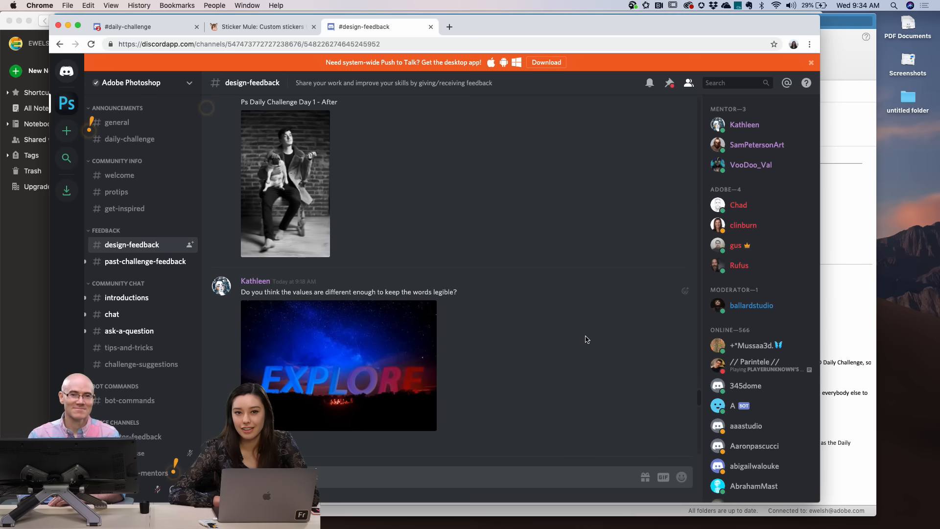
Look through the newest before-and-after posts and comments in the design-feedback channel
scroll(587, 339, down, 10)
scroll(587, 339, down, 10)
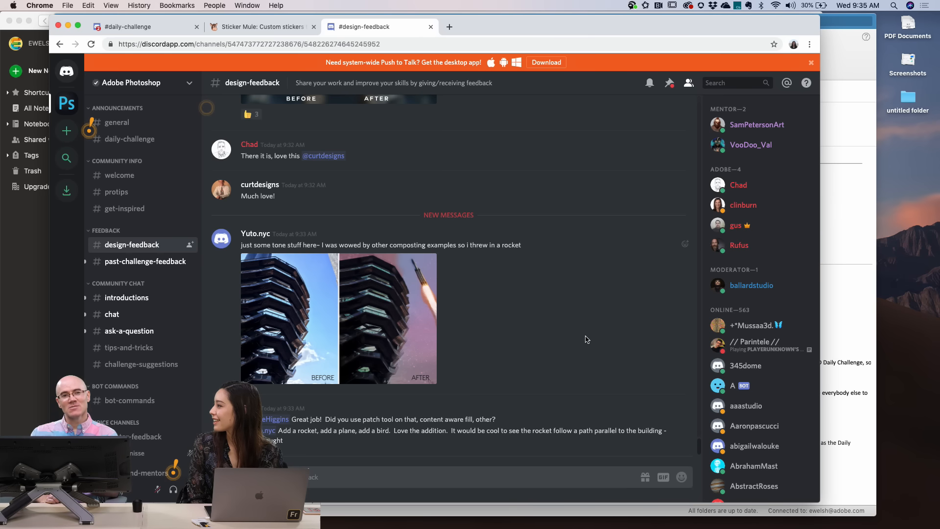
scroll(587, 339, down, 1)
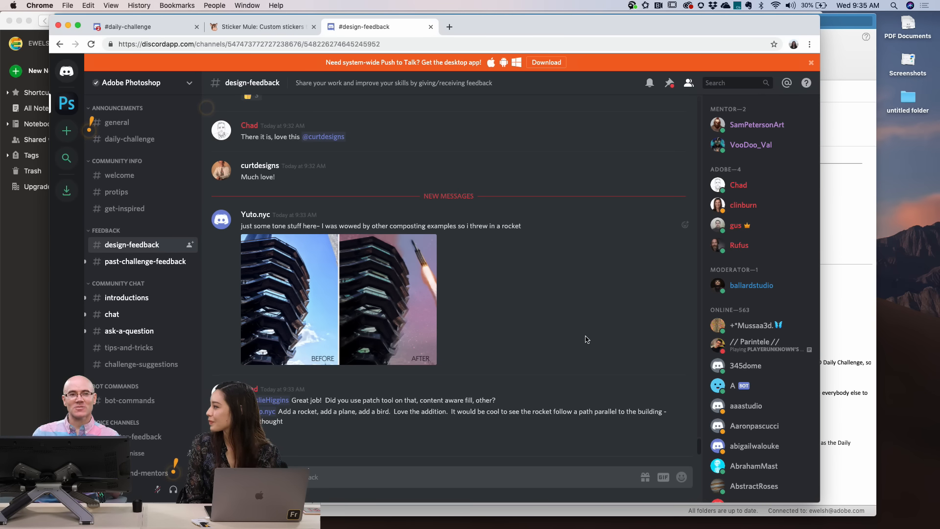
scroll(587, 340, up, 1)
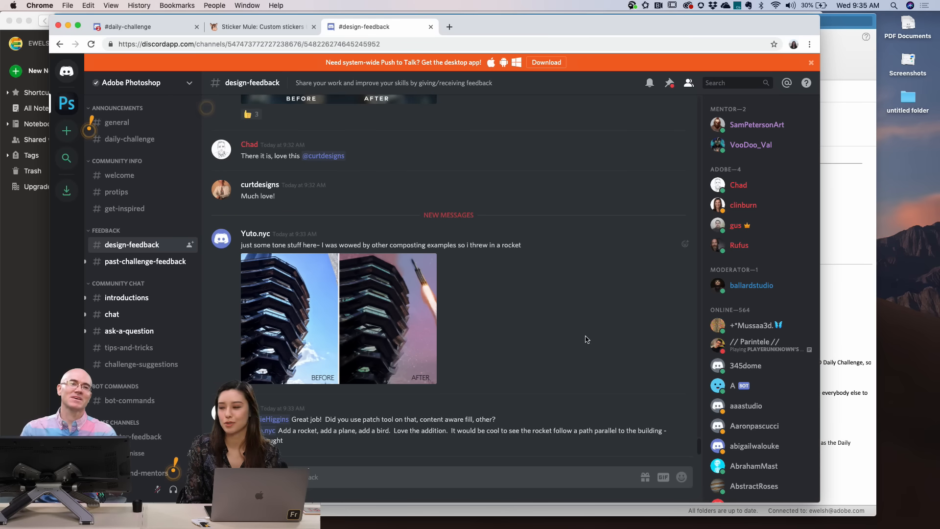
scroll(587, 340, down, 1)
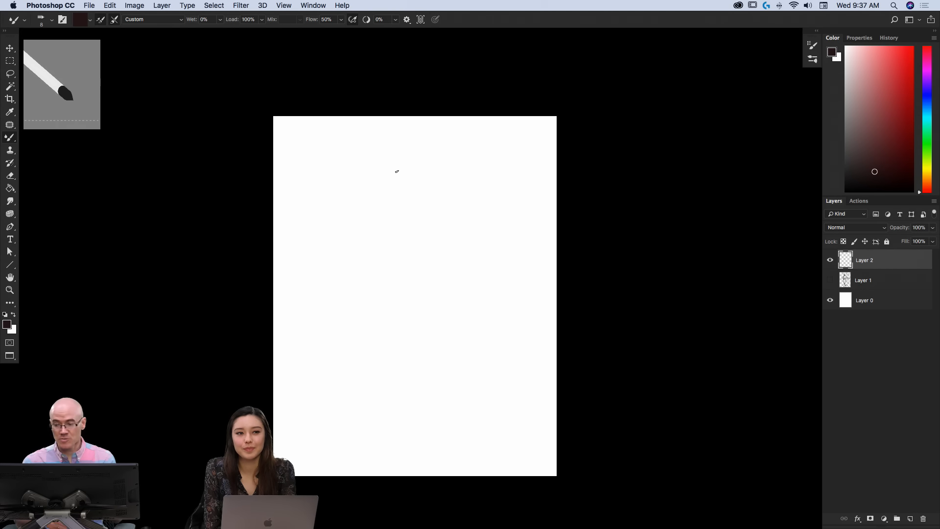
Fill Layer 0 with the warm tan colour #d8c9b6 as the canvas background
click(841, 304)
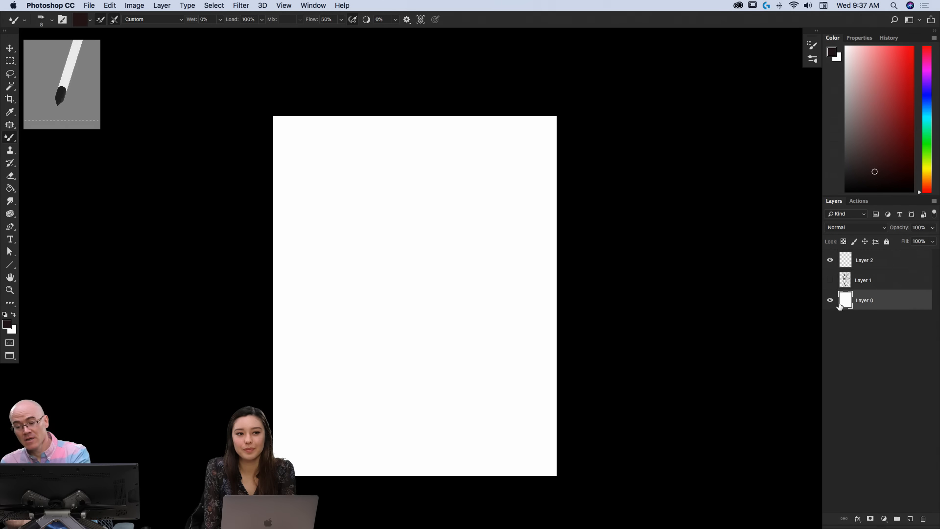
click(841, 264)
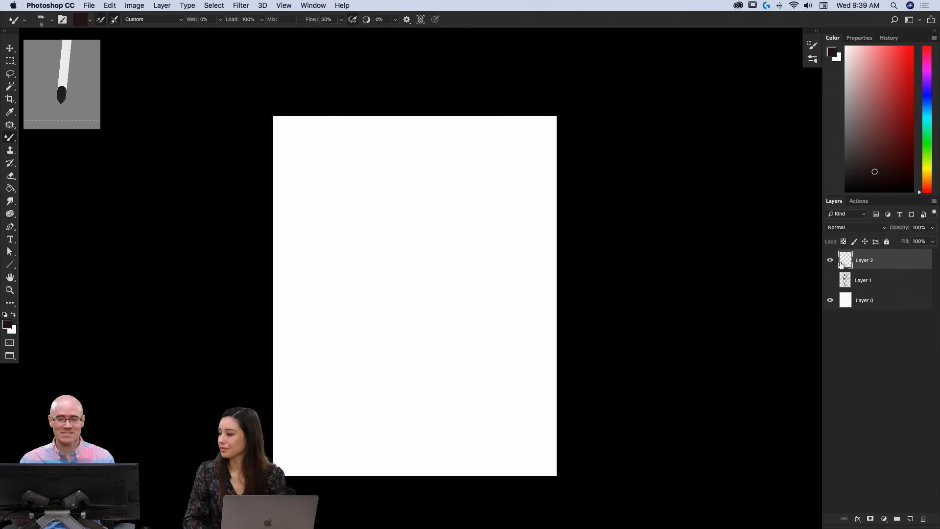
click(844, 299)
click(853, 58)
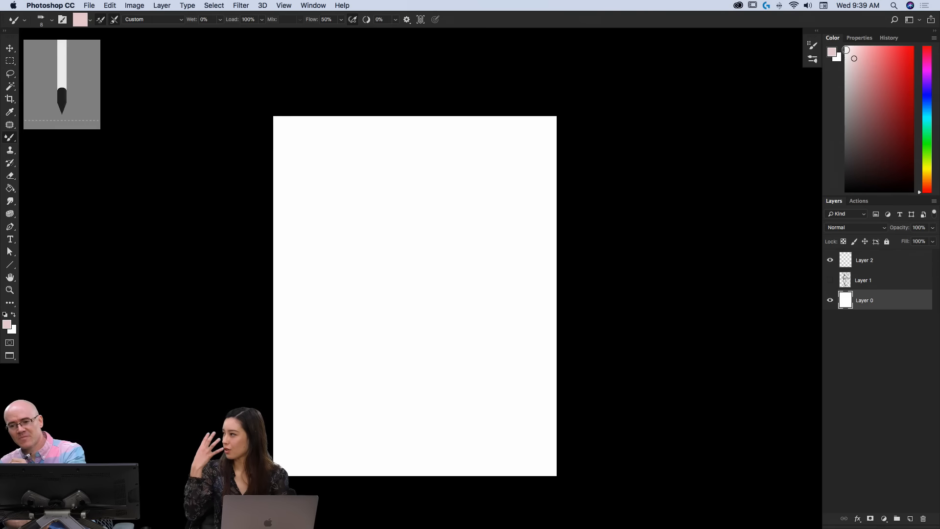
click(926, 178)
click(850, 59)
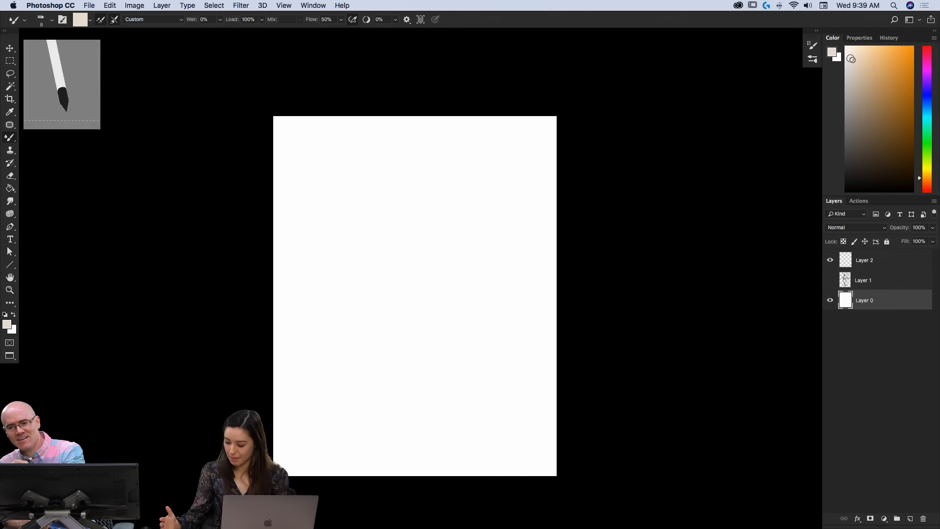
key(alt+BackSpace)
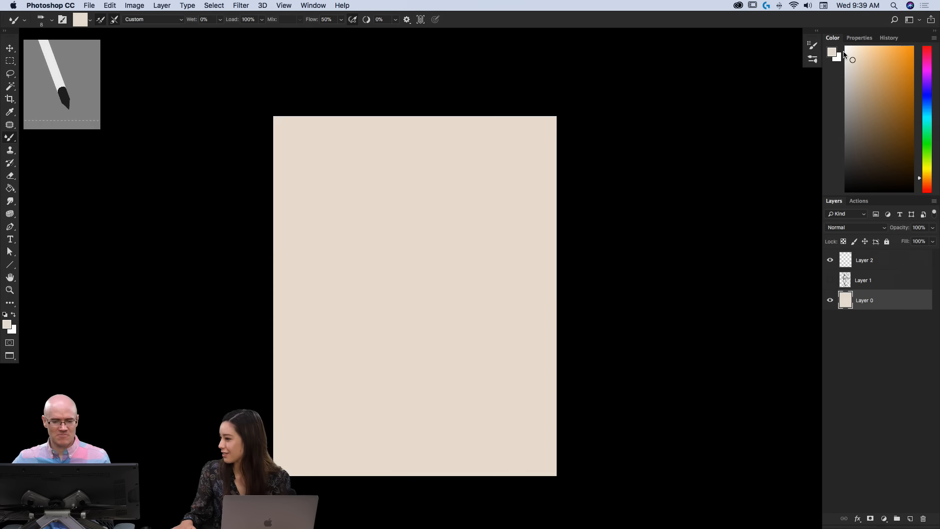
click(853, 69)
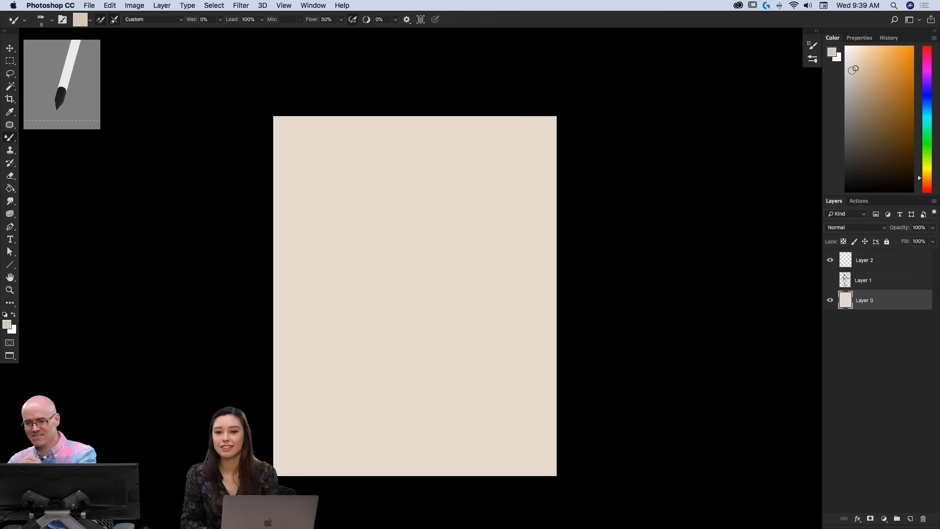
key(alt+BackSpace)
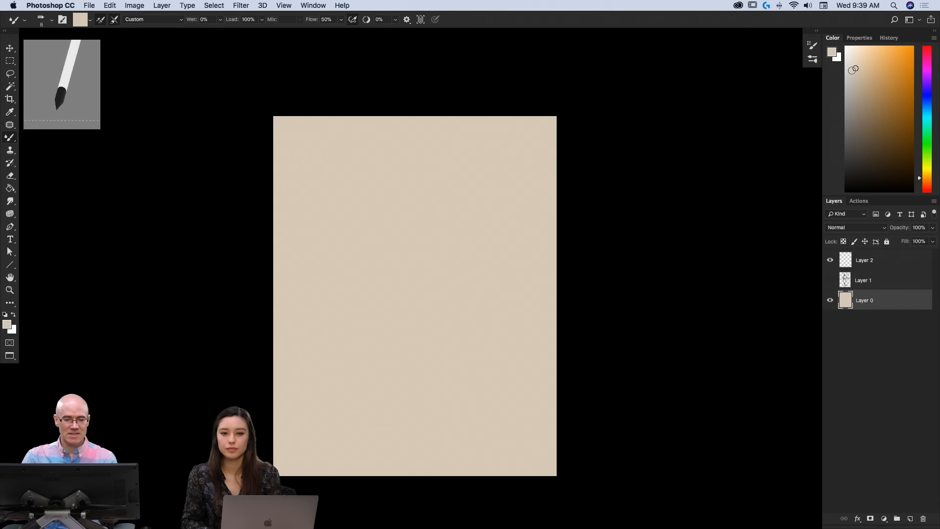
Make Layer 2 the active layer and set the foreground colour to a dark warm grey
click(832, 259)
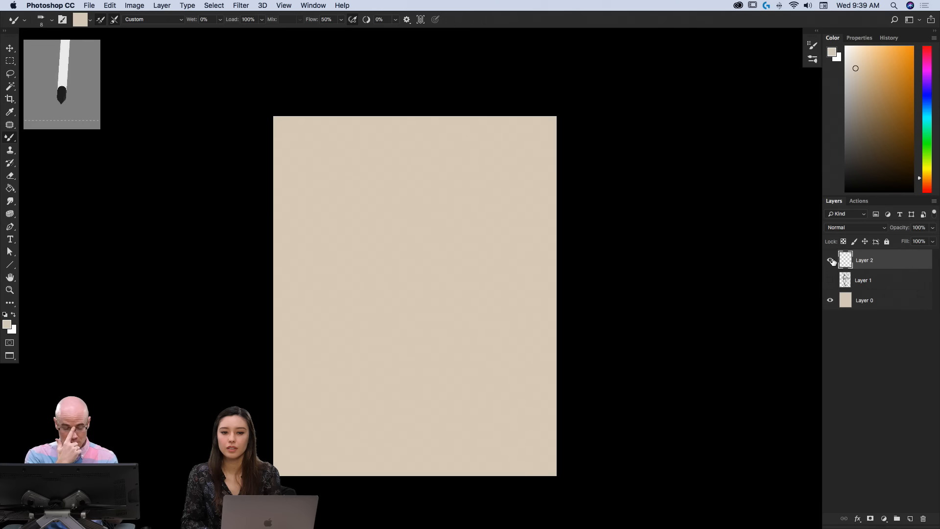
click(13, 325)
drag(109, 268, 102, 292)
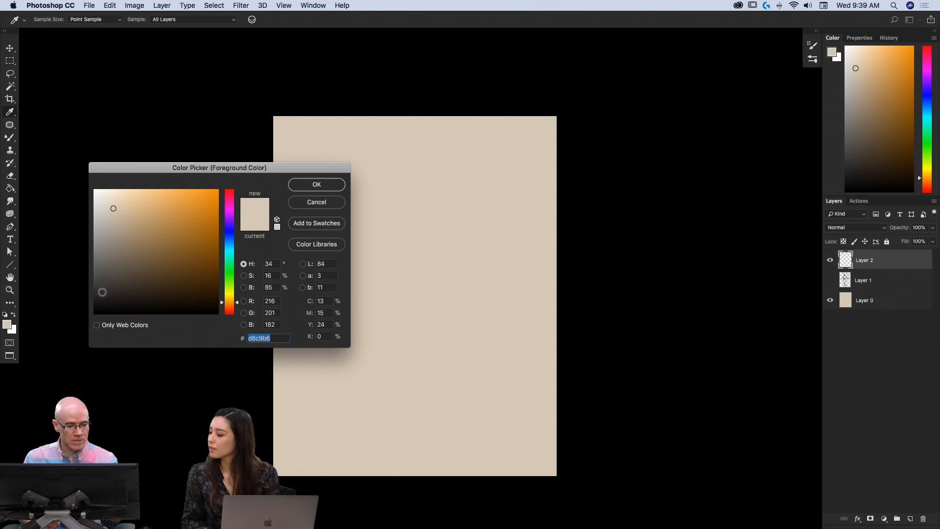
click(304, 186)
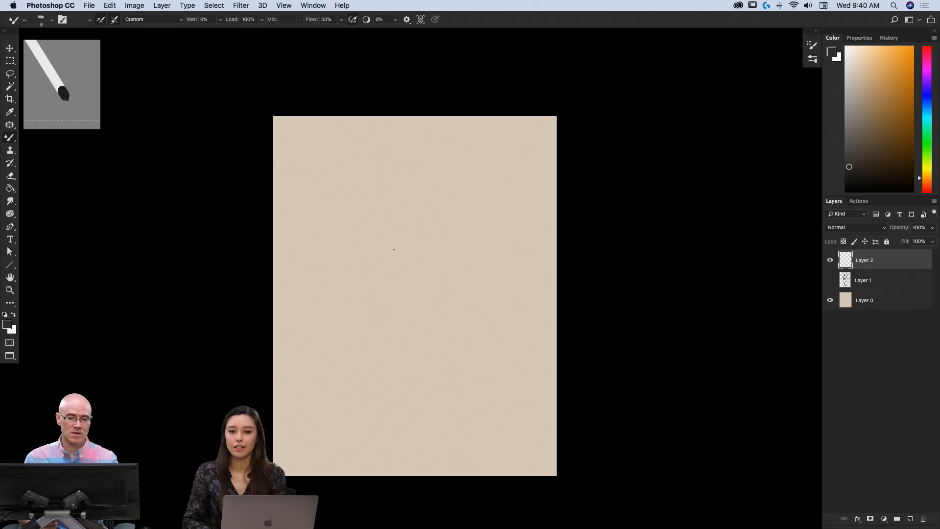
Draw thin coiled and wavy test lines down the canvas on Layer 2, going from faint to dark
drag(446, 212, 421, 227)
drag(432, 263, 424, 389)
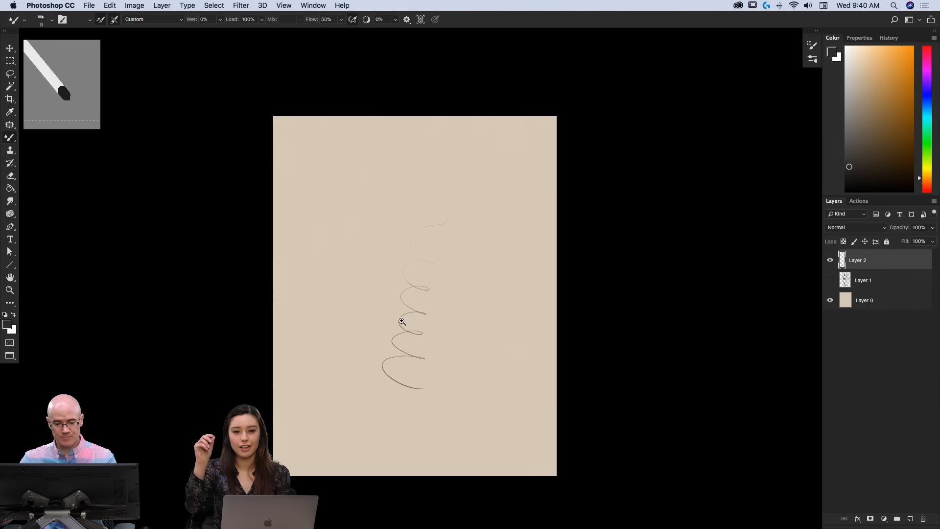
scroll(399, 321, up, 2)
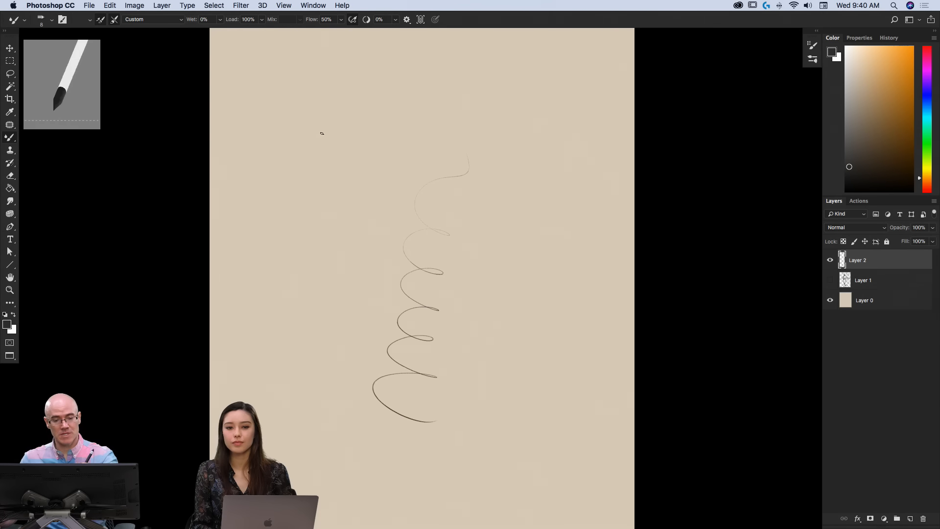
mouse_move(335, 137)
mouse_down()
mouse_move(319, 230)
mouse_move(327, 356)
mouse_move(266, 233)
mouse_move(310, 145)
mouse_move(355, 153)
mouse_move(372, 268)
mouse_move(359, 295)
mouse_up()
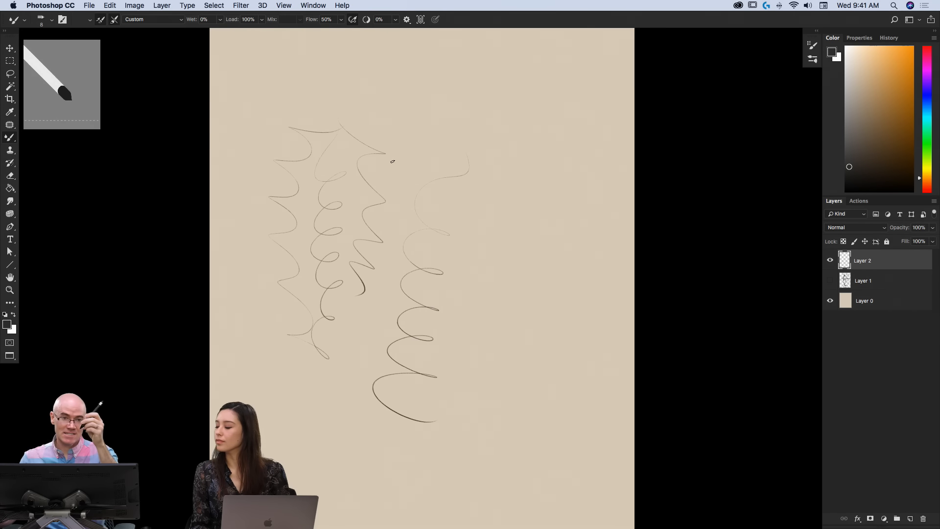
Shade broad zigzag test patches with the tilted pencil brush around the thin lines on Layer 2
mouse_move(420, 113)
mouse_down()
mouse_move(353, 202)
mouse_move(379, 223)
mouse_up()
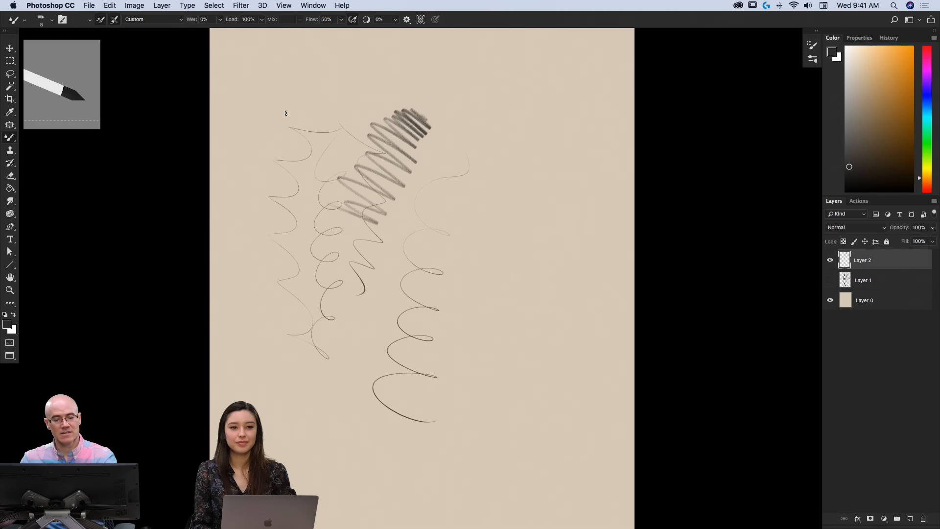
drag(313, 149, 274, 204)
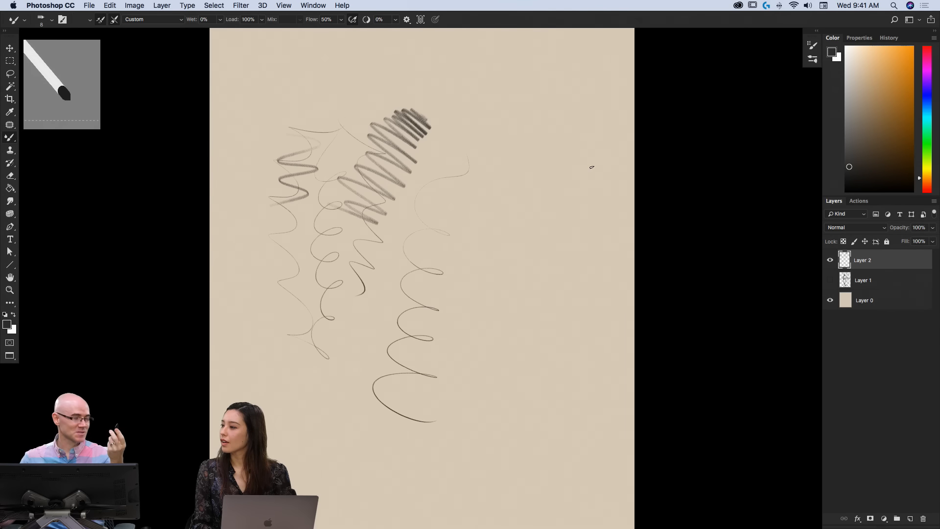
mouse_move(578, 229)
mouse_down()
mouse_move(571, 259)
mouse_move(562, 253)
mouse_move(556, 267)
mouse_move(546, 259)
mouse_move(543, 288)
mouse_move(502, 250)
mouse_up()
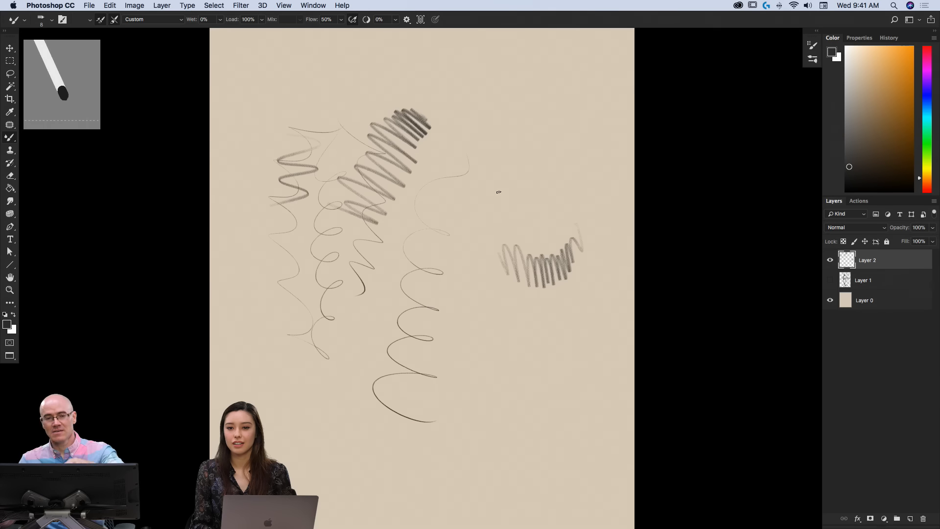
mouse_move(509, 116)
mouse_down()
mouse_move(508, 137)
mouse_move(530, 155)
mouse_move(502, 158)
mouse_move(533, 172)
mouse_move(537, 186)
mouse_move(509, 200)
mouse_move(501, 222)
mouse_move(482, 207)
mouse_move(476, 239)
mouse_move(459, 237)
mouse_move(468, 253)
mouse_move(461, 214)
mouse_move(473, 229)
mouse_move(480, 220)
mouse_move(471, 193)
mouse_up()
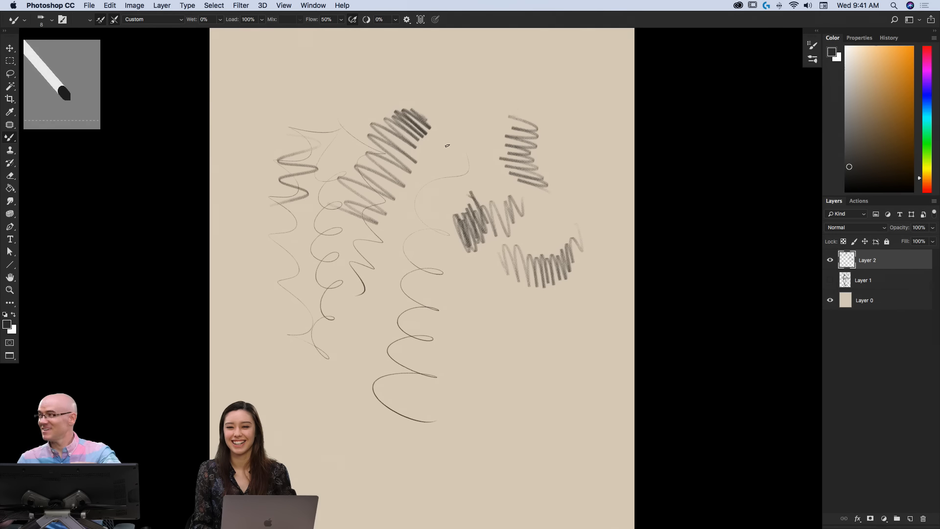
mouse_move(577, 337)
mouse_down()
mouse_move(520, 389)
mouse_move(469, 327)
mouse_up()
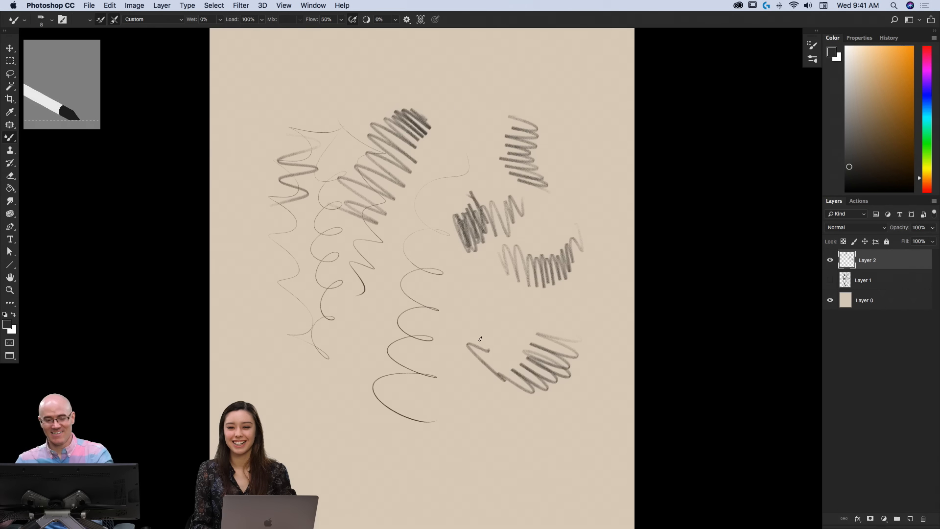
mouse_move(416, 203)
mouse_down()
mouse_move(466, 302)
mouse_move(354, 356)
mouse_move(367, 363)
mouse_up()
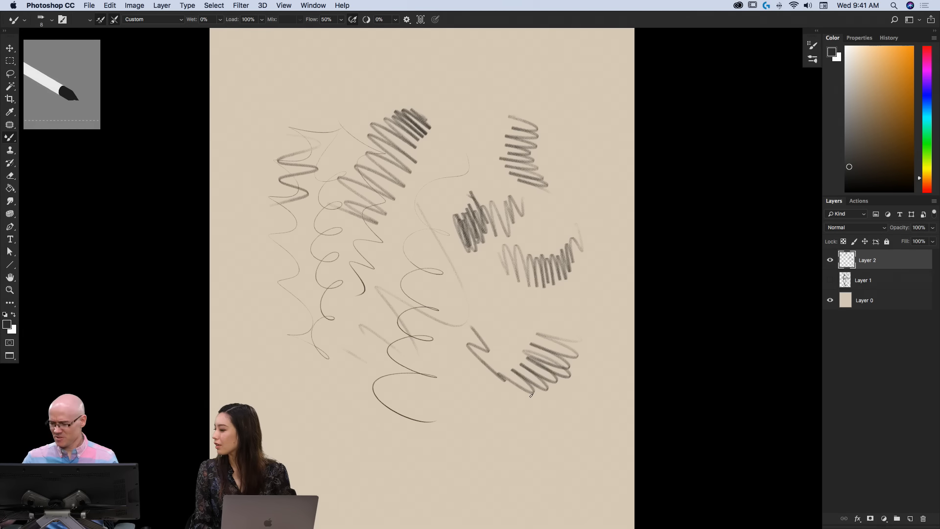
Clear all test strokes from Layer 2 and remove the selection
key(super+a)
key(Delete)
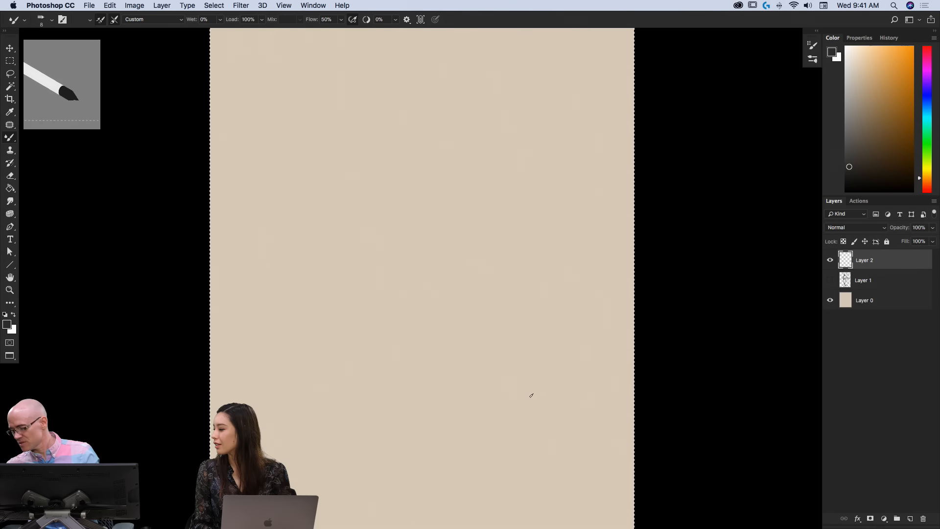
key(super+d)
Look through the Drawing Box brushes in the megapack group, from Tilterrific 2015 up to the start of the group
click(813, 59)
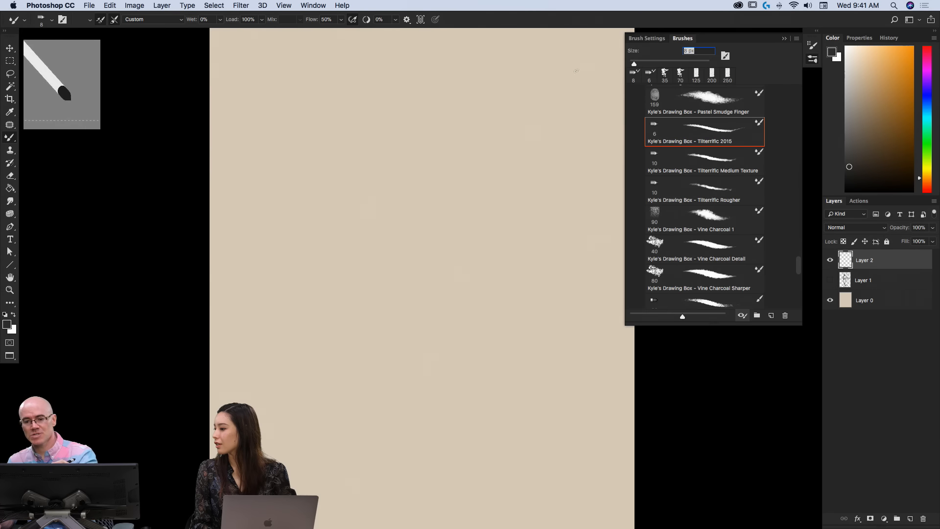
scroll(763, 242, down, 3)
scroll(762, 242, up, 10)
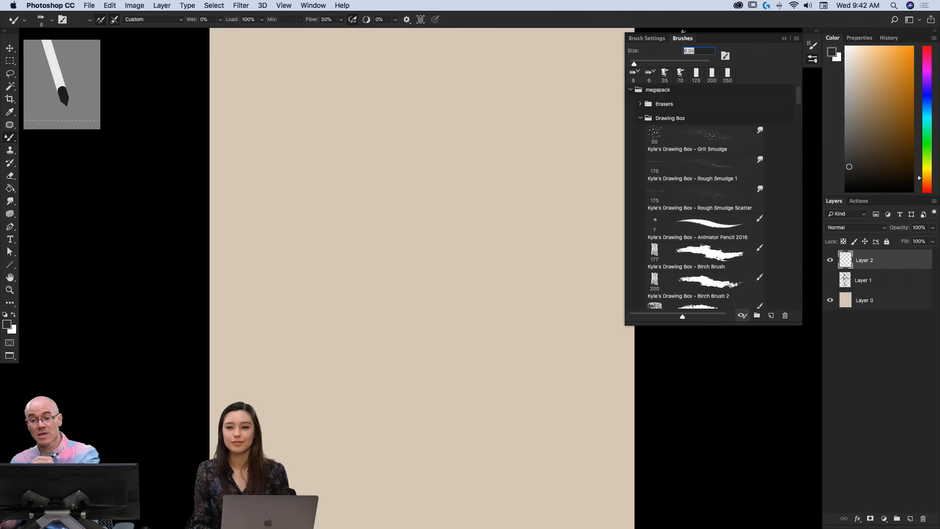
Open the Get More Brushes web page from the brush options and keep the Safari window in front
click(796, 39)
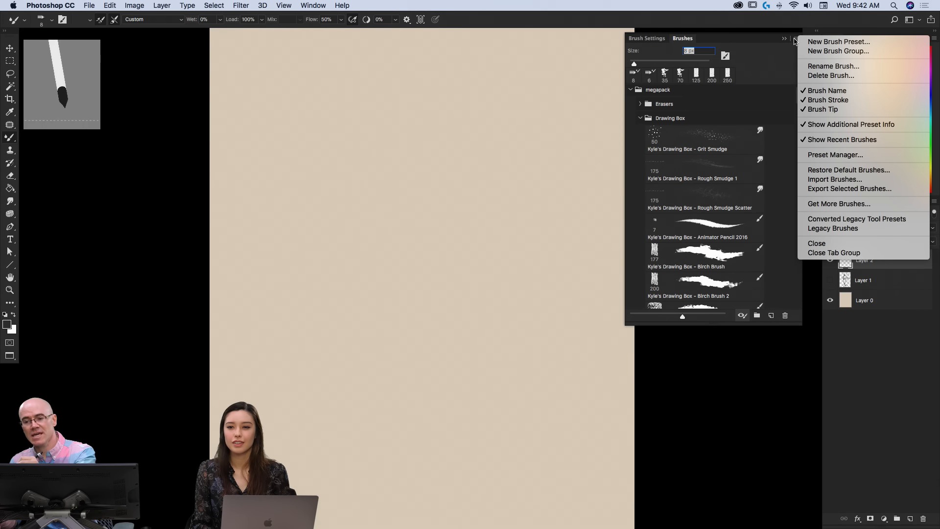
click(795, 39)
click(796, 39)
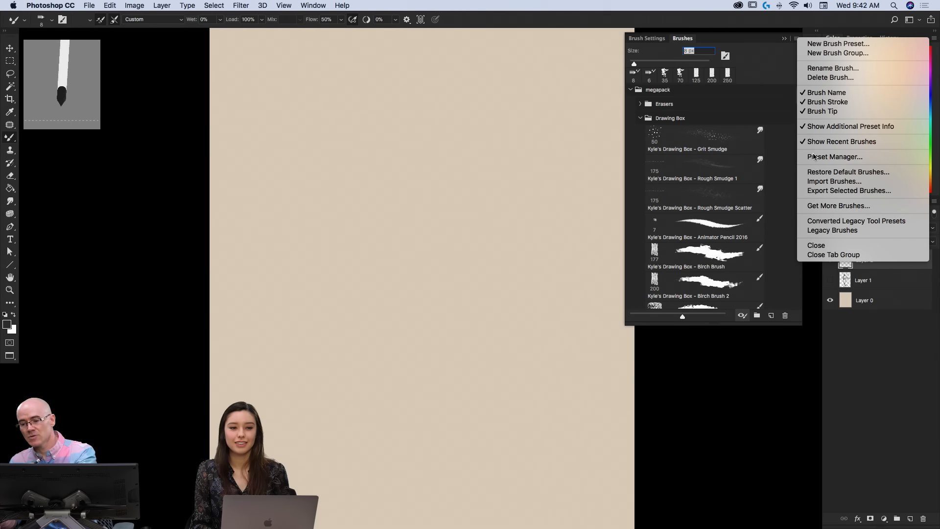
click(810, 207)
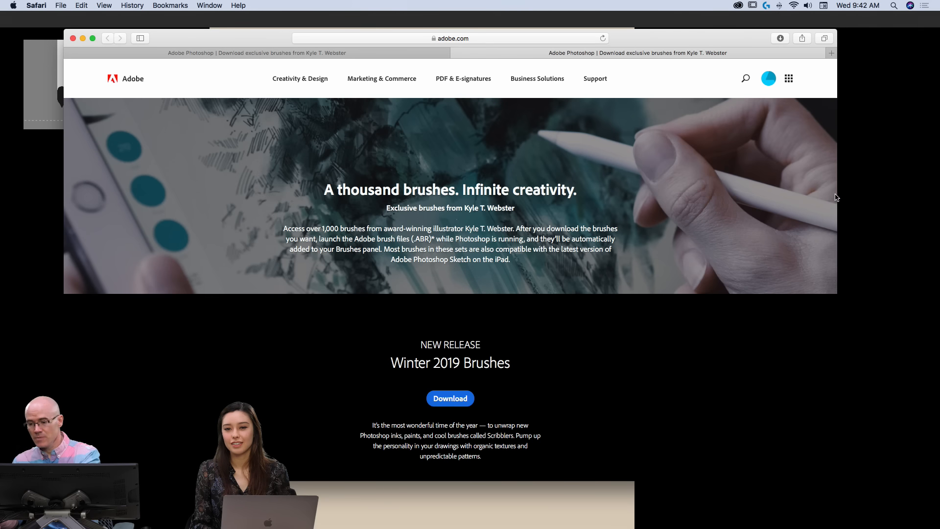
mouse_move(837, 256)
mouse_down()
mouse_move(840, 273)
mouse_move(839, 256)
mouse_up()
click(845, 259)
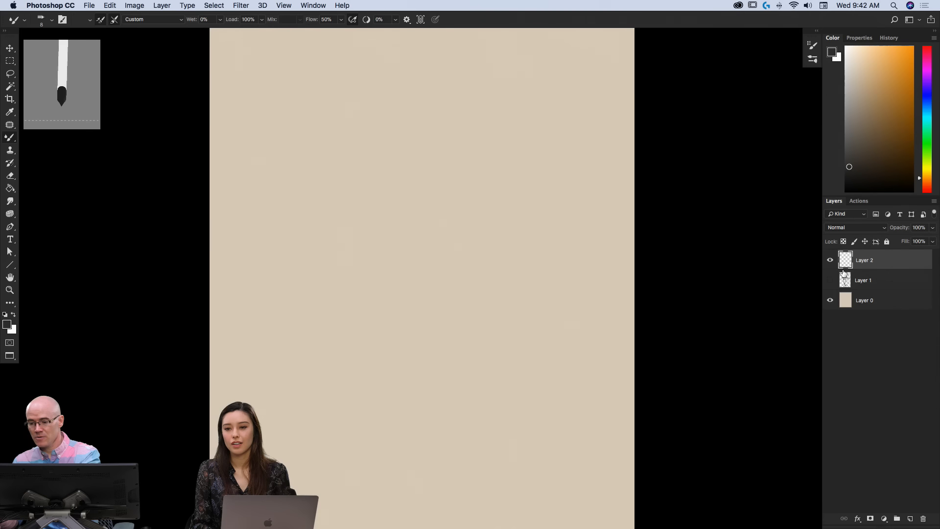
key(super+Tab)
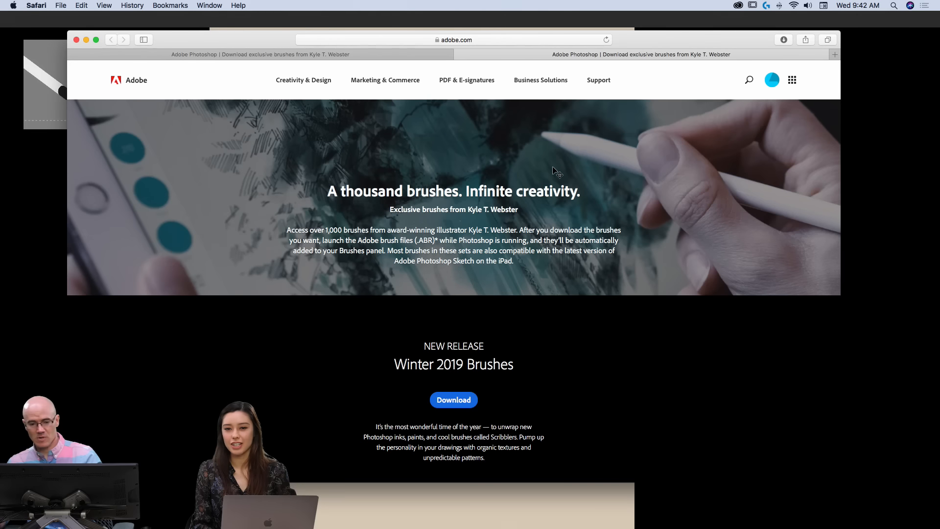
Look through the downloadable brush sets on the Adobe page, from Megapack to Summer 2018 Brushes and back up
scroll(582, 355, down, 10)
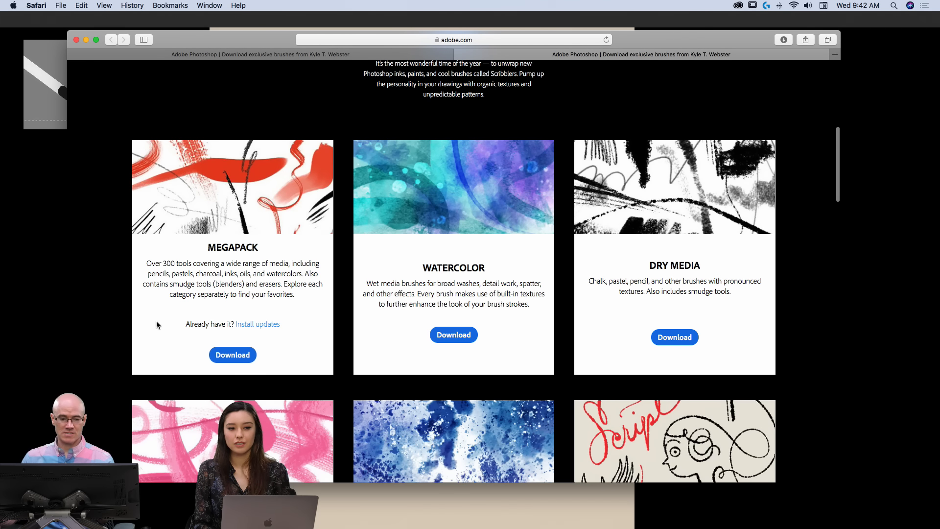
scroll(111, 333, down, 9)
scroll(112, 333, down, 20)
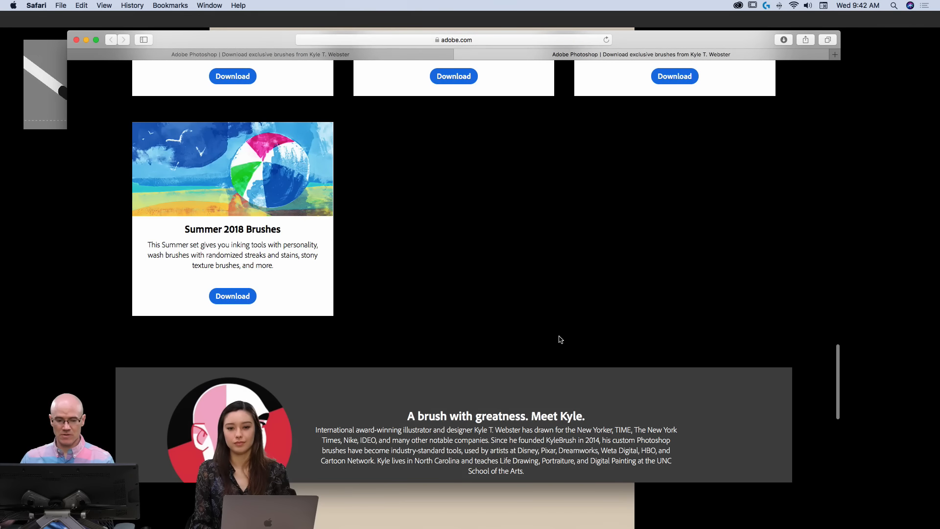
drag(836, 356, 838, 341)
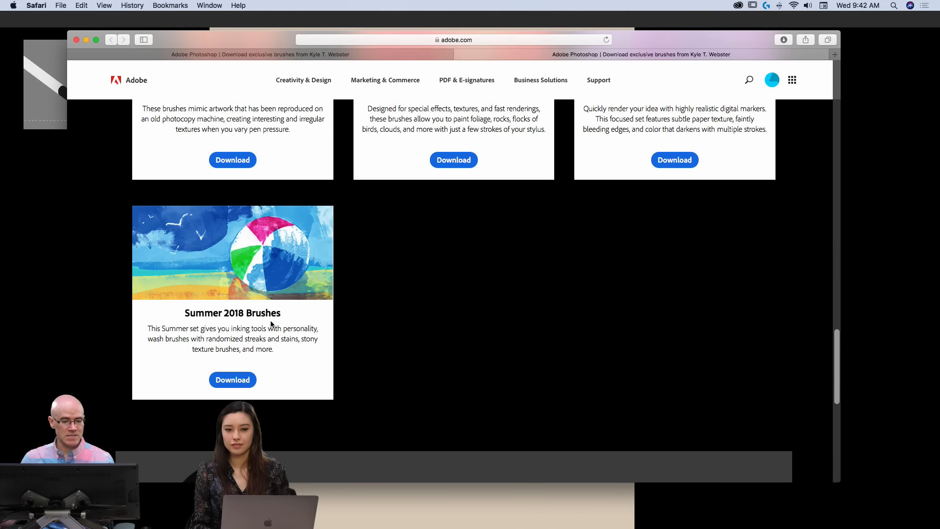
drag(835, 341, 613, 135)
scroll(612, 134, up, 3)
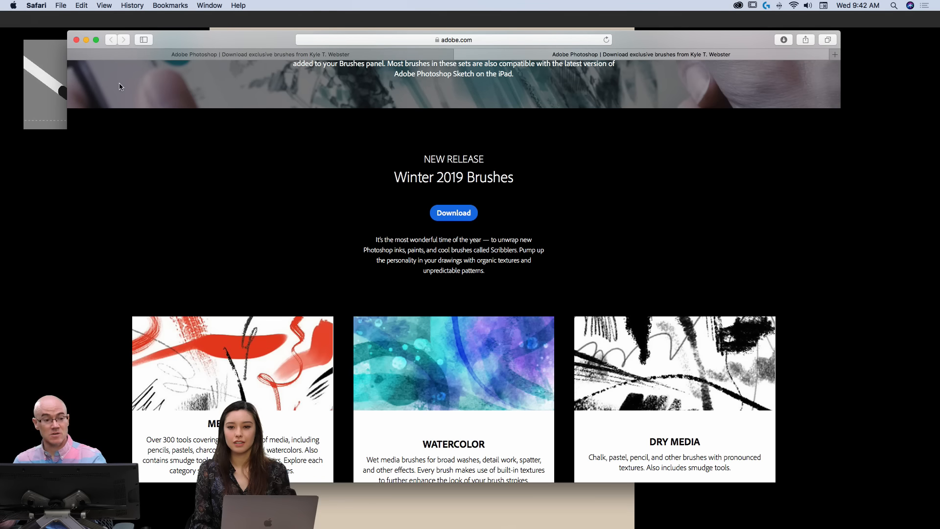
Switch back to Photoshop, draw a wavy pencil test stroke on Layer 2 and undo it
click(40, 167)
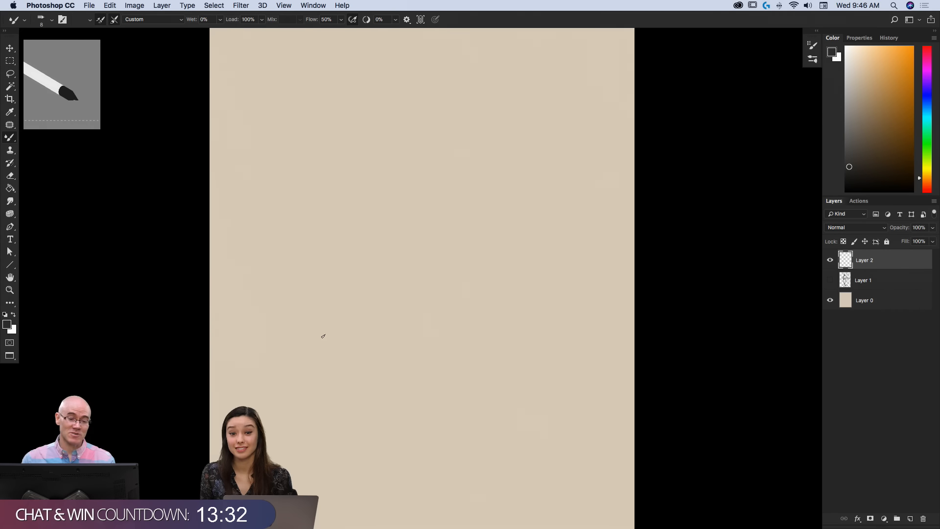
mouse_move(459, 233)
mouse_down()
mouse_move(455, 279)
mouse_move(359, 420)
mouse_up()
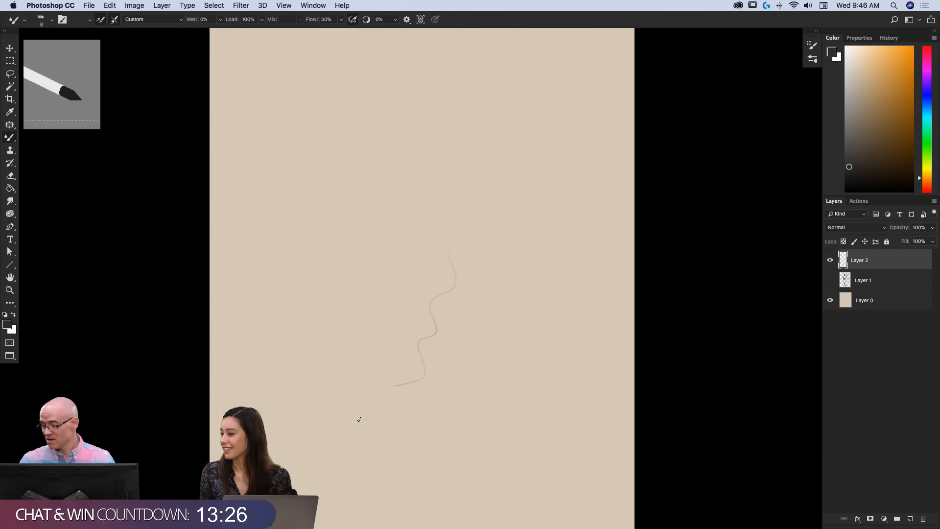
key(super+z)
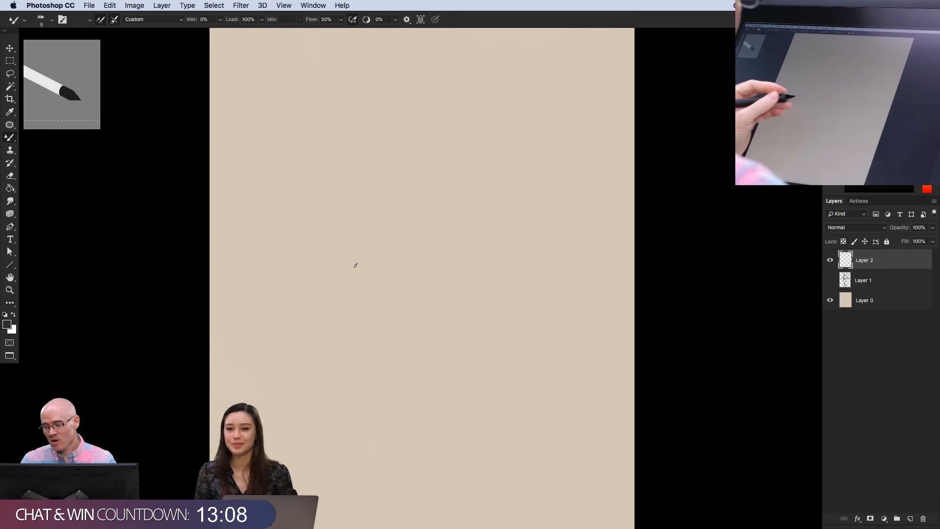
Sketch light gesture lines on Layer 2 for the figure's shoulder line and the upper sides of the torso
alt+click(366, 291)
drag(364, 289, 394, 294)
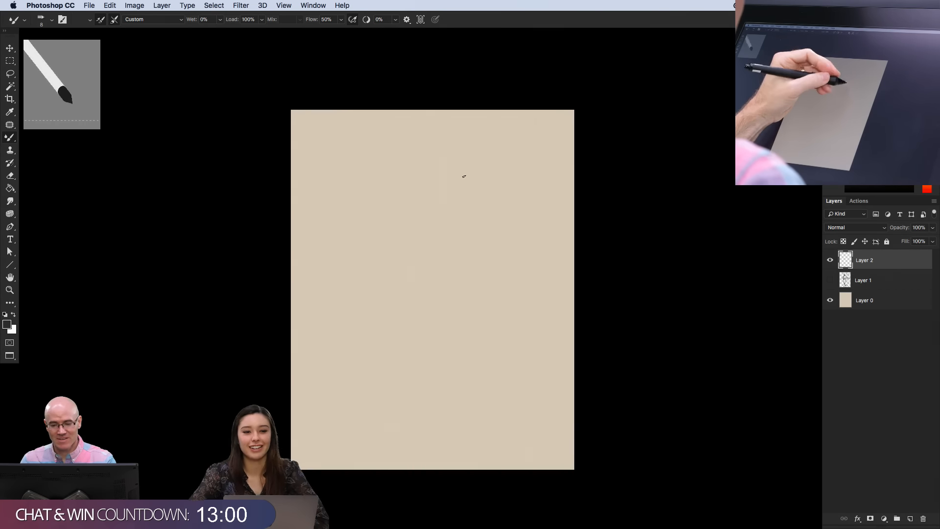
drag(445, 160, 486, 237)
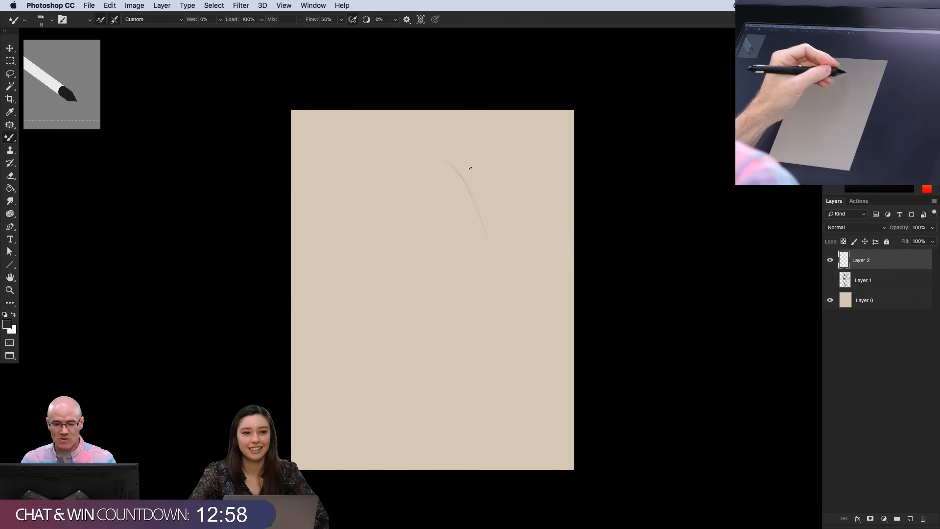
mouse_move(411, 173)
mouse_down()
mouse_move(455, 163)
mouse_move(474, 201)
mouse_move(477, 270)
mouse_move(482, 208)
mouse_up()
mouse_move(458, 158)
mouse_down()
mouse_move(388, 161)
mouse_move(416, 237)
mouse_up()
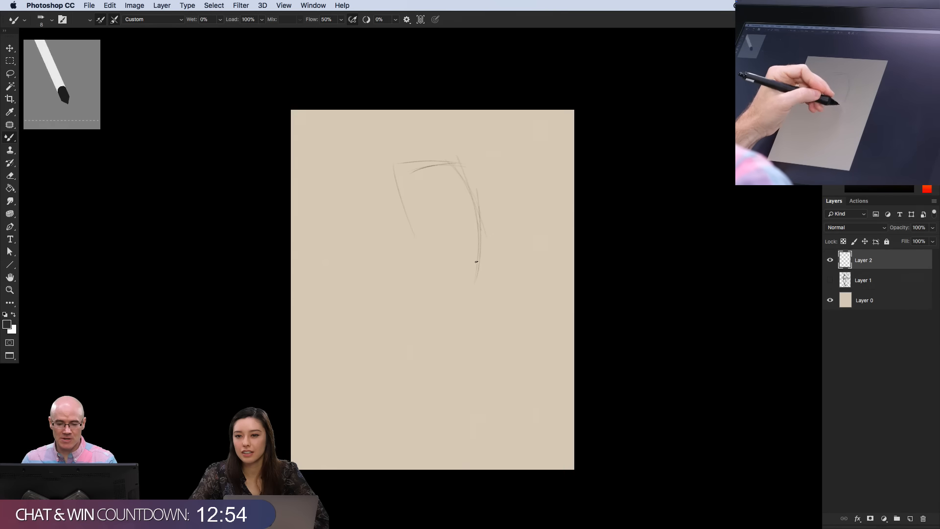
Extend the long curve on the right side of the figure down to knee level and restate the shoulder line
mouse_move(479, 260)
mouse_down()
mouse_move(479, 285)
mouse_move(458, 305)
mouse_up()
drag(479, 260, 451, 365)
drag(479, 241, 480, 264)
drag(474, 200, 468, 183)
drag(447, 160, 391, 173)
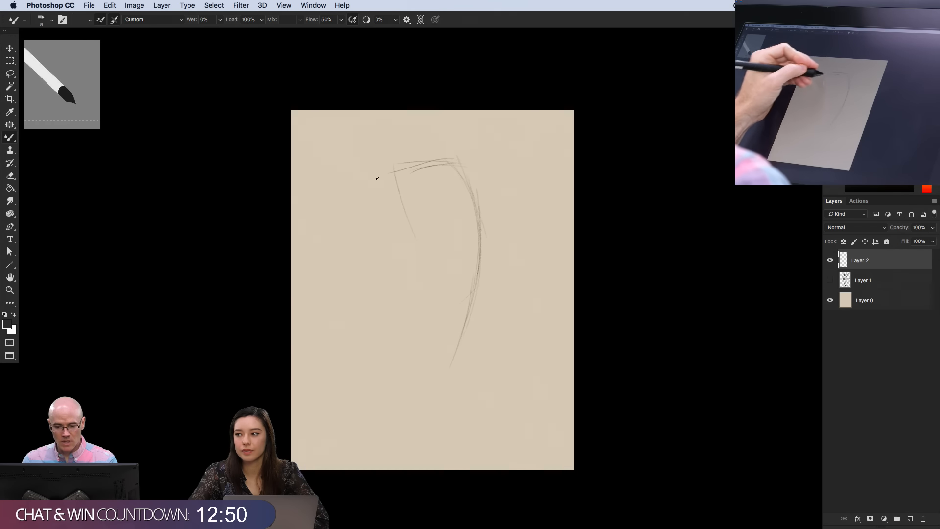
mouse_move(456, 157)
mouse_down()
mouse_move(387, 165)
mouse_move(413, 248)
mouse_up()
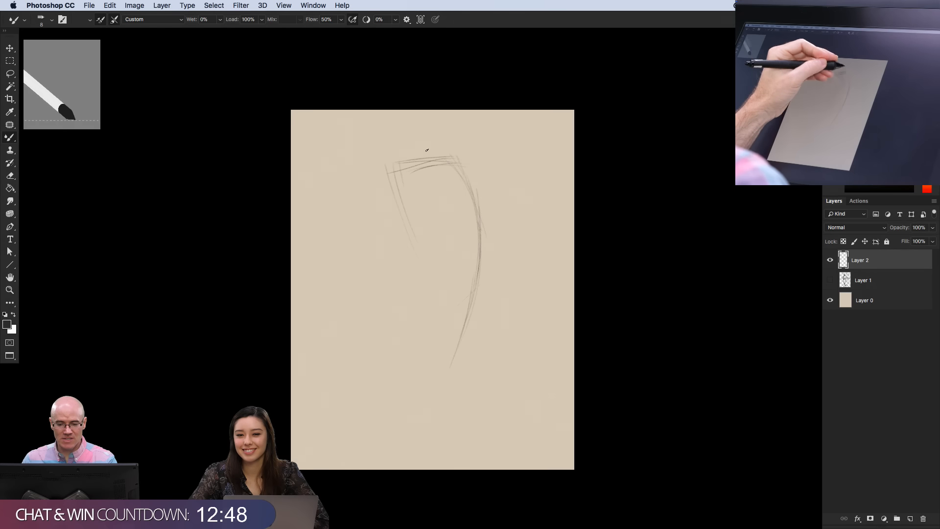
Block in the left torso edge, the slanted side and hem at the right hip, and a line for the right lower leg
drag(402, 208, 403, 254)
mouse_move(473, 205)
mouse_down()
mouse_move(497, 313)
mouse_move(435, 295)
mouse_move(462, 299)
mouse_up()
mouse_move(474, 201)
mouse_down()
mouse_move(494, 277)
mouse_move(444, 288)
mouse_up()
drag(473, 204, 490, 274)
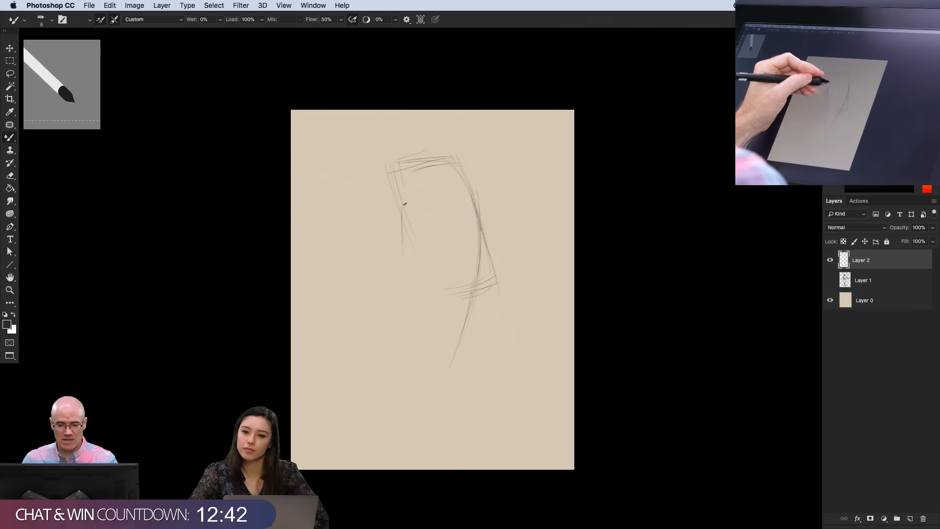
drag(405, 204, 405, 290)
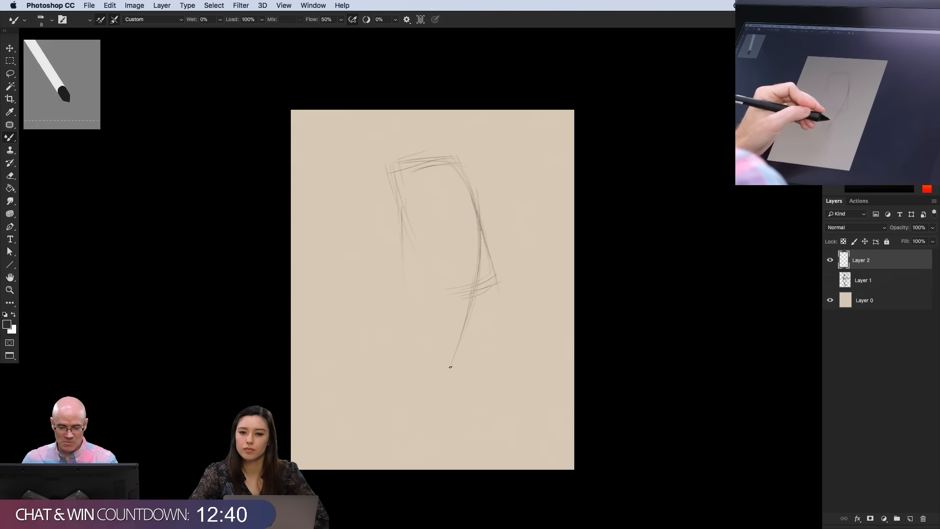
drag(451, 334, 459, 428)
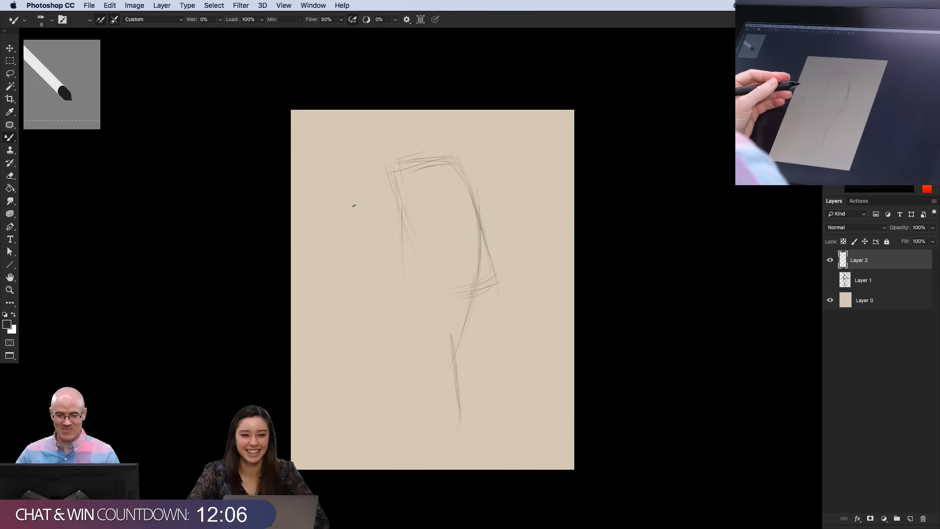
Draw the slanted jacket hem across the hips and the outer contour of the left leg down to the foot
drag(402, 215, 370, 220)
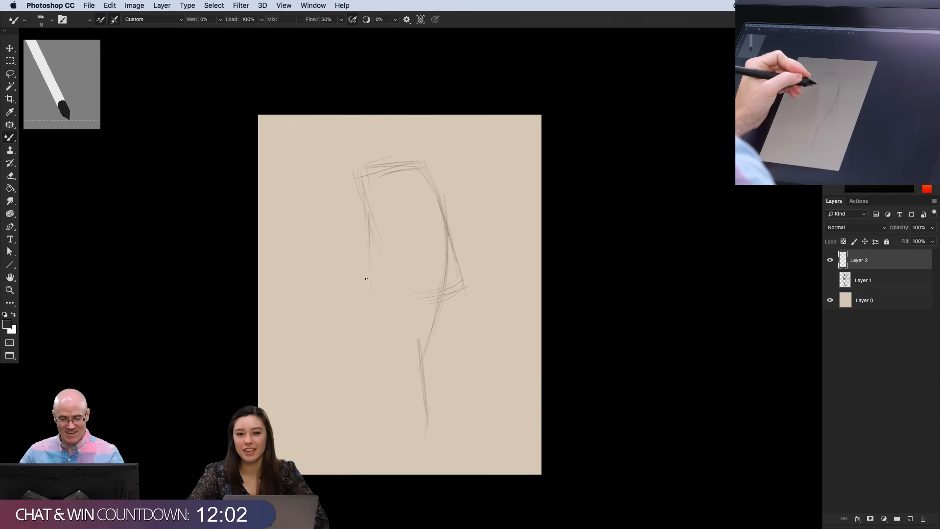
drag(368, 208, 365, 304)
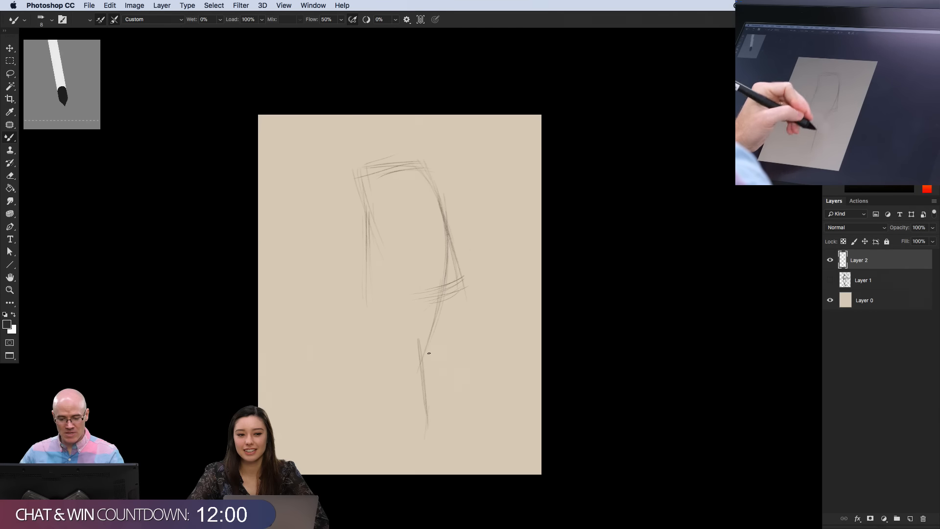
drag(428, 353, 423, 380)
drag(376, 276, 417, 289)
mouse_move(373, 274)
mouse_down()
mouse_move(383, 390)
mouse_move(379, 365)
mouse_up()
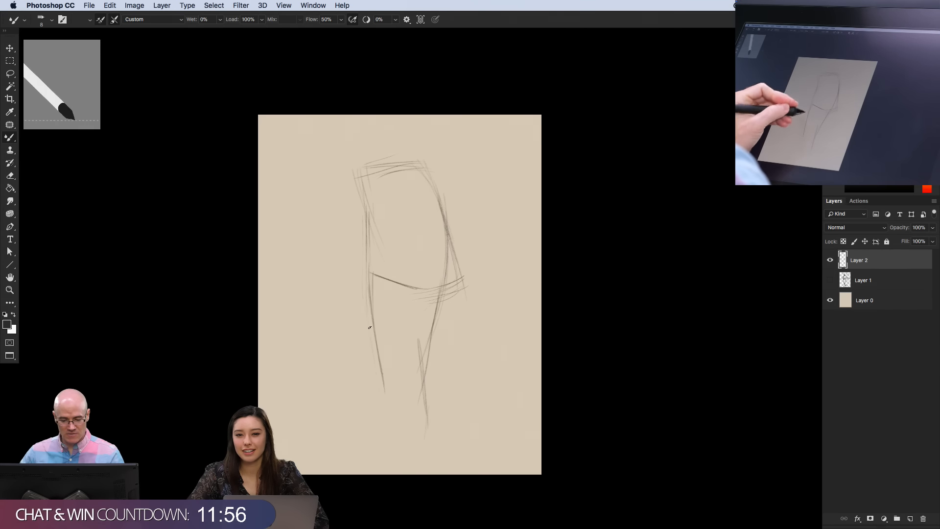
drag(369, 313, 389, 447)
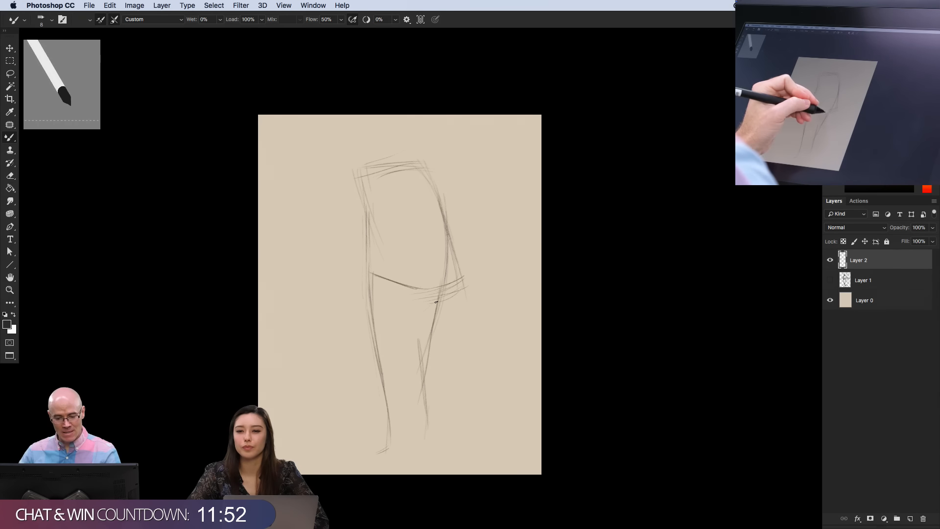
Add a curved centre line to the torso and block in the angular head and neck above the shoulders
drag(399, 175, 409, 257)
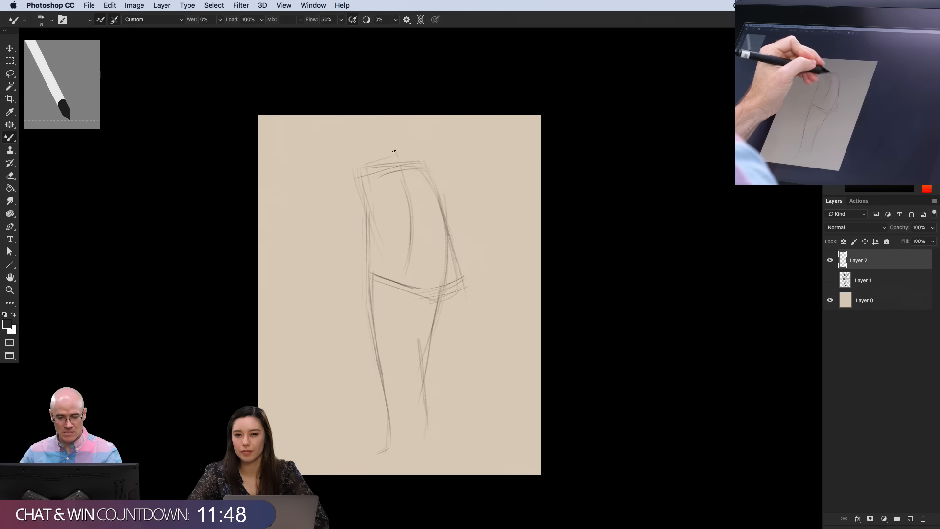
mouse_move(378, 152)
mouse_down()
mouse_move(397, 145)
mouse_move(410, 184)
mouse_up()
drag(366, 151, 392, 138)
drag(365, 152, 380, 176)
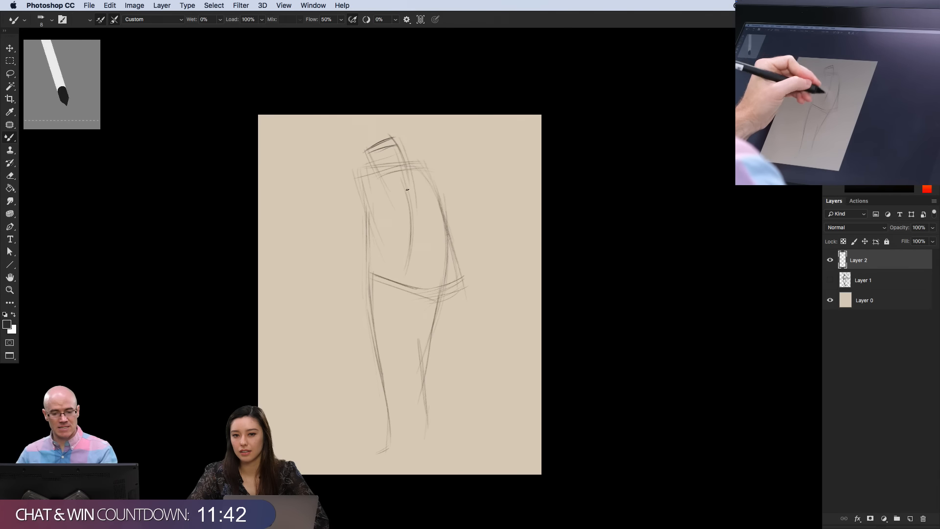
drag(395, 137, 373, 146)
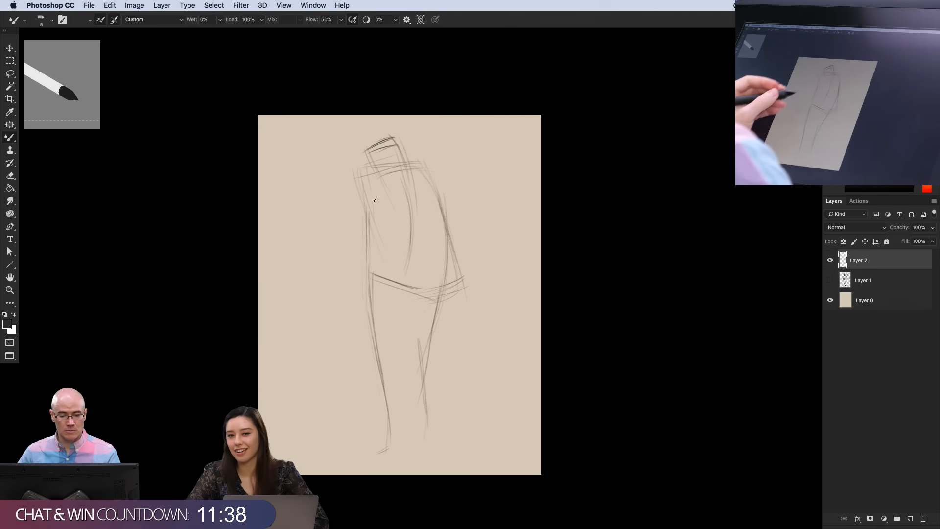
Sketch the bent arm on the right side of the figure and the boxy hanging shape below the forearm
mouse_move(415, 194)
mouse_down()
mouse_move(449, 203)
mouse_move(429, 194)
mouse_move(448, 204)
mouse_move(468, 299)
mouse_up()
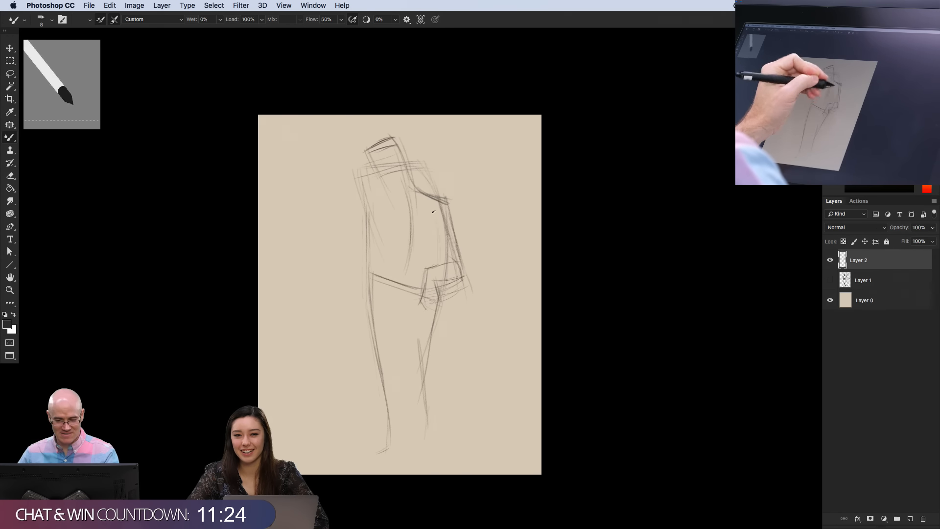
drag(420, 191, 416, 235)
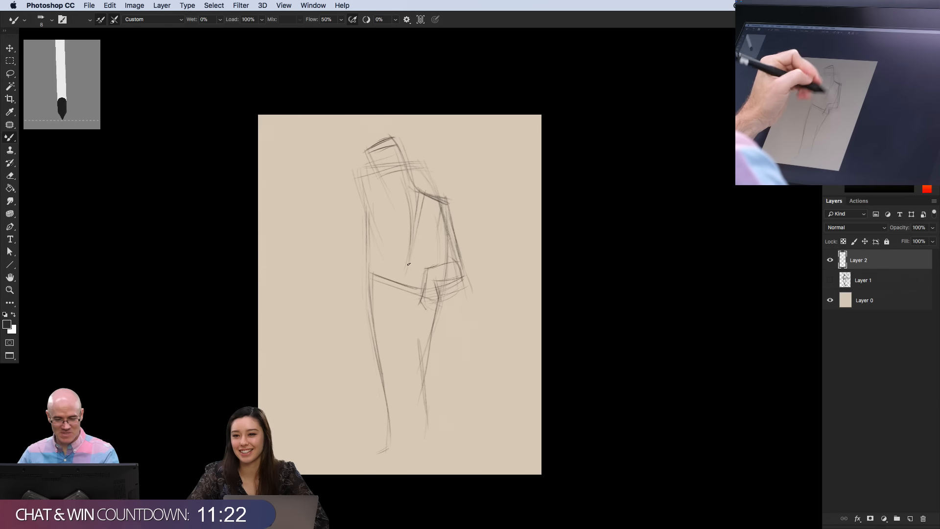
mouse_move(447, 283)
mouse_down()
mouse_move(453, 331)
mouse_move(423, 326)
mouse_move(415, 294)
mouse_up()
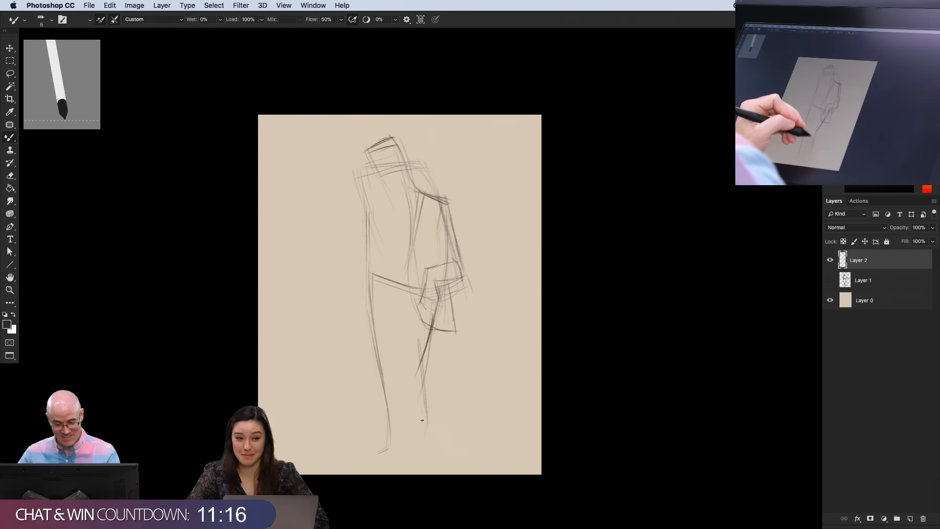
Define both legs with inner and outer contours and darken the left leg's outline
drag(417, 365, 427, 422)
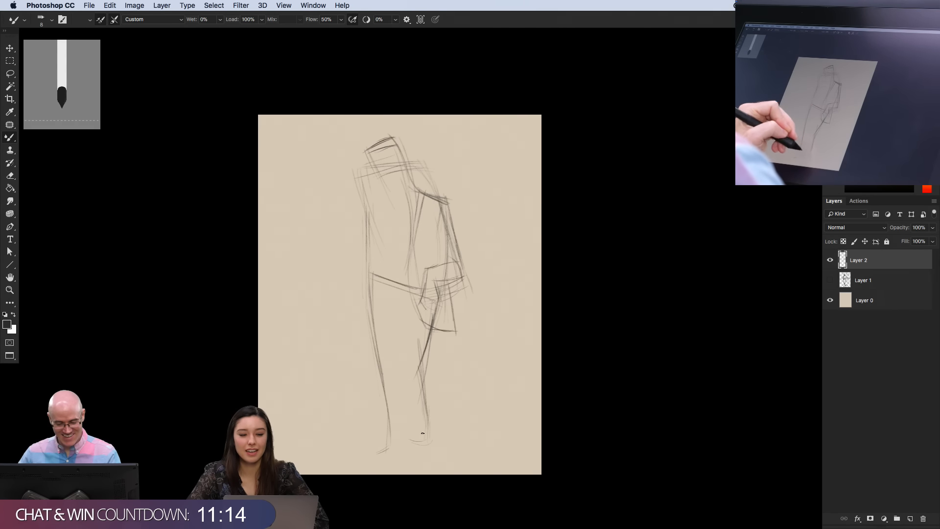
drag(399, 381, 416, 432)
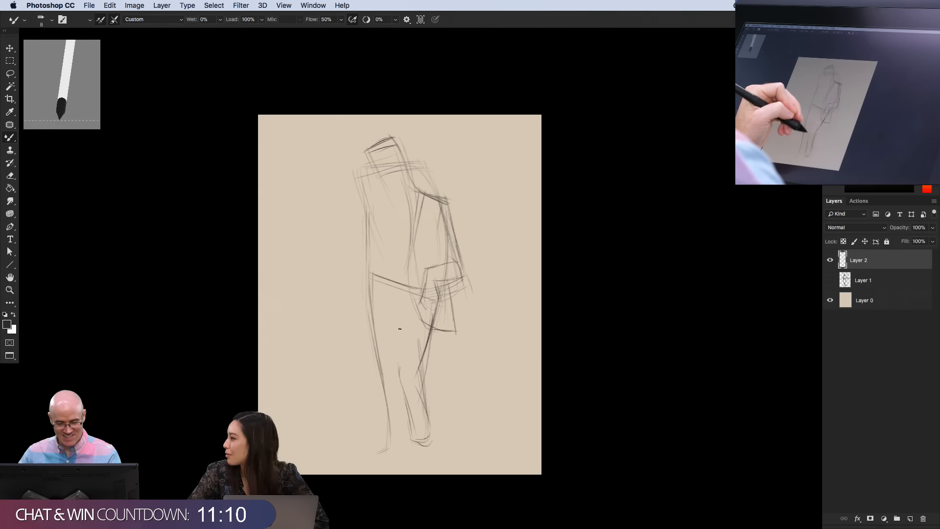
drag(399, 372, 402, 302)
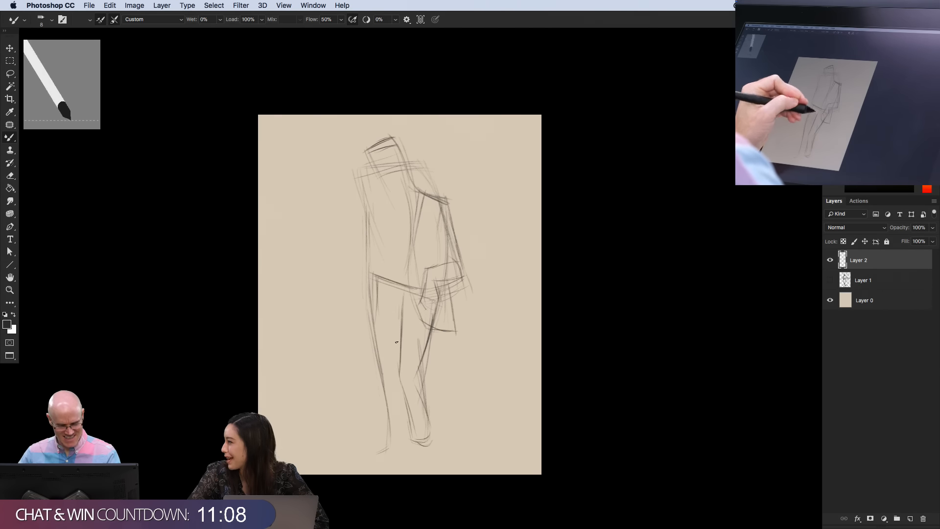
drag(406, 296, 402, 324)
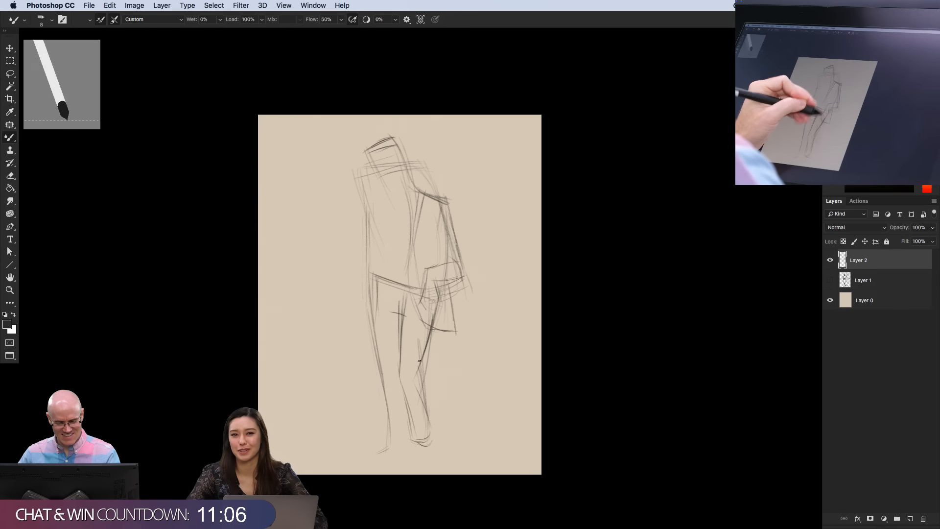
mouse_move(430, 294)
mouse_down()
mouse_move(432, 322)
mouse_move(376, 277)
mouse_move(385, 379)
mouse_up()
drag(373, 316, 386, 408)
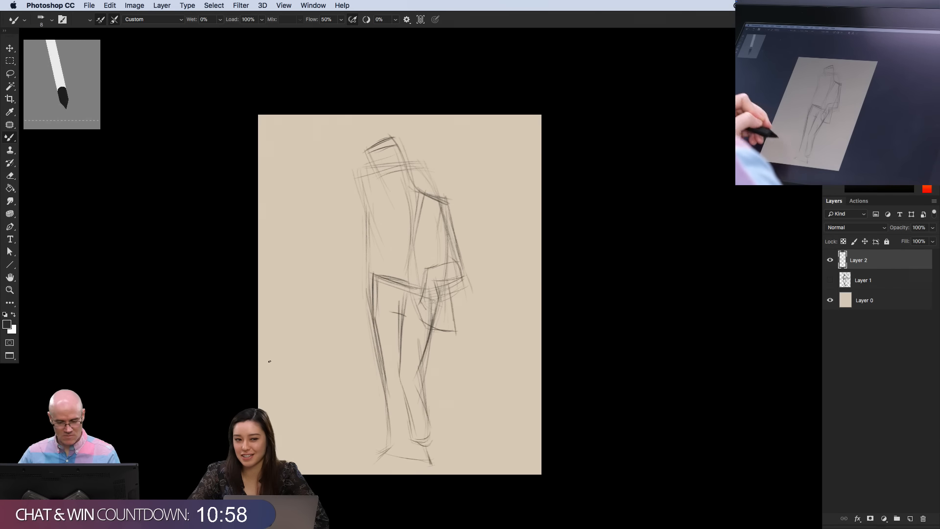
Scale the figure sketch on Layer 2 down to about 89% and move it slightly up and left on the canvas
key(ctrl+t)
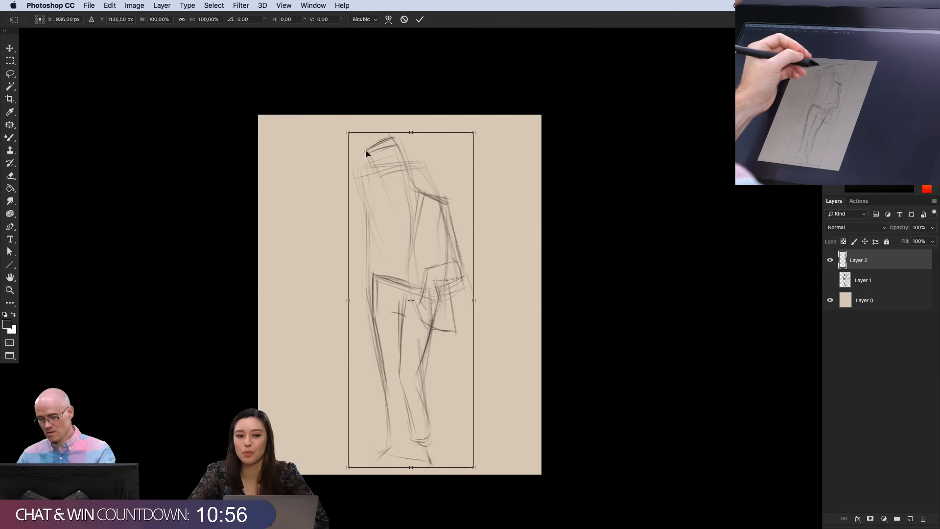
drag(348, 131, 362, 168)
mouse_move(386, 252)
mouse_down()
mouse_move(368, 216)
mouse_move(372, 224)
mouse_up()
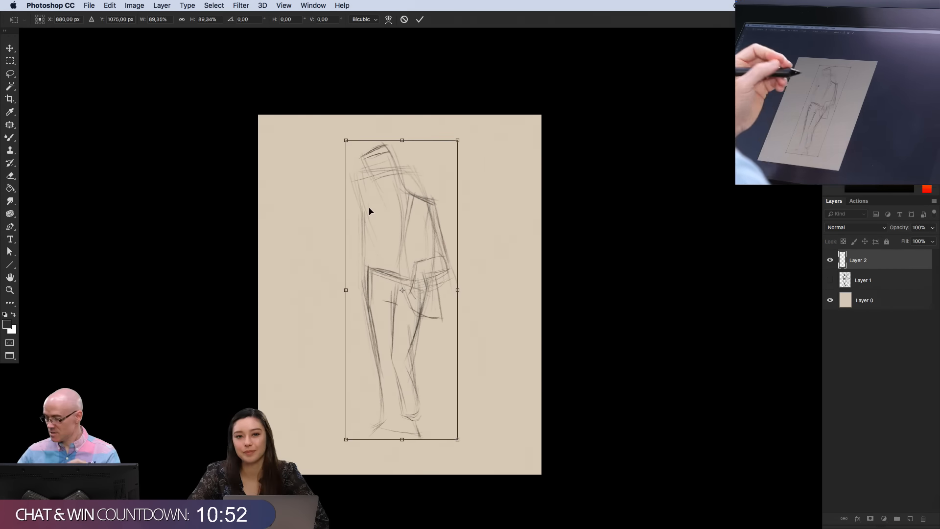
key(Return)
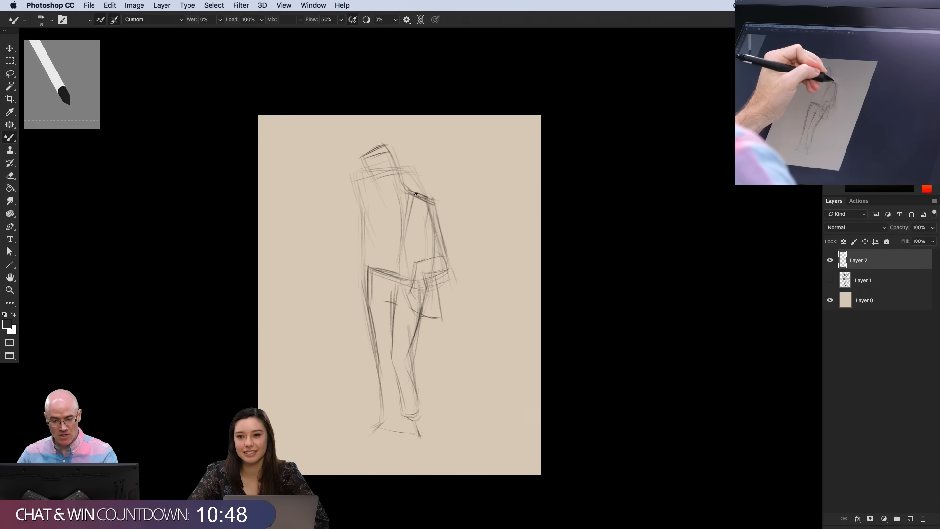
Reinforce the bent arm with darker pencil lines along the shoulder, sleeve, elbow and forearm
mouse_move(410, 191)
mouse_down()
mouse_move(430, 199)
mouse_move(448, 266)
mouse_move(444, 255)
mouse_move(441, 269)
mouse_move(416, 271)
mouse_move(435, 254)
mouse_move(421, 256)
mouse_move(411, 290)
mouse_up()
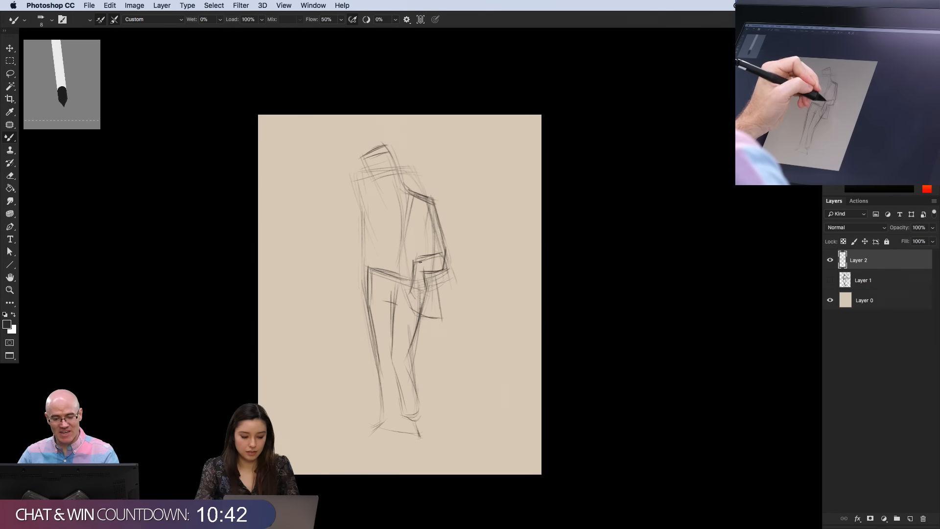
mouse_move(415, 260)
mouse_down()
mouse_move(443, 248)
mouse_move(444, 268)
mouse_up()
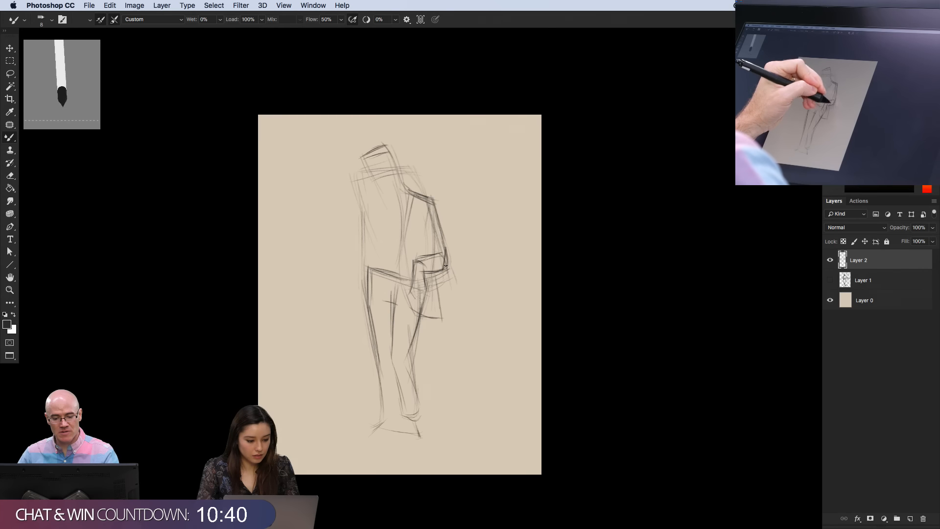
drag(425, 227, 430, 258)
drag(431, 204, 419, 228)
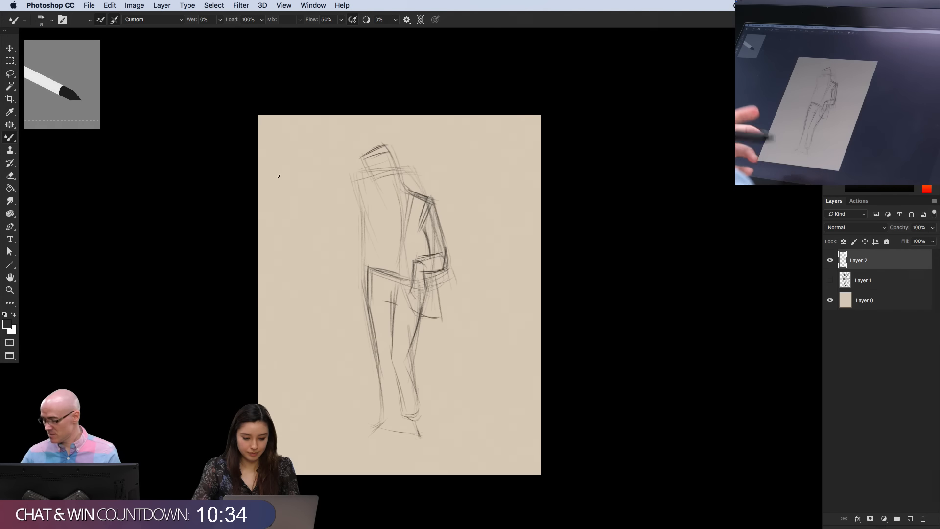
key(super+Tab)
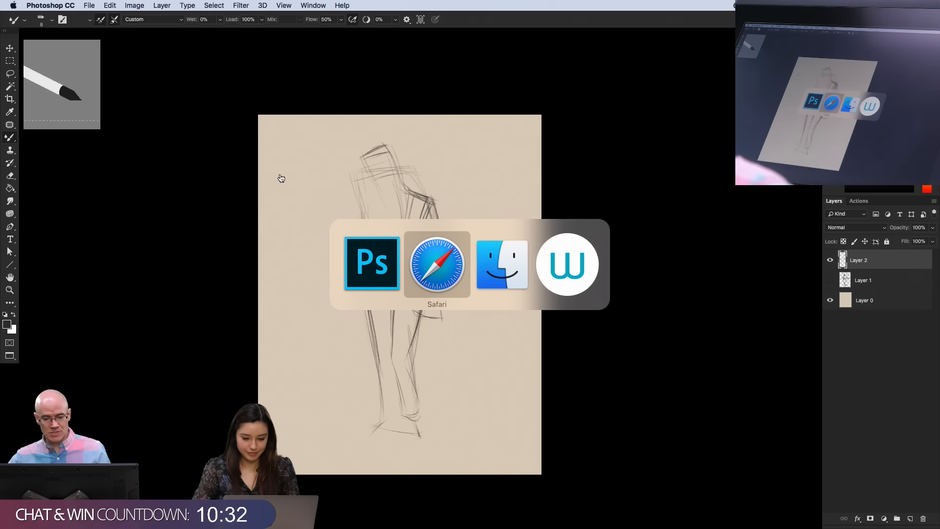
key(super+t)
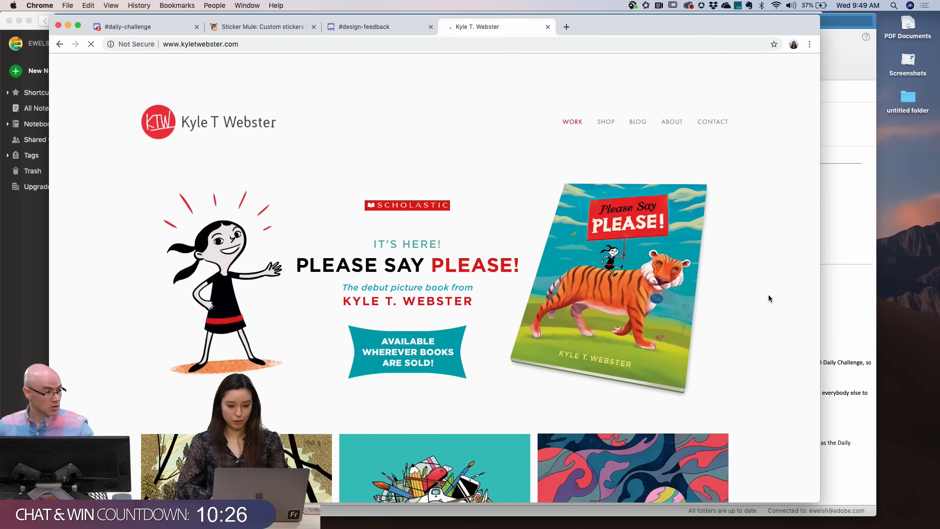
scroll(769, 298, down, 12)
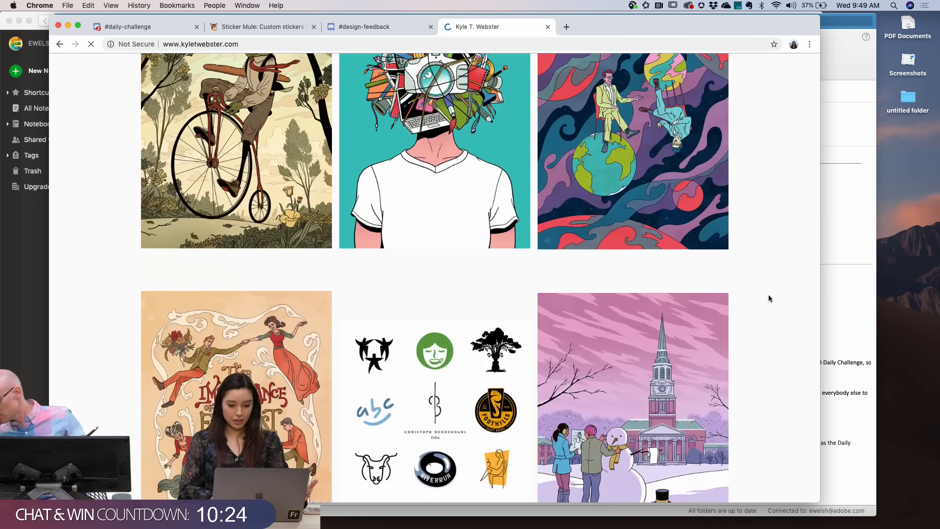
Browse the Kyle T. Webster portfolio from the superhero and mascot artwork down to the Costco bucket illustration
scroll(768, 298, down, 9)
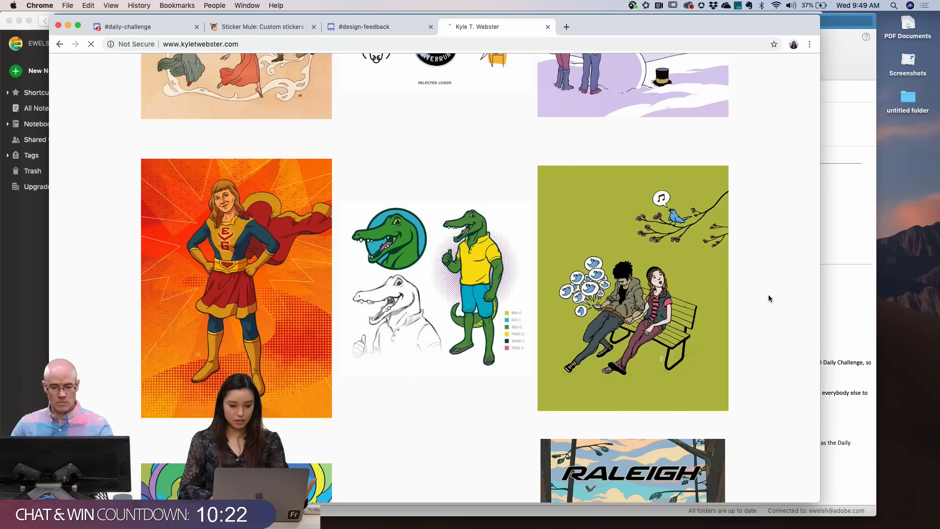
scroll(768, 299, down, 8)
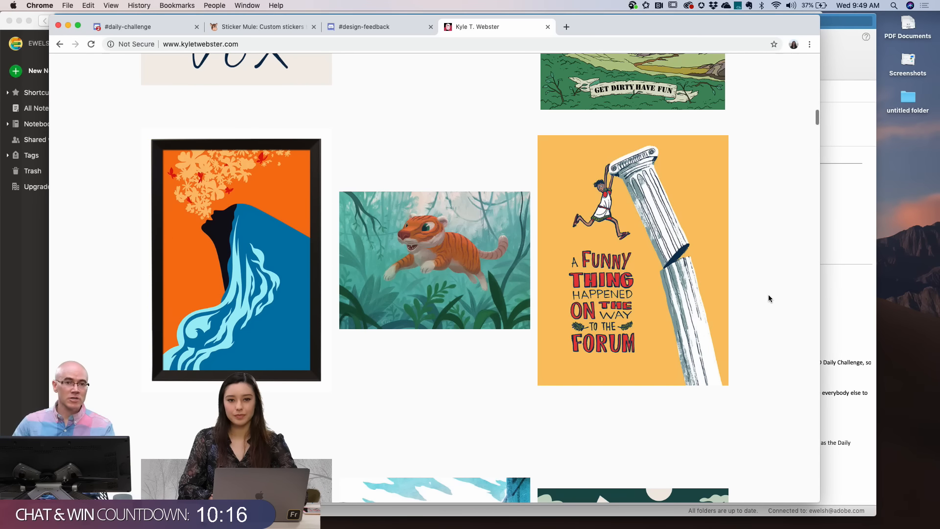
scroll(768, 298, down, 2)
scroll(768, 298, down, 4)
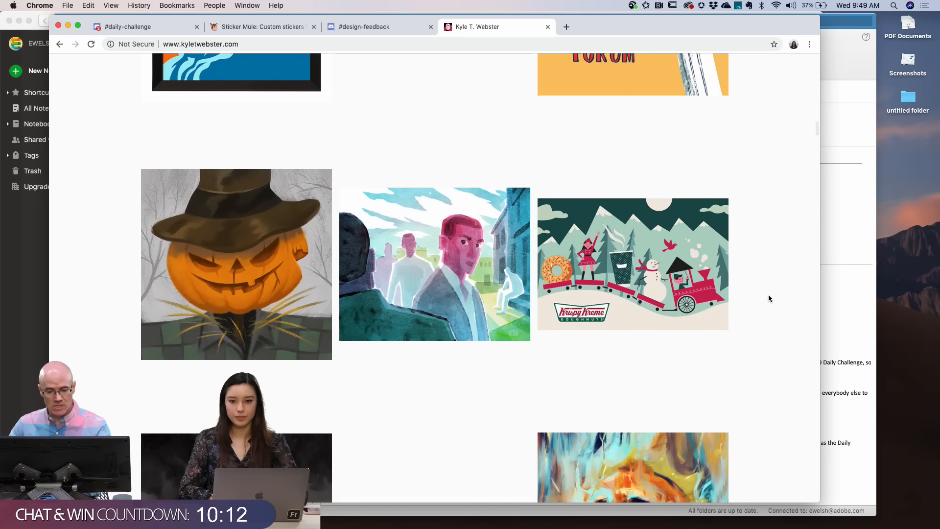
scroll(768, 299, down, 4)
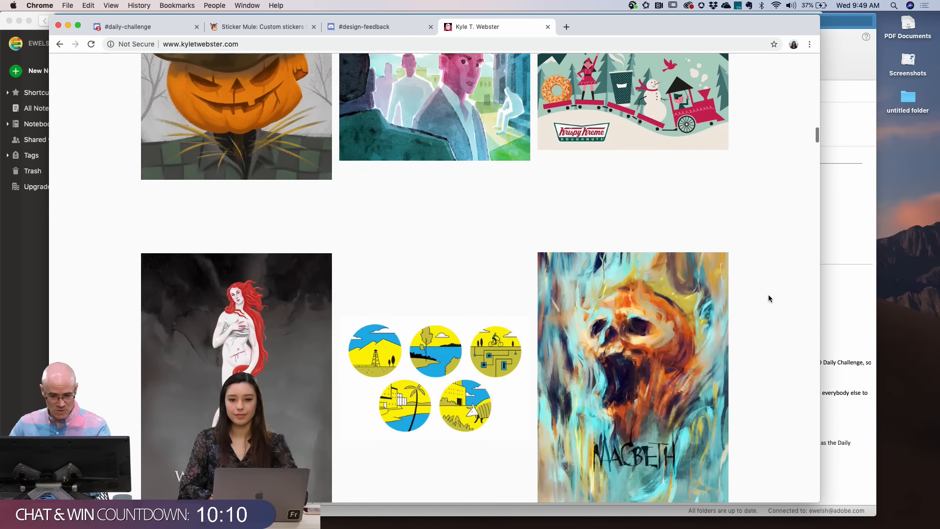
scroll(768, 298, down, 2)
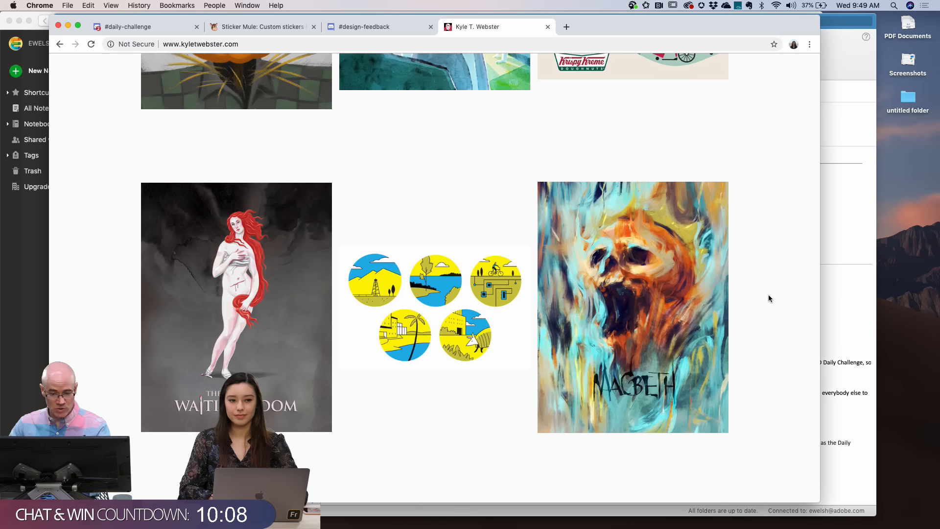
scroll(768, 298, down, 7)
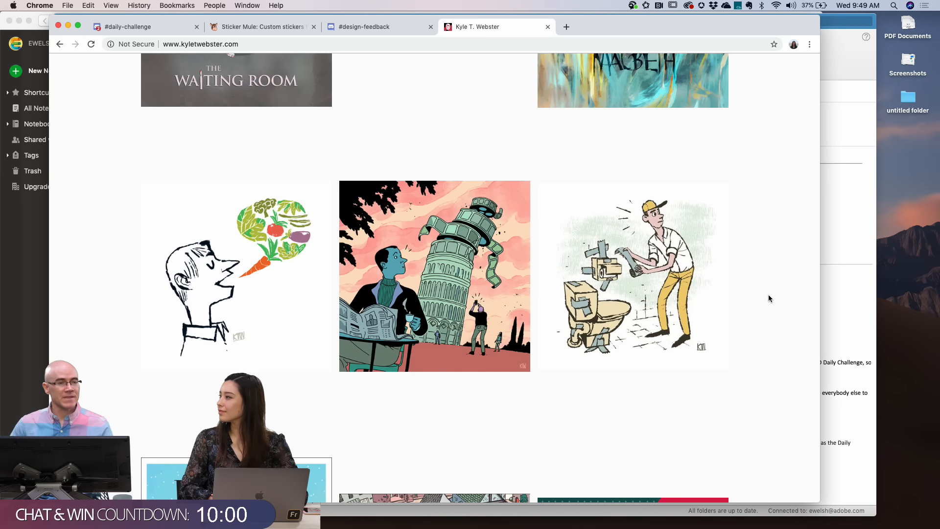
scroll(769, 298, down, 3)
scroll(769, 297, down, 4)
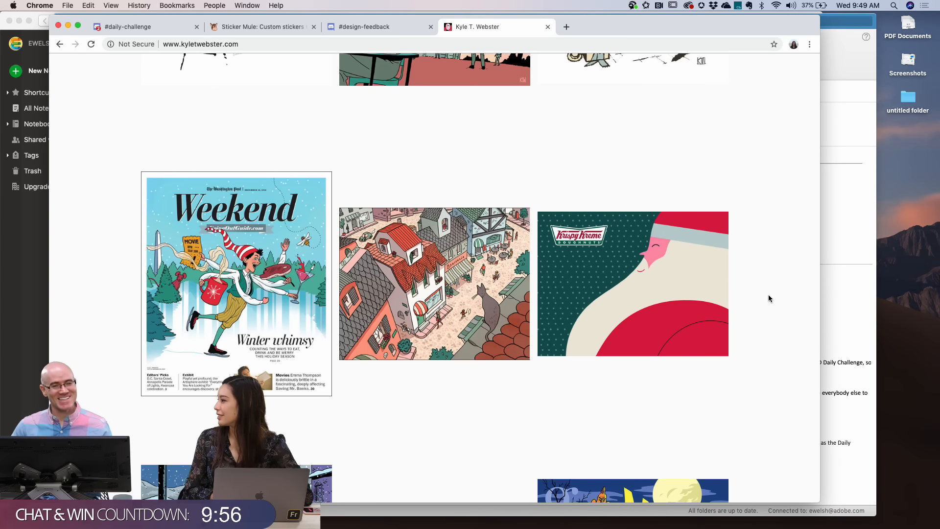
scroll(768, 298, down, 5)
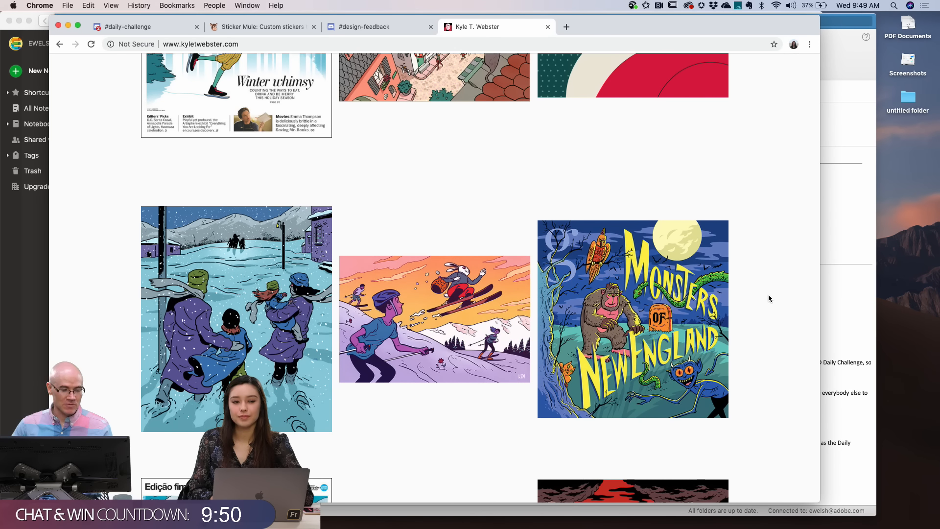
scroll(768, 297, down, 5)
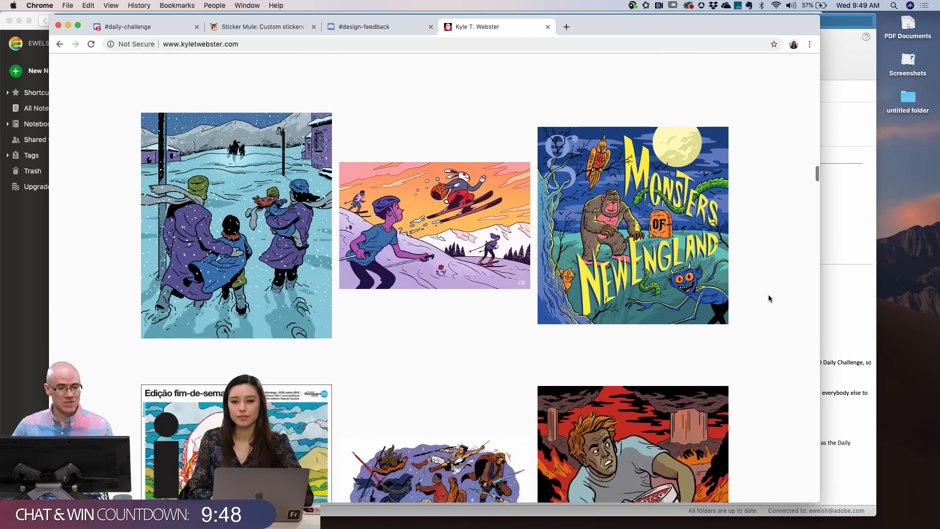
scroll(768, 298, down, 2)
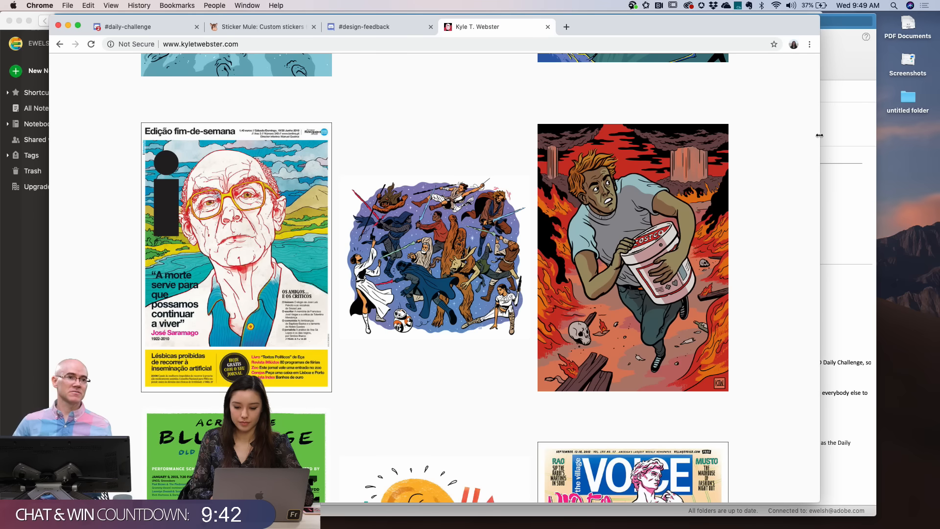
Widen the browser window to the full screen width and view the portfolio down to the Midnight in Paris poster
drag(820, 135, 939, 134)
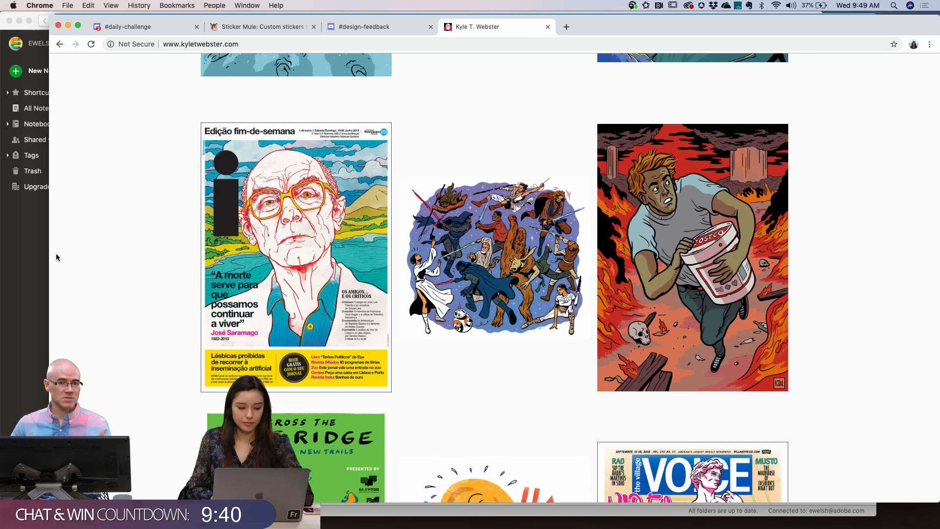
drag(49, 250, 2, 248)
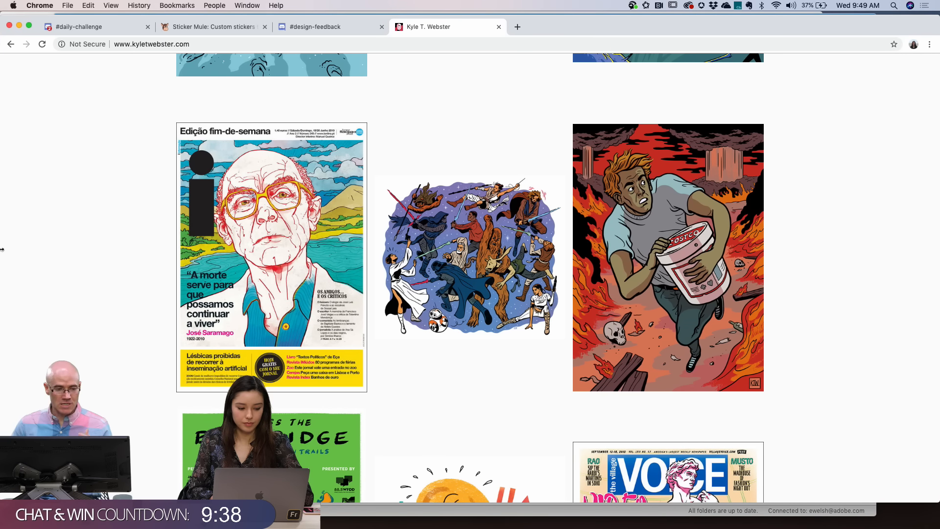
scroll(77, 303, down, 1)
scroll(77, 306, down, 5)
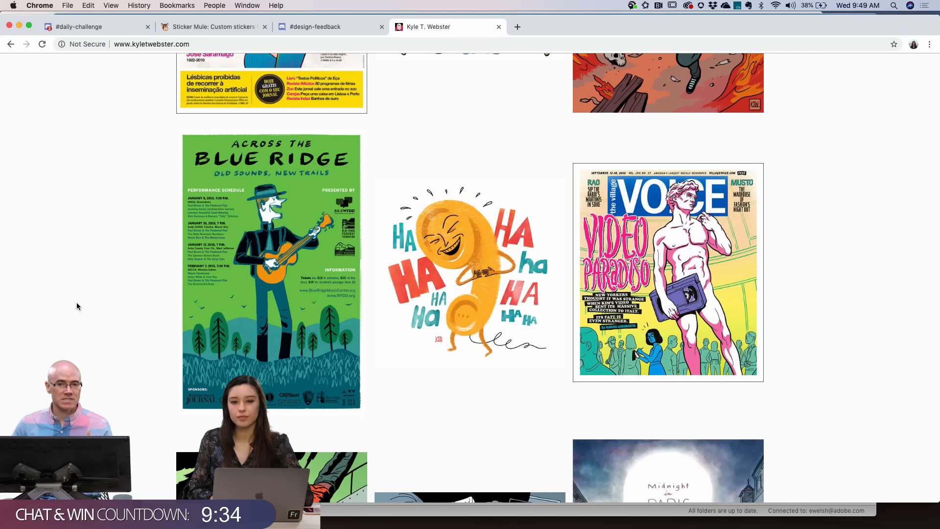
scroll(77, 304, down, 5)
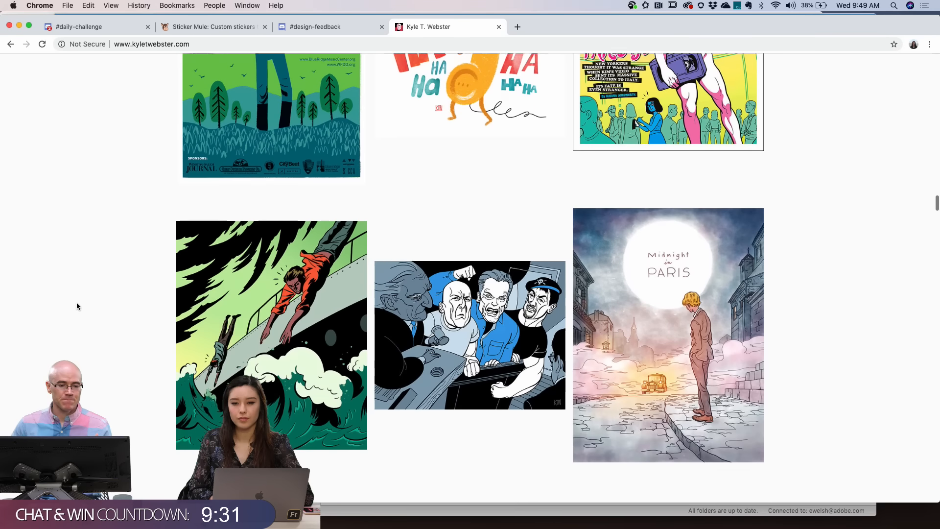
right_click(76, 304)
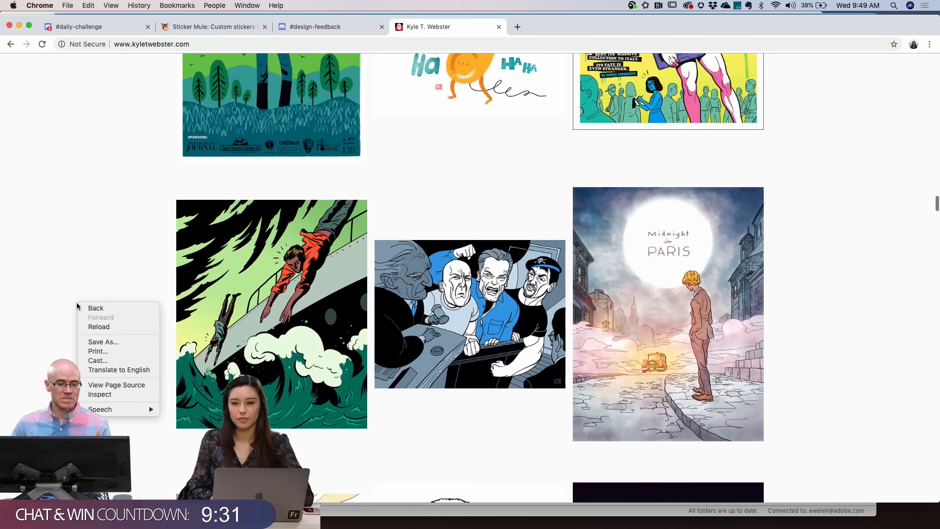
click(50, 285)
Examine the portfolio's line portraits, Drive poster, beer packaging and tennis spot drawings, down to the lion T-shirt design
scroll(49, 285, down, 6)
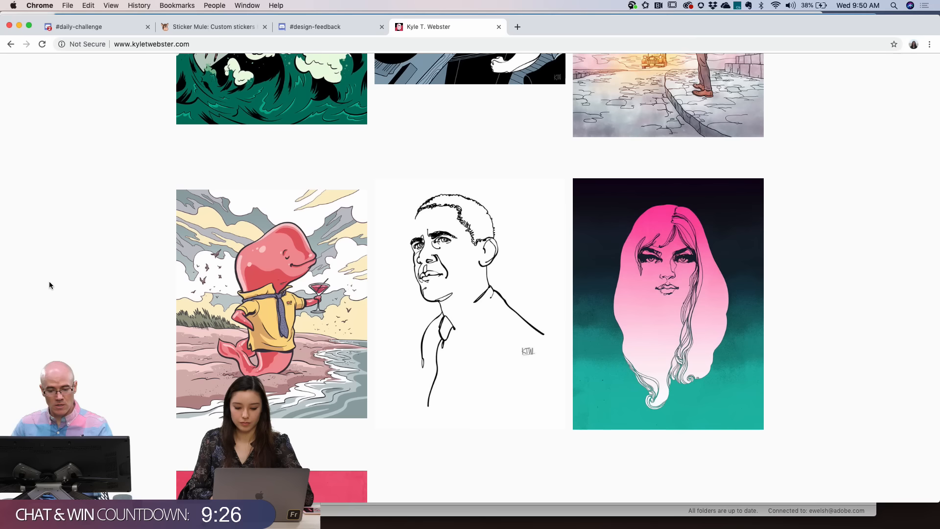
scroll(50, 285, down, 6)
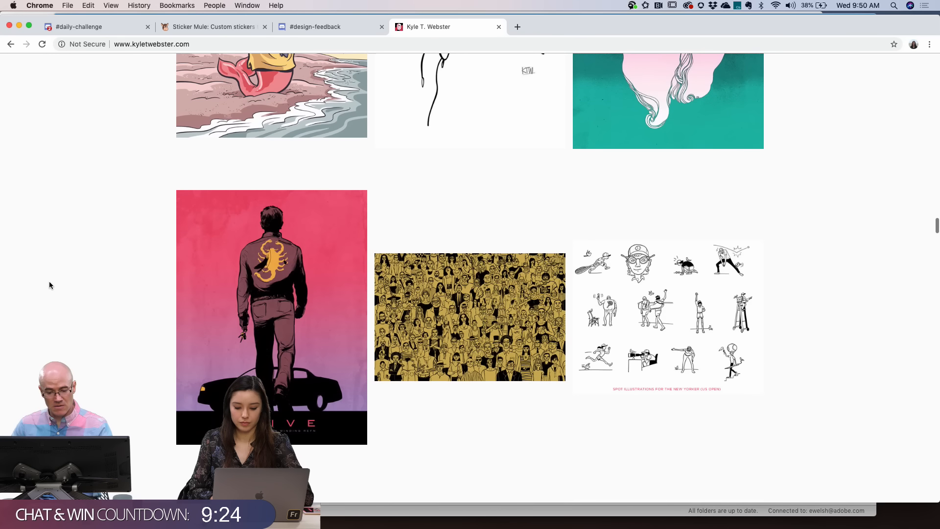
scroll(49, 285, down, 13)
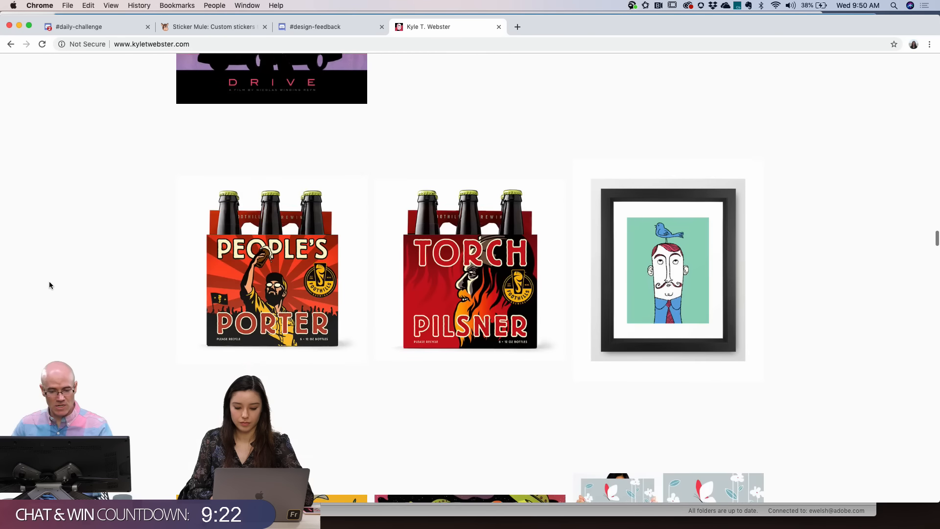
scroll(49, 285, down, 1)
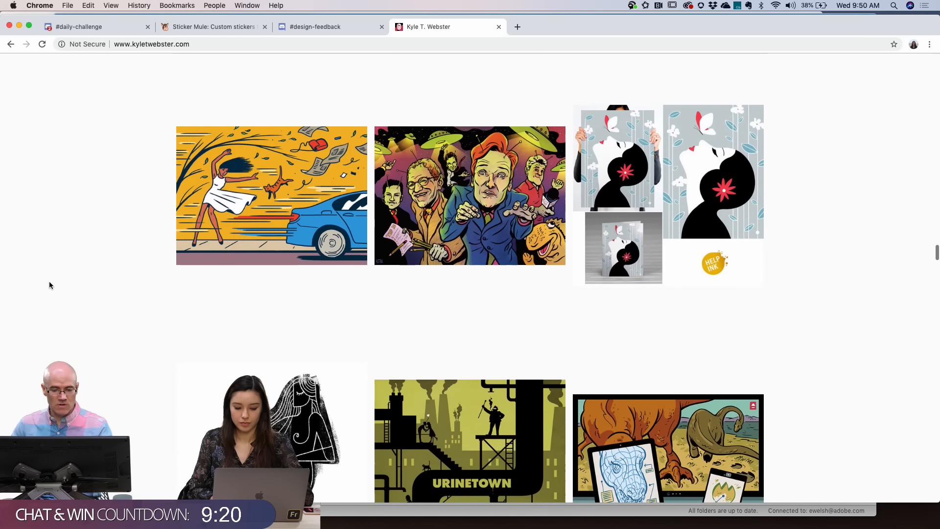
scroll(49, 285, down, 2)
scroll(49, 284, down, 2)
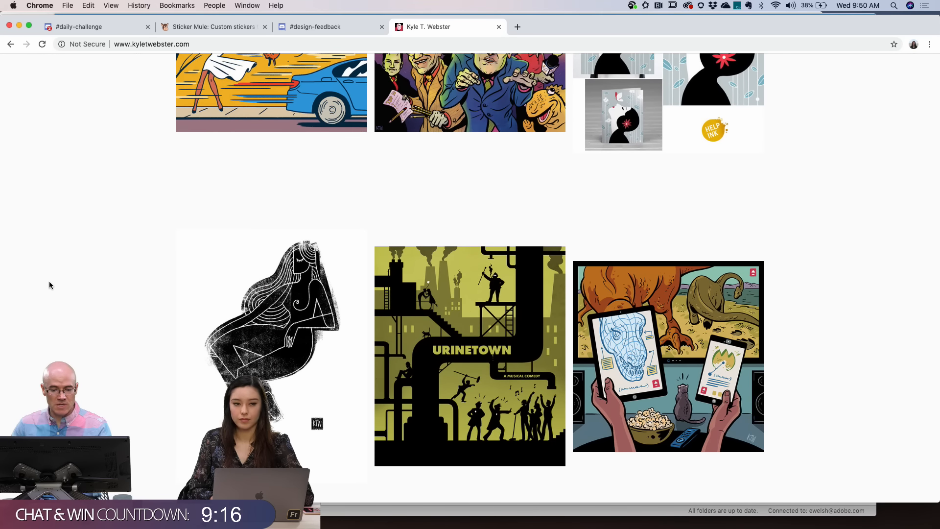
scroll(49, 285, down, 8)
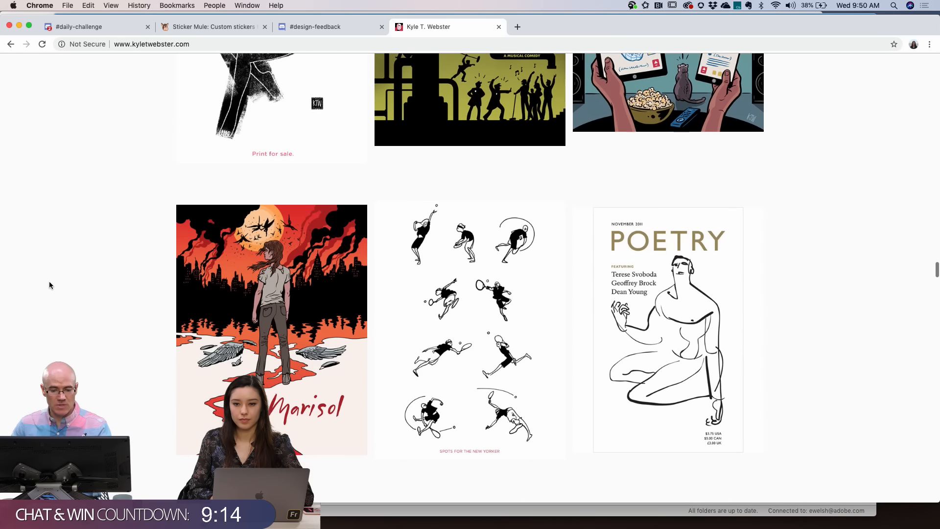
scroll(49, 285, down, 7)
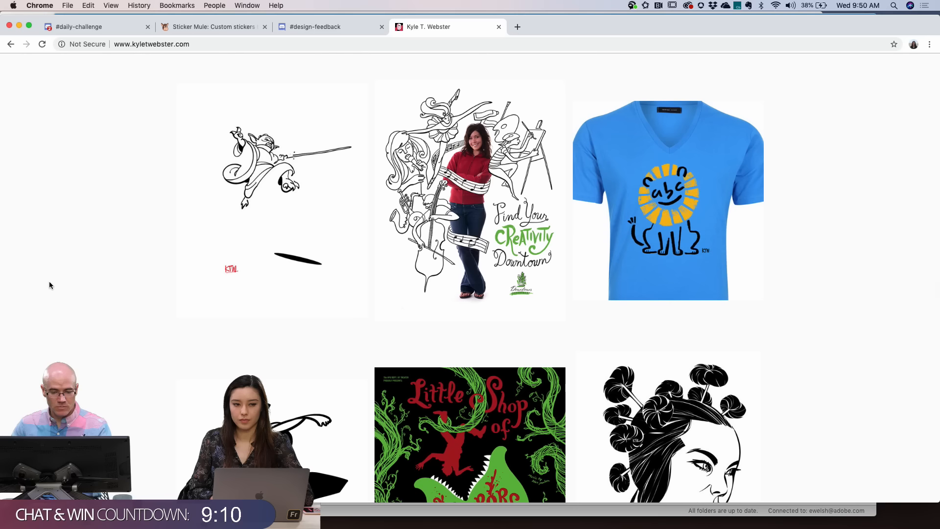
Examine the ink figures and bold posters from Little Shop of Horrors through Turf and Cobblestone Farmers Markets
scroll(50, 285, down, 1)
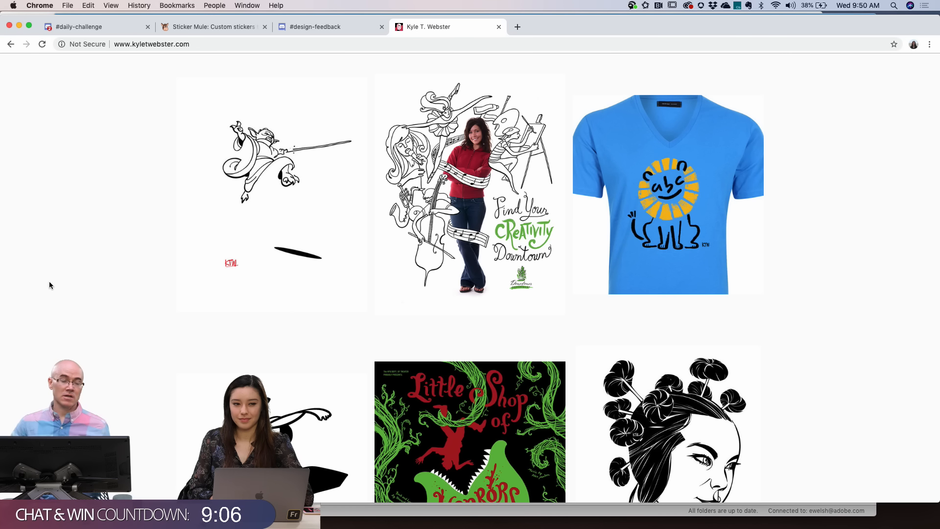
scroll(50, 285, down, 3)
scroll(49, 285, down, 5)
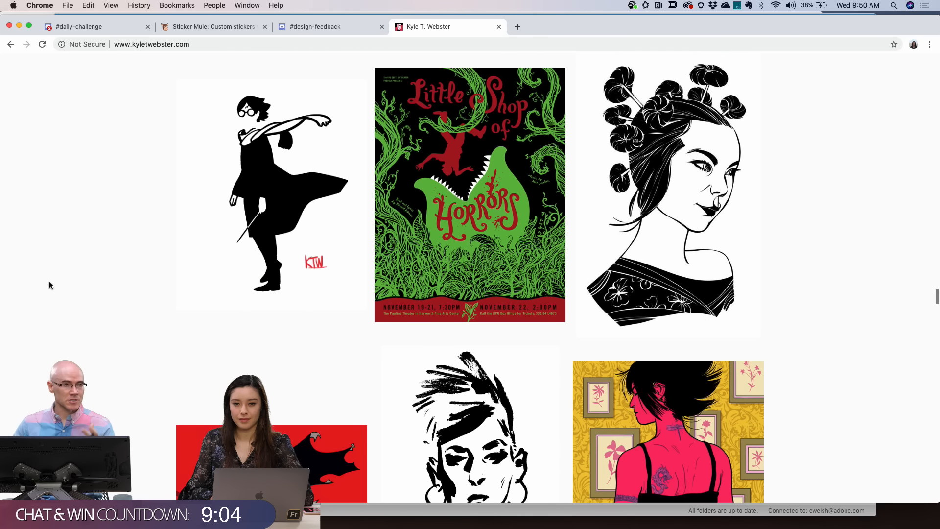
scroll(50, 285, down, 1)
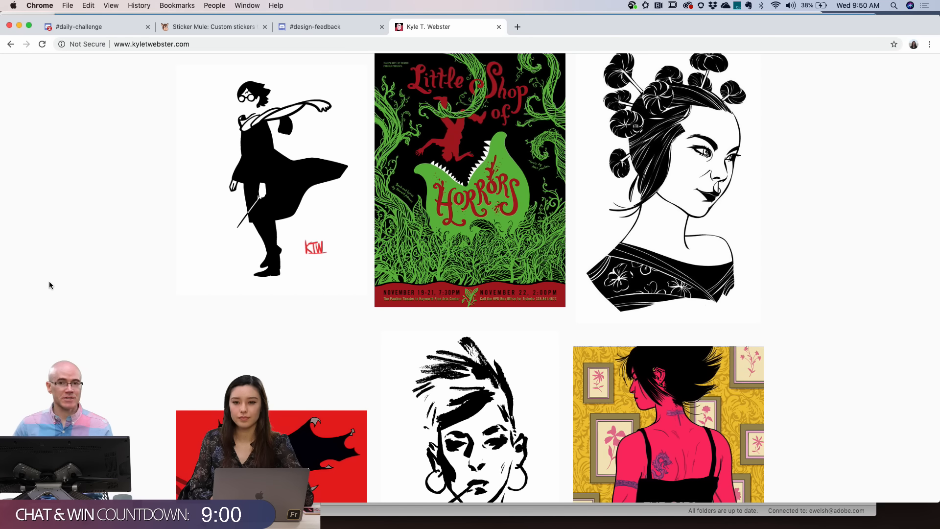
scroll(50, 285, down, 4)
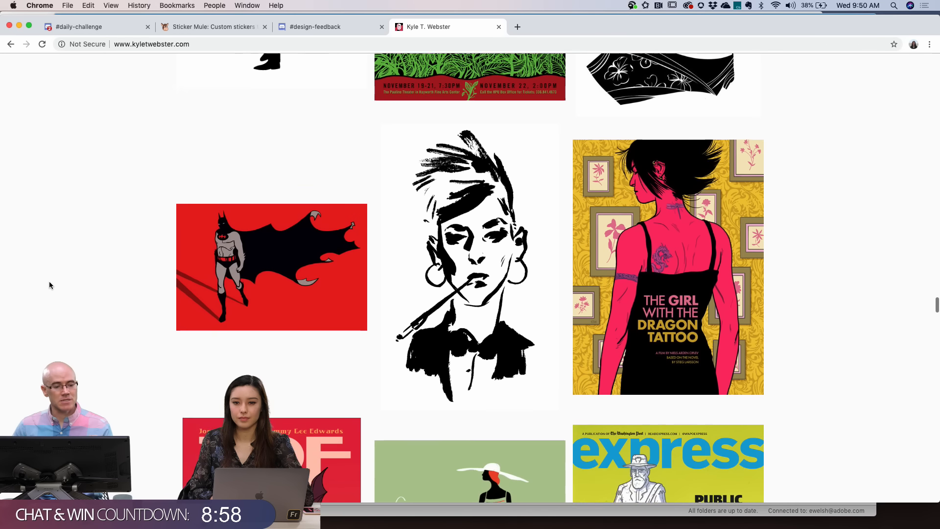
scroll(49, 284, down, 1)
scroll(49, 285, down, 1)
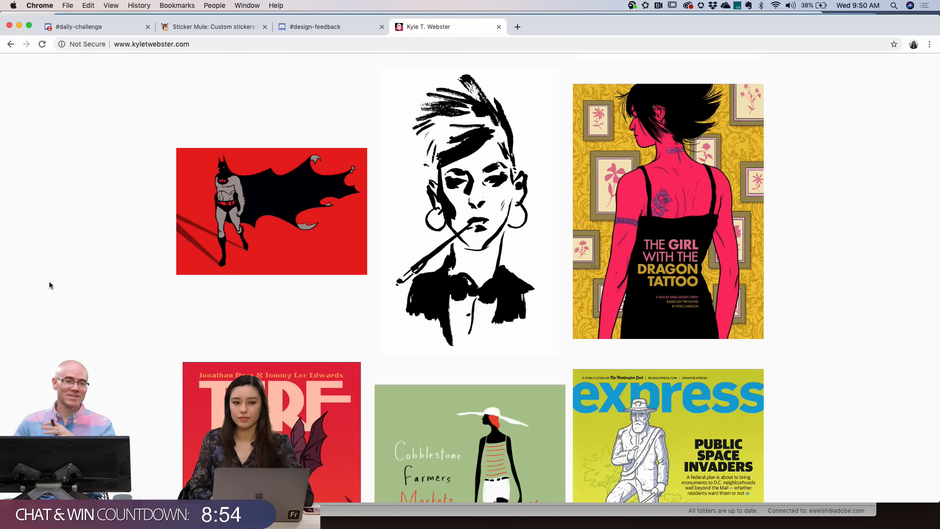
scroll(49, 285, down, 5)
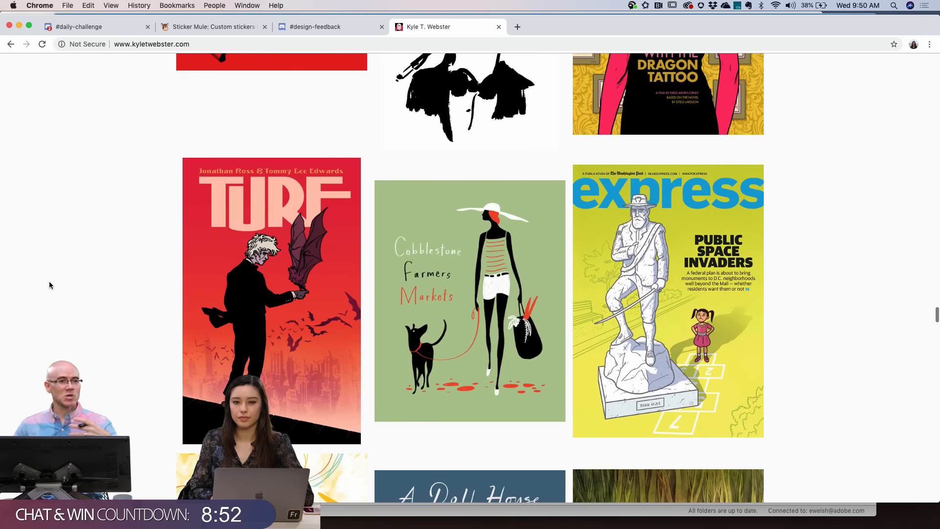
scroll(49, 285, down, 2)
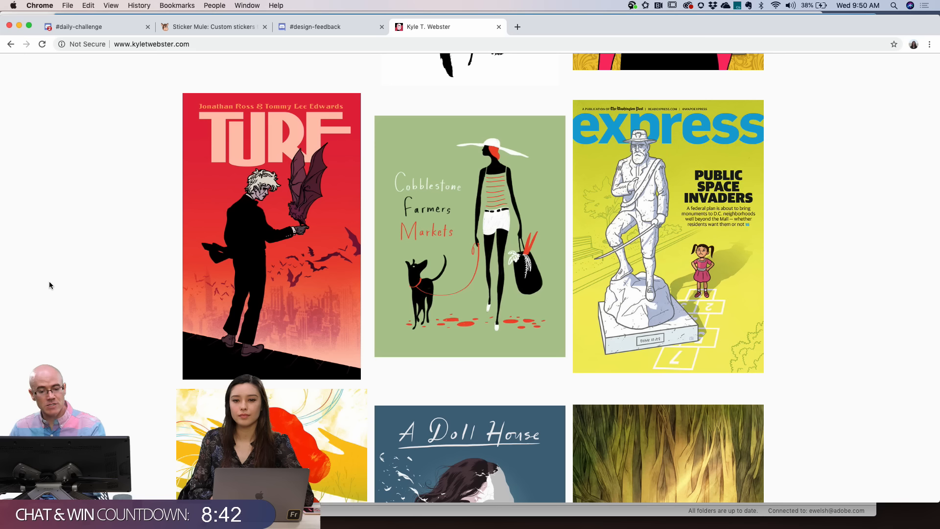
Look over the artwork from A Doll House and The Spectator cover through the standing-man sketch to the New Times cover
scroll(49, 283, down, 6)
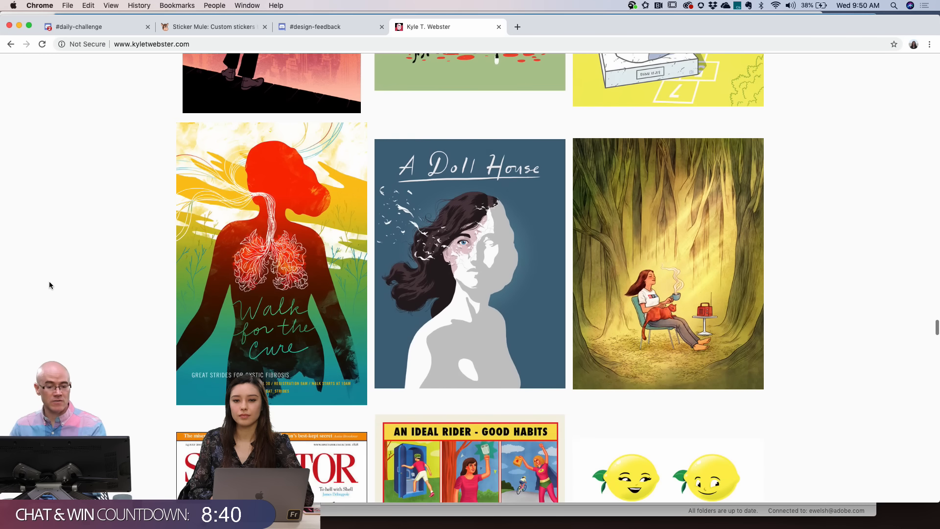
scroll(49, 285, down, 1)
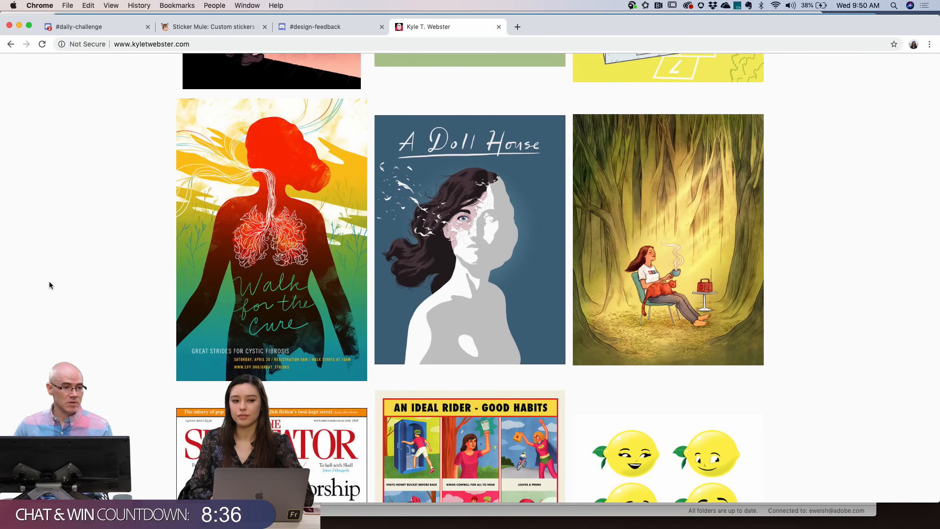
scroll(49, 285, down, 7)
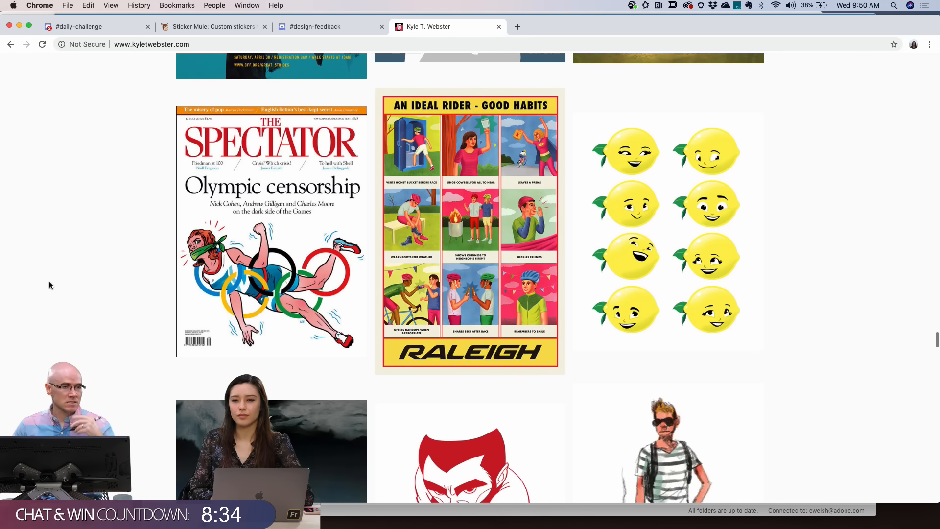
scroll(49, 284, down, 5)
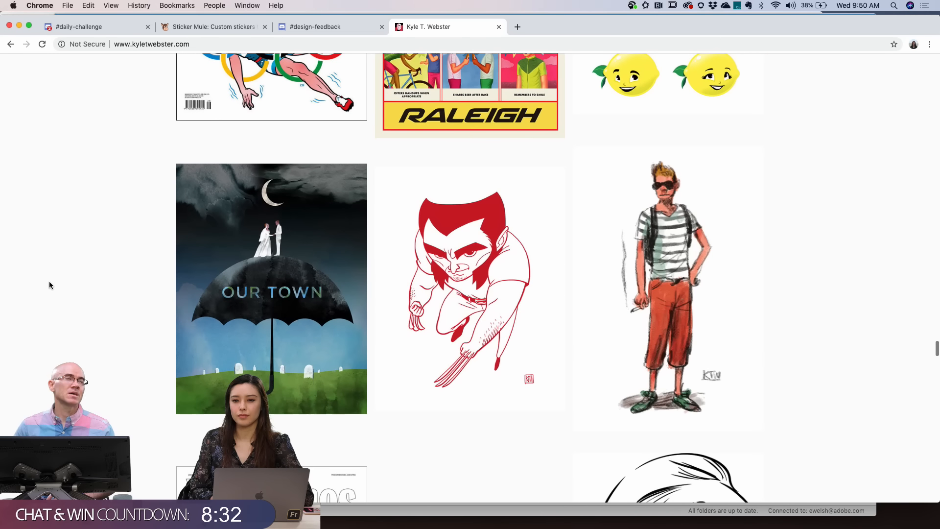
scroll(48, 285, down, 1)
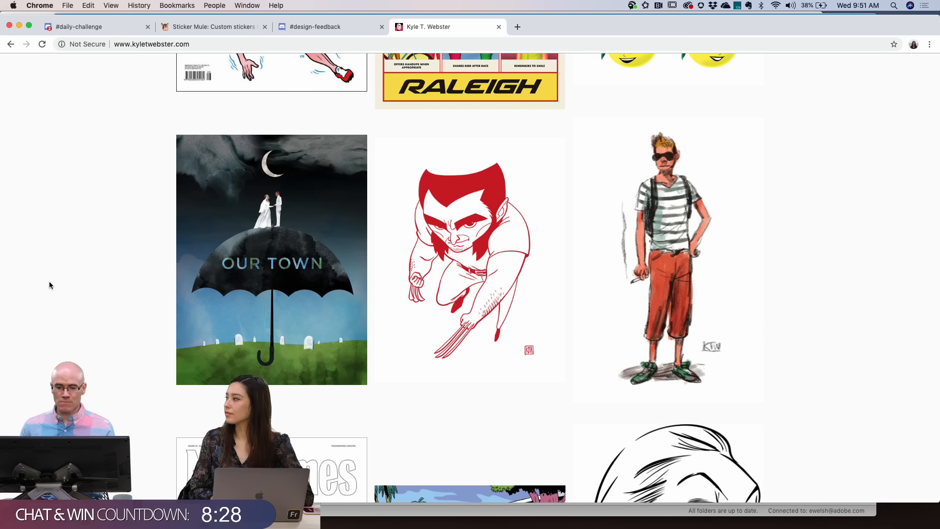
scroll(49, 285, down, 1)
scroll(49, 285, down, 10)
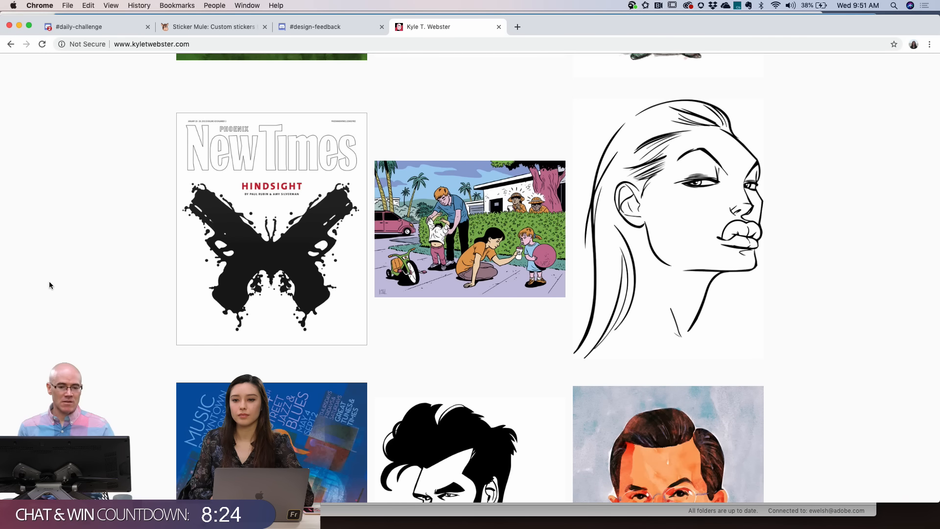
Examine the portfolio artwork from the New Times cover through the saxophone poster, sailboat and soccer drawings to the Spider-Man illustration
scroll(49, 285, down, 5)
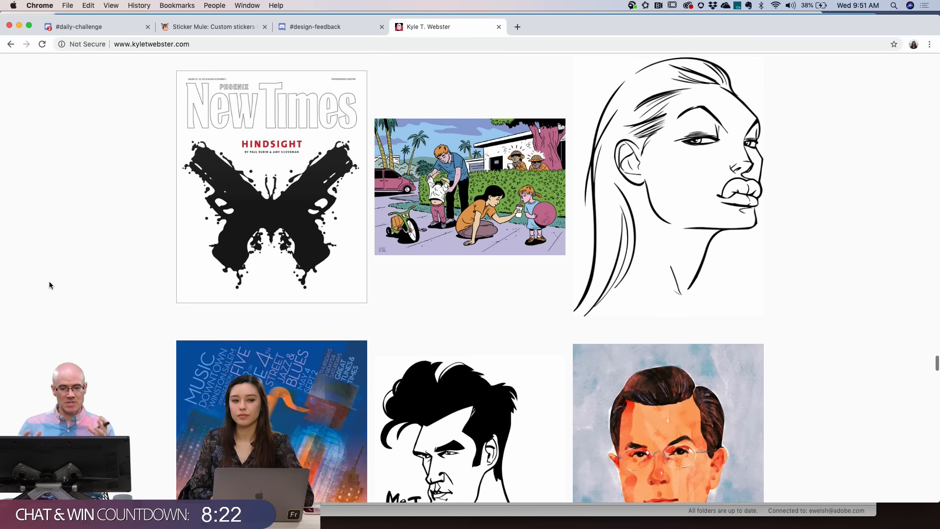
scroll(50, 284, down, 4)
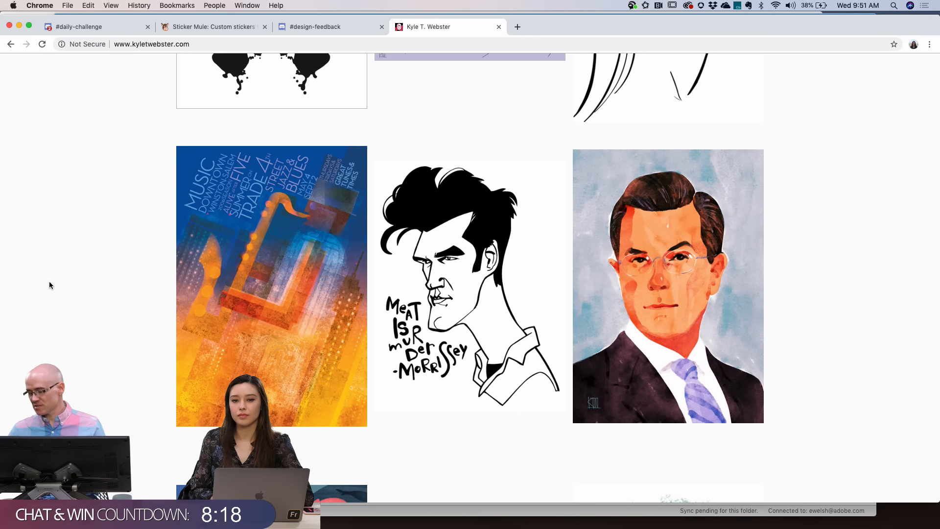
scroll(49, 285, down, 10)
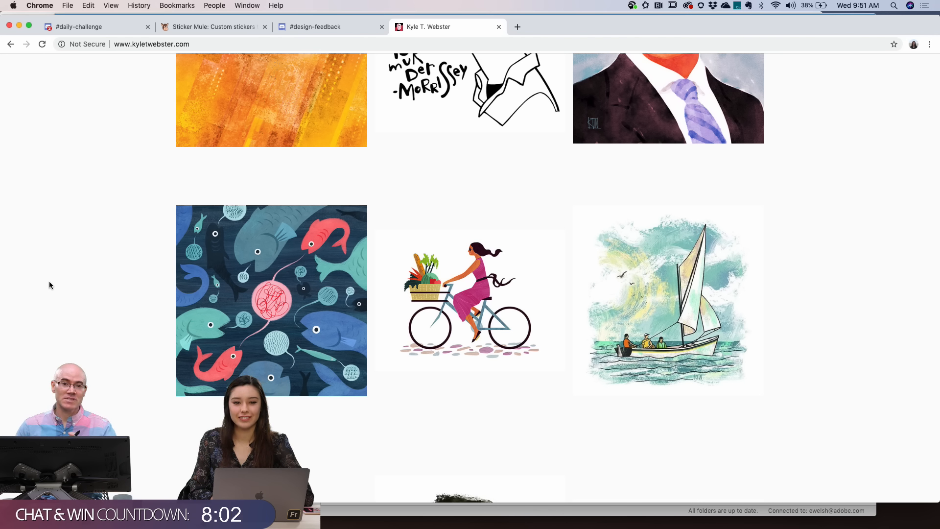
scroll(49, 285, down, 6)
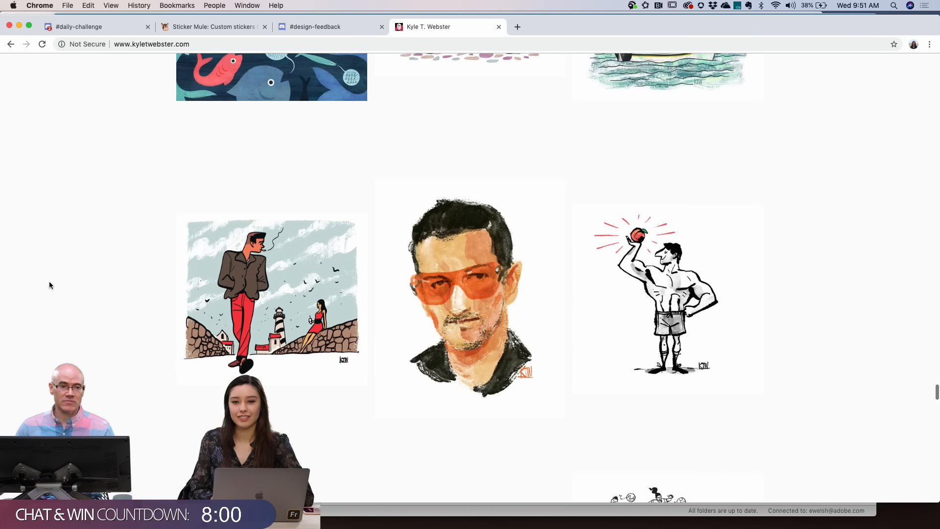
scroll(50, 285, down, 2)
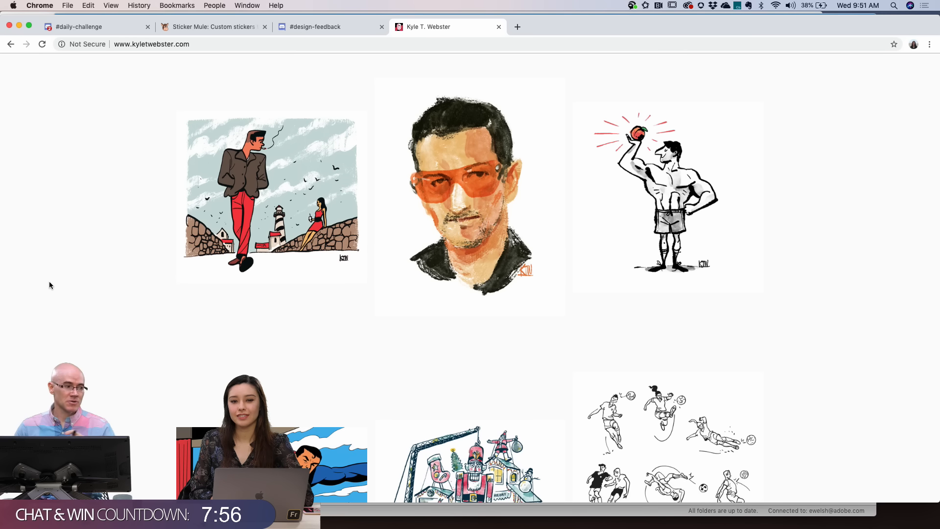
scroll(50, 285, down, 4)
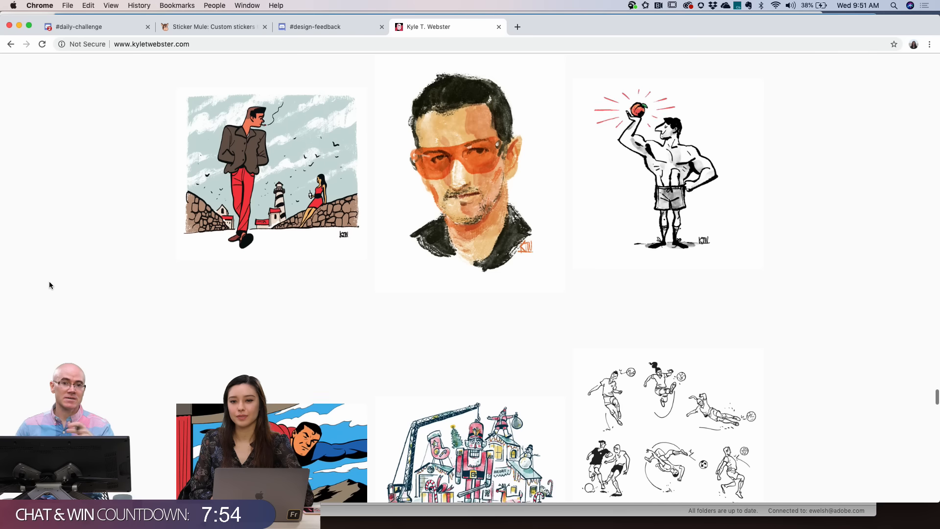
scroll(50, 285, down, 1)
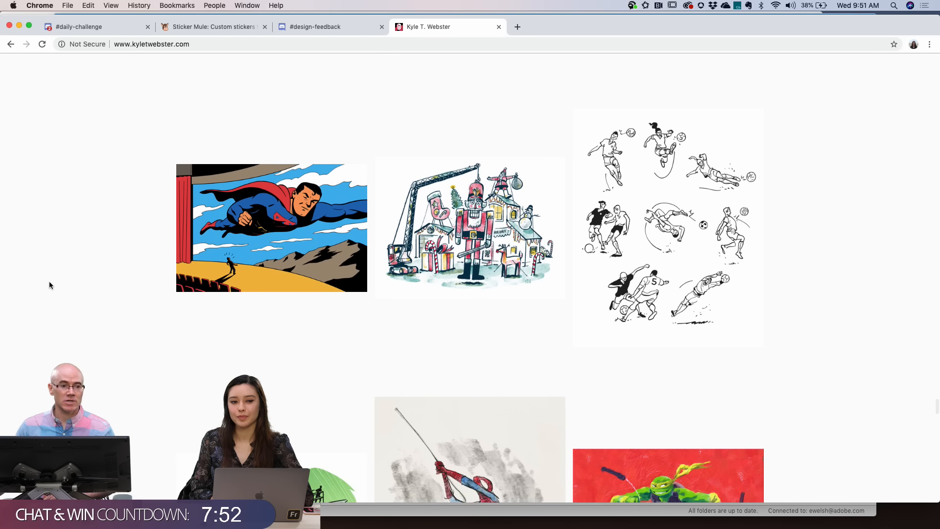
scroll(50, 285, down, 1)
scroll(49, 285, down, 4)
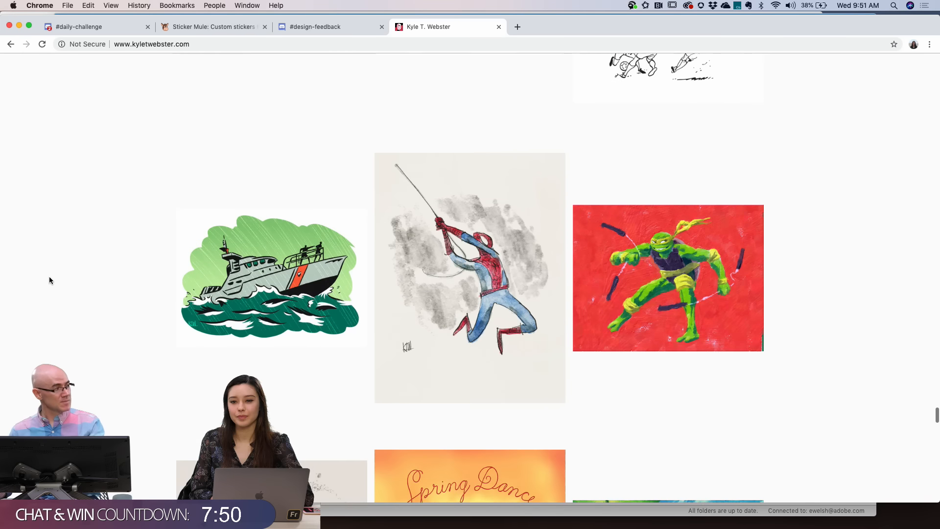
Look over the illustrations from the Spring Dance poster through The Trip and the pink snowboarder to the moonlit walking figure
scroll(49, 280, down, 4)
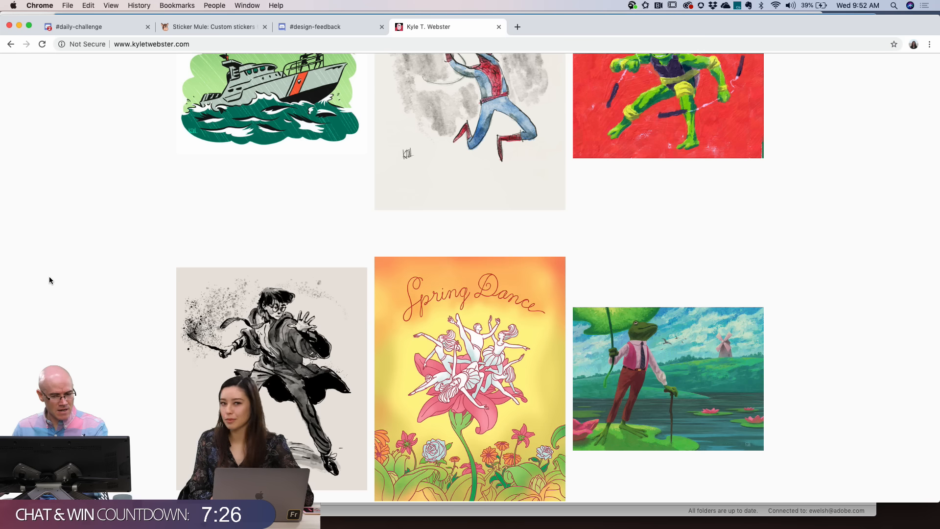
scroll(49, 280, down, 2)
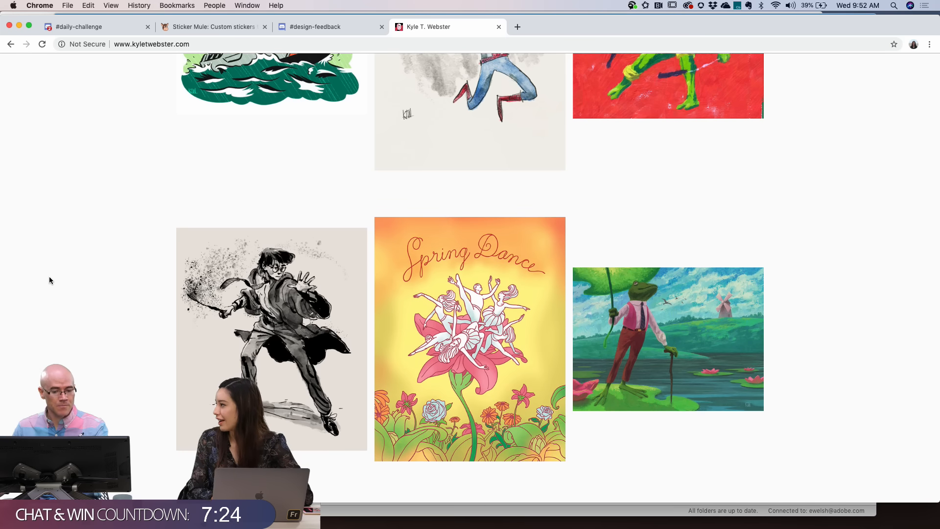
scroll(49, 280, down, 5)
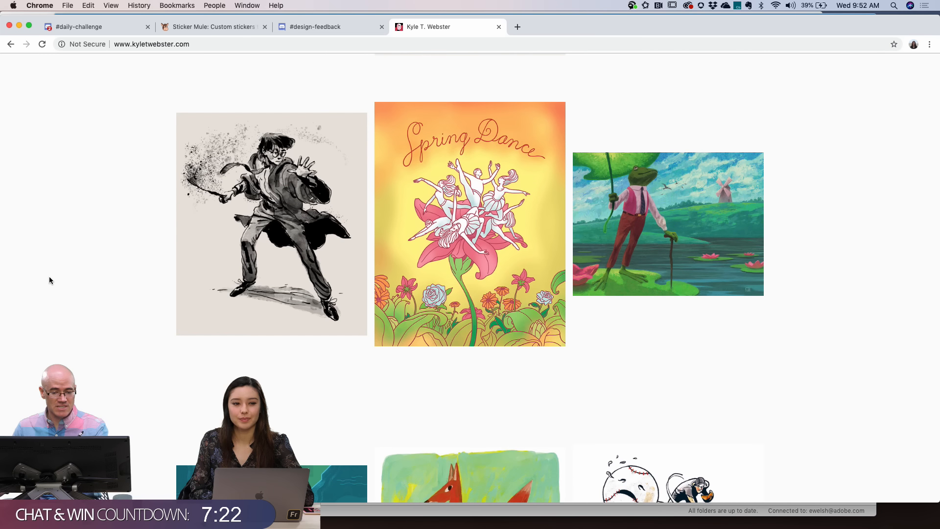
scroll(49, 280, down, 13)
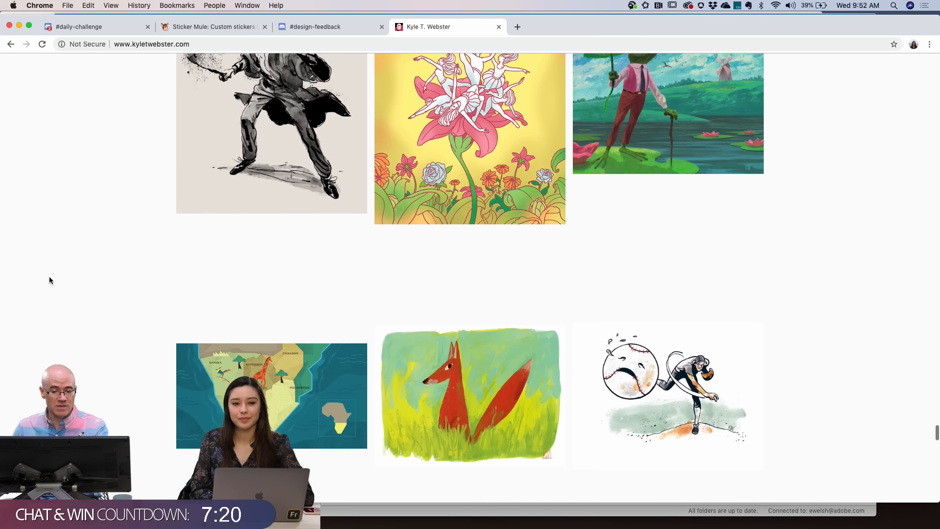
scroll(49, 280, down, 2)
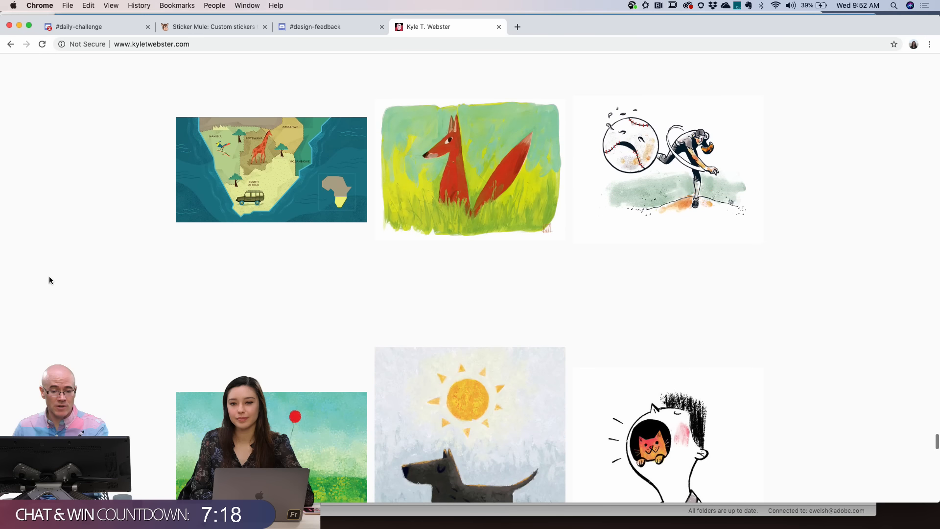
scroll(49, 280, down, 13)
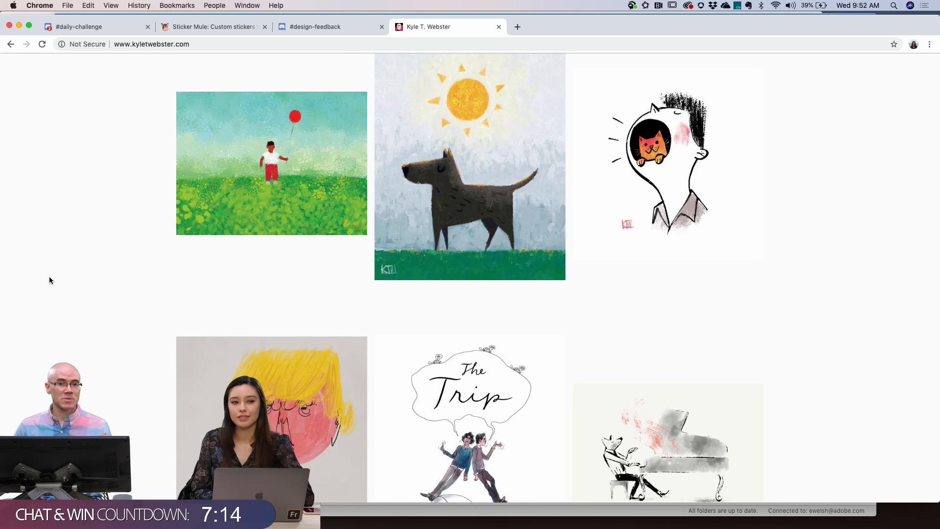
scroll(49, 280, down, 2)
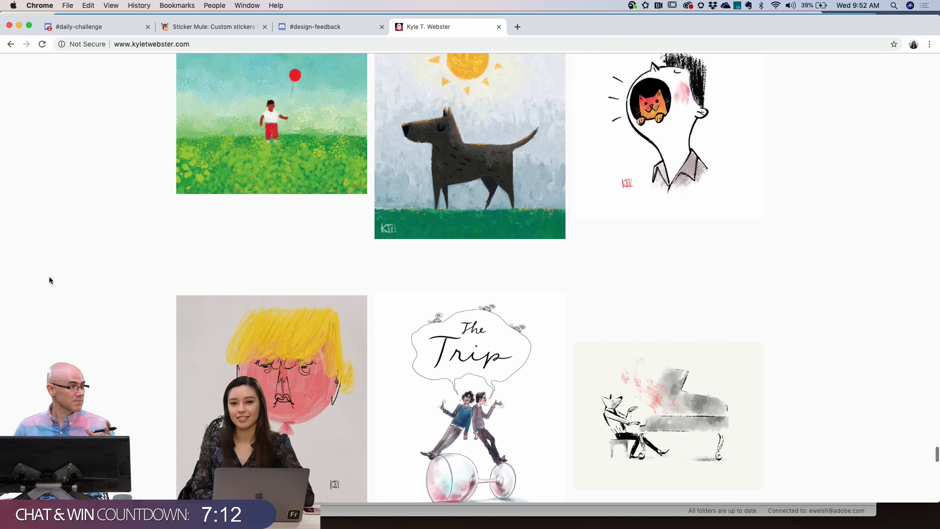
scroll(49, 280, down, 18)
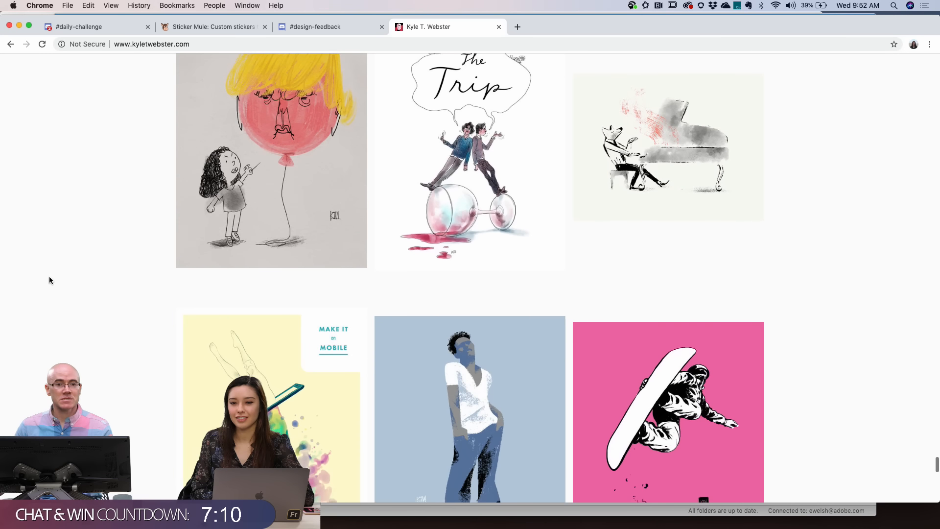
scroll(49, 280, down, 3)
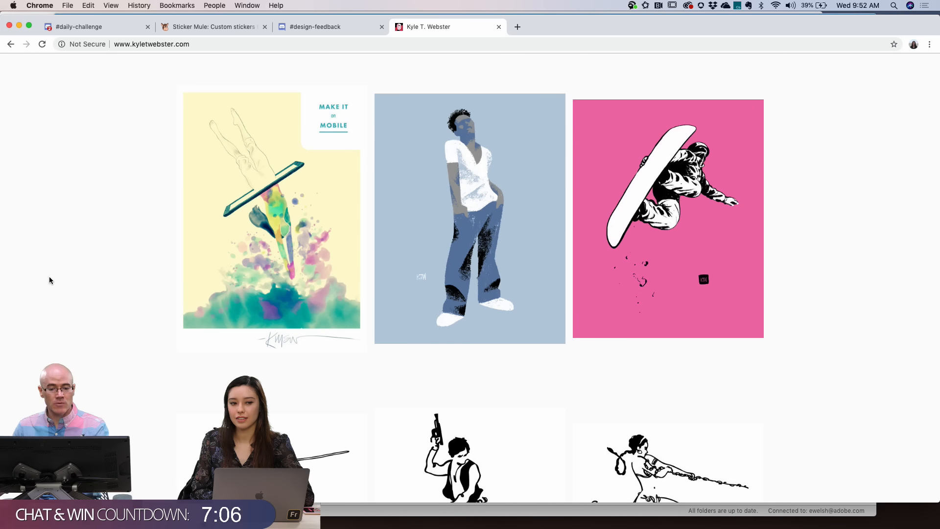
scroll(49, 280, down, 20)
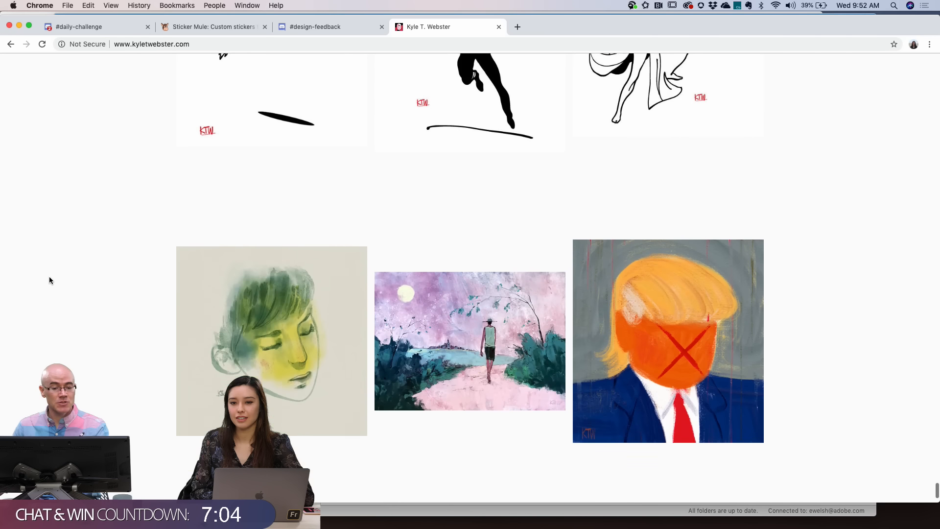
scroll(49, 280, down, 3)
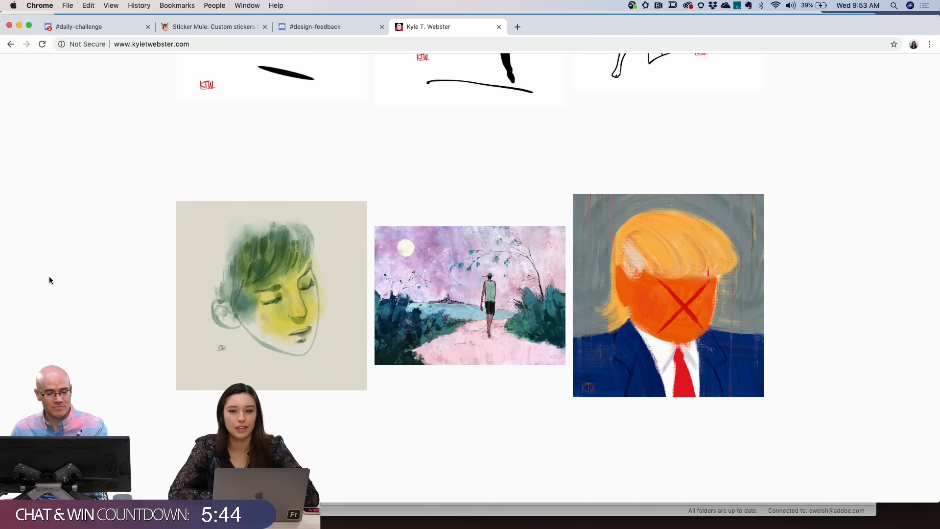
Go back up through the portfolio from the moonlit walking figure past the fox and Spider-Man illustrations to the Our Town poster
scroll(49, 280, up, 6)
scroll(49, 280, up, 13)
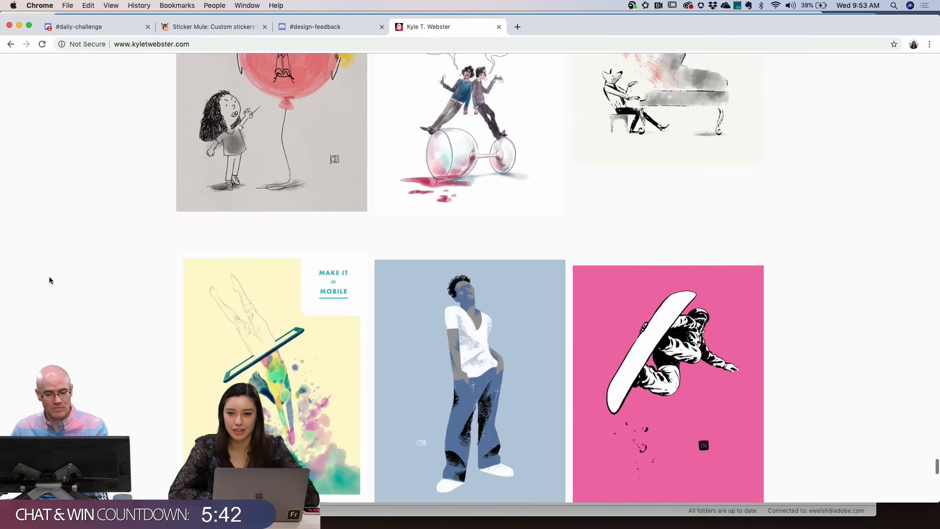
scroll(50, 280, up, 12)
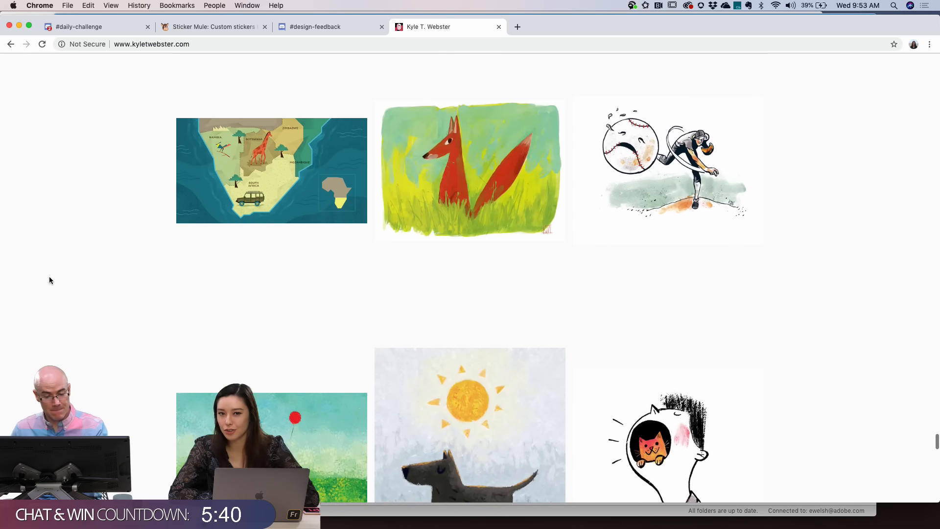
scroll(50, 280, up, 13)
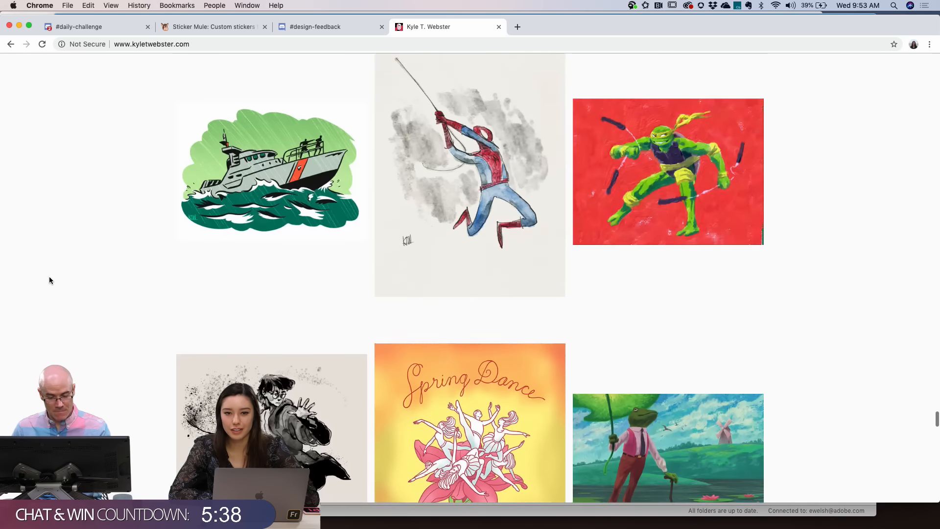
scroll(49, 280, up, 13)
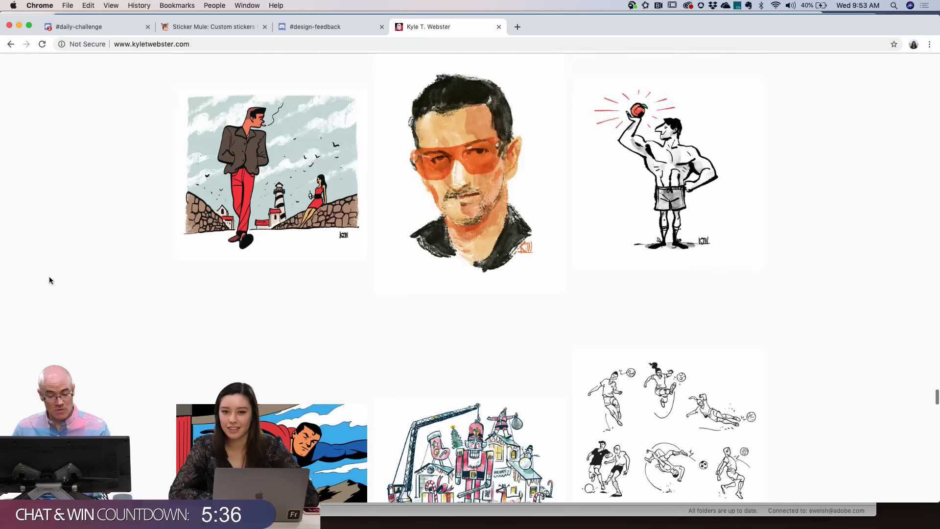
scroll(50, 280, up, 13)
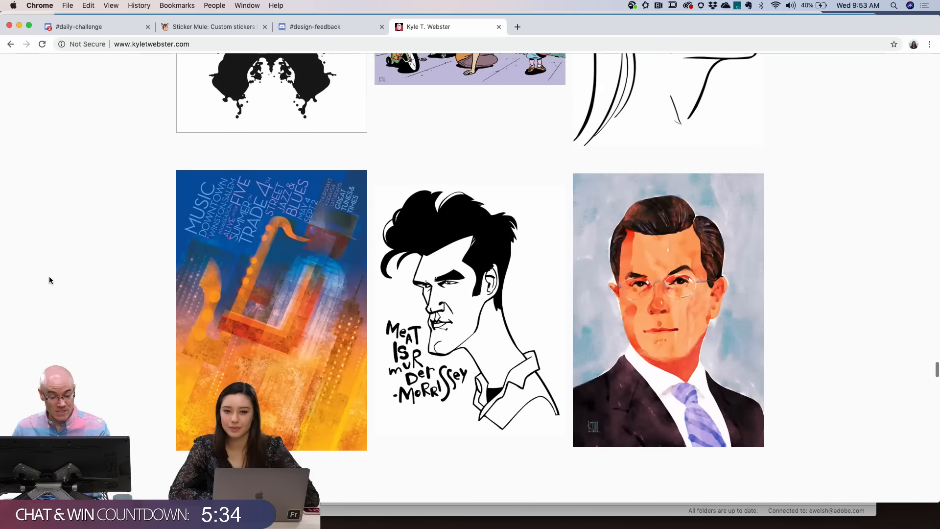
scroll(50, 280, up, 13)
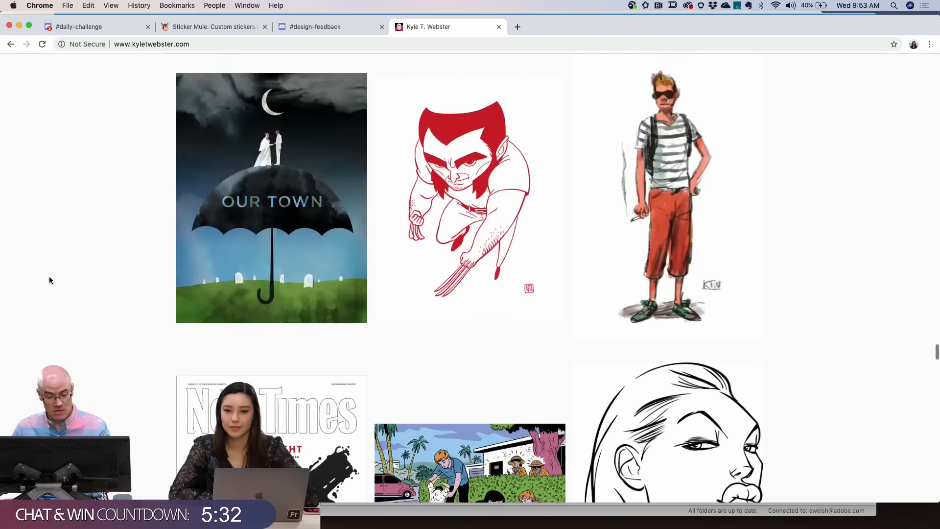
Review the earlier portfolio pieces from A Doll House back past Urinetown and the Porter packaging to the pink whale illustration
scroll(50, 280, up, 13)
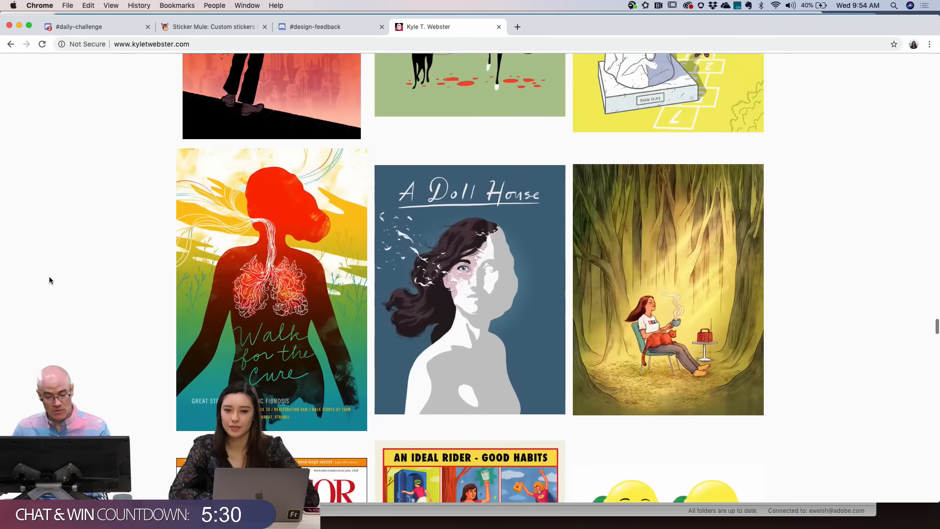
scroll(49, 280, up, 13)
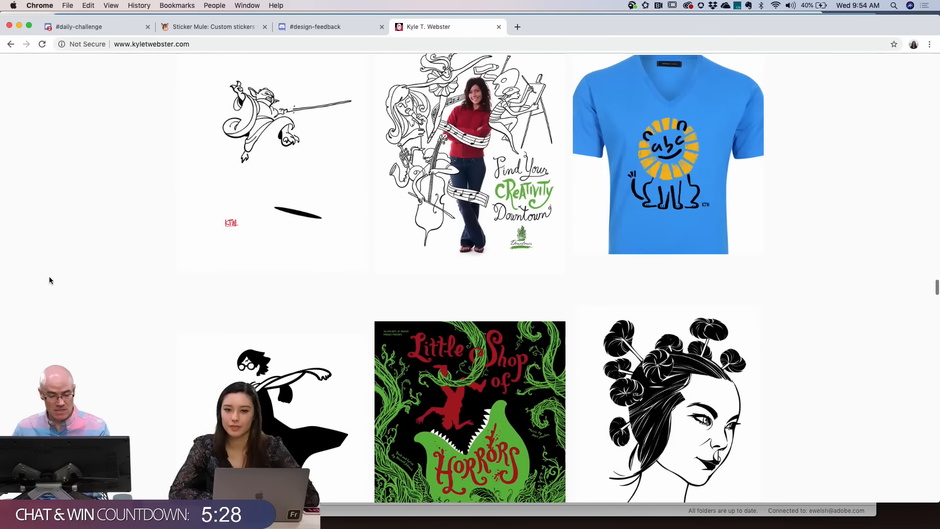
scroll(49, 280, up, 13)
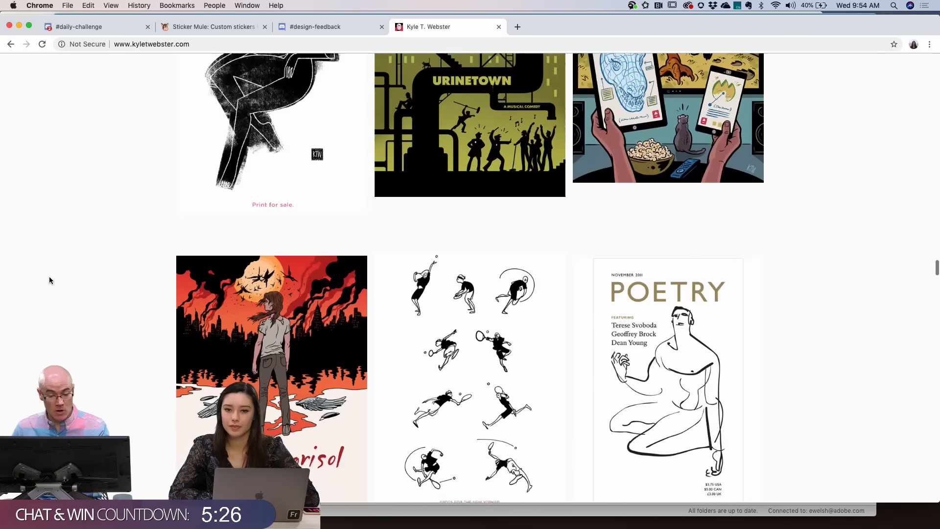
scroll(49, 280, up, 12)
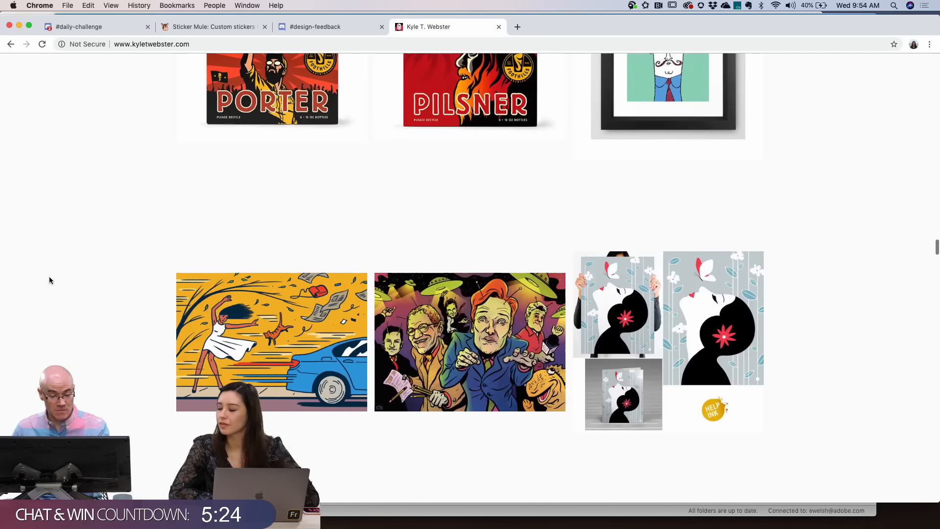
scroll(49, 280, up, 7)
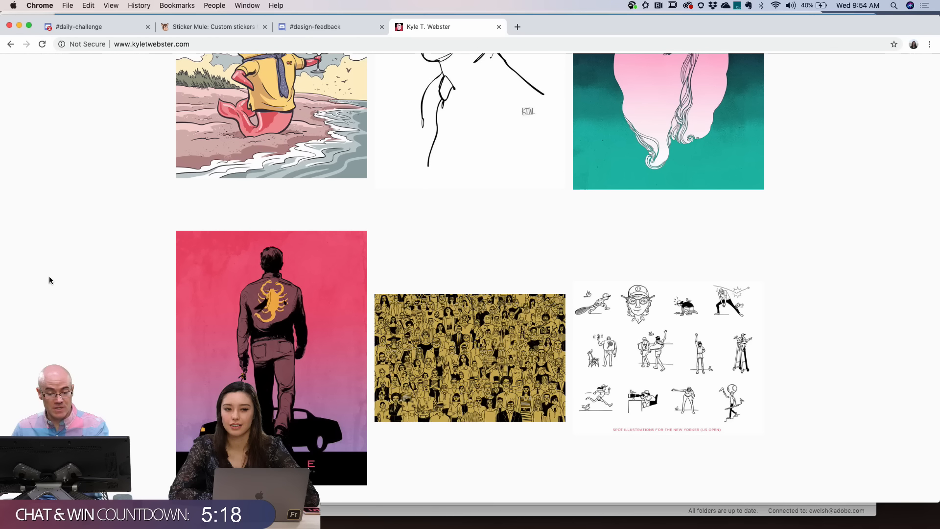
scroll(49, 280, up, 3)
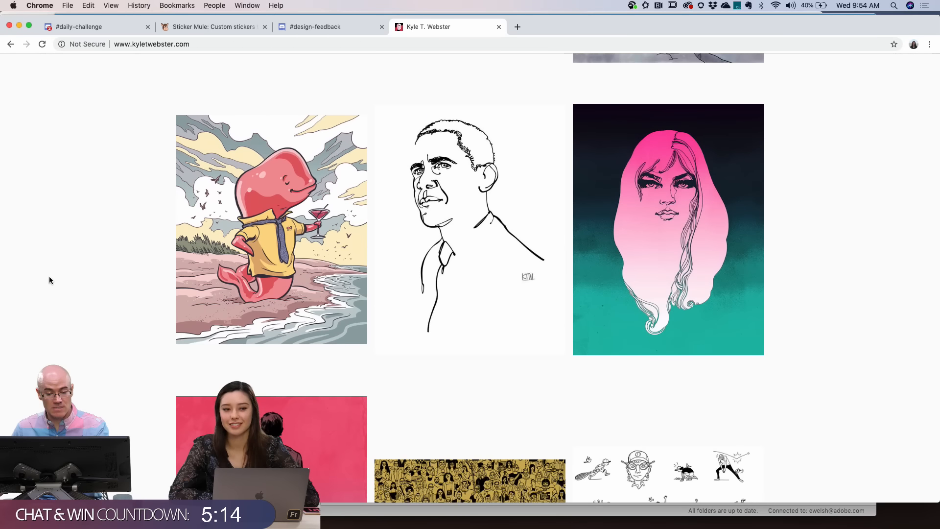
scroll(49, 280, up, 4)
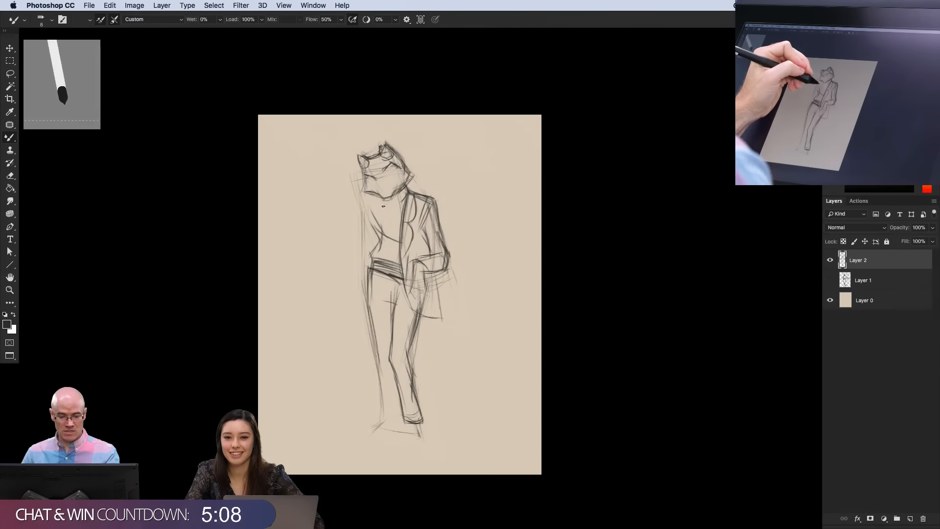
Switch to Photoshop and sketch the jacket's unfinished side on Layer 2, from the shoulder past the waistband to a short hem
drag(374, 197, 392, 207)
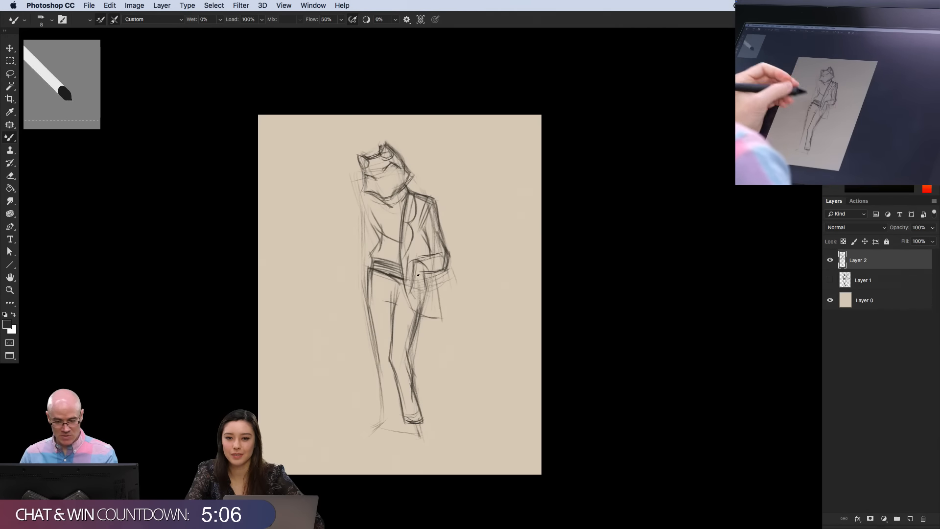
drag(448, 248, 437, 208)
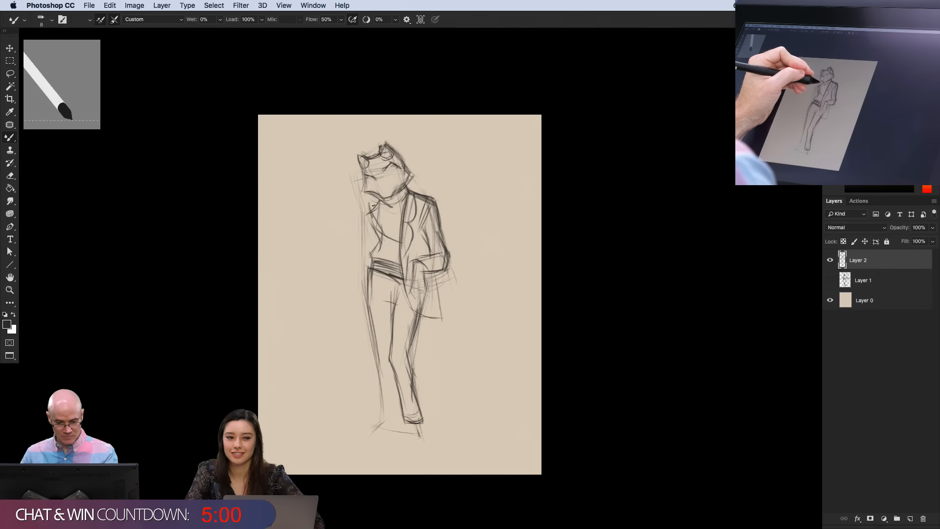
mouse_move(374, 206)
mouse_down()
mouse_move(378, 240)
mouse_move(359, 307)
mouse_up()
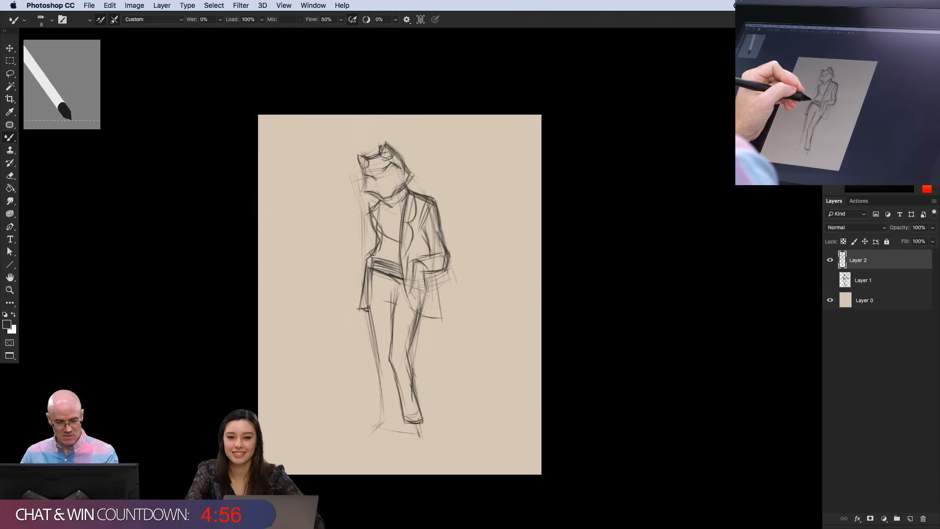
Darken the trouser hip line and waistband, define the jacket's hem and sleeve, and sketch the hand below the cuff on Layer 2
mouse_move(372, 255)
mouse_down()
mouse_move(366, 307)
mouse_move(378, 361)
mouse_up()
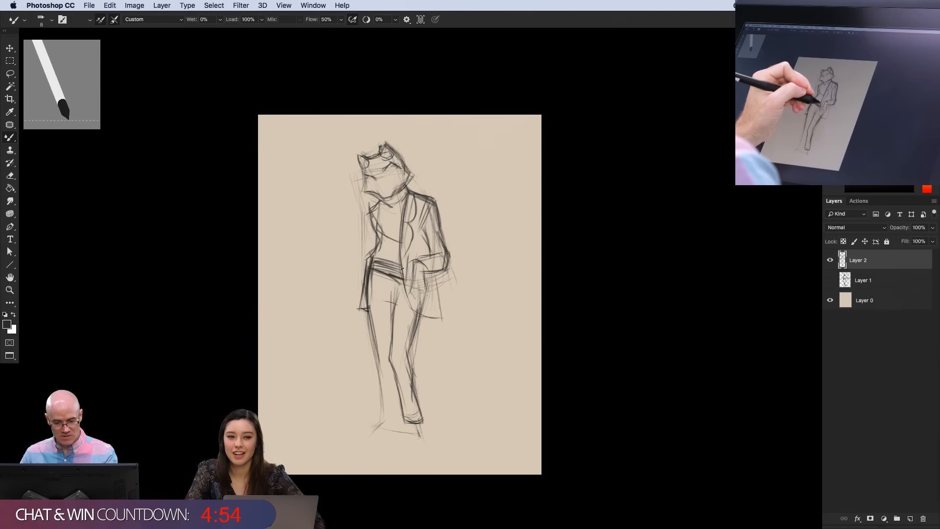
mouse_move(434, 272)
mouse_down()
mouse_move(441, 314)
mouse_move(438, 300)
mouse_up()
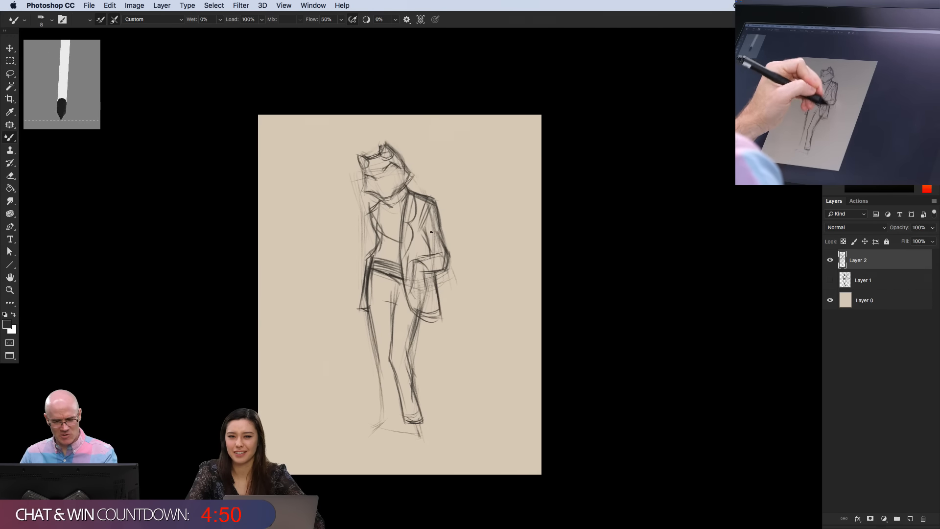
drag(429, 207, 434, 238)
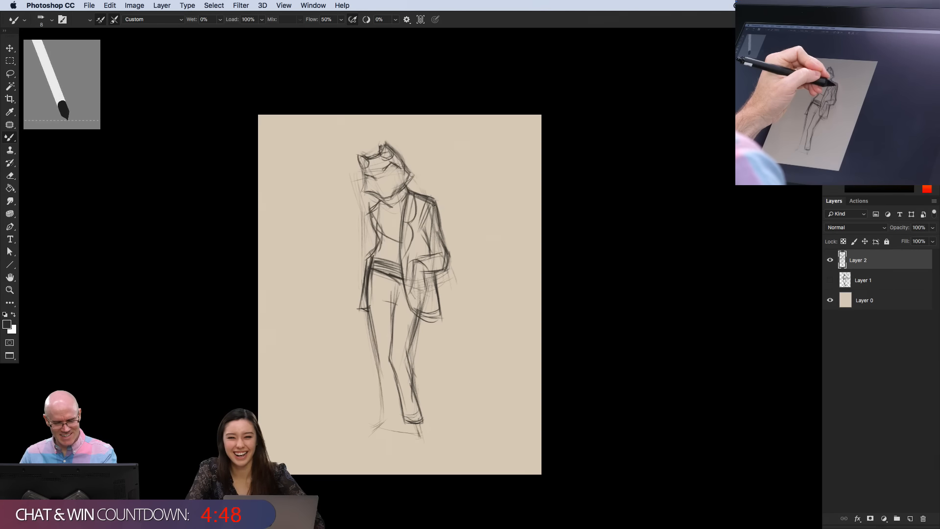
mouse_move(433, 202)
mouse_down()
mouse_move(425, 250)
mouse_move(439, 254)
mouse_move(424, 271)
mouse_up()
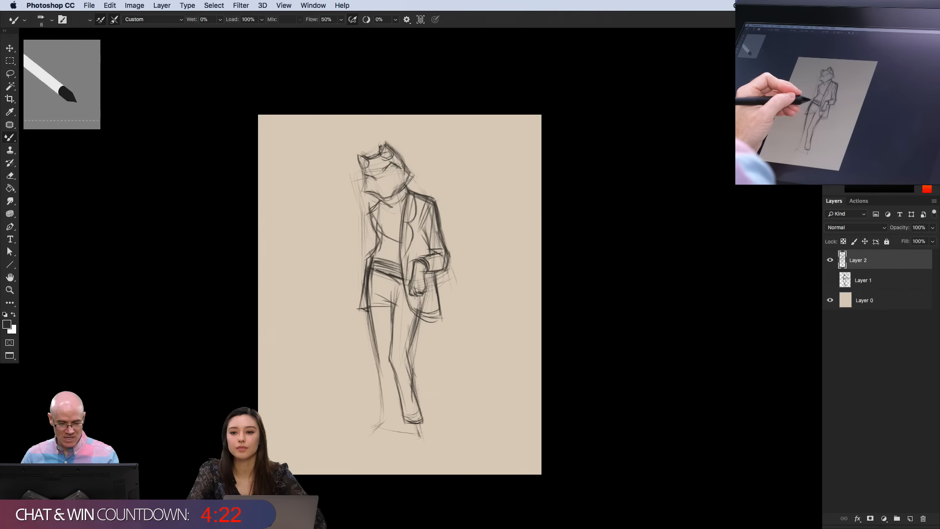
drag(367, 266, 390, 277)
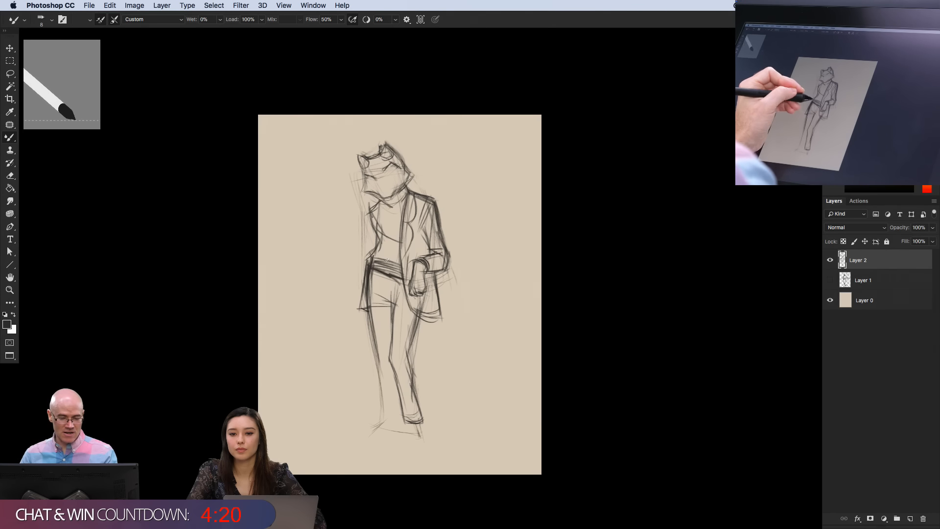
Strengthen the figure's straight trouser leg with long contour and crease lines from hip to ankle, and block in its foot
drag(379, 342, 385, 391)
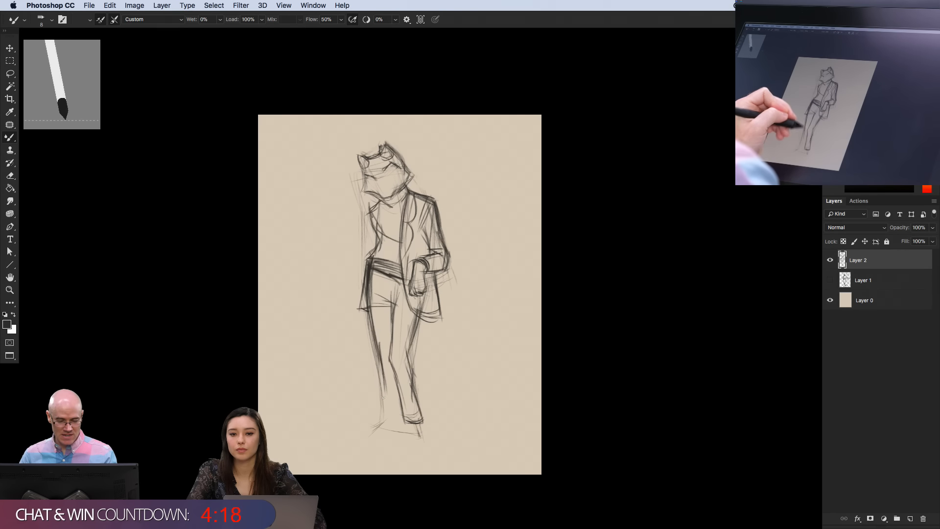
drag(380, 274, 390, 432)
drag(384, 309, 389, 393)
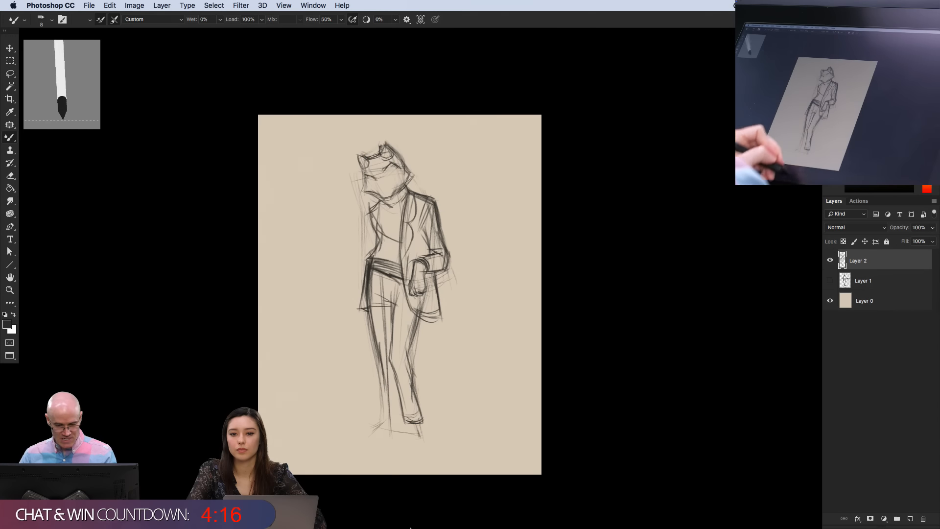
mouse_move(410, 528)
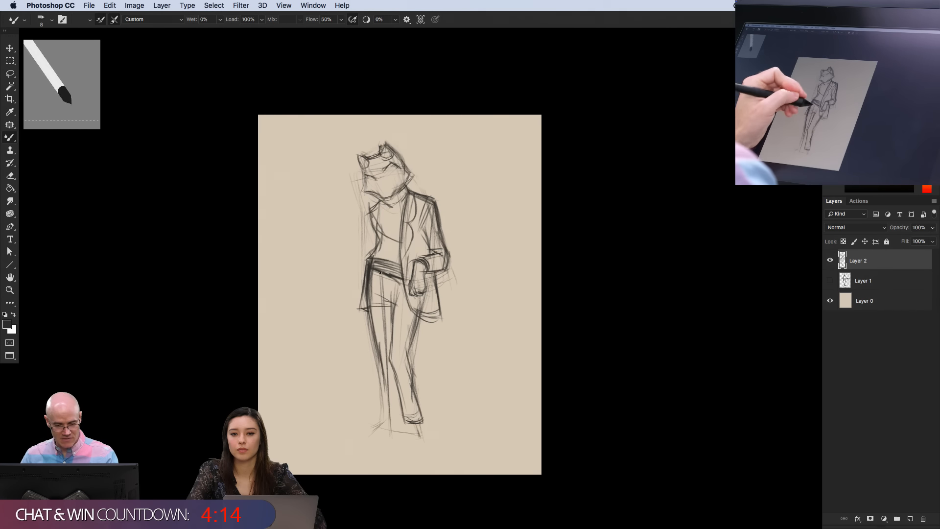
drag(388, 358, 390, 416)
drag(376, 272, 390, 419)
drag(387, 348, 385, 435)
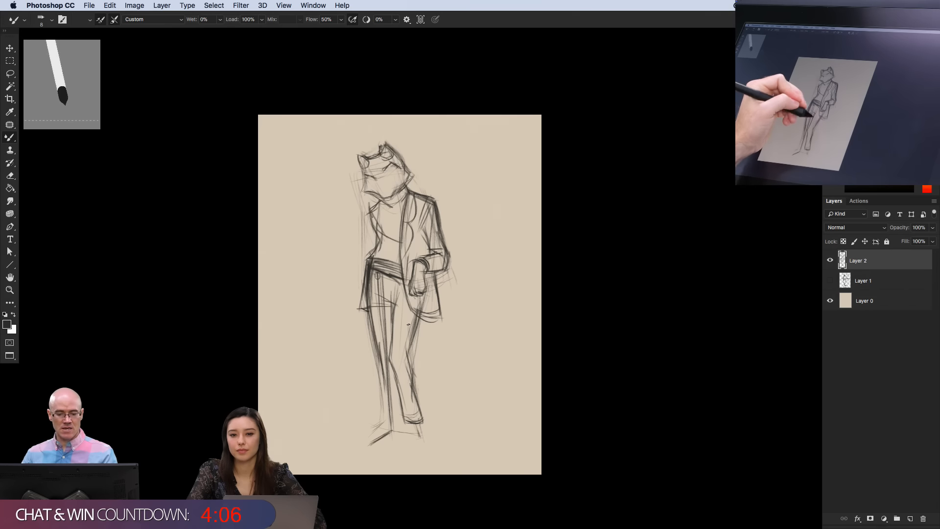
Add long crease lines down the bent trouser leg from the jacket hem to the cuff
drag(410, 315, 399, 380)
drag(410, 303, 410, 408)
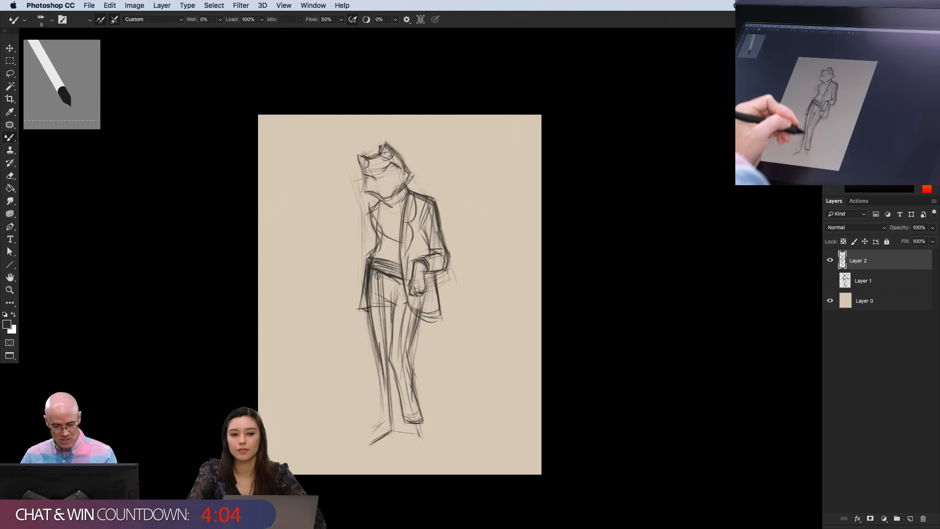
drag(403, 319, 414, 412)
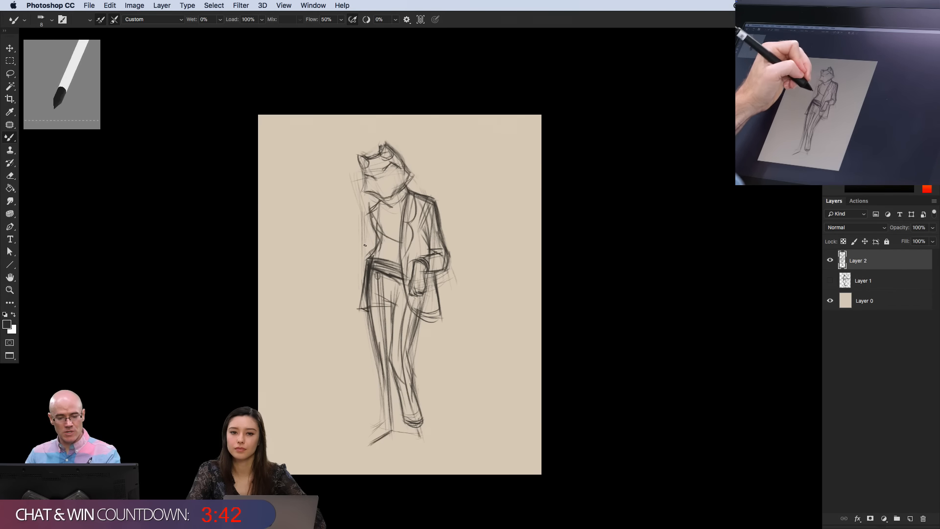
Draw a pinch mark beside the waist, a curve along the figure's stretched side, and a small squash-and-stretch diagram with a double-headed arrow
drag(369, 246, 343, 249)
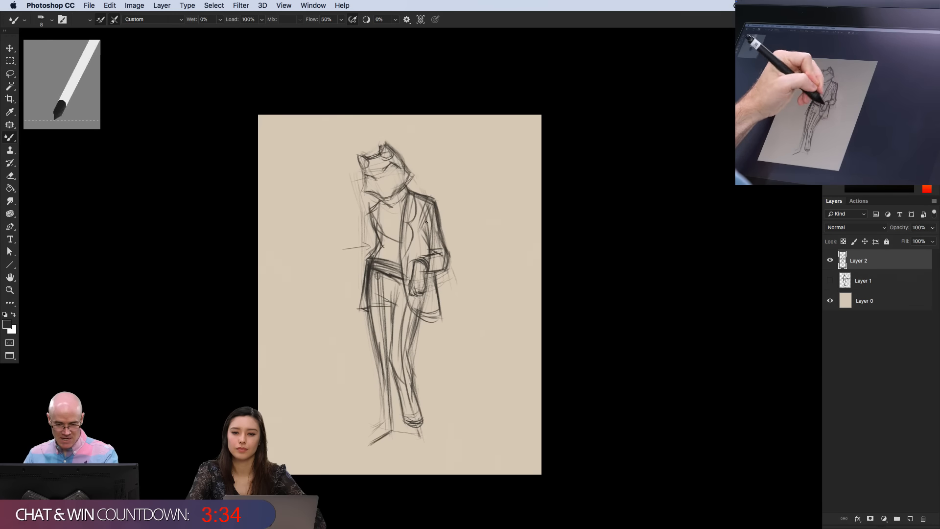
drag(467, 288, 474, 211)
mouse_move(503, 374)
mouse_down()
mouse_move(512, 318)
mouse_move(492, 348)
mouse_up()
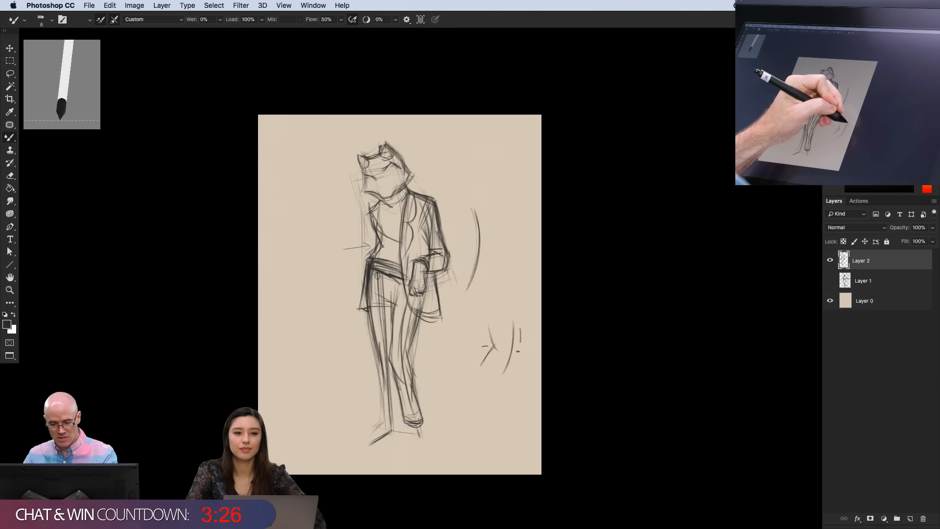
drag(518, 357, 520, 328)
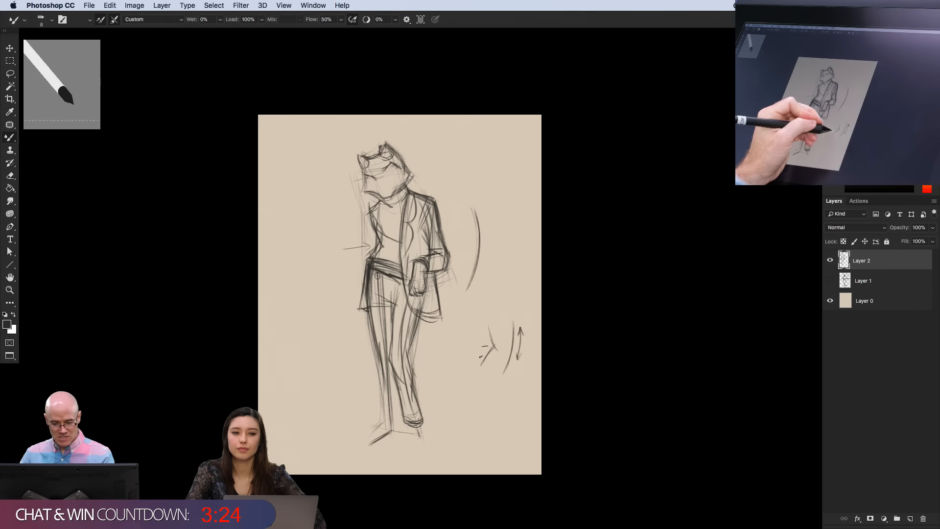
Extend the small diagram into a hips-and-legs study, darkening the straight weight-bearing leg and closing the shape across the waist
drag(481, 357, 489, 451)
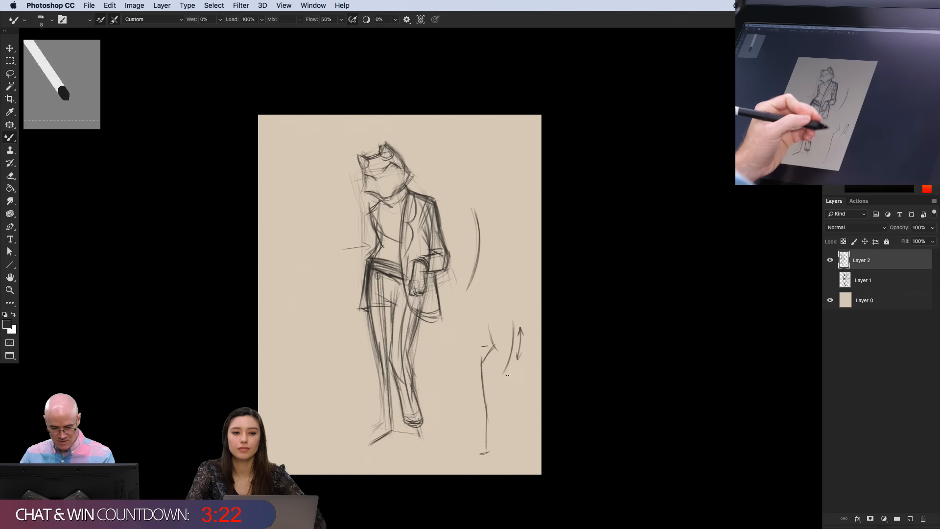
mouse_move(506, 363)
mouse_down()
mouse_move(497, 425)
mouse_move(508, 451)
mouse_up()
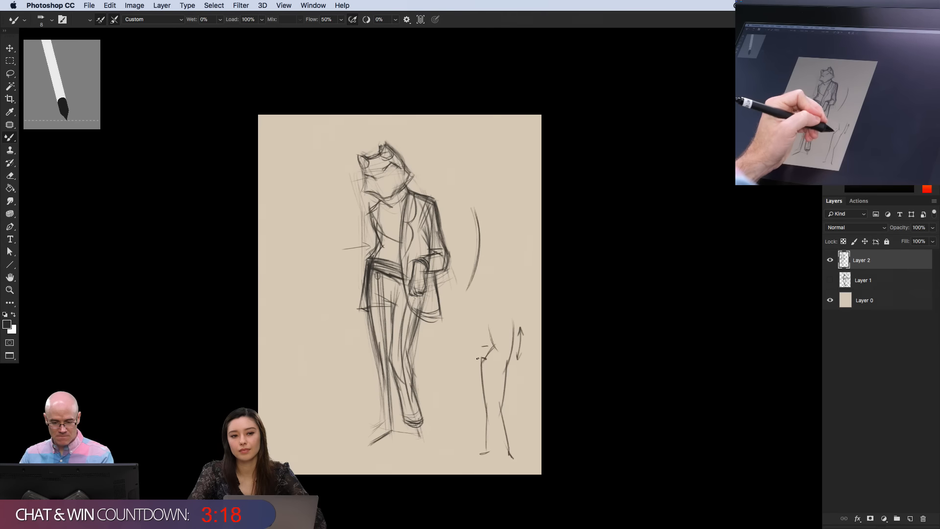
drag(483, 375, 488, 450)
mouse_move(483, 358)
mouse_down()
mouse_move(487, 451)
mouse_move(504, 435)
mouse_up()
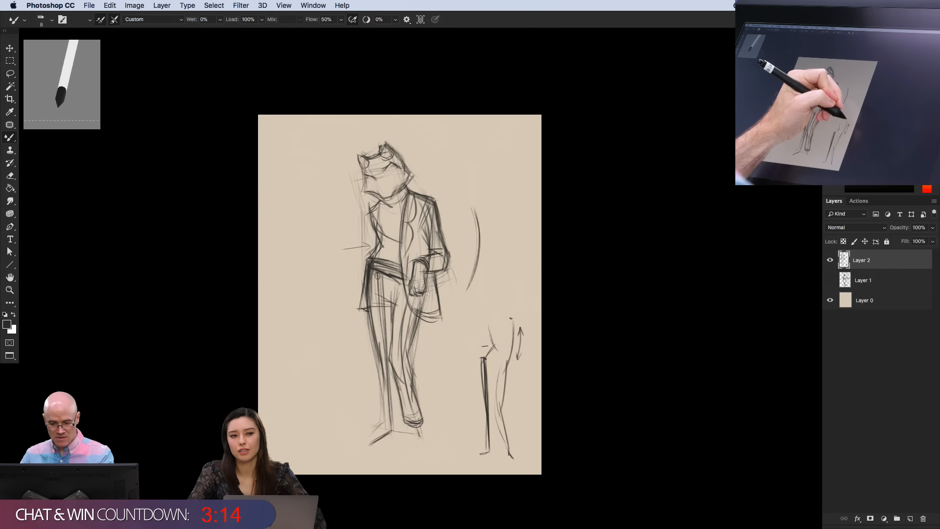
drag(491, 317, 514, 321)
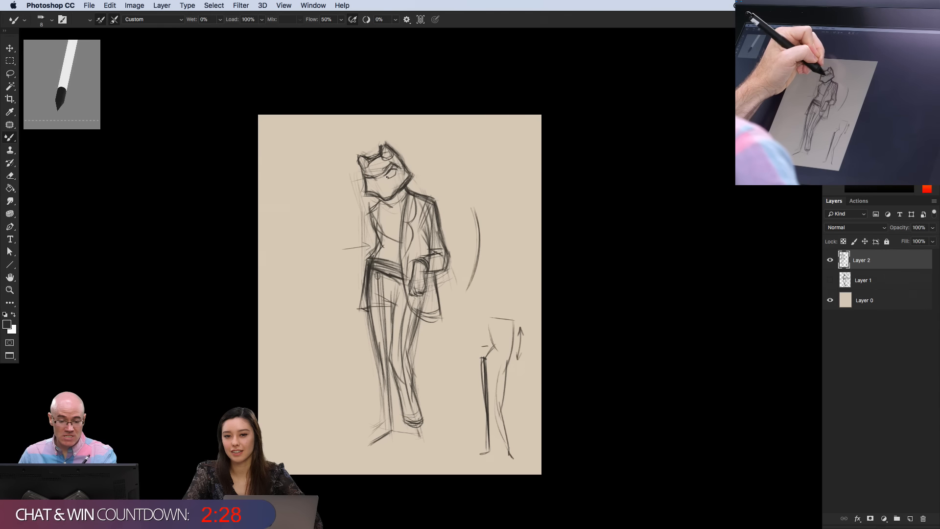
Sketch the cat's eyes, brows, nose and mouth, and firm up the head outline
drag(395, 174, 390, 172)
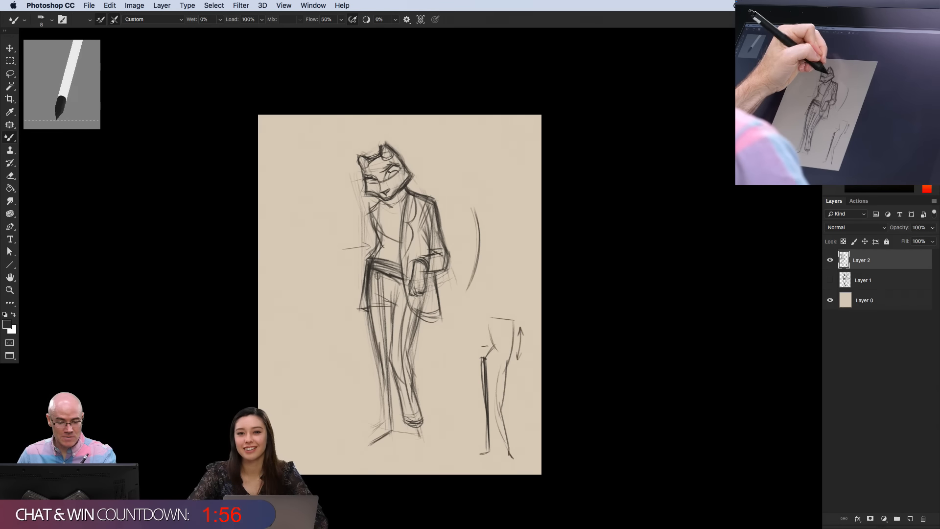
mouse_move(389, 172)
mouse_down()
mouse_move(399, 171)
mouse_move(391, 179)
mouse_up()
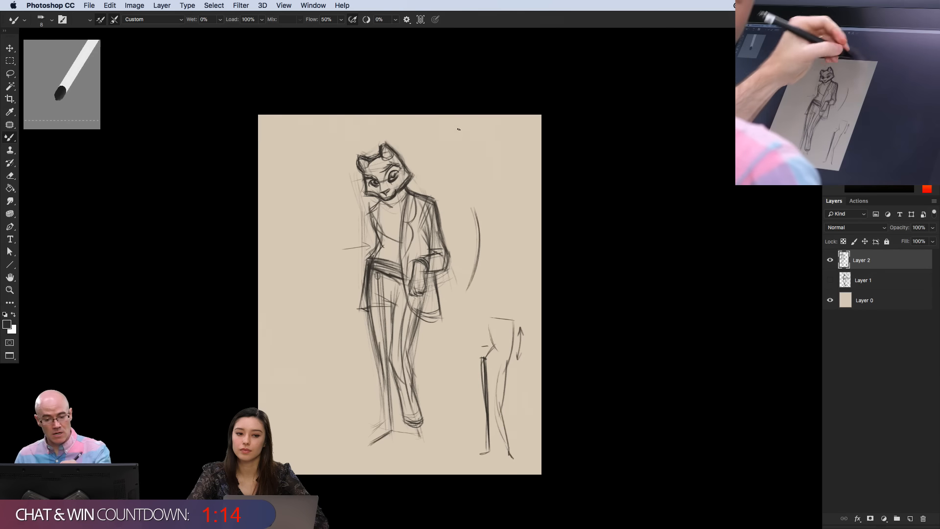
Handwrite "Proko.com" in the blank area beside the cat's head and underline it
drag(451, 137, 450, 151)
drag(451, 137, 473, 140)
click(478, 141)
drag(478, 131, 489, 149)
drag(495, 154, 500, 144)
drag(464, 169, 519, 148)
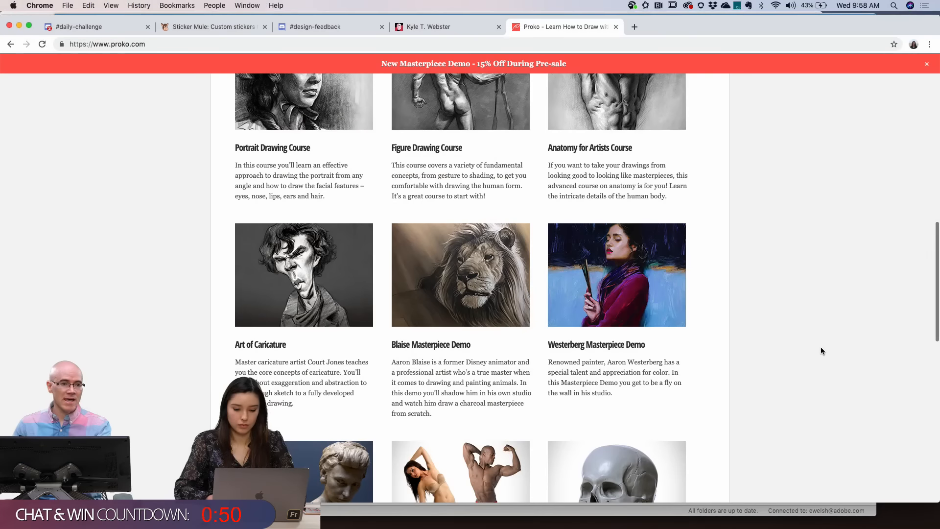
Switch to Chrome and look over the Proko homepage, from the Draftsmen post through the courses and demos to the Free Model Sample Pack
scroll(821, 351, up, 10)
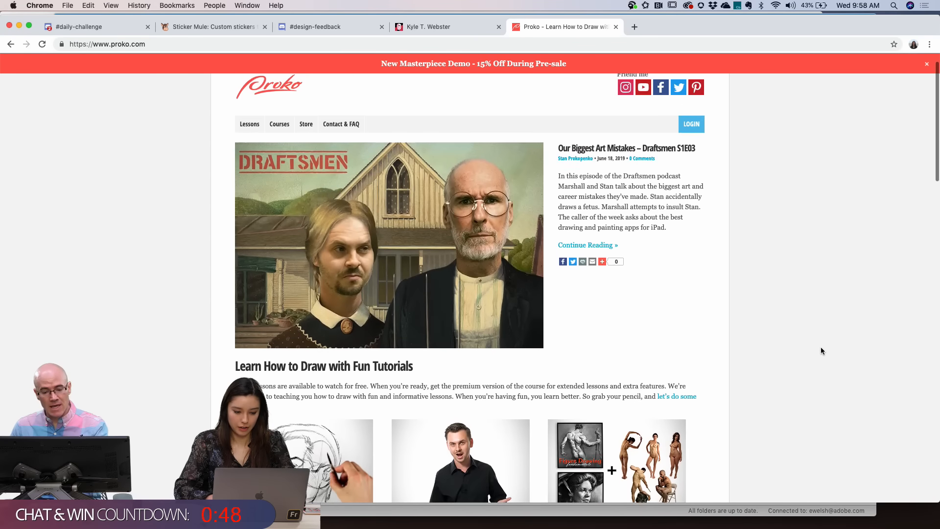
scroll(821, 350, down, 10)
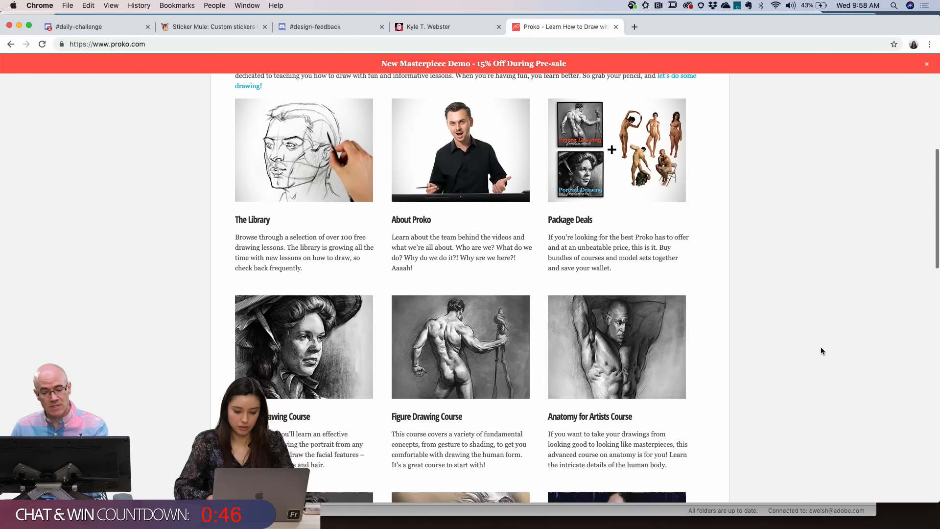
scroll(821, 351, down, 5)
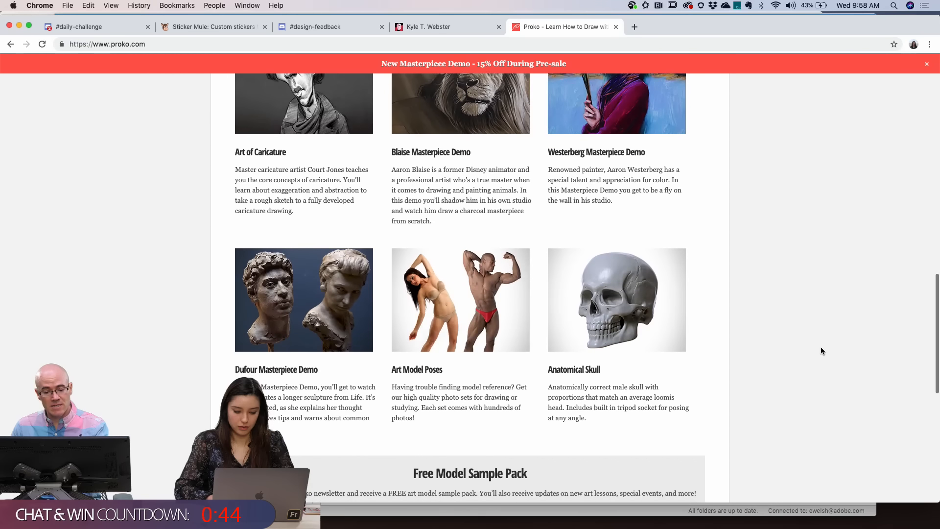
scroll(821, 351, down, 4)
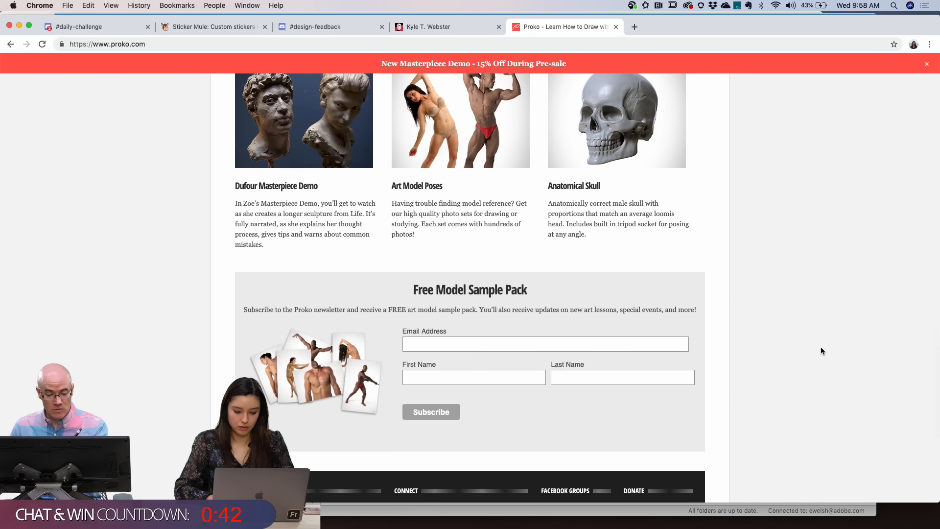
scroll(821, 351, up, 8)
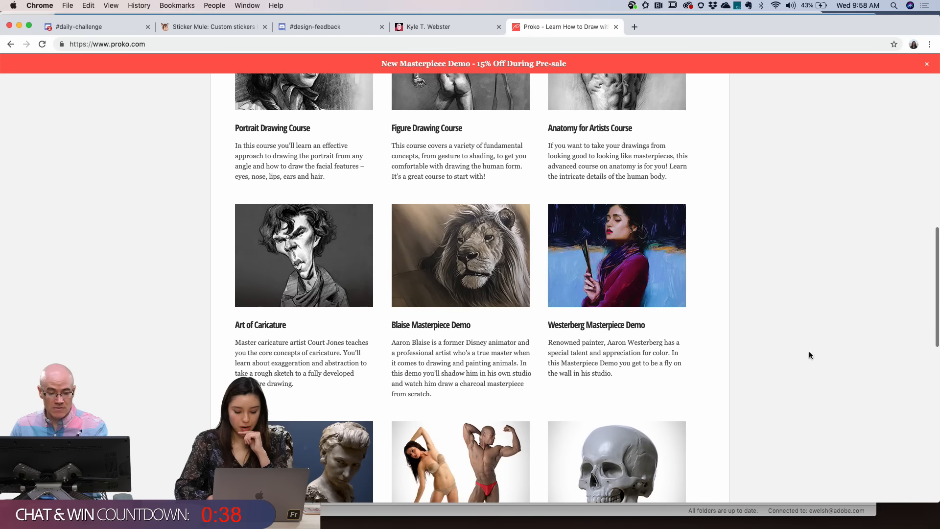
scroll(474, 452, down, 3)
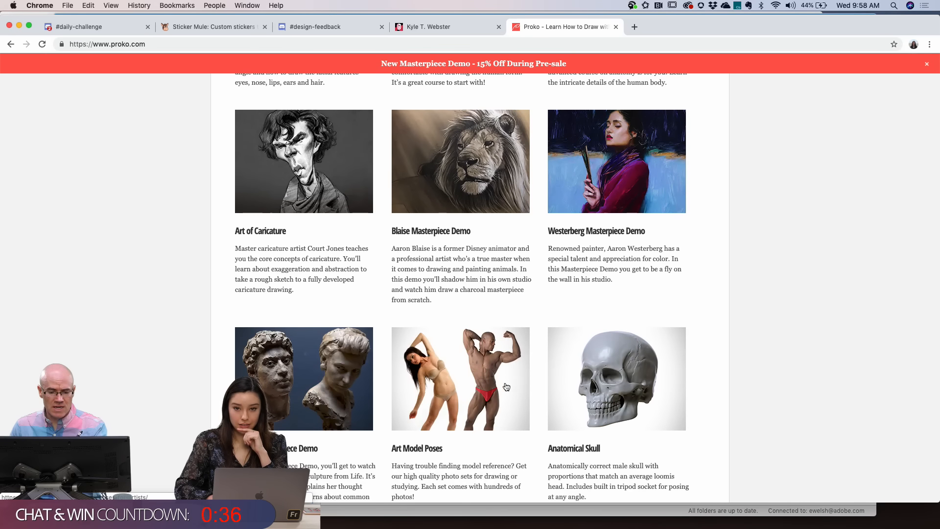
scroll(500, 385, up, 5)
scroll(500, 384, up, 6)
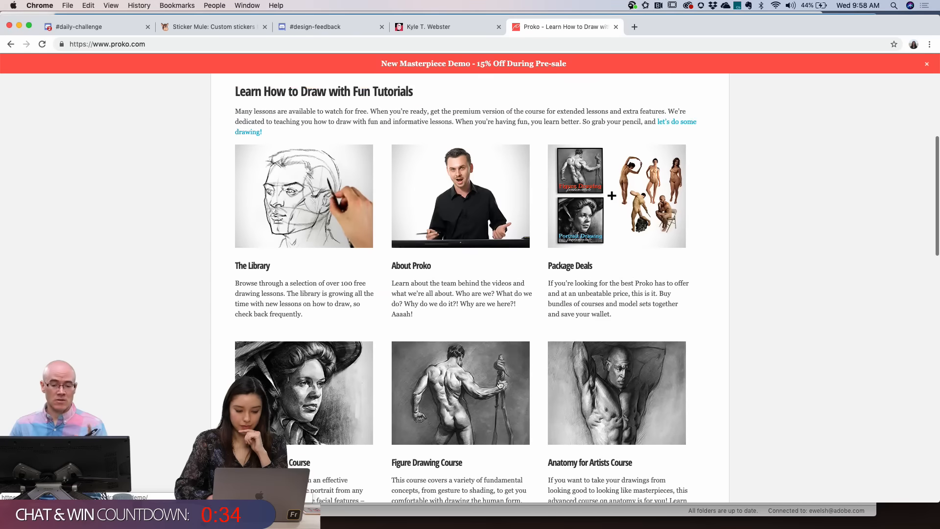
scroll(500, 385, up, 7)
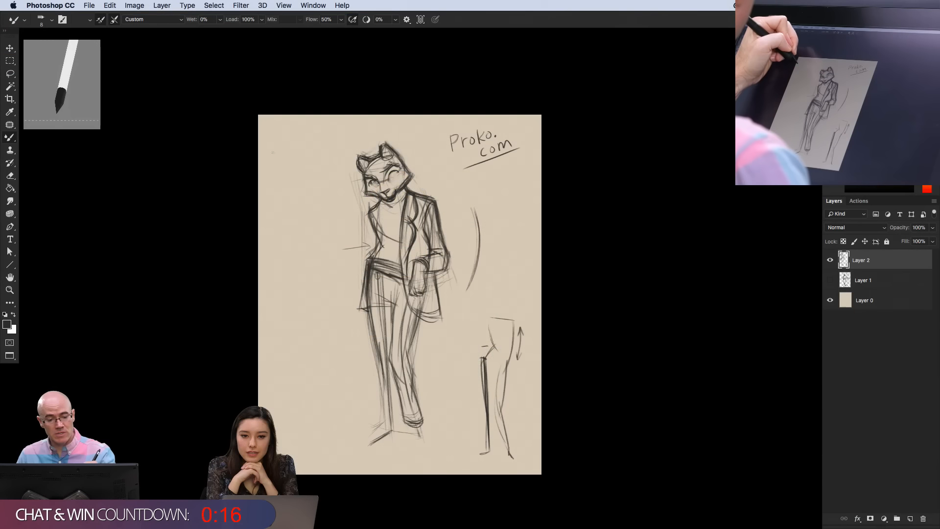
Return to Photoshop and handwrite "croquis cafe" in the blank area on the other side of the cat's head
drag(285, 156, 316, 146)
drag(320, 137, 325, 142)
click(317, 132)
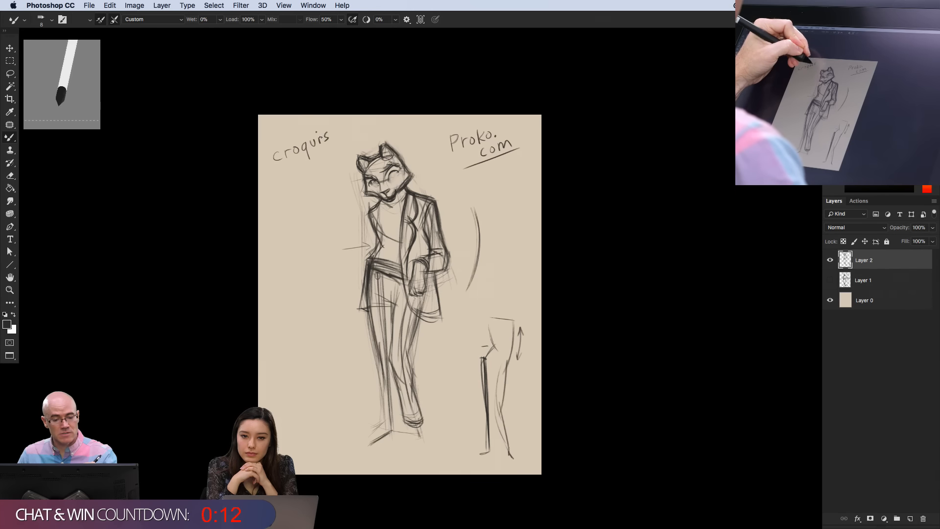
drag(285, 174, 292, 179)
drag(300, 163, 296, 179)
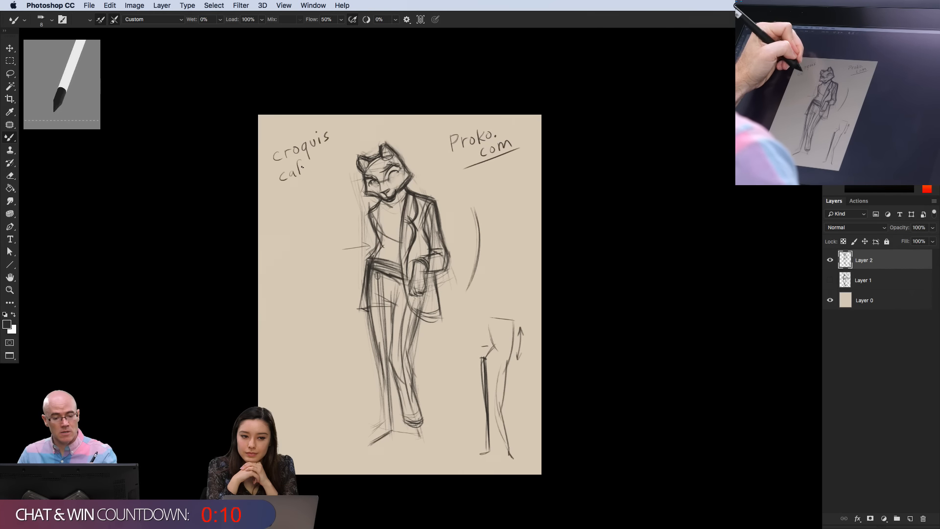
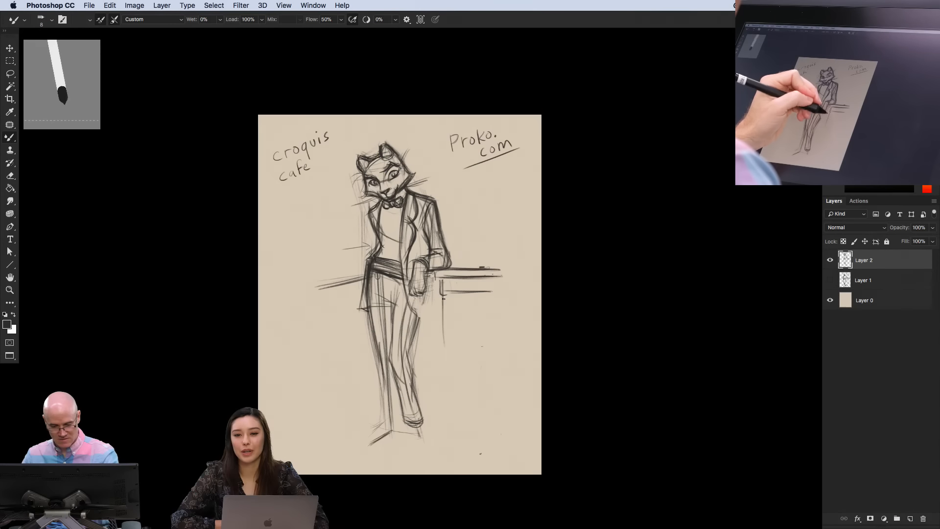
Sketch the table's front leg down to the floor and shape both of the cat figure's shoes
drag(445, 294, 449, 413)
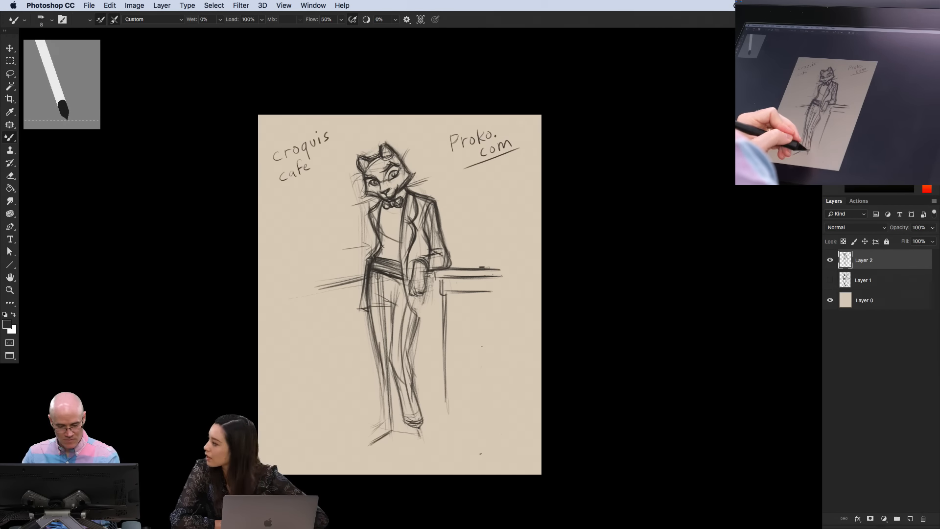
drag(420, 432, 432, 453)
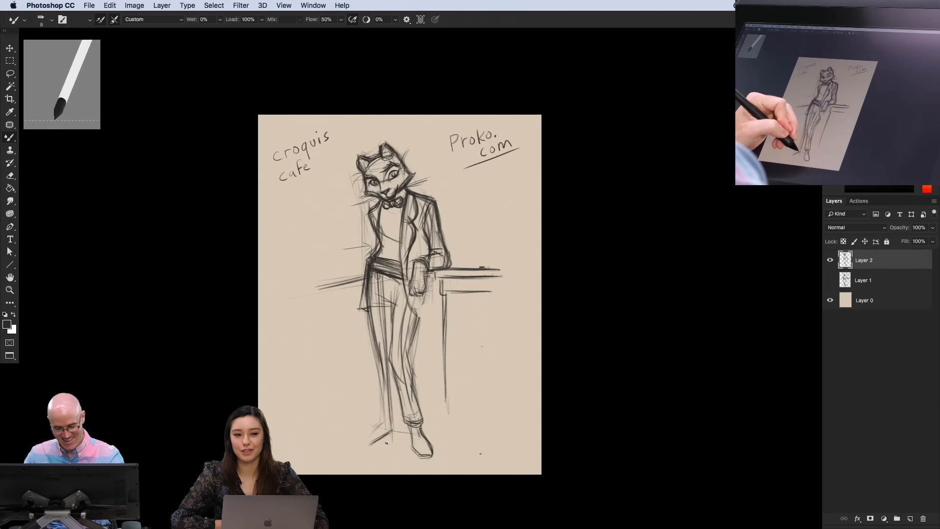
drag(393, 438, 348, 452)
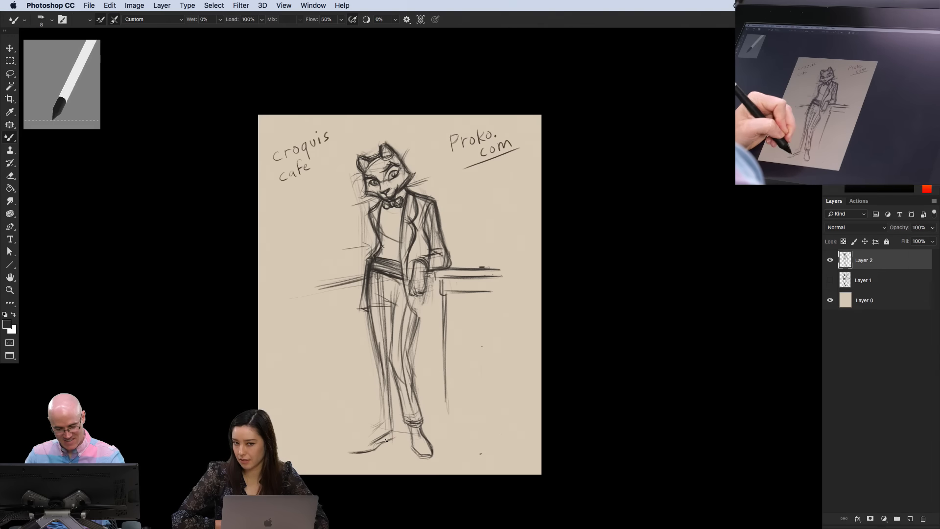
drag(392, 431, 378, 444)
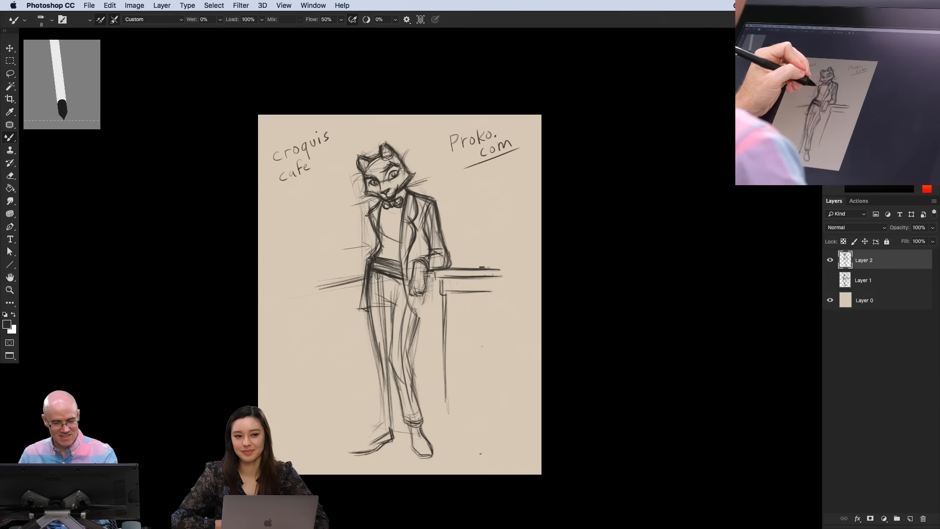
Add detail to the shirt front, jacket hem and hanging hand, and darken the table's edge lines
drag(376, 226, 372, 213)
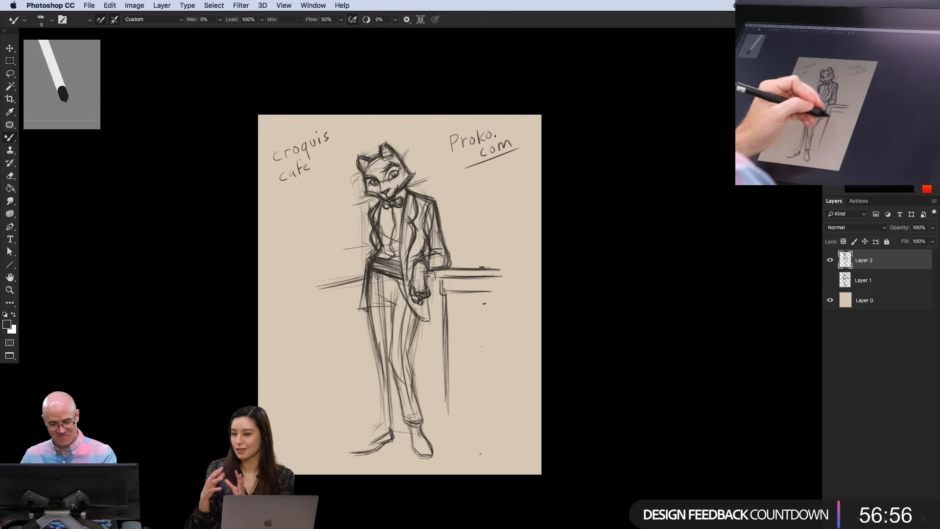
mouse_move(455, 294)
mouse_down()
mouse_move(488, 293)
mouse_move(449, 293)
mouse_move(475, 287)
mouse_move(460, 279)
mouse_move(494, 277)
mouse_move(453, 276)
mouse_move(495, 278)
mouse_move(441, 277)
mouse_move(499, 276)
mouse_move(445, 279)
mouse_move(466, 269)
mouse_up()
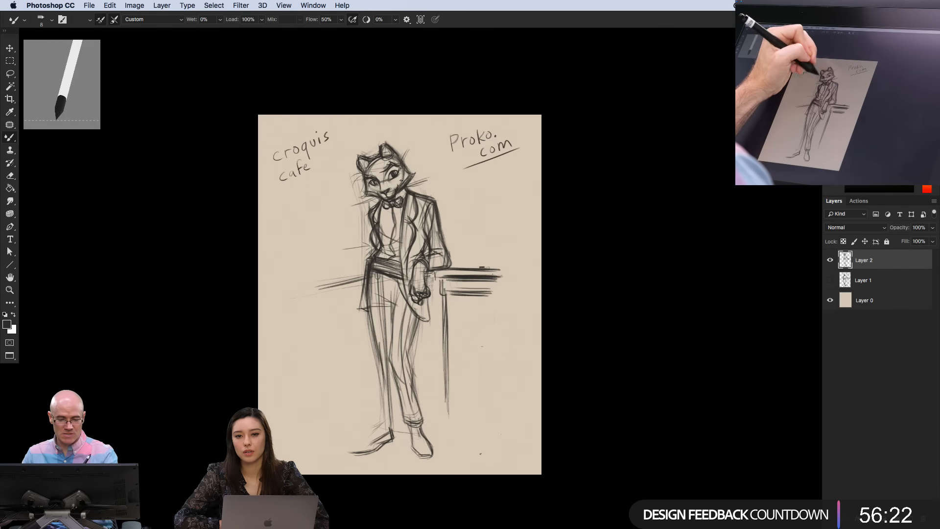
Add a new layer and draw a blue construction circle over the head and a tapered torso shape below it
click(911, 518)
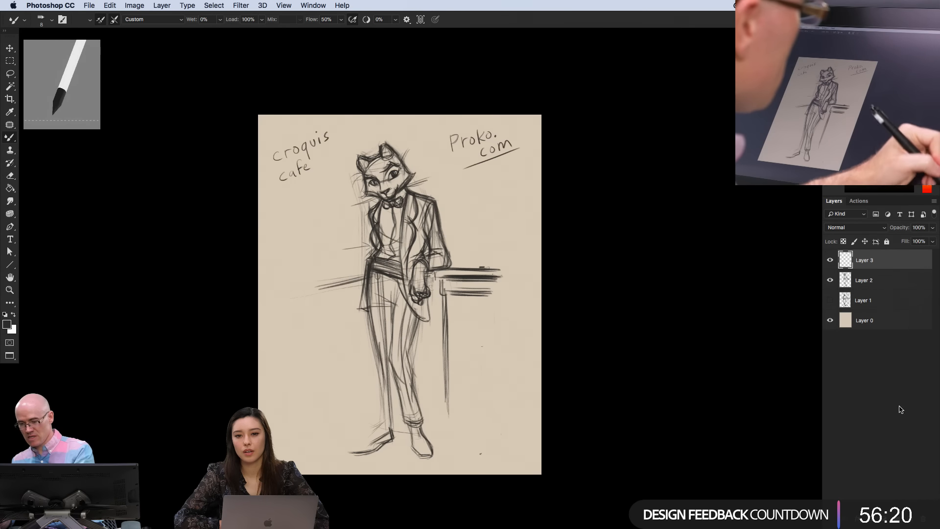
click(903, 59)
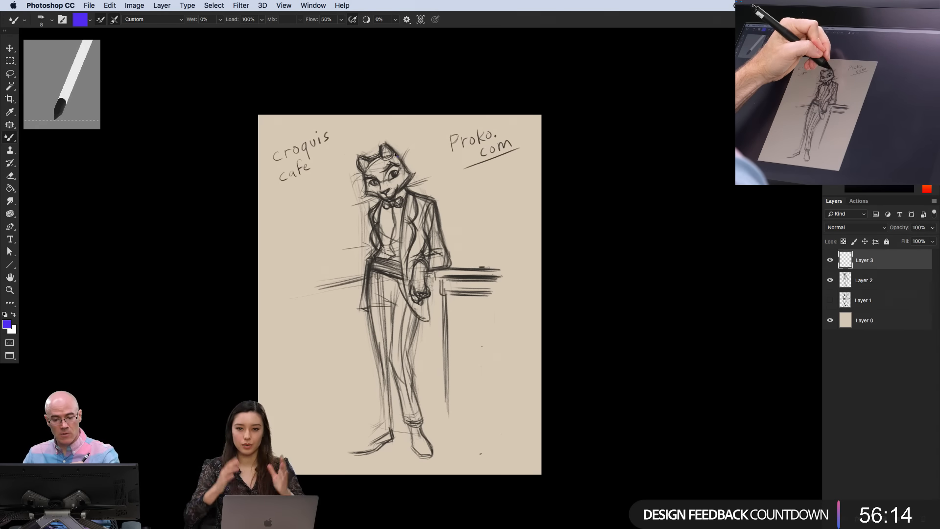
mouse_move(398, 157)
mouse_down()
mouse_move(364, 171)
mouse_move(381, 192)
mouse_move(397, 188)
mouse_move(402, 165)
mouse_move(386, 156)
mouse_move(364, 172)
mouse_move(376, 191)
mouse_move(404, 172)
mouse_up()
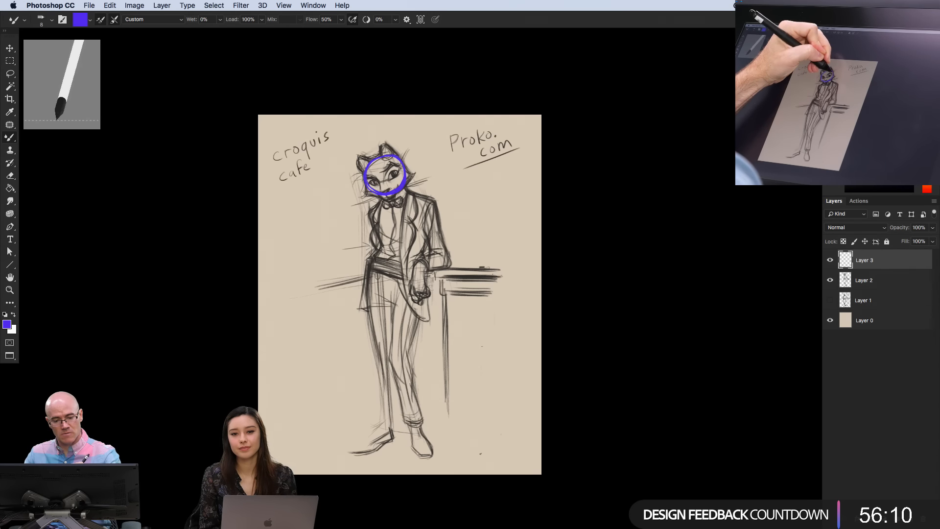
mouse_move(371, 206)
mouse_down()
mouse_move(427, 201)
mouse_move(405, 287)
mouse_up()
drag(370, 207, 377, 288)
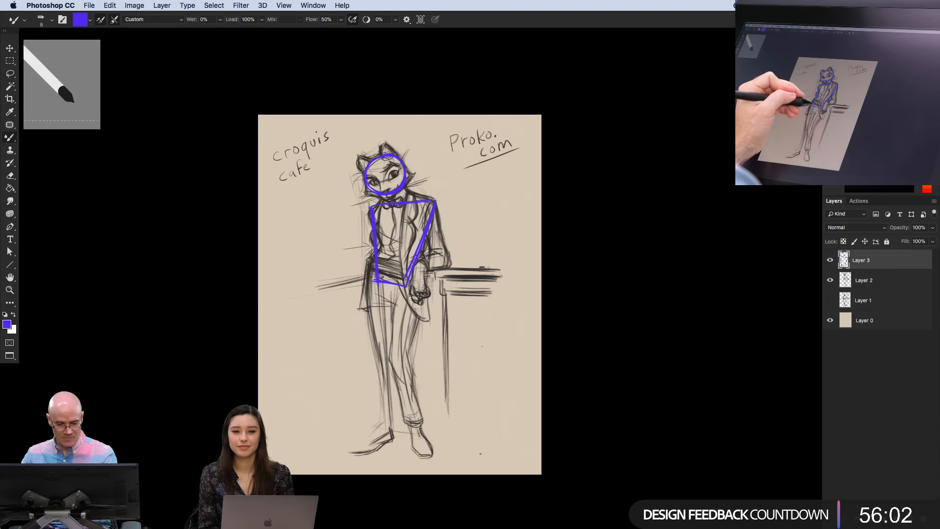
Outline the hips, both legs and the feet in blue, and draw the leaning arm with circles at shoulder and elbow
drag(365, 270, 385, 431)
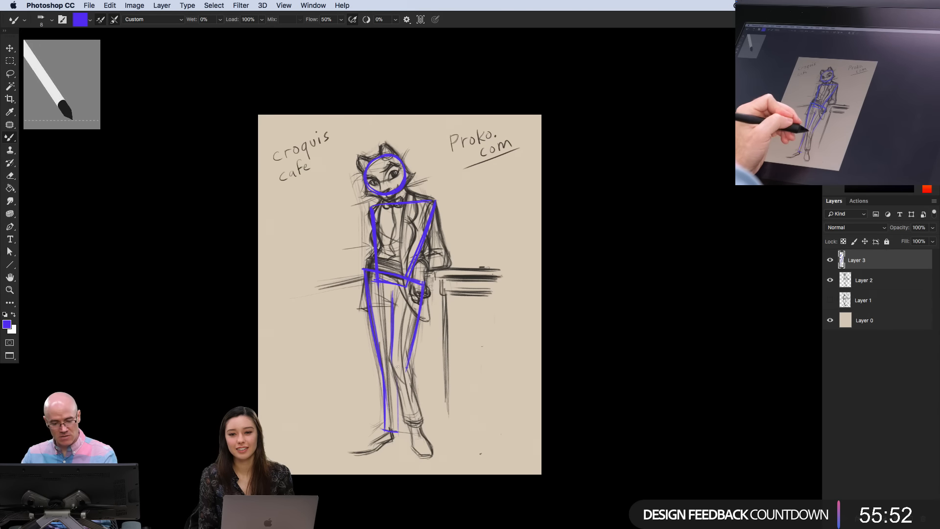
mouse_move(406, 367)
mouse_down()
mouse_move(422, 418)
mouse_move(415, 394)
mouse_move(407, 431)
mouse_up()
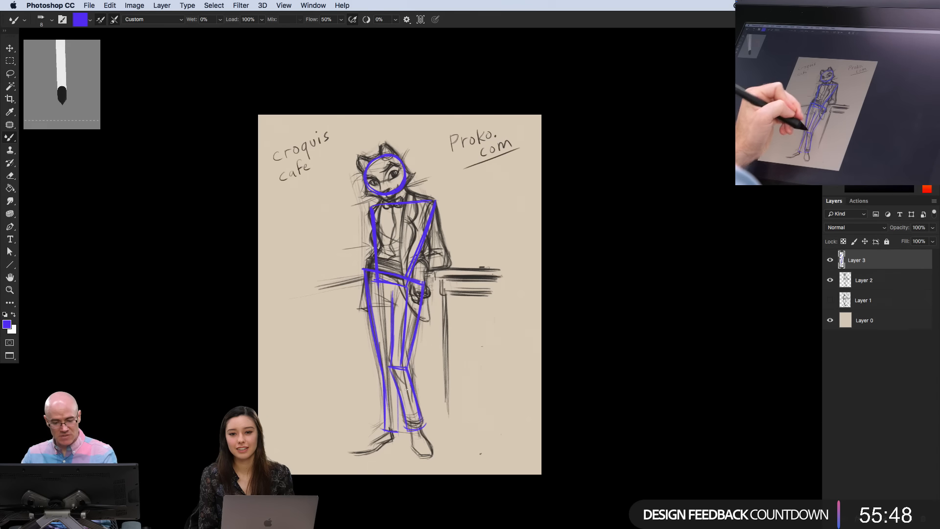
drag(404, 368, 424, 455)
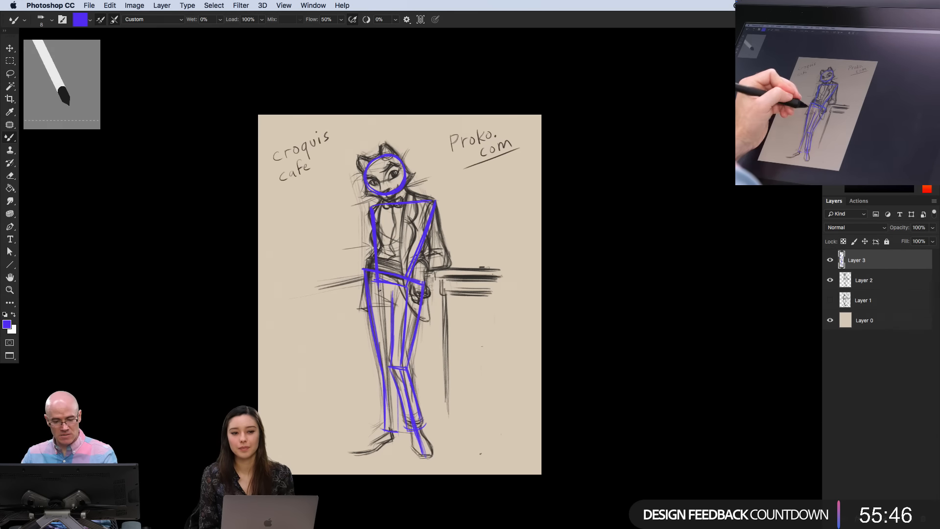
mouse_move(378, 284)
mouse_down()
mouse_move(393, 432)
mouse_move(349, 452)
mouse_up()
drag(422, 443, 430, 461)
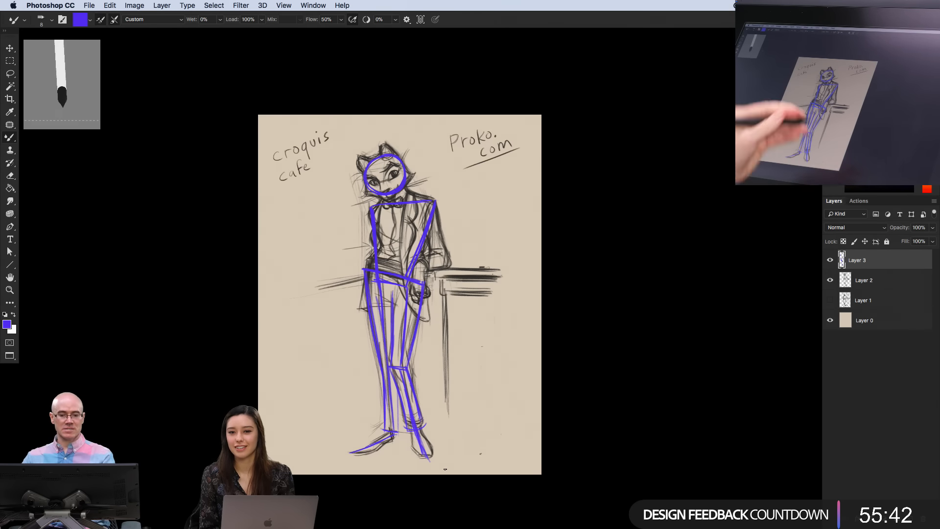
mouse_move(429, 205)
mouse_down()
mouse_move(441, 263)
mouse_move(418, 267)
mouse_up()
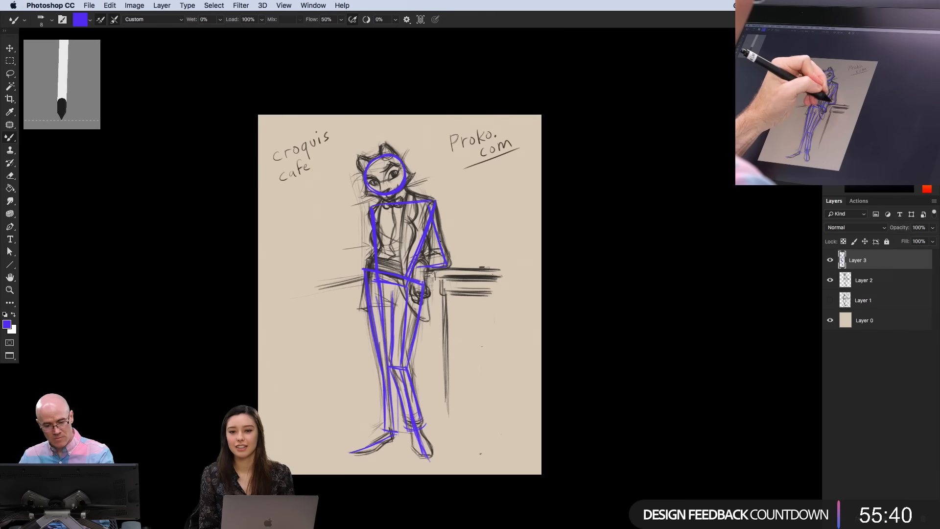
mouse_move(430, 202)
mouse_down()
mouse_move(446, 265)
mouse_move(425, 267)
mouse_move(439, 257)
mouse_up()
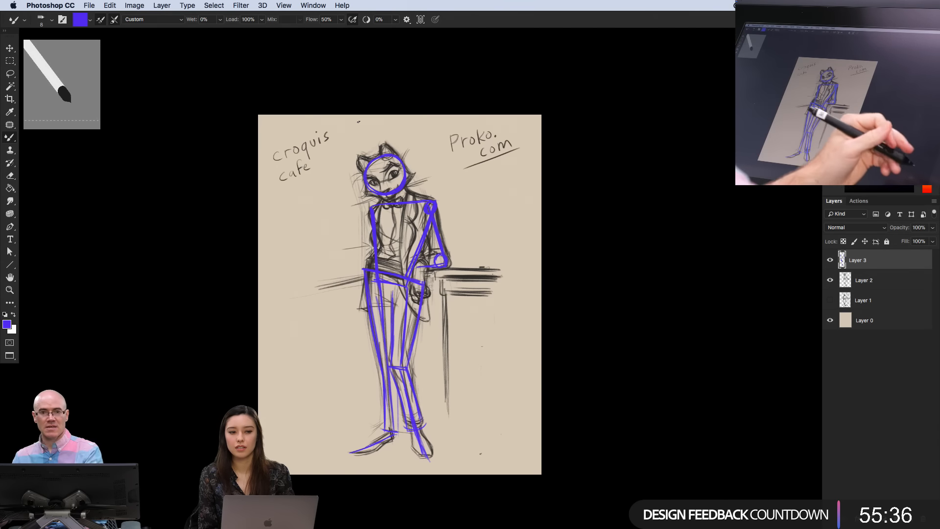
Lower Layer 2's opacity to 43% and make Layer 3 active again
click(847, 278)
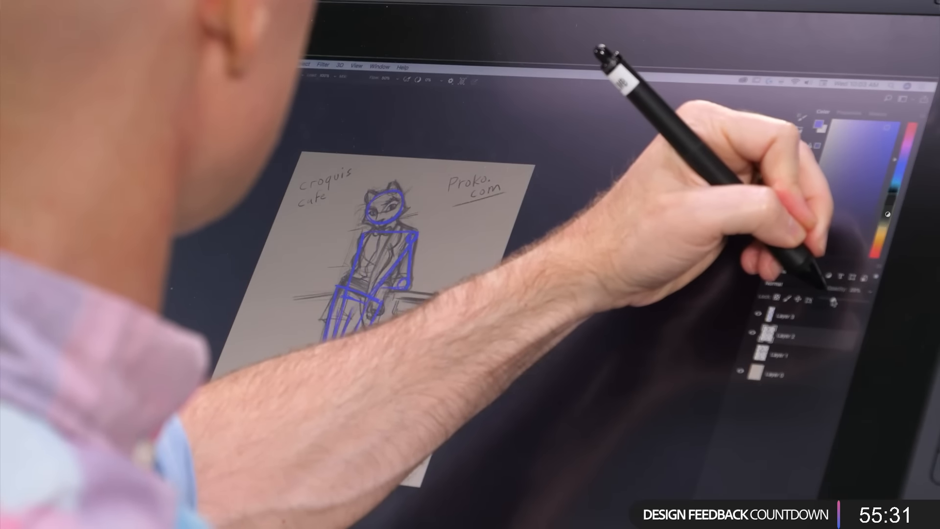
drag(833, 302, 840, 300)
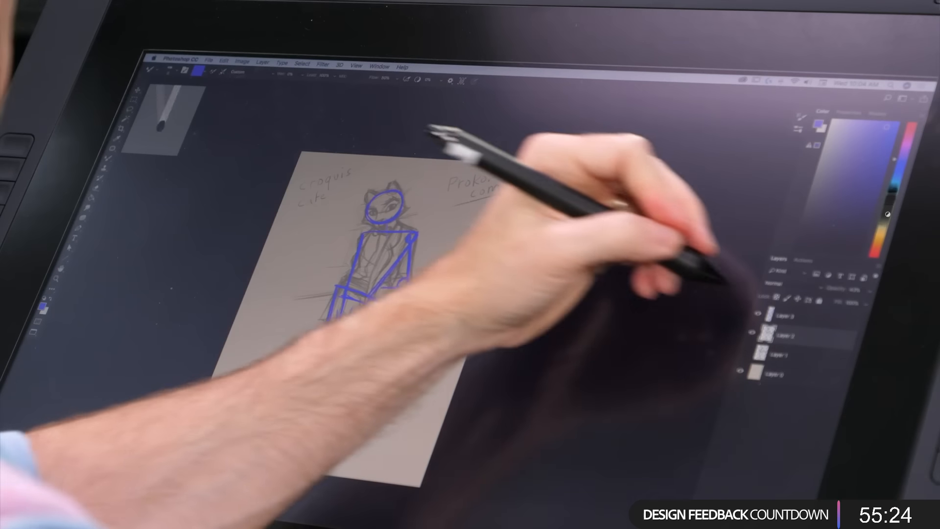
click(785, 316)
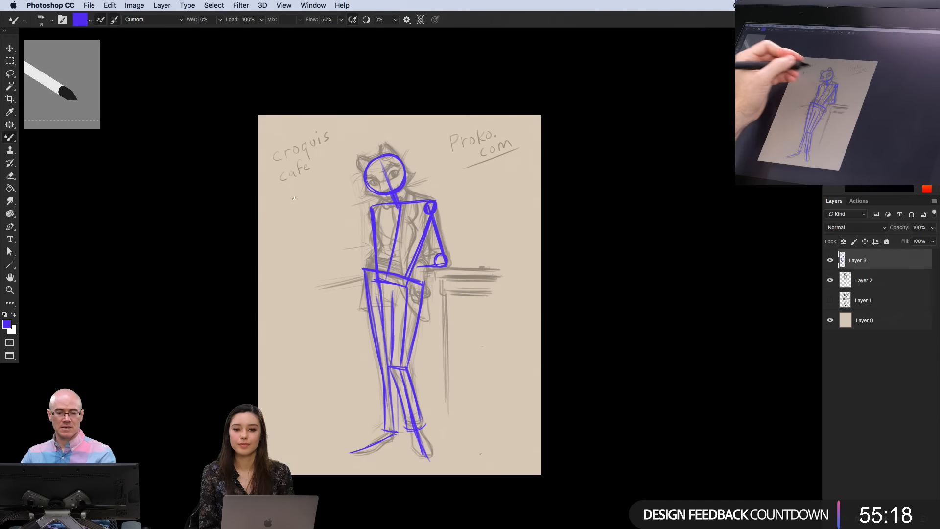
mouse_move(292, 205)
mouse_down()
mouse_move(310, 239)
mouse_move(294, 290)
mouse_up()
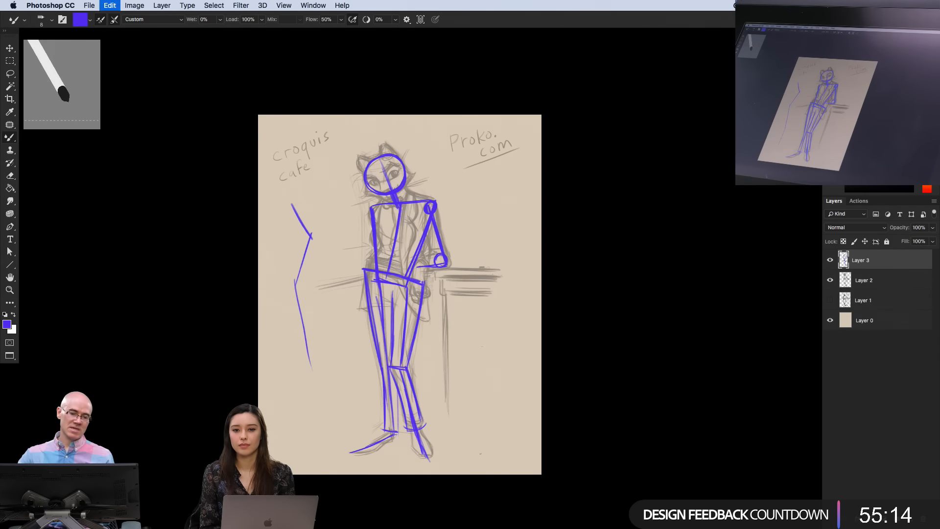
key(ctrl+z)
drag(298, 197, 308, 453)
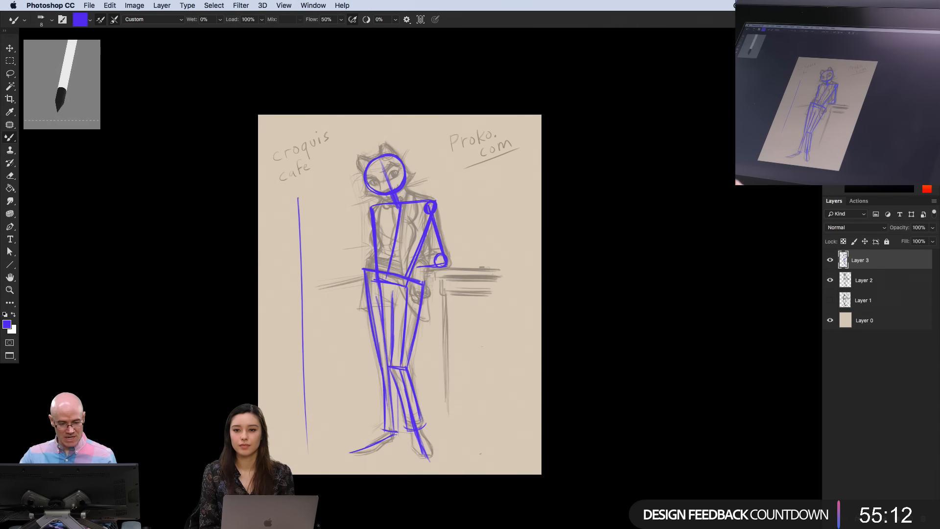
key(ctrl+z)
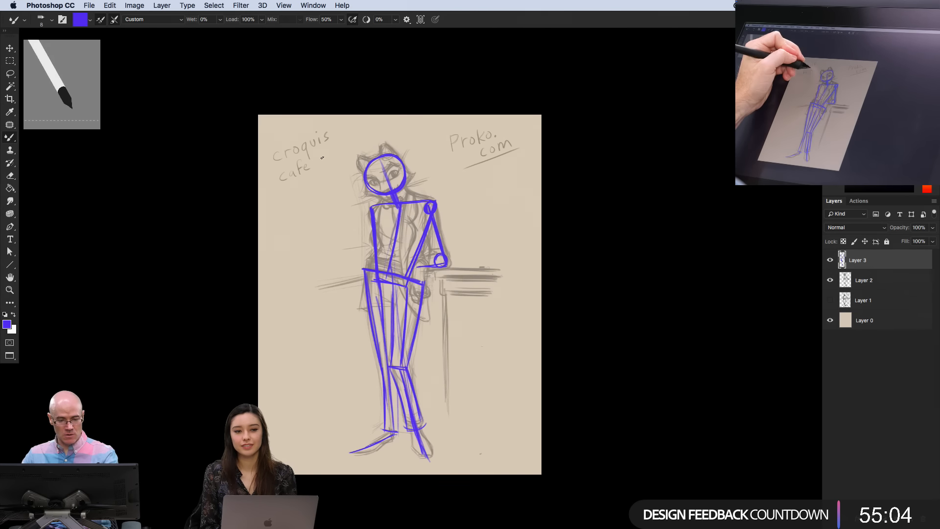
mouse_move(326, 162)
mouse_down()
mouse_move(316, 356)
mouse_move(339, 450)
mouse_move(311, 310)
mouse_move(327, 201)
mouse_move(322, 159)
mouse_up()
mouse_move(322, 159)
mouse_down()
mouse_move(317, 275)
mouse_move(340, 438)
mouse_up()
key(super+z)
key(super+z)
key(super+z)
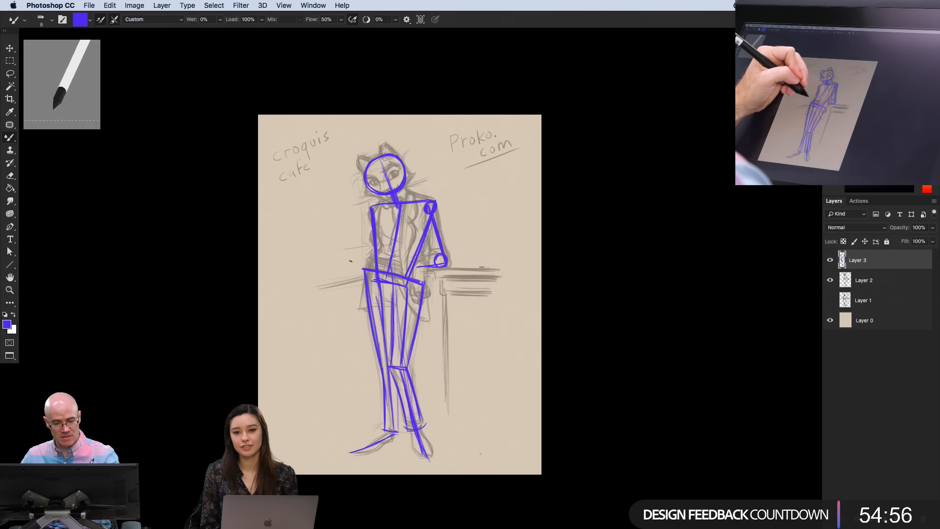
Sketch a blue cocktail glass beside the figure's waist and the leaning arm's forearm with a circle for the hand
mouse_move(349, 244)
mouse_down()
mouse_move(347, 253)
mouse_move(360, 236)
mouse_move(349, 272)
mouse_move(358, 272)
mouse_up()
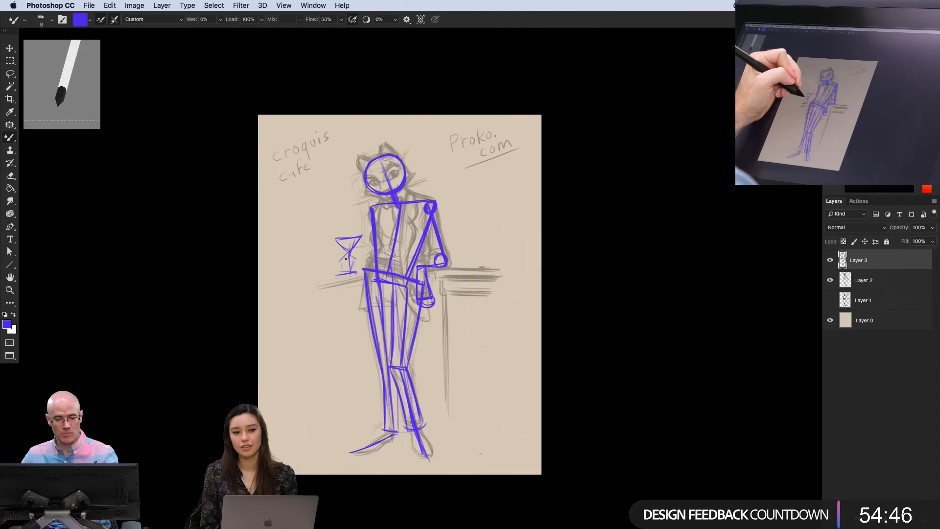
mouse_move(354, 260)
mouse_down()
mouse_move(341, 266)
mouse_move(460, 271)
mouse_up()
drag(296, 270, 459, 267)
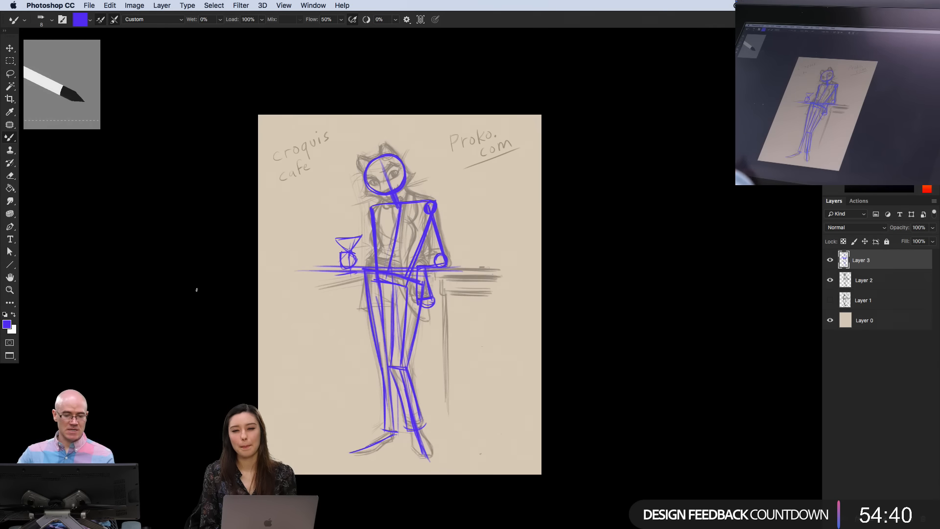
key(super+z)
key(super+z)
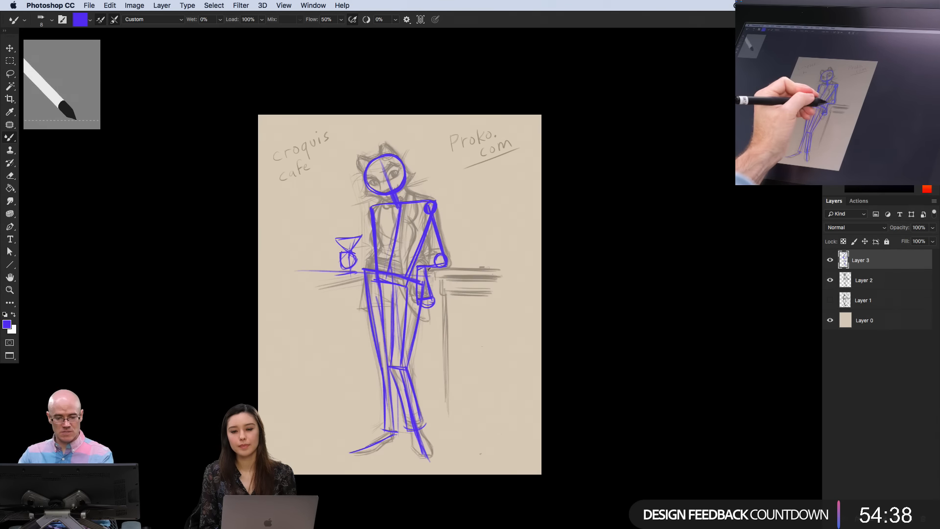
drag(360, 236, 329, 238)
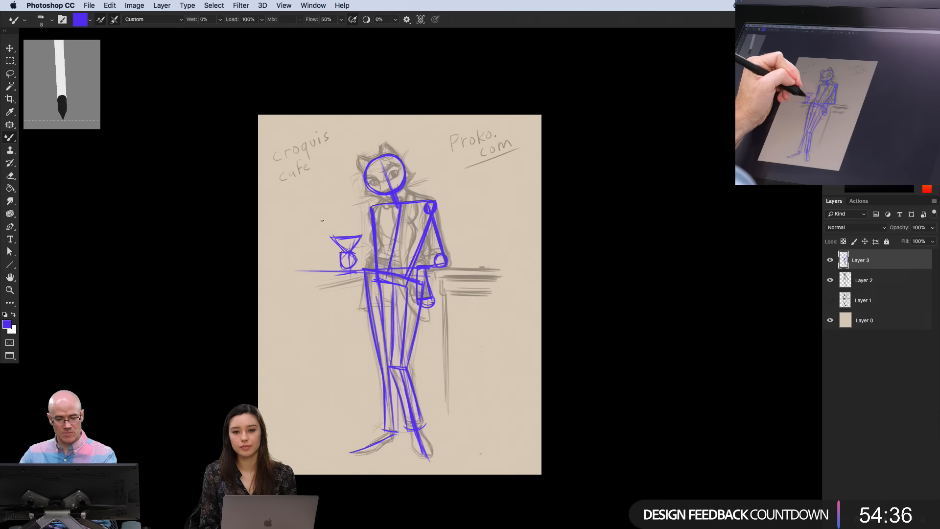
drag(461, 301, 281, 219)
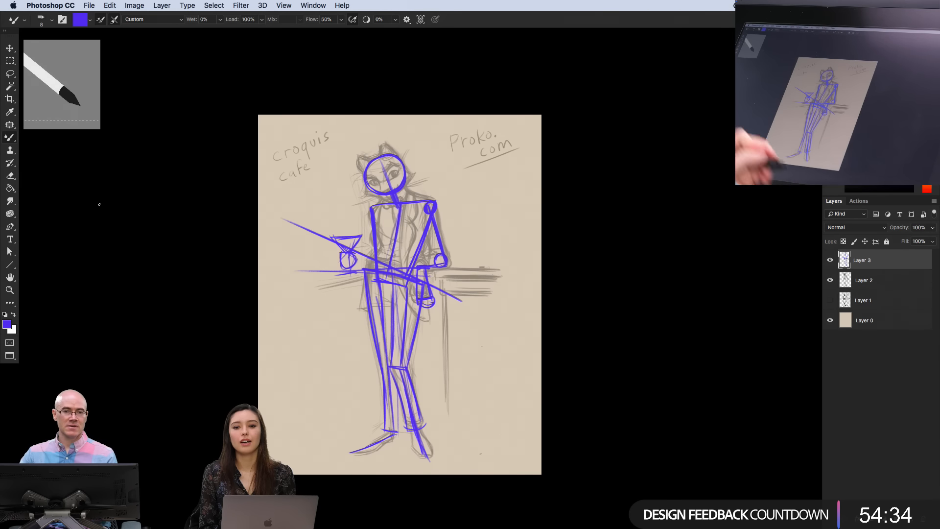
key(super+z)
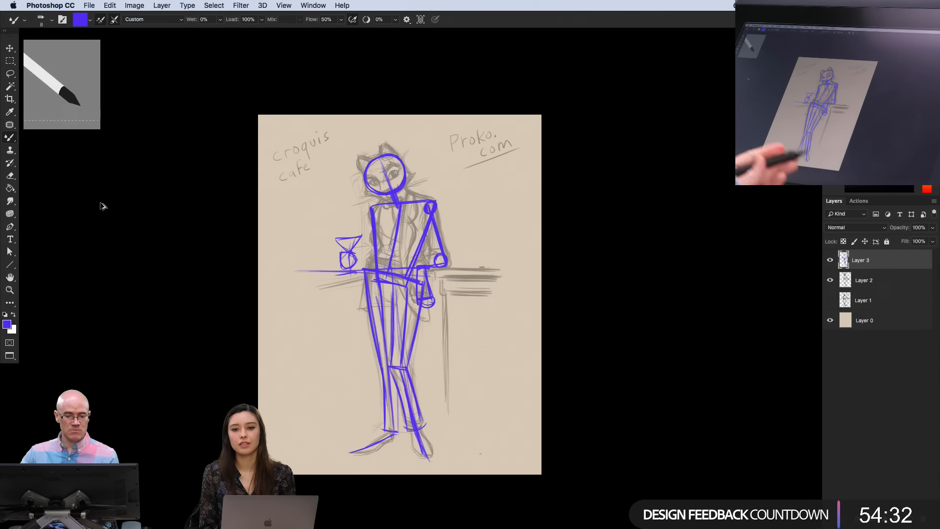
key(super+z)
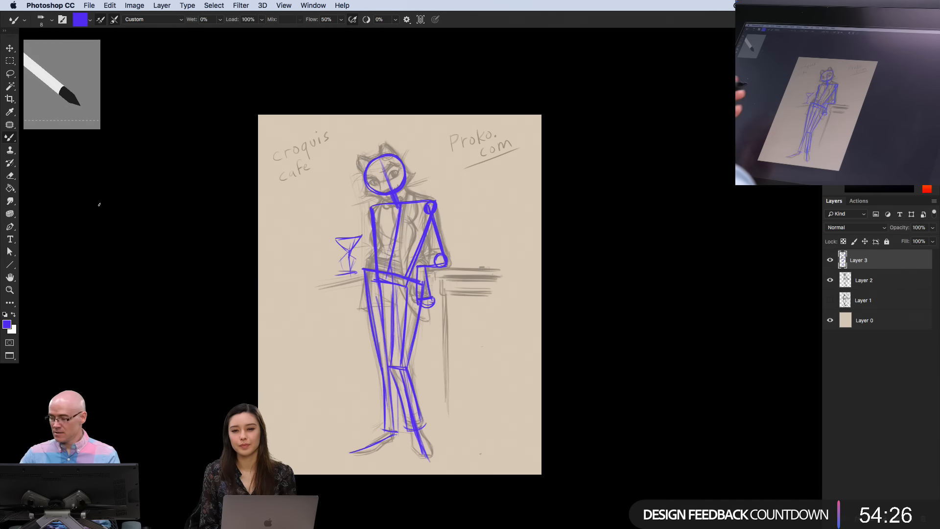
Hide Layer 3 and set Layer 2's opacity to 100%
click(829, 260)
click(867, 280)
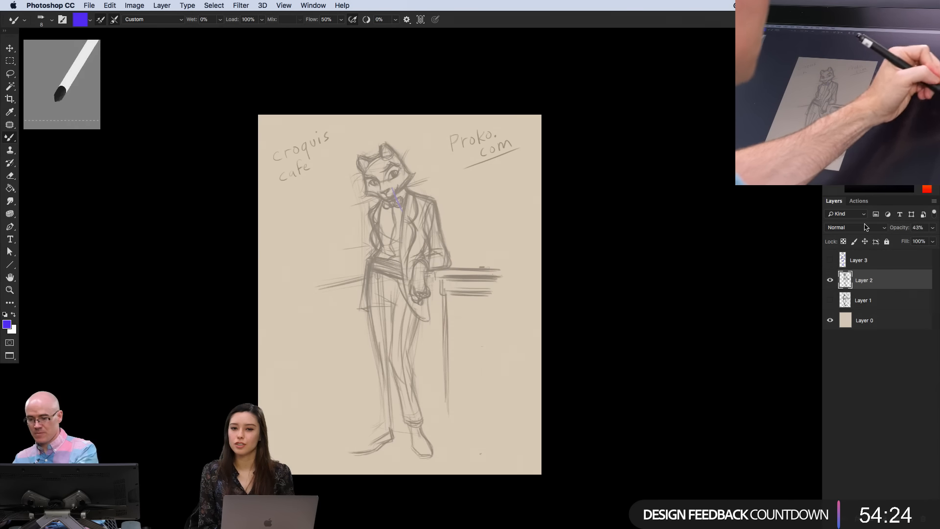
click(933, 228)
drag(907, 240, 933, 239)
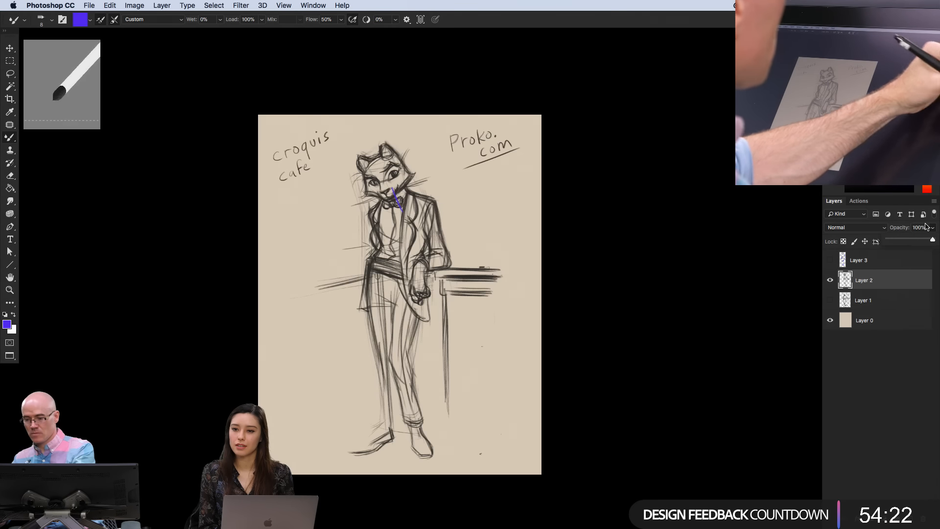
click(925, 225)
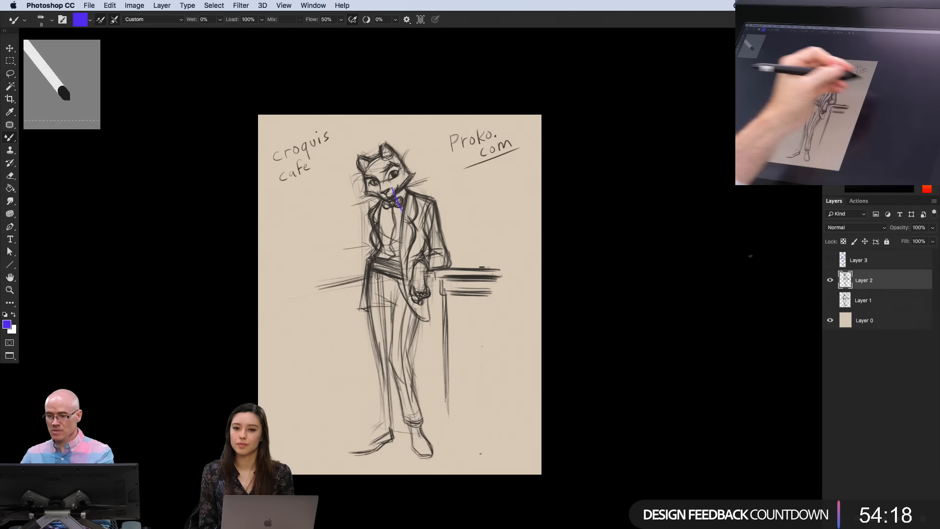
Show the selected Kyle's Drawing Box - Tilterrific 2015 brush in the brush list and review its tip settings
click(812, 43)
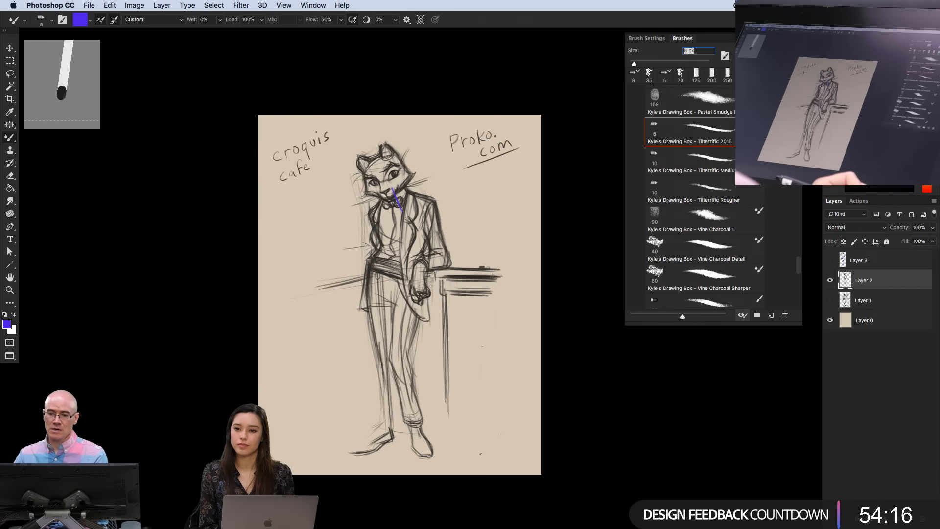
click(640, 41)
click(682, 40)
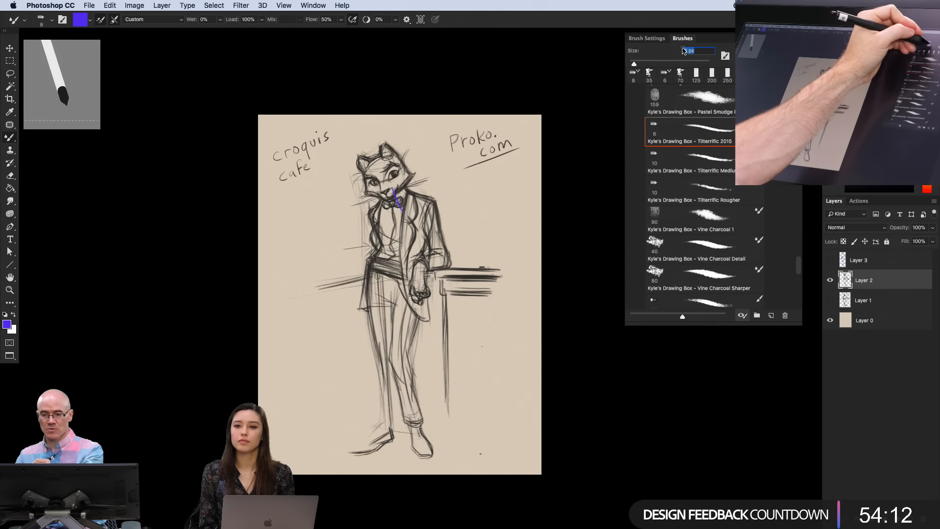
click(642, 39)
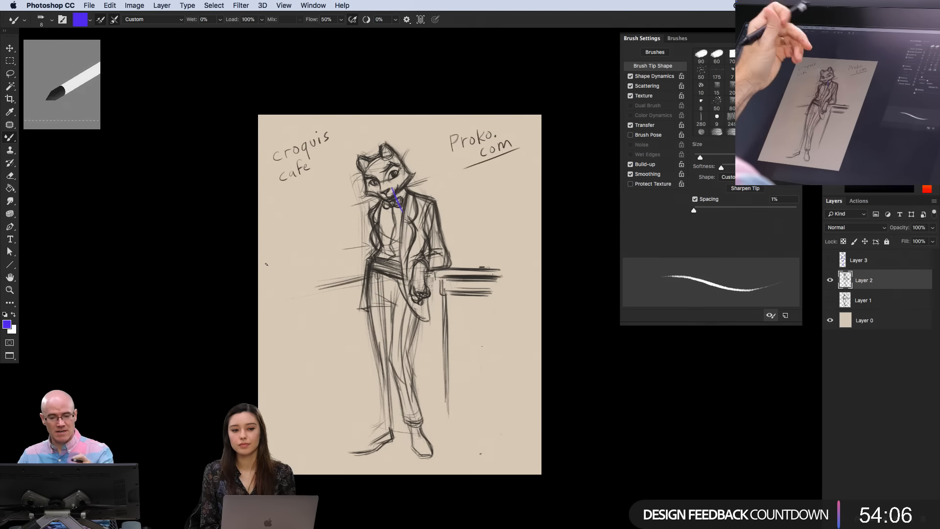
Erase the stray blue stroke over the figure's chin and bow tie on Layer 2
click(392, 190)
drag(395, 194, 402, 210)
drag(394, 195, 399, 206)
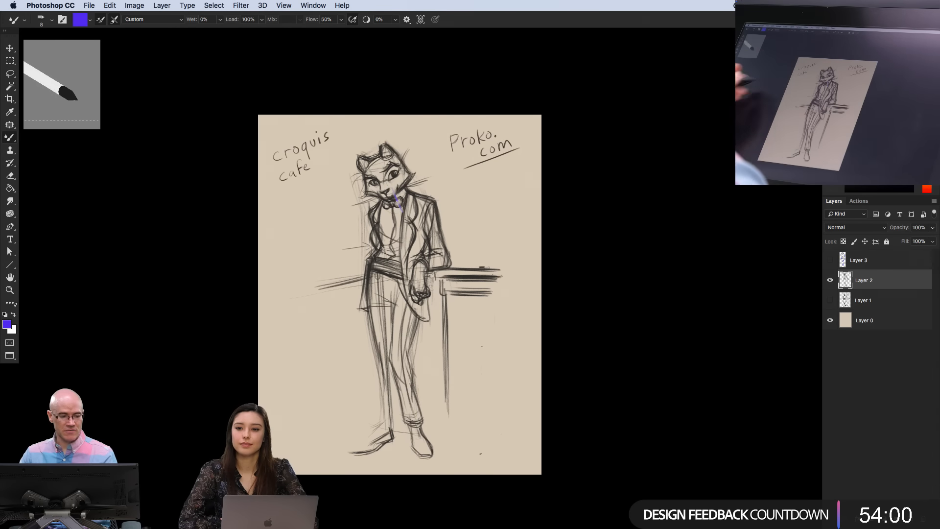
Reset the default colors and set the foreground color to the dark brown 301b1b
click(5, 315)
click(7, 323)
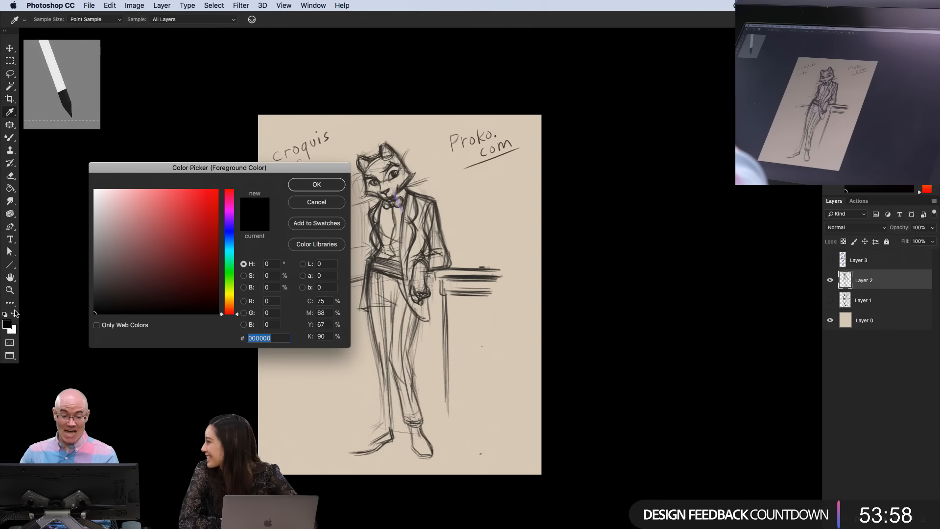
click(169, 296)
click(316, 184)
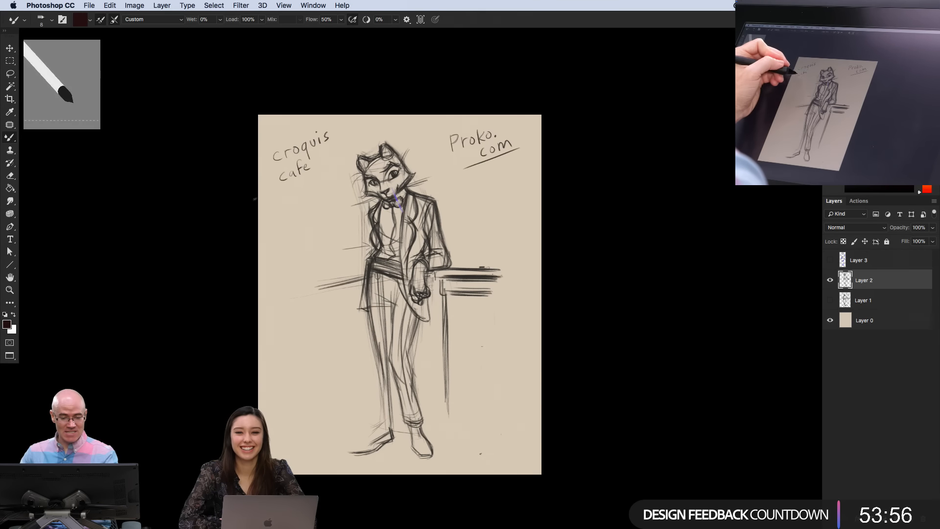
click(6, 325)
click(149, 290)
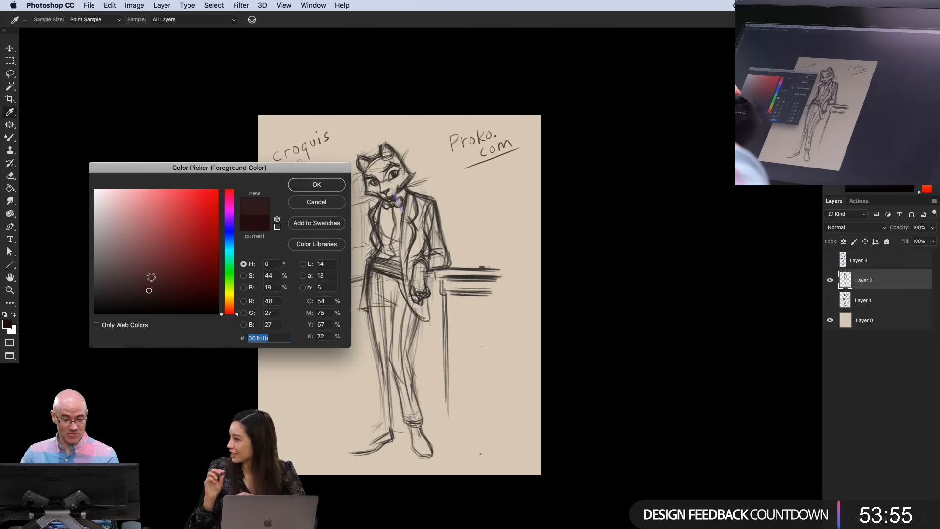
click(300, 189)
Review the drawing brush's Texture and Shape Dynamics settings
click(812, 43)
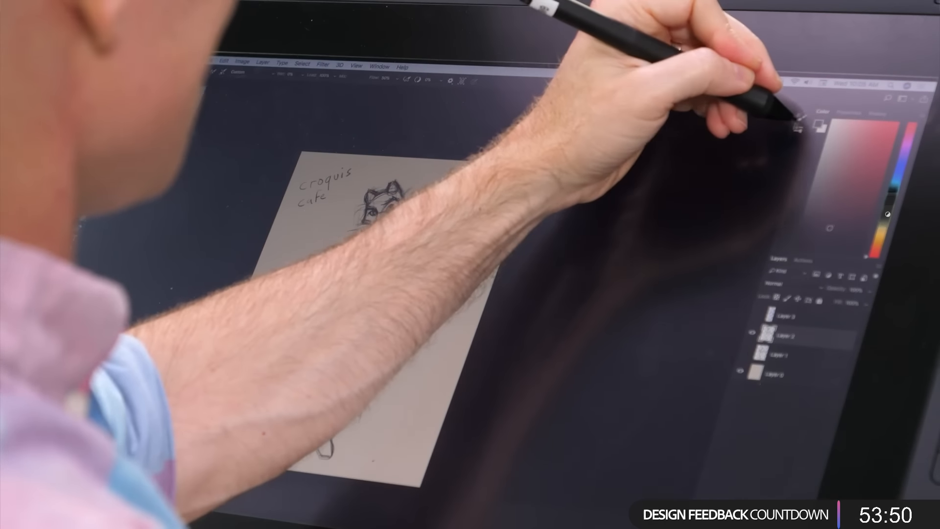
click(800, 117)
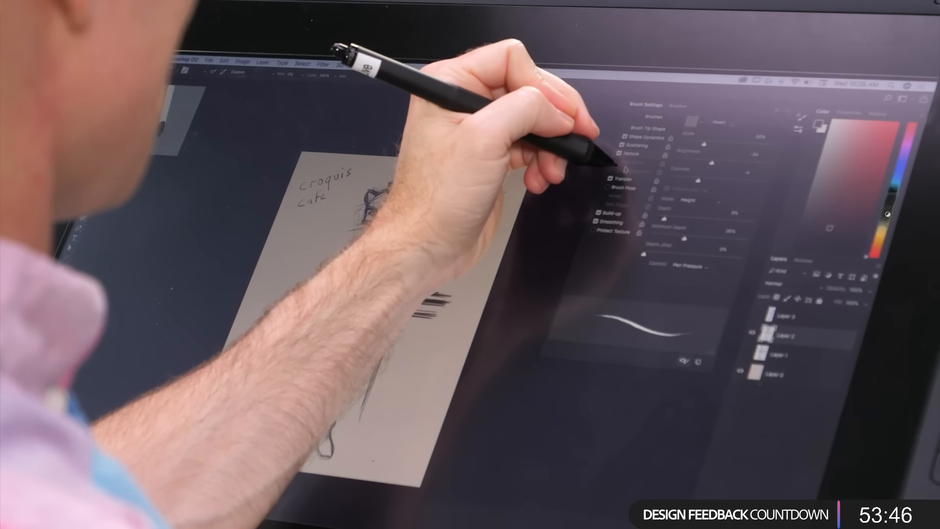
click(612, 179)
click(632, 137)
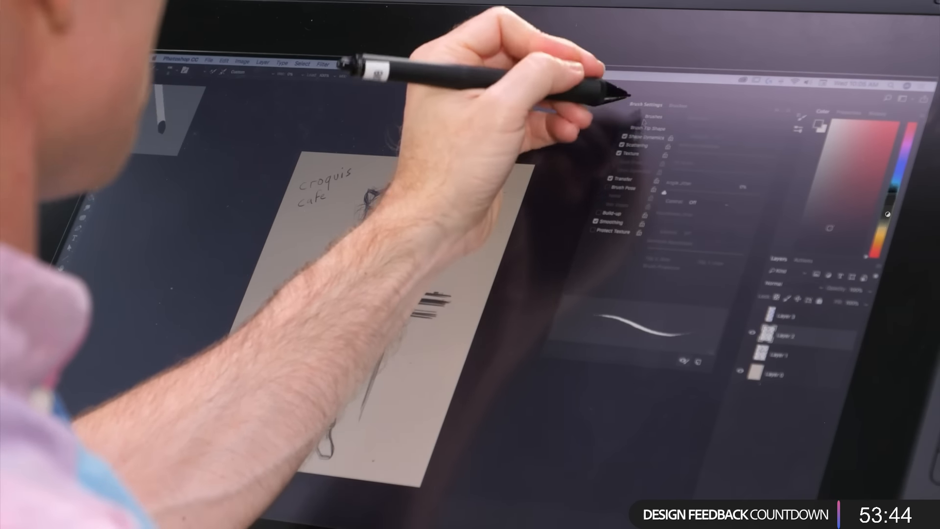
click(763, 101)
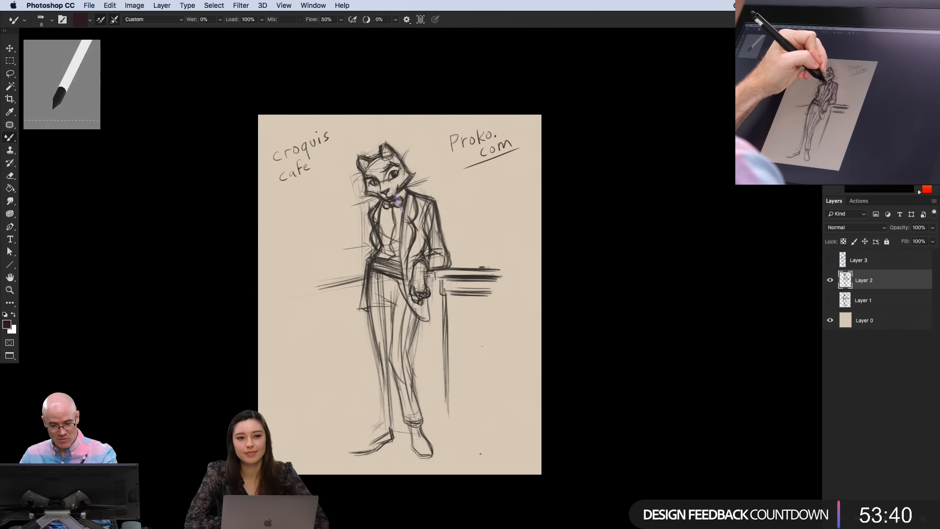
Pick a darker, near-black foreground color and reinforce the slanted table edge beside the figure's hip
click(7, 324)
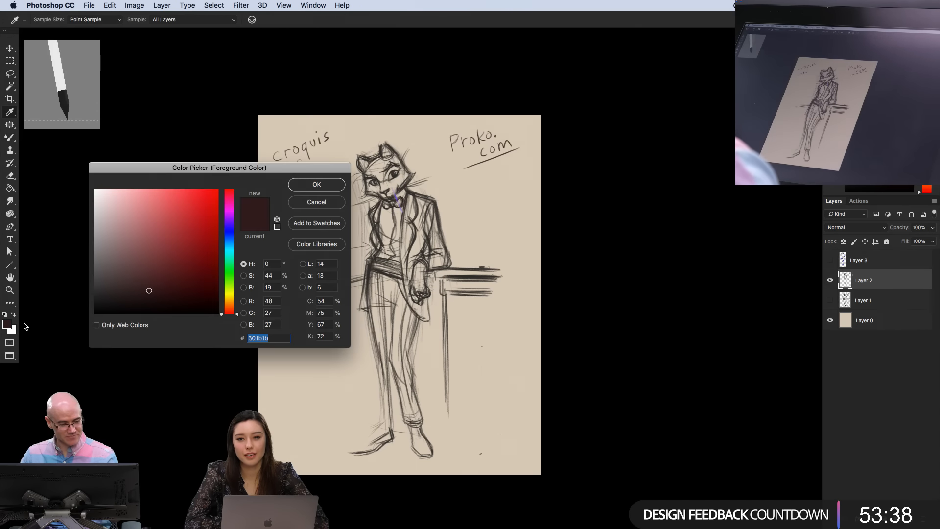
click(309, 188)
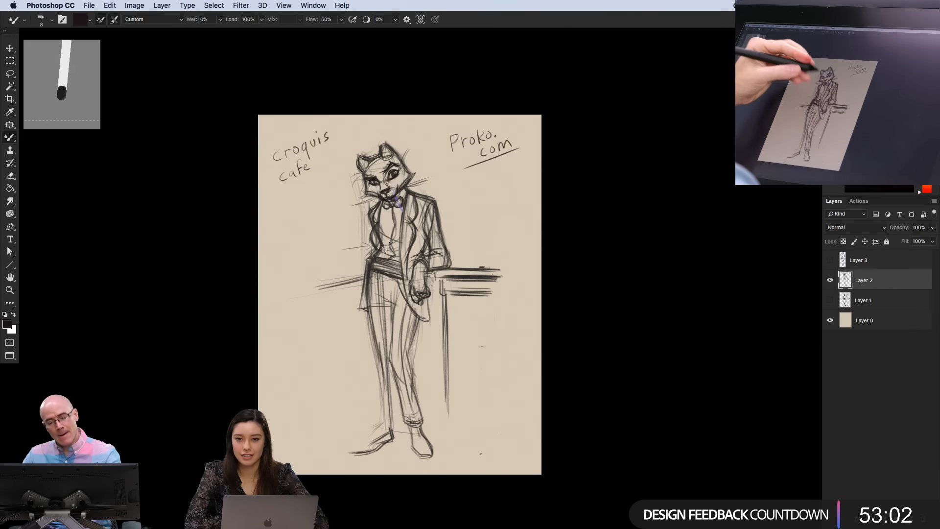
drag(318, 289, 366, 277)
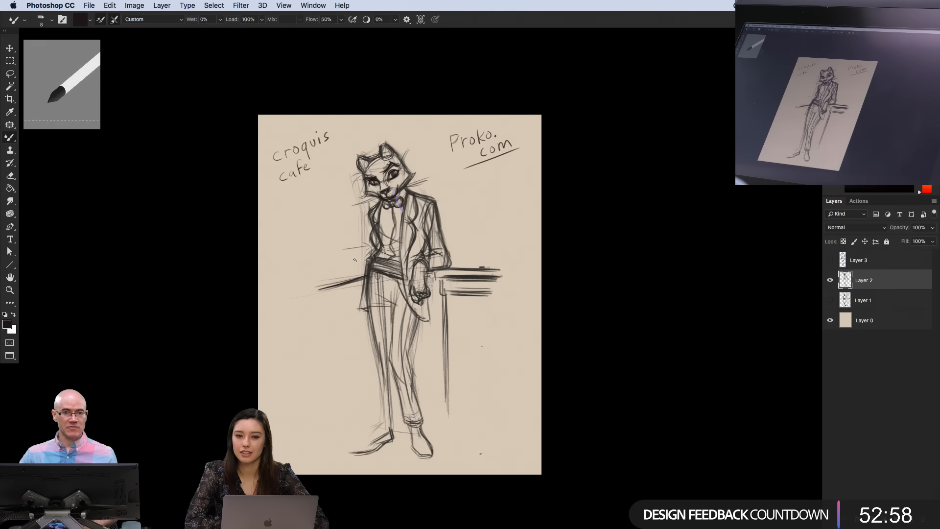
Shift the Layer 2 drawing slightly upward on the canvas and return to the brush
key(v)
drag(376, 270, 376, 264)
key(b)
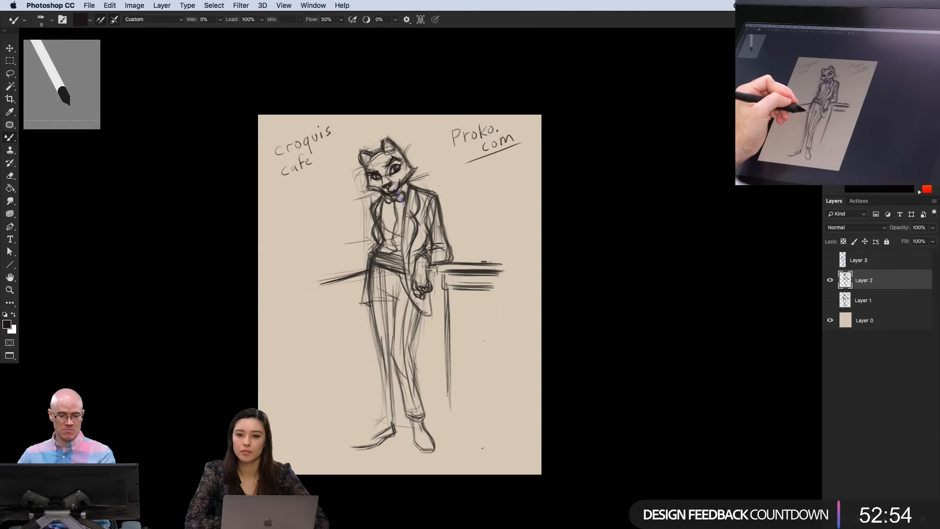
Darken the outer contour of the straight trouser leg from the hip down to the ankle
mouse_move(369, 308)
mouse_down()
mouse_move(383, 360)
mouse_move(371, 301)
mouse_move(388, 379)
mouse_up()
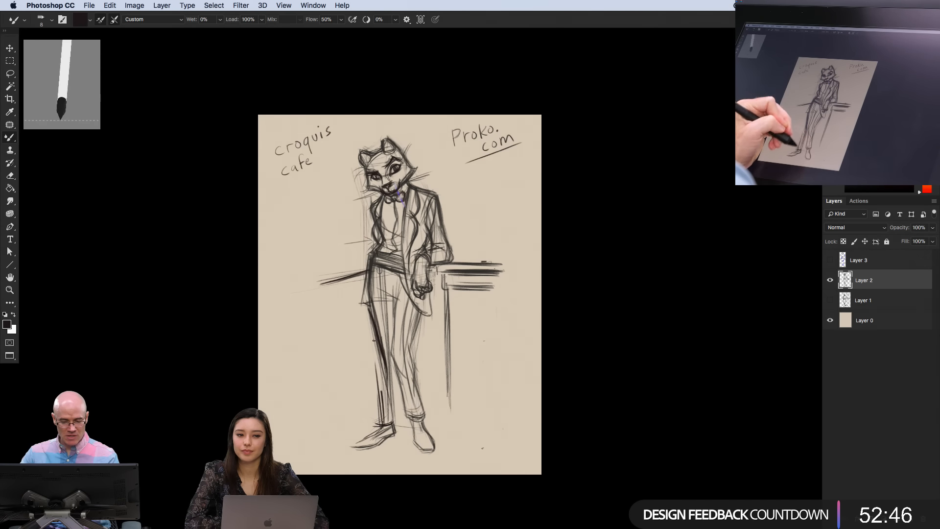
drag(375, 349, 384, 391)
drag(365, 297, 382, 371)
drag(369, 274, 371, 304)
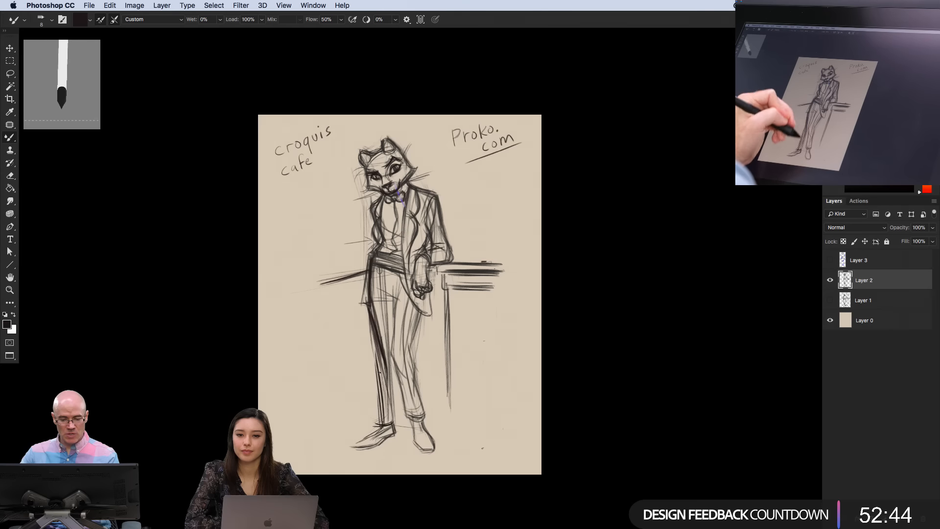
drag(377, 341, 384, 408)
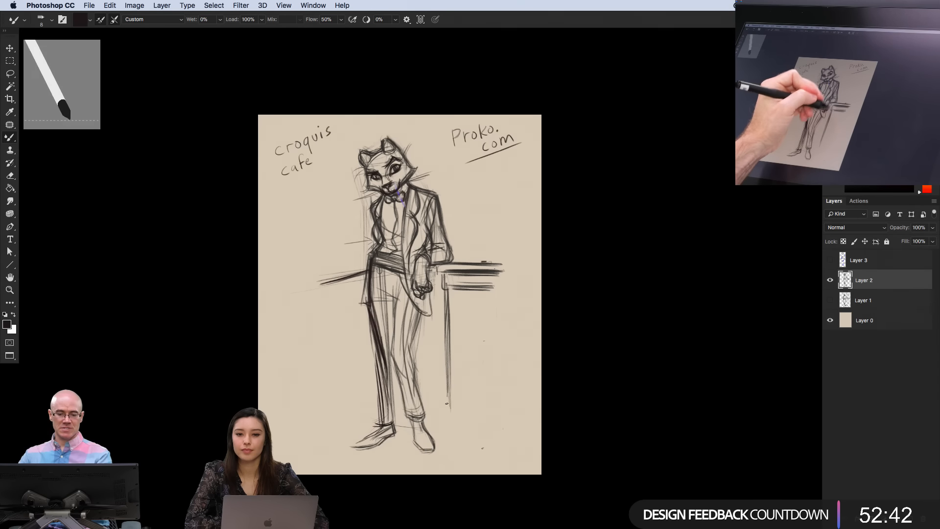
Strengthen the table leg and tabletop edge, and sketch a slanted floor line behind the figure's ankles
drag(448, 318, 446, 419)
mouse_move(482, 265)
mouse_down()
mouse_move(430, 266)
mouse_move(468, 265)
mouse_move(436, 272)
mouse_move(461, 272)
mouse_up()
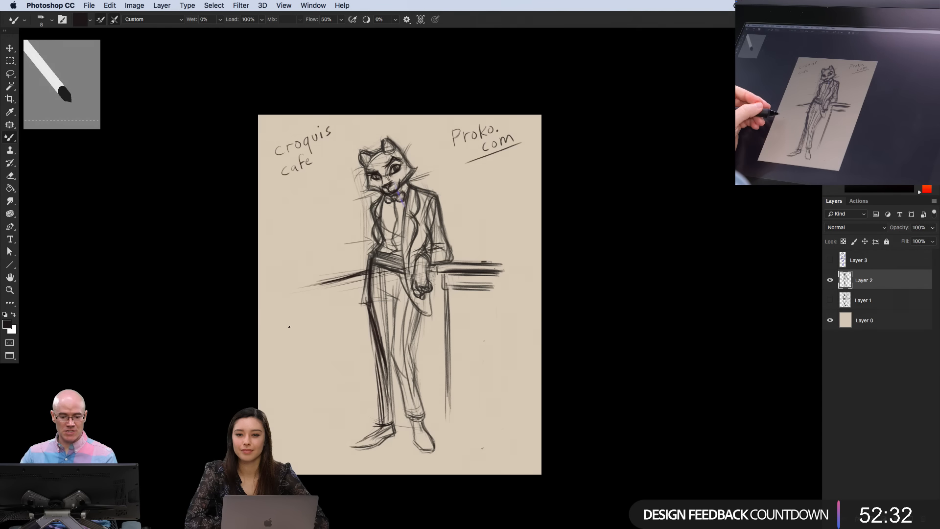
drag(452, 424, 314, 401)
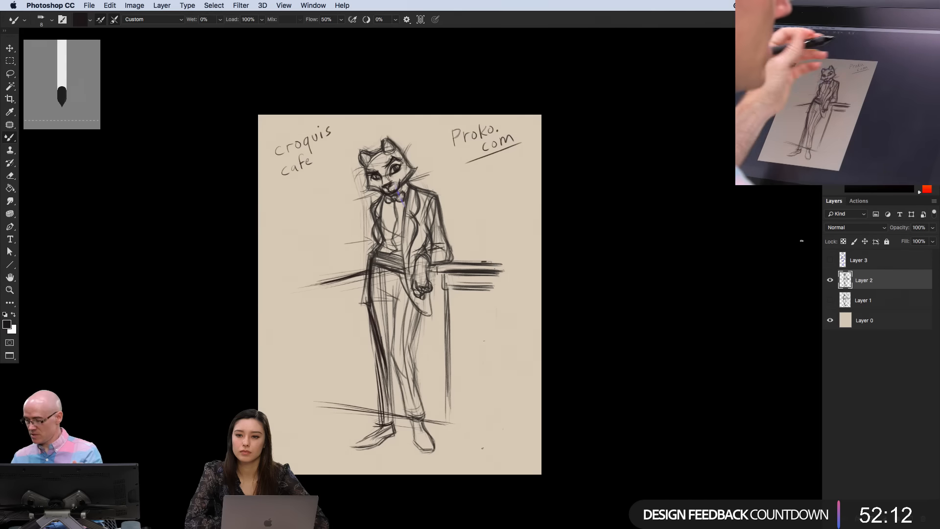
Lasso and delete the handwritten "croquis cafe" and "Proko.com" notes from Layer 2, and clear the selection
key(l)
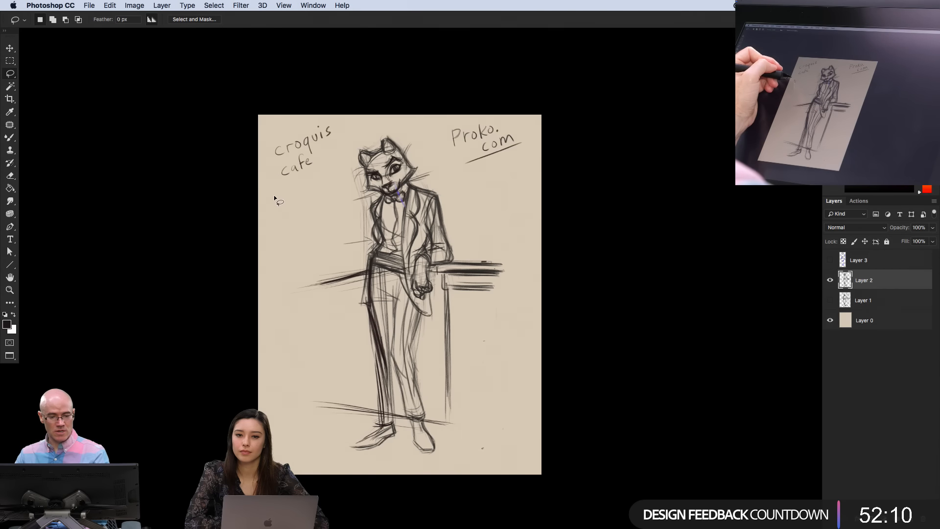
mouse_move(288, 119)
mouse_down()
mouse_move(339, 122)
mouse_move(286, 121)
mouse_up()
key(Delete)
drag(465, 117, 434, 121)
key(Delete)
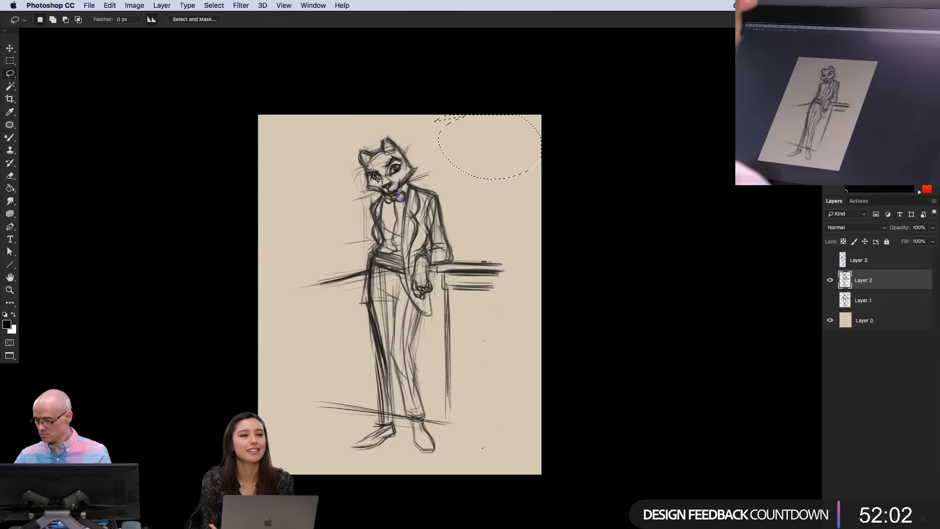
key(b)
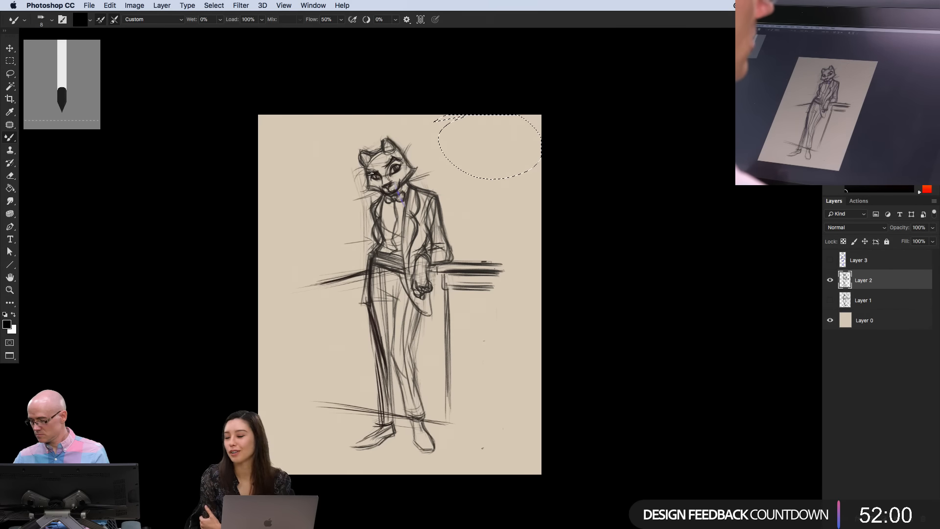
key(super+d)
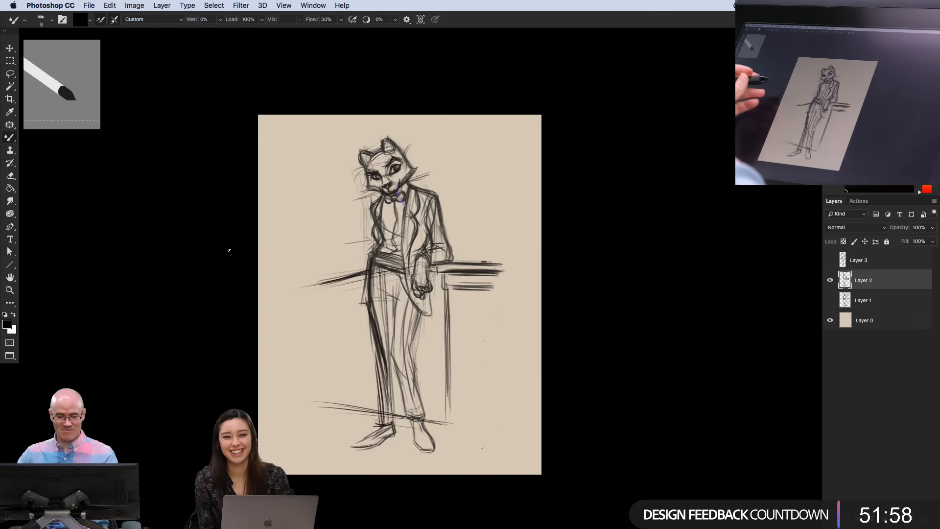
Nudge the figure drawing slightly up and to the left on the page
key(v)
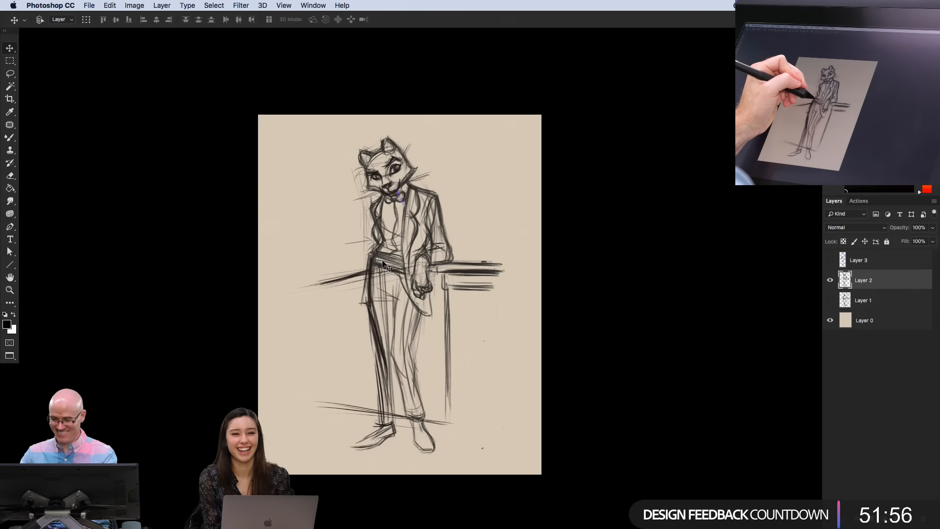
mouse_move(383, 263)
mouse_down()
mouse_move(410, 262)
mouse_move(367, 258)
mouse_up()
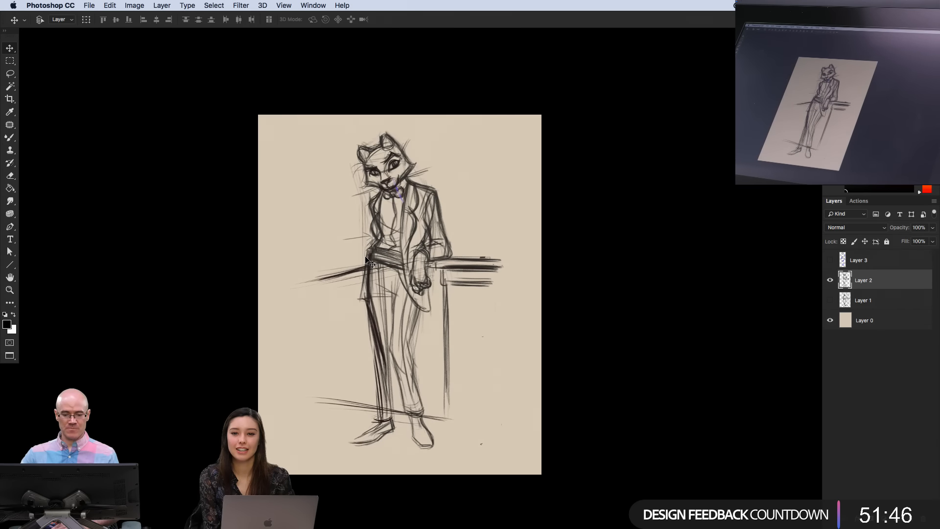
key(b)
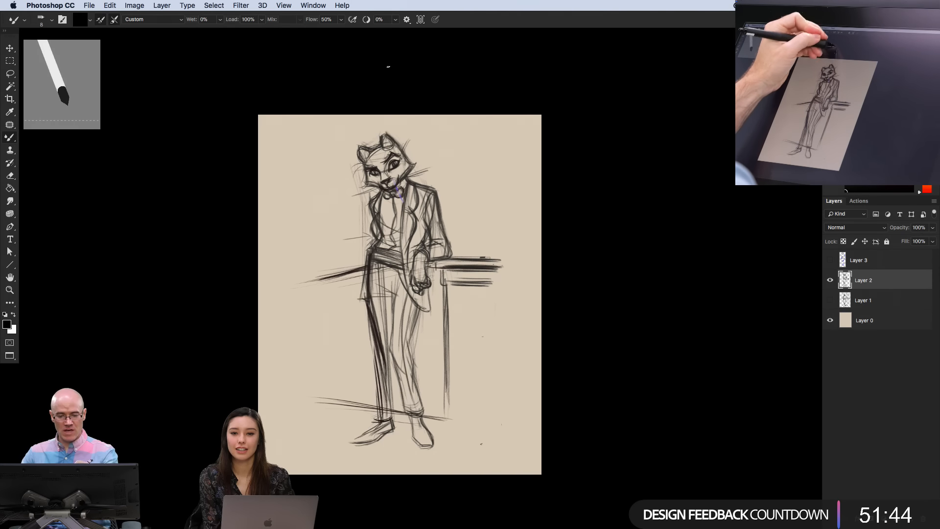
Try a long vertical line through the middle of the figure and undo it
drag(388, 67, 404, 526)
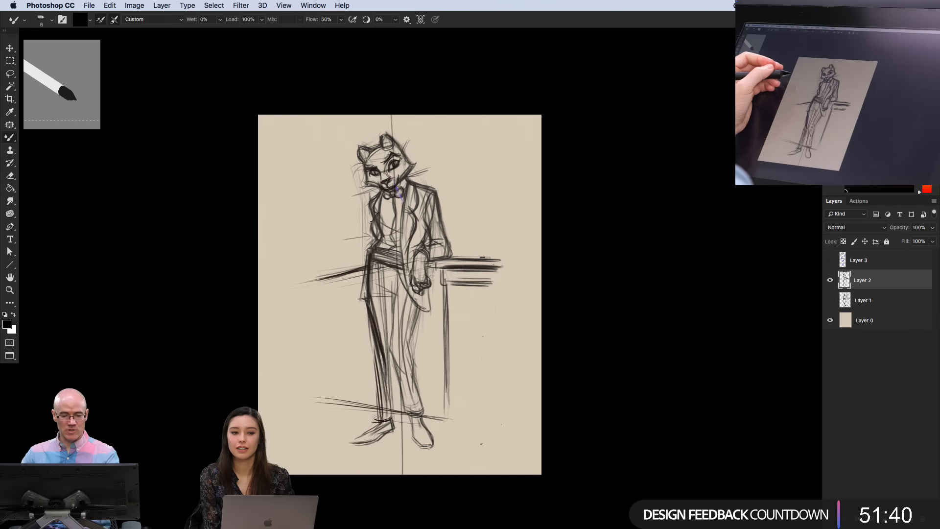
key(ctrl+z)
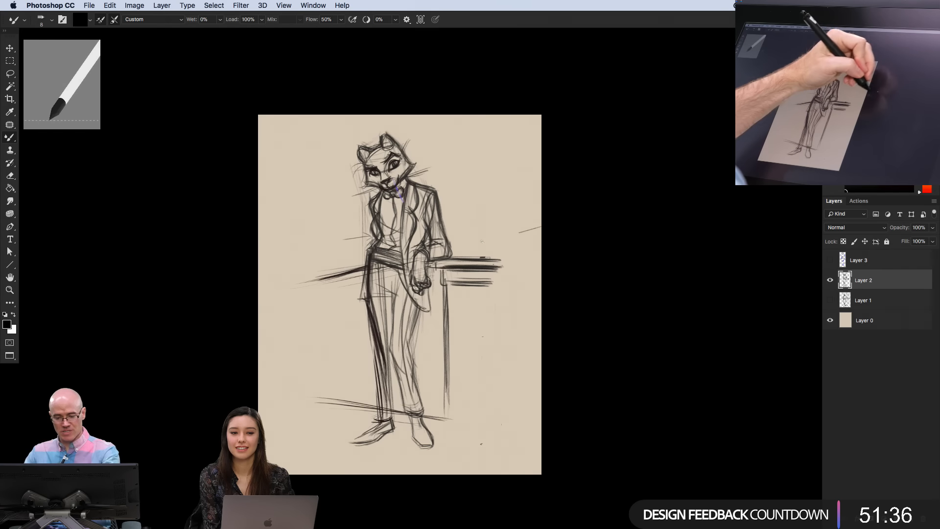
Extend the slanted table edge and the floor line across the full page width as perspective lines
drag(553, 223, 250, 307)
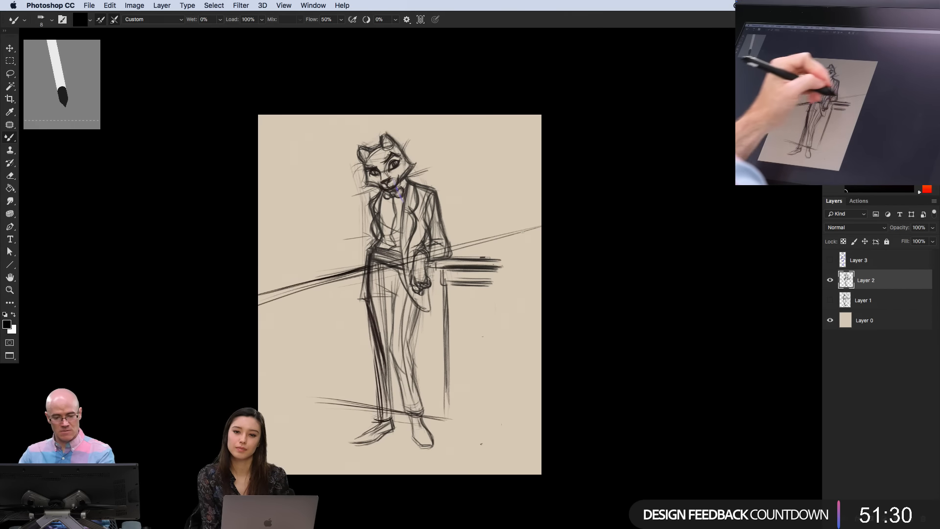
drag(505, 434, 245, 389)
drag(541, 439, 221, 386)
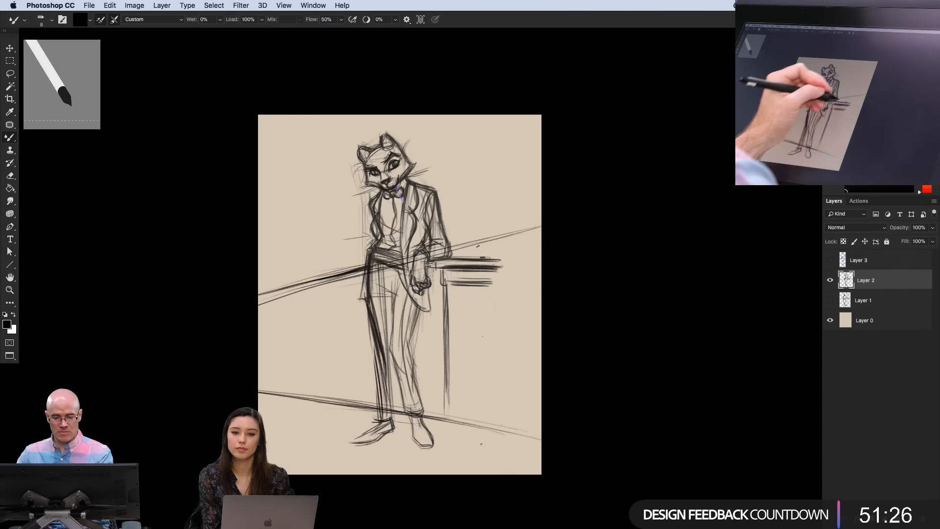
Extend the canvas to the left of the page with the Crop tool to more than double its width
alt+click(259, 329)
drag(259, 329, 248, 258)
key(c)
key(Return)
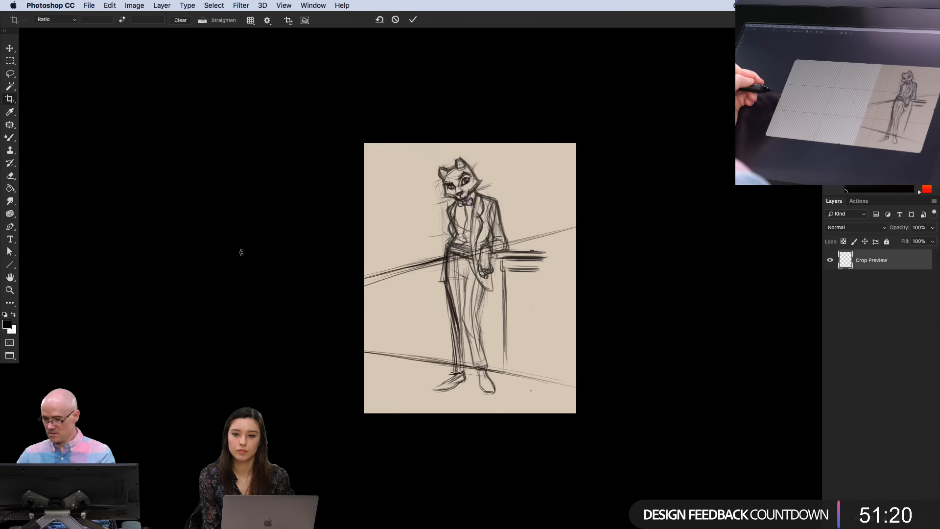
Draw a horizontal horizon line, extend the table and floor lines into the empty canvas until they converge, and mark the vanishing point with a dot
key(b)
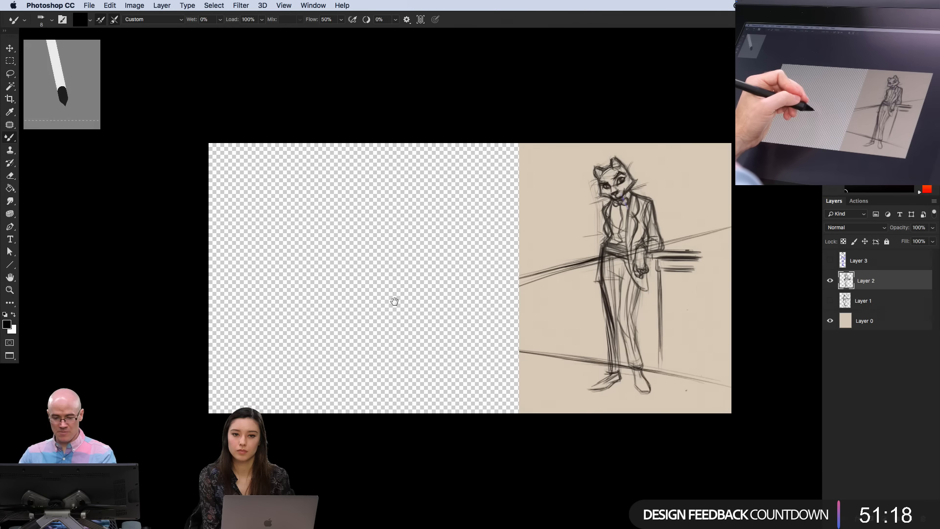
drag(394, 302, 340, 300)
drag(693, 319, 427, 320)
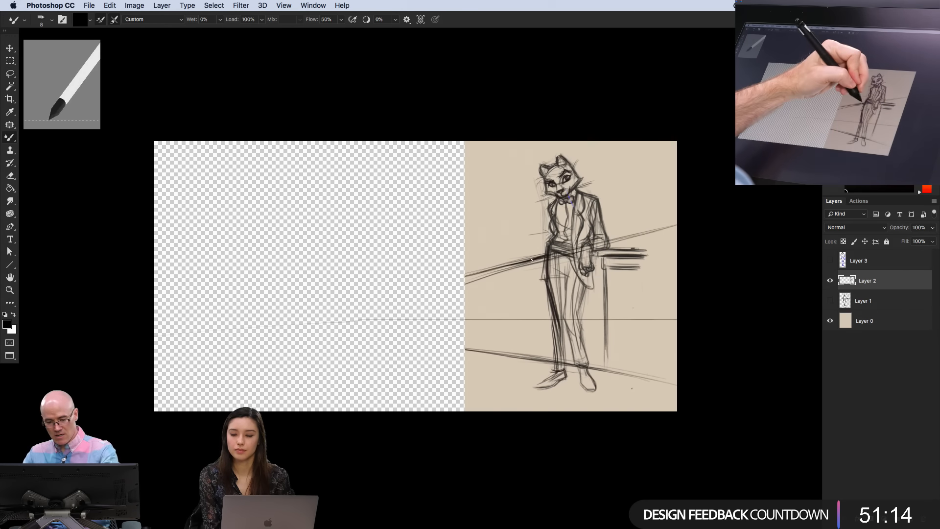
mouse_move(469, 276)
mouse_down()
mouse_move(311, 322)
mouse_move(441, 347)
mouse_move(285, 318)
mouse_move(460, 354)
mouse_move(293, 322)
mouse_up()
click(314, 323)
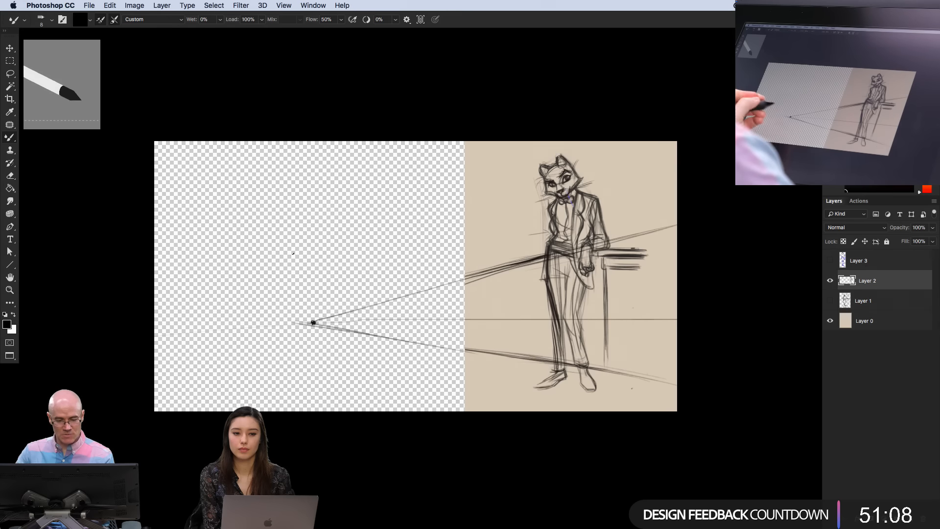
Draw a bold horizon line through the vanishing point in the empty canvas and erase the horizontal table-edge strokes right of the figure
drag(507, 319, 228, 320)
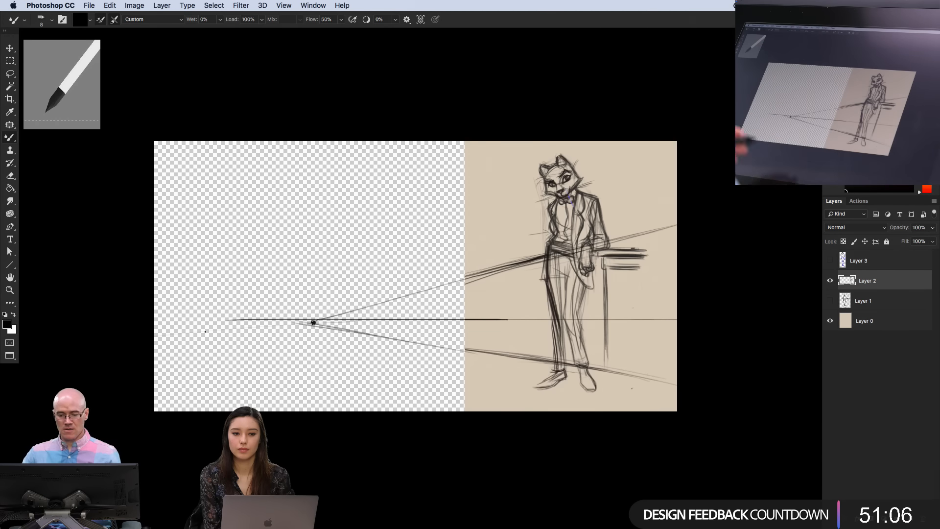
drag(262, 284, 178, 286)
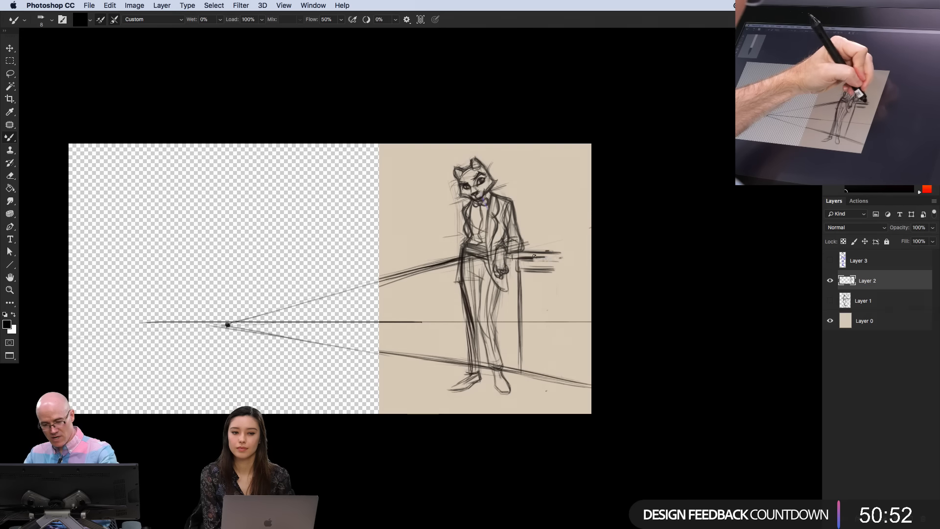
mouse_move(561, 256)
mouse_down()
mouse_move(523, 258)
mouse_move(557, 261)
mouse_move(537, 269)
mouse_move(553, 269)
mouse_up()
Extend the canvas far to the right of the page with the Crop tool and continue the horizon line across it
key(super+minus)
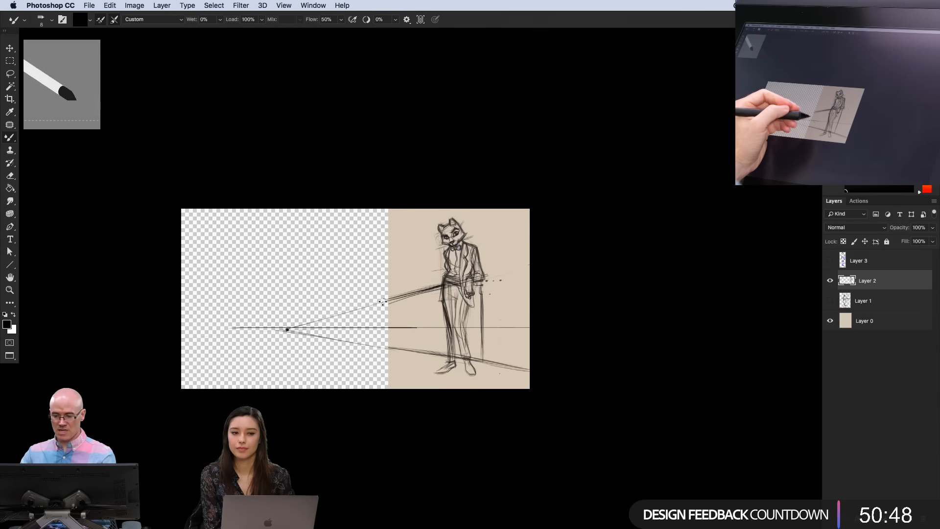
key(c)
drag(534, 295, 659, 297)
key(Return)
key(b)
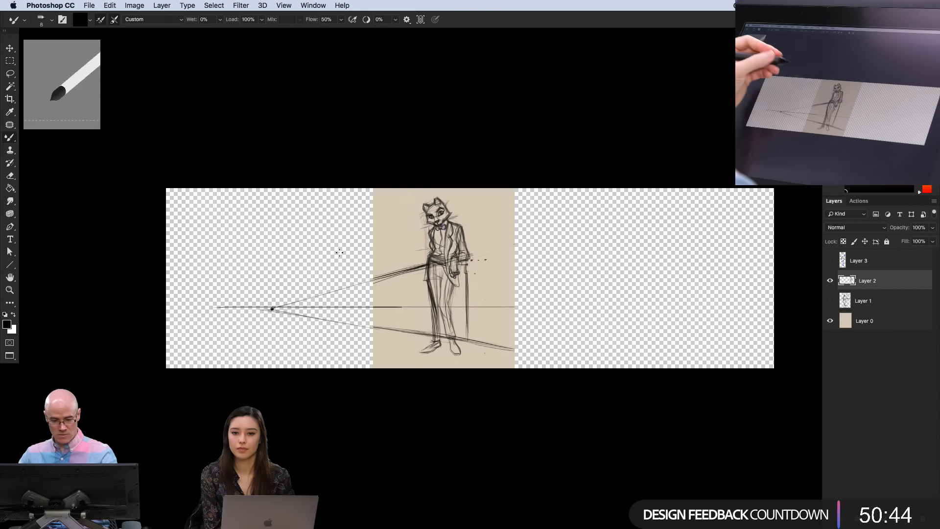
mouse_move(479, 306)
mouse_down()
mouse_move(708, 311)
mouse_move(443, 304)
mouse_up()
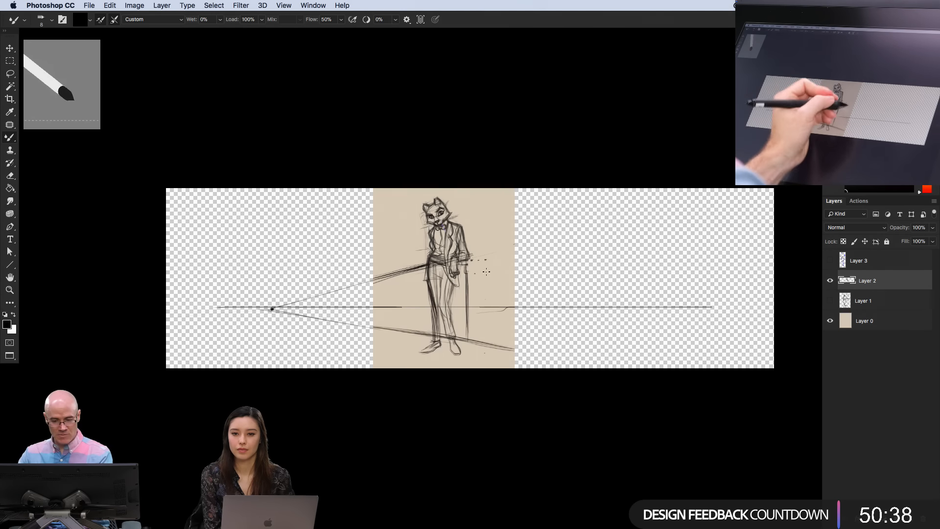
Try two receding lines from the table corner toward the horizon in the new right-hand canvas and undo them
drag(471, 260, 601, 306)
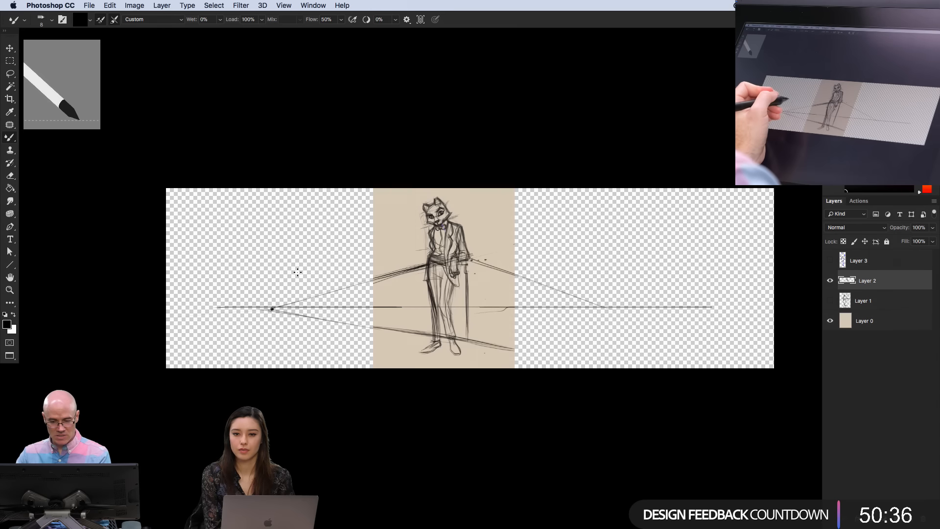
drag(471, 258, 722, 300)
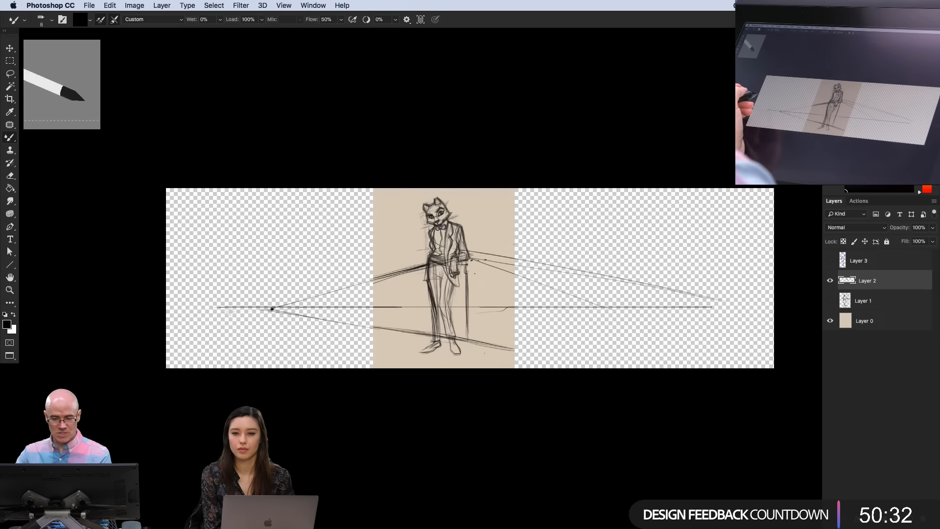
key(super+z)
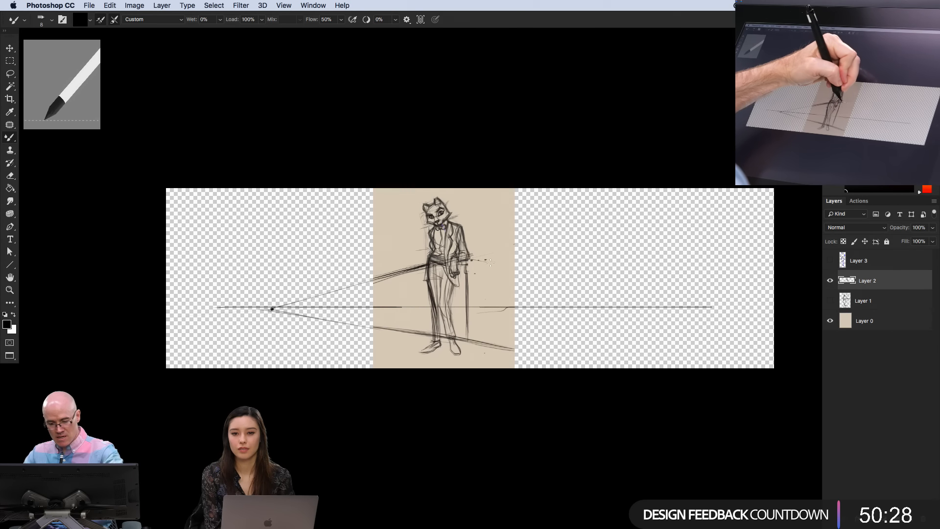
Draw the table's right-hand top and floor edges converging on the horizon and mark the second vanishing point with a dot
drag(471, 257, 583, 280)
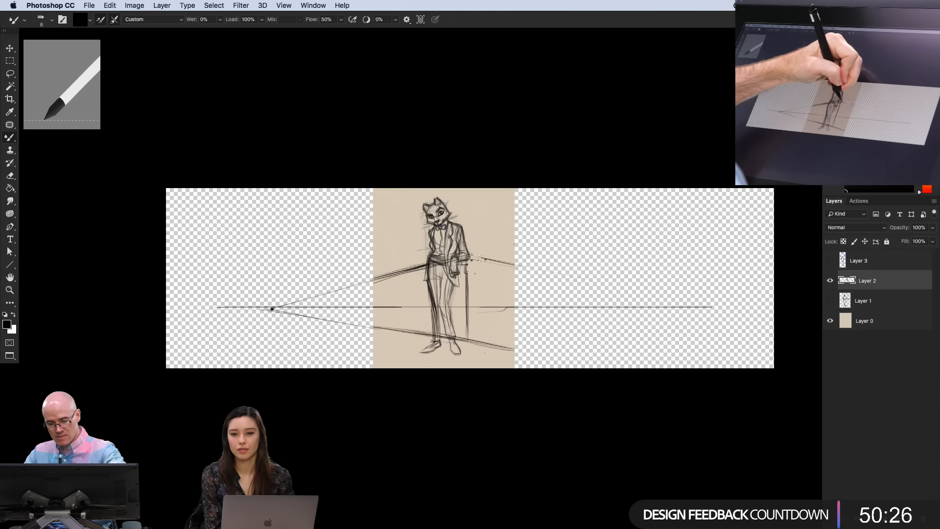
drag(471, 257, 512, 265)
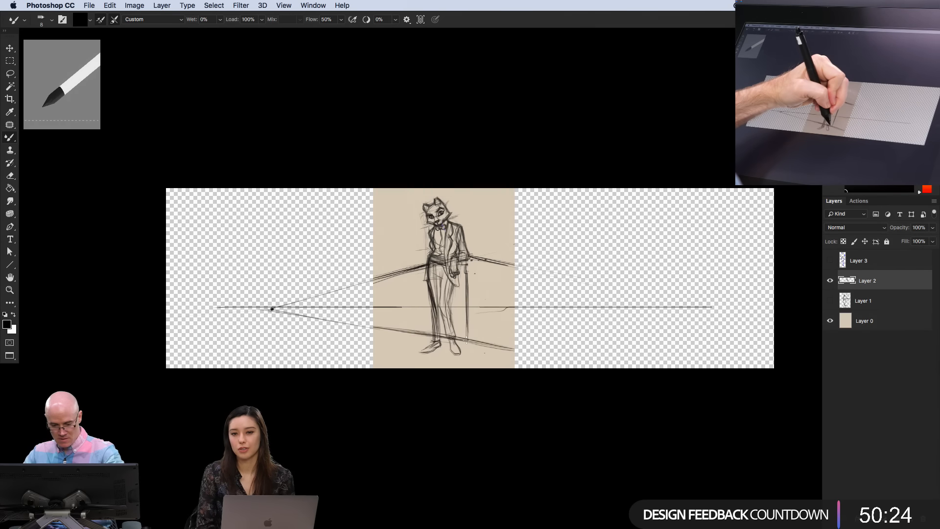
drag(534, 271, 673, 304)
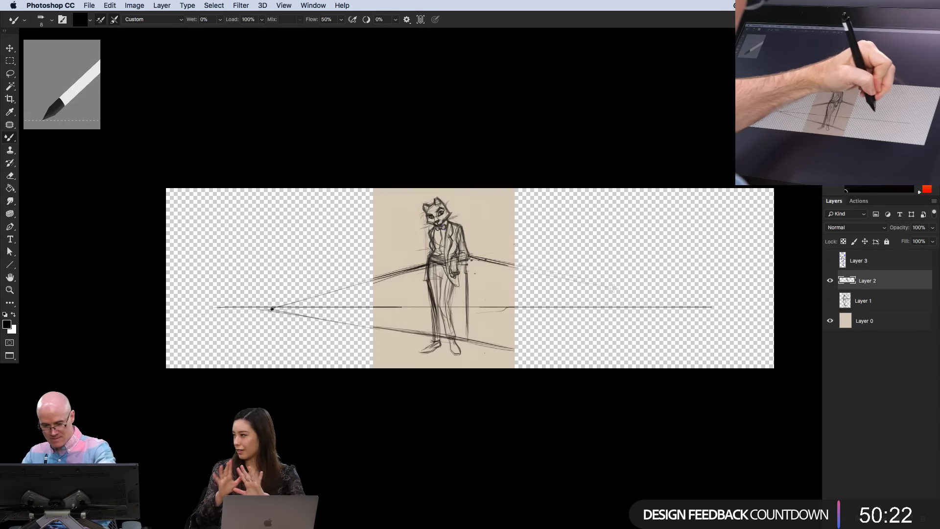
click(678, 306)
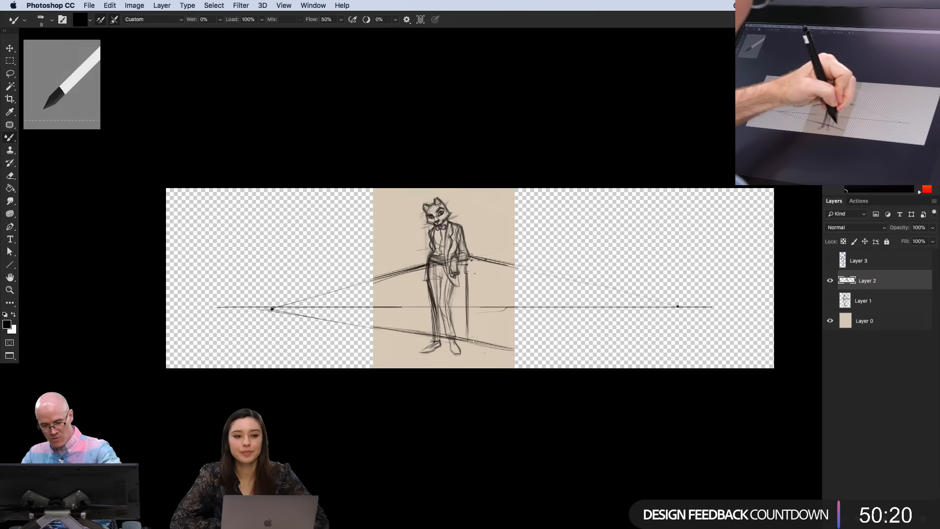
mouse_move(475, 339)
mouse_down()
mouse_move(678, 308)
mouse_move(514, 335)
mouse_up()
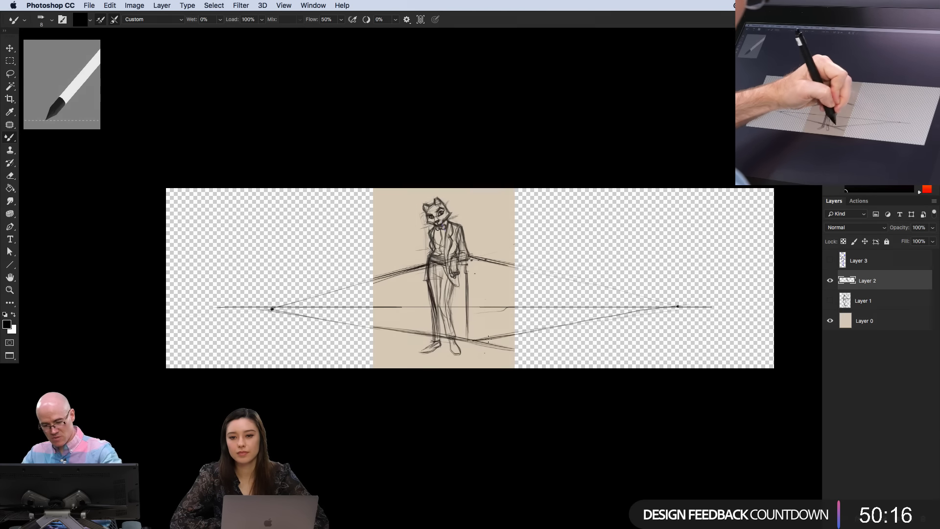
drag(676, 307, 518, 335)
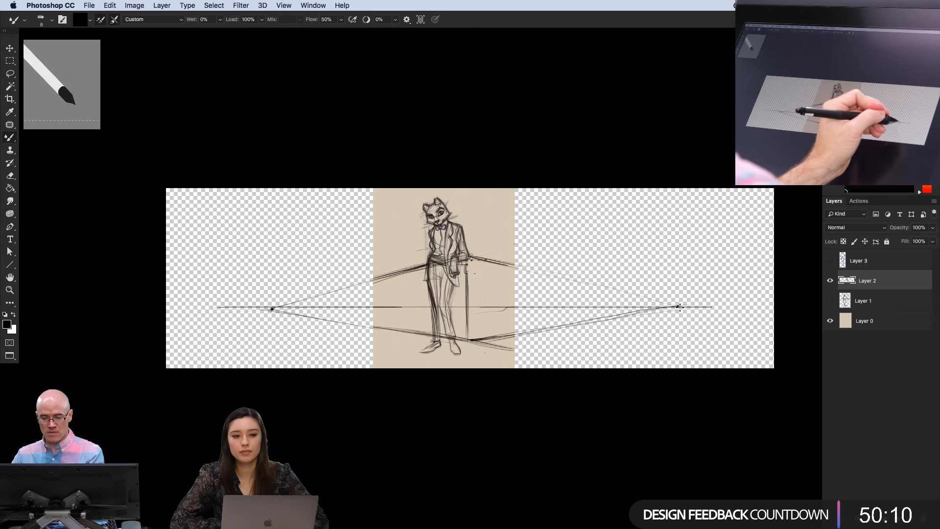
Darken the standing figure's shoes and ground each foot with a firm sole line
super+click(474, 229)
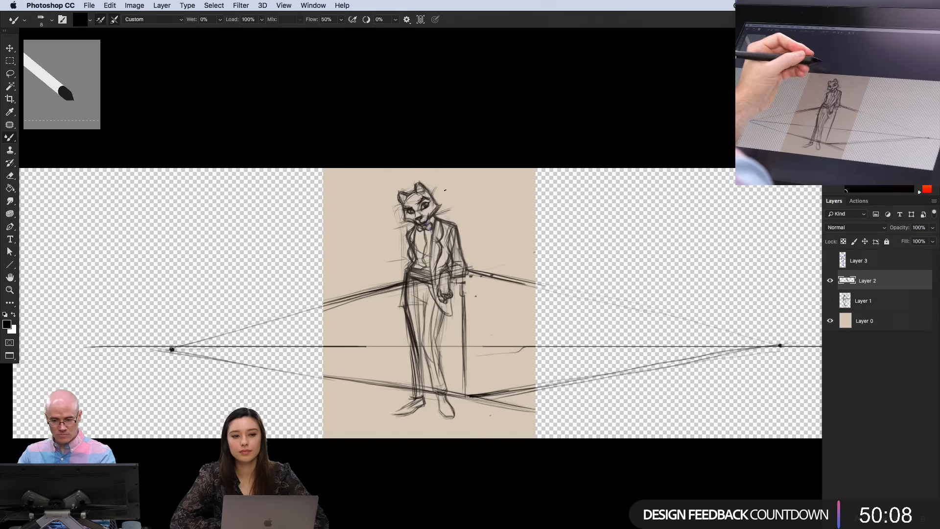
drag(386, 282, 403, 225)
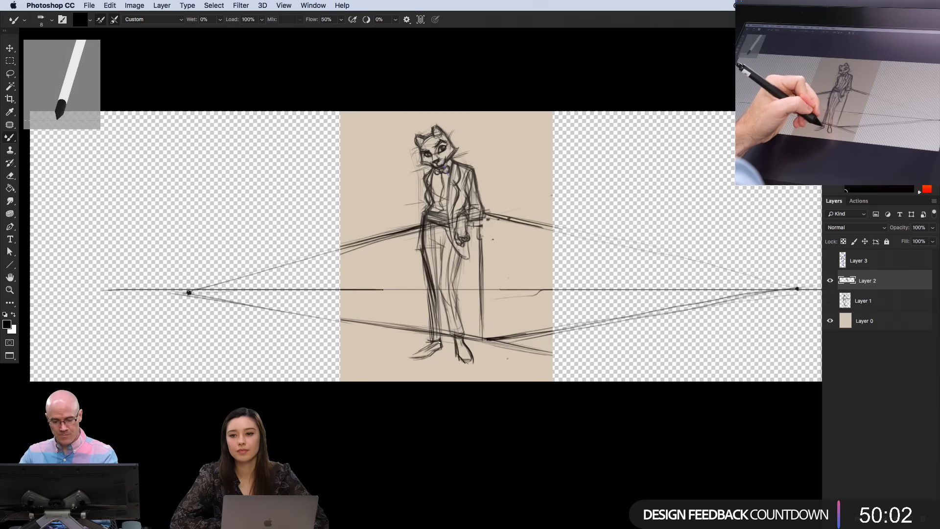
drag(446, 348, 405, 363)
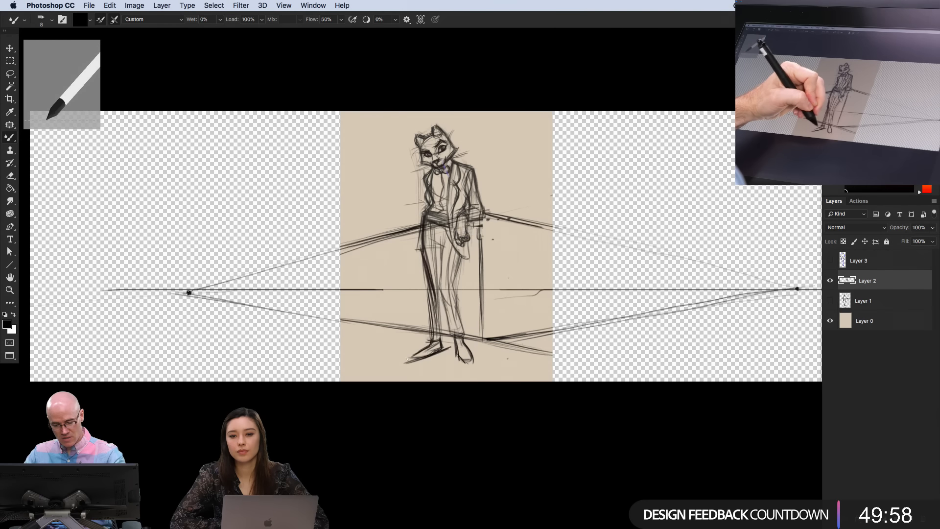
drag(427, 355, 406, 361)
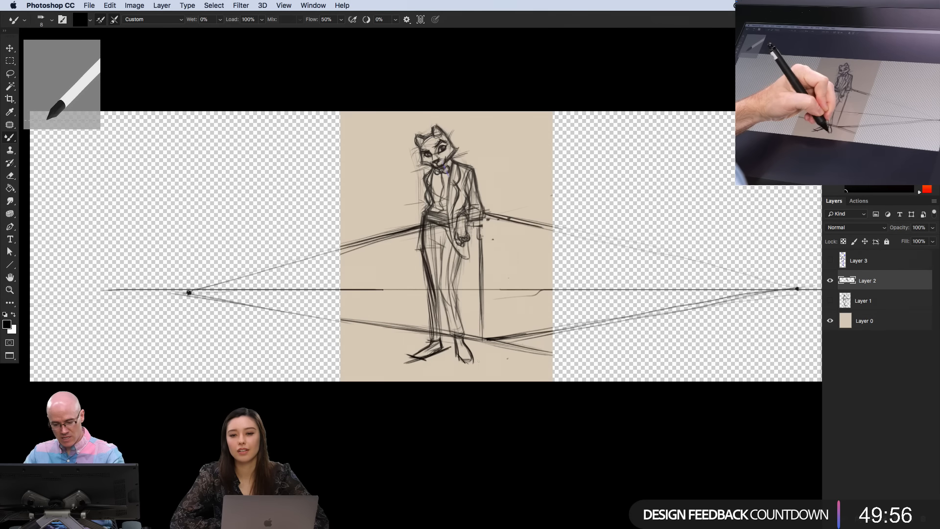
drag(480, 361, 456, 362)
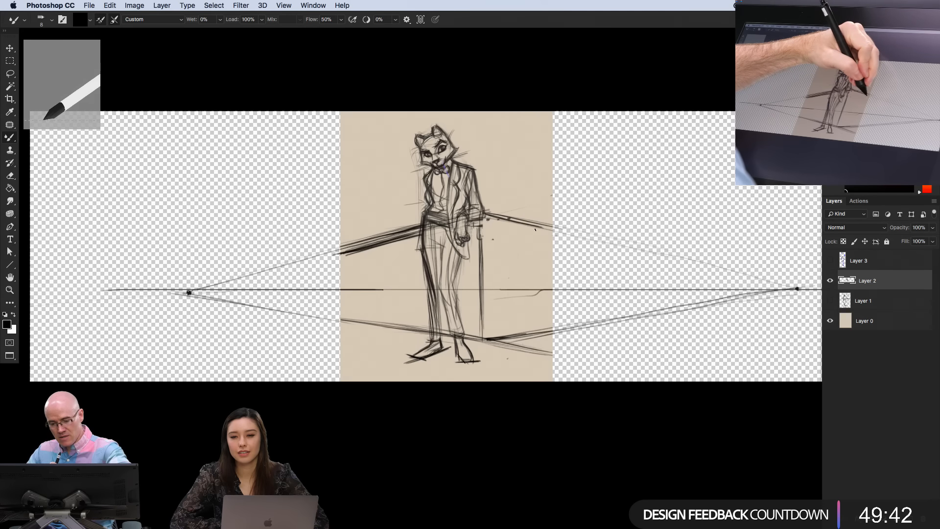
Thicken the tabletop's right edge and sketch a small cat-headed figure with shoulders and arms behind the table
mouse_move(486, 218)
mouse_down()
mouse_move(557, 237)
mouse_move(520, 238)
mouse_up()
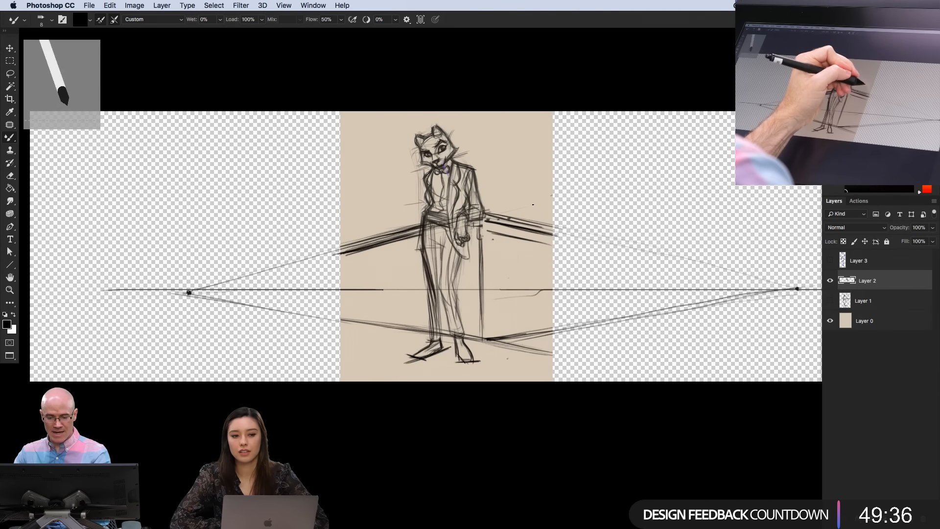
drag(533, 191, 536, 216)
mouse_move(514, 186)
mouse_down()
mouse_move(533, 188)
mouse_move(485, 198)
mouse_up()
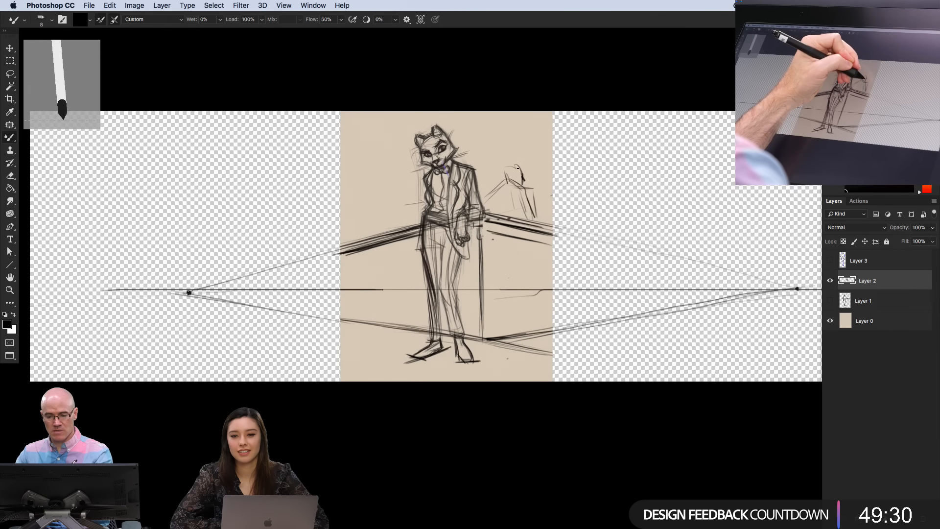
drag(523, 171, 514, 167)
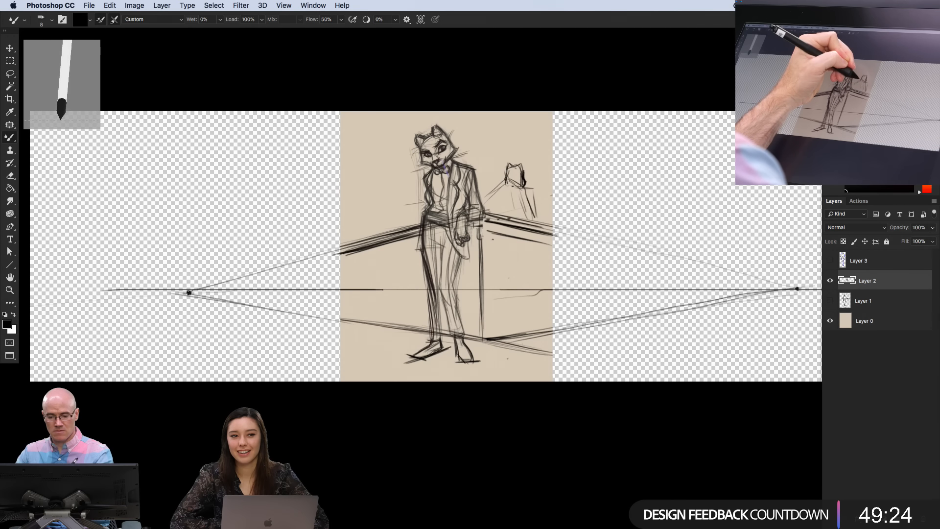
drag(514, 184, 506, 182)
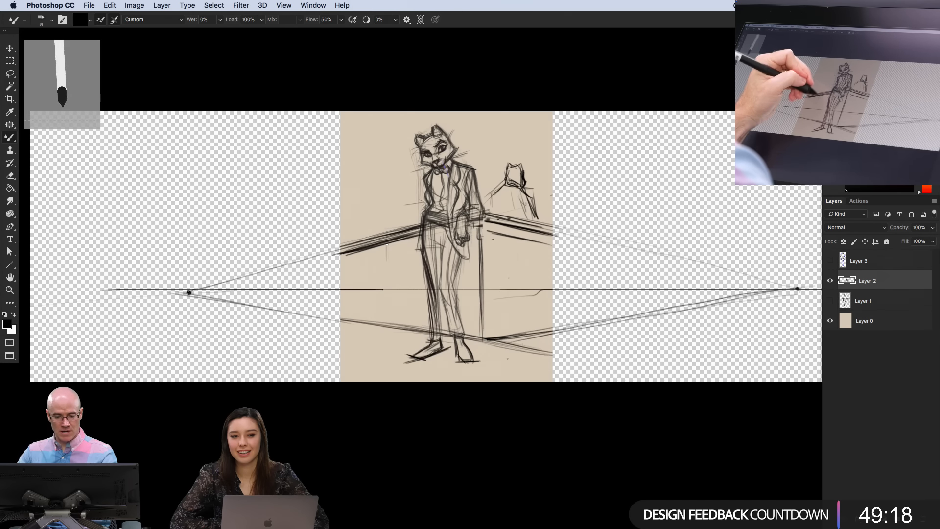
Sketch two bar stools left of the figure with upright posts, elliptical bases and seat heights aligned to the left vanishing point
drag(402, 276, 402, 327)
drag(400, 257, 401, 330)
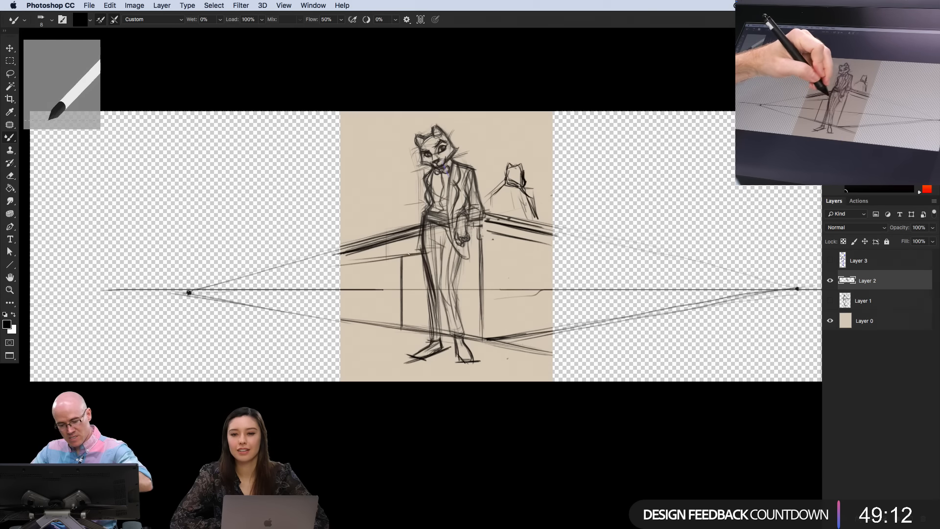
drag(420, 253, 284, 276)
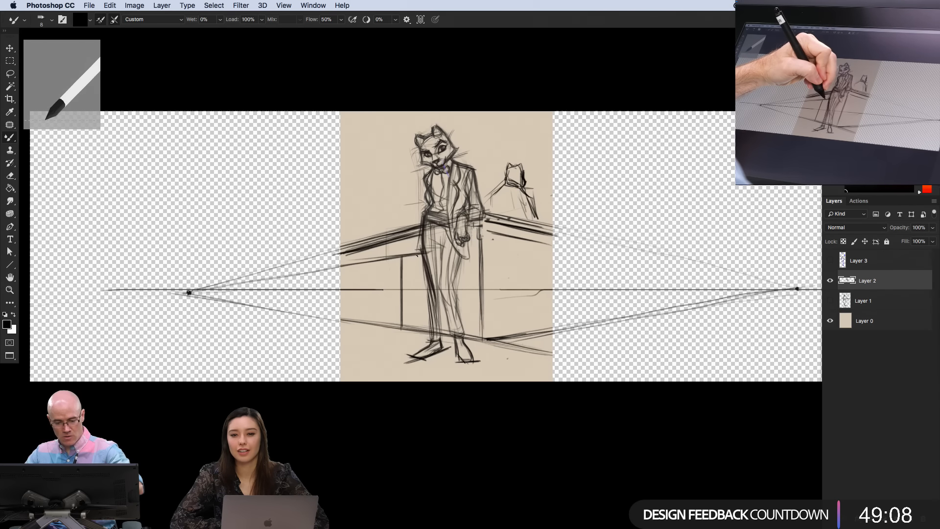
drag(417, 255, 387, 256)
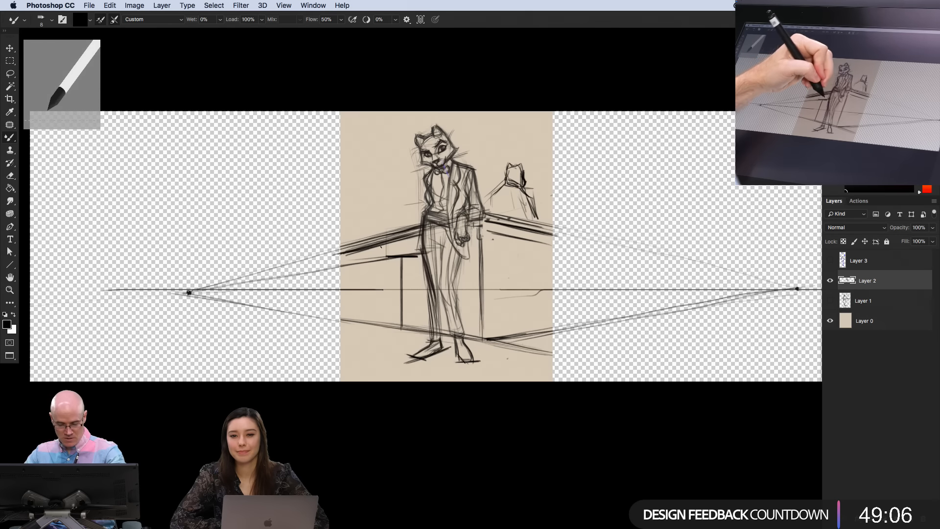
mouse_move(361, 264)
mouse_down()
mouse_move(338, 265)
mouse_move(354, 323)
mouse_up()
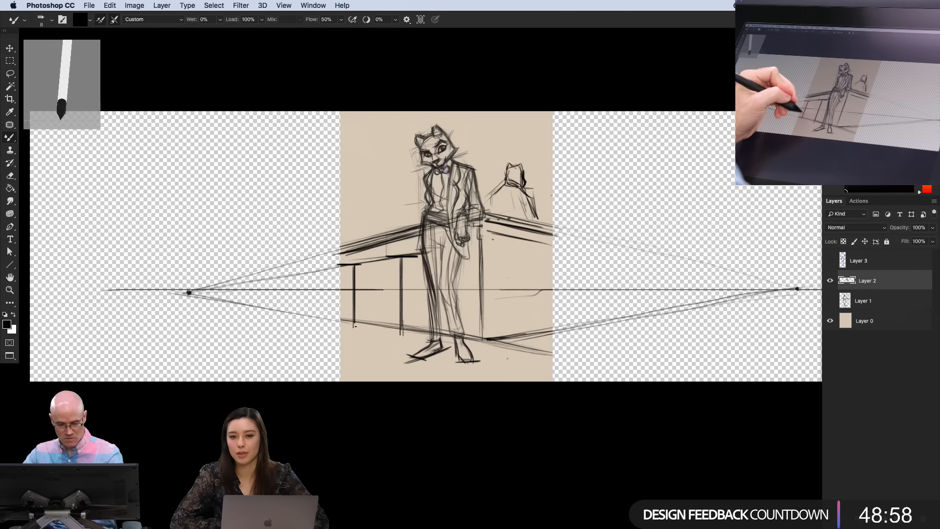
drag(417, 336, 382, 338)
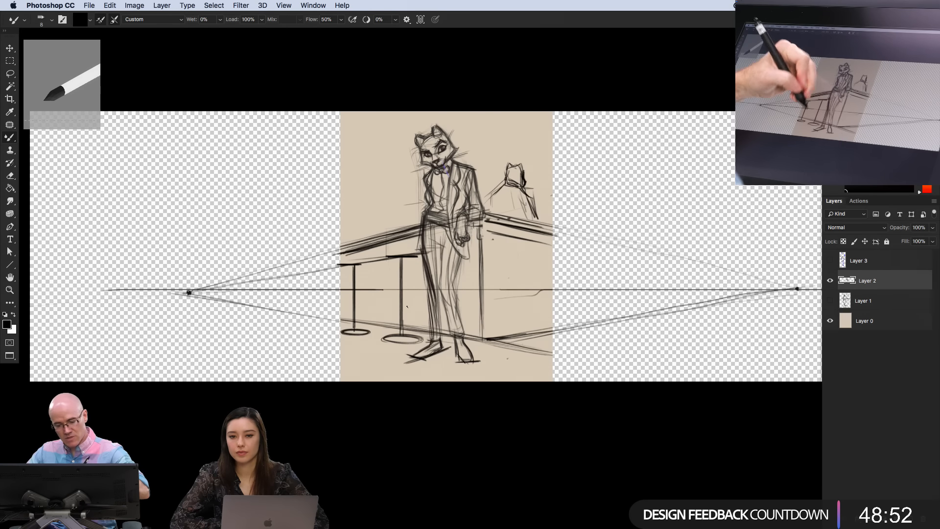
Build up both bar stools with thick elliptical seats and darker round bases
drag(420, 252, 394, 249)
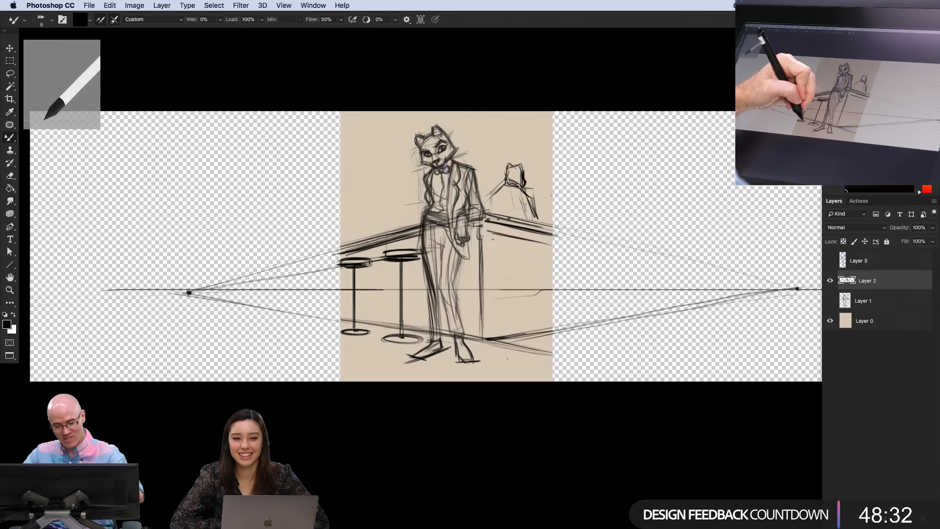
mouse_move(354, 336)
mouse_down()
mouse_move(371, 326)
mouse_move(407, 335)
mouse_move(388, 339)
mouse_up()
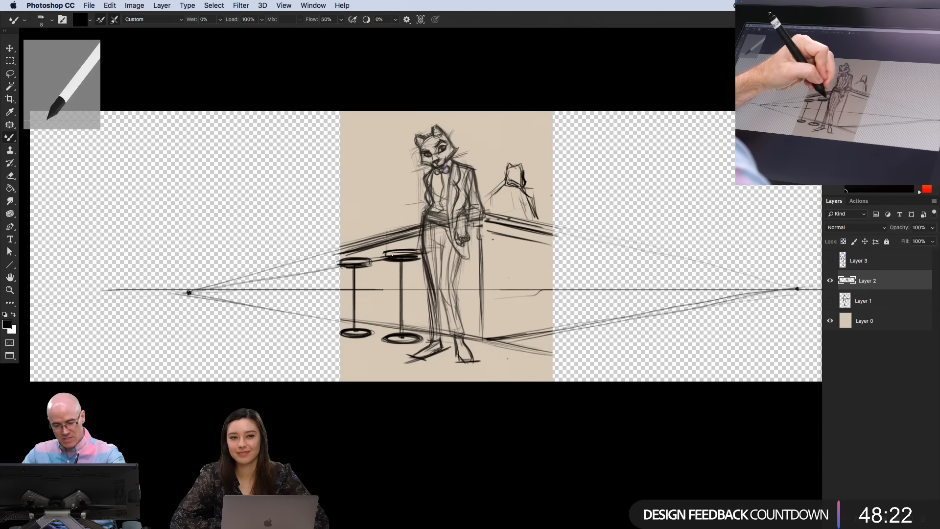
drag(383, 251, 354, 258)
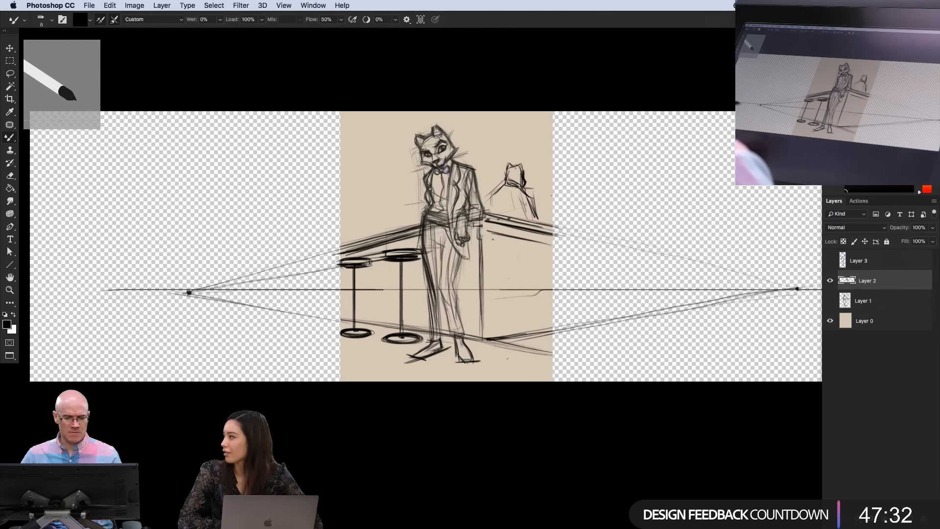
Redraw the background figure with lower, rounded shoulders and a new arm line, and erase its cat head and old shoulder lines
super+click(347, 289)
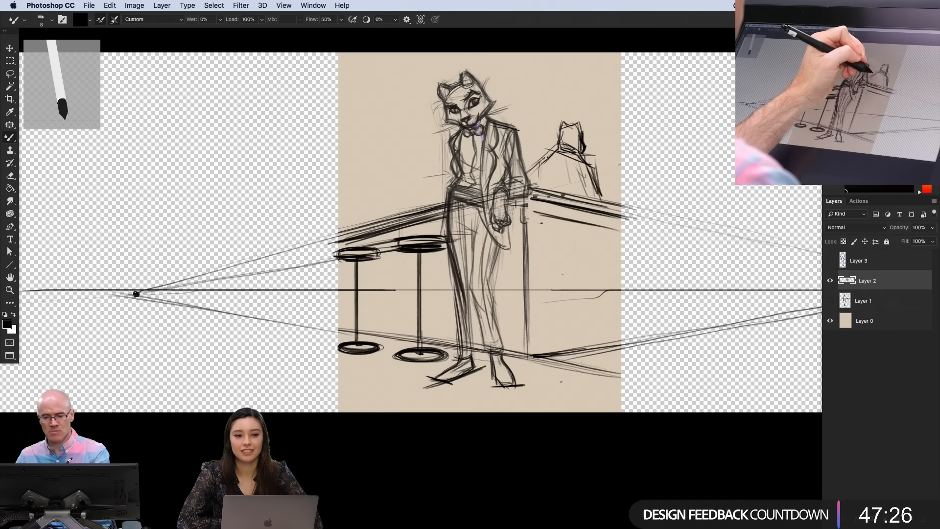
drag(562, 158, 587, 195)
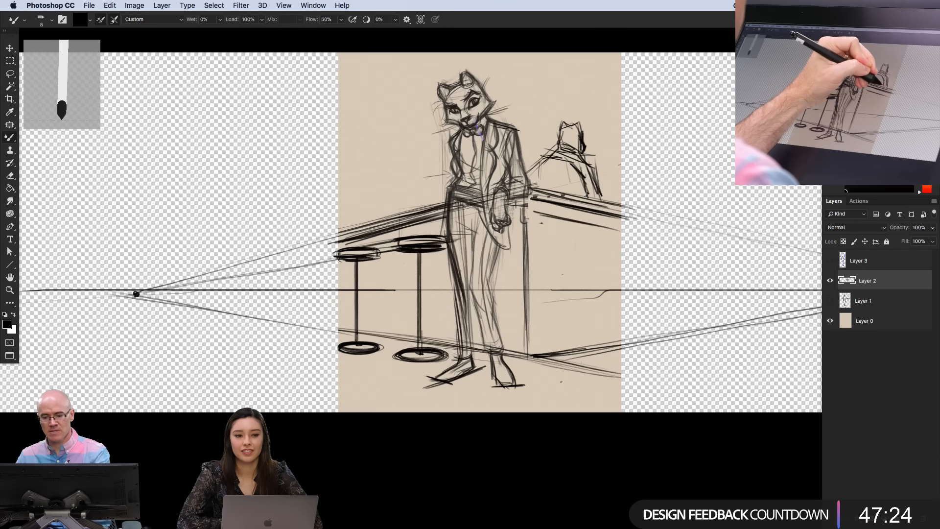
mouse_move(567, 164)
mouse_down()
mouse_move(603, 171)
mouse_move(598, 188)
mouse_move(587, 166)
mouse_move(600, 195)
mouse_move(584, 147)
mouse_move(569, 133)
mouse_move(582, 126)
mouse_move(575, 140)
mouse_move(546, 147)
mouse_move(589, 156)
mouse_move(542, 147)
mouse_move(572, 156)
mouse_move(580, 145)
mouse_move(568, 123)
mouse_up()
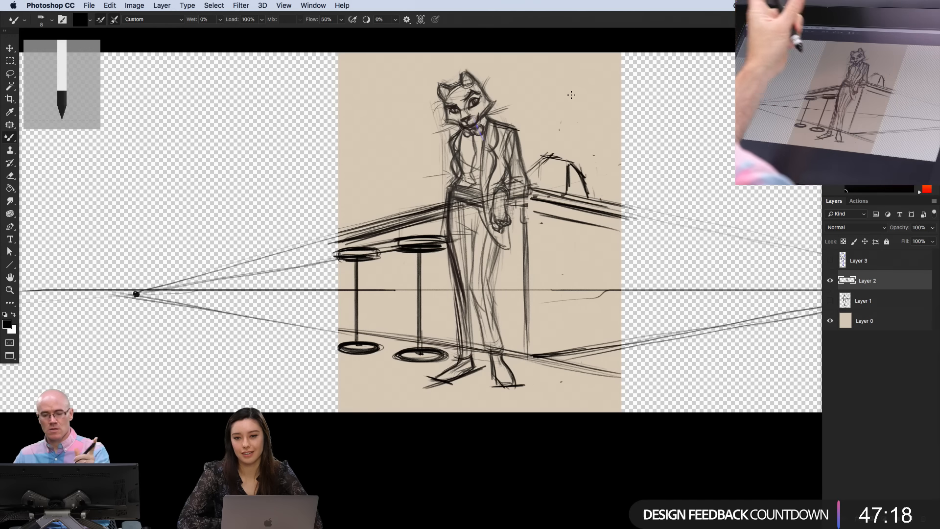
key(super+minus)
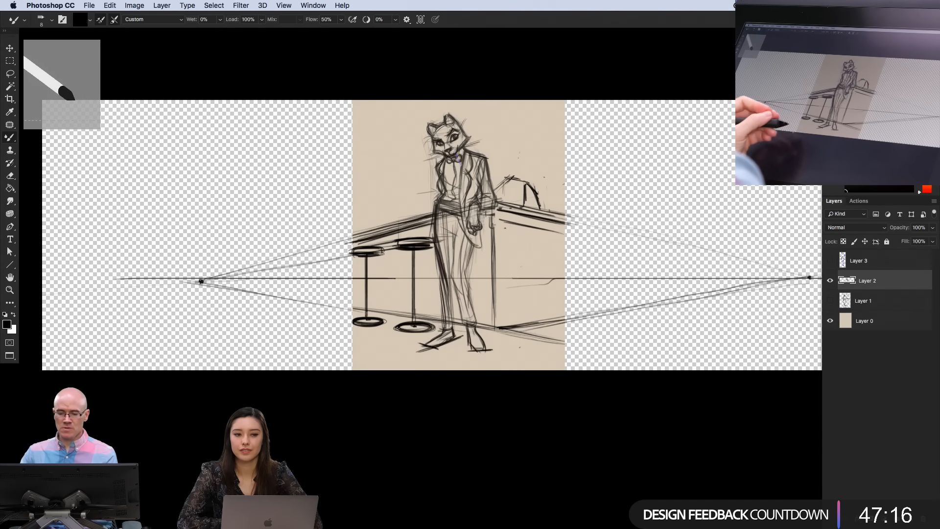
Mark both vanishing points on the horizon line with darker dots and short vertical strokes
key(super+minus)
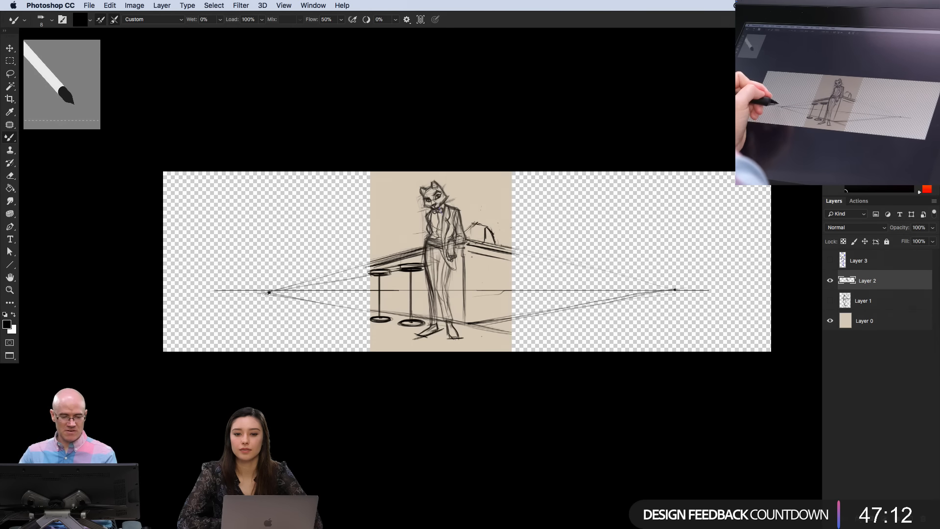
drag(261, 290, 274, 291)
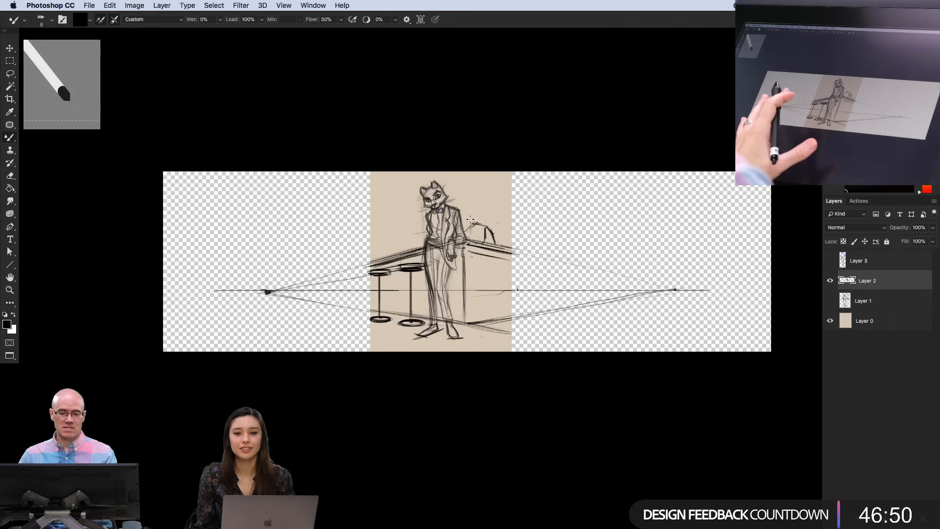
drag(263, 291, 269, 292)
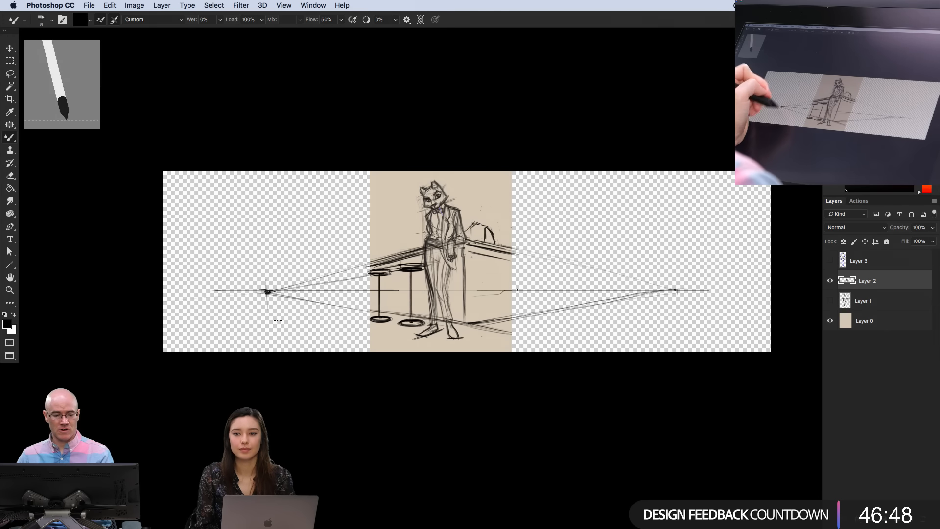
drag(674, 285, 676, 308)
drag(266, 279, 267, 307)
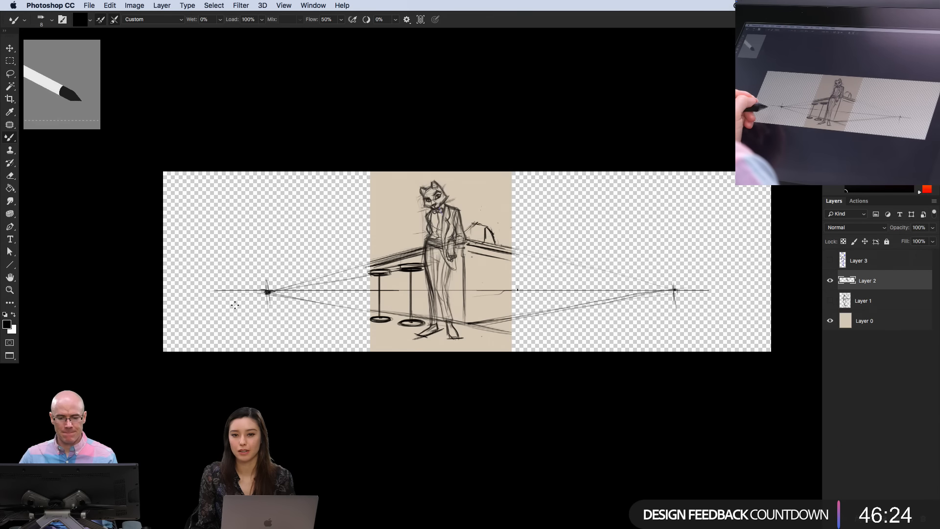
Darken the outer jacket sleeve of the cat-headed figure and reinforce the bar counter's top edges on both sides of the figure
key(super+plus)
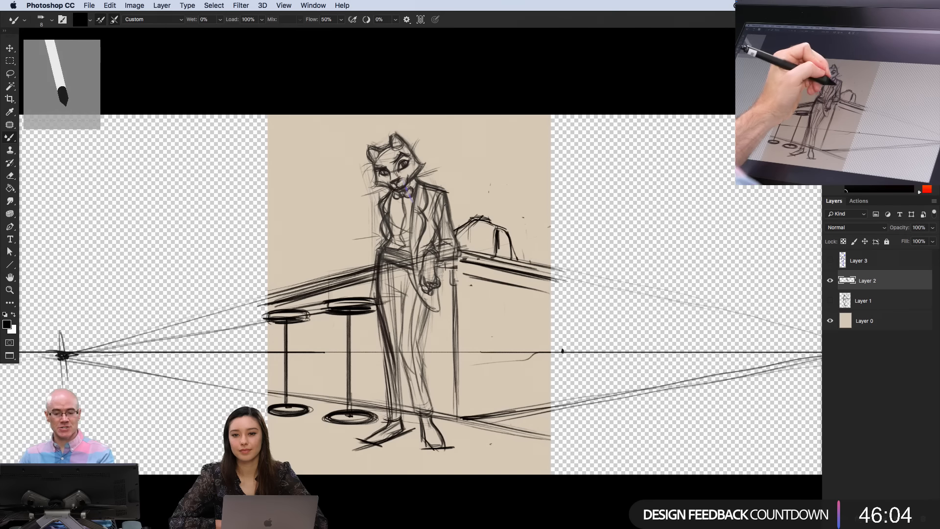
drag(446, 195, 455, 257)
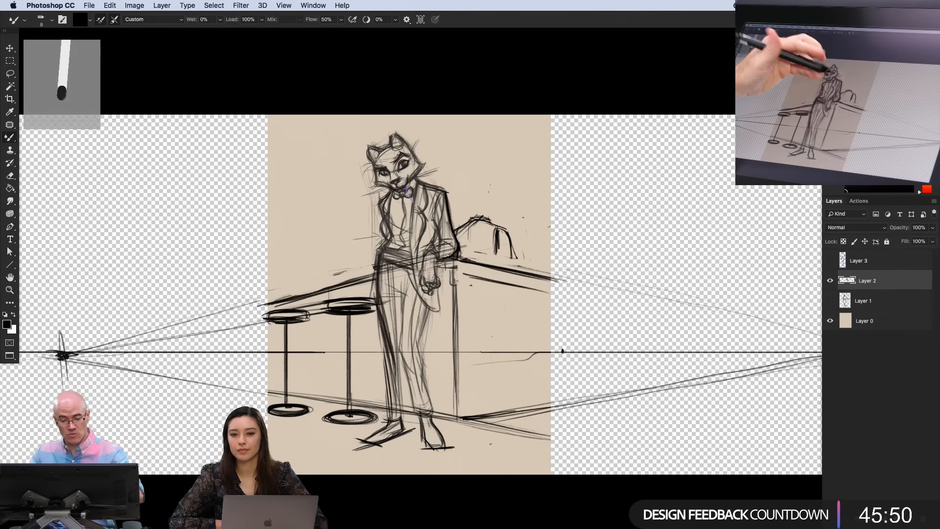
drag(375, 274, 284, 296)
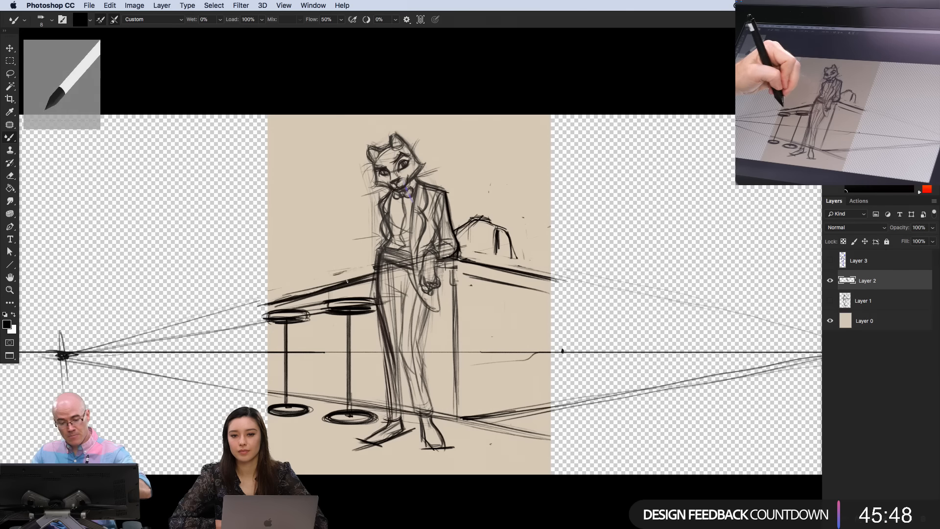
drag(348, 283, 269, 301)
drag(357, 285, 272, 307)
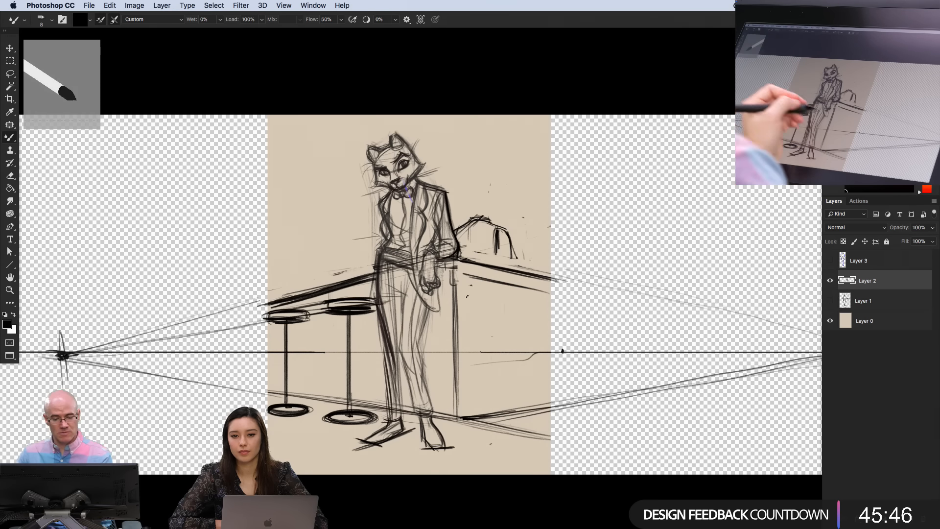
mouse_move(460, 274)
mouse_down()
mouse_move(528, 288)
mouse_move(512, 282)
mouse_up()
drag(458, 268, 549, 293)
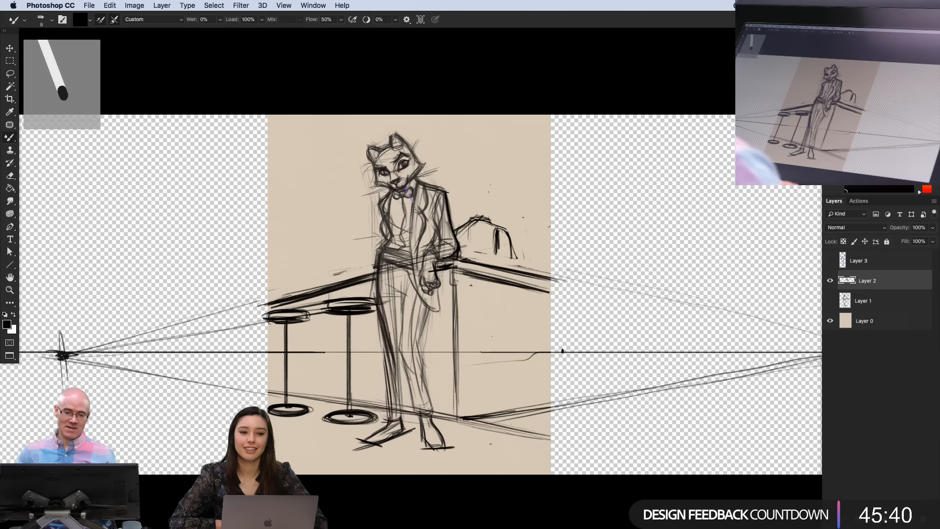
Darken the figure's trousers with bolder leg contours, cuffs, crotch folds and waistband lines
mouse_move(429, 304)
mouse_down()
mouse_move(415, 368)
mouse_move(414, 347)
mouse_move(422, 365)
mouse_up()
mouse_move(433, 412)
mouse_down()
mouse_move(433, 419)
mouse_move(417, 414)
mouse_up()
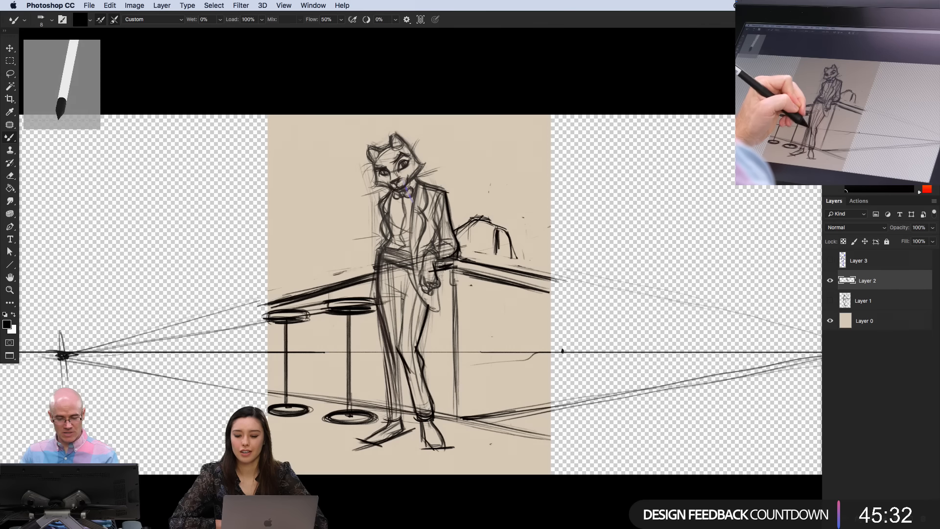
drag(400, 295, 396, 346)
mouse_move(411, 277)
mouse_down()
mouse_move(388, 298)
mouse_move(389, 273)
mouse_move(400, 266)
mouse_move(376, 265)
mouse_move(415, 254)
mouse_up()
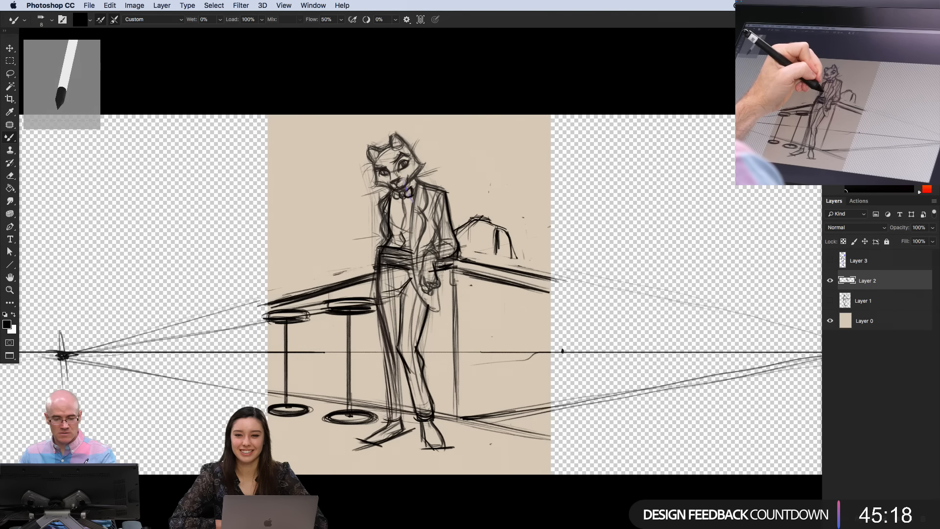
Strengthen the figure's jacket lapel and the torso and hip outline, and sketch a bent forearm with a cocktail glass beside the waist
drag(417, 184, 410, 228)
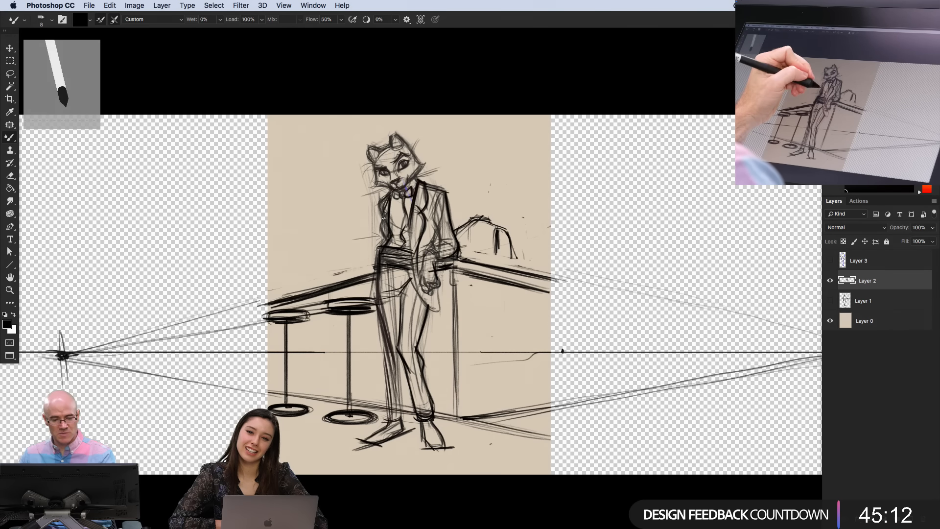
drag(384, 201, 377, 300)
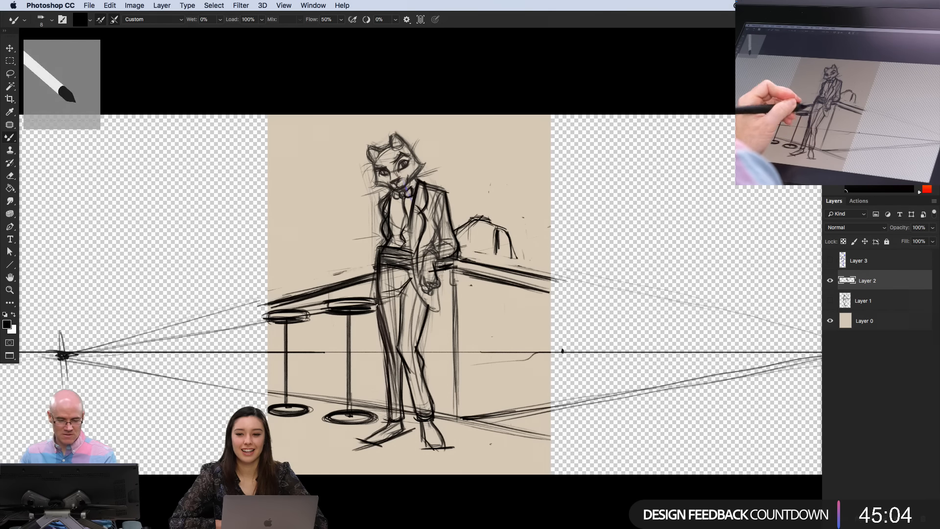
drag(379, 273, 380, 299)
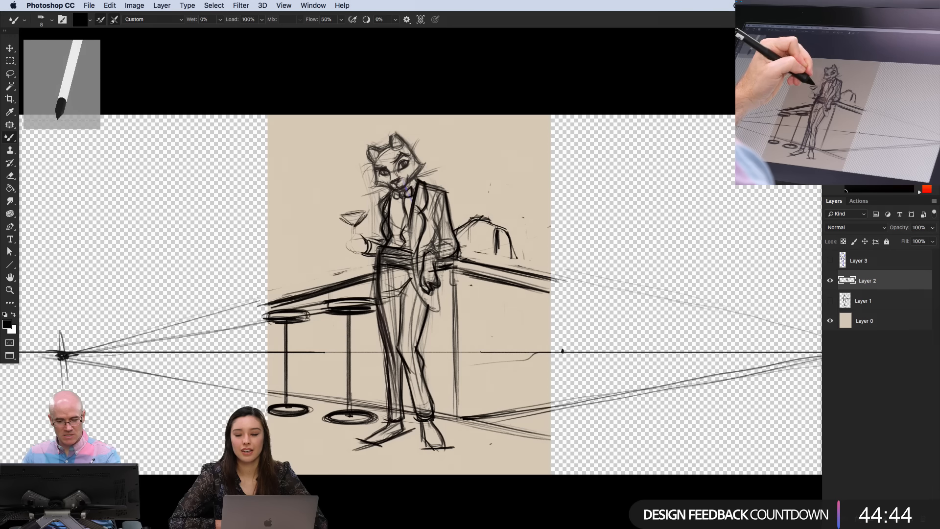
Sketch the hand gripping the martini glass and define the outline of the character's foot nearer the bar's corner
mouse_move(364, 215)
mouse_down()
mouse_move(342, 218)
mouse_move(365, 215)
mouse_move(354, 241)
mouse_move(360, 233)
mouse_up()
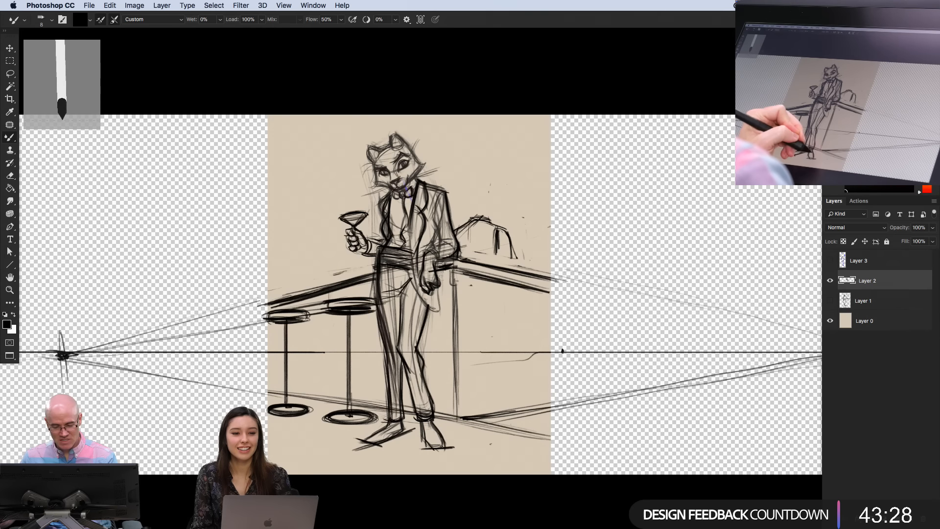
drag(444, 444, 429, 449)
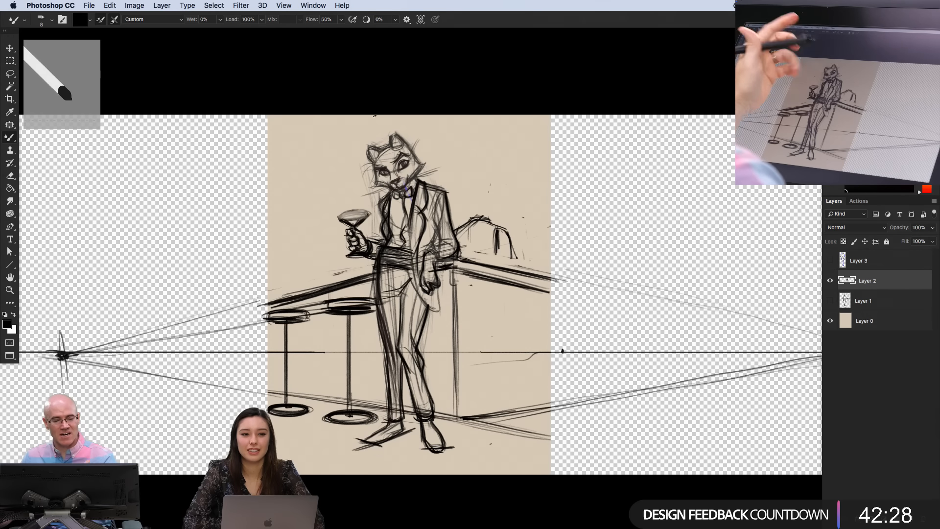
Sketch a cocktail pick with olives sticking out of the martini glass
super+click(359, 198)
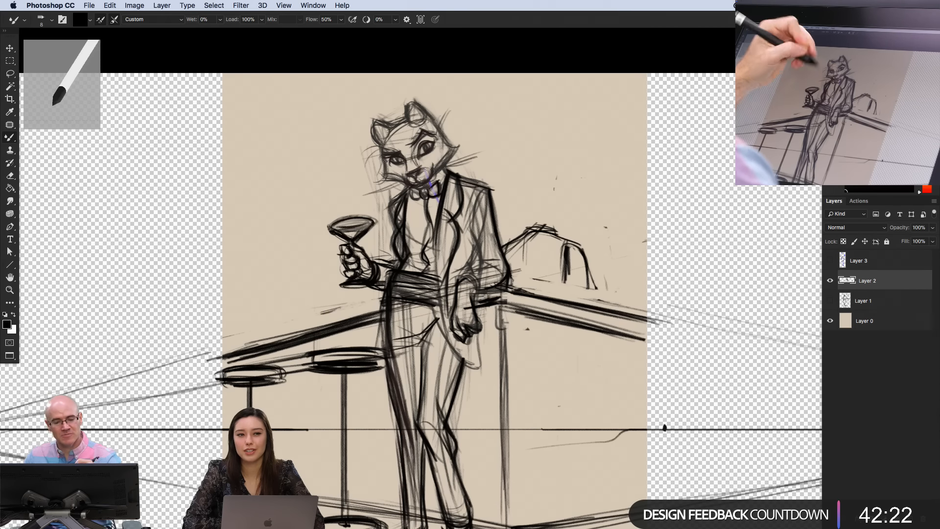
mouse_move(329, 221)
mouse_down()
mouse_move(318, 203)
mouse_move(324, 214)
mouse_up()
drag(321, 207, 315, 200)
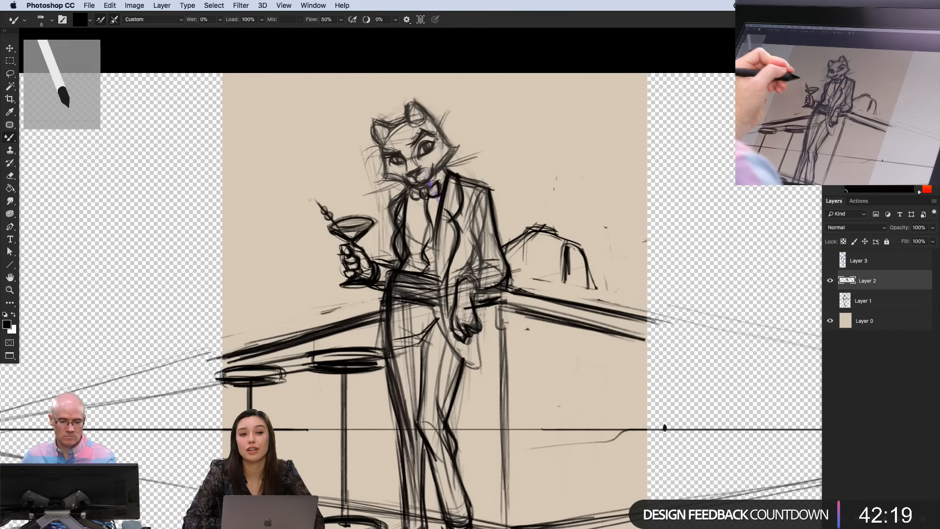
alt+click(311, 307)
drag(172, 327, 175, 278)
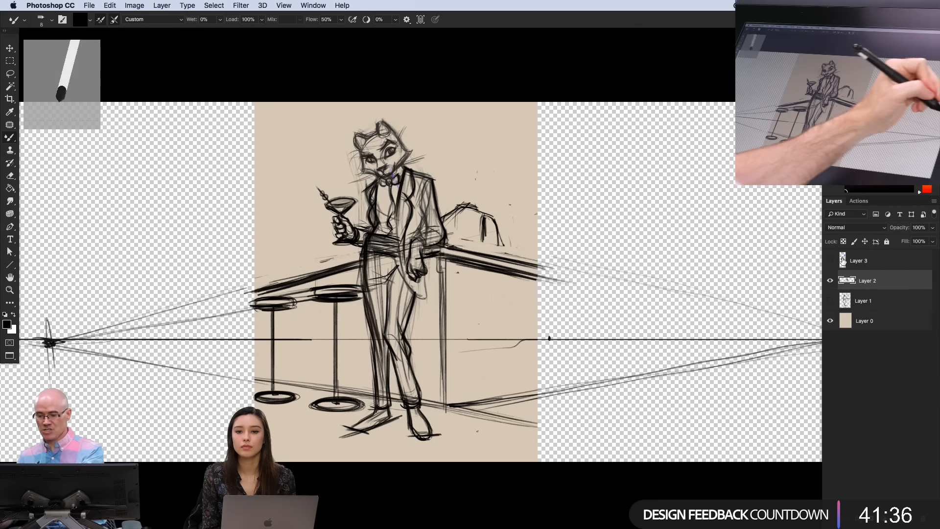
Lower the opacity of Layer 2 to 34% and add a new layer above the sketch
click(900, 224)
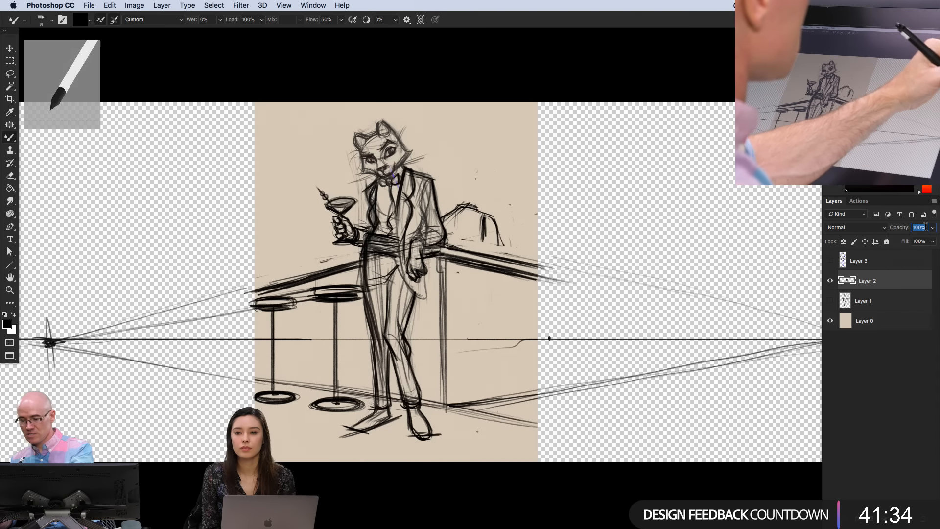
click(932, 227)
drag(934, 240, 904, 241)
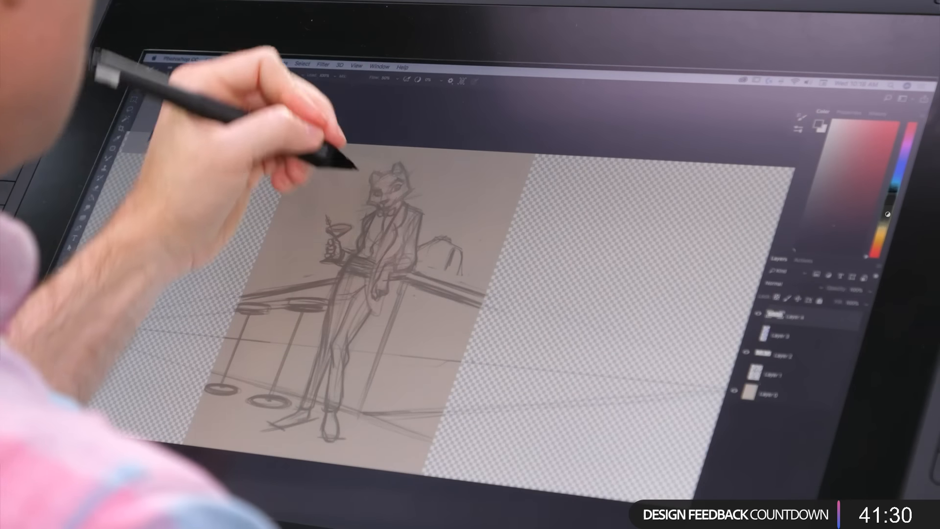
Draw the simplified outer silhouette around the character's head, back, torso and legs, with an inner leg line
mouse_move(360, 181)
mouse_down()
mouse_move(420, 158)
mouse_move(370, 319)
mouse_up()
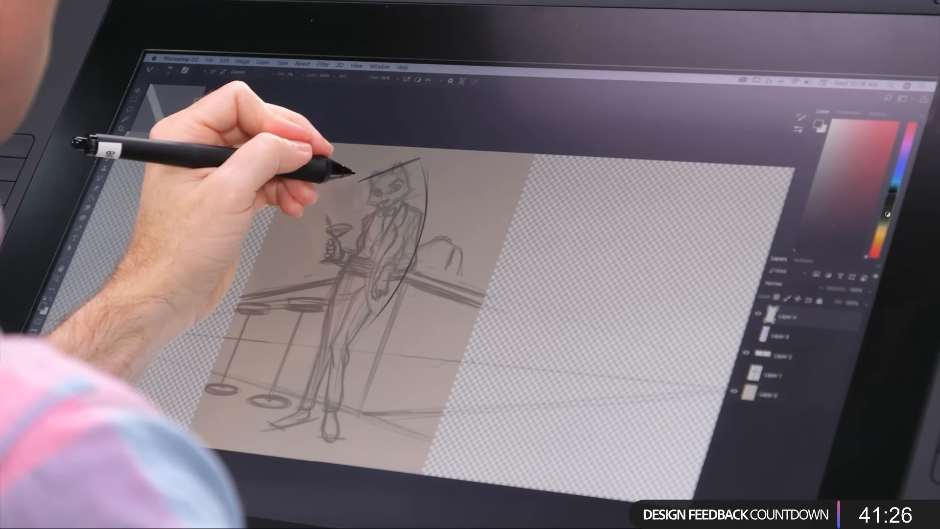
mouse_move(360, 181)
mouse_down()
mouse_move(355, 232)
mouse_move(349, 223)
mouse_move(336, 299)
mouse_up()
drag(339, 349, 333, 413)
drag(325, 310, 309, 350)
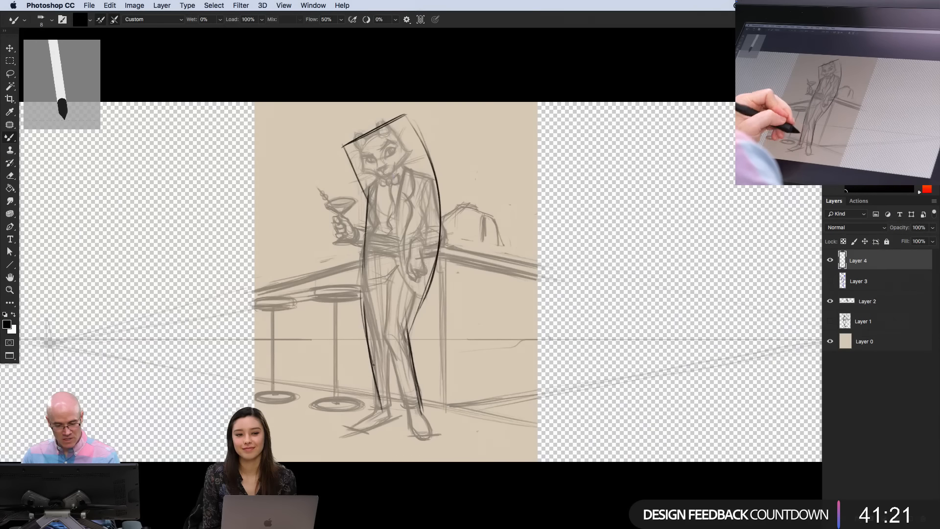
drag(373, 365, 376, 417)
drag(383, 353, 383, 416)
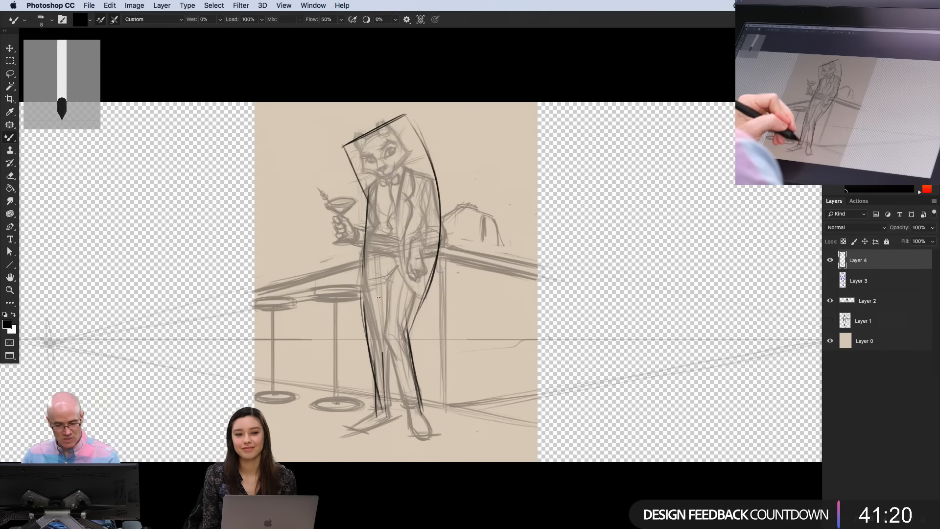
Draw the character's underlying gesture over the faded sketch: leg, hip and spine lines, a circle for the head, shoulders and arms
drag(379, 259, 380, 351)
mouse_move(377, 293)
mouse_down()
mouse_move(378, 350)
mouse_move(376, 261)
mouse_move(411, 270)
mouse_move(370, 260)
mouse_move(399, 223)
mouse_up()
mouse_move(385, 261)
mouse_down()
mouse_move(398, 225)
mouse_move(386, 179)
mouse_up()
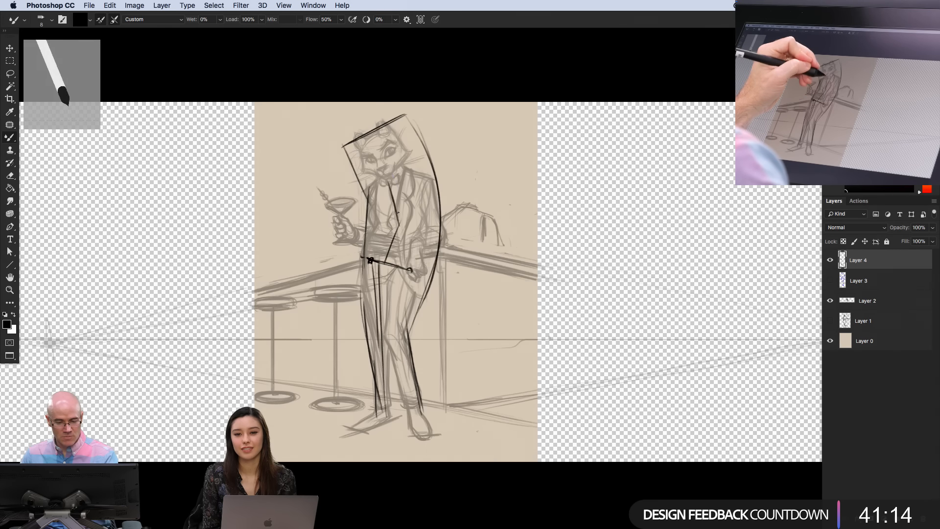
drag(400, 224, 384, 171)
drag(388, 254, 400, 222)
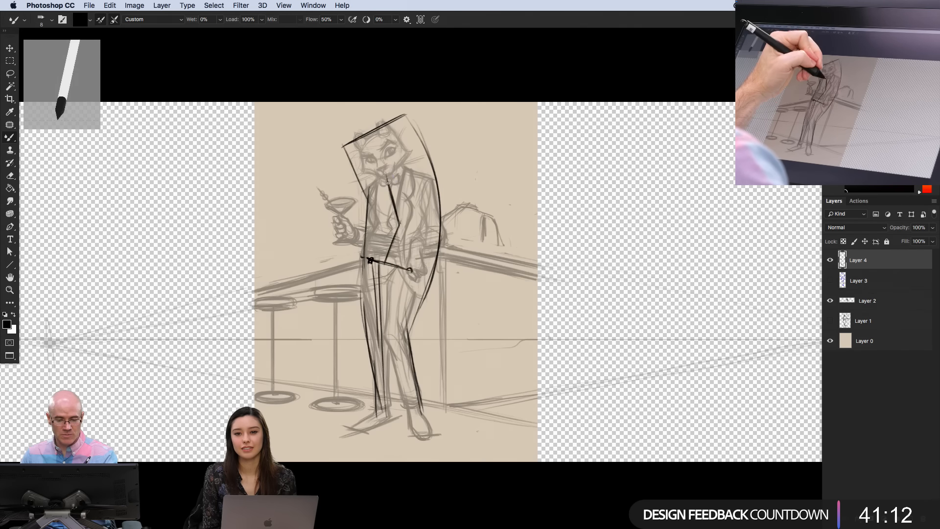
mouse_move(376, 136)
mouse_down()
mouse_move(387, 173)
mouse_move(370, 131)
mouse_move(365, 169)
mouse_move(447, 240)
mouse_move(415, 245)
mouse_move(420, 277)
mouse_up()
drag(364, 239, 340, 230)
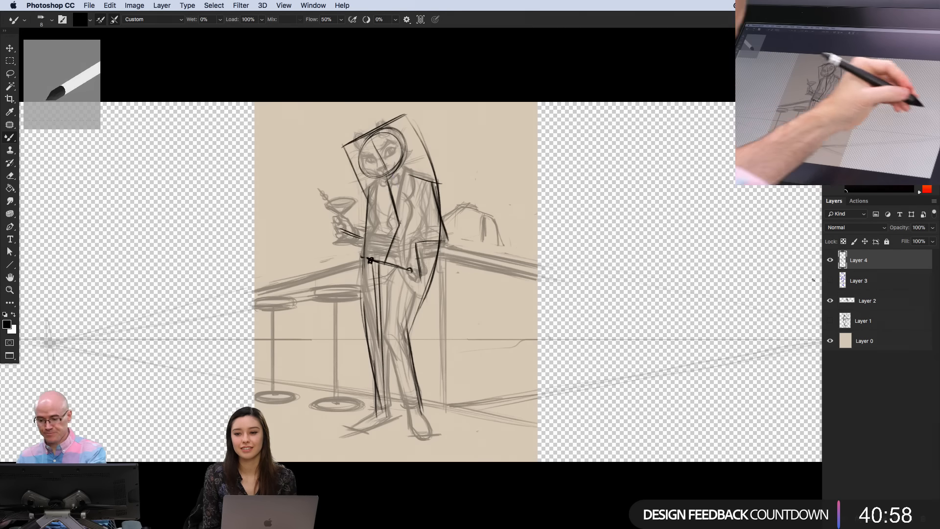
Hide Layer 4 and set the opacity of Layer 2 back to 100%
click(830, 260)
click(881, 301)
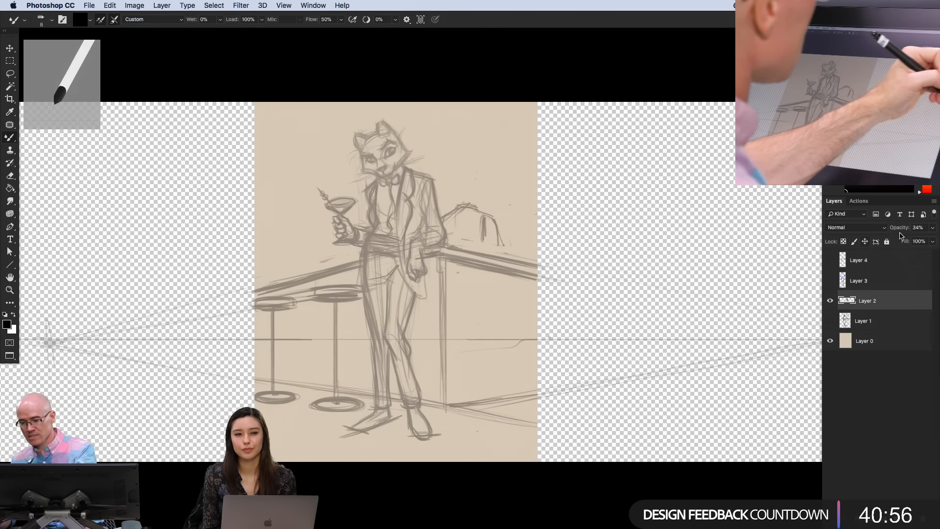
click(916, 227)
click(932, 228)
drag(917, 239, 935, 240)
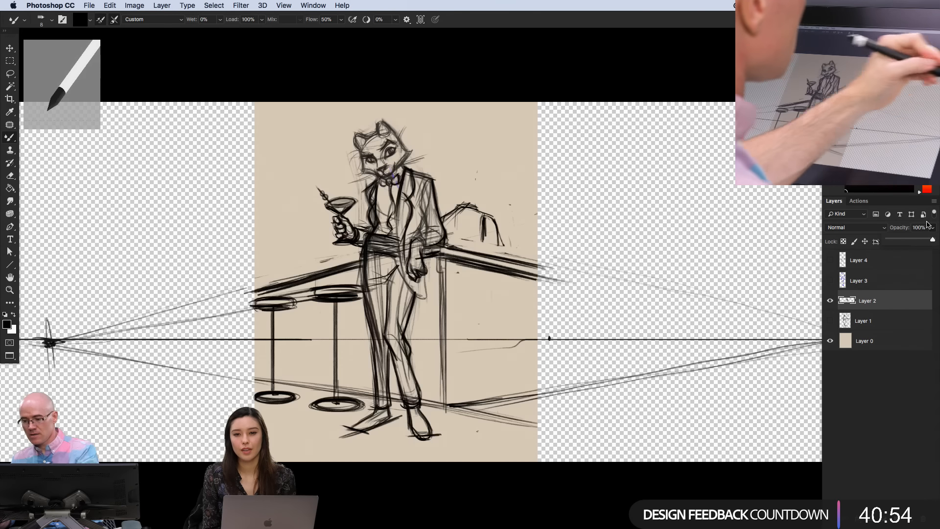
Develop the background figure behind the bar, refining its back and arm and adding a cat-eared head
click(173, 158)
drag(491, 221, 500, 257)
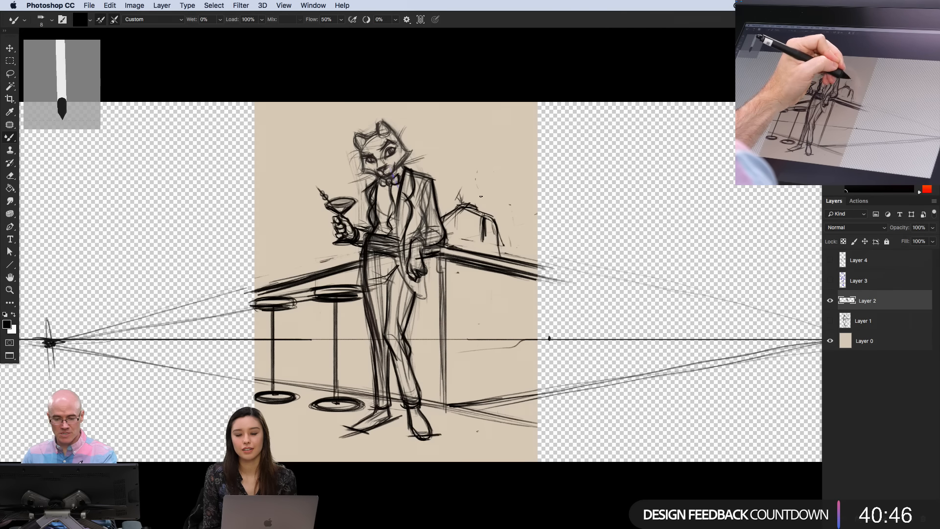
mouse_move(472, 187)
mouse_down()
mouse_move(478, 180)
mouse_move(460, 195)
mouse_move(479, 181)
mouse_move(484, 201)
mouse_up()
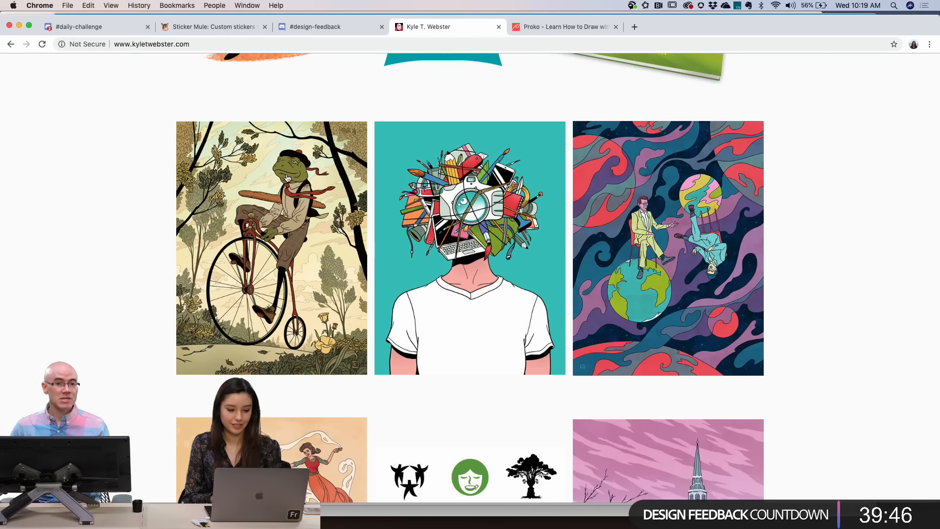
In Chrome, view enlarged versions of the bicycle-riding frog, outer-space conversation and camera-head illustrations on kyletwebster.com
click(286, 186)
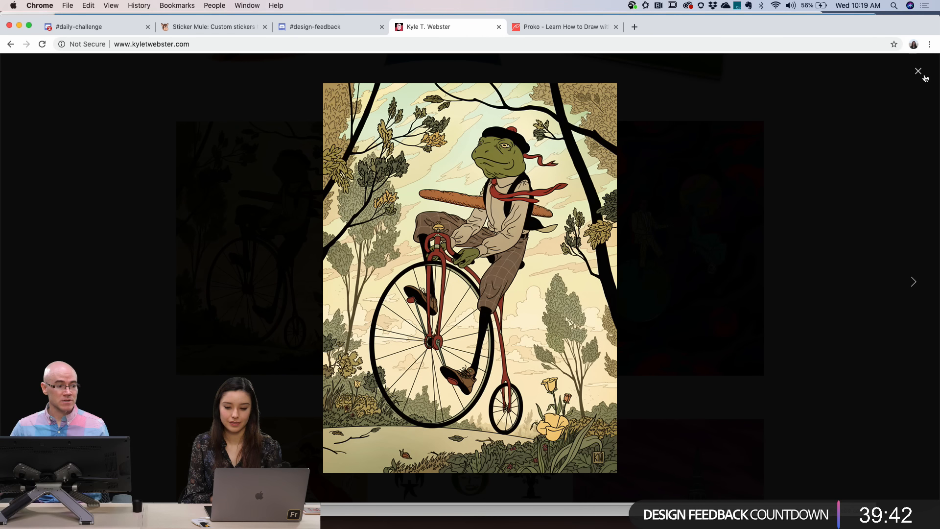
click(923, 76)
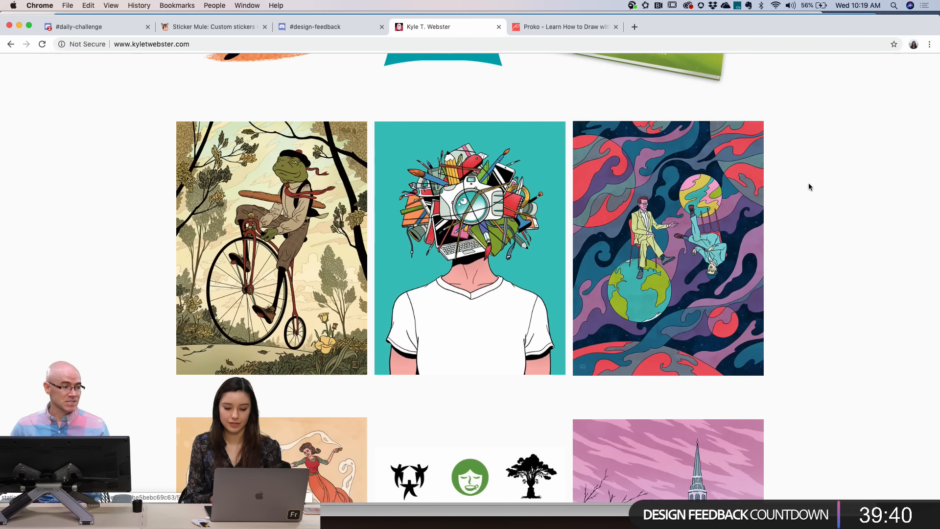
click(663, 221)
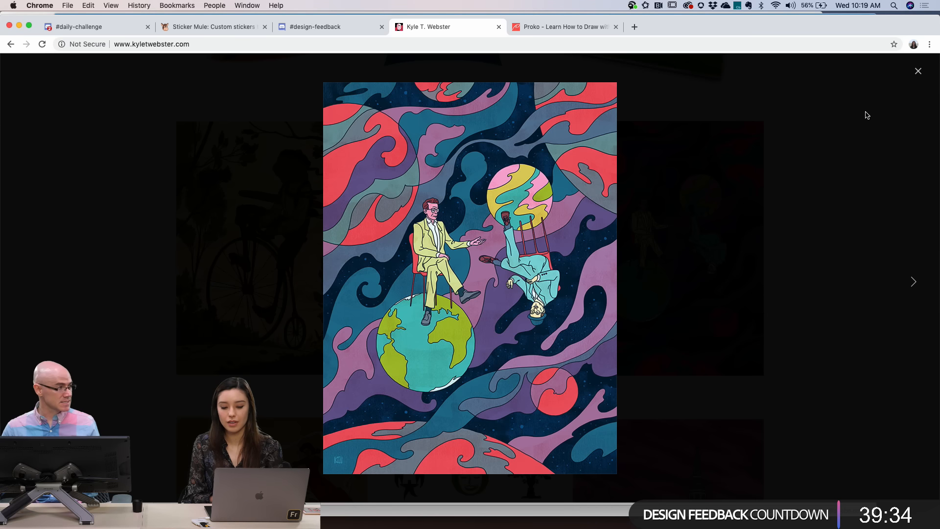
click(918, 71)
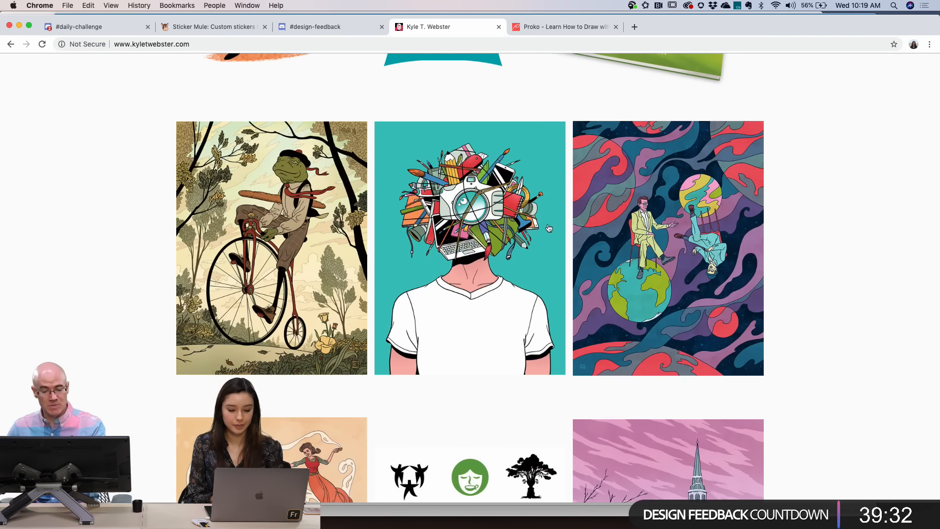
click(516, 231)
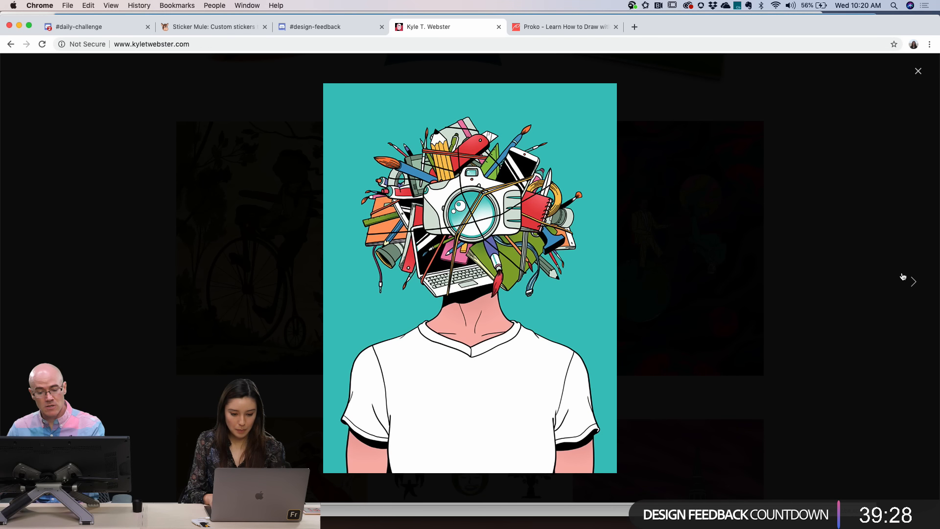
click(903, 276)
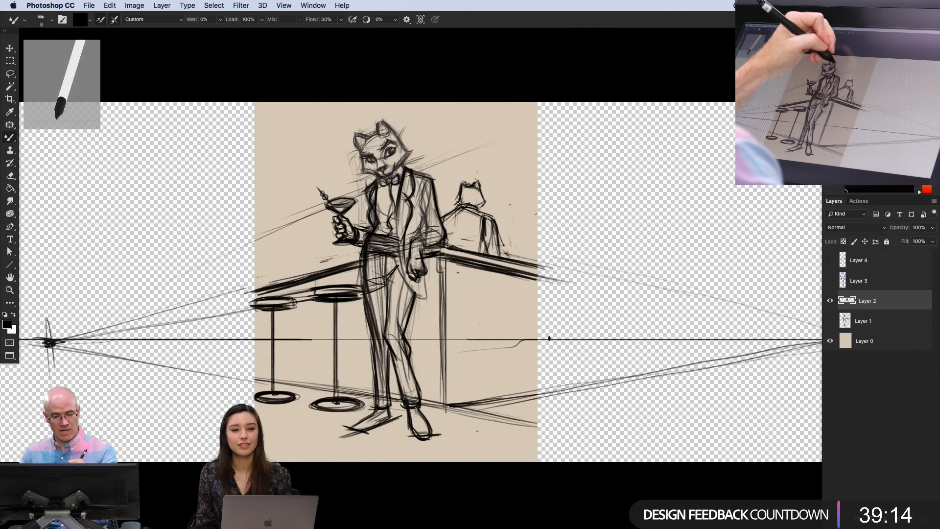
In Photoshop, sketch converging perspective lines and a small ellipse in the upper background, and darken the character's jacket tail
drag(124, 293, 354, 144)
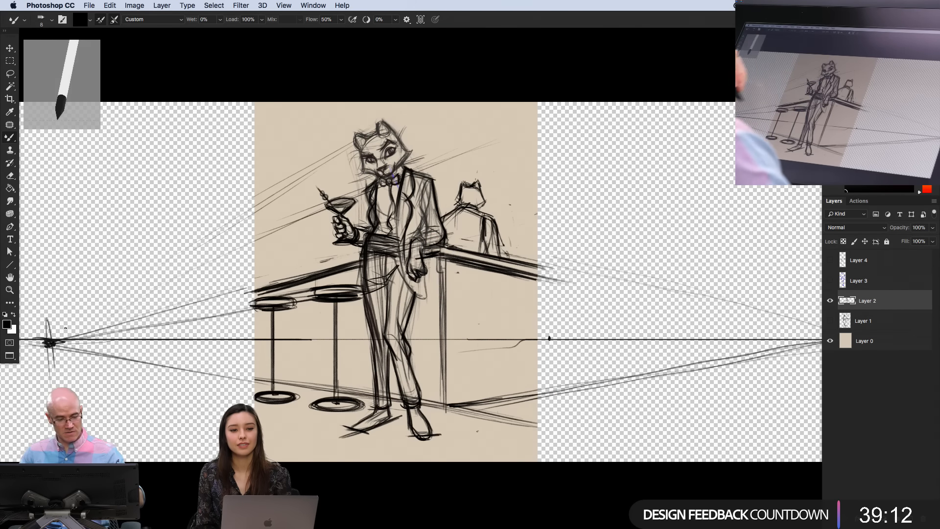
mouse_move(147, 279)
mouse_down()
mouse_move(343, 153)
mouse_move(152, 284)
mouse_up()
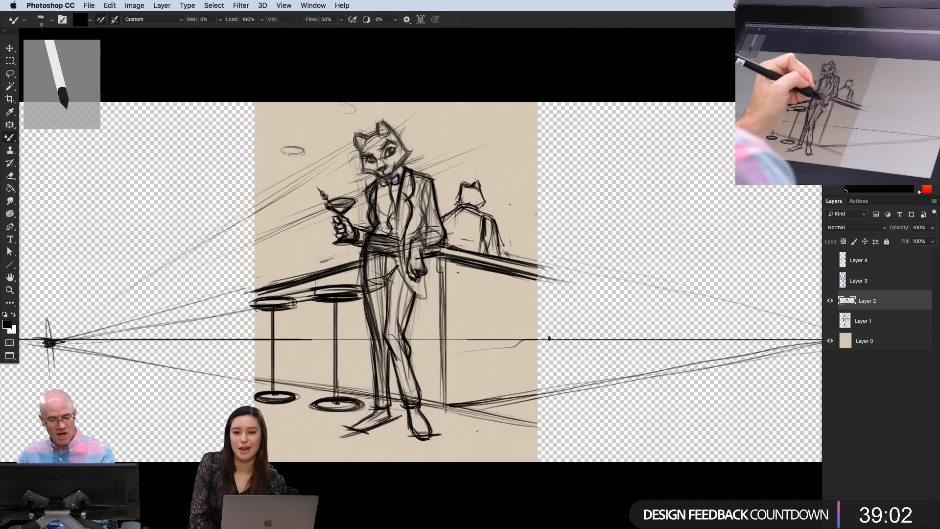
drag(397, 272, 424, 293)
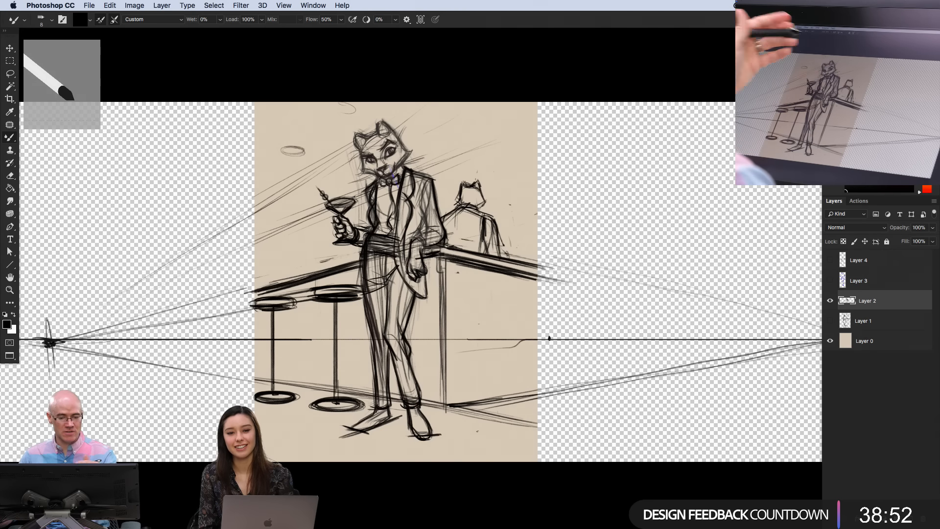
Refine the main cat character's head by strengthening the ears, cheek contours and eyes
scroll(397, 154, up, 1)
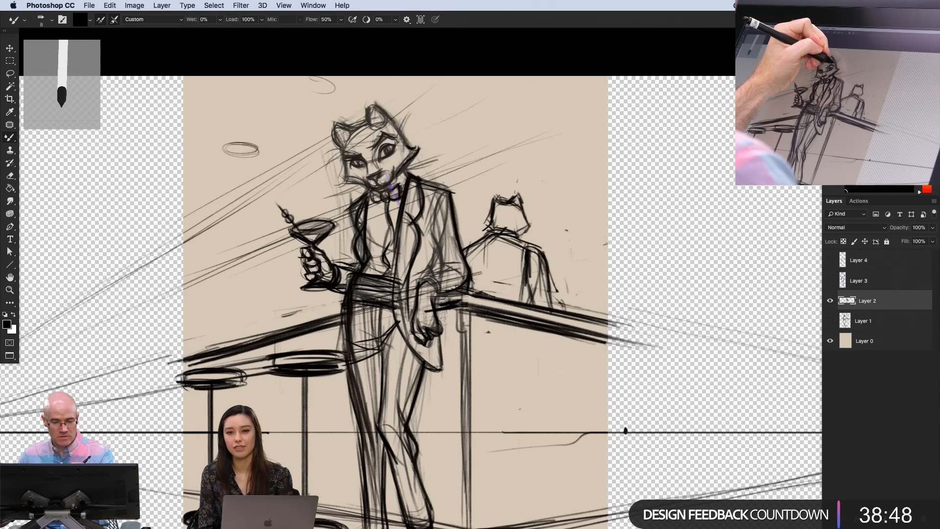
drag(389, 118, 369, 107)
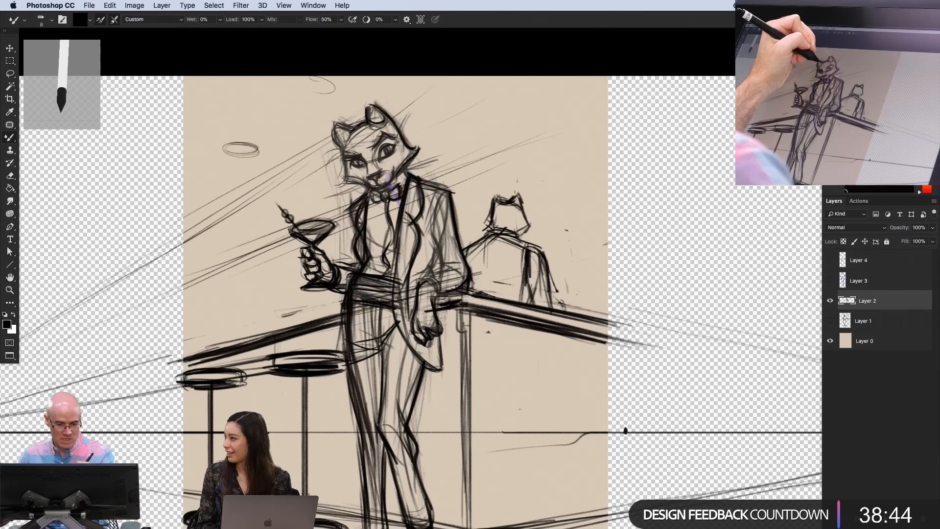
drag(336, 125, 347, 140)
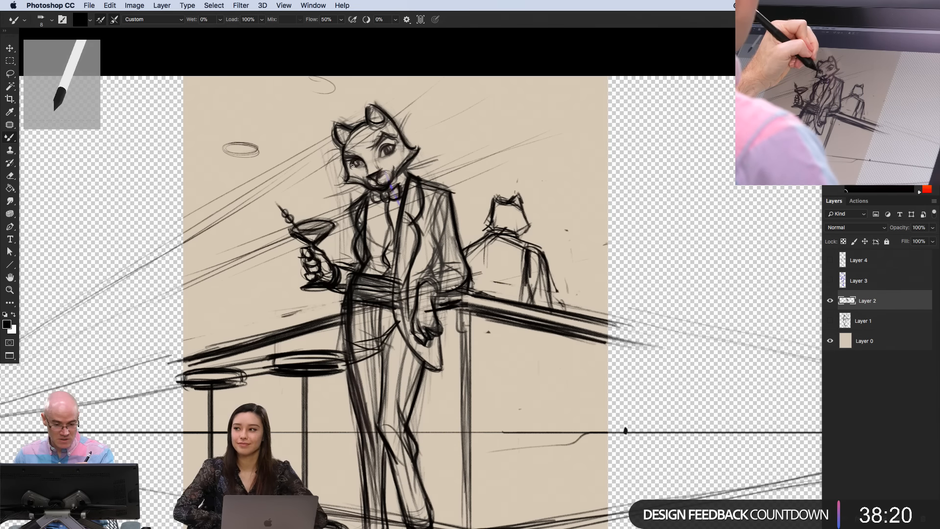
drag(353, 165, 389, 153)
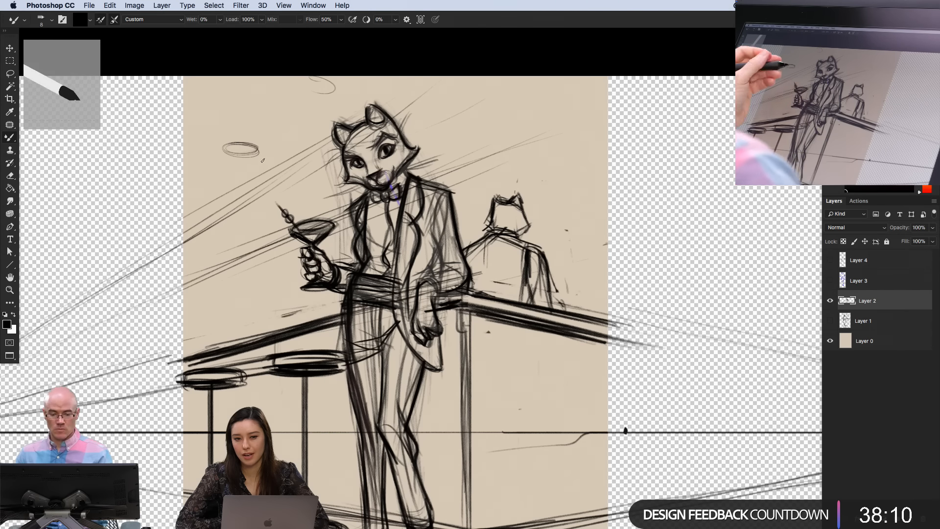
Browse the brush groups, collapse the megapack group, and open the website for getting more brushes
click(813, 52)
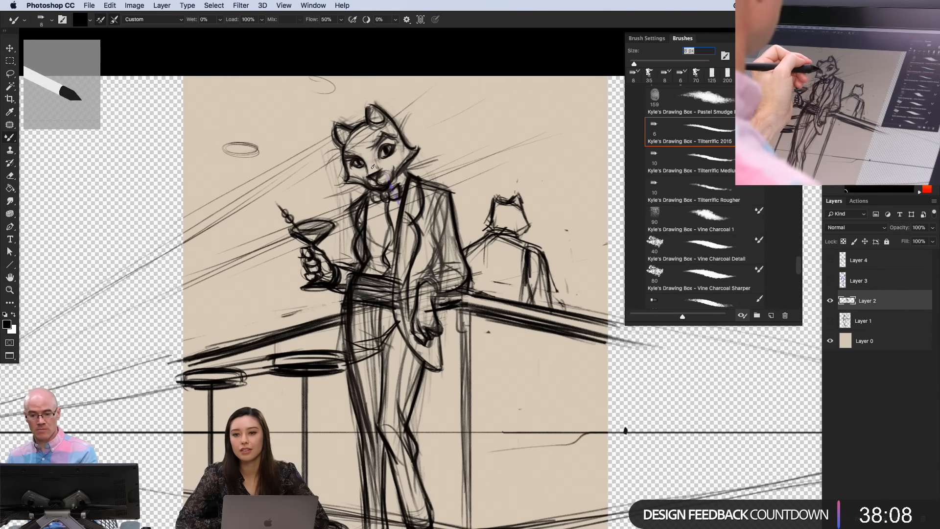
scroll(716, 105, up, 10)
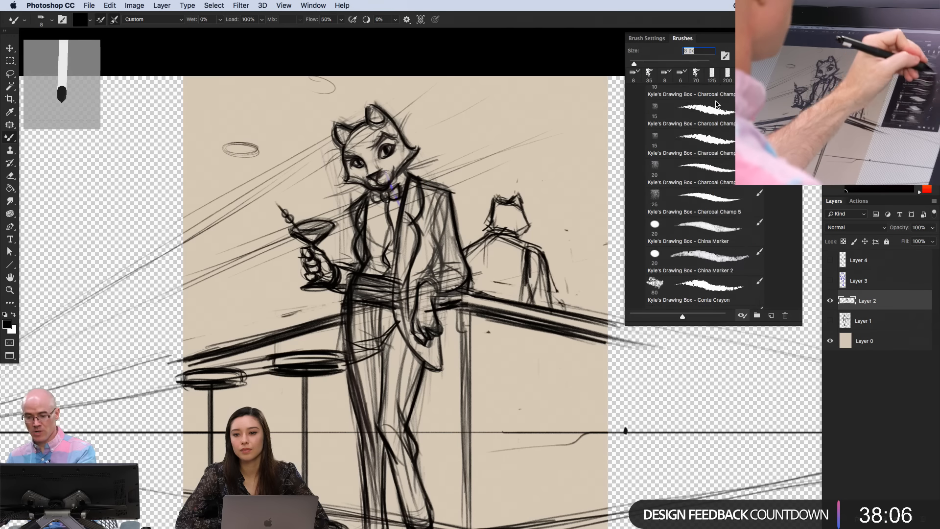
scroll(717, 104, up, 5)
click(640, 121)
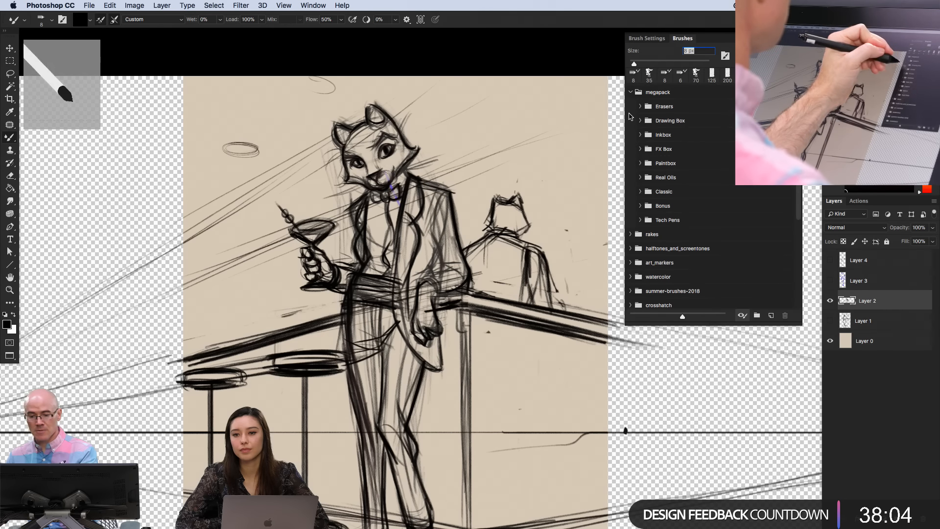
click(631, 92)
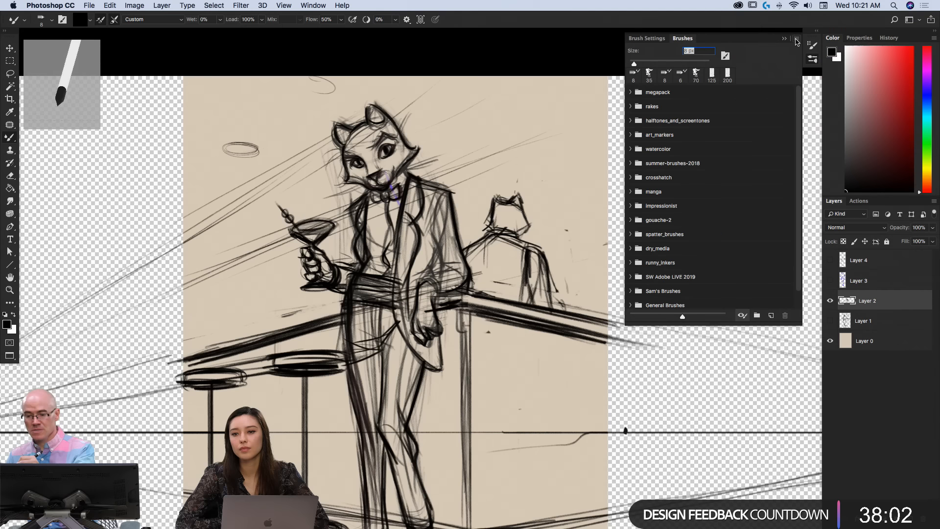
click(796, 39)
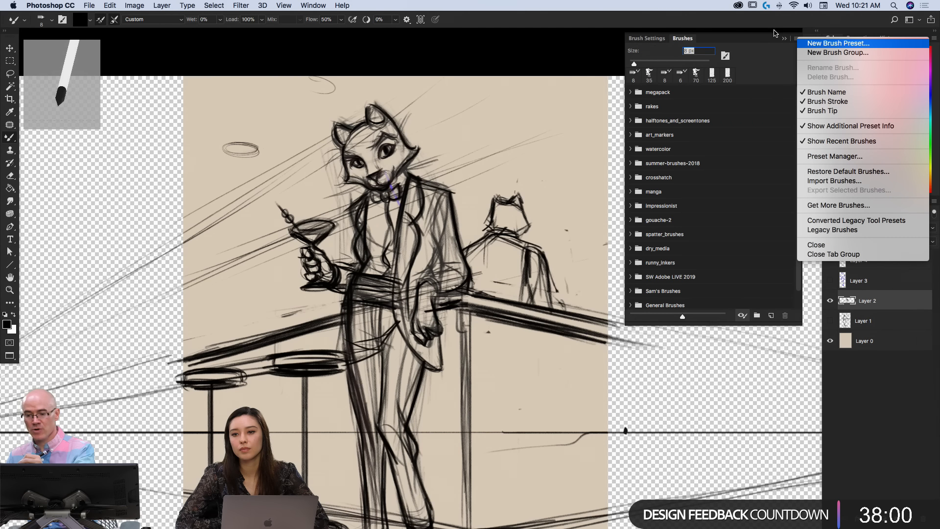
click(815, 206)
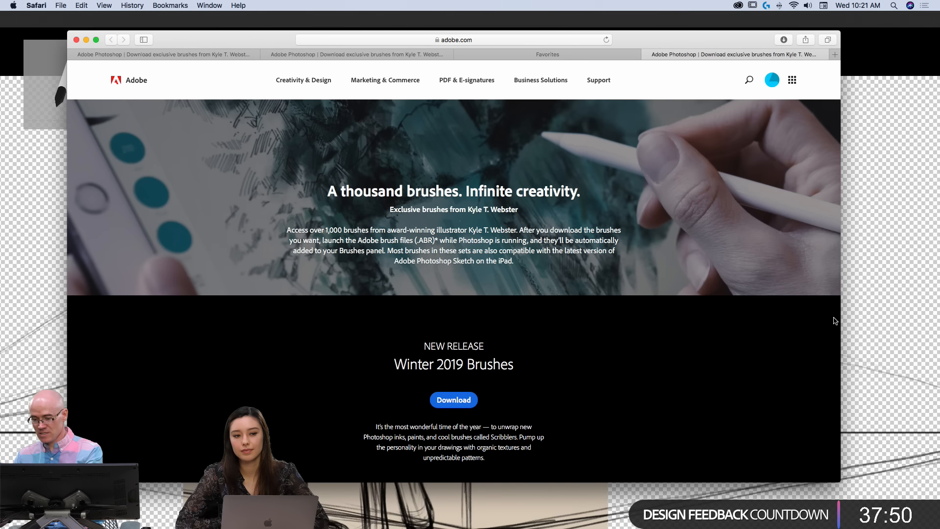
In Safari, examine the Winter 2019, Megapack, Watercolor and Dry Media brush sets on Adobe's brush download page
scroll(462, 339, down, 7)
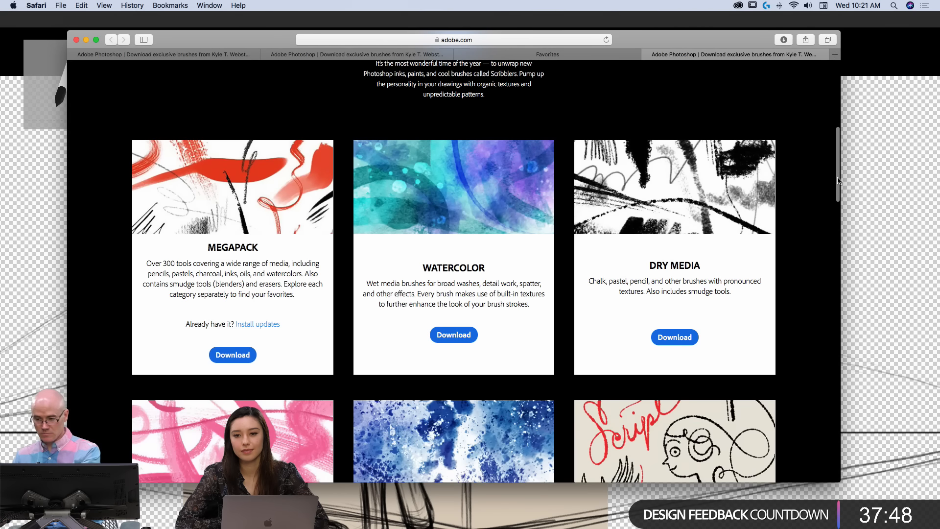
mouse_move(838, 180)
mouse_down()
mouse_move(831, 131)
mouse_move(833, 157)
mouse_up()
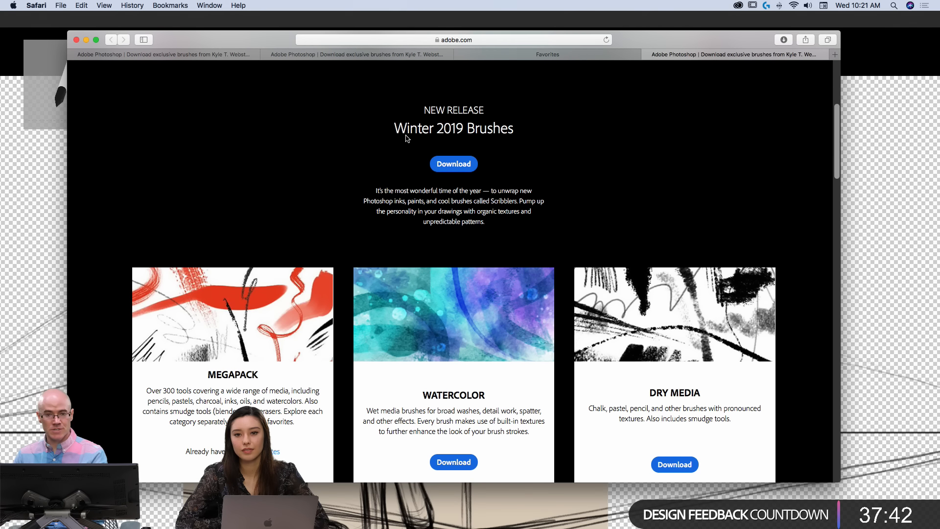
mouse_move(837, 144)
mouse_down()
mouse_move(818, 357)
mouse_move(789, 190)
mouse_up()
scroll(789, 189, up, 5)
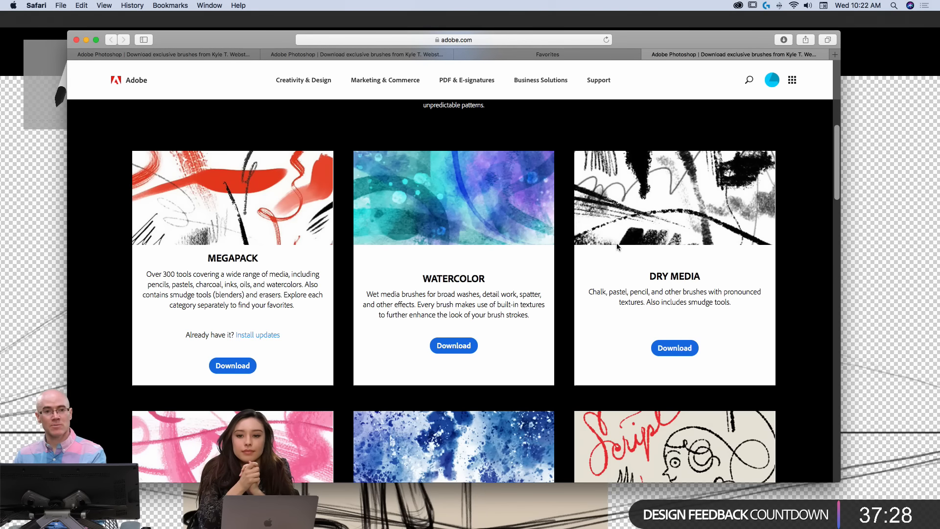
drag(837, 150, 827, 79)
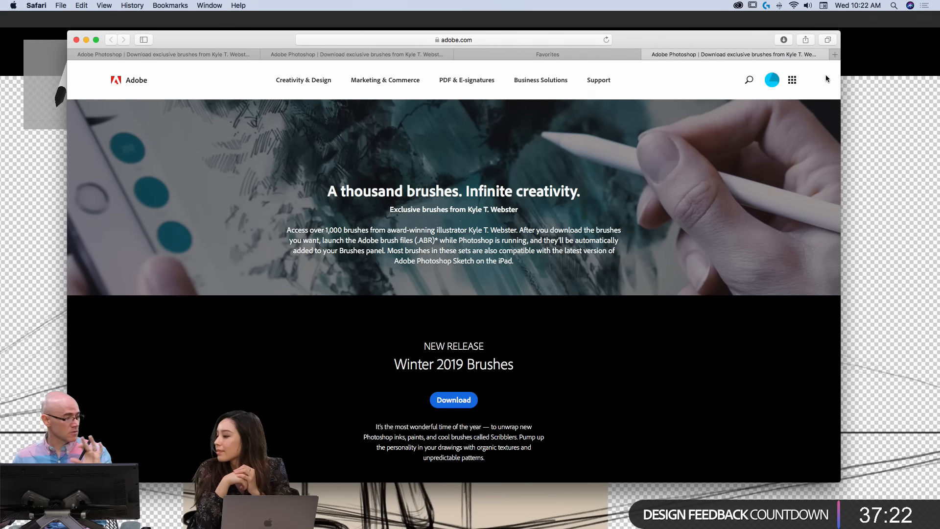
Return to the cat sketch in Photoshop and look through the available extensions and window arrangement options
click(45, 194)
key(super+minus)
drag(311, 382, 317, 323)
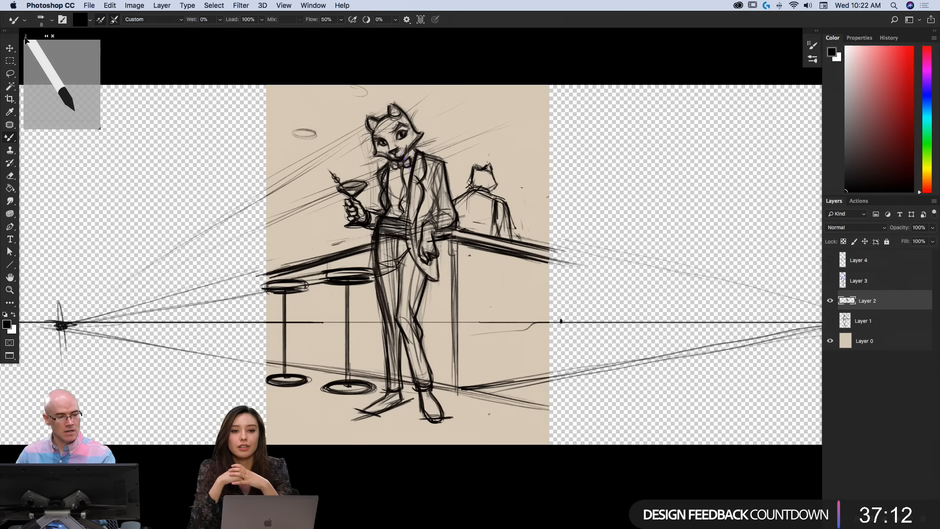
click(314, 6)
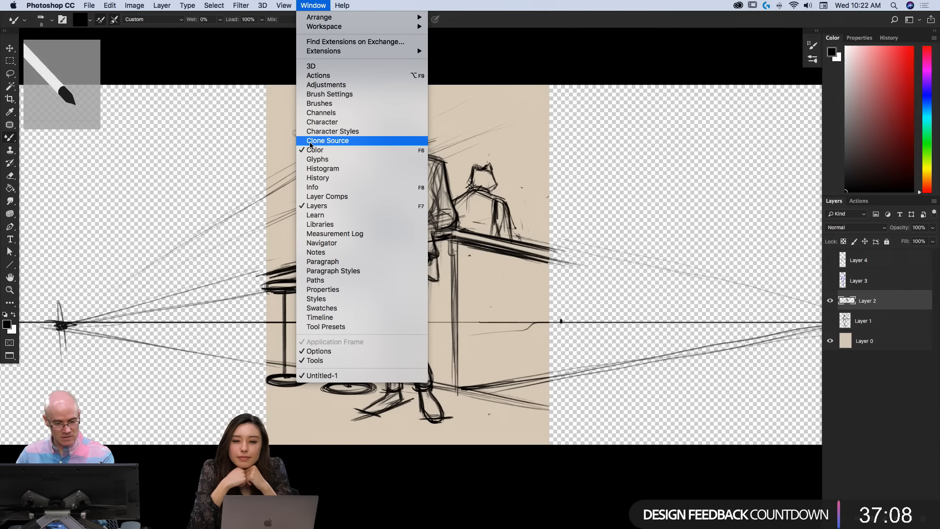
mouse_move(314, 52)
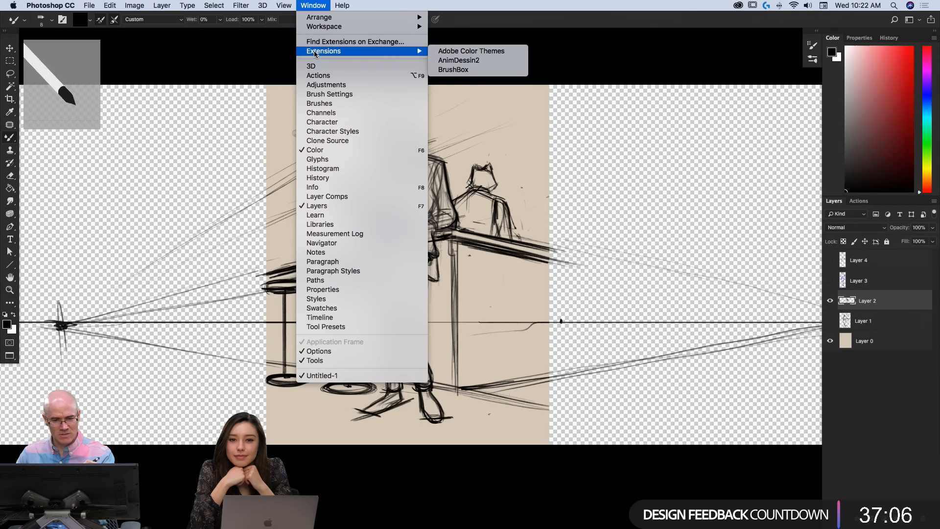
mouse_move(312, 29)
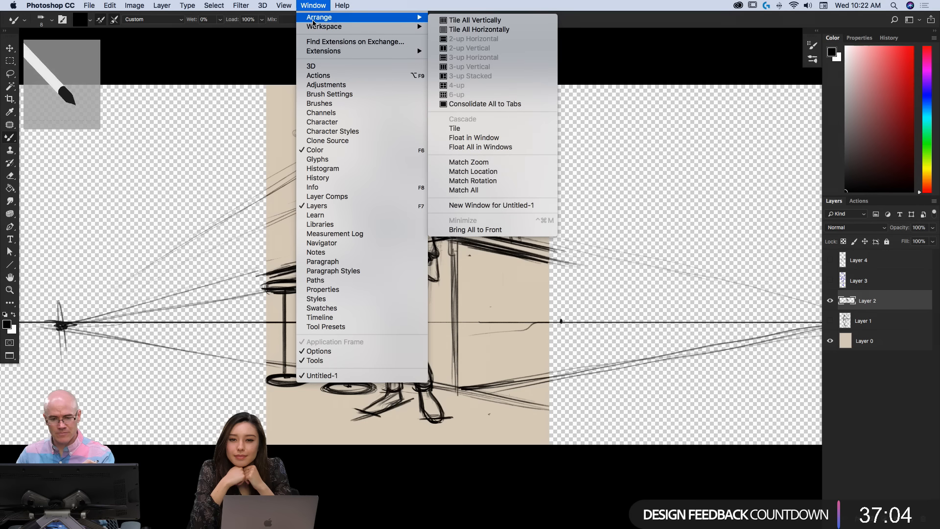
click(313, 6)
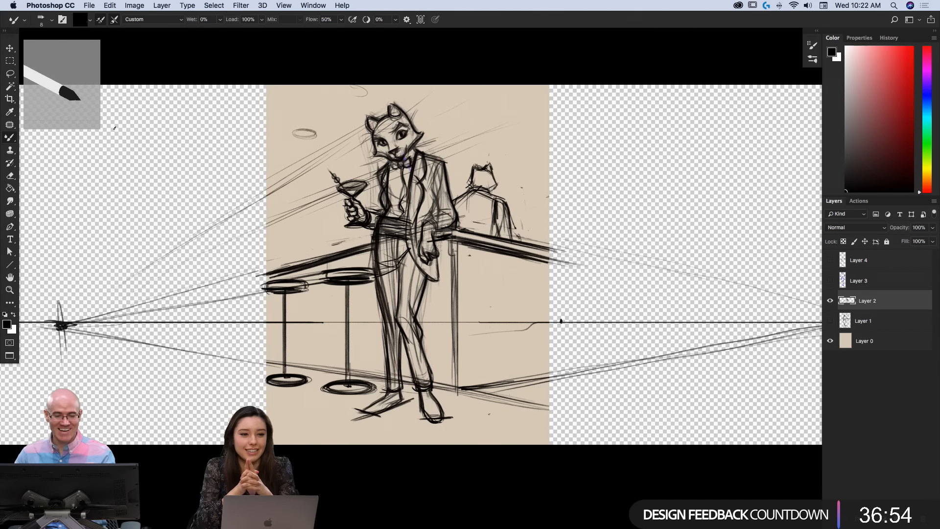
Strengthen the main cat's eyebrows, muzzle and bow tie with darker strokes
scroll(396, 125, up, 1)
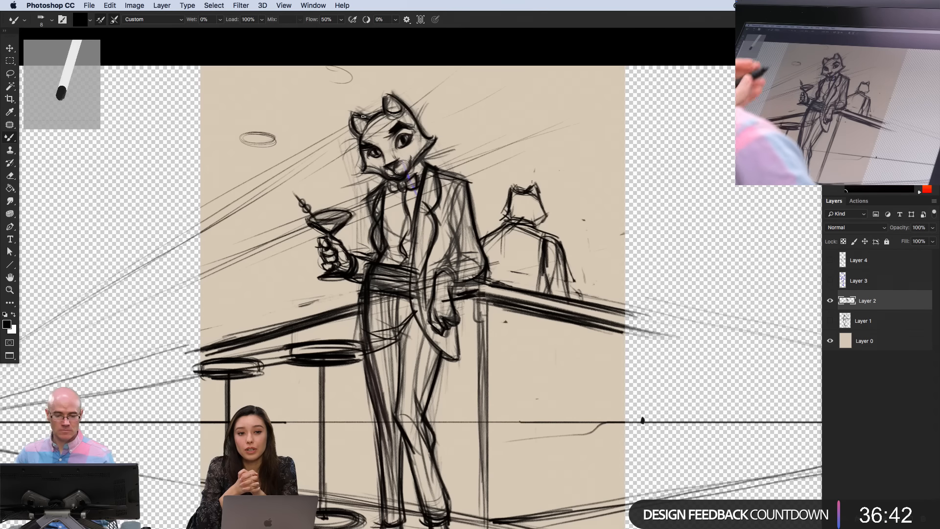
alt+click(341, 381)
drag(314, 408, 341, 320)
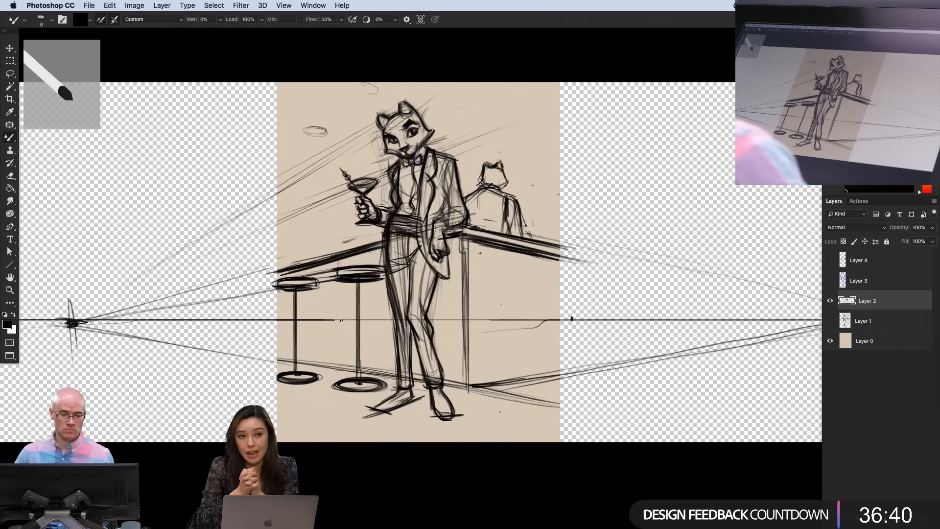
click(413, 160)
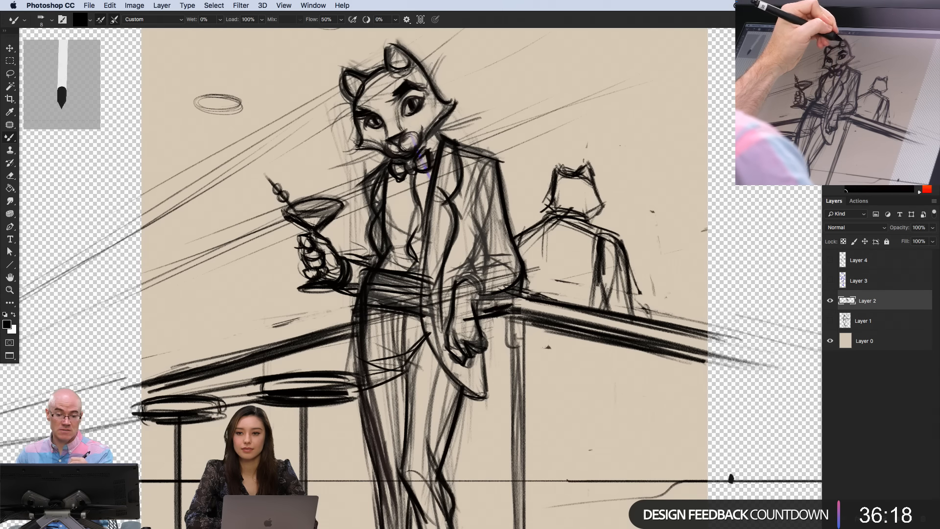
alt+click(323, 364)
alt+click(322, 364)
drag(323, 364, 342, 227)
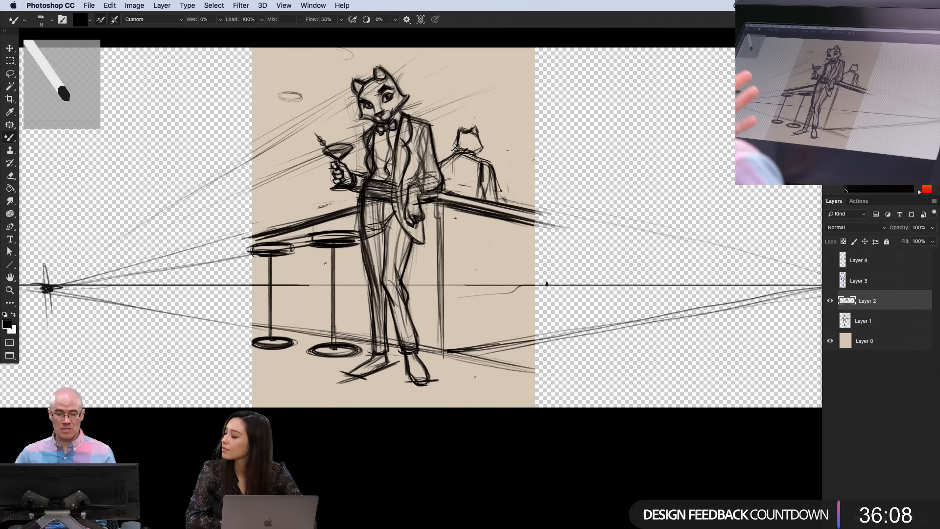
Sketch a ceiling guide line from the left vanishing point and develop the upper ellipse into a hanging pendant lamp
drag(370, 184, 383, 206)
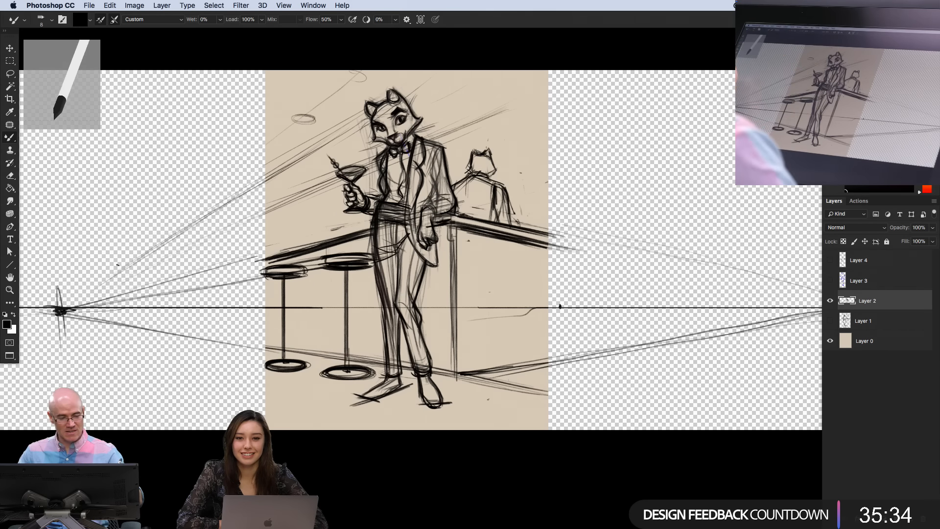
drag(359, 73, 122, 256)
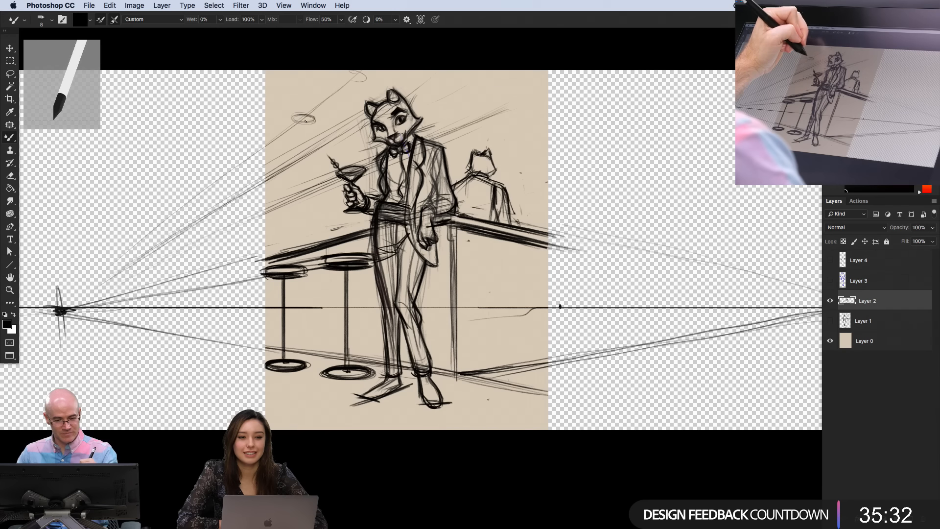
mouse_move(289, 116)
mouse_down()
mouse_move(317, 112)
mouse_move(291, 112)
mouse_move(316, 110)
mouse_move(306, 105)
mouse_up()
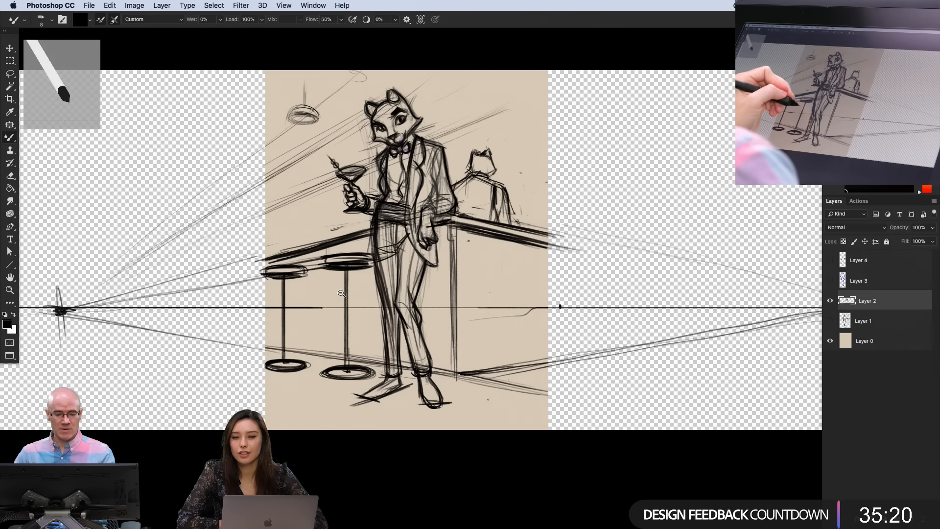
Crop the canvas to the beige page, cutting off the extended perspective area on both sides, and return to the brush
key(super+minus)
key(c)
key(super+minus)
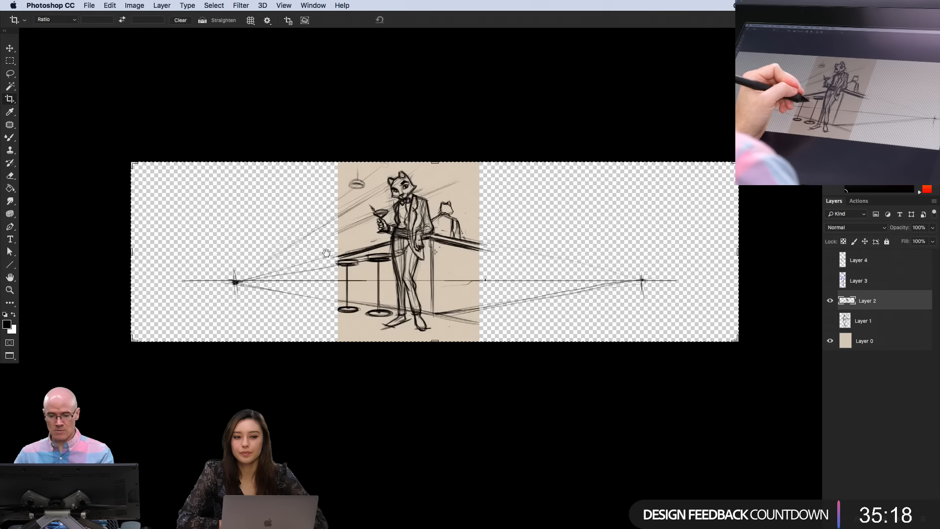
drag(139, 263, 239, 256)
drag(631, 254, 505, 257)
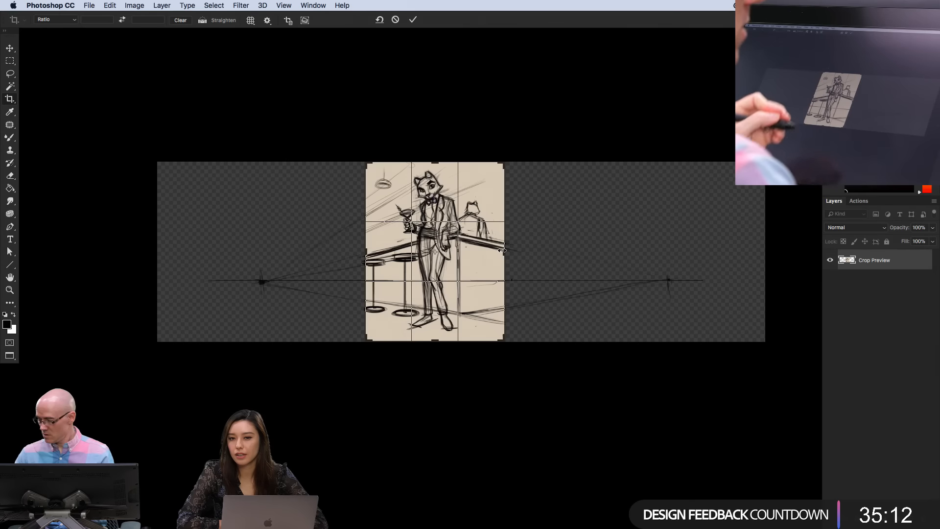
key(Return)
key(b)
super+click(446, 305)
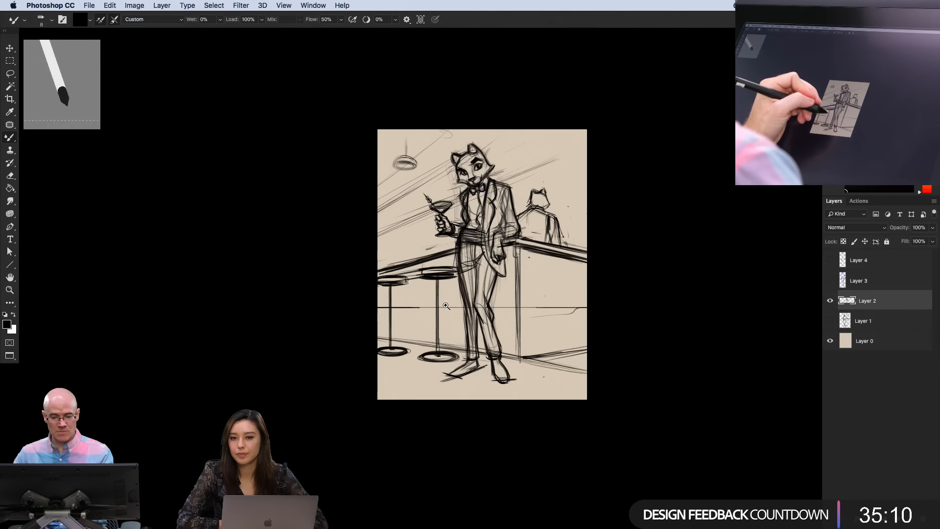
super+click(445, 305)
drag(446, 305, 383, 318)
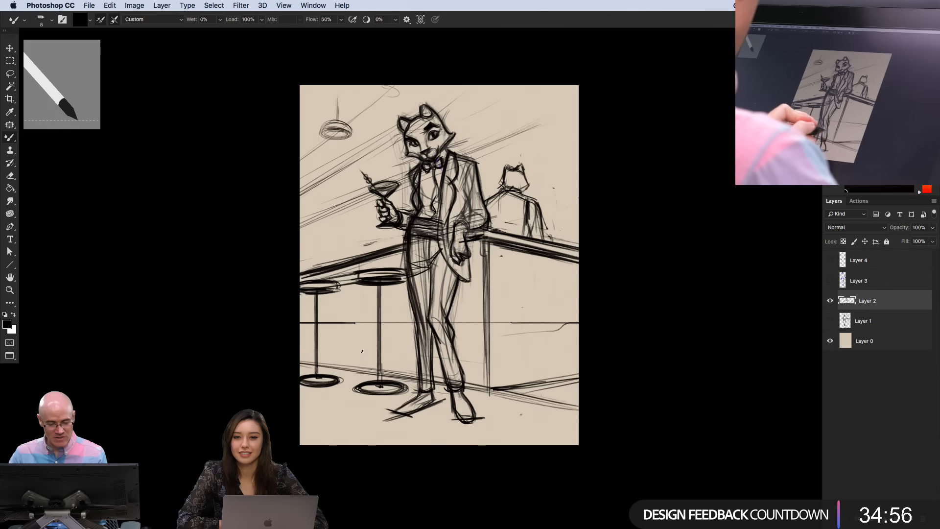
Sketch a foot rail with a rounded end along the base of the bar, behind the stools and the cat's legs
mouse_move(361, 351)
mouse_down()
mouse_move(300, 344)
mouse_move(416, 359)
mouse_up()
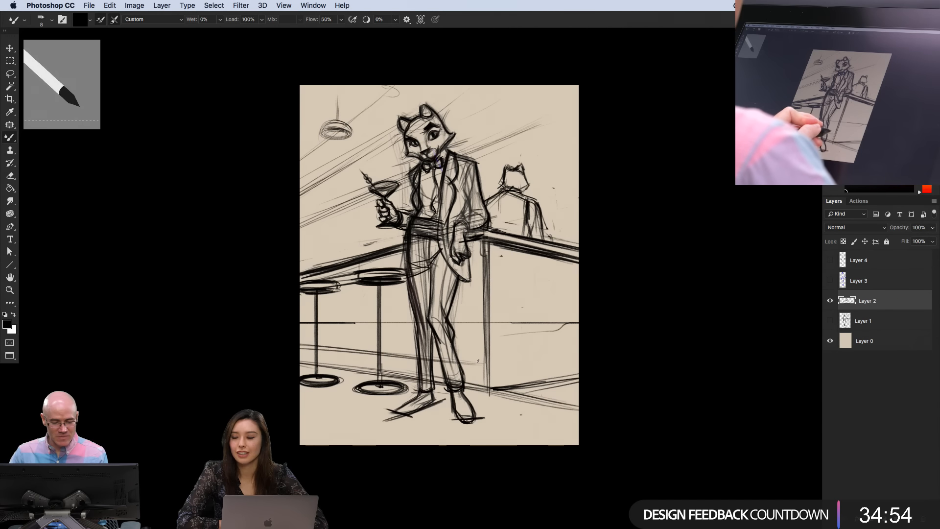
drag(476, 366, 299, 351)
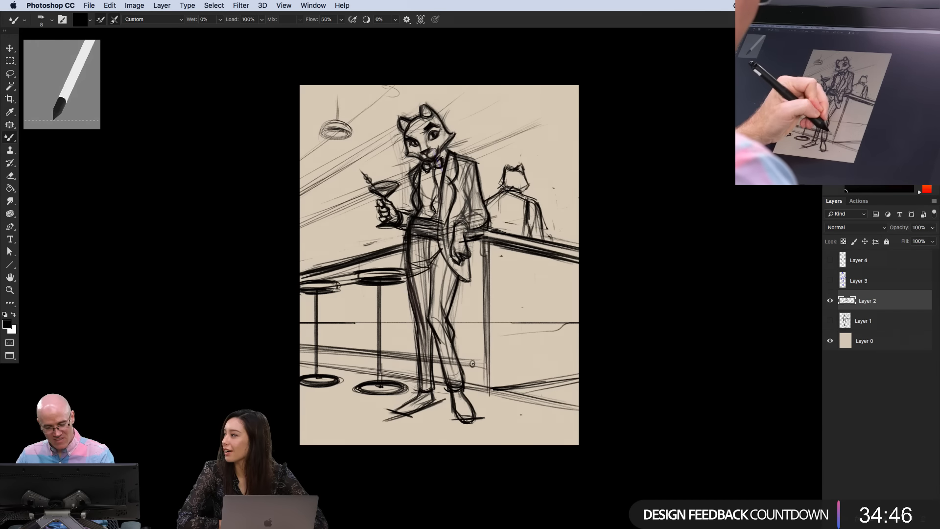
drag(461, 358, 432, 357)
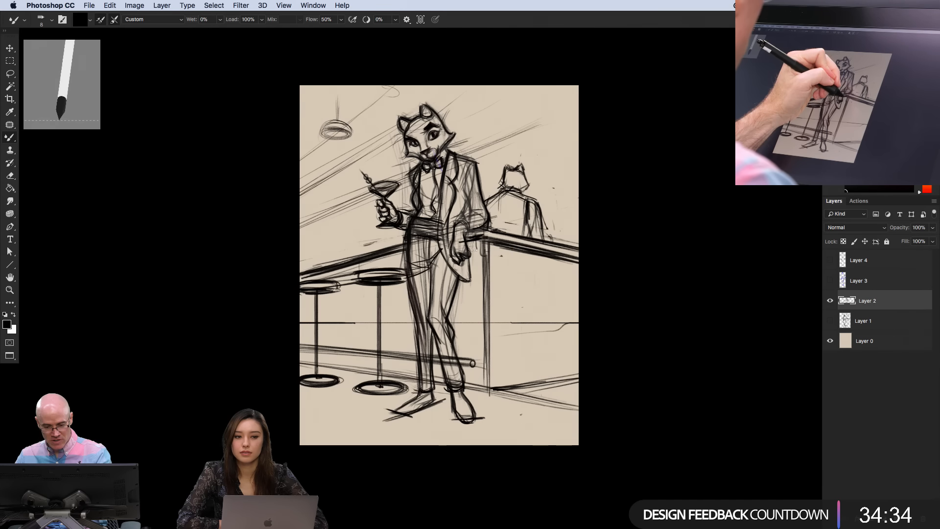
Darken the bar top's edges and sketch accents and parallel lines beneath the overhang on the right side of the bar
mouse_move(485, 239)
mouse_down()
mouse_move(485, 257)
mouse_move(472, 258)
mouse_up()
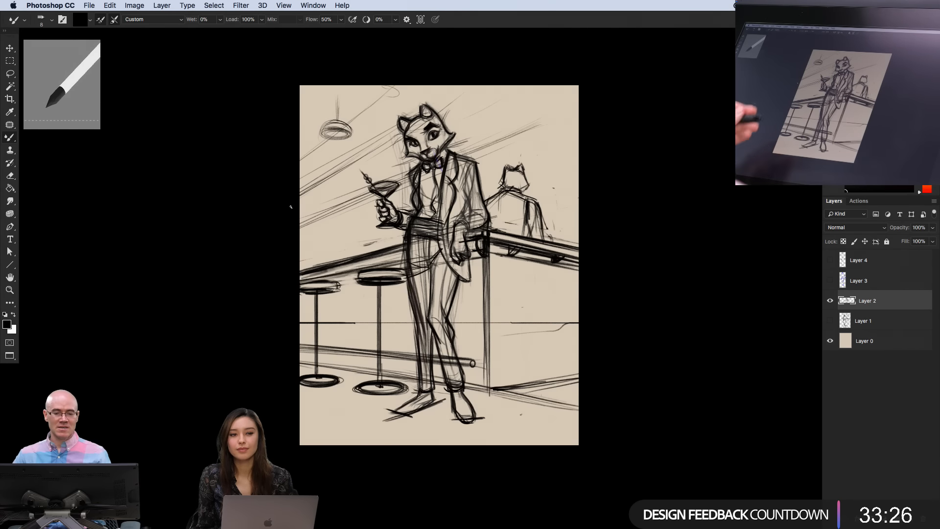
drag(491, 257, 575, 273)
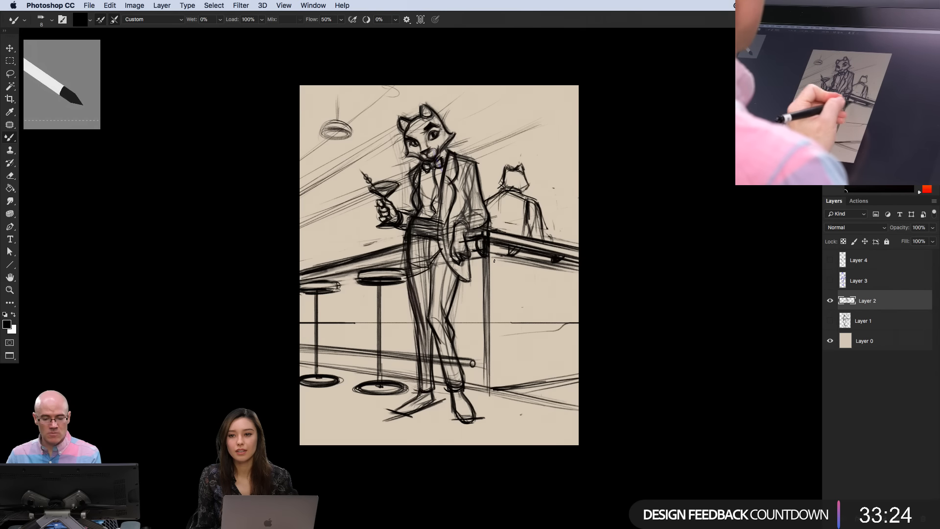
drag(517, 260, 582, 270)
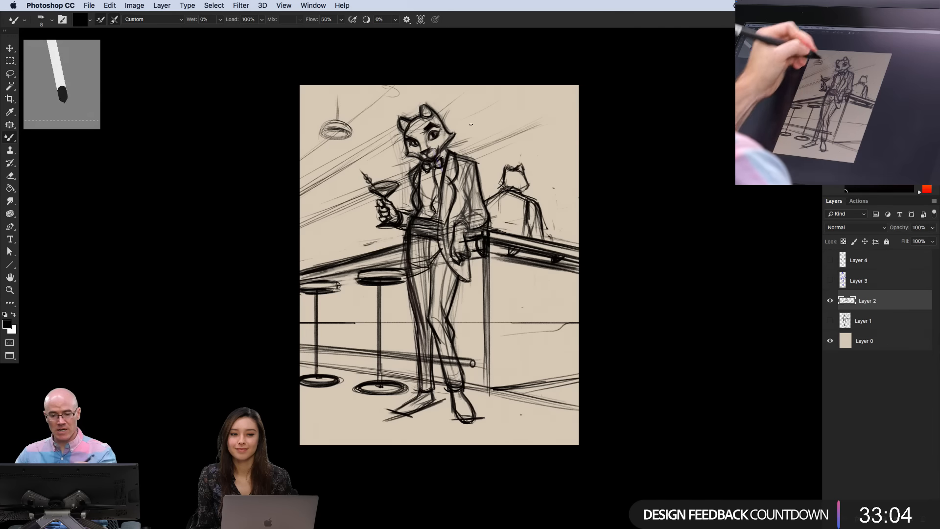
Draw a pair of square brackets in the empty area above the background figure
mouse_move(542, 106)
mouse_down()
mouse_move(547, 126)
mouse_move(525, 126)
mouse_up()
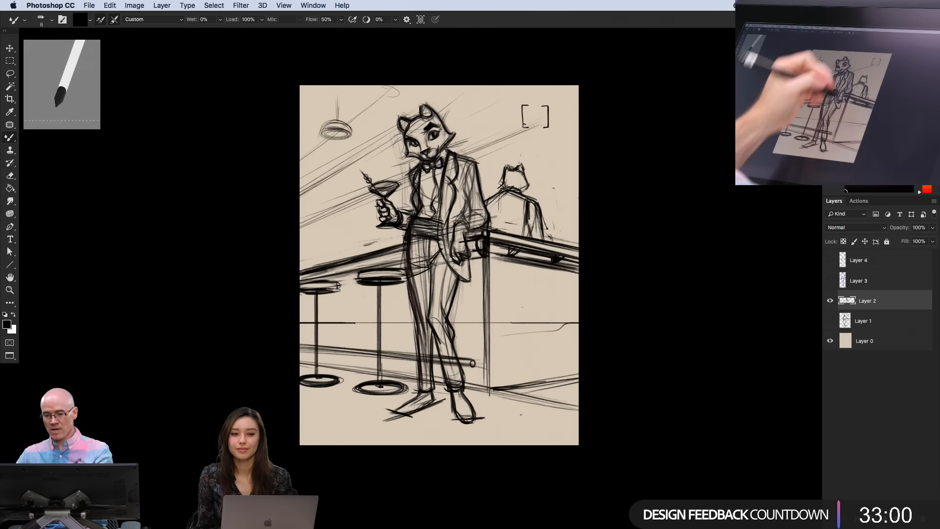
mouse_move(550, 101)
mouse_down()
mouse_move(534, 120)
mouse_move(555, 107)
mouse_move(511, 120)
mouse_move(515, 101)
mouse_up()
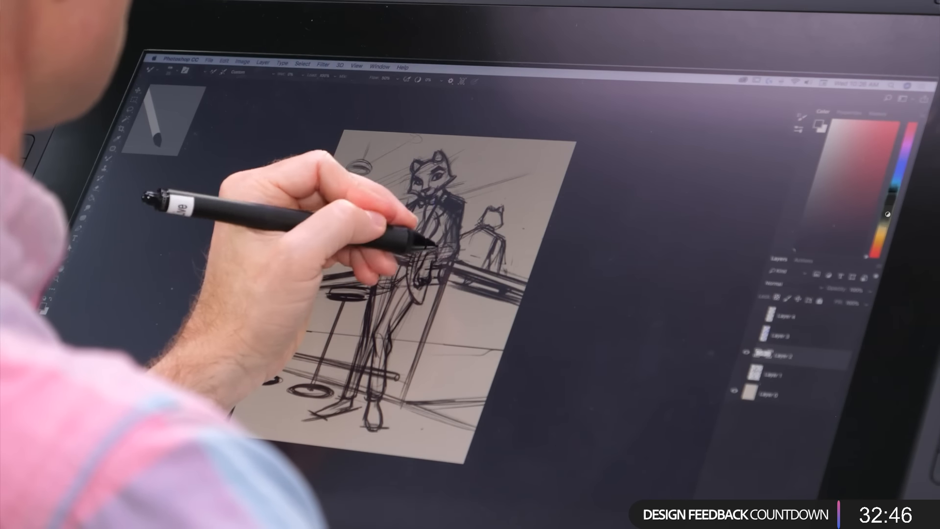
Shade the cat's jacket and both trouser legs with dark hatching, and reinforce the lower edge of the bar top behind him
drag(445, 202, 425, 237)
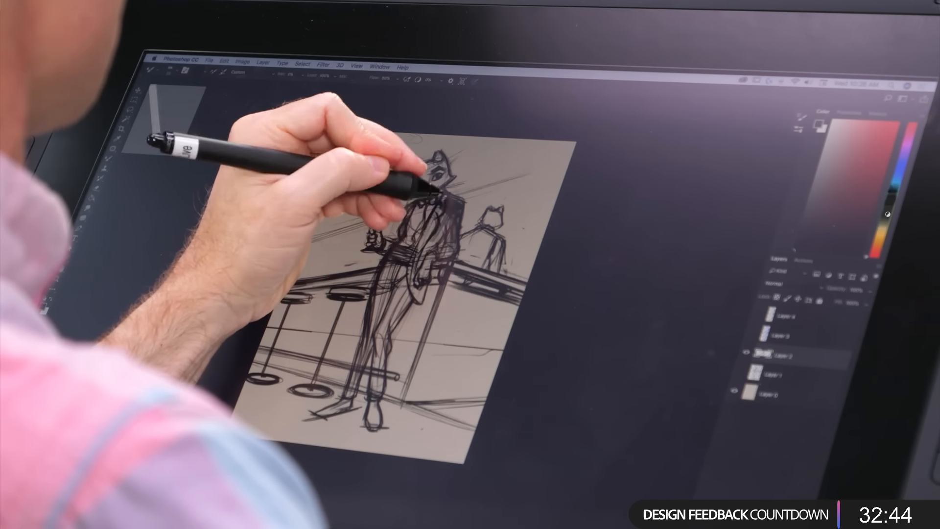
mouse_move(445, 194)
mouse_down()
mouse_move(423, 196)
mouse_move(423, 220)
mouse_move(422, 202)
mouse_move(419, 210)
mouse_move(431, 218)
mouse_move(409, 260)
mouse_move(415, 225)
mouse_move(402, 259)
mouse_move(426, 231)
mouse_move(401, 258)
mouse_move(399, 279)
mouse_up()
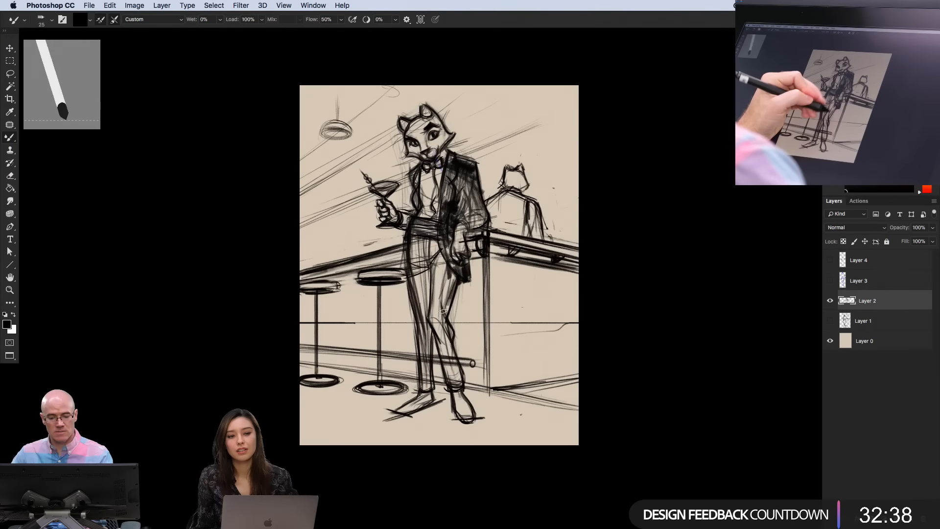
mouse_move(446, 260)
mouse_down()
mouse_move(446, 288)
mouse_move(429, 290)
mouse_move(439, 304)
mouse_move(428, 308)
mouse_move(439, 324)
mouse_move(431, 326)
mouse_move(454, 386)
mouse_move(451, 352)
mouse_up()
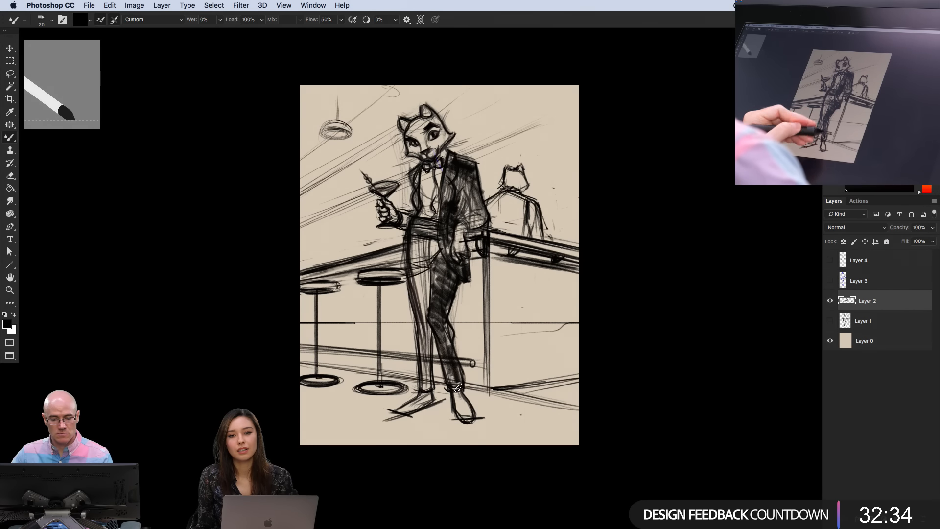
mouse_move(415, 305)
mouse_down()
mouse_move(423, 245)
mouse_move(413, 242)
mouse_move(416, 283)
mouse_up()
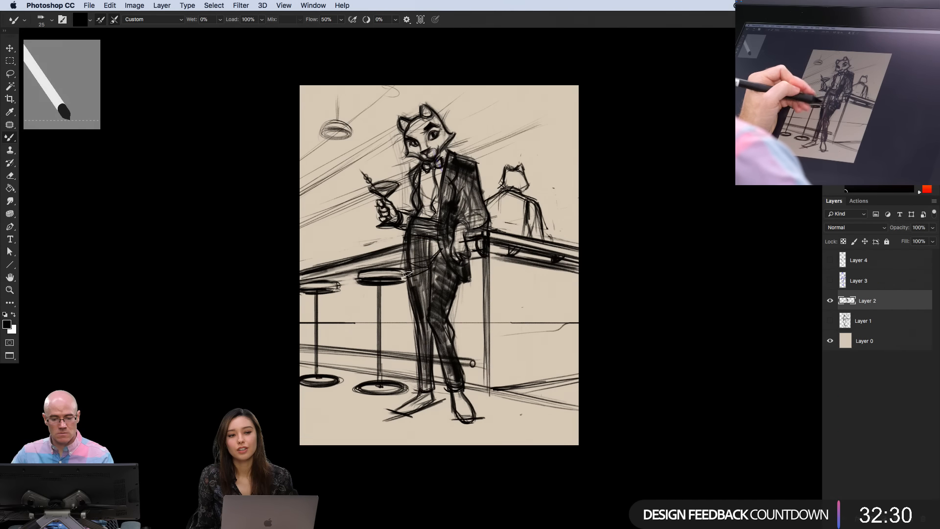
drag(409, 239, 410, 277)
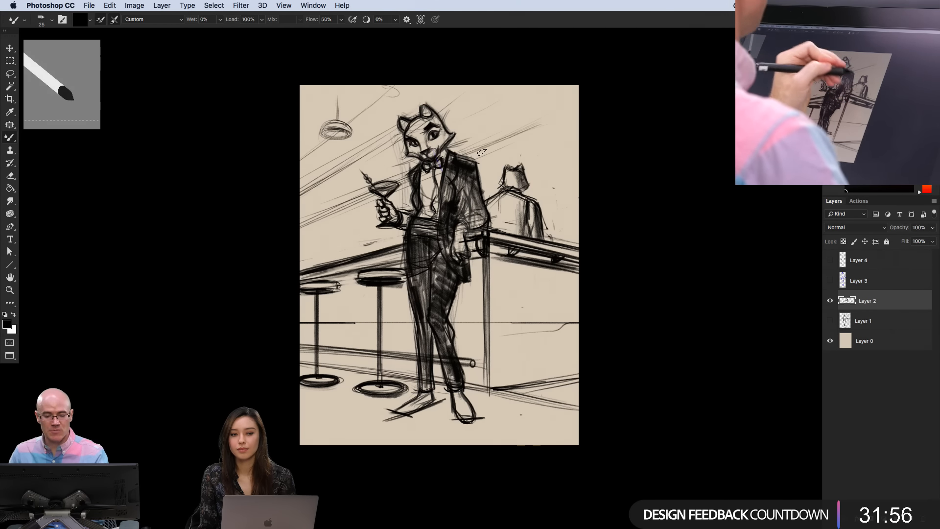
drag(509, 256, 571, 272)
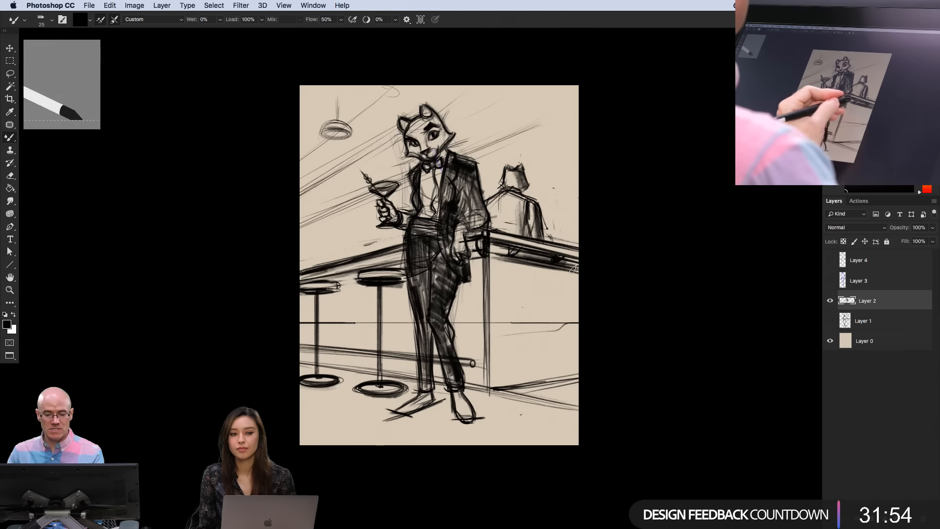
Hide the cat sketch layer, add an empty layer above it, and lay down loose sweeping construction lines across the page
click(830, 301)
click(911, 518)
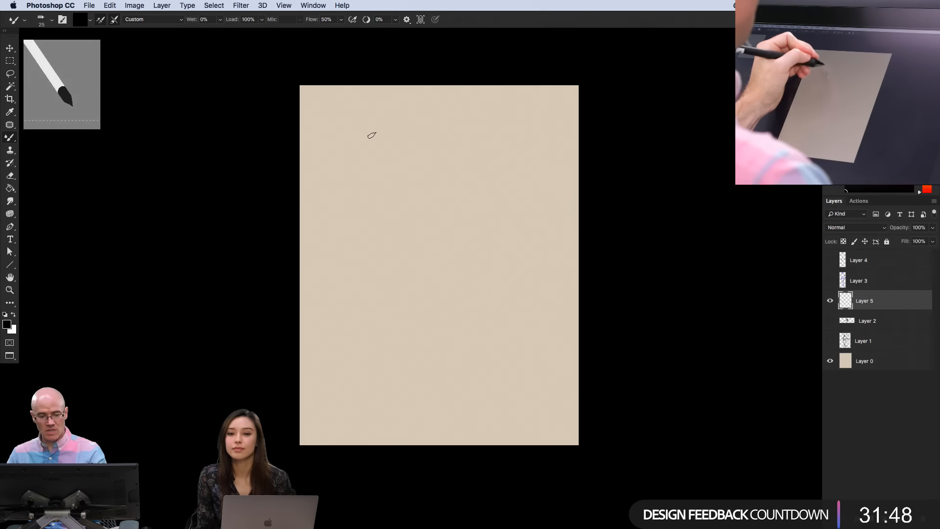
mouse_move(377, 132)
mouse_down()
mouse_move(477, 277)
mouse_move(379, 312)
mouse_move(414, 363)
mouse_up()
drag(486, 269, 422, 375)
drag(500, 138, 449, 237)
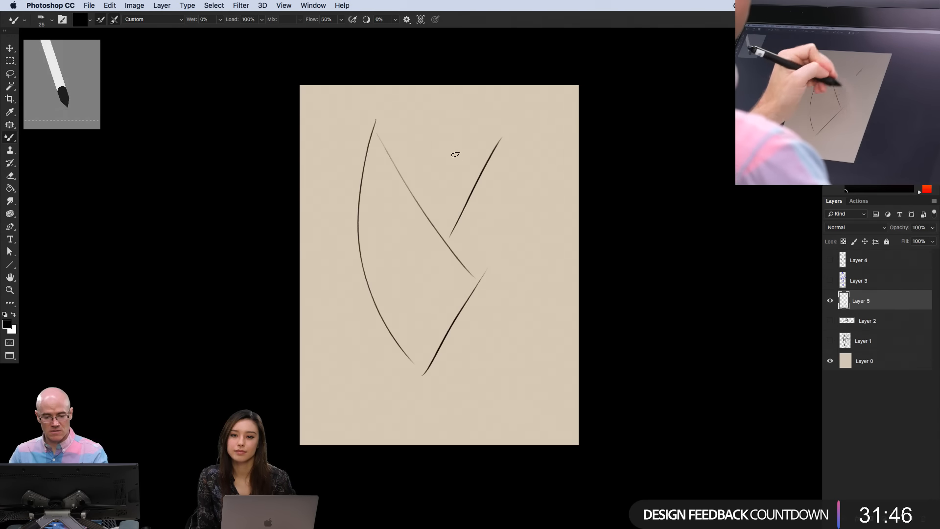
mouse_move(436, 146)
mouse_down()
mouse_move(533, 206)
mouse_move(372, 248)
mouse_up()
drag(519, 374, 515, 411)
drag(433, 302, 541, 297)
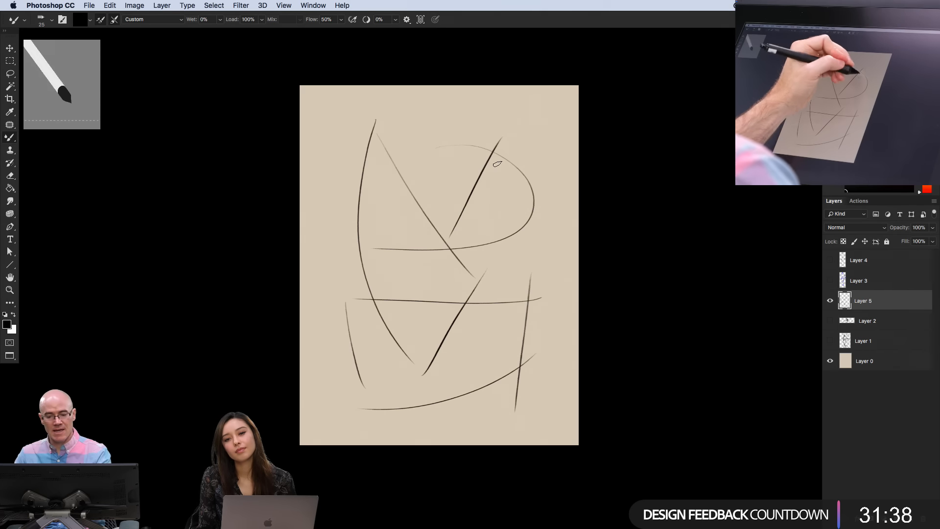
Sketch a downward-looking face in profile with swept hair strands, and outline a pointed hood around the head
drag(495, 147, 528, 195)
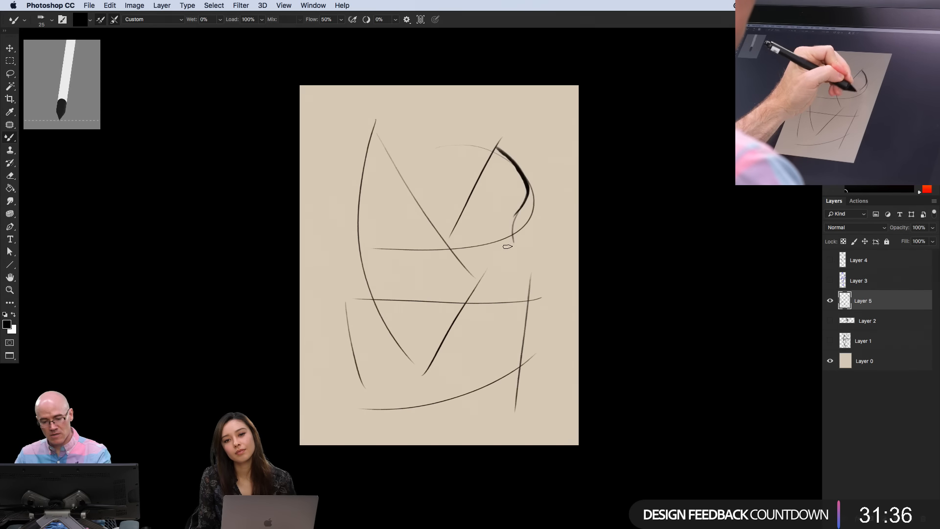
mouse_move(512, 242)
mouse_down()
mouse_move(492, 235)
mouse_move(487, 208)
mouse_up()
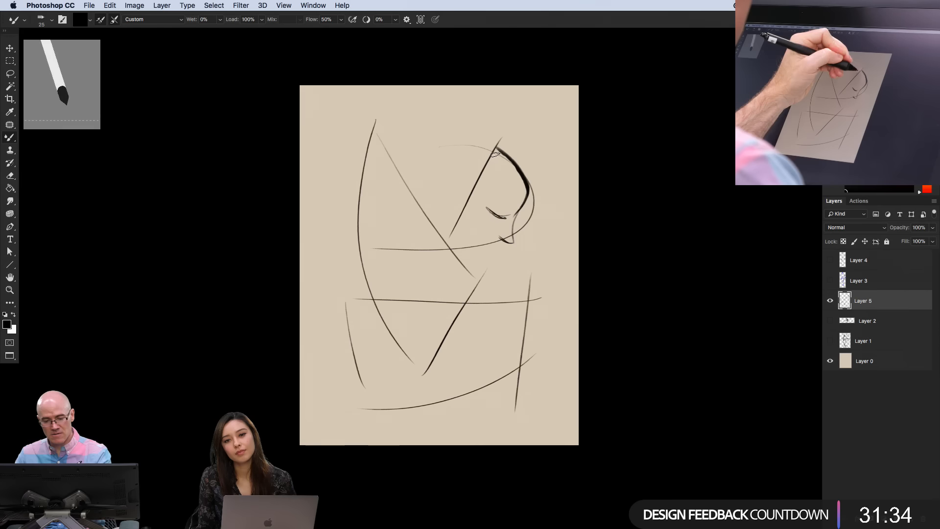
drag(379, 140, 443, 237)
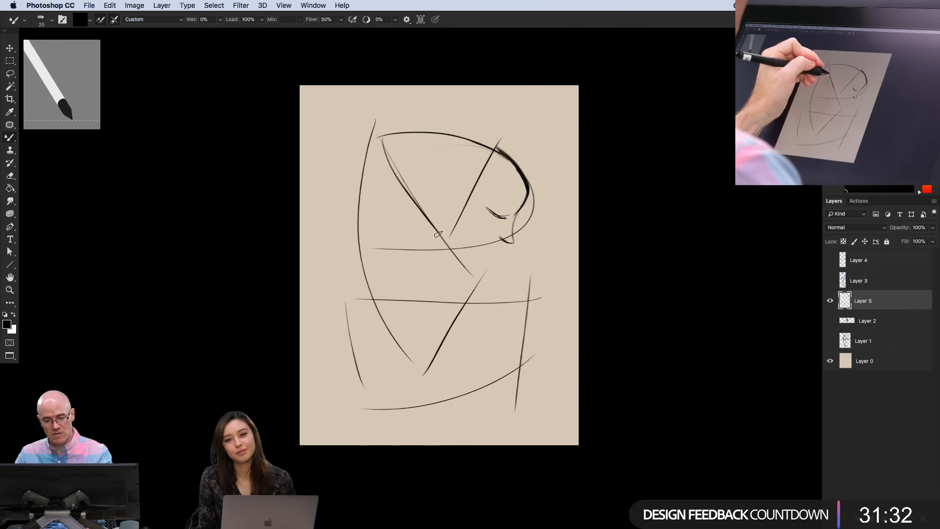
mouse_move(496, 148)
mouse_down()
mouse_move(473, 201)
mouse_move(451, 212)
mouse_move(383, 127)
mouse_up()
drag(380, 140, 428, 227)
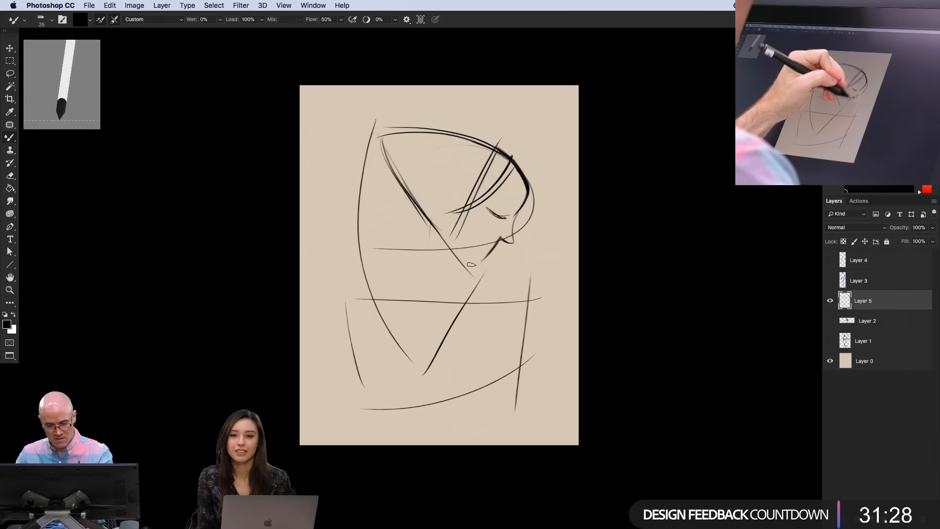
drag(469, 263, 492, 250)
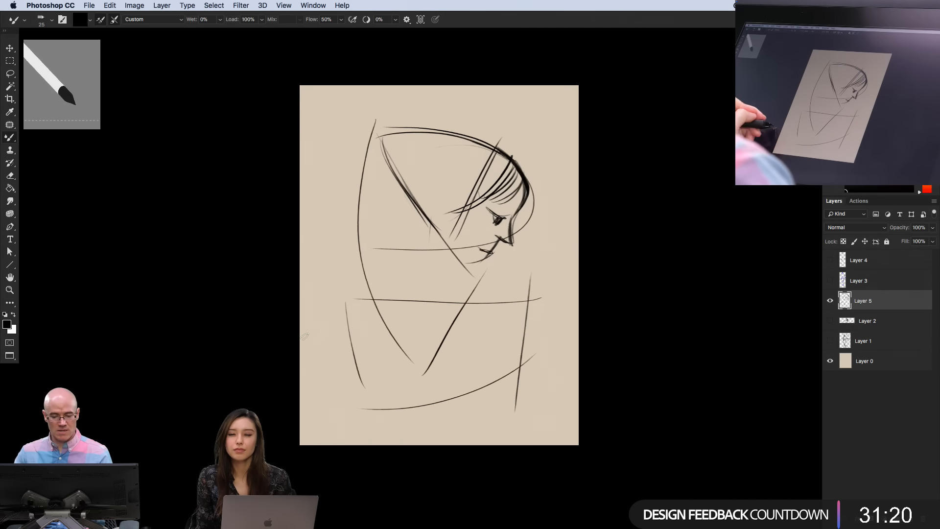
Sketch the figure's curved back, the shoulder and the bent arm reaching forward to a blocky hand
drag(365, 302, 528, 308)
drag(359, 195, 363, 386)
drag(351, 279, 366, 396)
drag(348, 391, 391, 397)
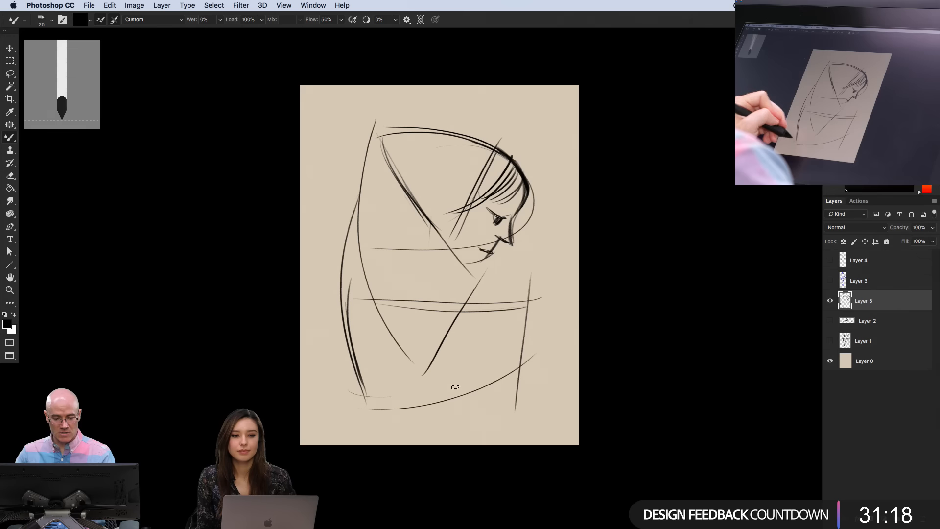
drag(342, 313, 346, 404)
mouse_move(375, 240)
mouse_down()
mouse_move(415, 318)
mouse_move(414, 277)
mouse_move(402, 337)
mouse_move(386, 363)
mouse_move(462, 344)
mouse_move(475, 387)
mouse_move(482, 326)
mouse_move(516, 319)
mouse_move(506, 318)
mouse_move(534, 322)
mouse_move(540, 334)
mouse_move(520, 339)
mouse_move(514, 372)
mouse_up()
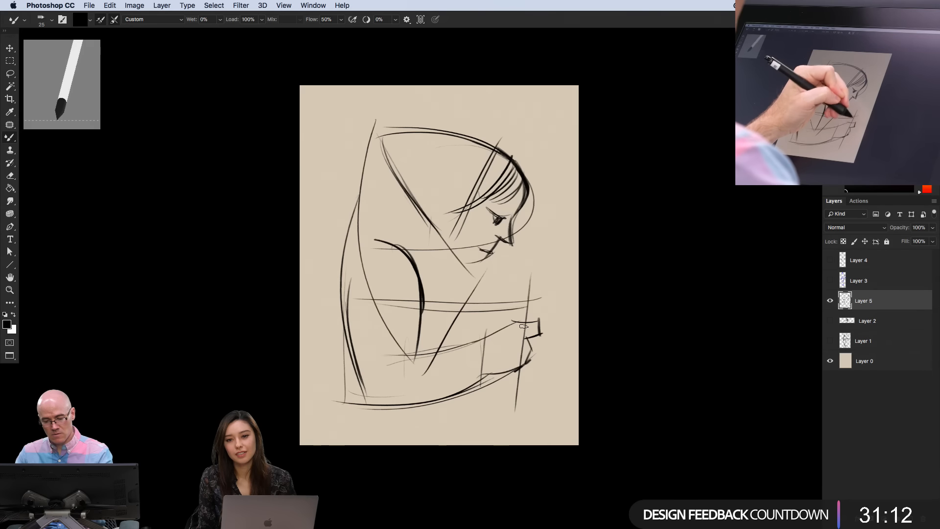
Draw a long staff passing through the figure's hand, from face height down to the page's lower edge
drag(528, 328, 536, 275)
mouse_move(532, 311)
mouse_down()
mouse_move(547, 187)
mouse_move(524, 314)
mouse_up()
mouse_move(527, 367)
mouse_down()
mouse_move(511, 445)
mouse_move(514, 421)
mouse_up()
Strengthen the hood's opening and collar lines, sharpen its rear point, and connect it to the shoulder
drag(477, 259, 433, 351)
mouse_move(404, 191)
mouse_down()
mouse_move(484, 279)
mouse_move(461, 266)
mouse_up()
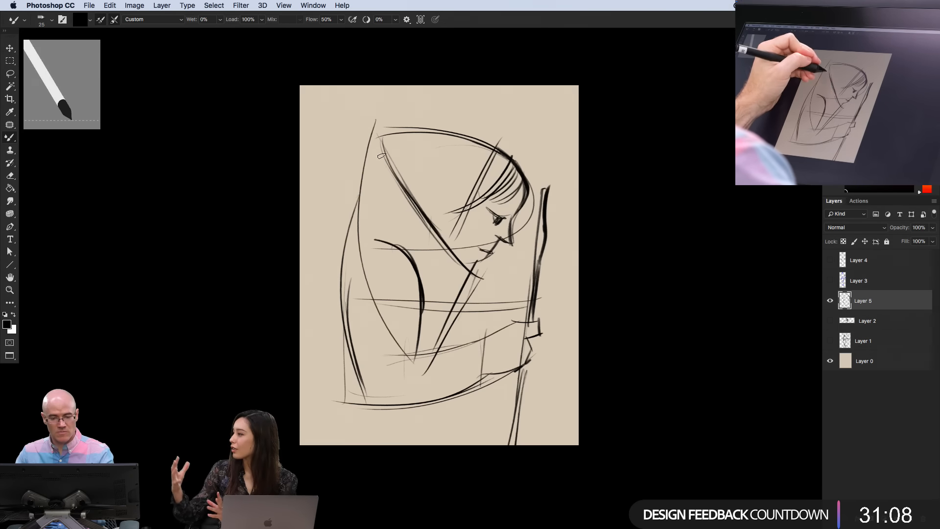
mouse_move(375, 142)
mouse_down()
mouse_move(434, 145)
mouse_move(360, 156)
mouse_move(429, 140)
mouse_move(490, 145)
mouse_move(458, 224)
mouse_move(455, 279)
mouse_up()
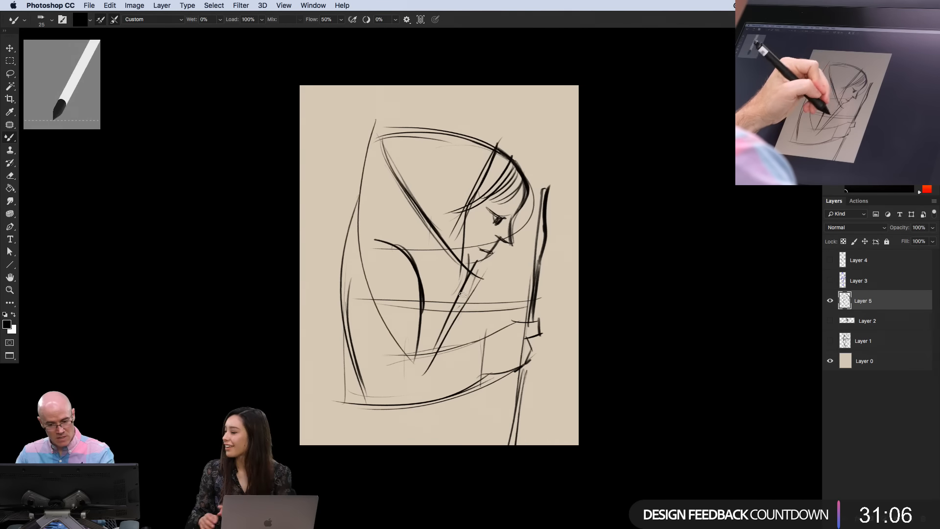
mouse_move(416, 131)
mouse_down()
mouse_move(475, 141)
mouse_move(394, 143)
mouse_up()
drag(416, 129, 374, 138)
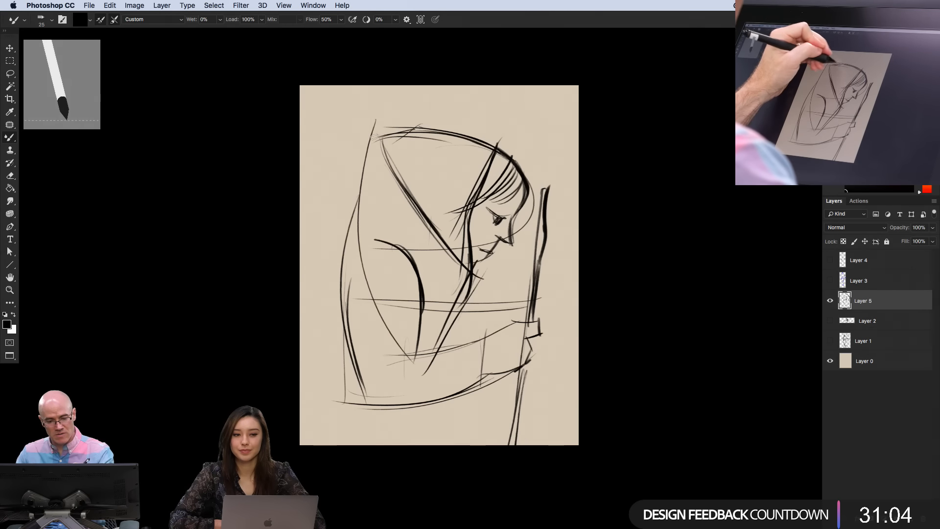
drag(388, 169, 430, 248)
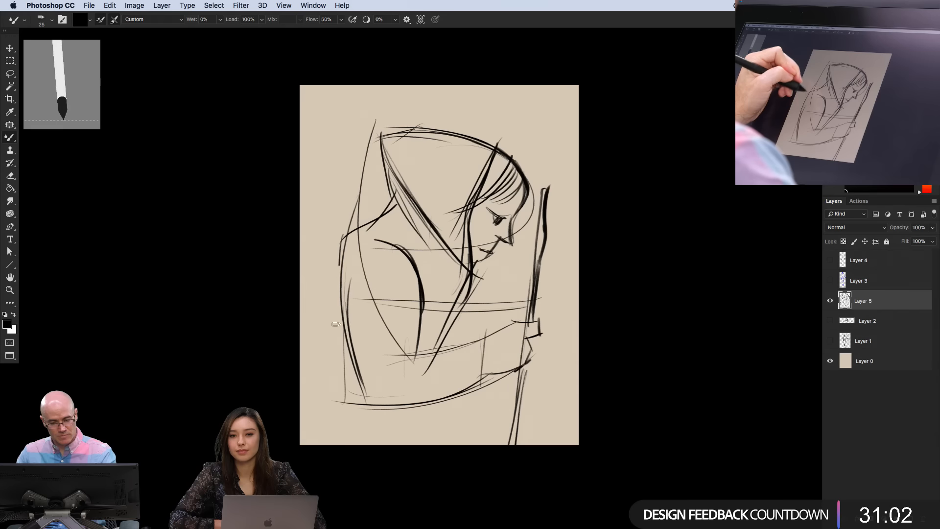
Sketch the cloak falling behind the figure's back and add long vertical garment lines beneath the chin and forearm
drag(338, 297, 314, 368)
mouse_move(342, 245)
mouse_down()
mouse_move(302, 415)
mouse_move(292, 380)
mouse_move(304, 440)
mouse_up()
drag(473, 290, 468, 350)
drag(467, 392, 459, 445)
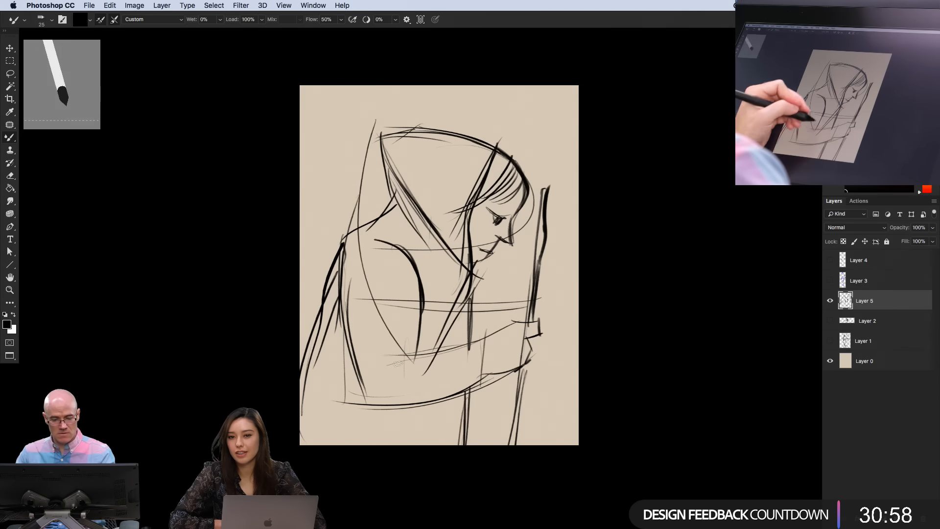
Draw fold lines at the elbow and a drooping curved sleeve hanging beneath the forearm
drag(367, 395, 386, 376)
drag(363, 363, 404, 342)
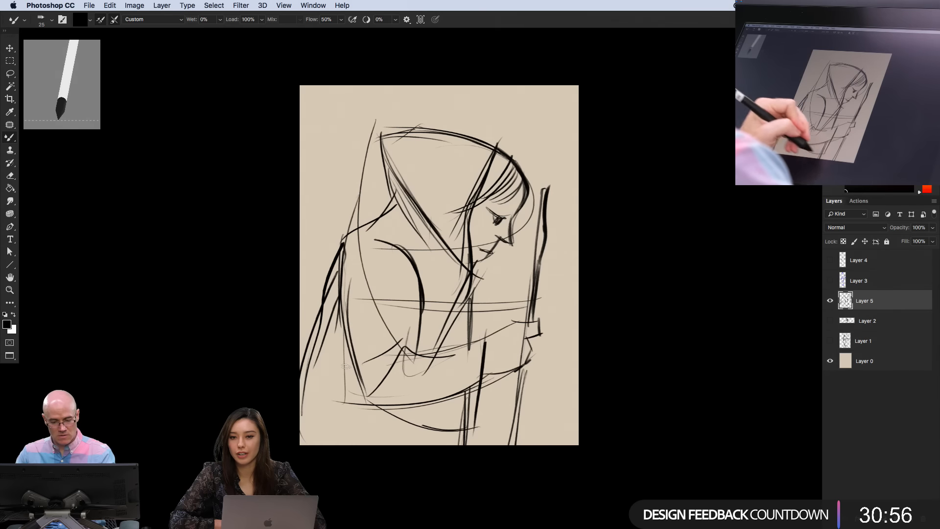
drag(342, 250, 334, 345)
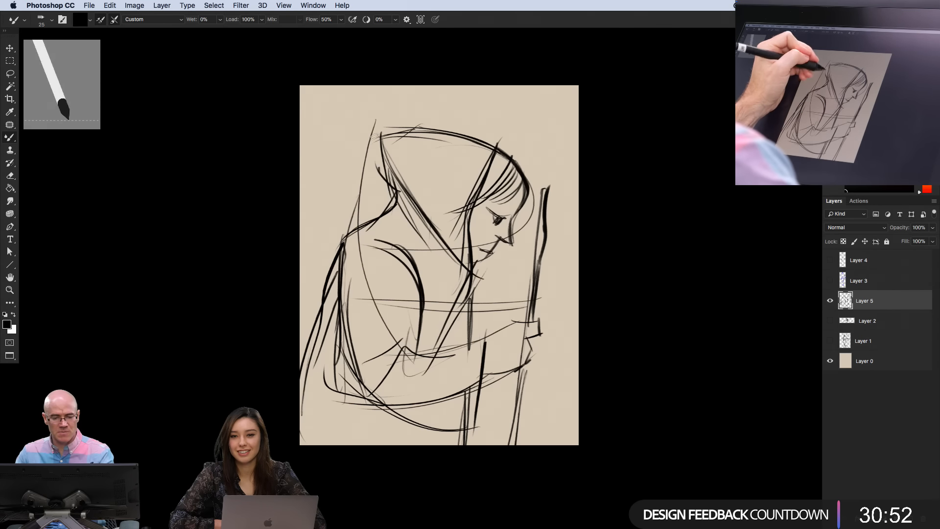
Darken the hood's crown, the front hair strand, the crossed collar and the upper edge of the forearm
drag(480, 140, 515, 163)
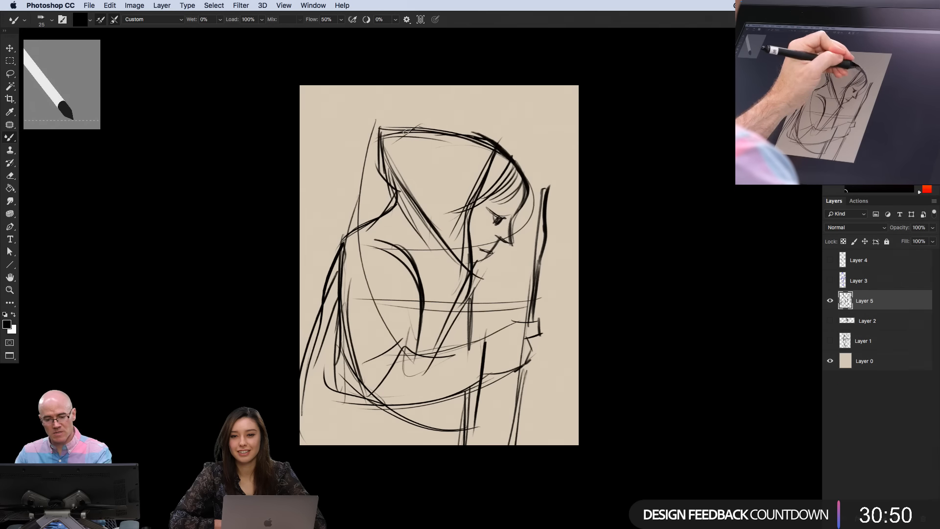
mouse_move(391, 127)
mouse_down()
mouse_move(474, 138)
mouse_move(471, 255)
mouse_up()
drag(479, 193, 470, 289)
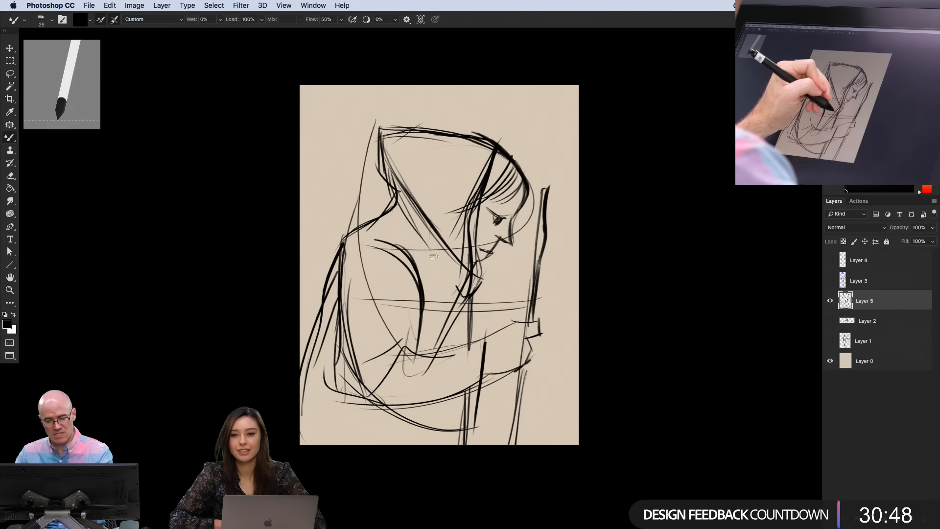
drag(398, 203, 465, 314)
mouse_move(403, 215)
mouse_down()
mouse_move(430, 244)
mouse_move(468, 332)
mouse_move(524, 320)
mouse_up()
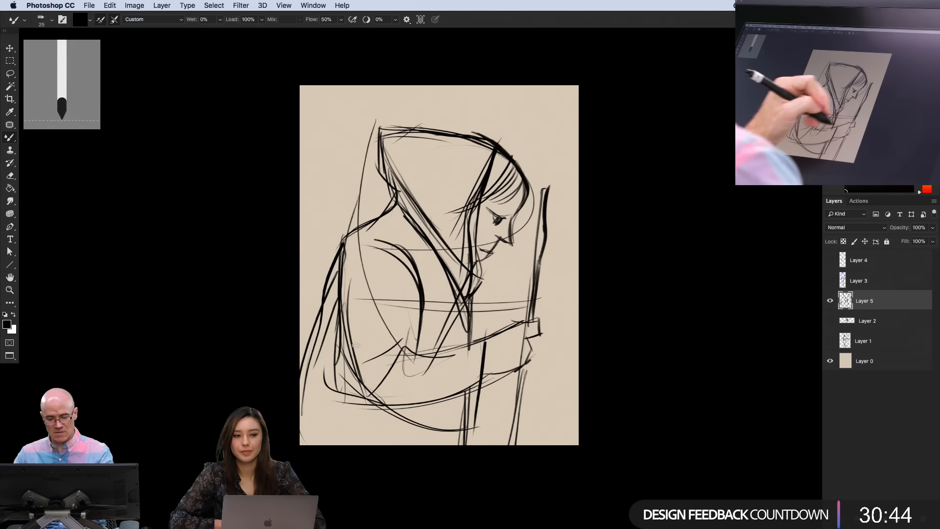
Scale the hooded figure sketch down to about 85.5% and move it up to leave empty space beneath it
key(super+t)
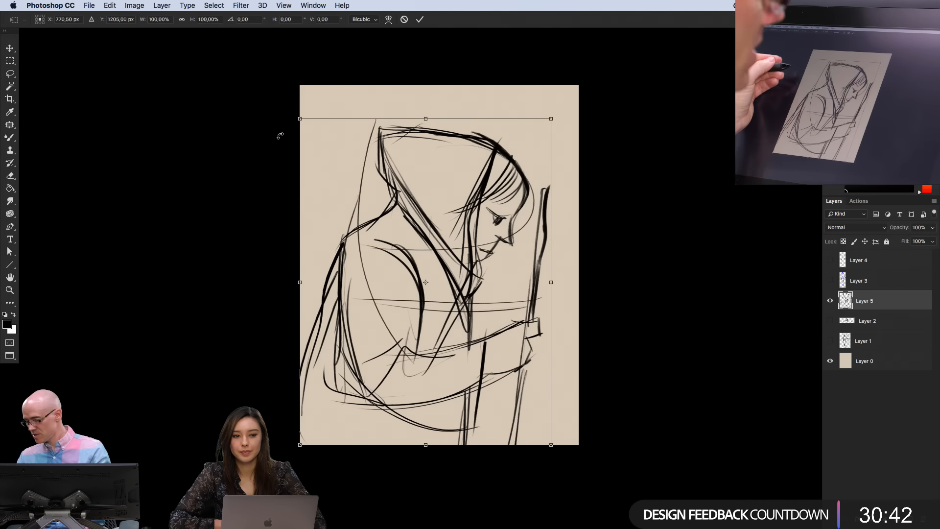
drag(299, 118, 336, 166)
drag(386, 292, 379, 227)
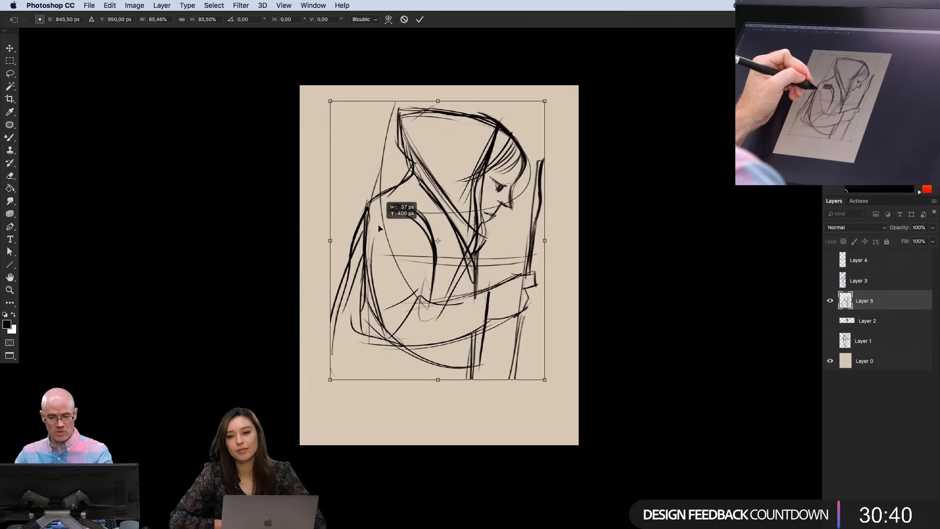
key(Return)
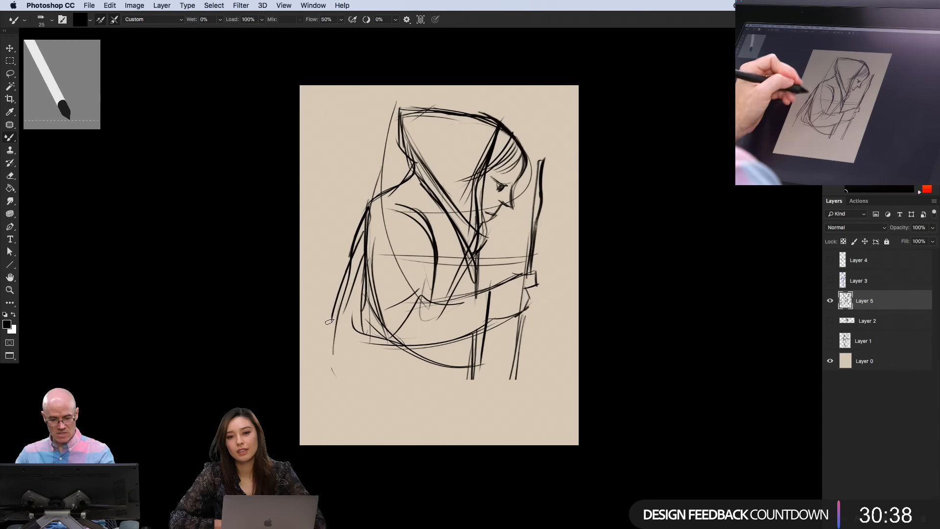
Extend the cloak's back edge and front garment lines down to the lower edge of the page
drag(347, 257, 301, 443)
drag(336, 294, 299, 424)
drag(469, 345, 475, 431)
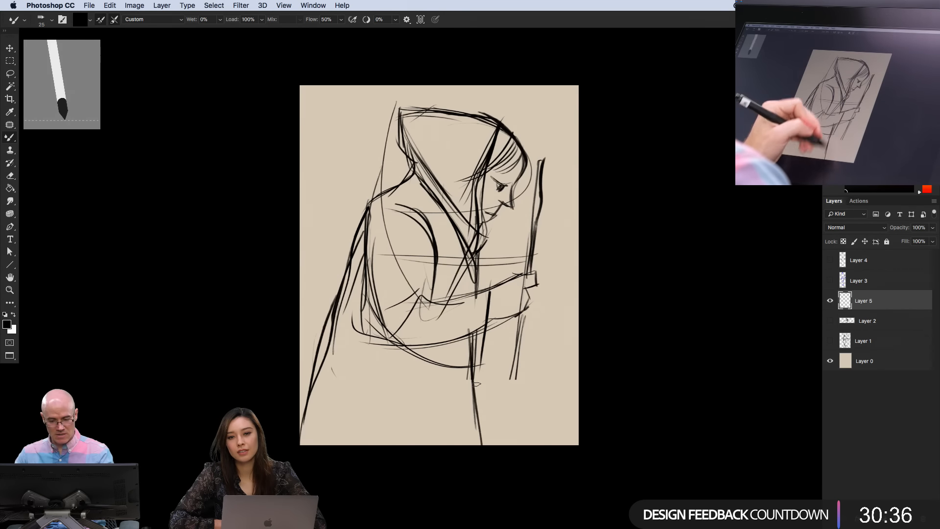
drag(461, 342, 479, 443)
Extend the staff to the page's lower edge, thicken its shaft, and darken the hand gripping it
drag(520, 320, 512, 445)
drag(520, 320, 511, 422)
drag(528, 316, 516, 400)
drag(540, 221, 537, 239)
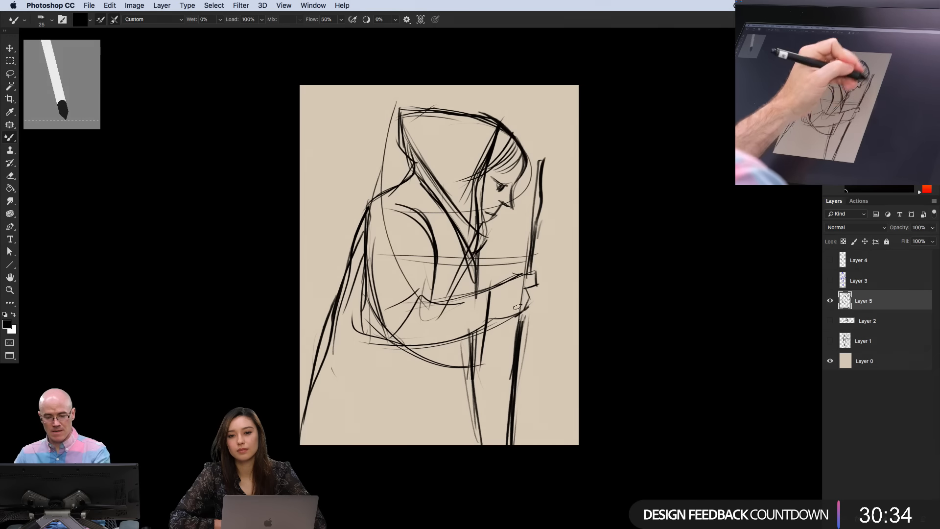
drag(540, 198, 534, 260)
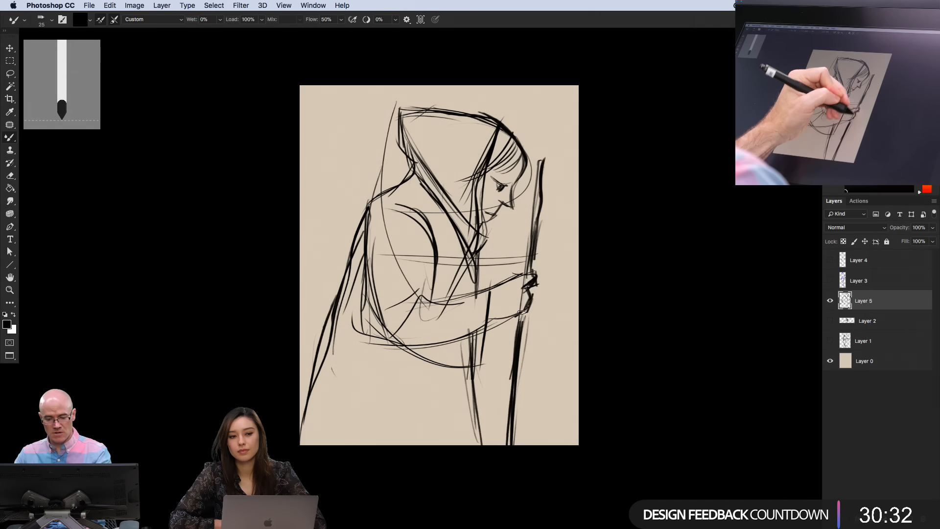
Reinforce the hanging sleeve, the shoulder curve and the rear edge of the hood with additional strokes
mouse_move(486, 326)
mouse_down()
mouse_move(490, 364)
mouse_move(407, 359)
mouse_up()
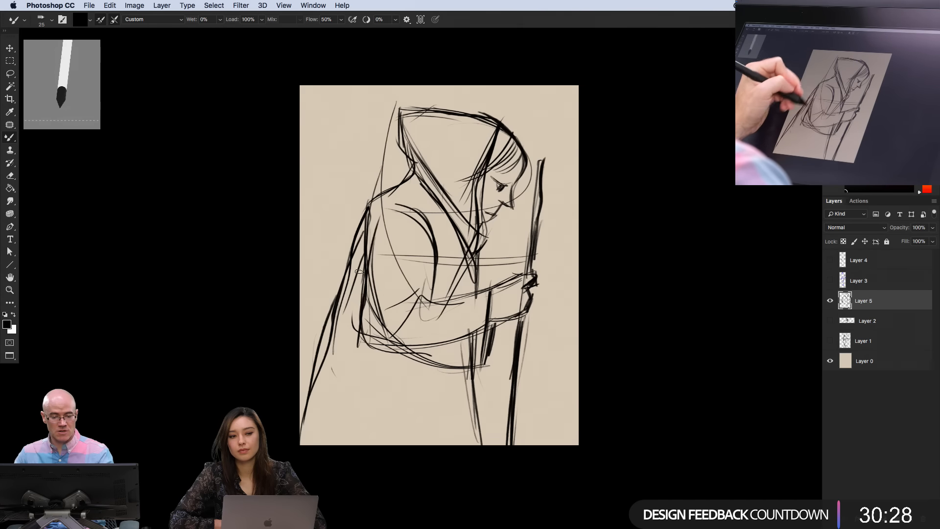
mouse_move(427, 311)
mouse_down()
mouse_move(439, 256)
mouse_move(383, 210)
mouse_up()
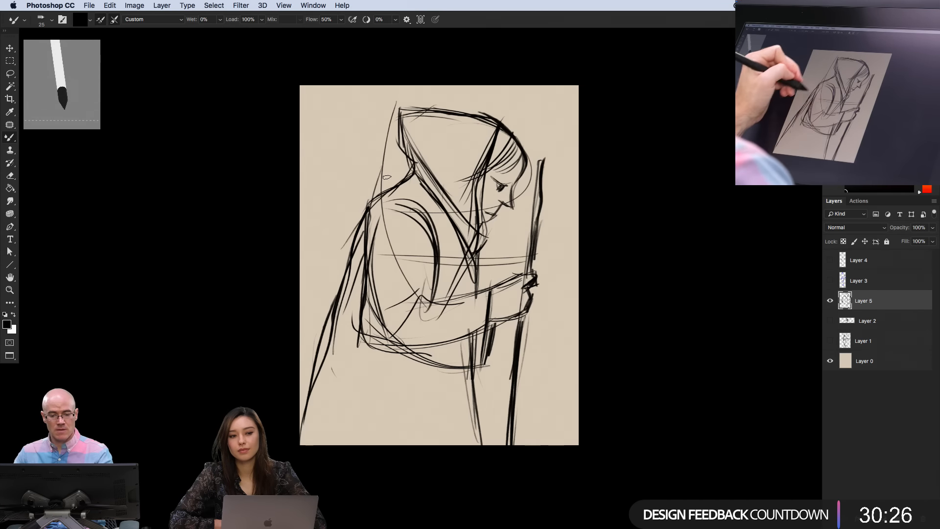
drag(405, 108, 401, 147)
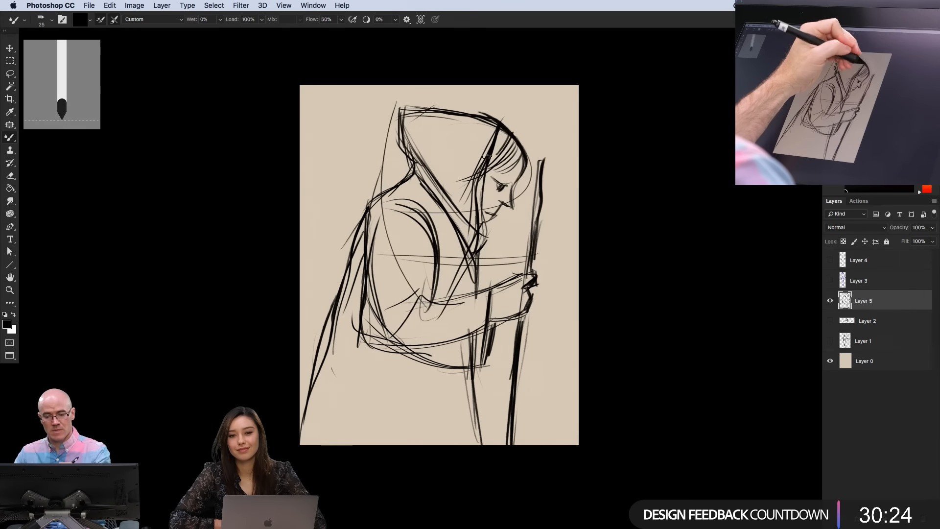
Shade the hair beneath the hood's front edge and add light strokes around the sleeve's elbow
drag(505, 131, 485, 160)
mouse_move(506, 132)
mouse_down()
mouse_move(487, 153)
mouse_move(500, 169)
mouse_move(486, 182)
mouse_move(383, 191)
mouse_up()
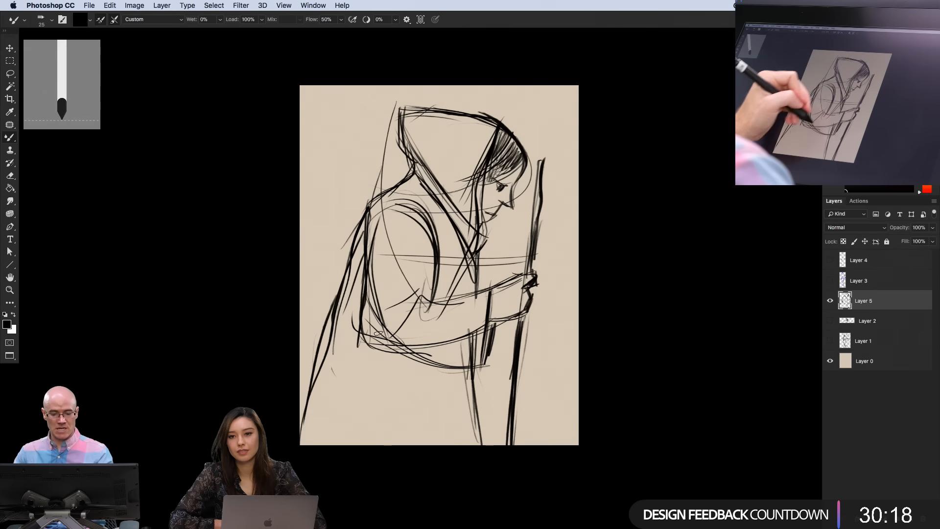
drag(428, 313, 416, 335)
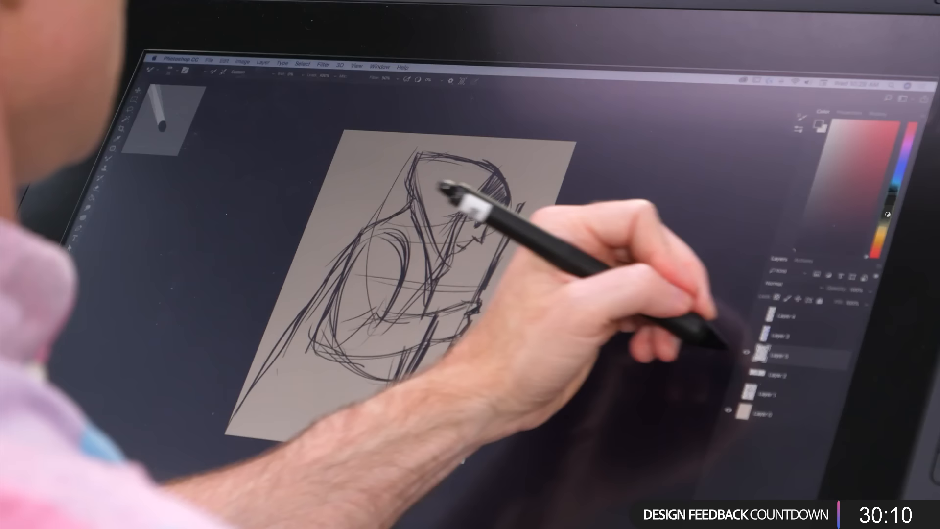
Hide the hooded figure and, on a new layer, draw a wavy head contour with the inner and outer lines of two cat ears
click(746, 352)
click(751, 524)
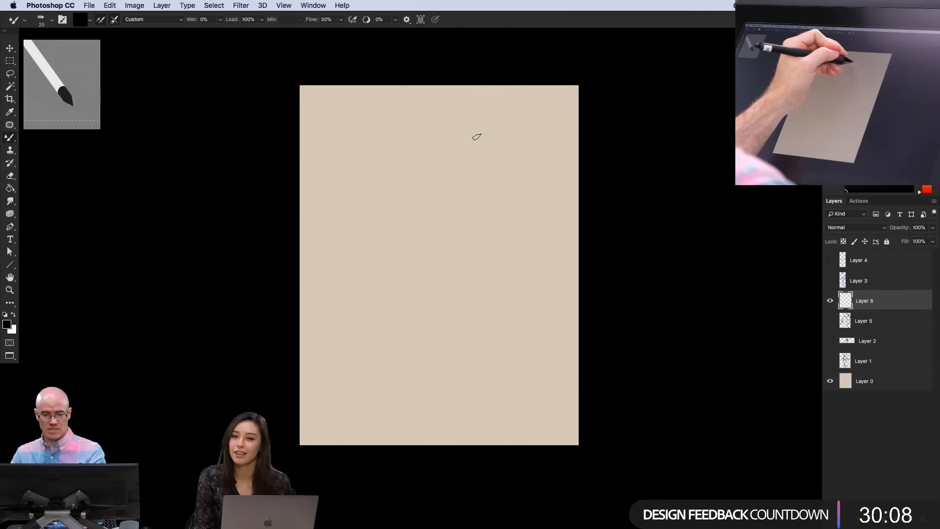
mouse_move(482, 134)
mouse_down()
mouse_move(359, 161)
mouse_move(373, 363)
mouse_up()
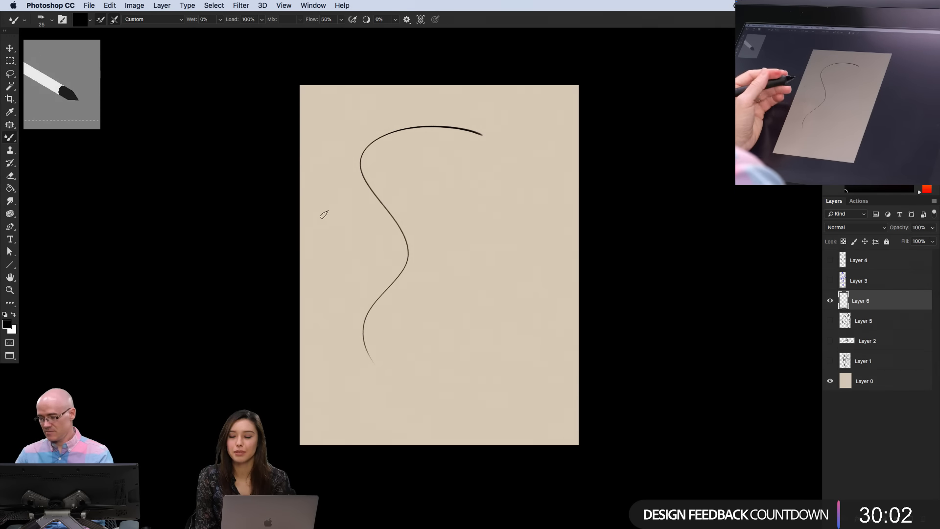
key(r)
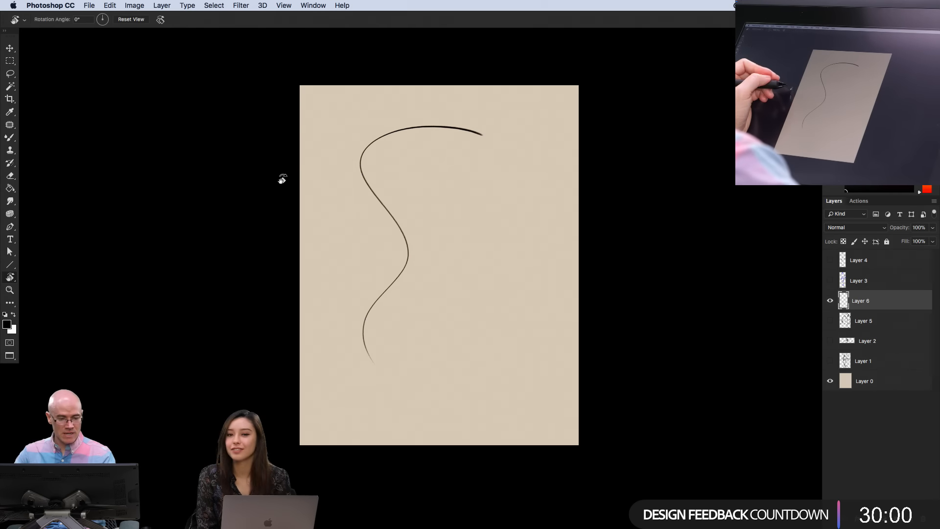
drag(281, 179, 486, 207)
key(b)
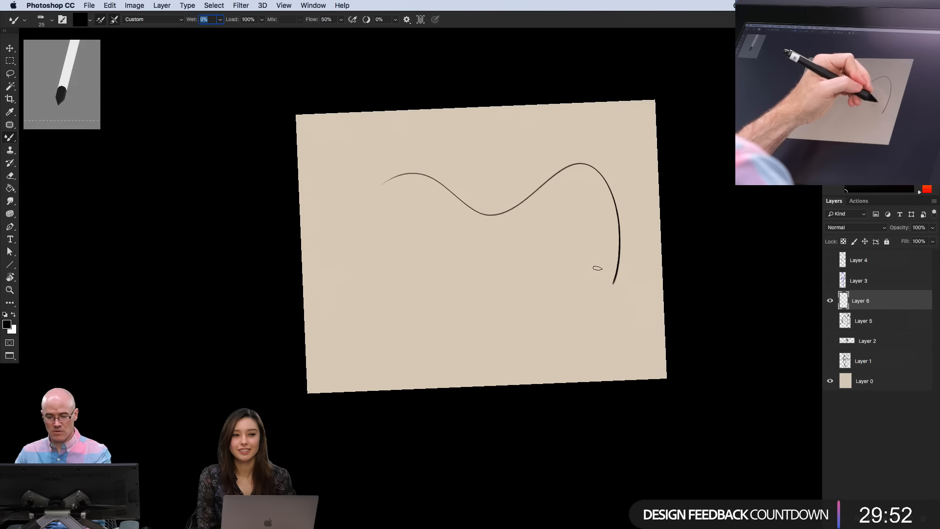
drag(602, 273, 512, 217)
mouse_move(451, 221)
mouse_down()
mouse_move(376, 218)
mouse_move(376, 234)
mouse_up()
mouse_move(376, 187)
mouse_down()
mouse_move(368, 230)
mouse_move(381, 299)
mouse_up()
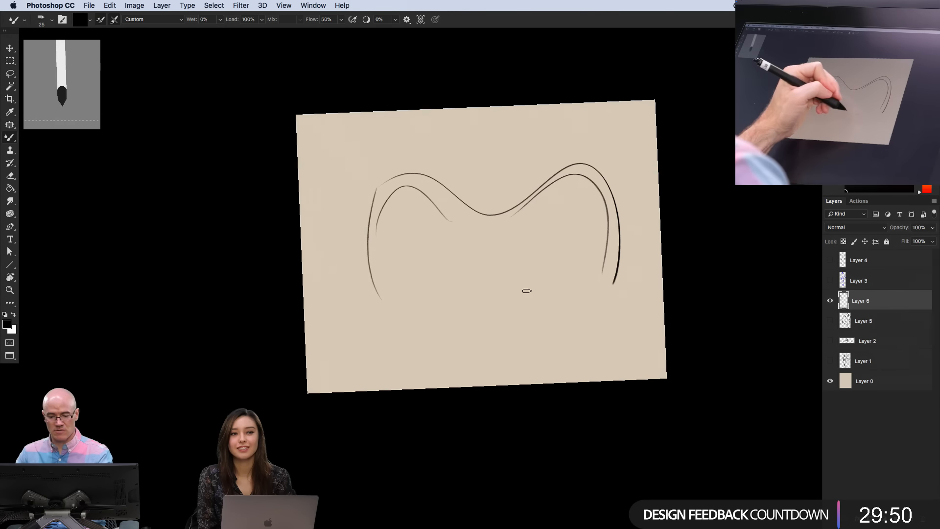
Add round eyes with vertical slit pupils, a nose bridge and a small flat nose to the cat face
drag(552, 282, 528, 279)
mouse_move(436, 299)
mouse_down()
mouse_move(422, 274)
mouse_move(451, 295)
mouse_up()
mouse_move(461, 345)
mouse_down()
mouse_move(500, 342)
mouse_move(484, 347)
mouse_move(520, 279)
mouse_move(404, 263)
mouse_up()
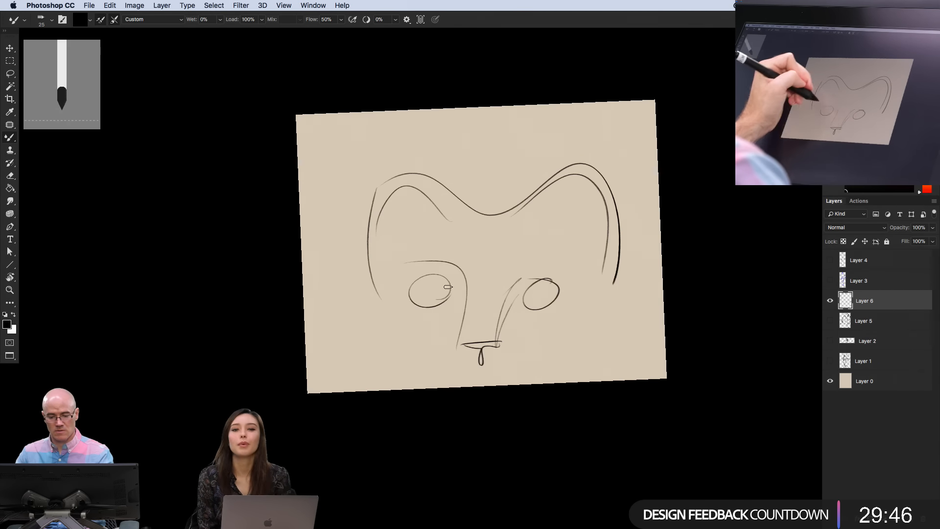
drag(543, 287, 542, 304)
drag(431, 281, 430, 308)
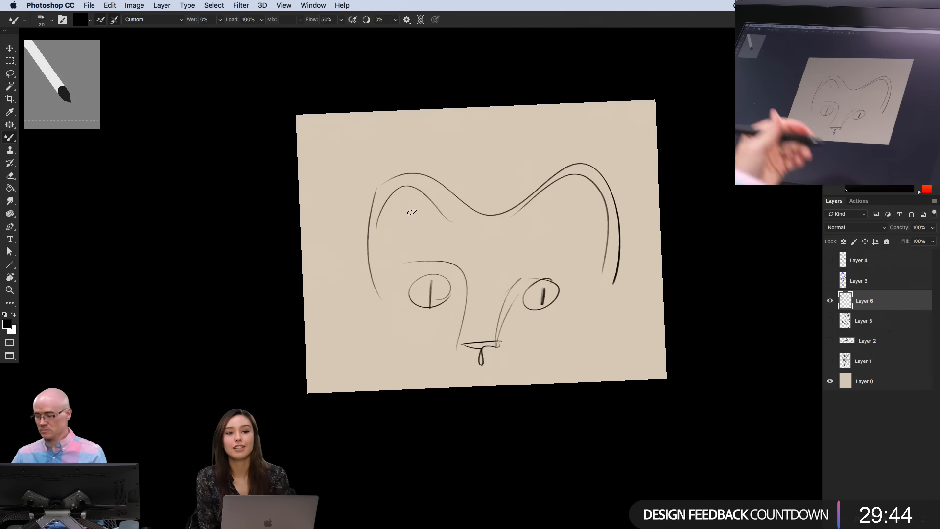
key(r)
mouse_move(266, 210)
mouse_down()
mouse_move(342, 392)
mouse_move(415, 441)
mouse_move(347, 422)
mouse_move(362, 437)
mouse_up()
key(b)
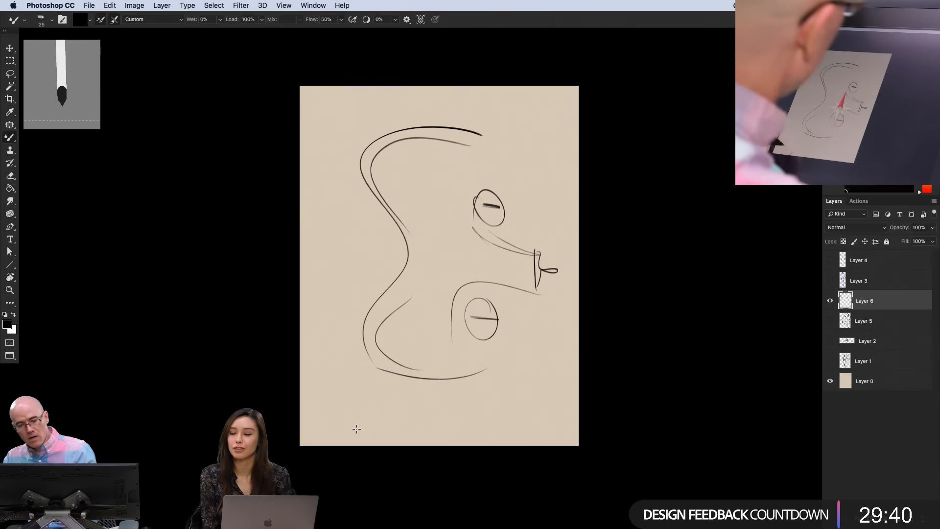
Delete the cat face layer, keep the hooded figure hidden, and make the tuxedoed cat bar scene on Layer 2 visible and active
click(828, 301)
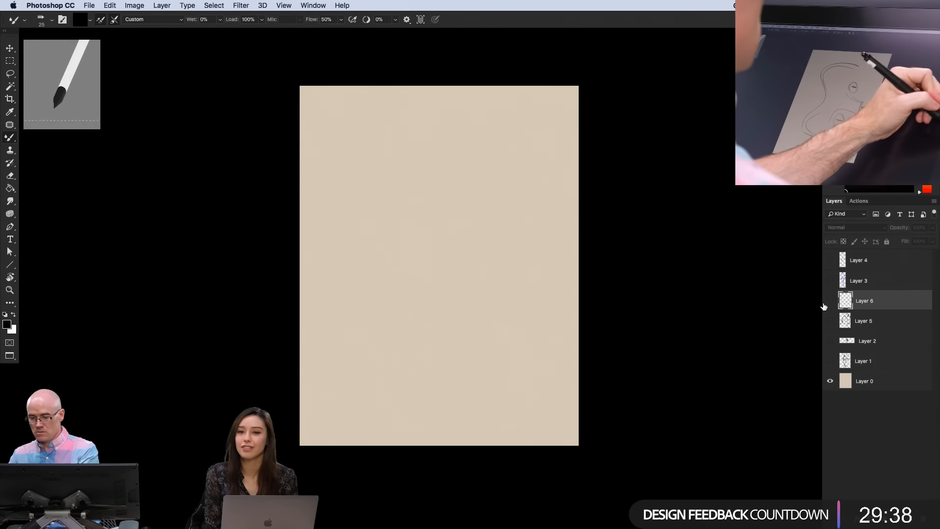
key(Delete)
click(829, 301)
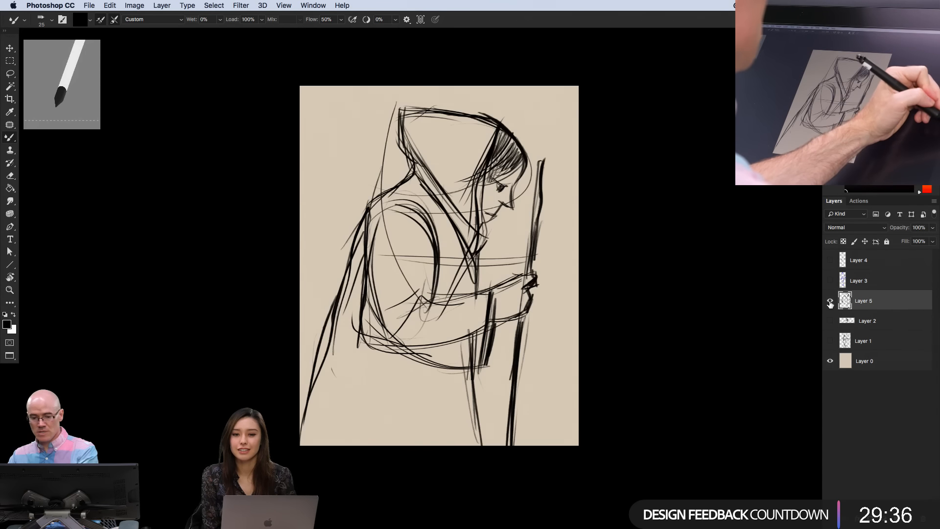
click(830, 301)
click(830, 320)
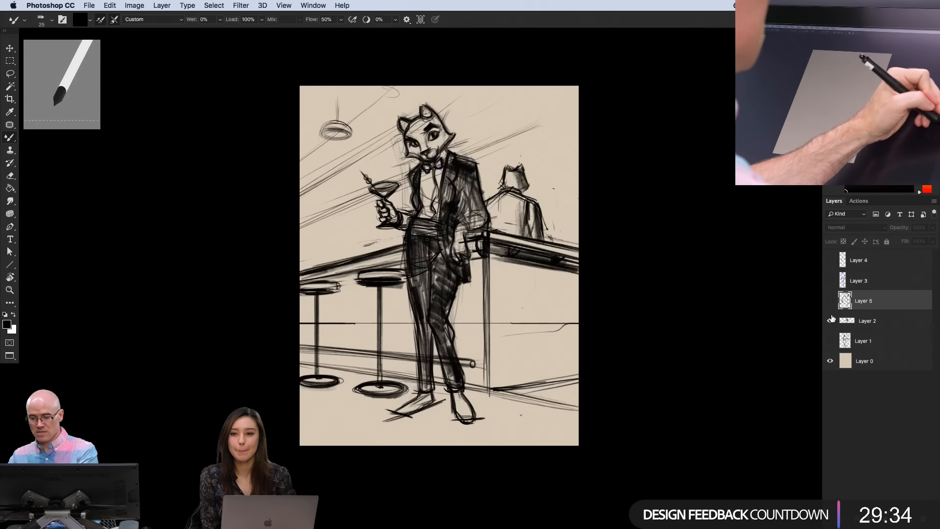
click(837, 320)
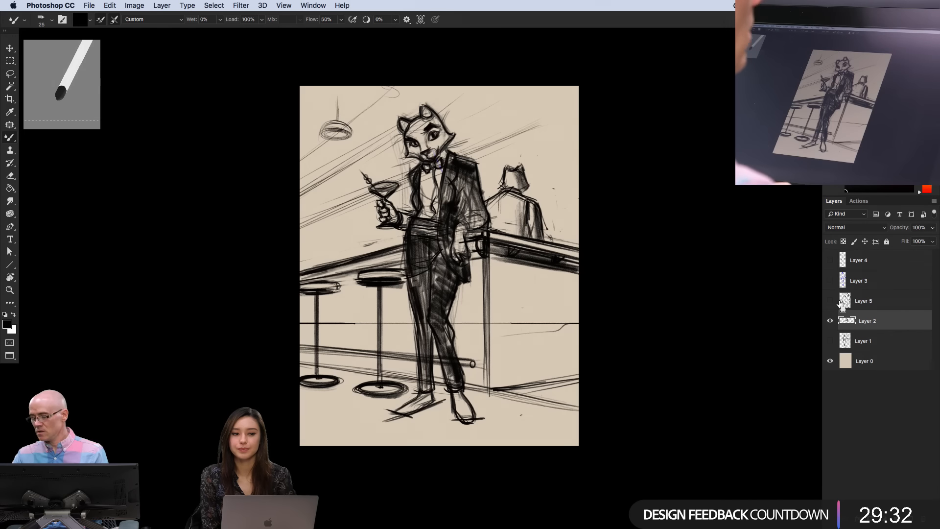
Save the document to the Desktop in Photoshop format under the name asdfas
key(super+s)
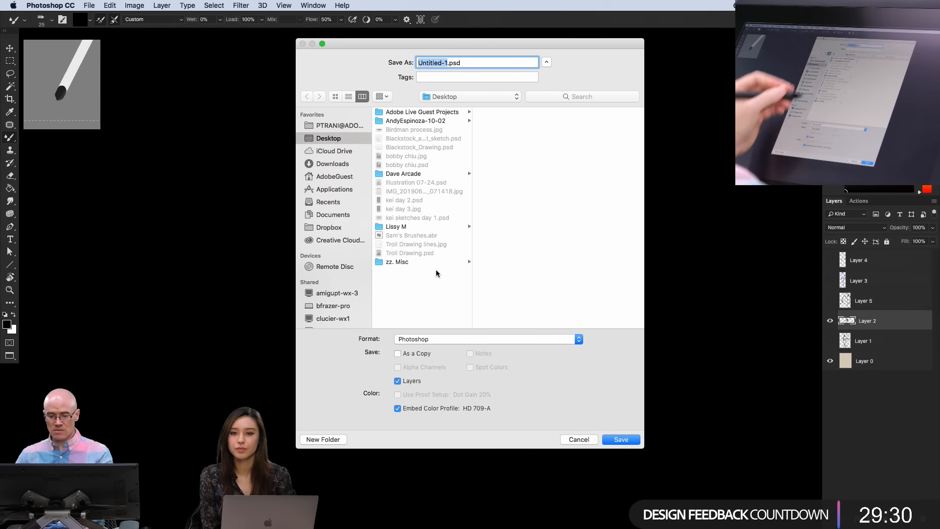
key(Escape)
key(super+s)
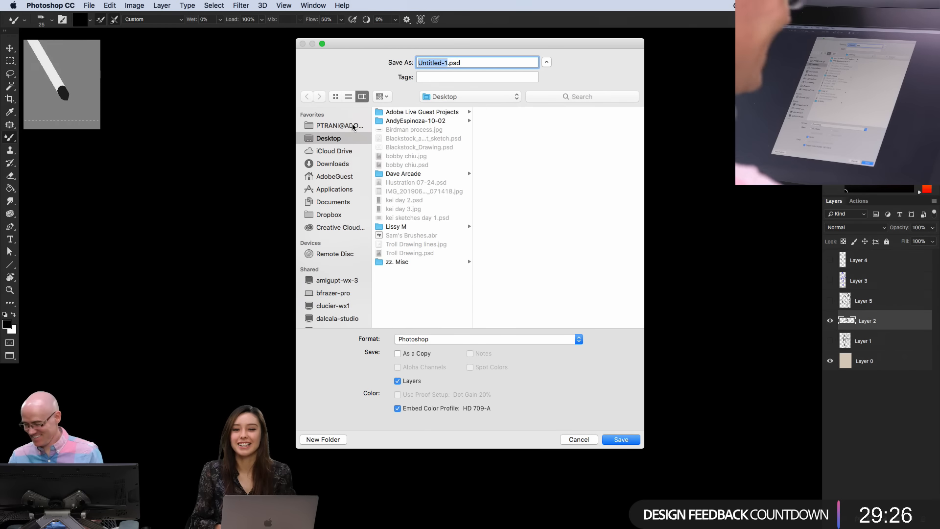
text(asdfas)
key(Return)
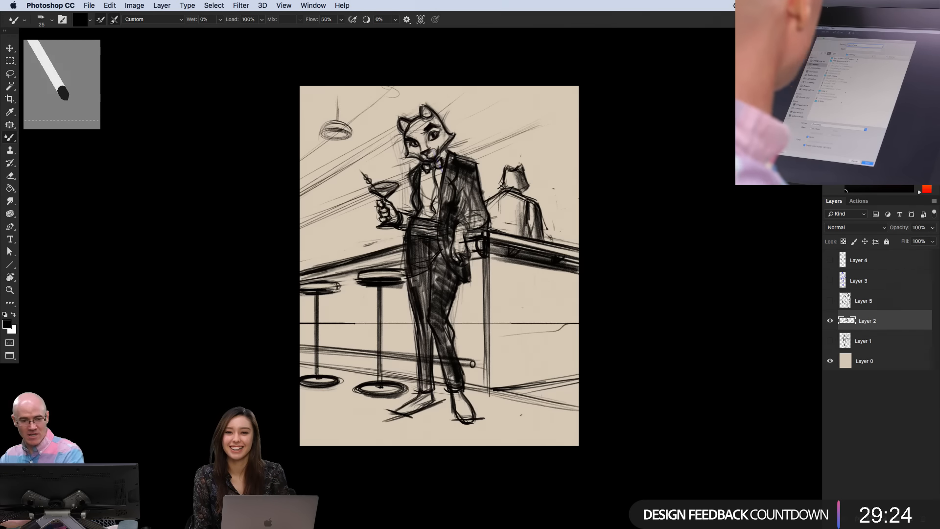
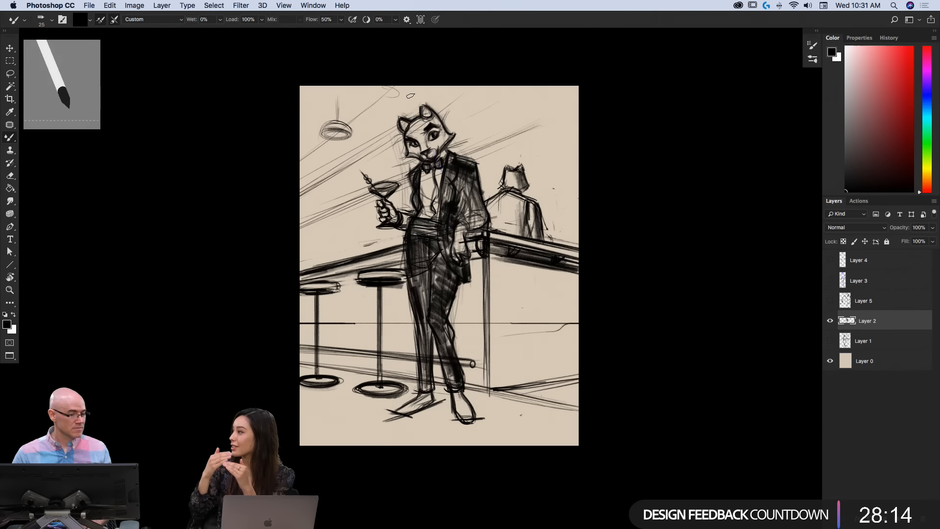
Hide the bar scene and add a new empty layer above Layer 2
click(830, 321)
click(910, 519)
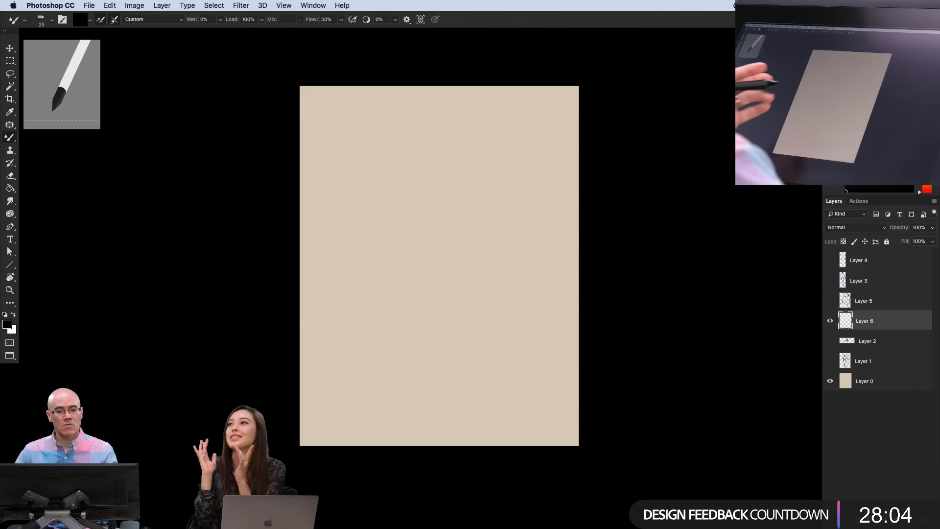
Try out a simple nose outline and a symmetrical almond-shaped eye with a round iris, undoing each sketch
mouse_move(413, 181)
mouse_down()
mouse_move(391, 224)
mouse_move(418, 231)
mouse_move(430, 221)
mouse_up()
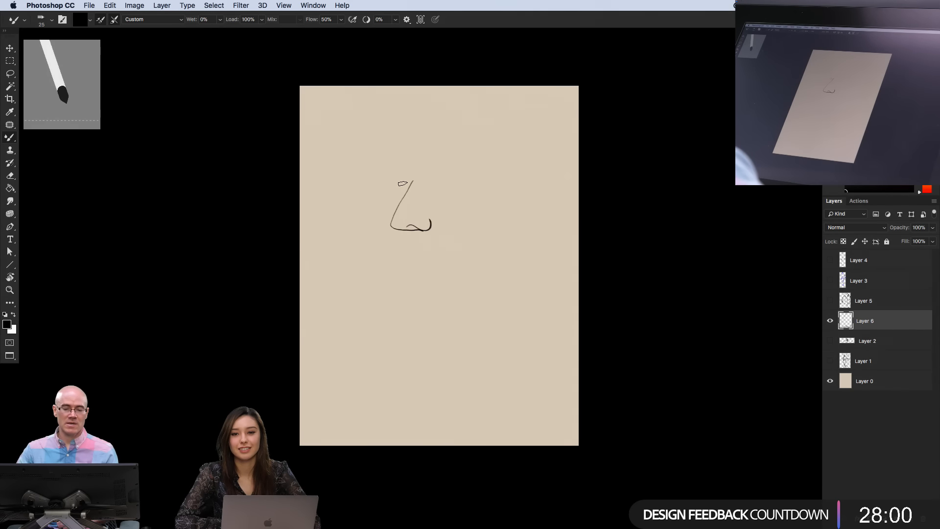
key(super+z)
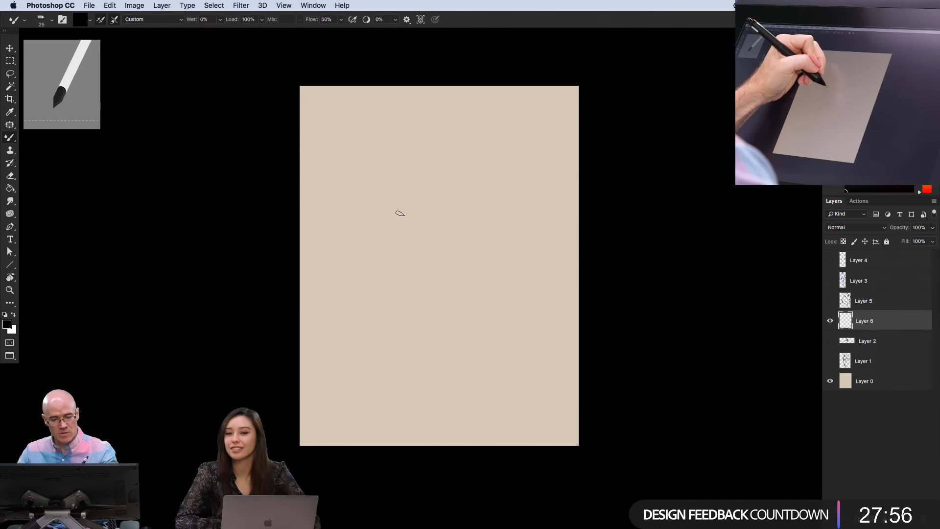
mouse_move(419, 220)
mouse_down()
mouse_move(373, 221)
mouse_move(399, 228)
mouse_move(373, 222)
mouse_move(388, 214)
mouse_up()
click(396, 218)
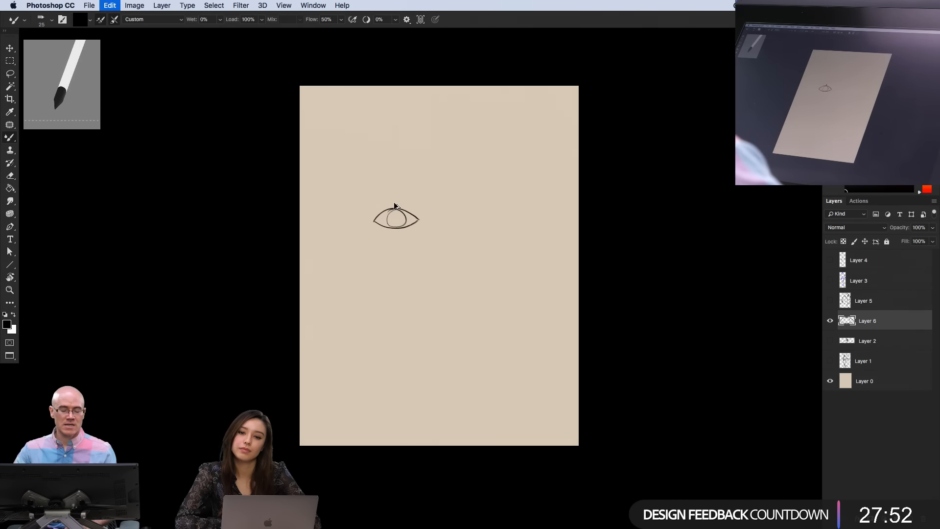
key(super+z)
key(super+z)
key(super+z)
key(super+z)
key(super+z)
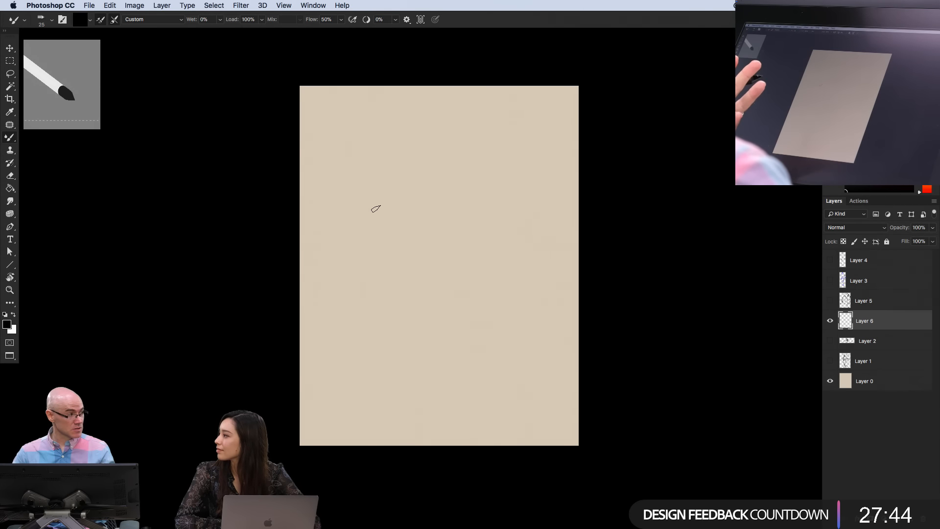
Sketch an angled eye near the middle of the page with lids, a dark iris and a heavy crease above the upper lid
super+click(451, 236)
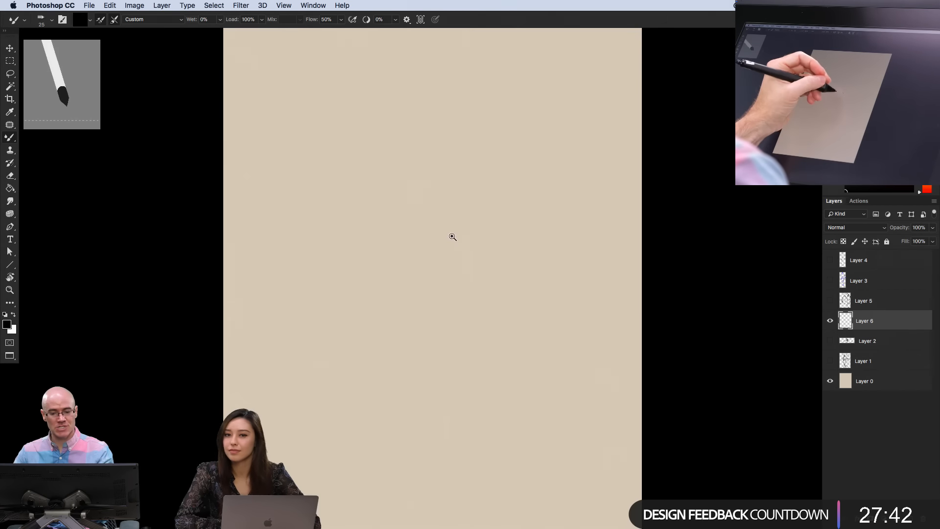
mouse_move(465, 267)
mouse_down()
mouse_move(426, 241)
mouse_move(435, 246)
mouse_move(410, 242)
mouse_move(411, 265)
mouse_up()
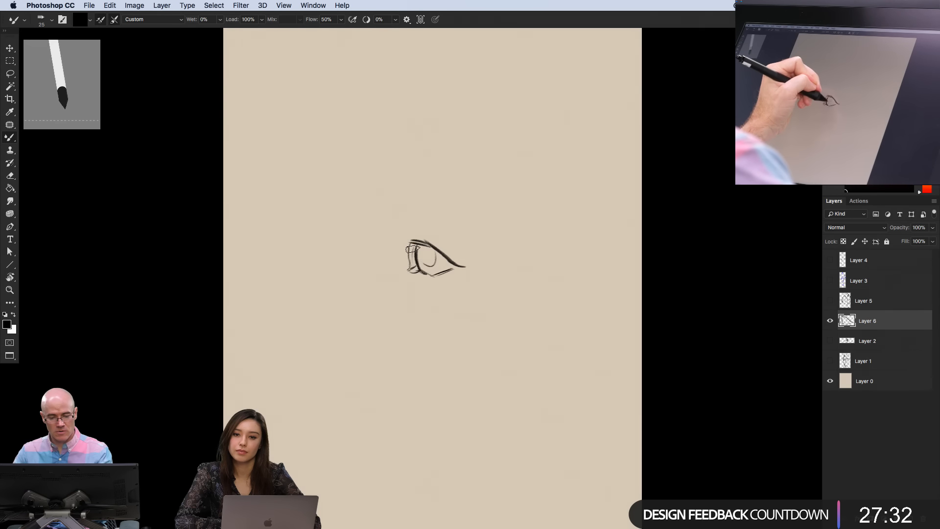
drag(420, 249, 426, 266)
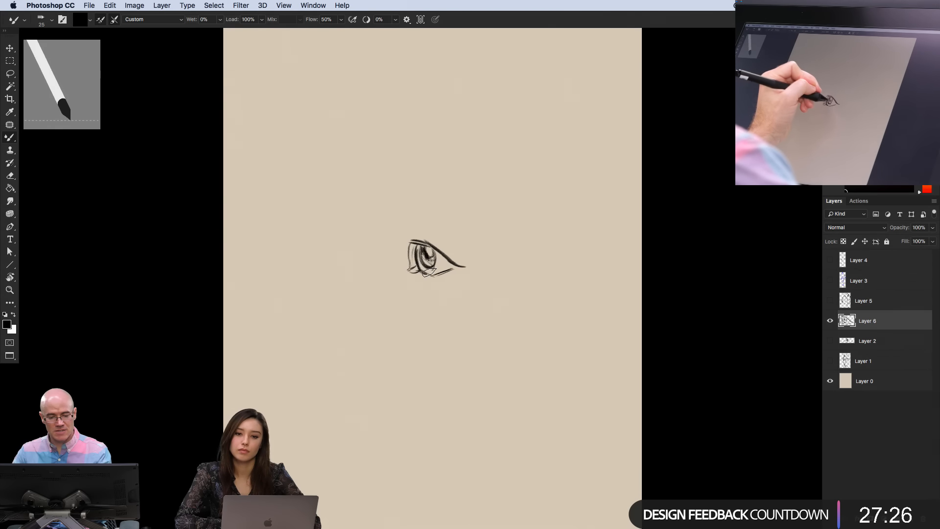
mouse_move(437, 254)
mouse_down()
mouse_move(473, 262)
mouse_move(446, 239)
mouse_move(401, 228)
mouse_up()
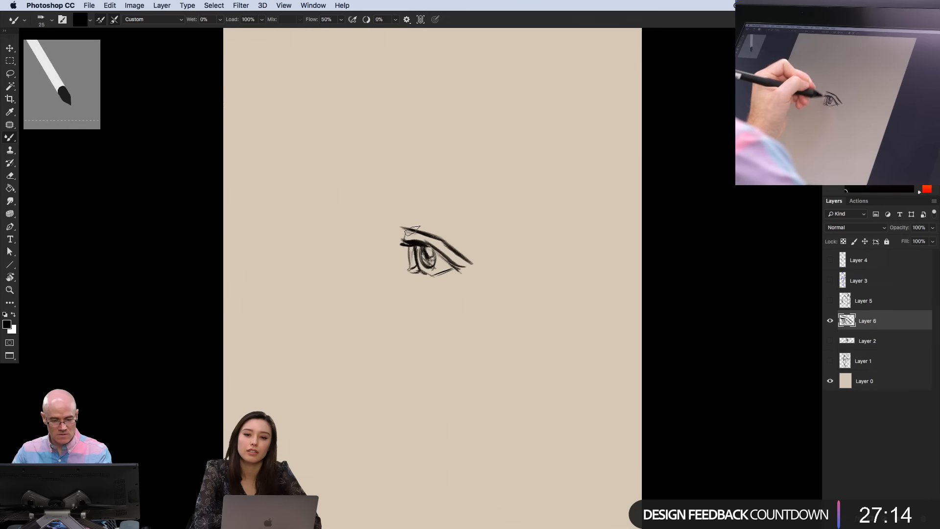
Shade the eye's front corner and the area above the crease, define the lower lid, darken the iris and add light tone beneath
drag(409, 271, 414, 270)
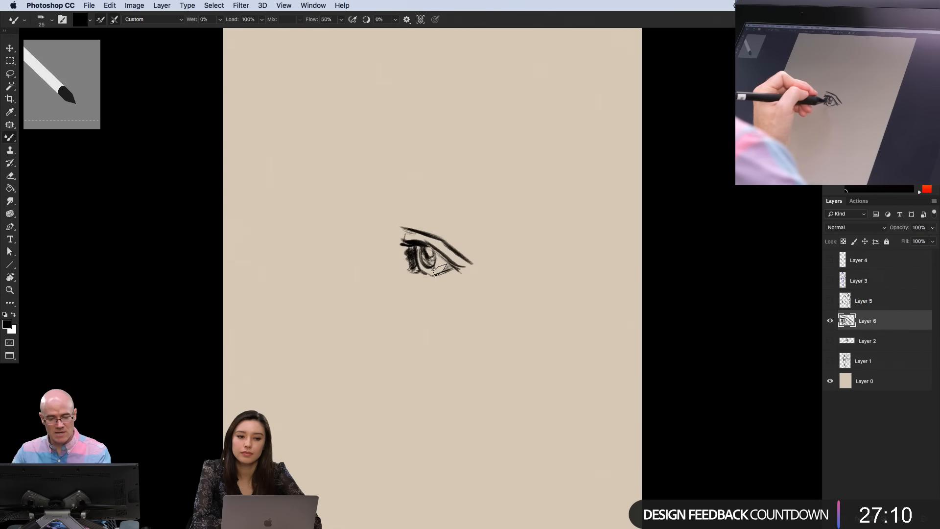
mouse_move(425, 246)
mouse_down()
mouse_move(460, 267)
mouse_move(470, 262)
mouse_move(395, 224)
mouse_up()
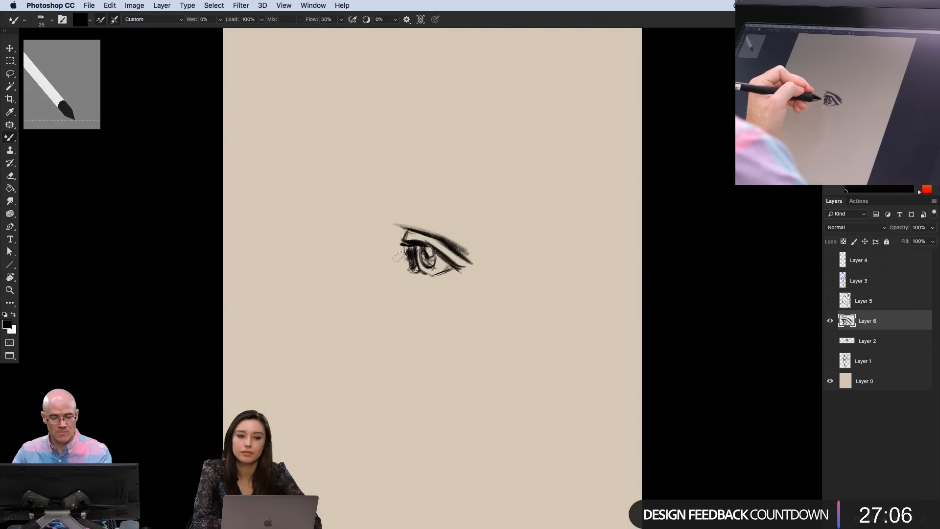
drag(403, 265, 402, 271)
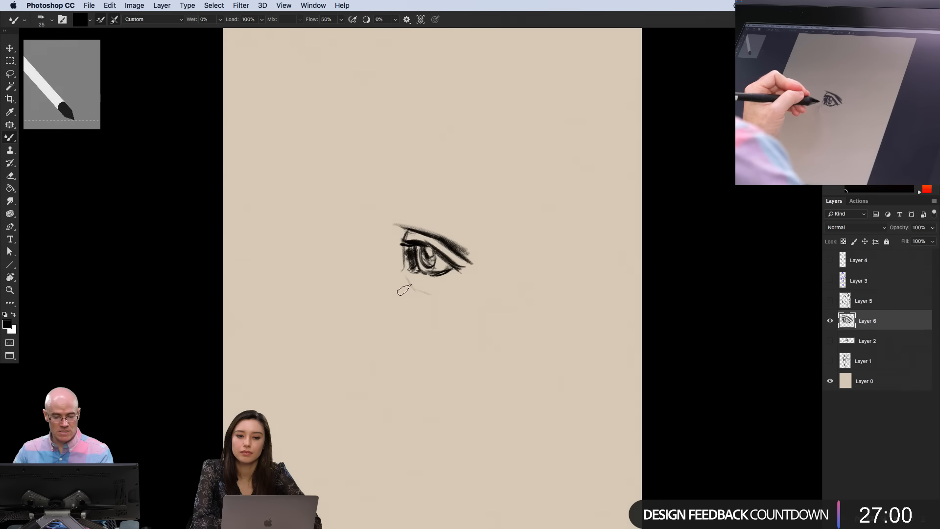
mouse_move(409, 294)
mouse_down()
mouse_move(415, 275)
mouse_move(427, 293)
mouse_up()
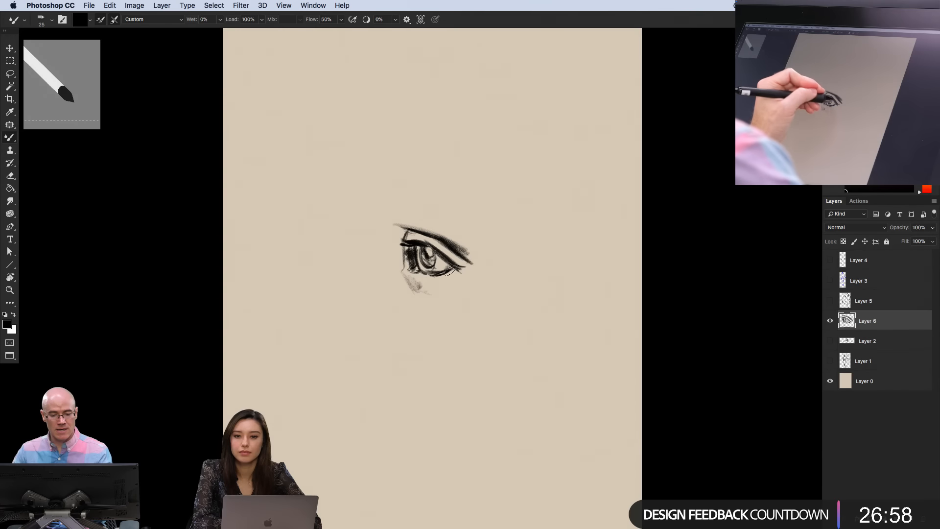
drag(425, 252, 428, 257)
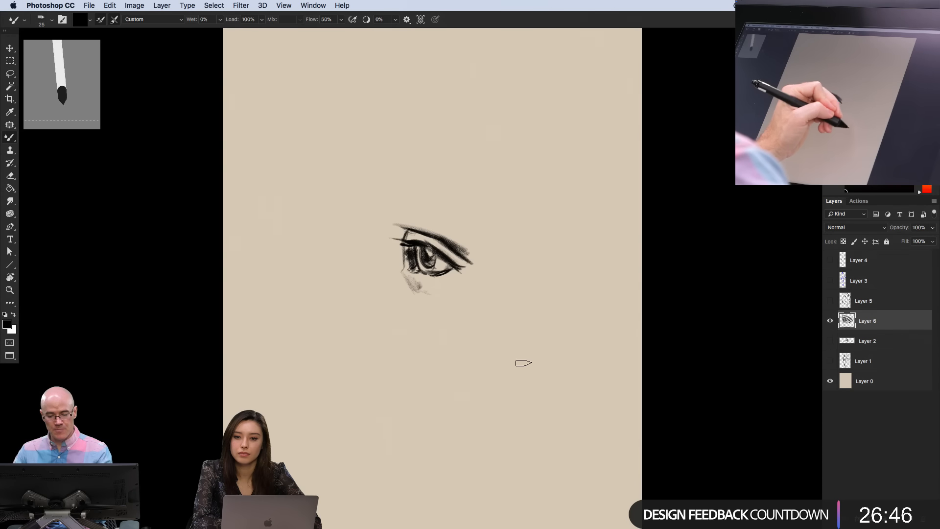
Sketch a tapering head outline below and to the right of the eye, with a rounded top, straight sides and narrow chin
mouse_move(497, 307)
mouse_down()
mouse_move(575, 303)
mouse_move(576, 407)
mouse_up()
mouse_move(577, 325)
mouse_down()
mouse_move(574, 408)
mouse_move(563, 430)
mouse_up()
mouse_move(527, 420)
mouse_down()
mouse_move(557, 424)
mouse_move(502, 393)
mouse_up()
drag(578, 314, 481, 330)
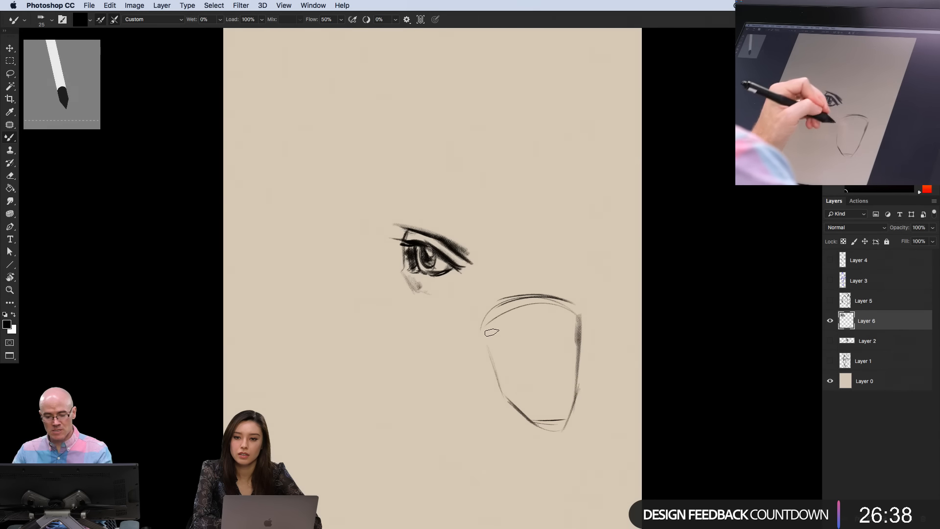
drag(580, 323, 567, 370)
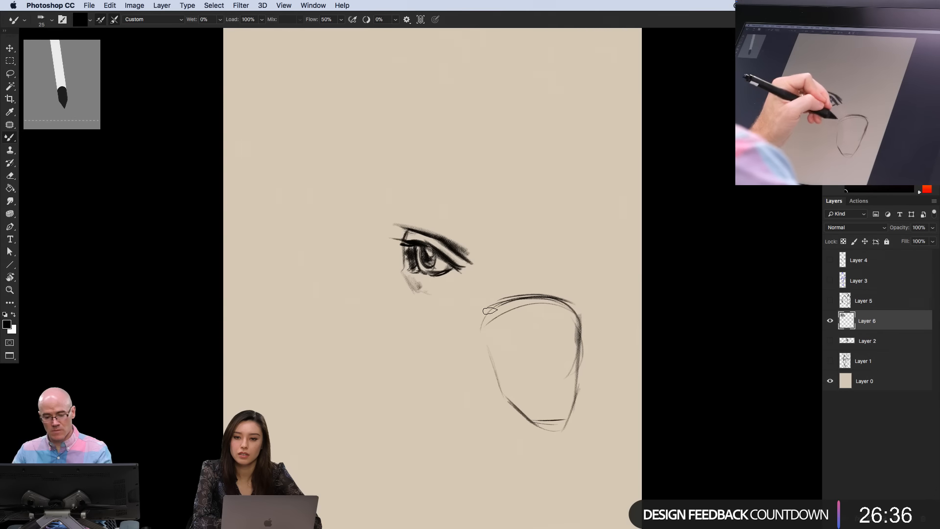
Round out the skull with a back curve and a lower arc across the face, and reinforce the jaw lines
mouse_move(479, 311)
mouse_down()
mouse_move(503, 380)
mouse_move(574, 365)
mouse_move(539, 386)
mouse_move(481, 366)
mouse_move(574, 370)
mouse_up()
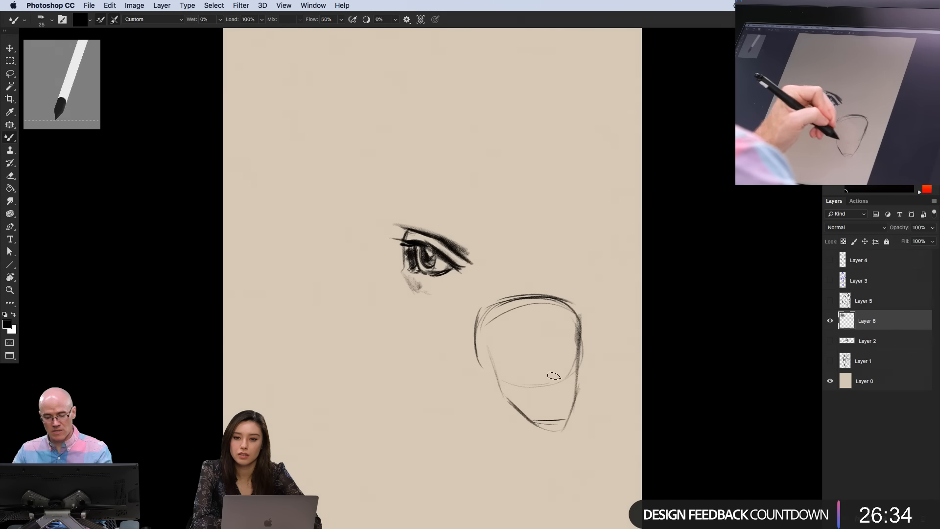
drag(510, 304, 474, 321)
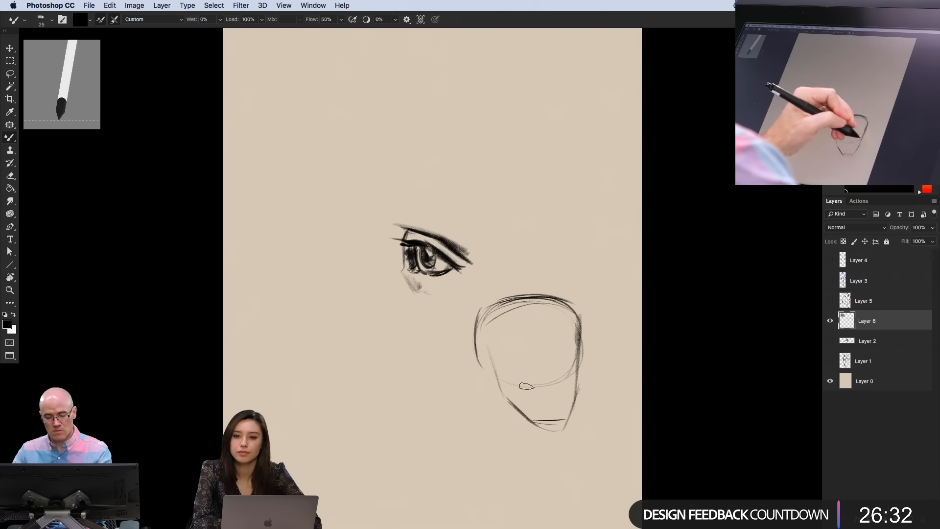
drag(578, 329, 564, 418)
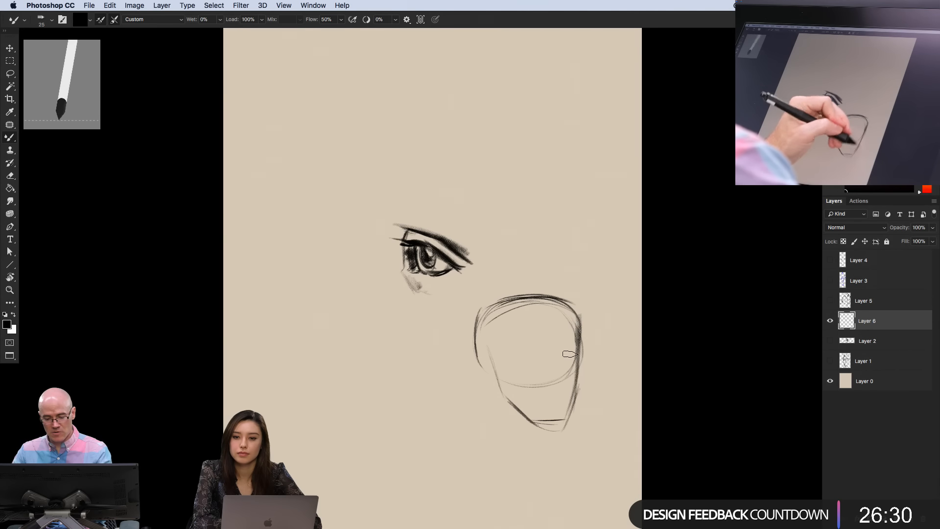
drag(575, 358, 563, 423)
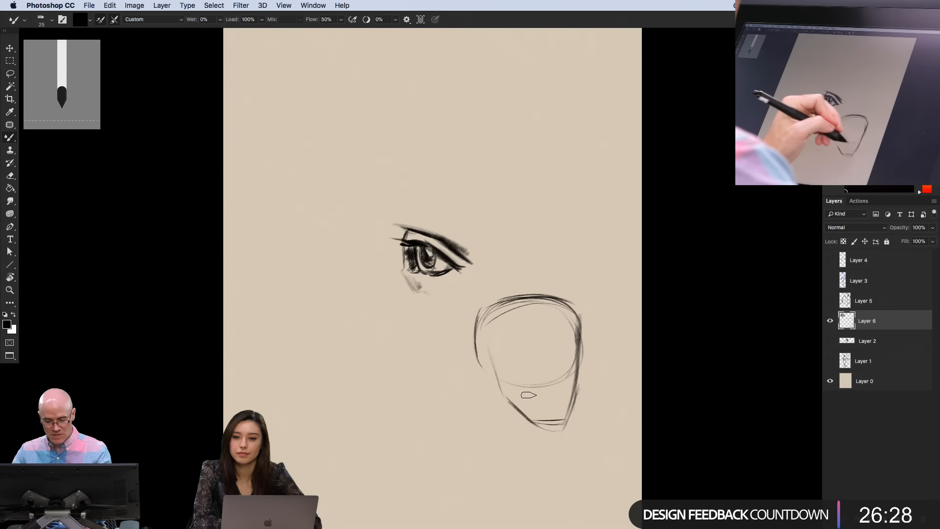
drag(548, 378, 504, 380)
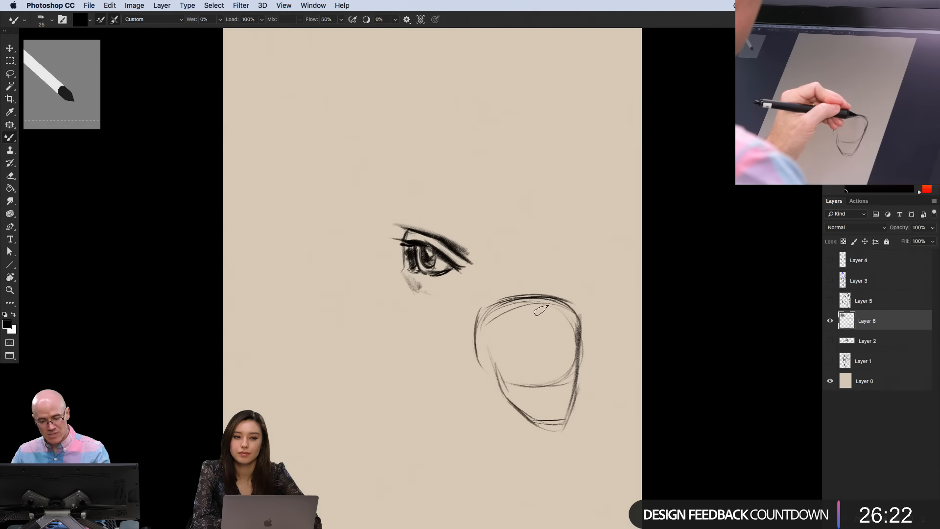
Add a curved vertical centre line down the face and two slanted horizontal guides for the brow and eyes
drag(542, 308, 559, 384)
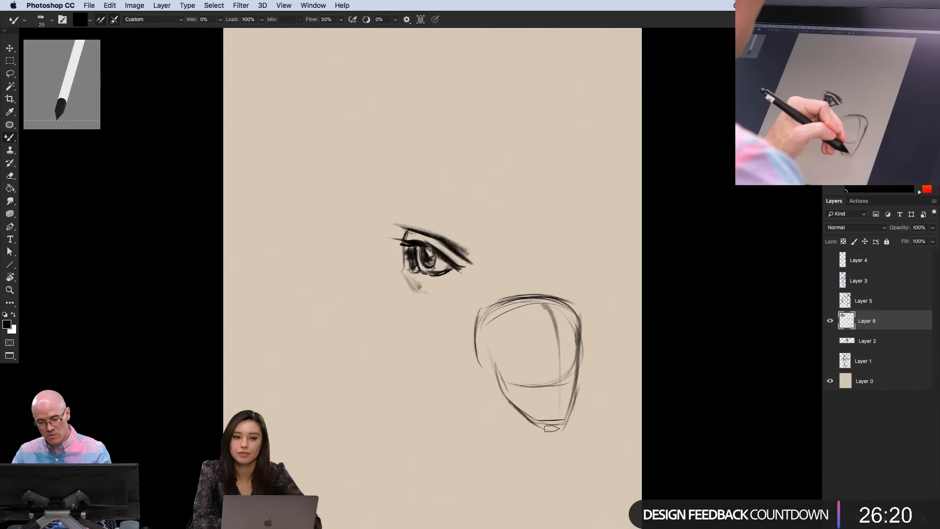
drag(547, 313, 558, 416)
drag(547, 334, 558, 363)
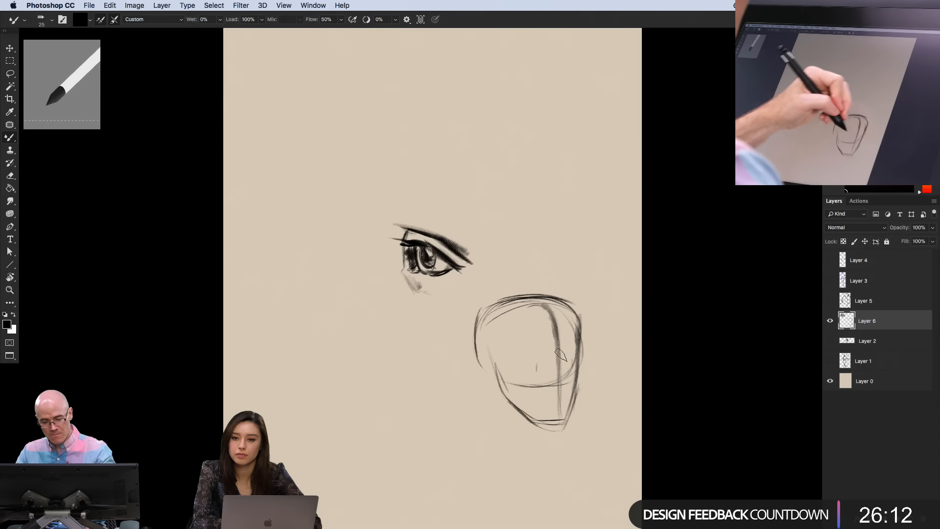
mouse_move(588, 358)
mouse_down()
mouse_move(517, 367)
mouse_move(589, 360)
mouse_up()
drag(524, 365, 587, 361)
drag(514, 355, 591, 348)
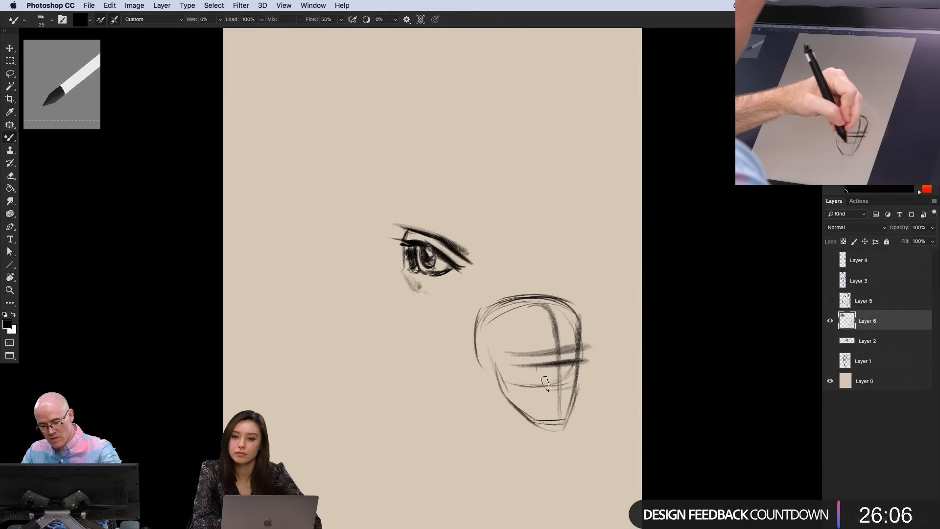
Block in the nose and mouth with angular lines, and strengthen the chin and the far side of the face
mouse_move(573, 388)
mouse_down()
mouse_move(531, 391)
mouse_move(542, 403)
mouse_move(533, 392)
mouse_up()
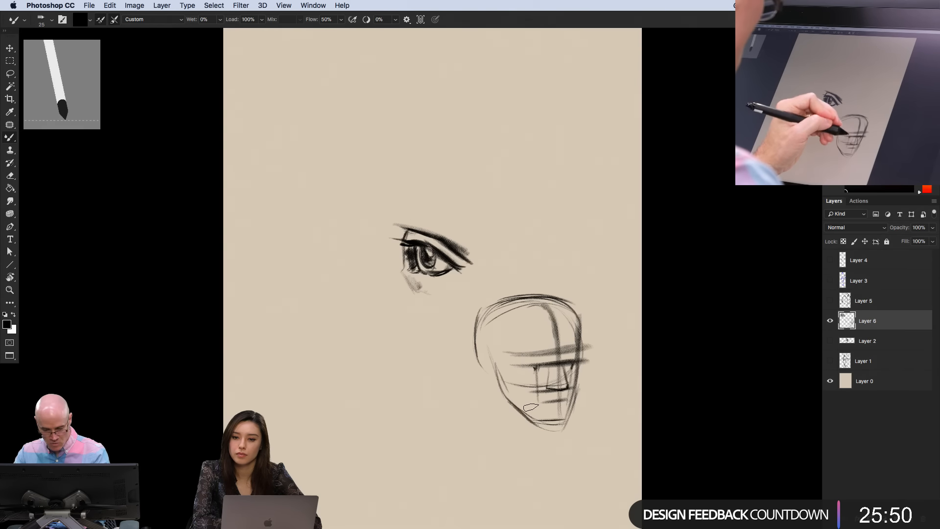
mouse_move(563, 369)
mouse_down()
mouse_move(568, 400)
mouse_move(538, 402)
mouse_move(552, 424)
mouse_up()
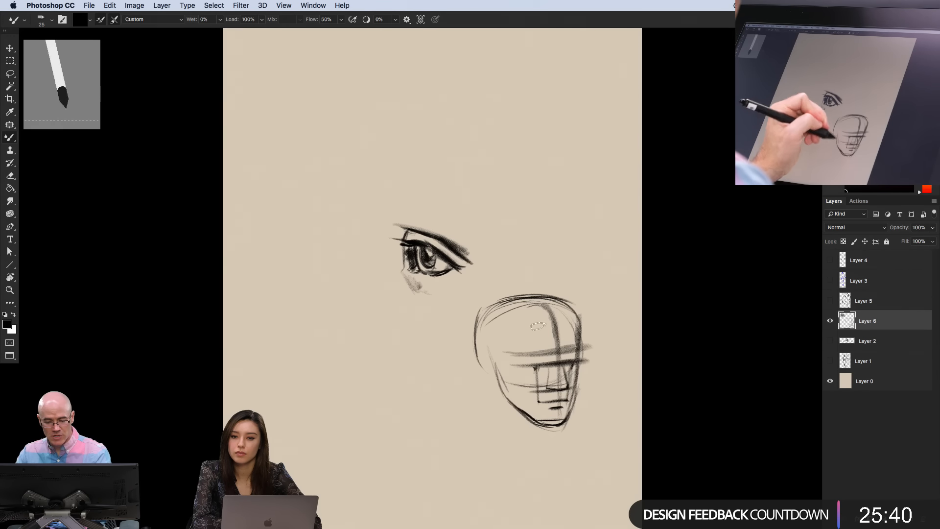
drag(574, 396, 564, 416)
drag(577, 380, 570, 405)
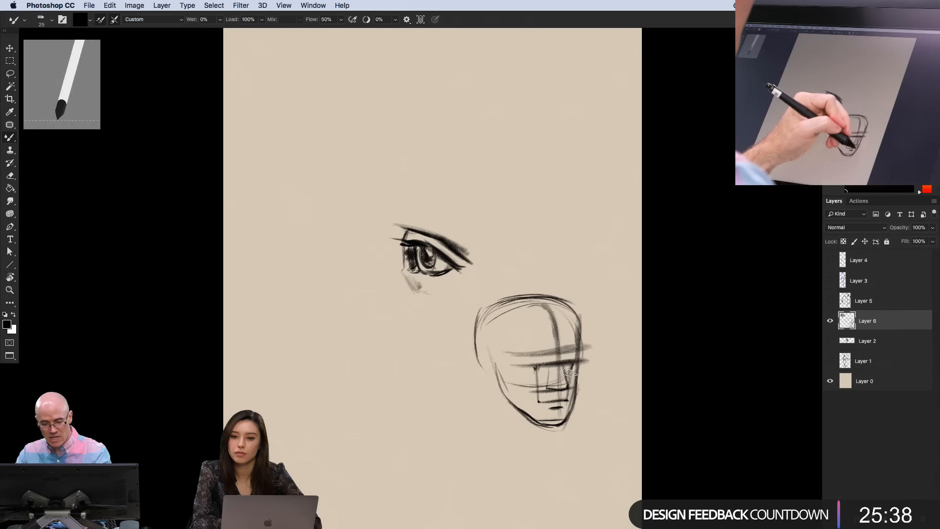
mouse_move(580, 363)
mouse_down()
mouse_move(574, 393)
mouse_move(575, 380)
mouse_up()
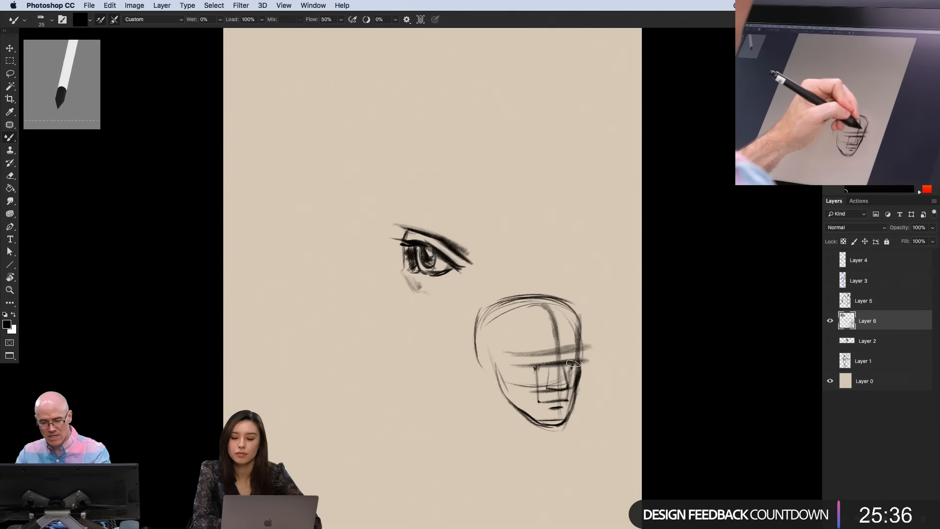
drag(581, 343, 579, 361)
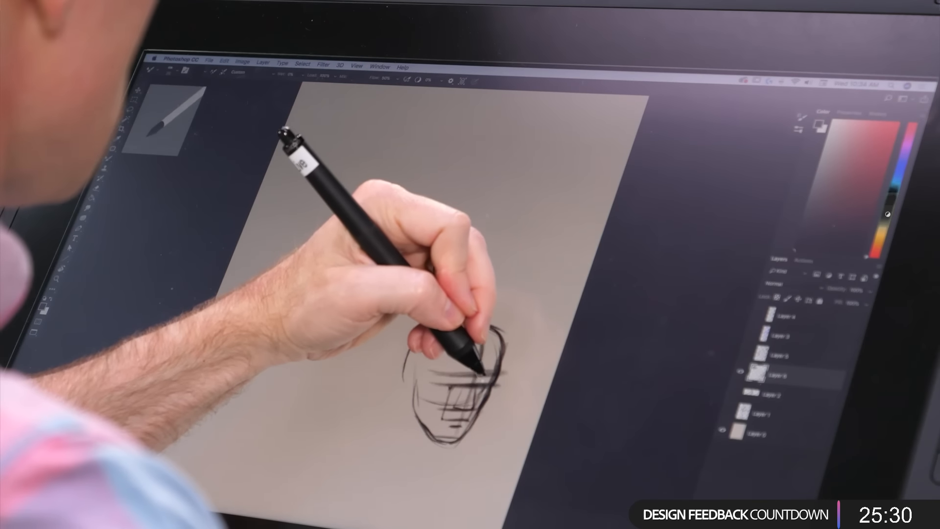
Darken the brow line, add a cheek plane and an ear, and fill in dark hair around the forehead
mouse_move(440, 379)
mouse_down()
mouse_move(462, 377)
mouse_move(434, 374)
mouse_move(441, 383)
mouse_move(454, 379)
mouse_move(446, 380)
mouse_move(453, 368)
mouse_move(483, 381)
mouse_move(462, 391)
mouse_up()
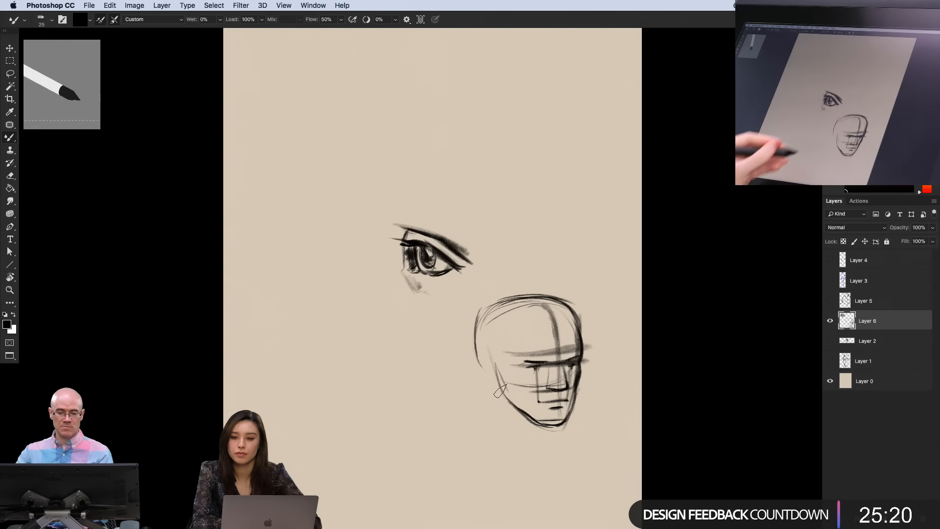
drag(514, 397, 522, 399)
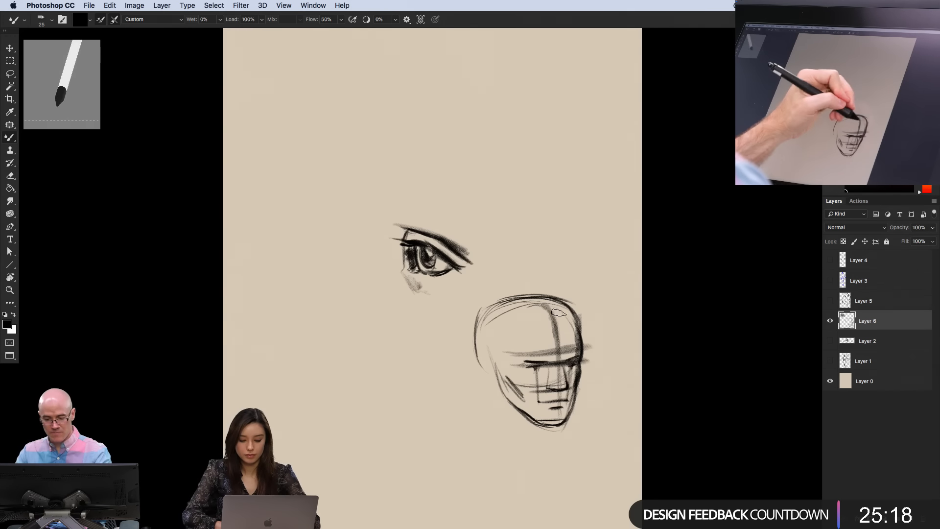
mouse_move(558, 316)
mouse_down()
mouse_move(580, 308)
mouse_move(561, 294)
mouse_move(545, 295)
mouse_move(580, 315)
mouse_move(585, 336)
mouse_move(580, 305)
mouse_move(560, 286)
mouse_move(555, 307)
mouse_move(546, 289)
mouse_move(542, 313)
mouse_move(559, 308)
mouse_move(536, 299)
mouse_move(531, 311)
mouse_move(518, 309)
mouse_move(537, 317)
mouse_move(515, 315)
mouse_move(521, 343)
mouse_move(509, 329)
mouse_move(497, 350)
mouse_up()
mouse_move(513, 292)
mouse_down()
mouse_move(482, 303)
mouse_move(482, 340)
mouse_move(502, 303)
mouse_move(489, 331)
mouse_move(500, 350)
mouse_move(516, 347)
mouse_move(498, 371)
mouse_move(486, 359)
mouse_move(490, 389)
mouse_up()
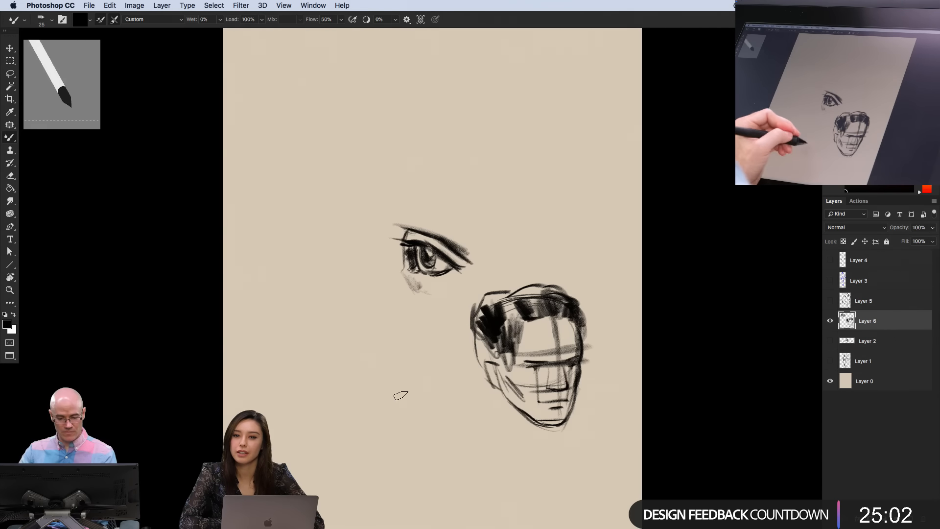
Sketch a side-view bicycle beside the head with two round wheels, frame, saddle, handlebar and pedals, standing on ground lines
mouse_move(422, 393)
mouse_down()
mouse_move(382, 428)
mouse_move(426, 389)
mouse_move(416, 446)
mouse_move(383, 419)
mouse_move(431, 394)
mouse_move(432, 439)
mouse_move(392, 428)
mouse_up()
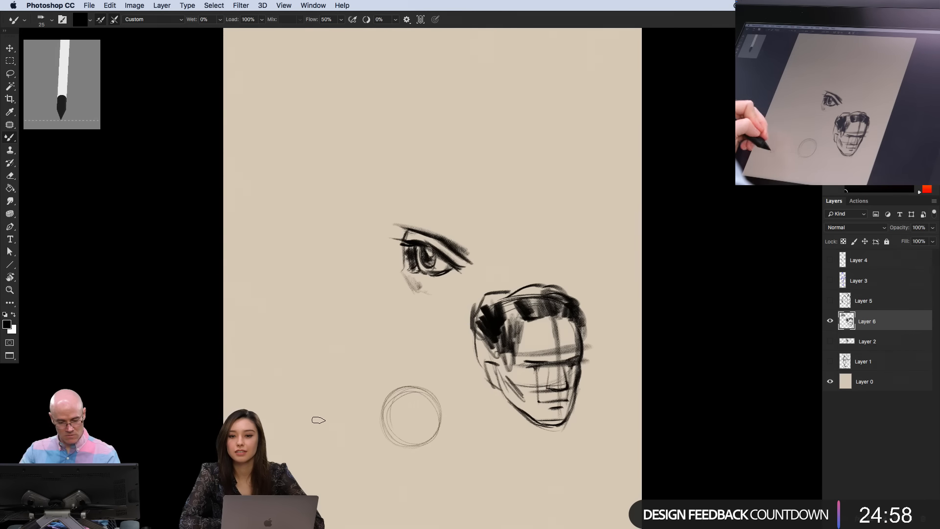
mouse_move(318, 439)
mouse_down()
mouse_move(276, 396)
mouse_move(293, 442)
mouse_move(313, 394)
mouse_move(289, 409)
mouse_up()
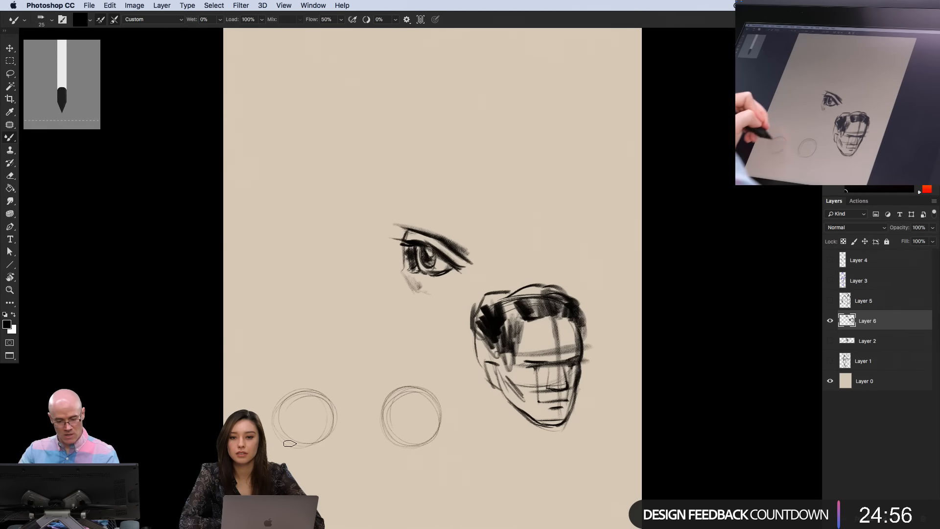
drag(377, 426, 338, 420)
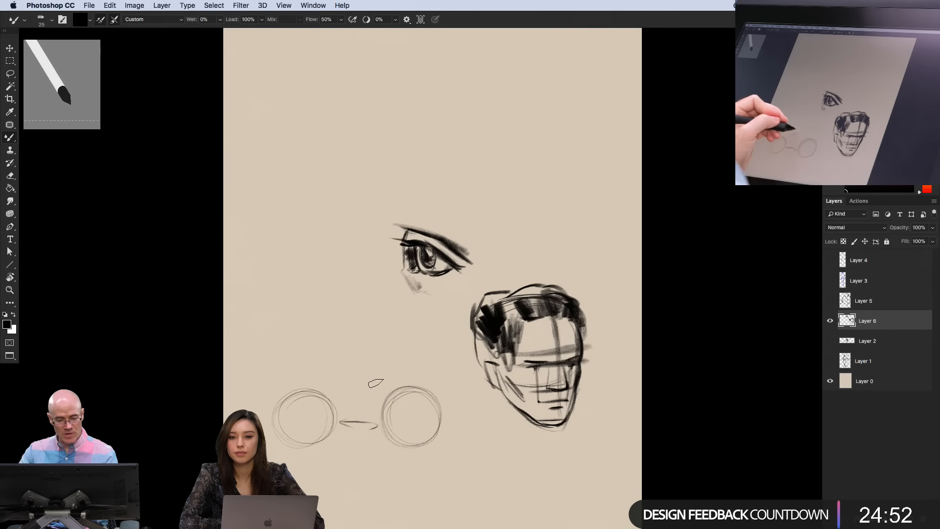
mouse_move(415, 414)
mouse_down()
mouse_move(382, 372)
mouse_move(415, 412)
mouse_move(357, 406)
mouse_move(368, 413)
mouse_move(390, 355)
mouse_move(322, 371)
mouse_up()
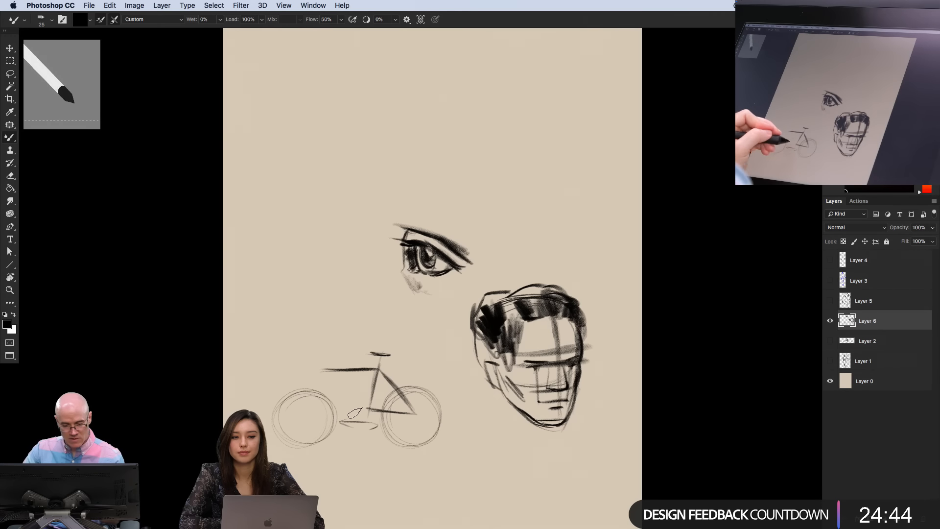
mouse_move(363, 412)
mouse_down()
mouse_move(326, 380)
mouse_move(364, 413)
mouse_up()
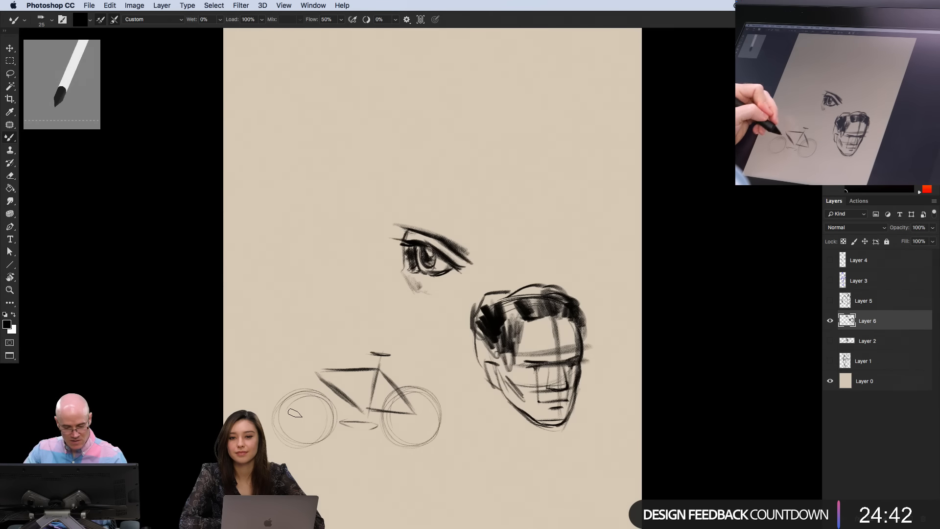
mouse_move(301, 419)
mouse_down()
mouse_move(323, 349)
mouse_move(302, 419)
mouse_up()
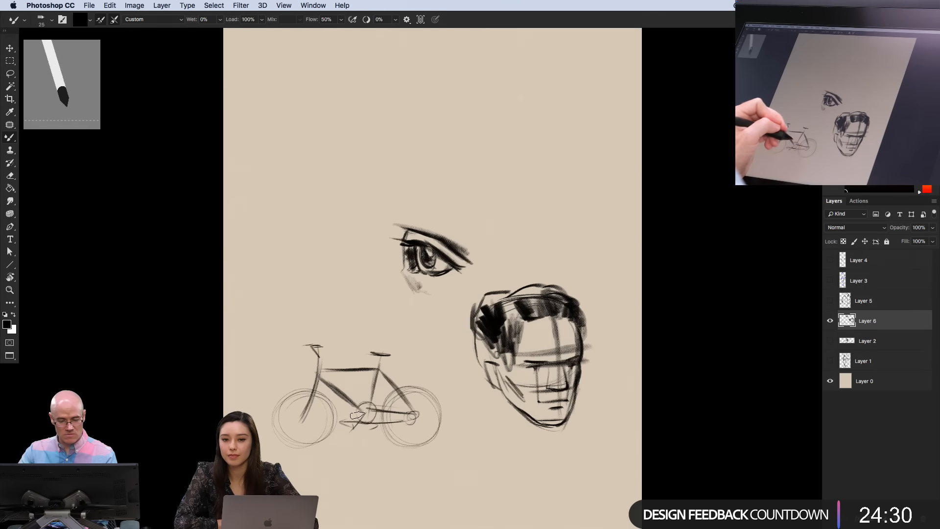
drag(276, 448, 435, 447)
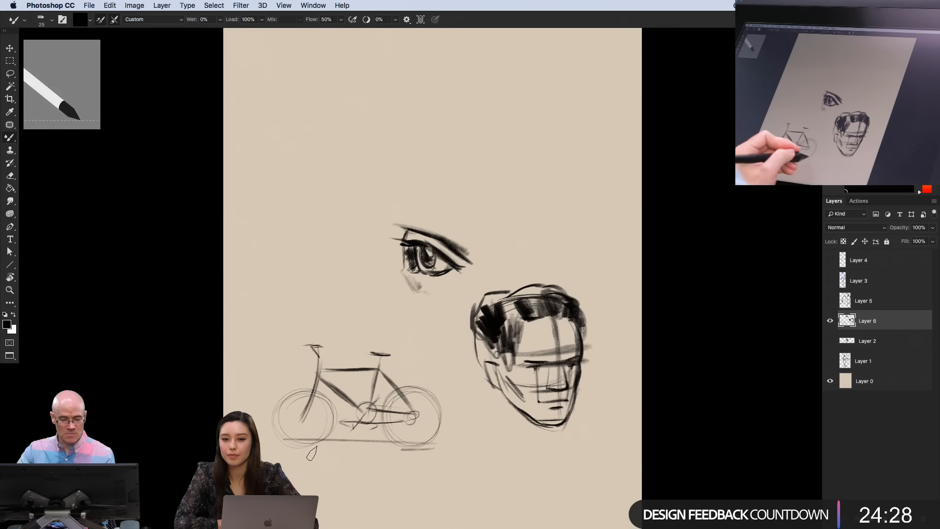
drag(305, 448, 414, 446)
Circle the whole head and draw a long downward arrow pointing at the bicycle
mouse_move(454, 342)
mouse_down()
mouse_move(597, 284)
mouse_move(457, 353)
mouse_up()
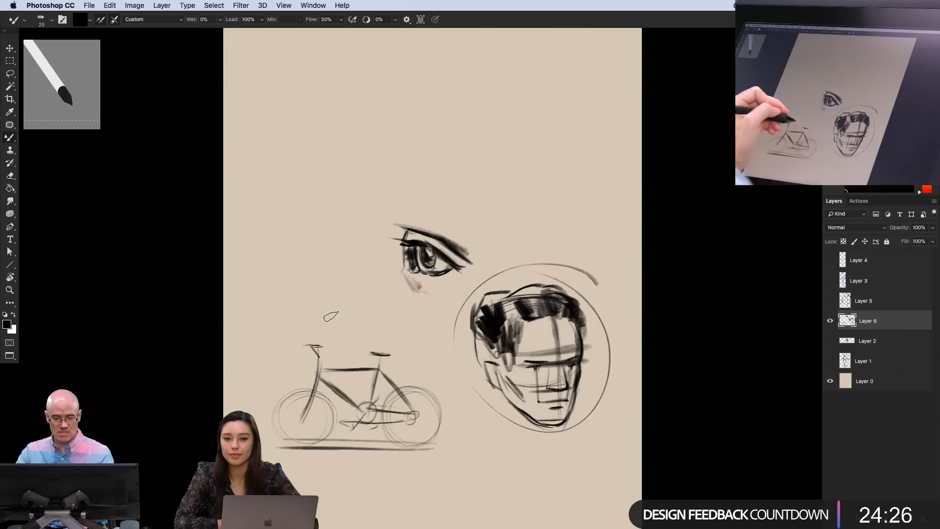
mouse_move(341, 255)
mouse_down()
mouse_move(344, 343)
mouse_move(355, 318)
mouse_up()
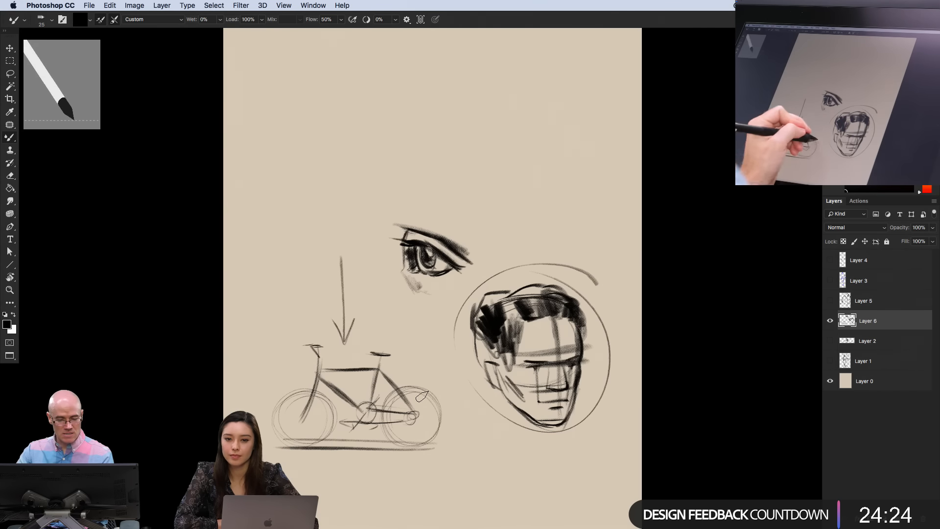
Draw horizontal guides along the wheels' tops and bottoms and the top tube, and extend the bicycle frame's diagonals
drag(255, 387, 439, 392)
drag(284, 439, 443, 442)
drag(335, 395, 440, 395)
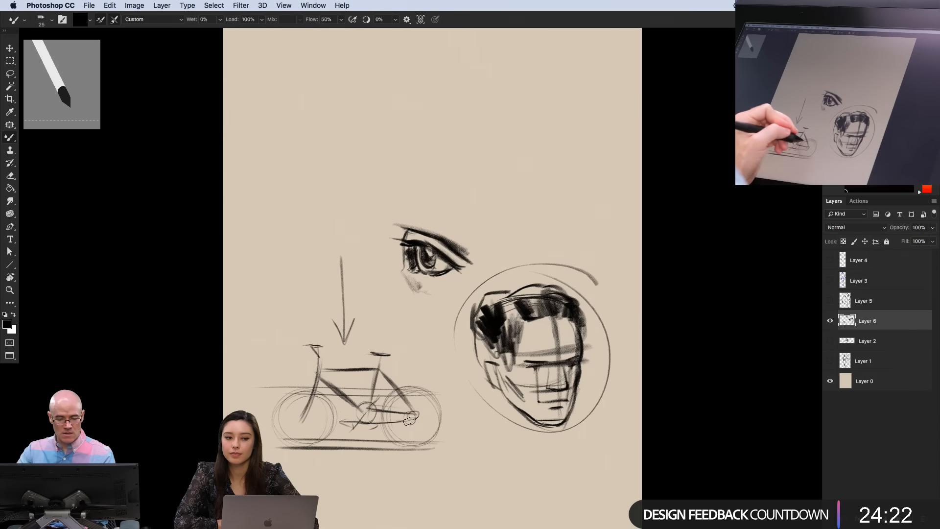
mouse_move(348, 336)
mouse_down()
mouse_move(417, 414)
mouse_move(292, 358)
mouse_move(319, 372)
mouse_up()
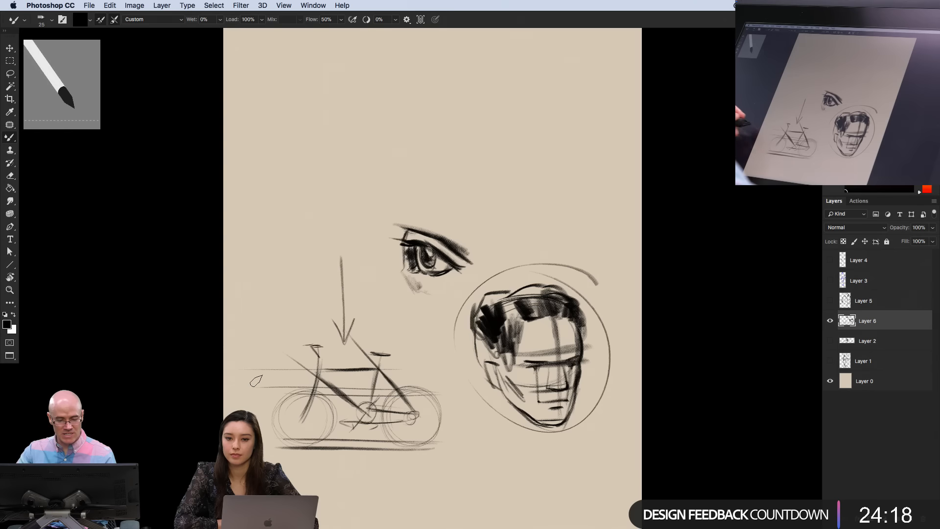
drag(237, 369, 421, 374)
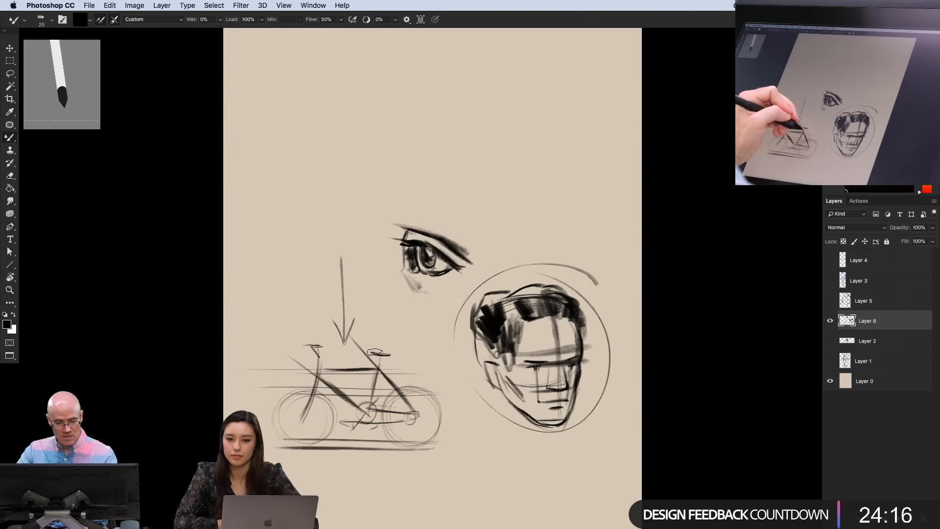
Reinforce the seat tube and front fork as angled guides, and connect the handlebar to the saddle with a line
drag(384, 341, 368, 408)
drag(321, 347, 298, 422)
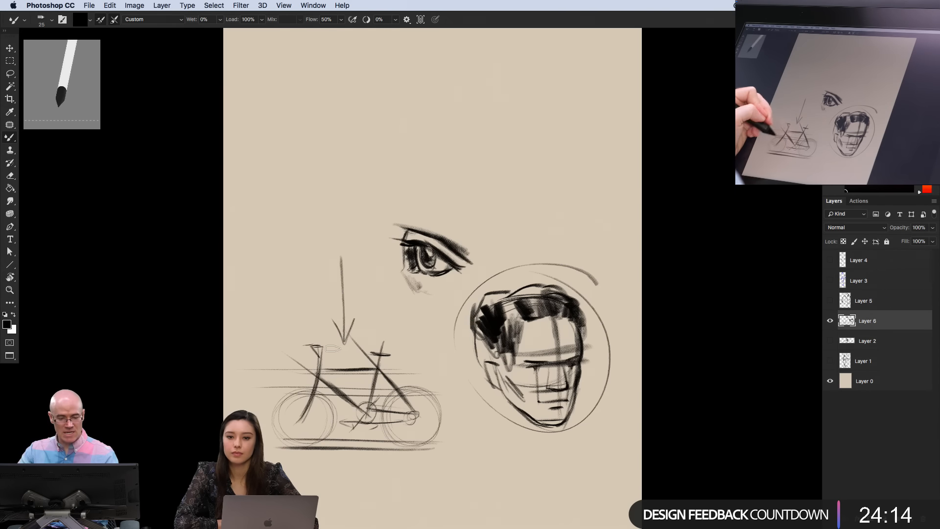
drag(304, 347, 395, 355)
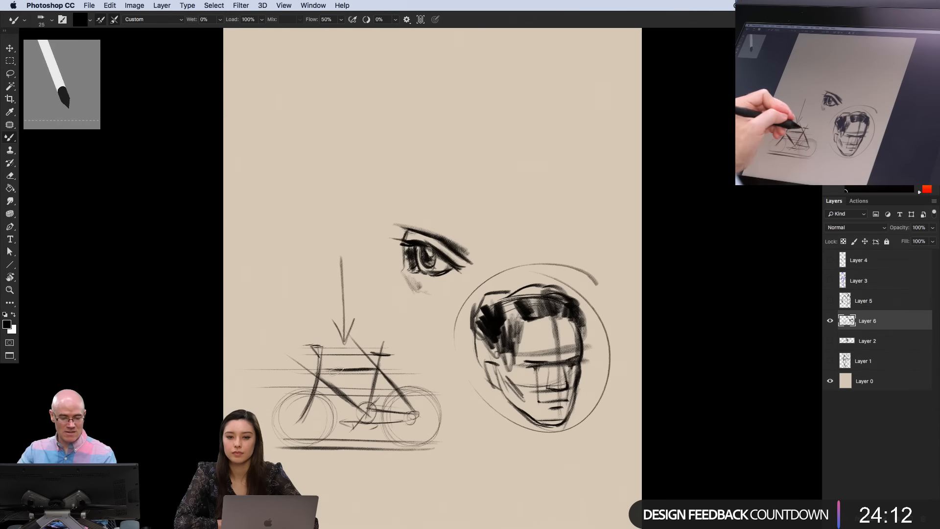
Draw a vertical height guide beside the bicycle from handlebar level to the ground, cap both ends and letter its proportions, the upper one B
drag(277, 349, 278, 448)
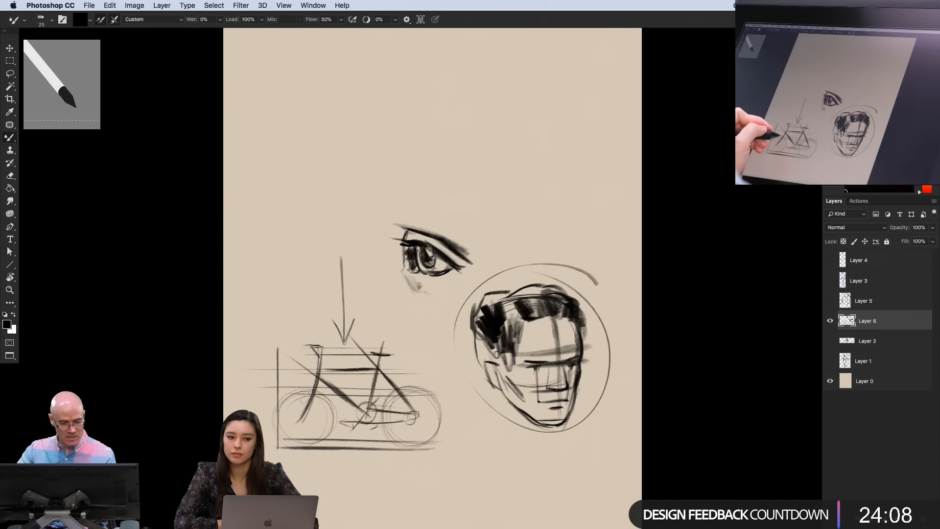
drag(268, 349, 288, 350)
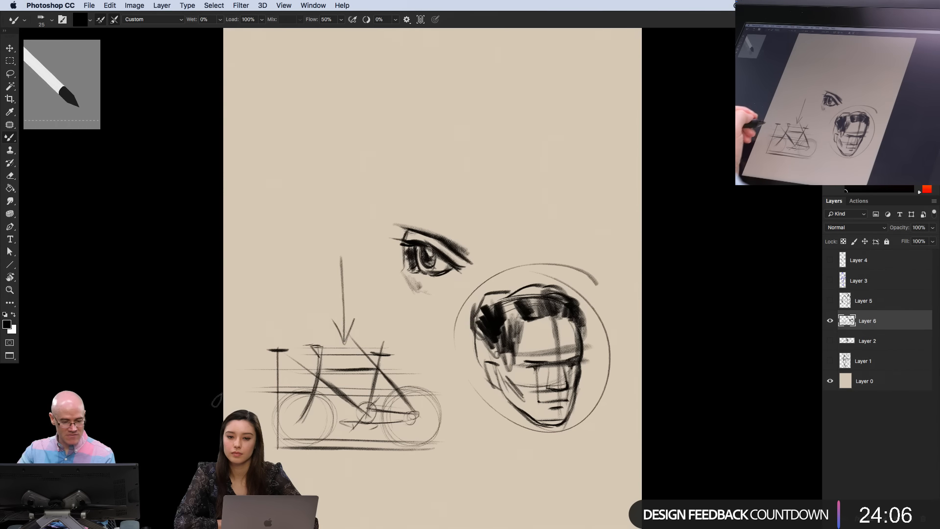
drag(265, 448, 294, 448)
drag(267, 392, 268, 447)
drag(251, 363, 252, 375)
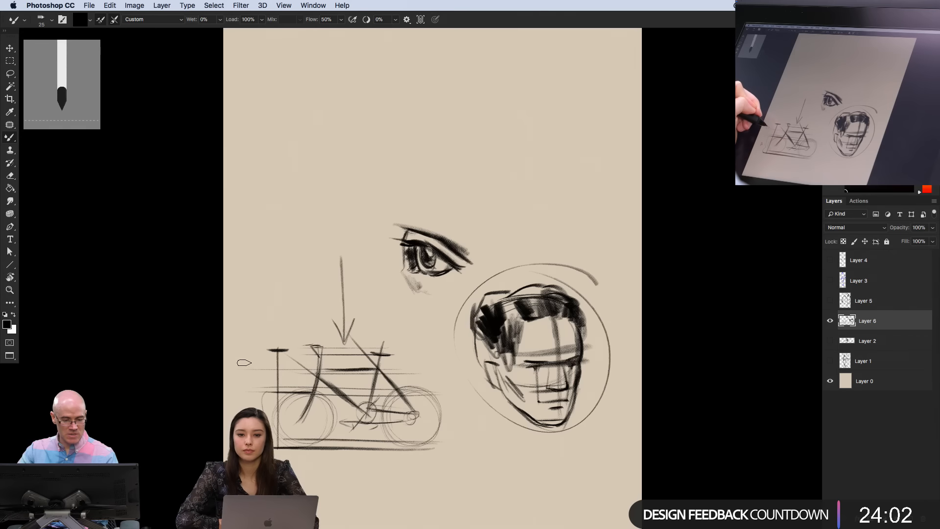
drag(246, 427, 253, 425)
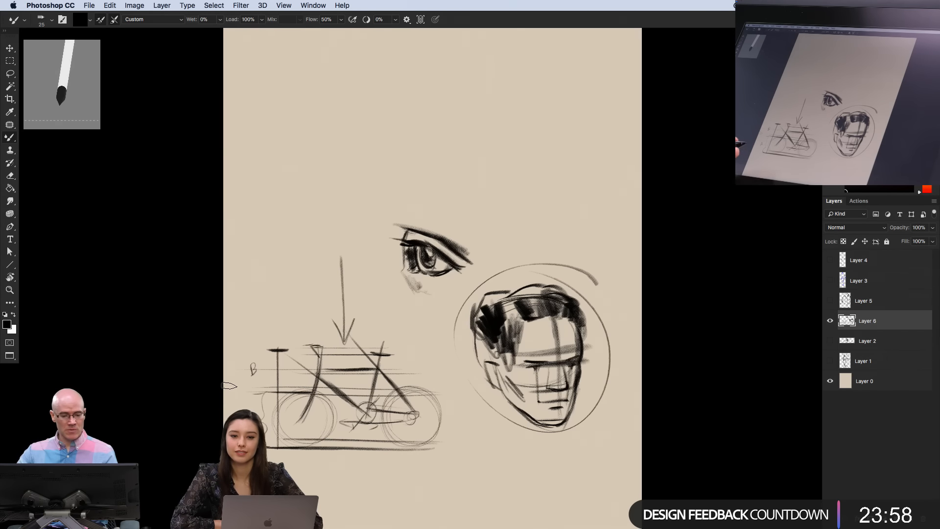
Hide Layer 6, show Layer 2 with the tuxedoed cat bar scene, and make Layer 2 the active layer
click(830, 321)
click(830, 341)
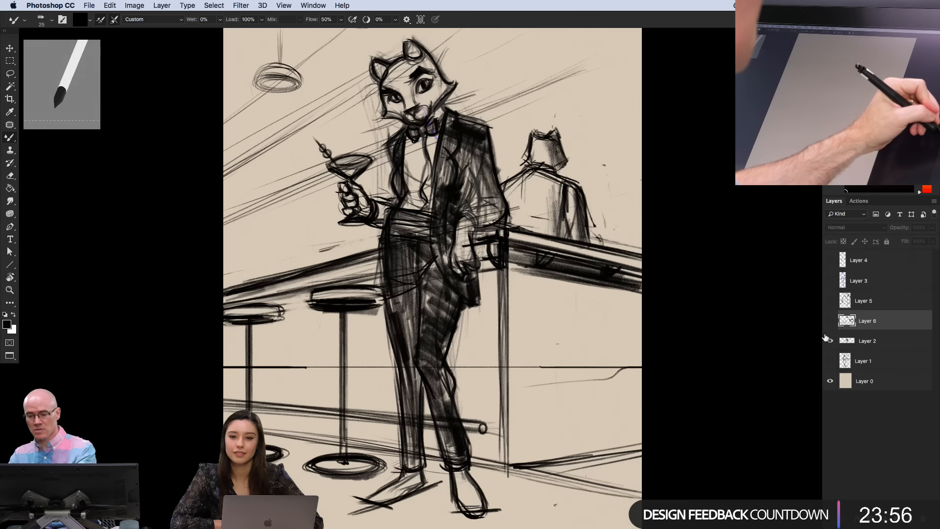
click(845, 343)
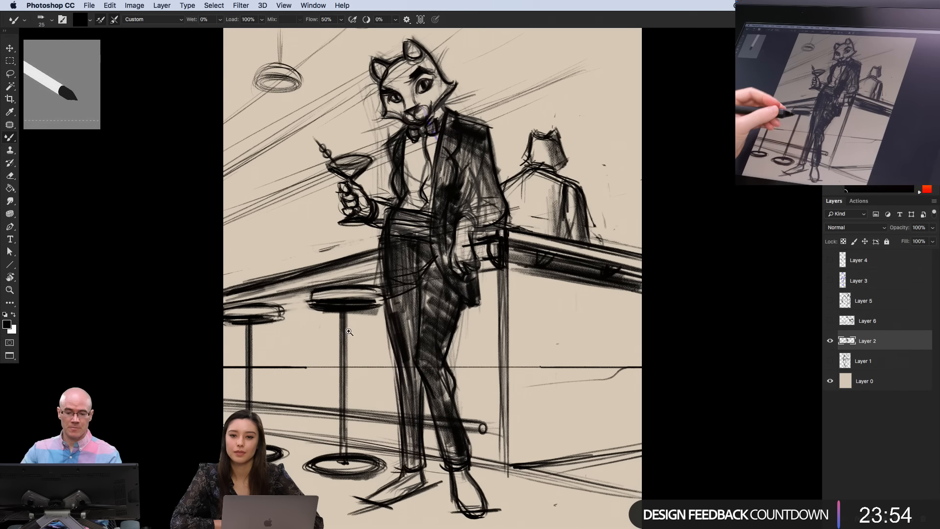
Sketch a support bracket at the end of the bar's foot rail, just behind the cat's crossed leg
key(super+minus)
drag(331, 335, 348, 334)
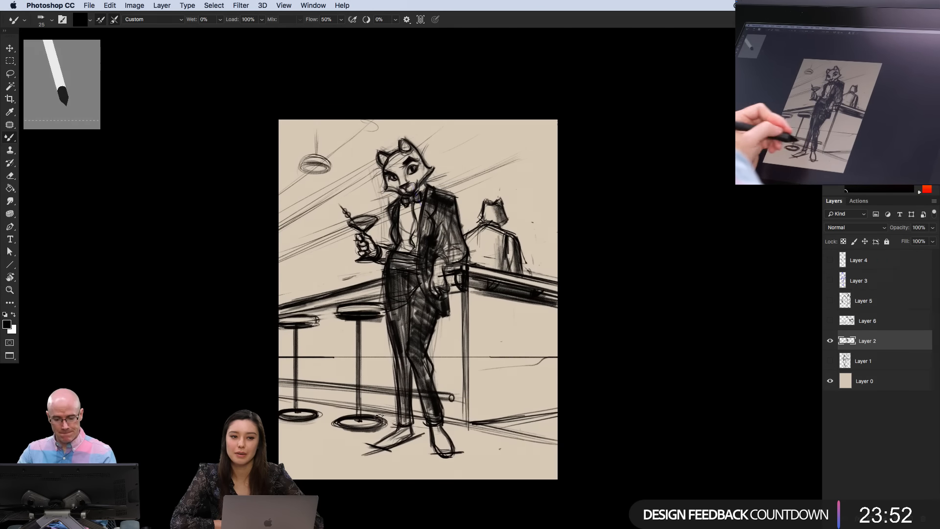
key(super+plus)
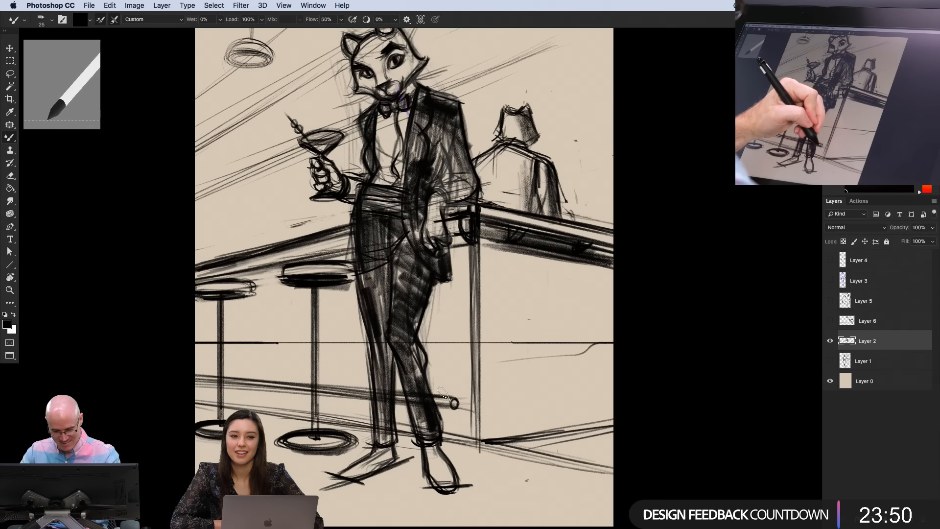
drag(447, 390, 454, 386)
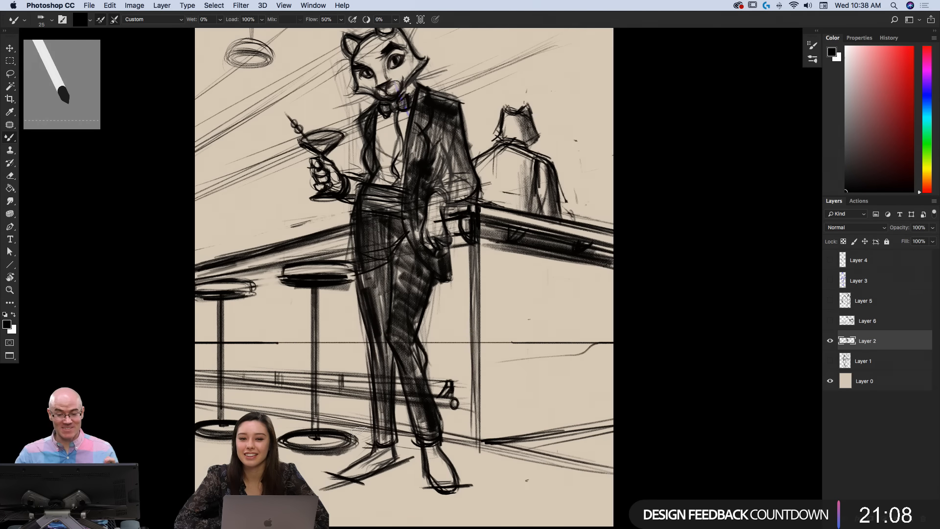
Strengthen the trouser shading across the cat's upper thigh and down the shin of the standing leg
drag(342, 226, 329, 275)
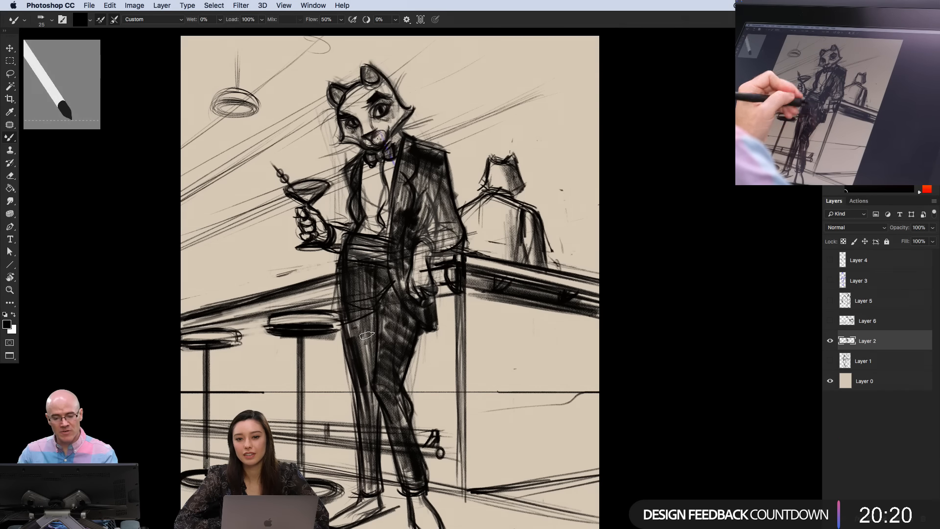
drag(378, 309, 345, 316)
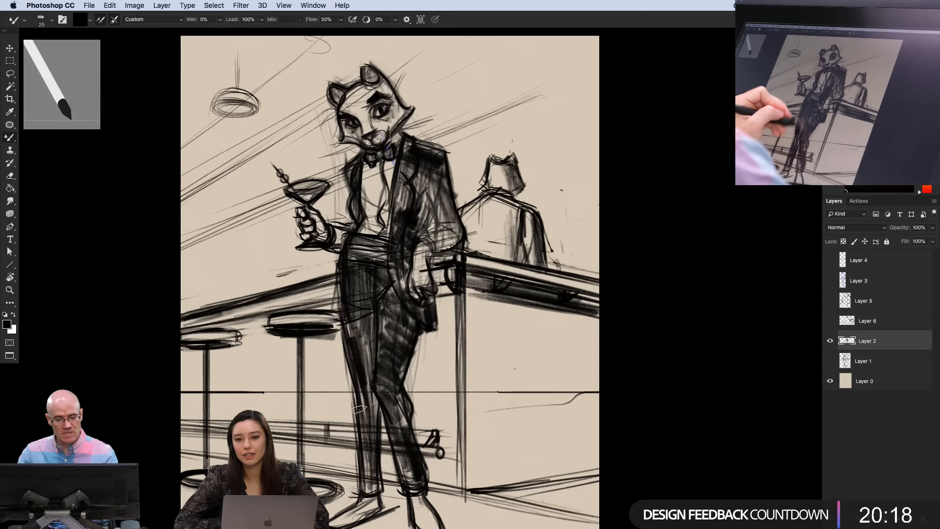
drag(357, 379, 364, 425)
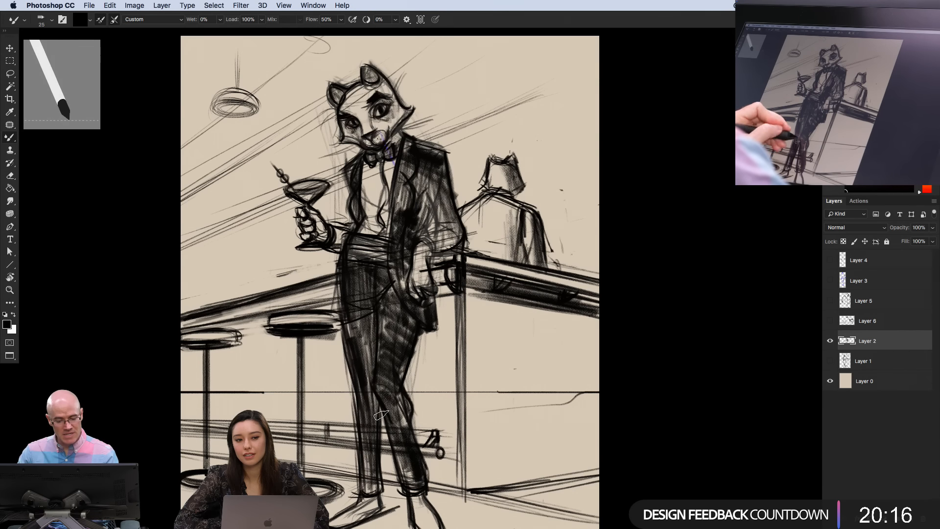
key(super+minus)
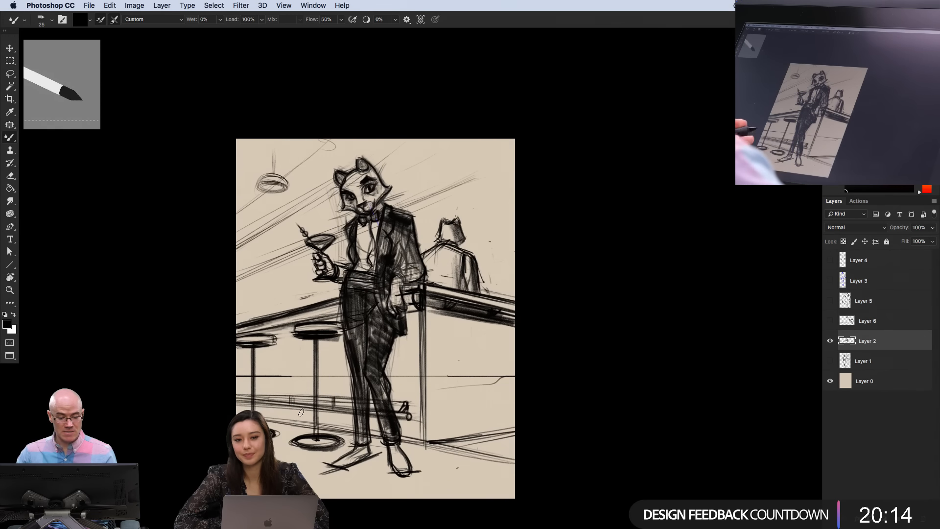
Redraw the cat's two pointed shoes and darken the crossed leg's trouser lines from the knee to the cuff
key(super+plus)
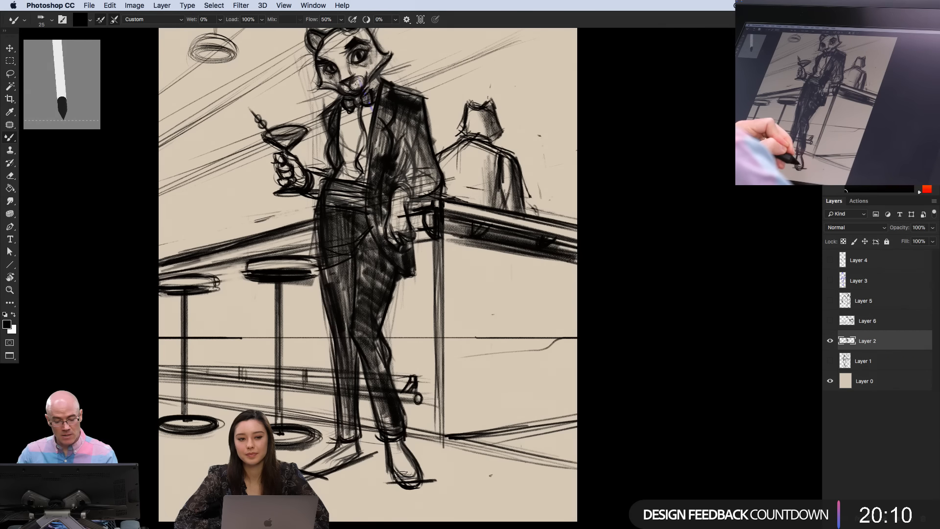
drag(386, 446, 394, 470)
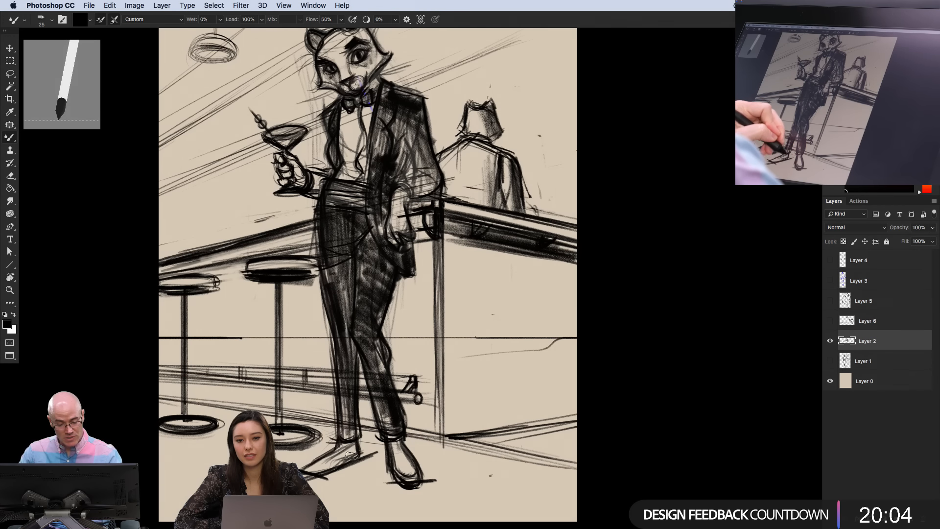
drag(357, 441, 360, 457)
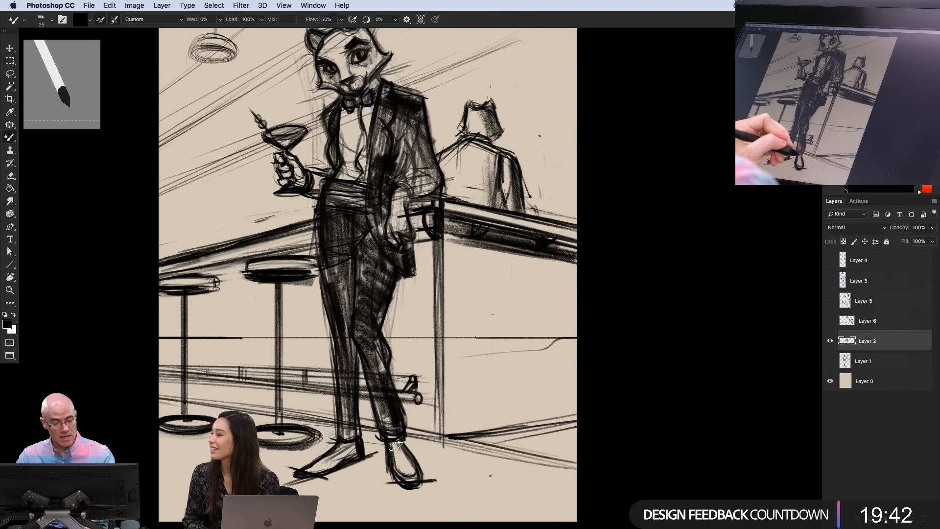
mouse_move(404, 479)
mouse_down()
mouse_move(417, 485)
mouse_move(406, 492)
mouse_up()
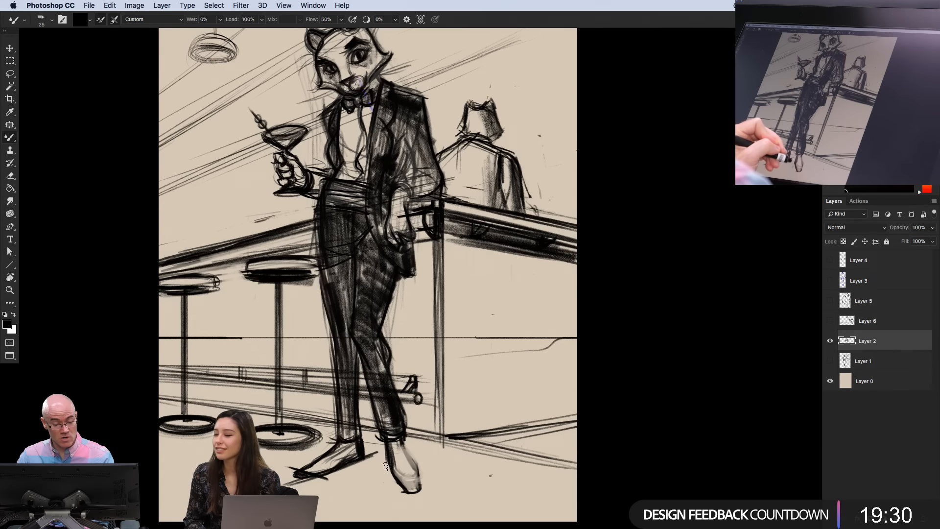
drag(388, 442, 394, 479)
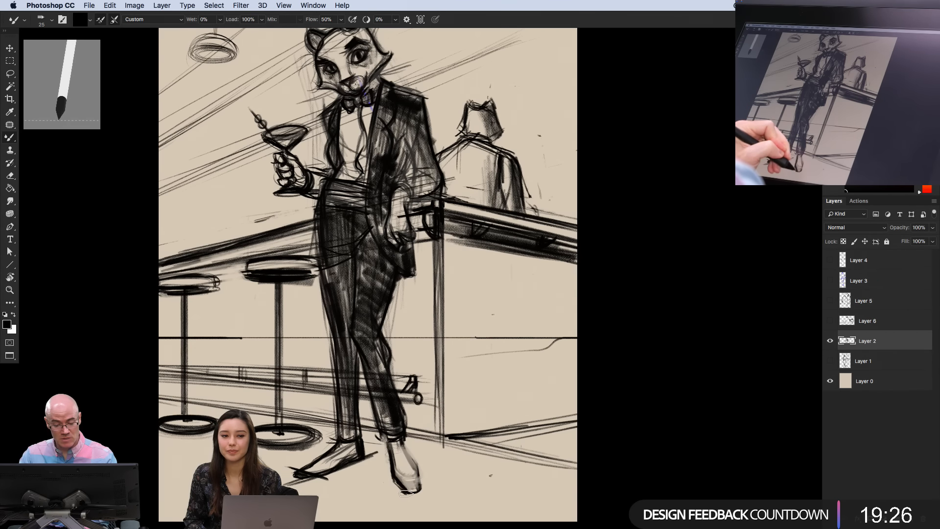
drag(403, 445, 418, 471)
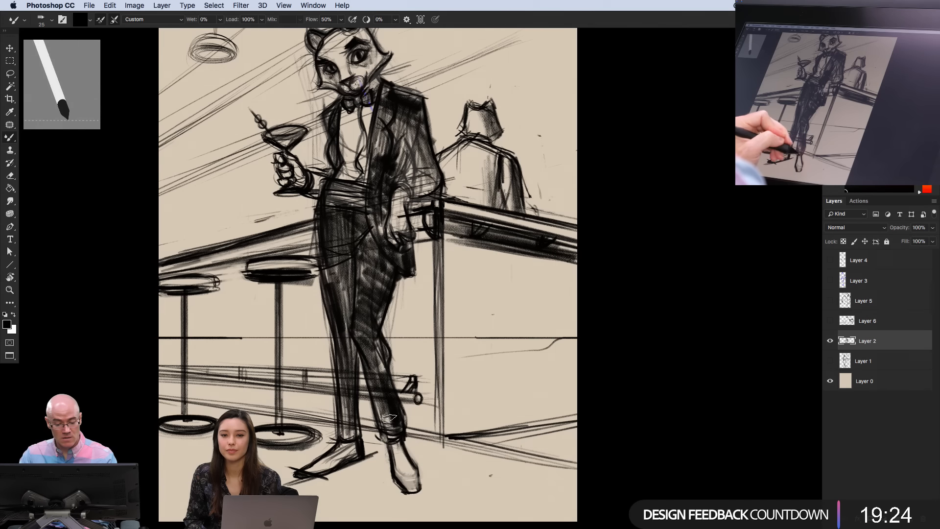
mouse_move(381, 419)
mouse_down()
mouse_move(387, 437)
mouse_move(405, 439)
mouse_move(386, 442)
mouse_up()
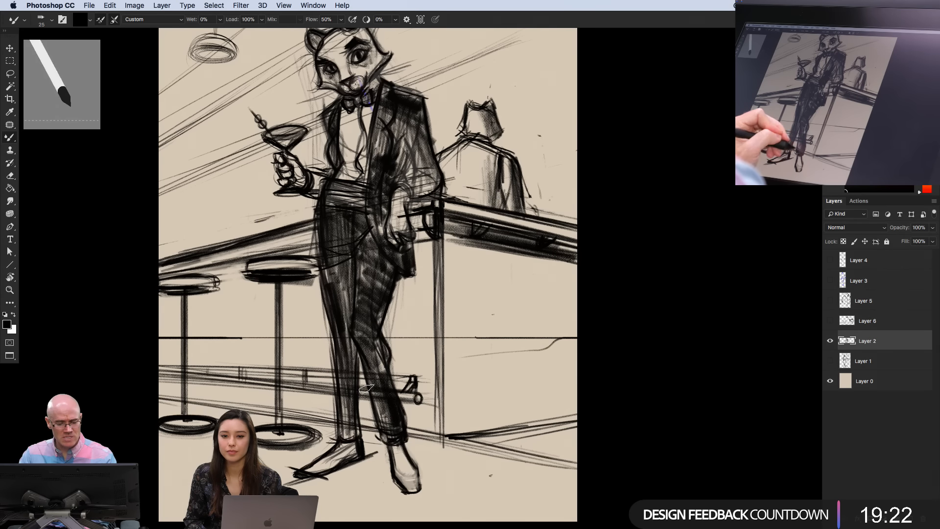
drag(356, 338, 380, 385)
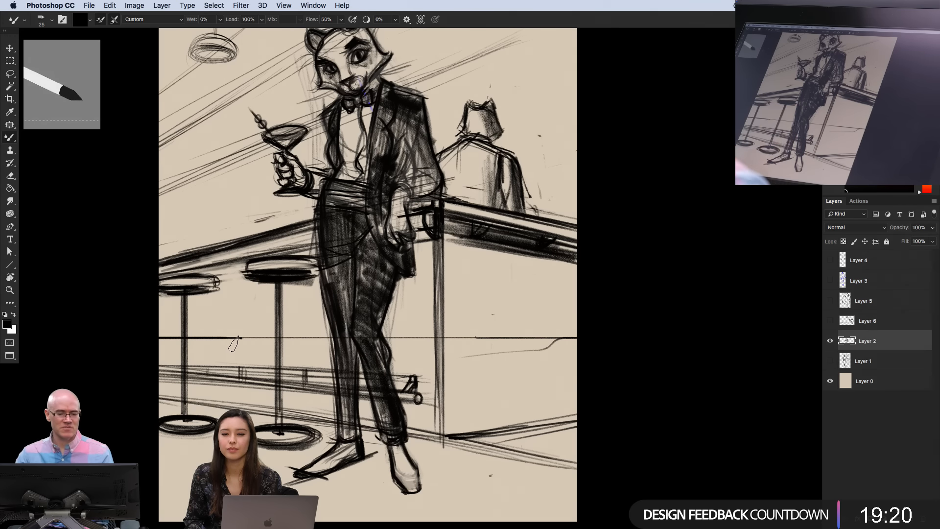
Define the cat's shirt front with fold strokes above the waistband and across the chest, and darken the jacket's open edge
drag(345, 188, 343, 261)
super+click(353, 192)
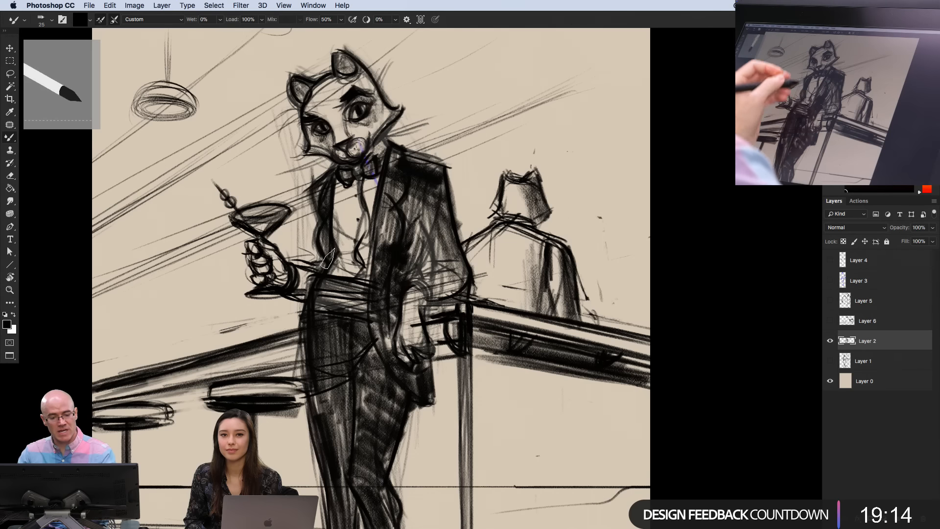
drag(330, 264, 354, 271)
drag(345, 236, 364, 234)
drag(334, 174, 327, 219)
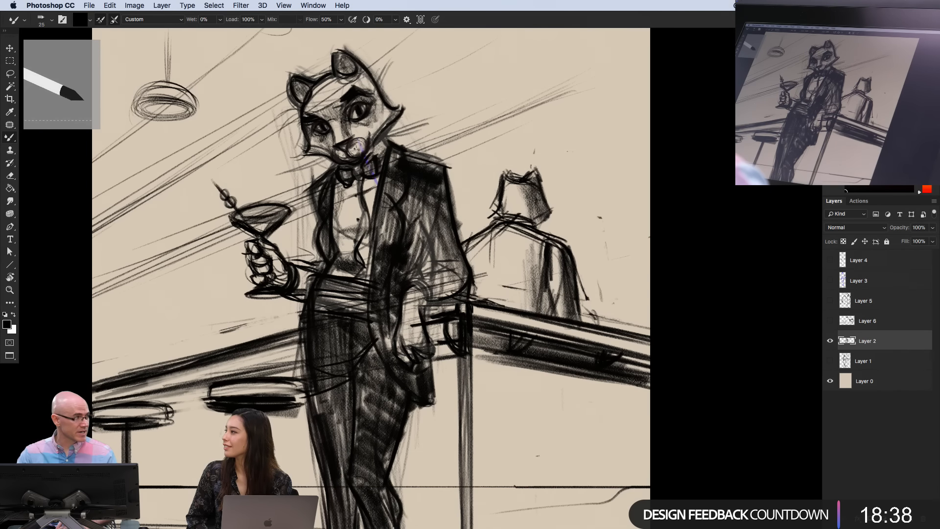
Refine the forearm and wrist of the cat's arm hanging beside the bar with short shading strokes
key(super+minus)
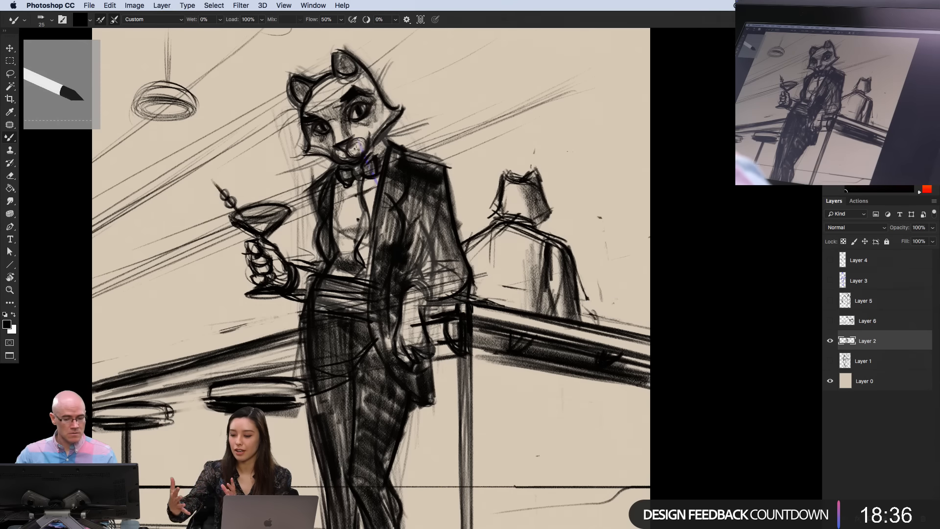
key(super+minus)
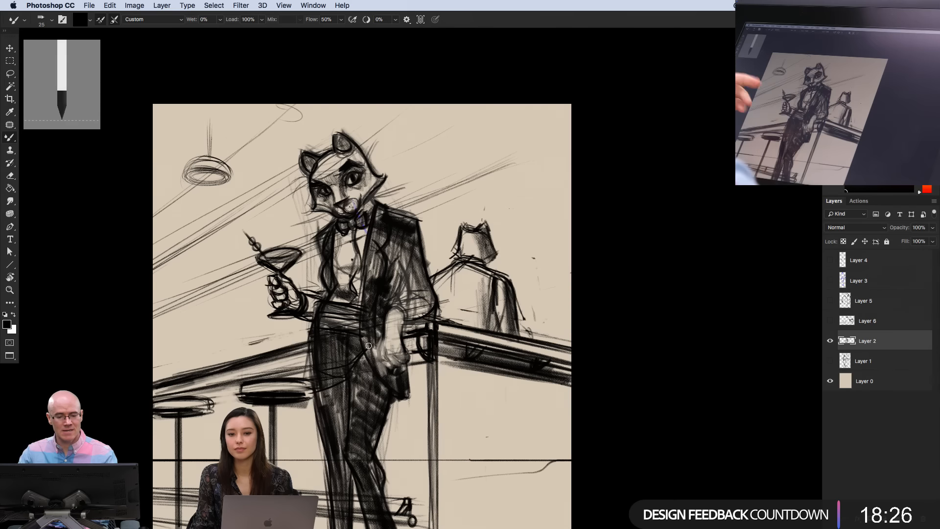
super+click(381, 341)
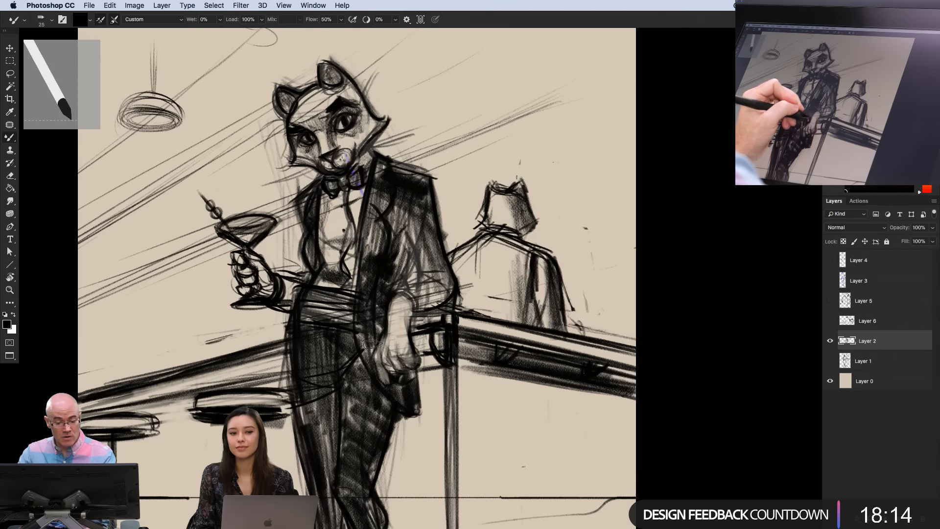
mouse_move(397, 318)
mouse_down()
mouse_move(375, 306)
mouse_move(396, 315)
mouse_move(384, 301)
mouse_move(402, 305)
mouse_up()
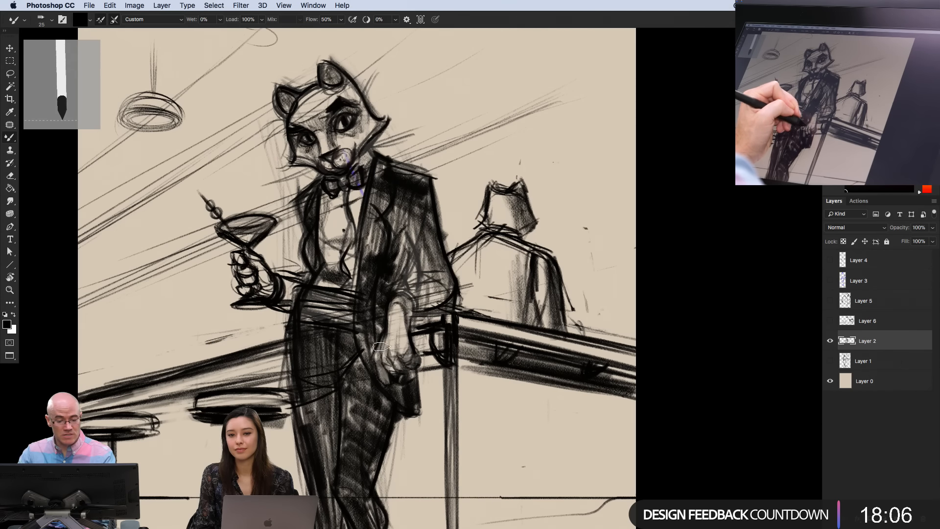
alt+click(346, 346)
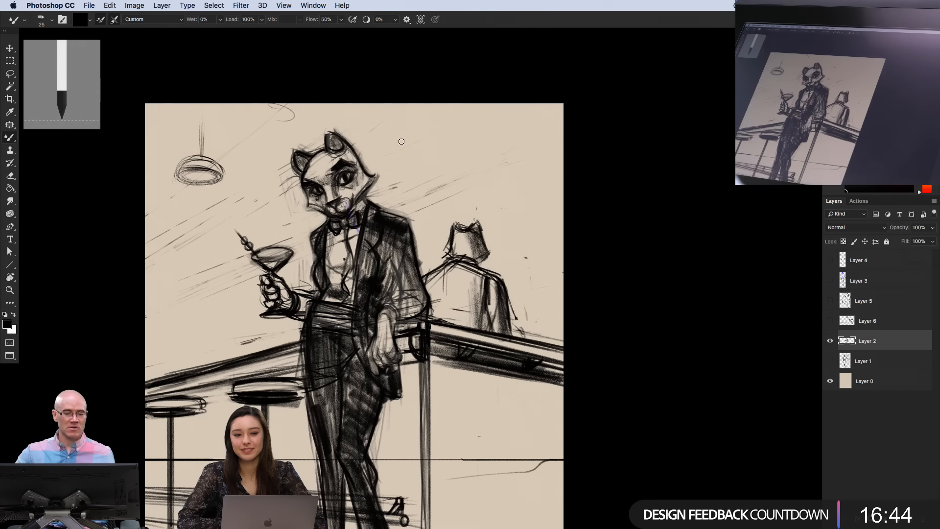
Shade the shadow along the bar's foot rail, between the stools and behind the cat's lower legs
alt+click(341, 362)
drag(341, 362, 362, 279)
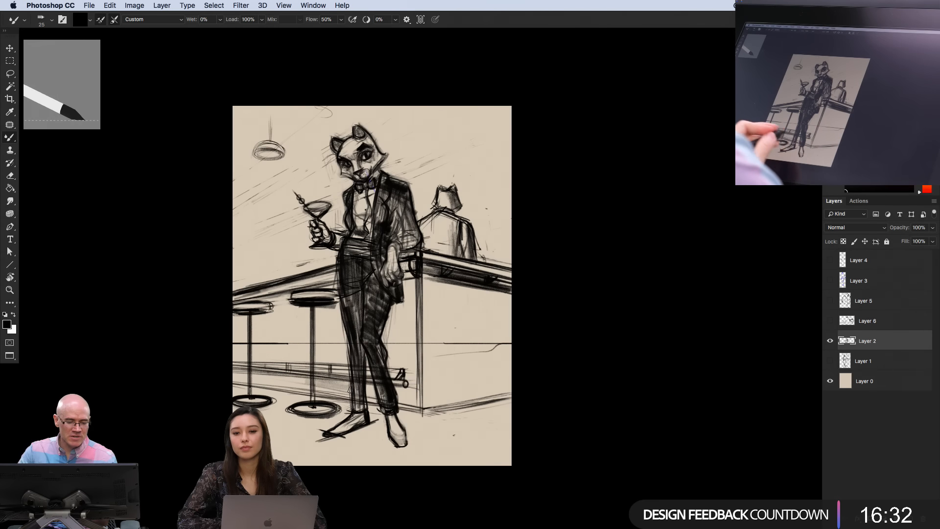
mouse_move(269, 374)
mouse_down()
mouse_move(351, 384)
mouse_move(310, 377)
mouse_up()
drag(366, 386, 405, 394)
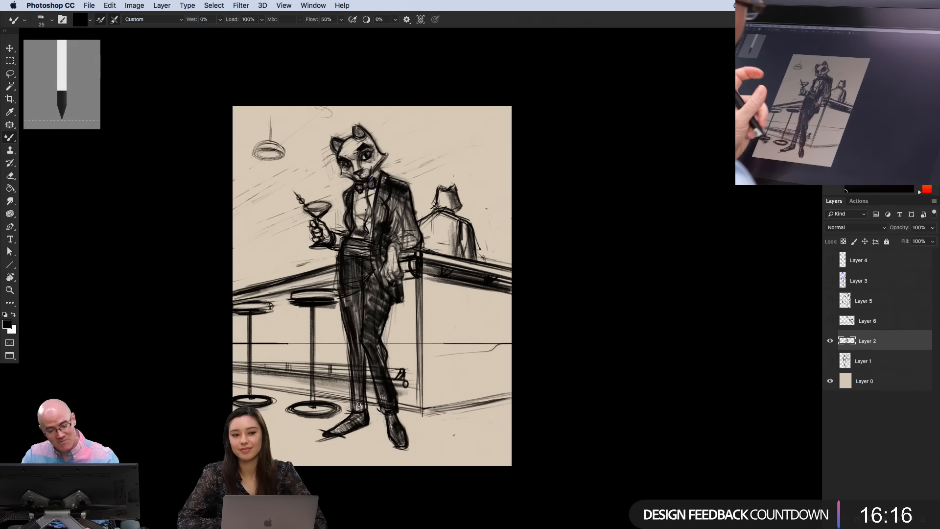
Add a curved form line across the back of the figure seated behind the bar
scroll(325, 428, up, 2)
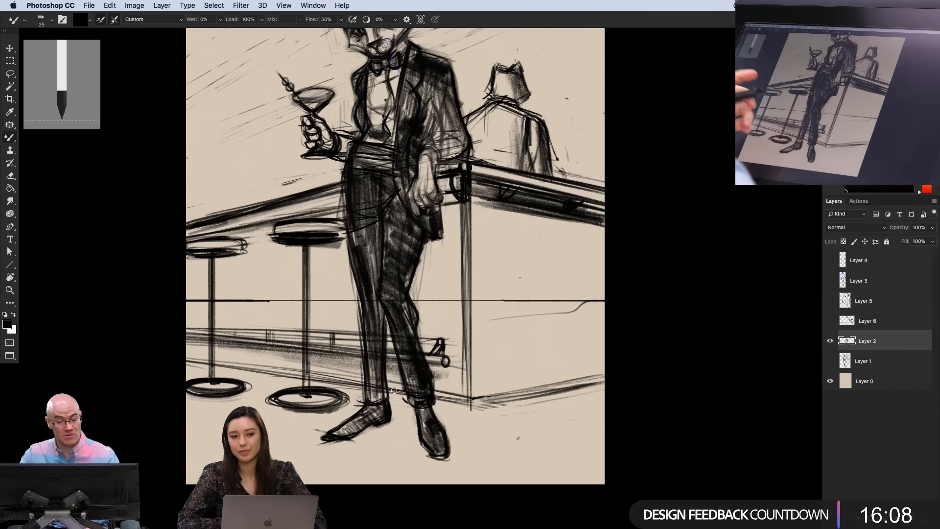
alt+super+click(307, 382)
drag(308, 366, 318, 394)
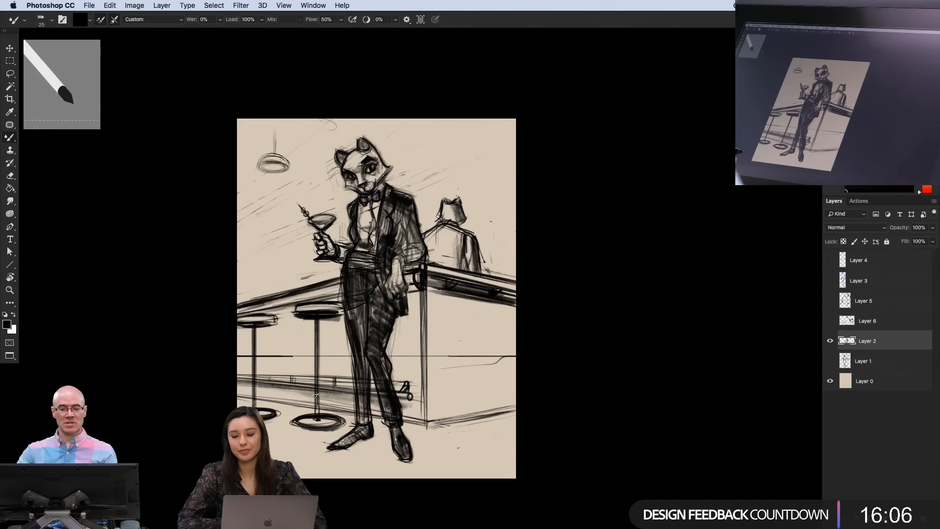
super+click(449, 223)
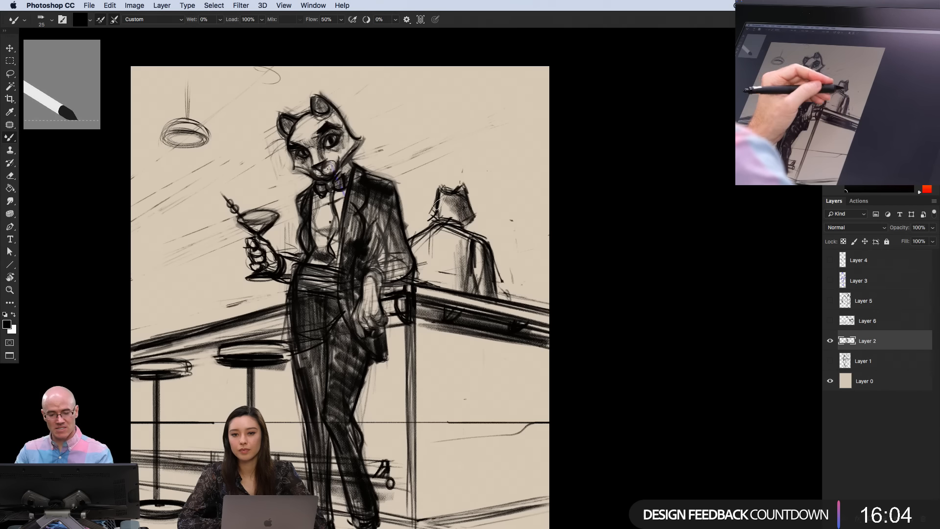
mouse_move(460, 246)
mouse_down()
mouse_move(472, 294)
mouse_move(441, 291)
mouse_move(448, 250)
mouse_move(421, 275)
mouse_up()
Shade the far edge of the bar's side panel with long, slightly slanted vertical strokes
alt+click(392, 346)
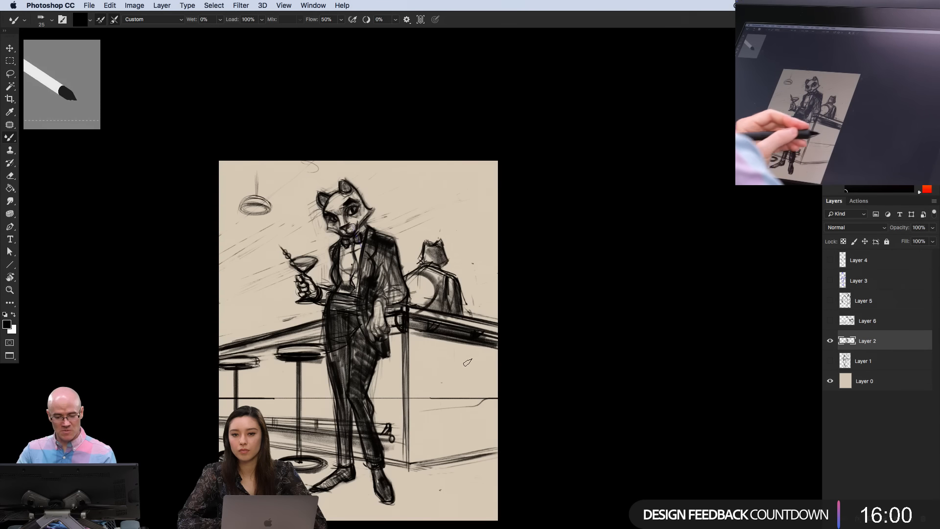
drag(482, 348, 497, 422)
drag(475, 372, 490, 434)
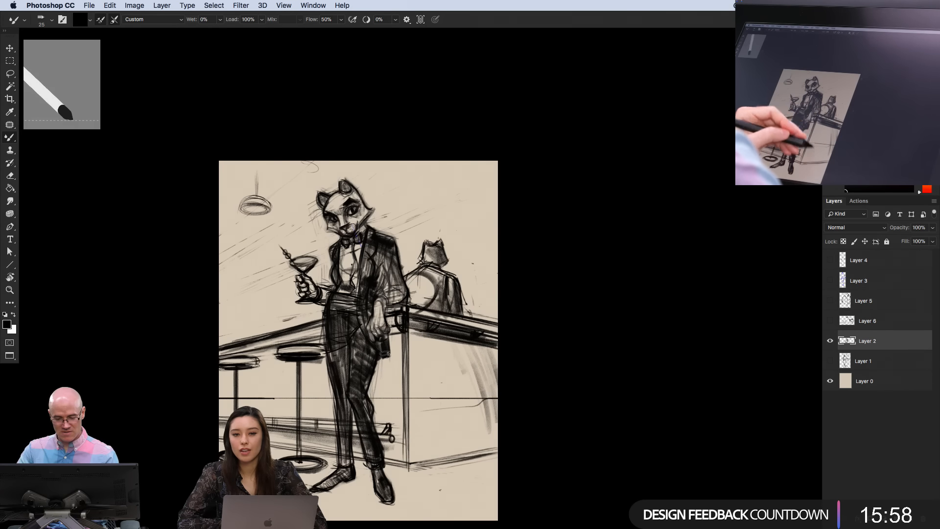
Shade the bar's side panel with broad diagonal and vertical strokes below the counter edge
mouse_move(465, 353)
mouse_down()
mouse_move(477, 426)
mouse_move(468, 433)
mouse_up()
mouse_move(431, 336)
mouse_down()
mouse_move(453, 426)
mouse_move(441, 421)
mouse_up()
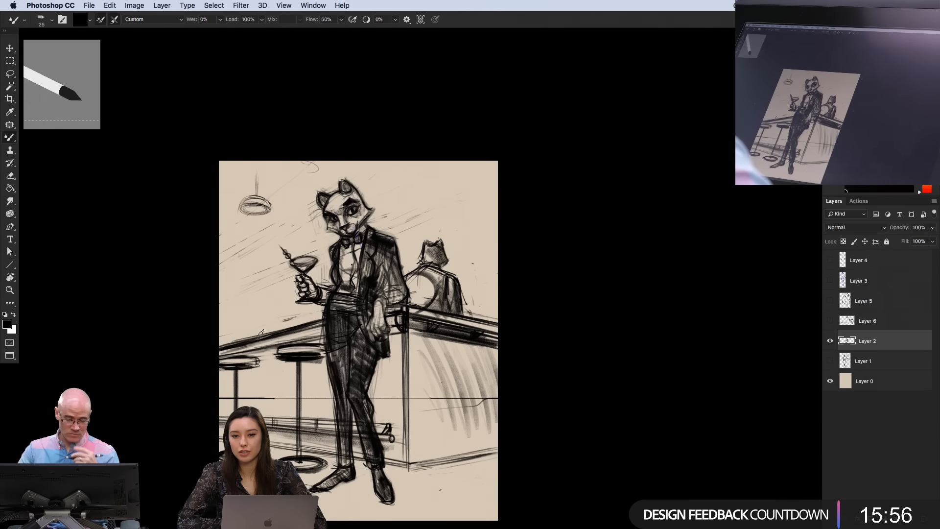
mouse_move(455, 340)
mouse_down()
mouse_move(470, 382)
mouse_move(455, 379)
mouse_up()
drag(418, 349, 438, 386)
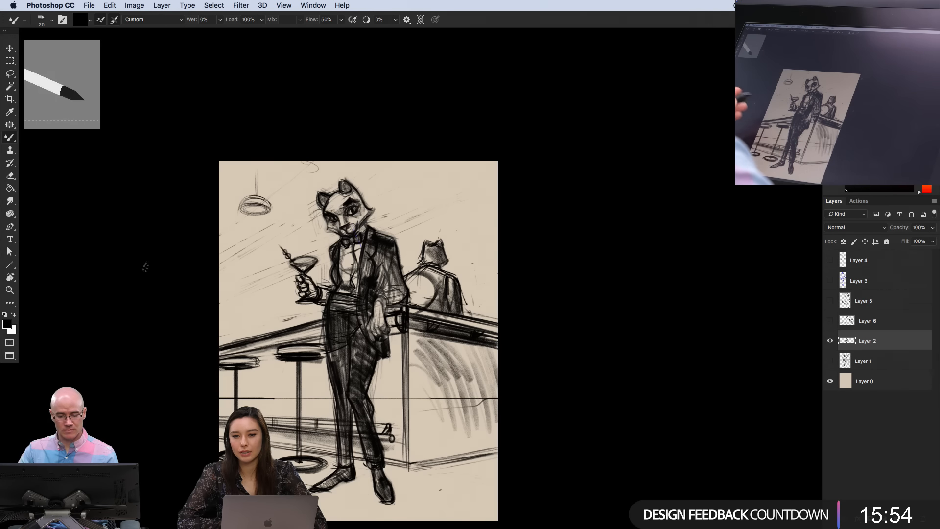
Reduce the brush size to 9 and rework the hanging lamp with a darker rim and an extra vertical line above it
key(bracketleft)
key(bracketleft)
key(bracketleft)
key(bracketleft)
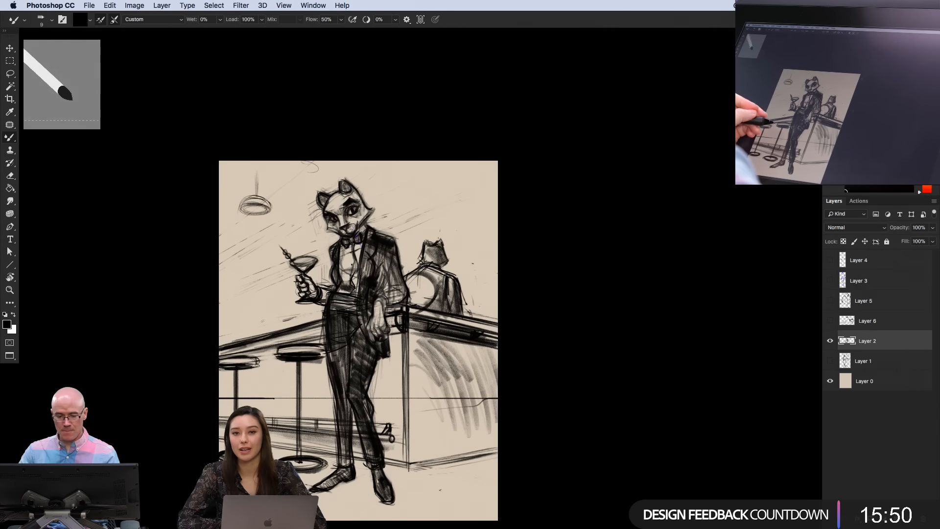
scroll(303, 277, up, 1)
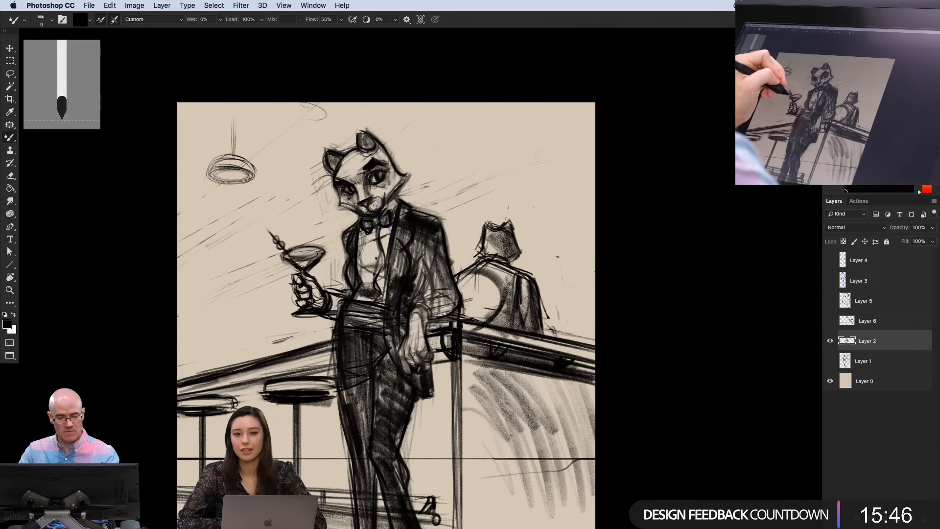
drag(237, 167, 220, 157)
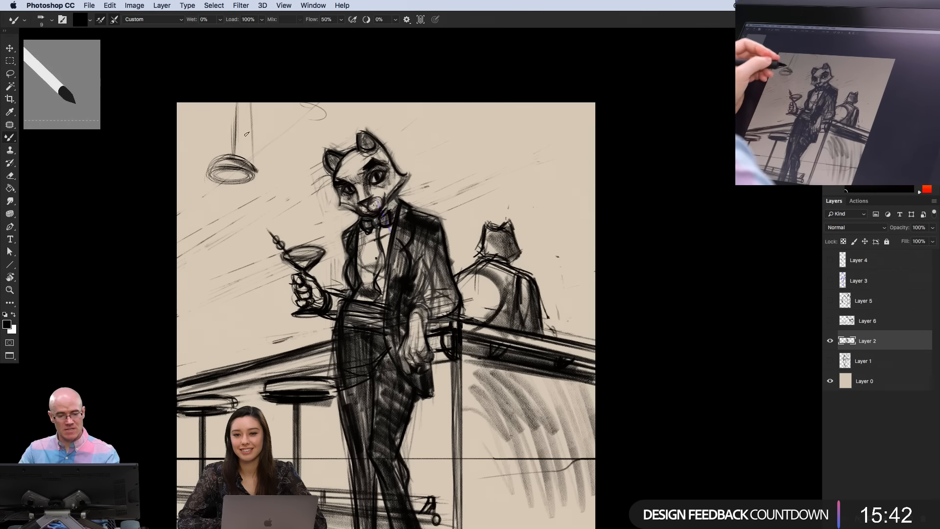
Extend the hanging lamp into a tall tapered housing reaching the canvas's upper edge, with curved cross lines
scroll(249, 137, down, 1)
drag(230, 226, 275, 245)
scroll(284, 220, up, 1)
drag(304, 93, 307, 125)
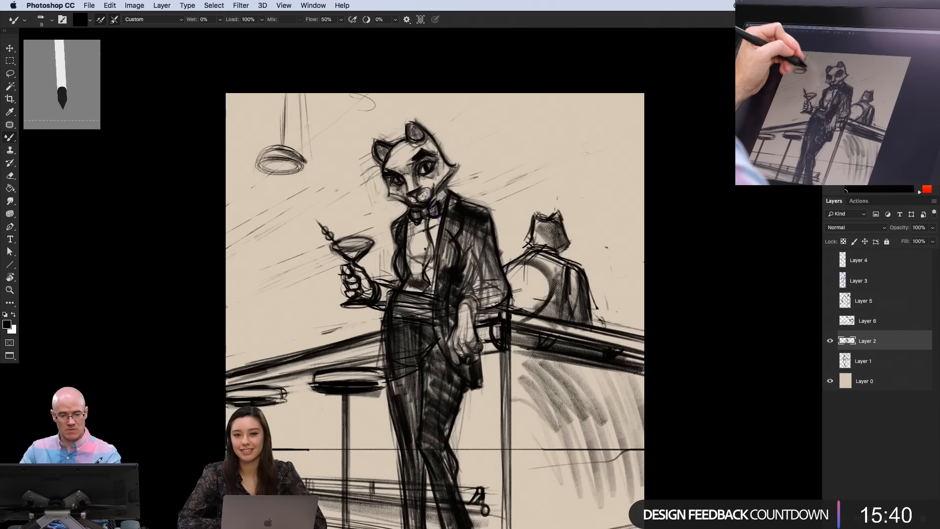
mouse_move(256, 94)
mouse_down()
mouse_move(249, 133)
mouse_move(257, 162)
mouse_move(258, 125)
mouse_move(307, 132)
mouse_up()
drag(306, 94, 312, 141)
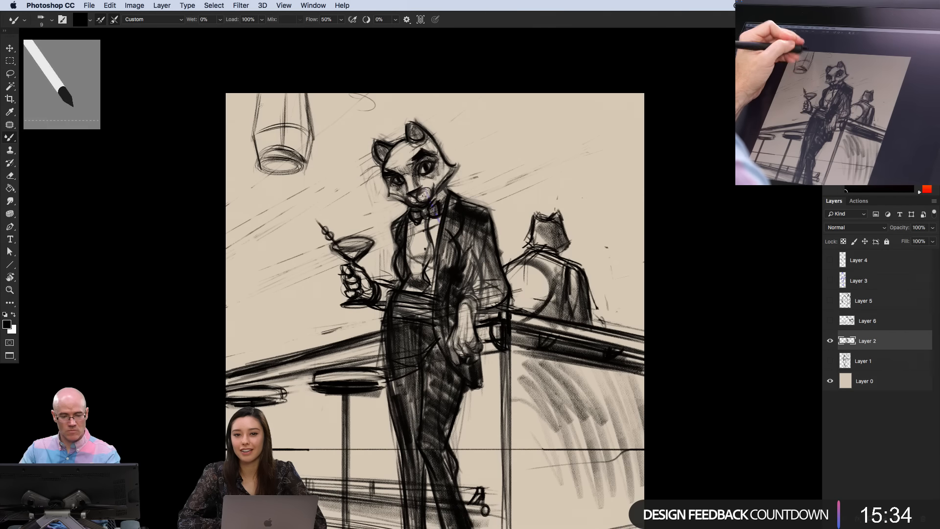
mouse_move(254, 94)
mouse_down()
mouse_move(250, 134)
mouse_move(267, 183)
mouse_move(305, 166)
mouse_up()
key(super+minus)
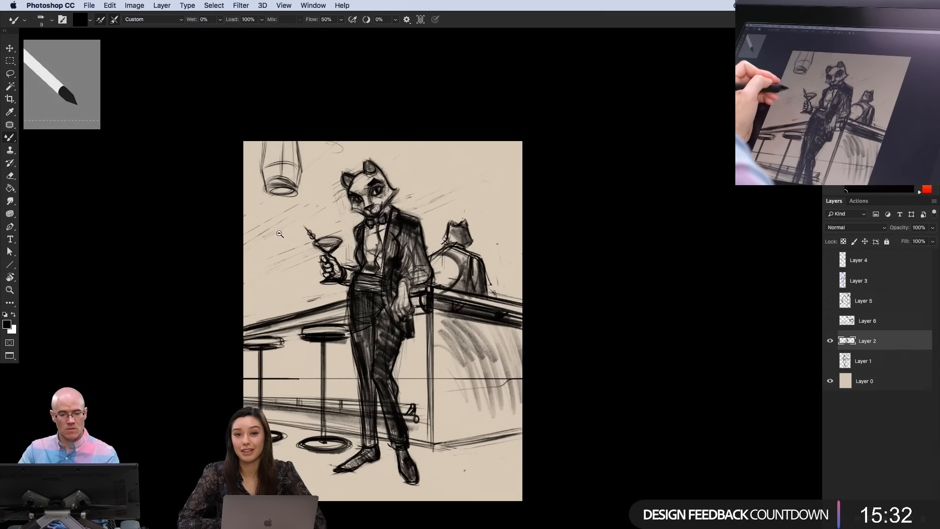
Round off and darken the jacket's lower corner beneath the cat's hand hanging beside the bar
super+click(280, 278)
alt+click(304, 264)
drag(304, 264, 314, 240)
drag(411, 348, 421, 355)
super+click(380, 209)
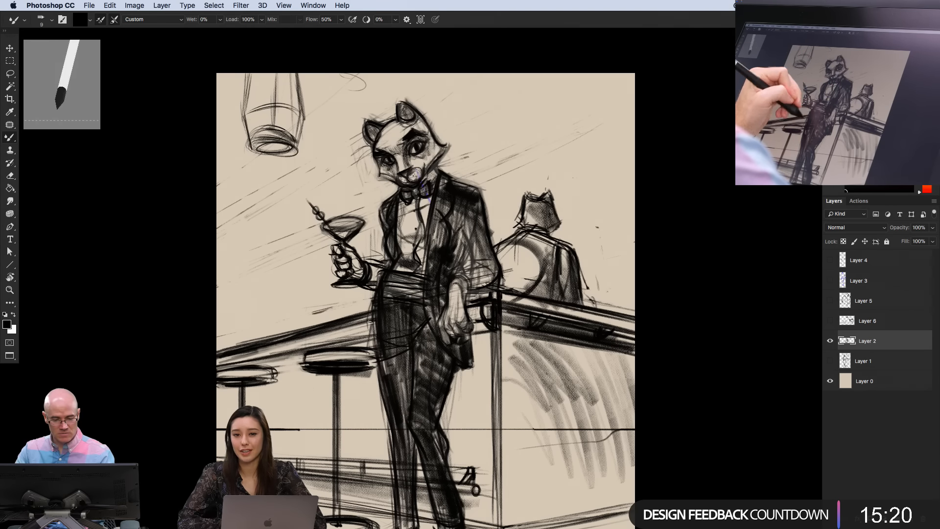
drag(472, 335, 451, 374)
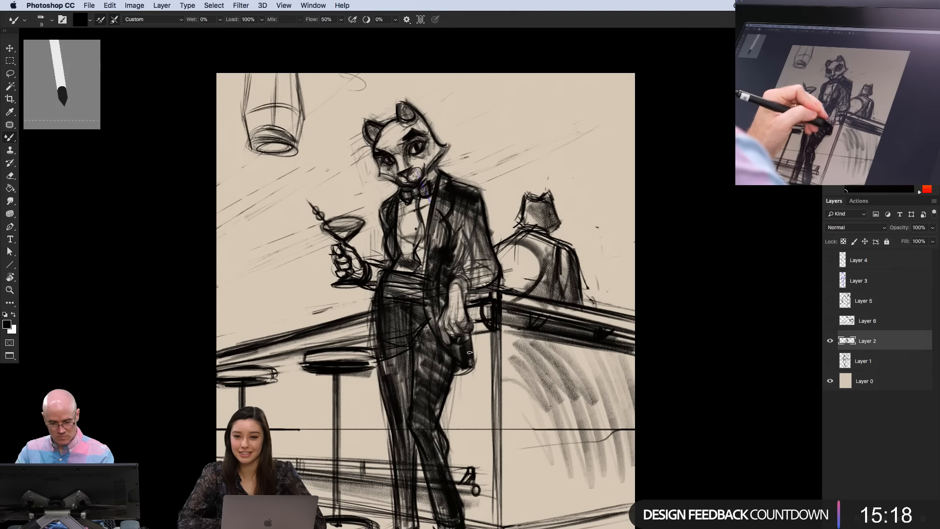
Select the nearer bar stool's seat with a freehand selection, shift it slightly lower, and deselect it
alt+super+click(335, 313)
drag(335, 314, 346, 298)
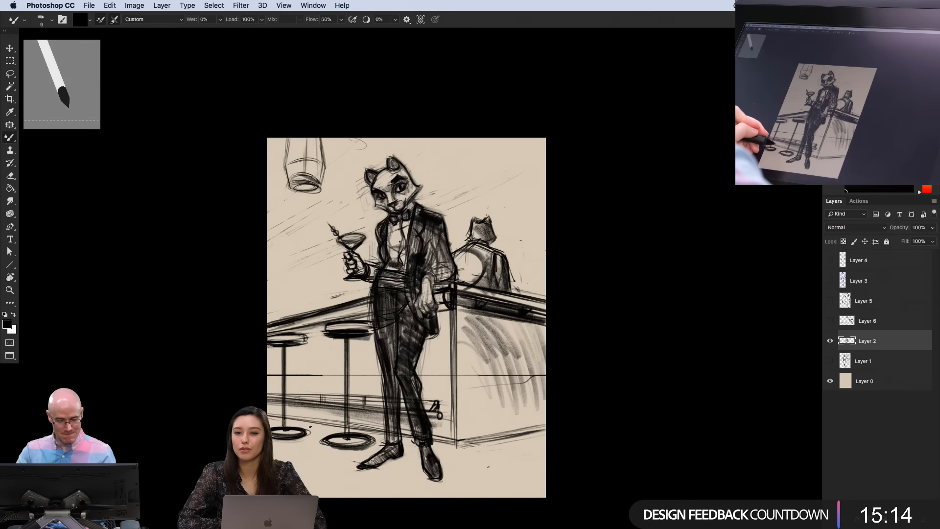
super+click(323, 400)
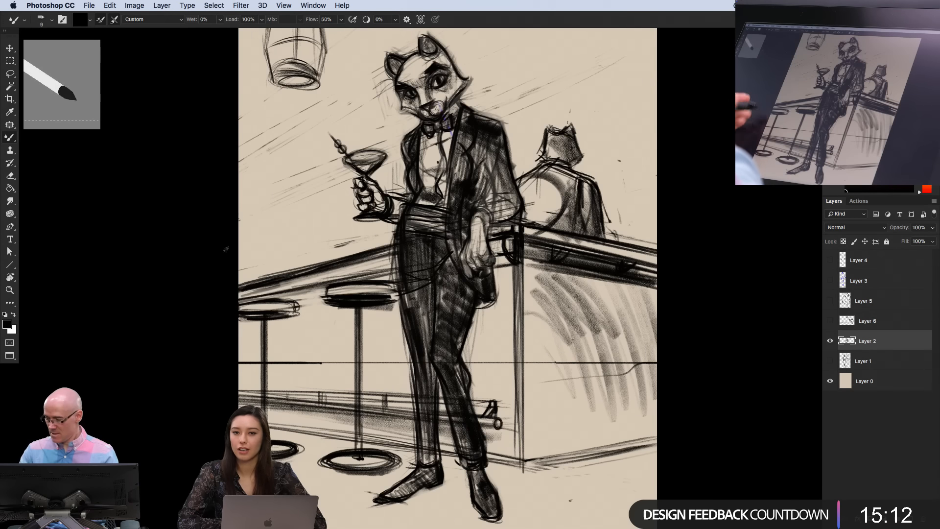
key(l)
mouse_move(362, 347)
mouse_down()
mouse_move(396, 293)
mouse_move(310, 284)
mouse_move(322, 284)
mouse_up()
key(v)
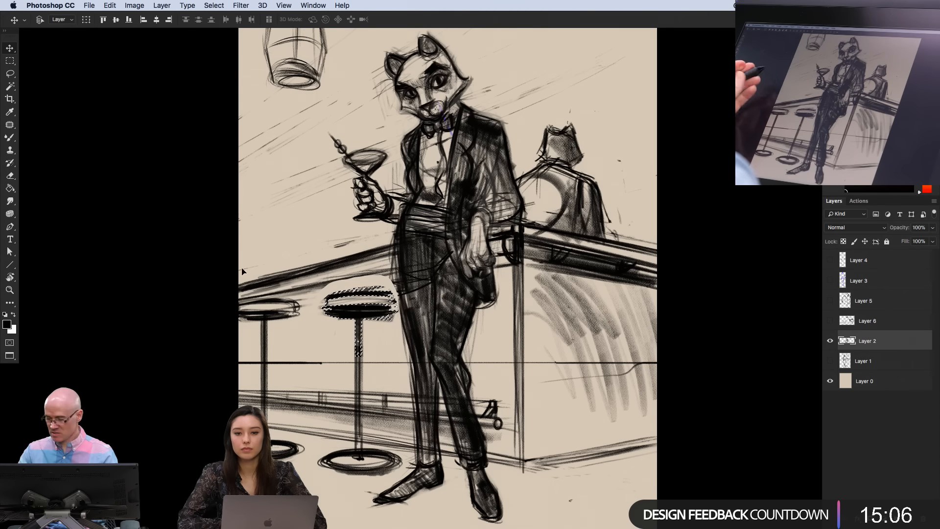
key(ctrl+d)
Select the farther bar stool's seat with a freehand selection, move it slightly down, and deselect it
key(b)
key(l)
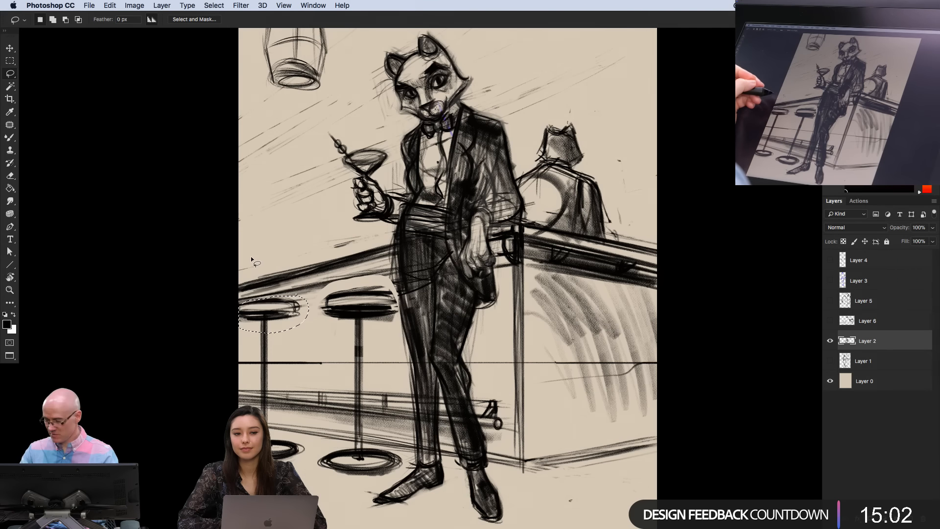
key(v)
drag(256, 305, 256, 322)
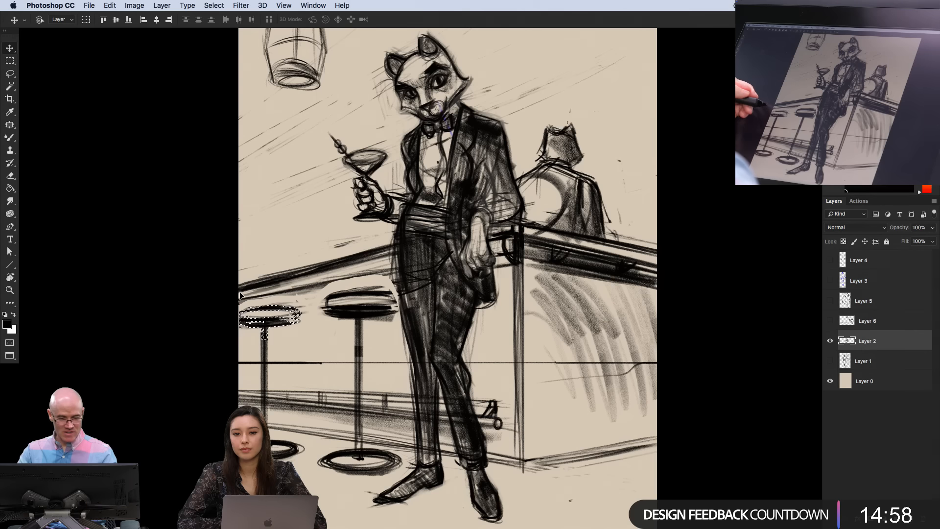
key(b)
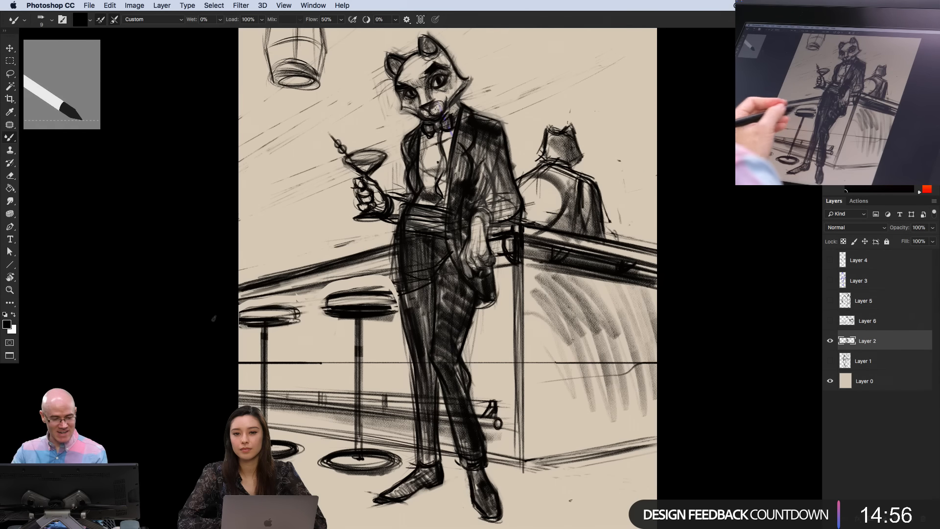
key(ctrl+d)
Redraw the lower edge of the bar counter with long slanted lines just above the stool seats
drag(273, 297, 393, 275)
drag(239, 308, 359, 280)
drag(299, 294, 389, 276)
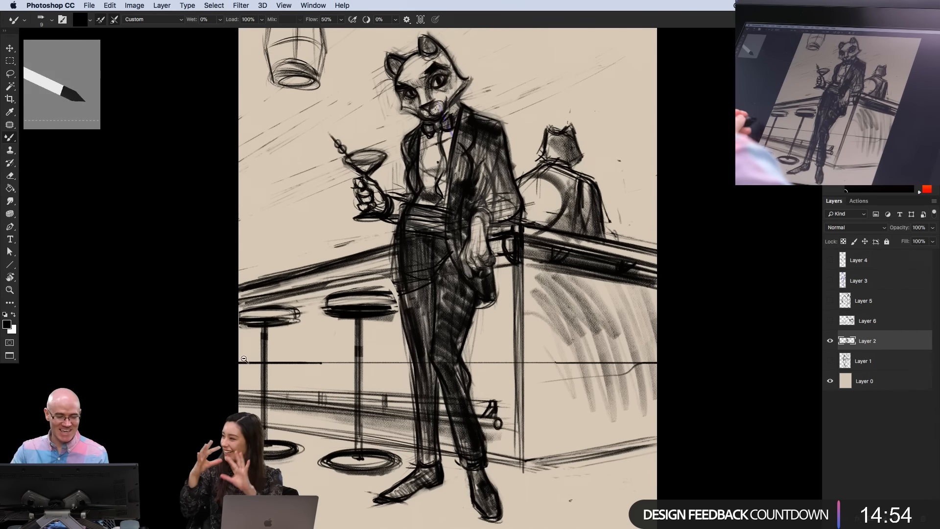
Sketch diagonal ceiling lines and a vertical post in the background above and behind the seated figure
alt+click(239, 368)
drag(239, 368, 246, 351)
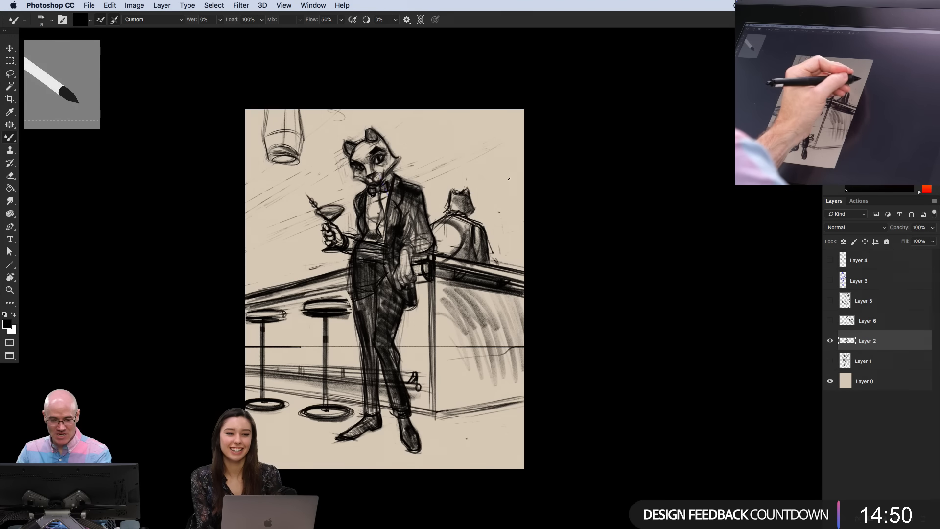
drag(450, 155, 508, 185)
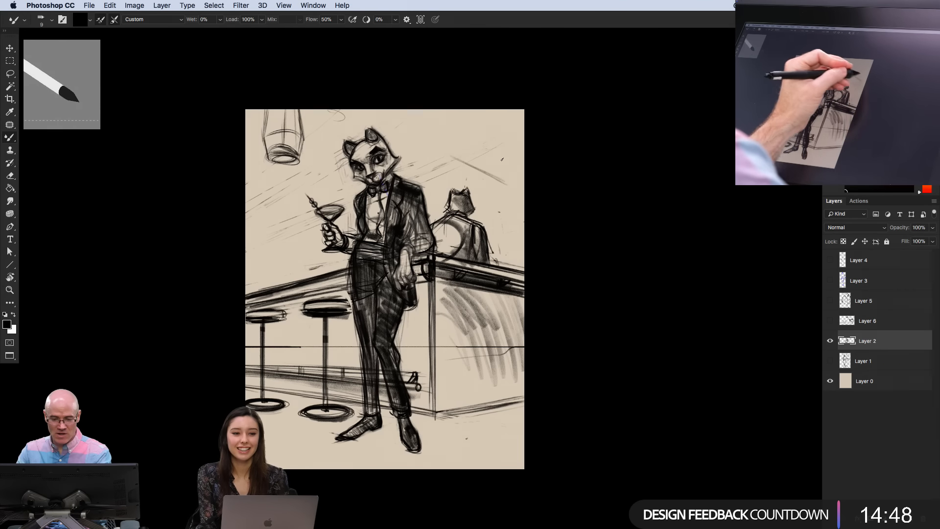
drag(465, 131, 507, 162)
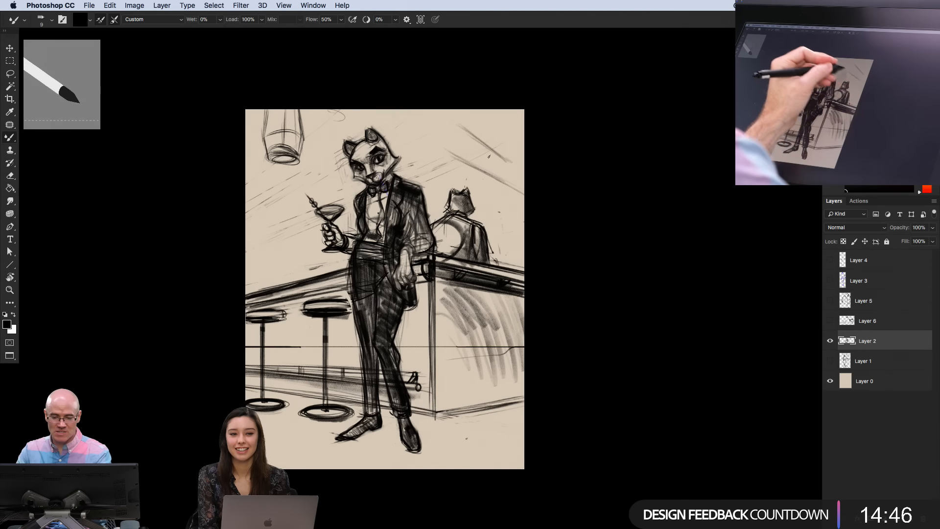
drag(461, 126, 498, 150)
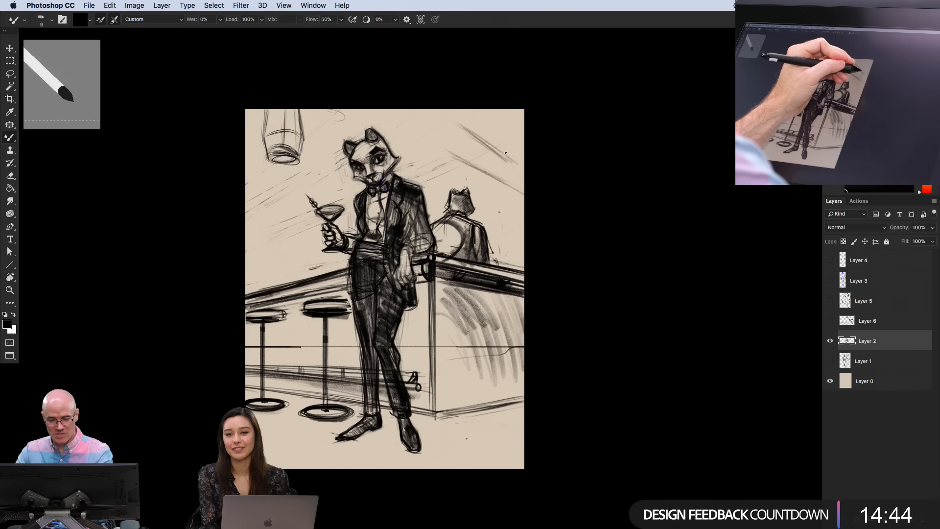
drag(505, 151, 510, 252)
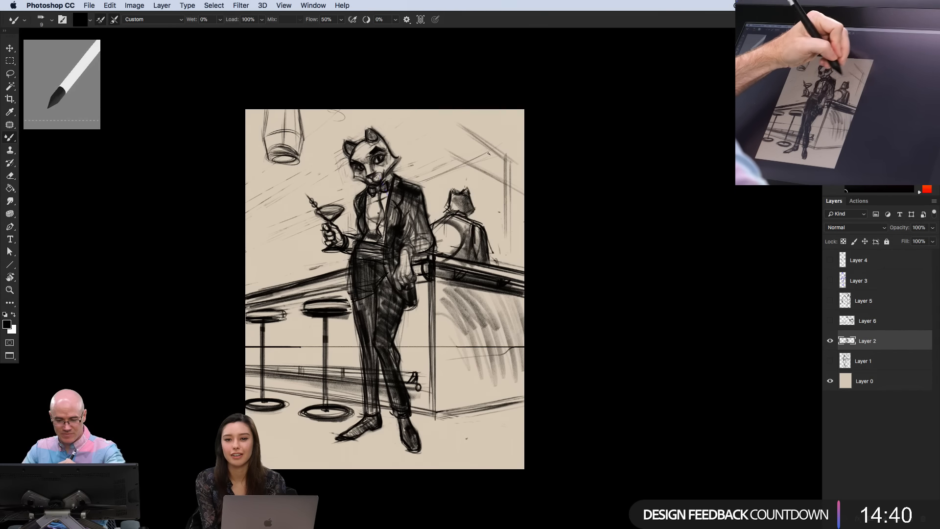
Add angled lines behind the cat, curve the post's upper corner, and sketch a matching curved post above the stools
drag(414, 183, 445, 168)
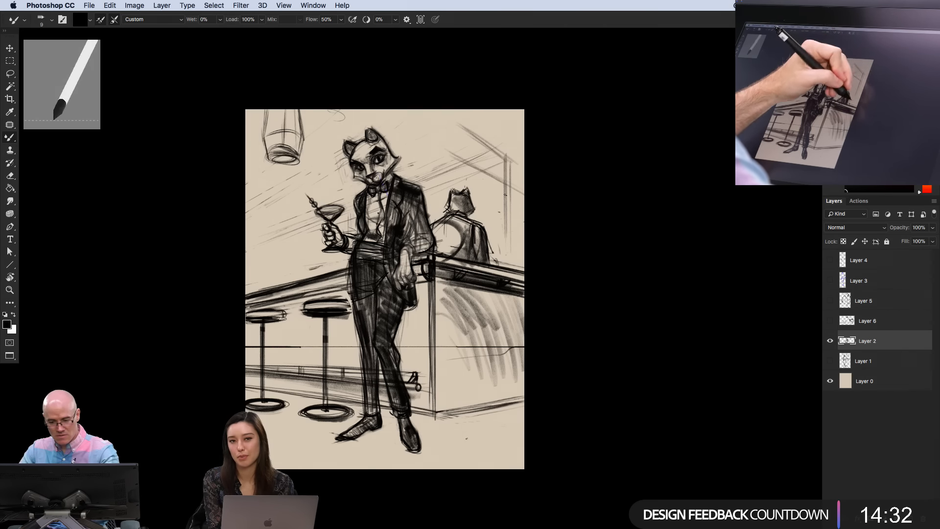
drag(488, 148, 505, 181)
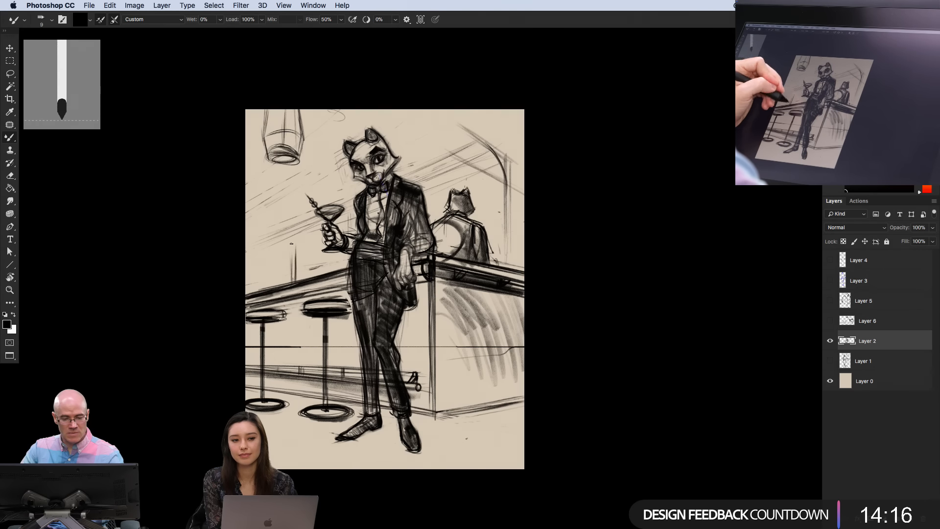
drag(292, 247, 292, 277)
drag(287, 237, 296, 259)
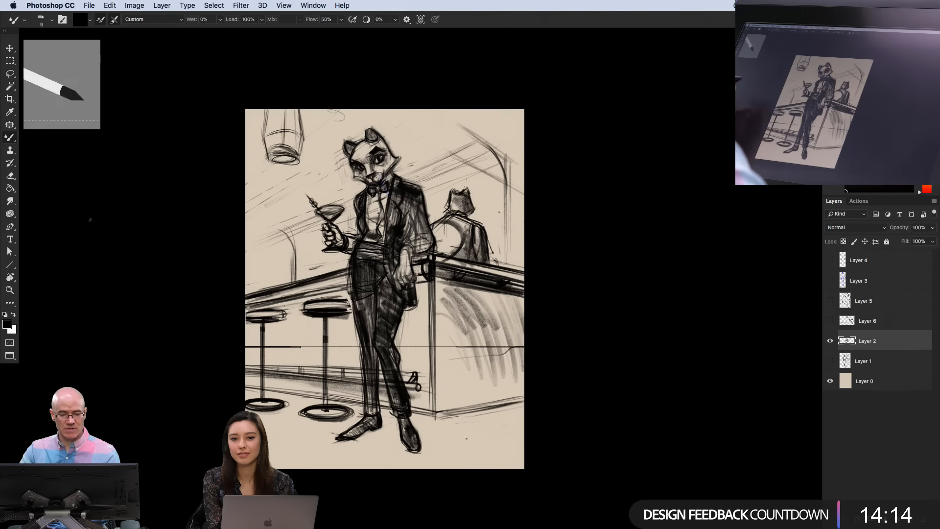
Check the image's dimensions in inches and leave its size unchanged
click(134, 6)
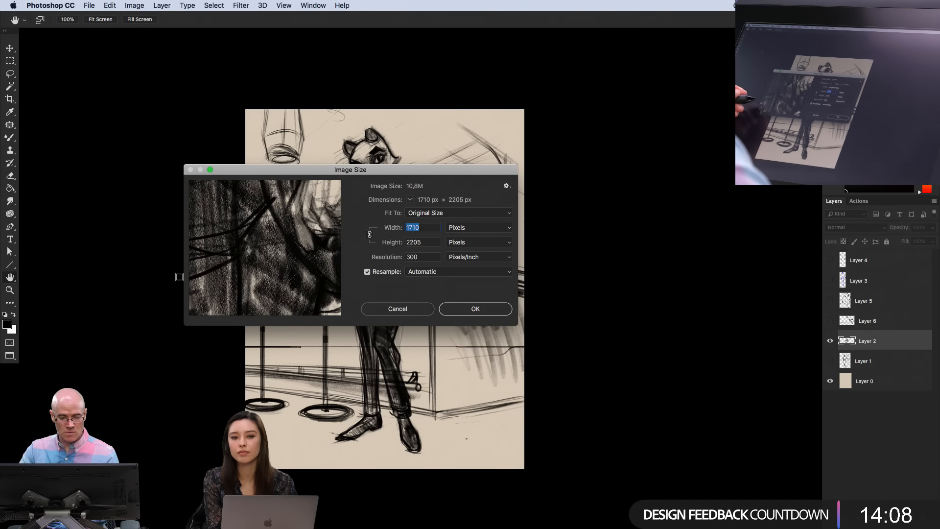
click(478, 227)
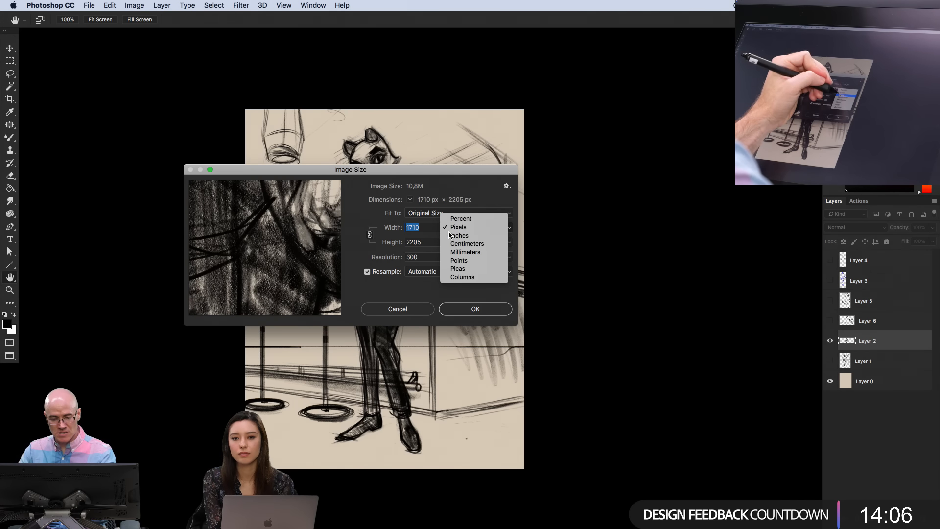
click(458, 237)
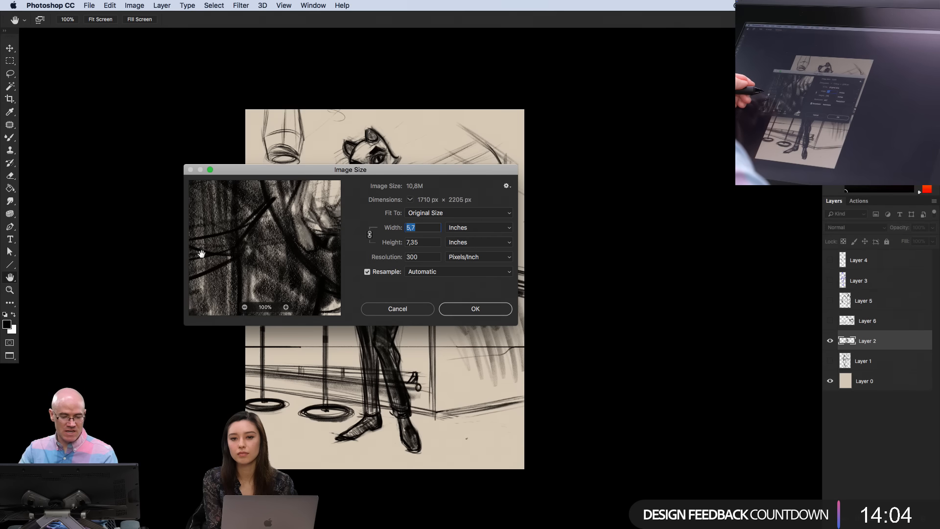
click(398, 309)
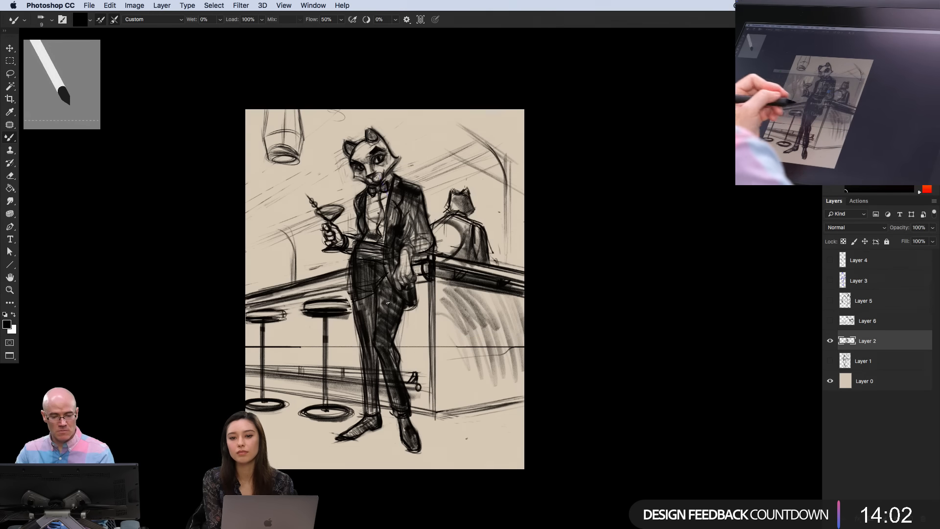
Refine the outline of the cat's raised ear and darken the eyes
scroll(359, 178, up, 2)
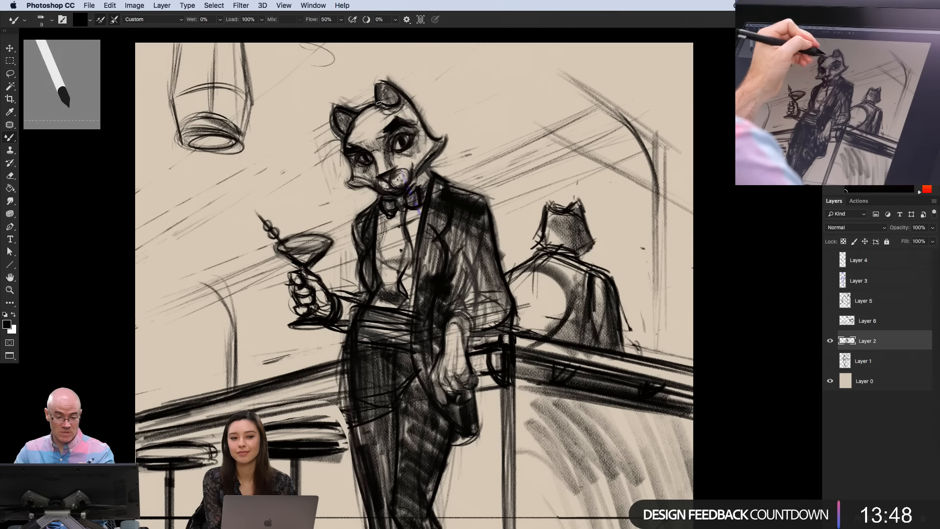
drag(380, 81, 374, 99)
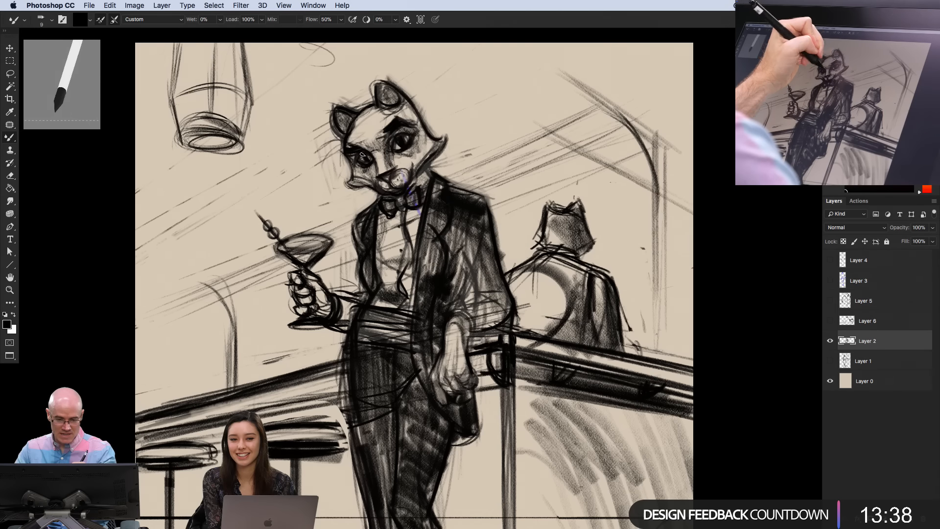
alt+click(357, 281)
alt+click(349, 255)
drag(301, 301, 315, 252)
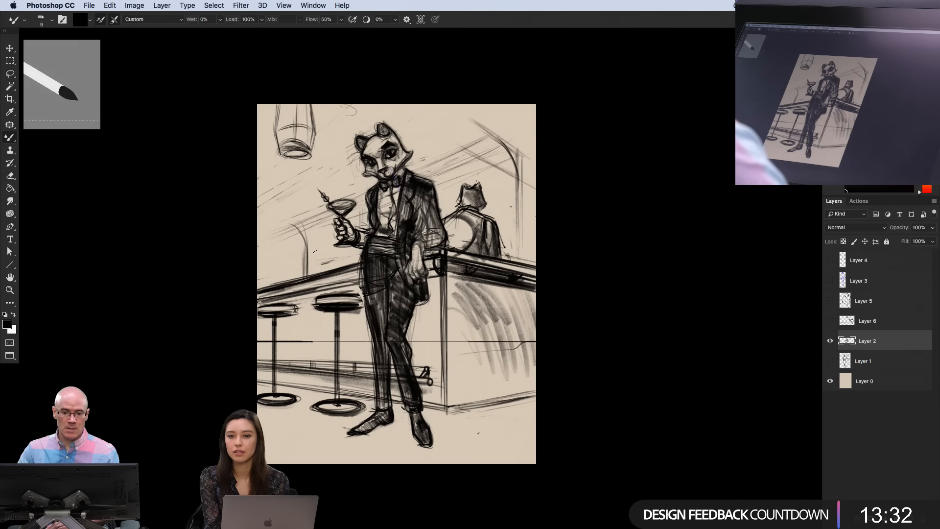
Refine the wrist and sleeve opening of the cat's arm hanging beside the bar
super+click(419, 241)
super+click(410, 234)
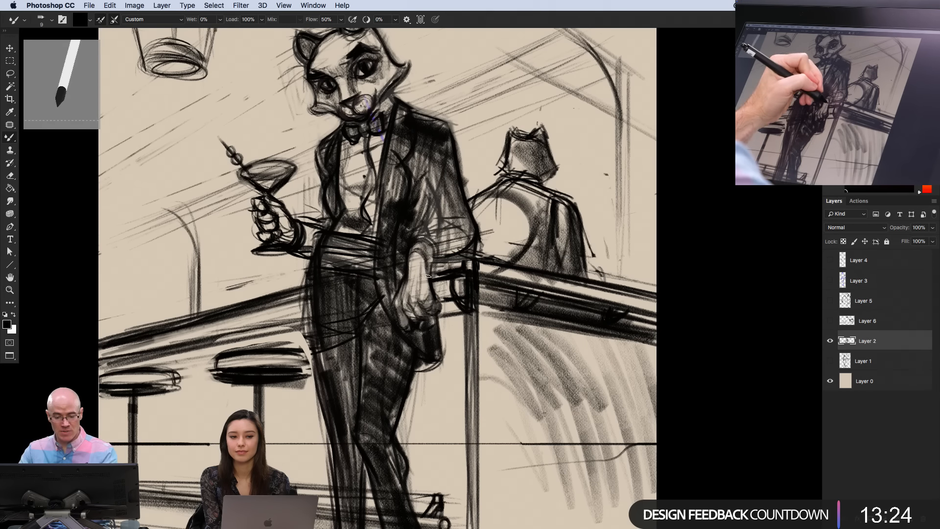
mouse_move(424, 246)
mouse_down()
mouse_move(405, 266)
mouse_move(427, 251)
mouse_move(420, 238)
mouse_move(431, 257)
mouse_up()
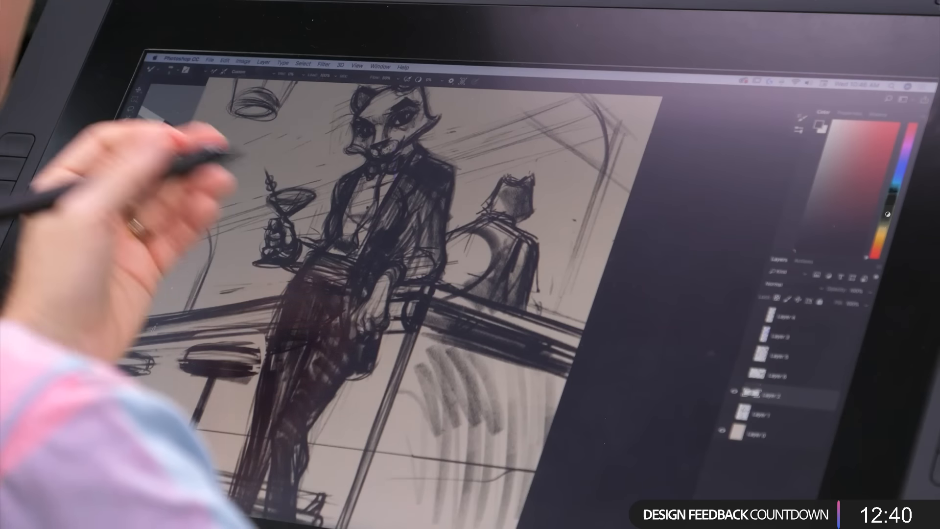
alt+click(265, 400)
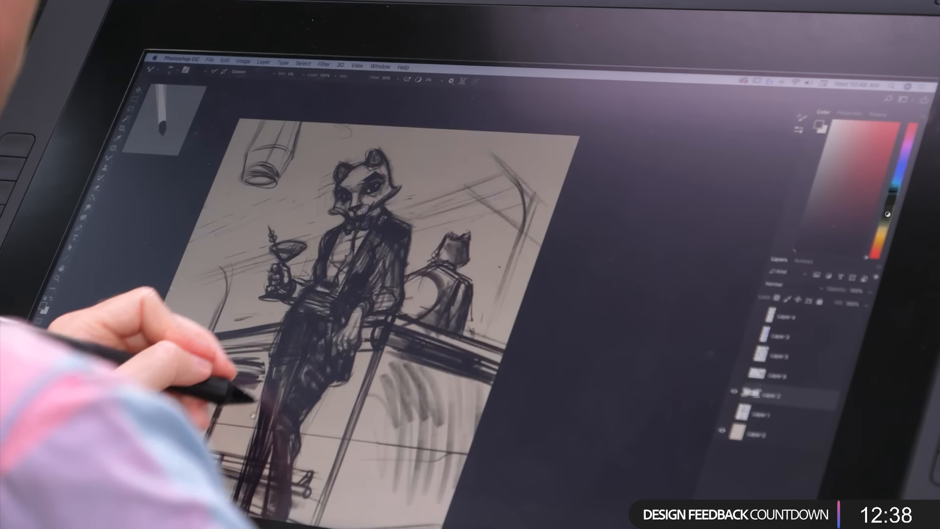
Add more angled background lines between the cat's shoulder and the curved post, and along the wall beside the martini glass
drag(260, 404, 304, 370)
alt+click(296, 365)
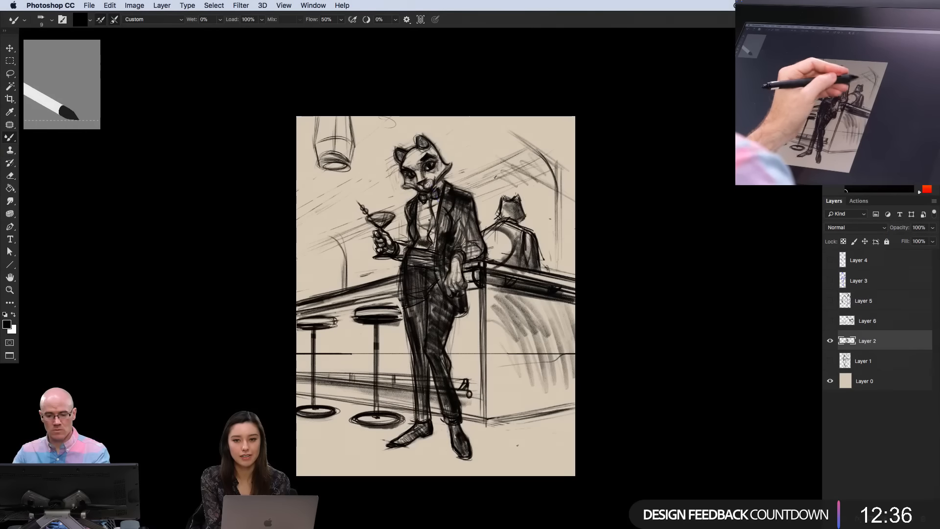
drag(478, 187, 523, 159)
drag(451, 173, 532, 140)
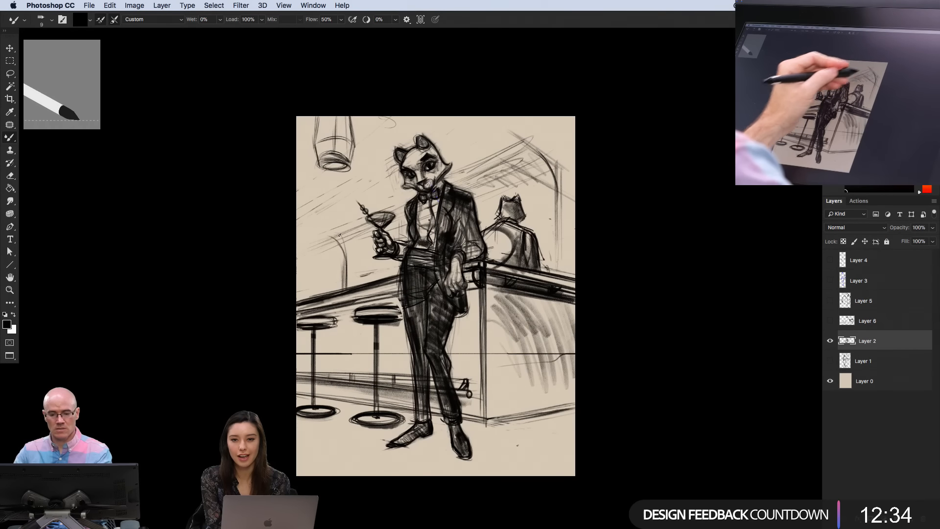
drag(307, 250, 335, 232)
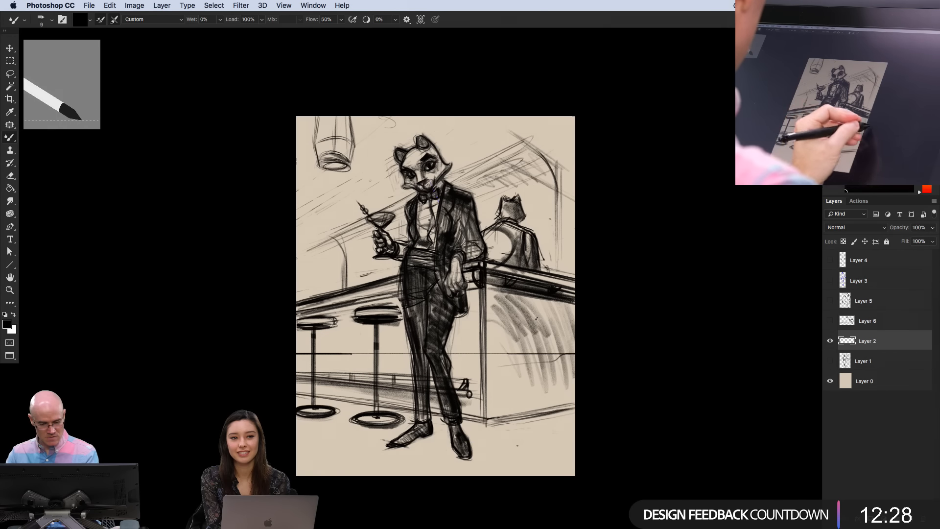
Duplicate the larger bar stool and place the copy in front of the bar's side panel, partly beyond the canvas's right edge
key(l)
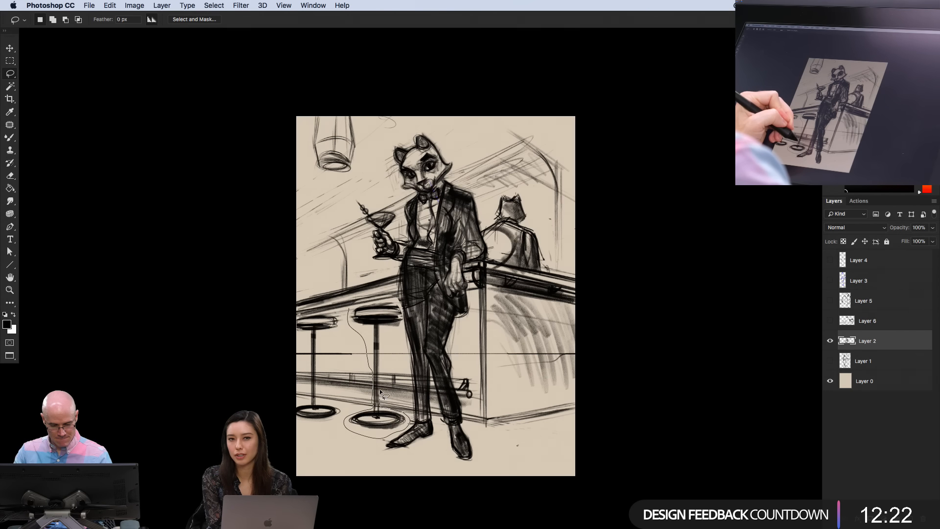
drag(377, 306, 382, 308)
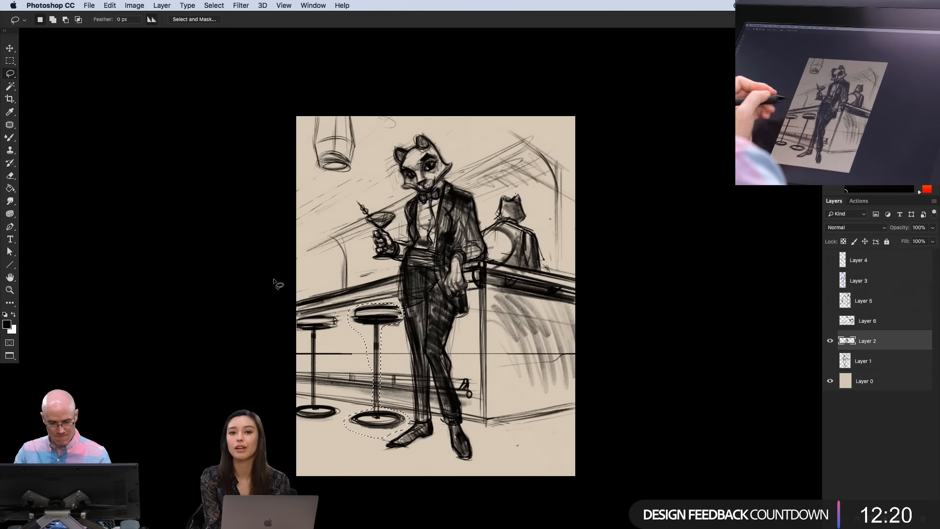
key(v)
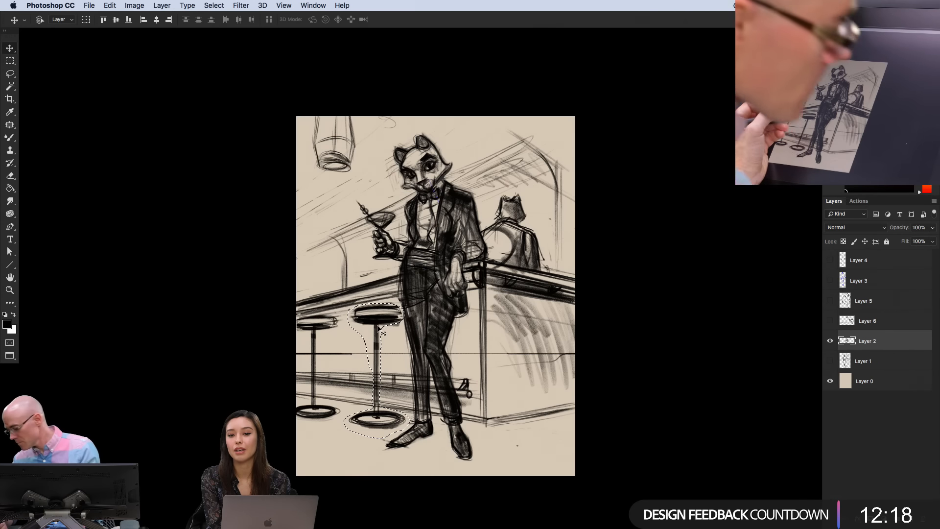
mouse_move(370, 334)
mouse_down()
mouse_move(552, 351)
mouse_move(540, 353)
mouse_up()
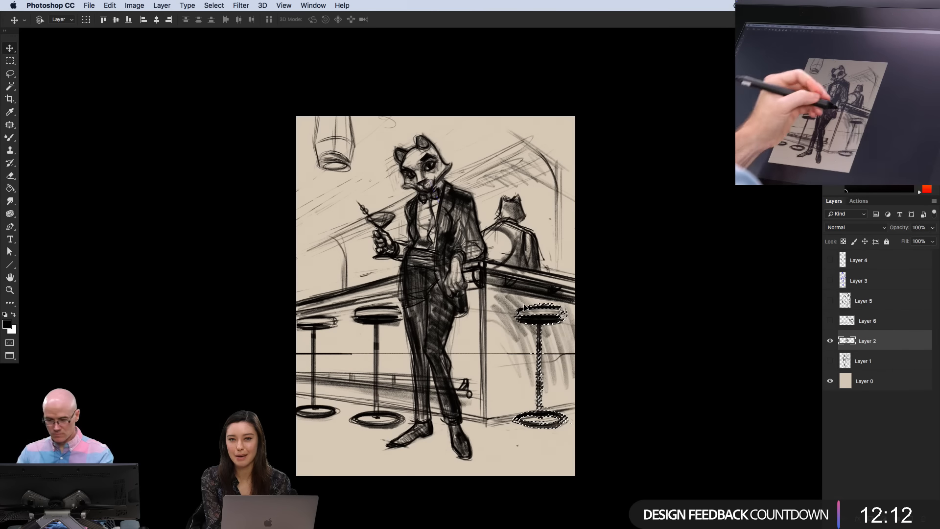
drag(524, 307, 547, 320)
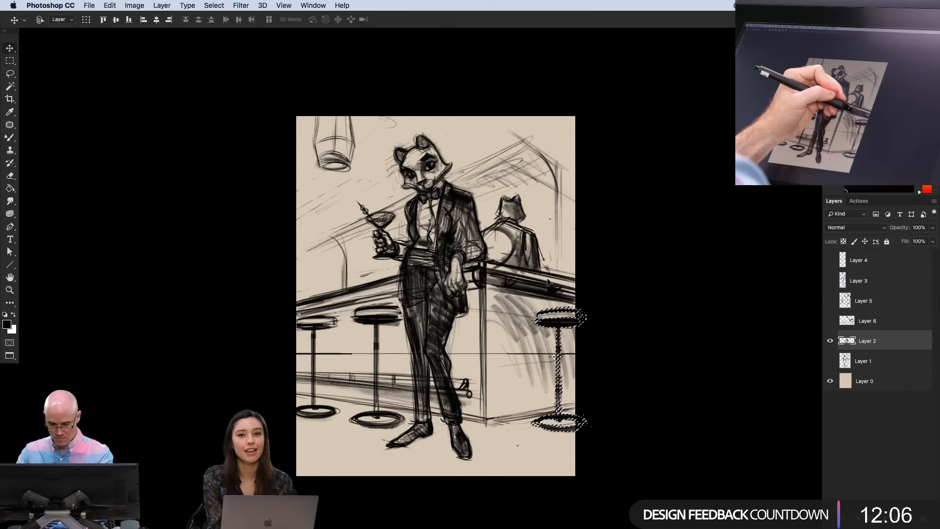
key(ctrl+t)
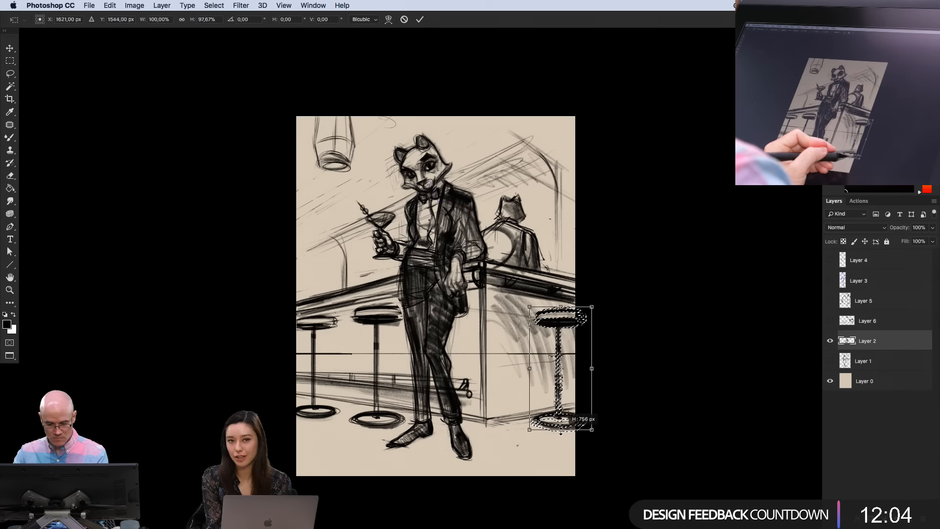
drag(560, 432, 561, 408)
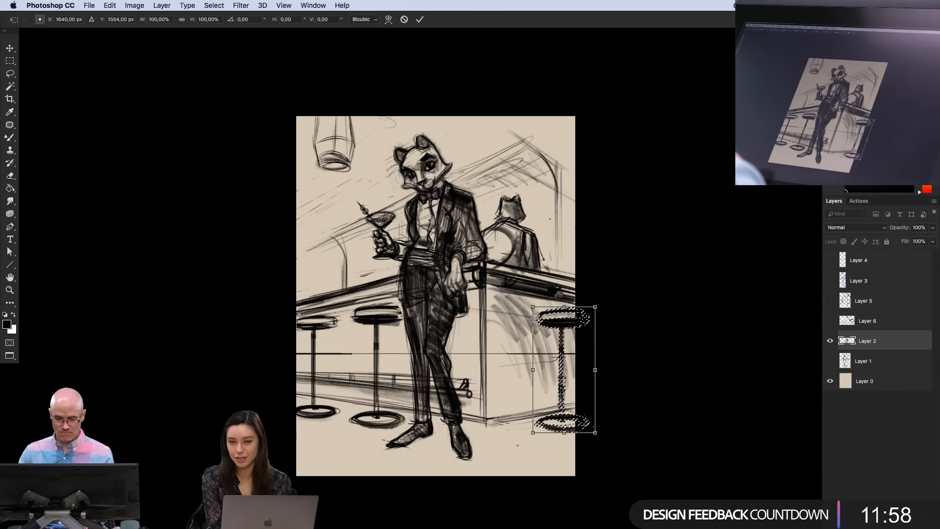
key(Return)
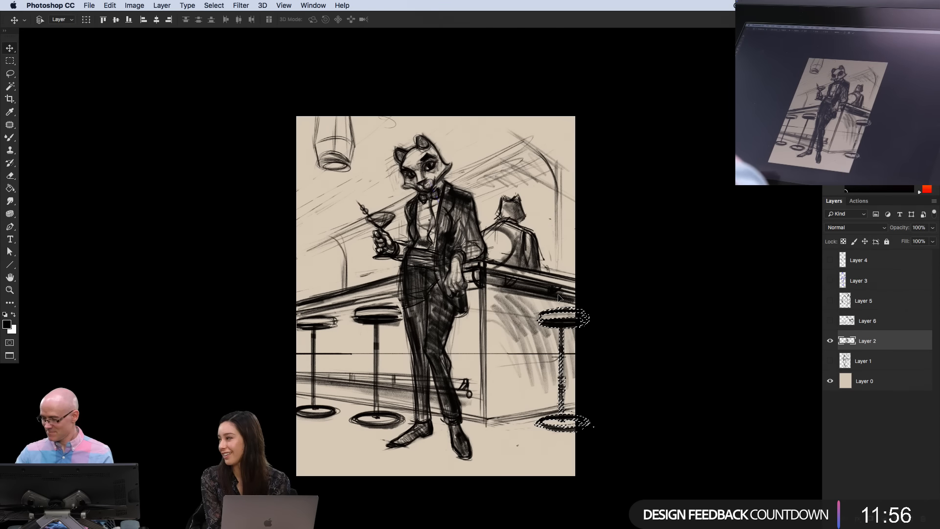
Redraw the base line of the bar's side panel and add vertical strokes along the copied stool's post
key(b)
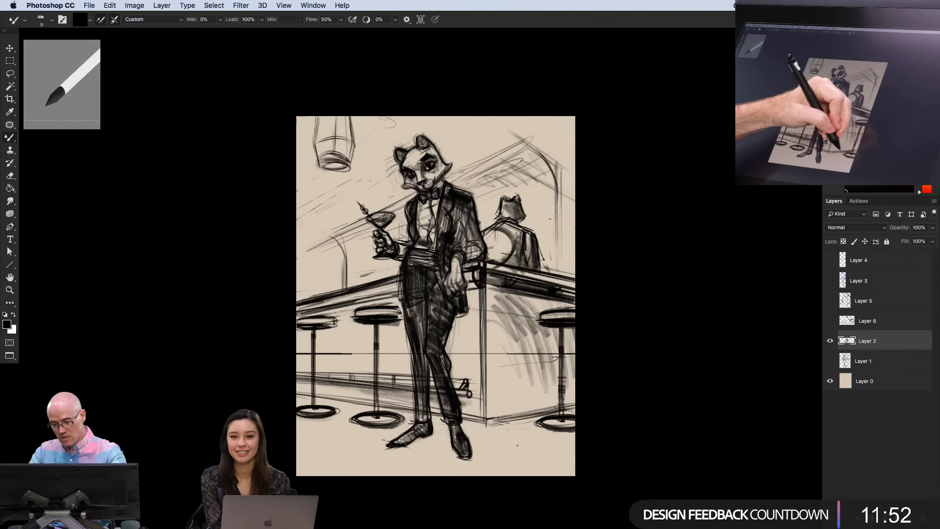
drag(574, 402, 496, 418)
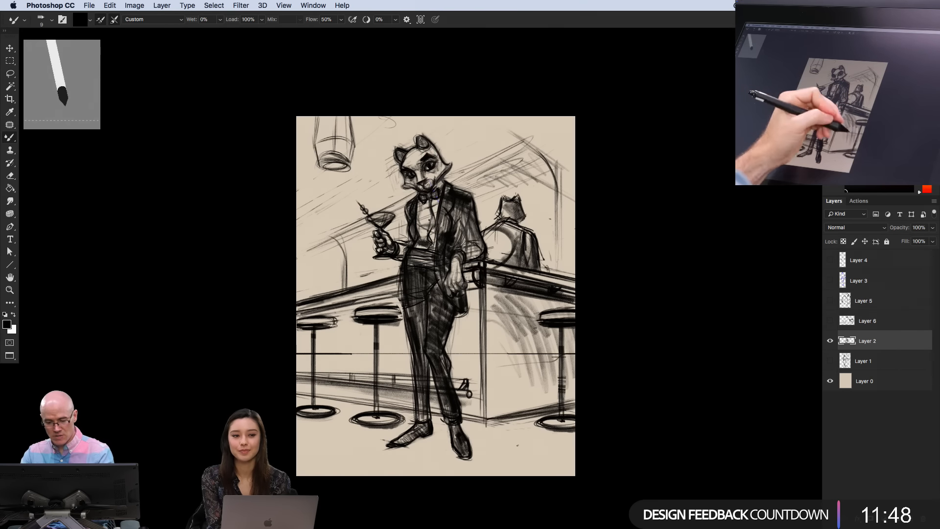
drag(549, 335, 547, 393)
mouse_move(549, 340)
mouse_down()
mouse_move(543, 386)
mouse_move(550, 332)
mouse_move(557, 343)
mouse_up()
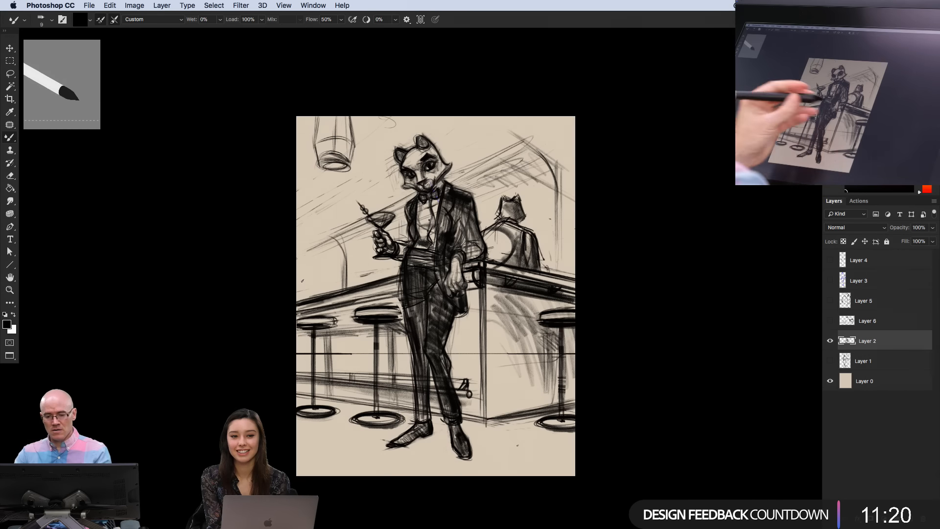
Hatch the wall behind the martini glass, then strengthen the hanging lamp and add diagonal ceiling strokes beside it
mouse_move(320, 233)
mouse_down()
mouse_move(346, 285)
mouse_move(307, 248)
mouse_move(321, 281)
mouse_up()
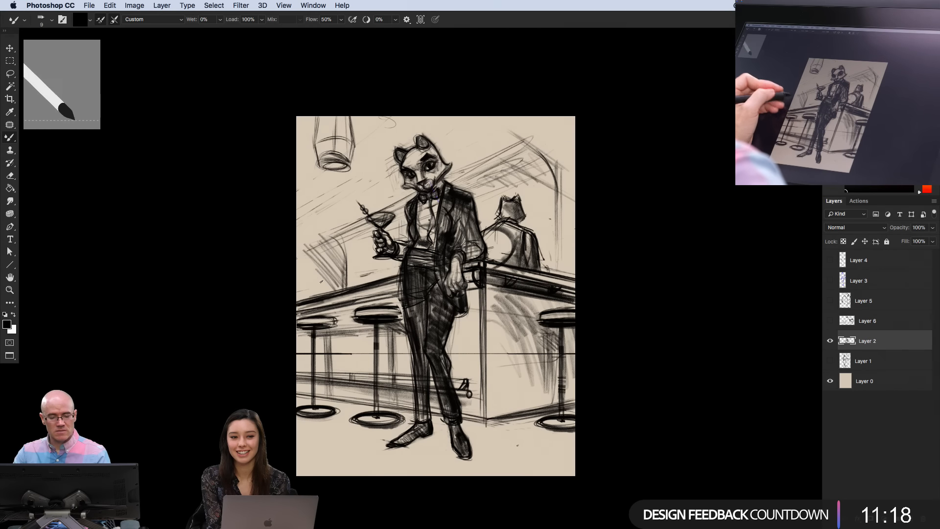
drag(321, 182, 353, 209)
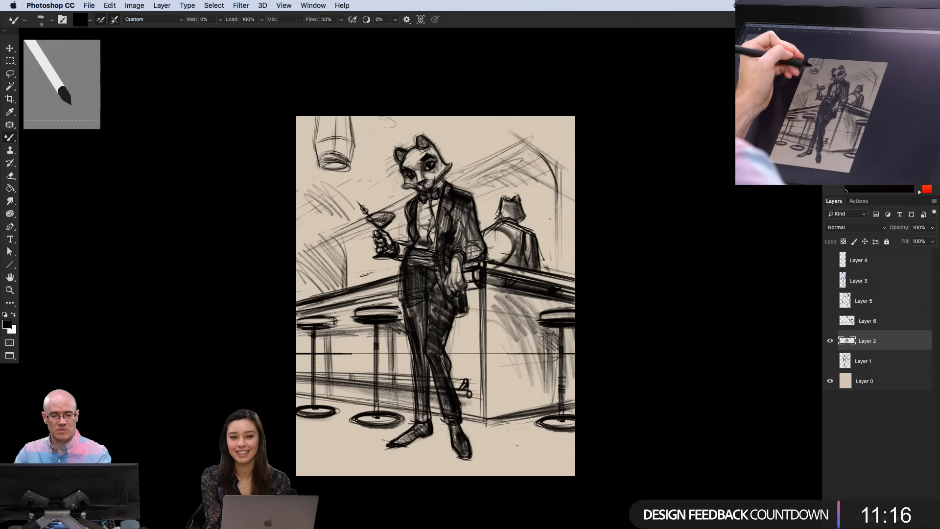
drag(346, 171, 353, 118)
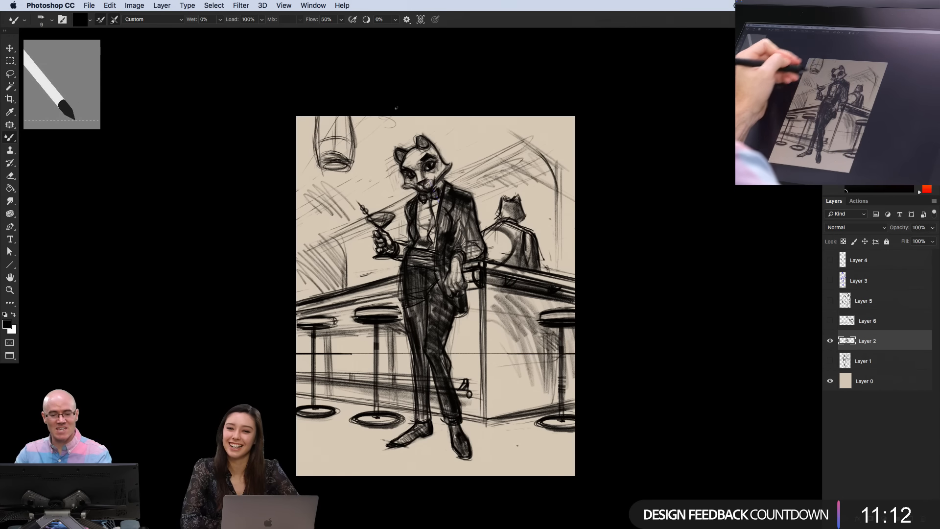
drag(430, 116, 363, 164)
Add a vertical wall edge and diagonal lines around the curved post behind the cat, and extend the wall line towards the glass
drag(546, 179, 575, 154)
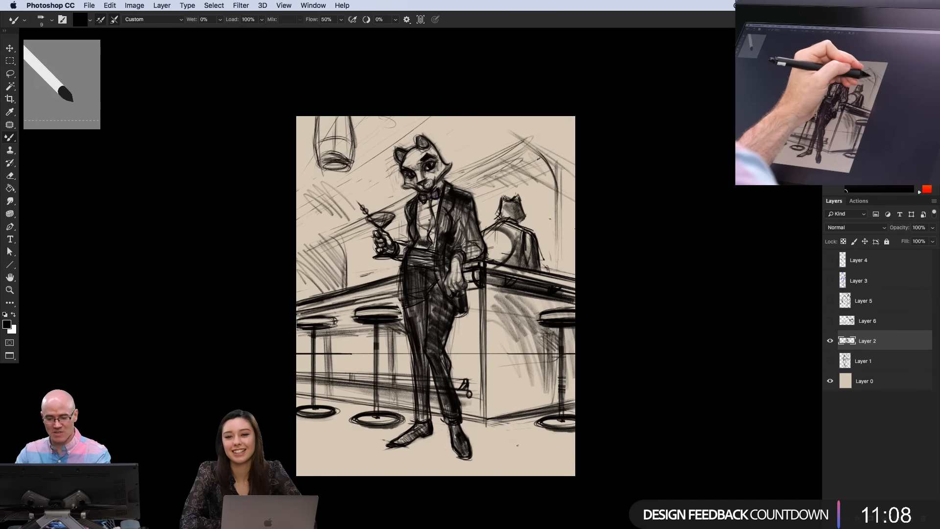
drag(533, 128, 534, 155)
drag(474, 177, 531, 150)
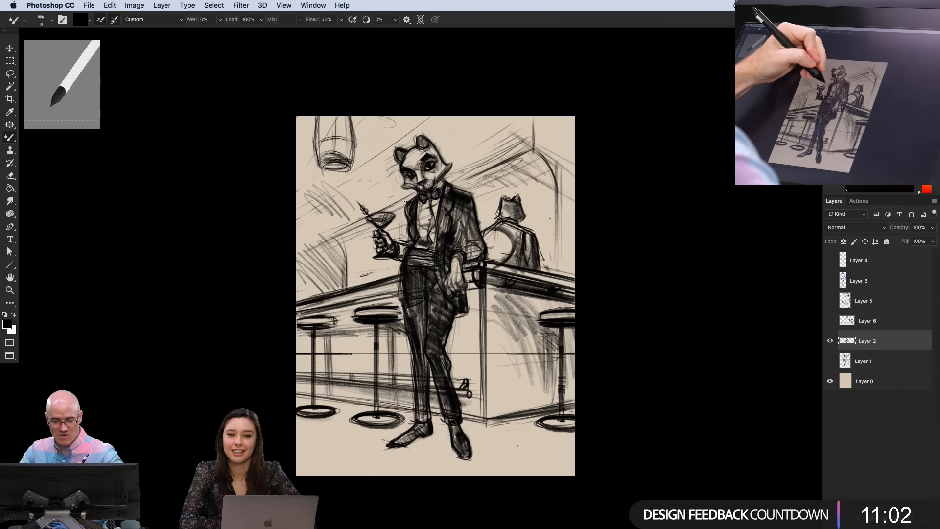
drag(334, 236, 390, 212)
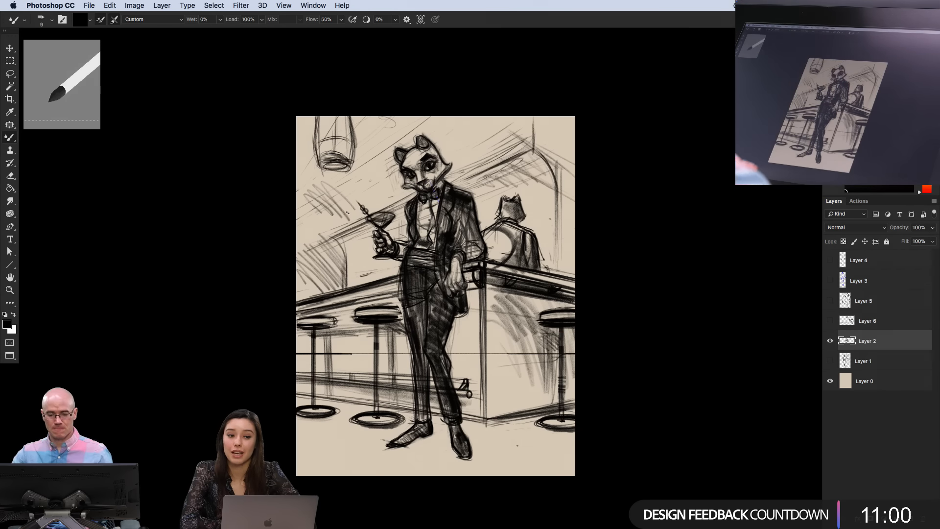
Fade the sketch on Layer 2 to 20% opacity and add a new empty layer above it
click(905, 229)
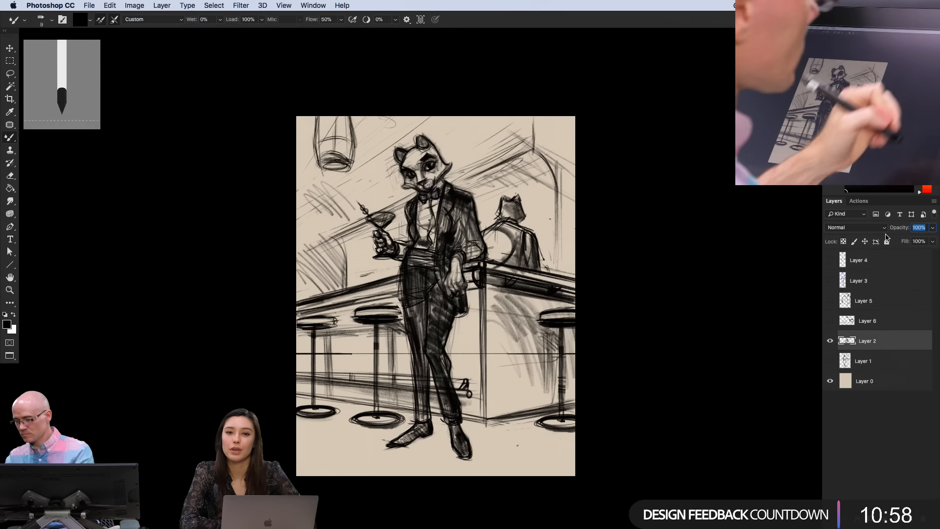
text(20)
key(Return)
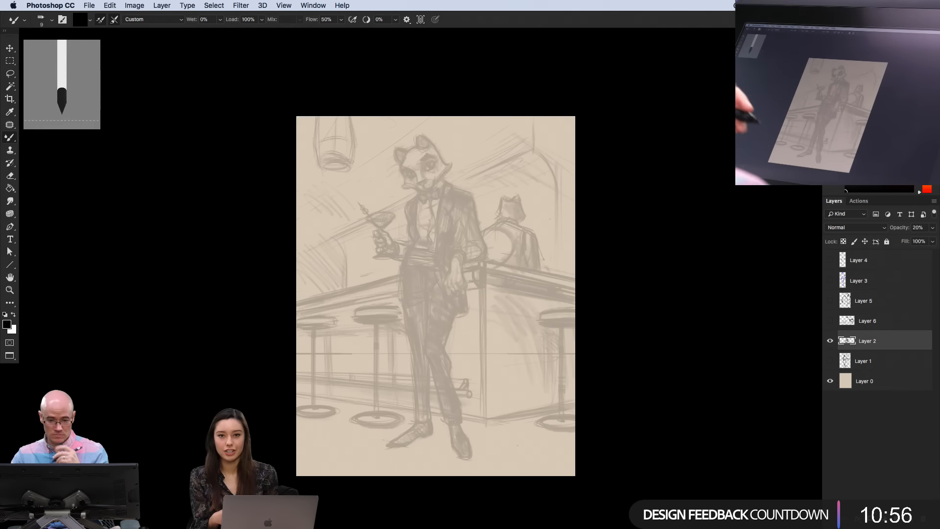
key(alt+shift+super+n)
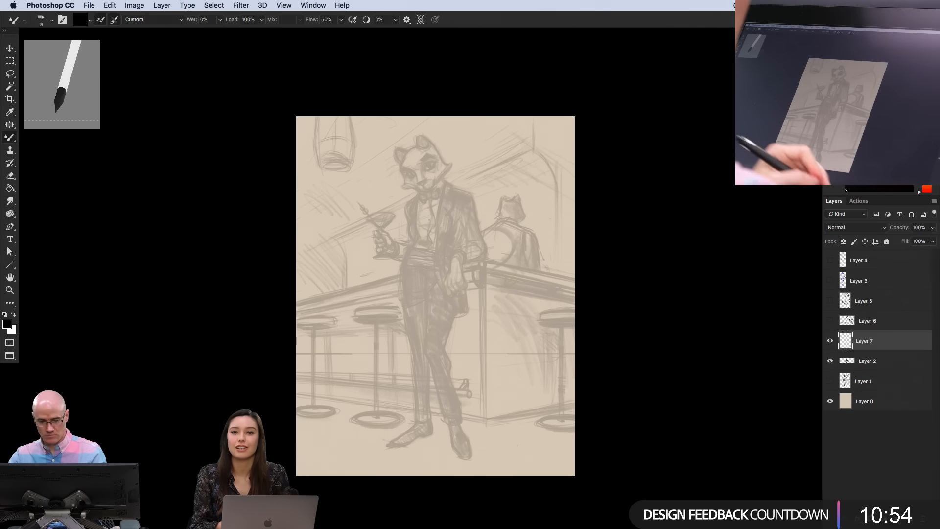
Set the foreground color to dark blue #083360
click(7, 324)
click(304, 187)
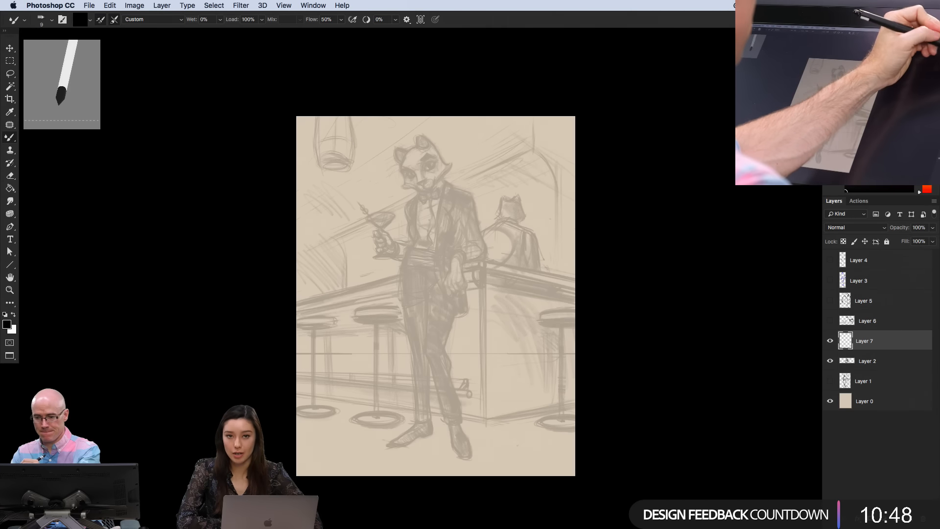
click(8, 324)
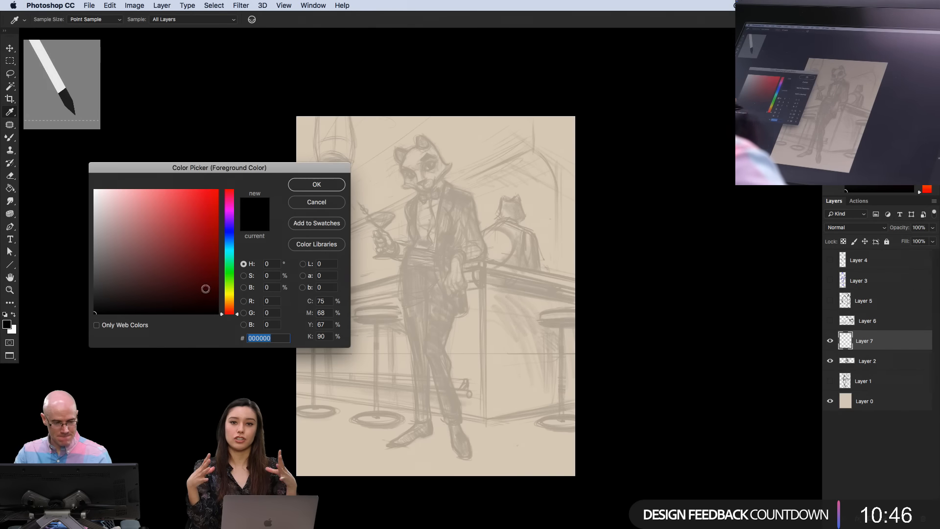
click(233, 239)
click(209, 267)
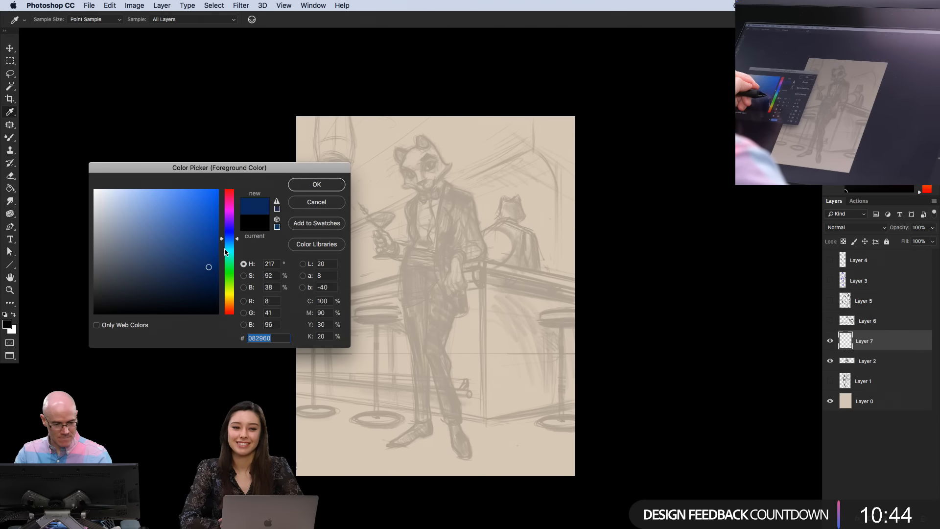
click(236, 241)
click(297, 184)
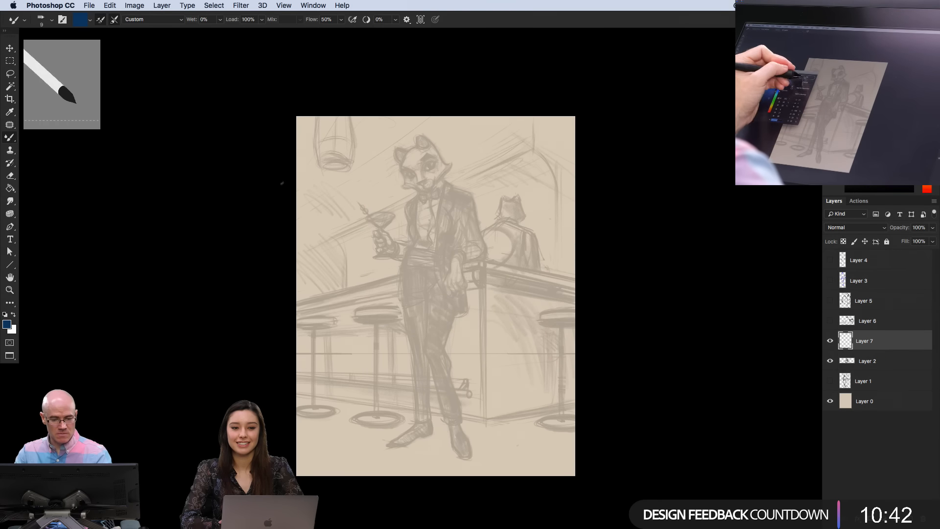
Change the foreground color to a darker navy, #091c49
click(7, 324)
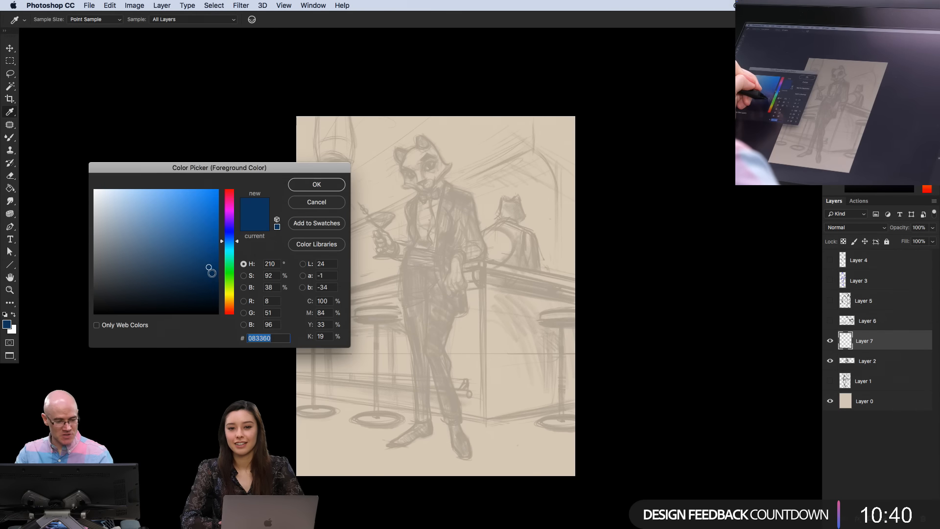
click(212, 273)
click(235, 241)
click(236, 237)
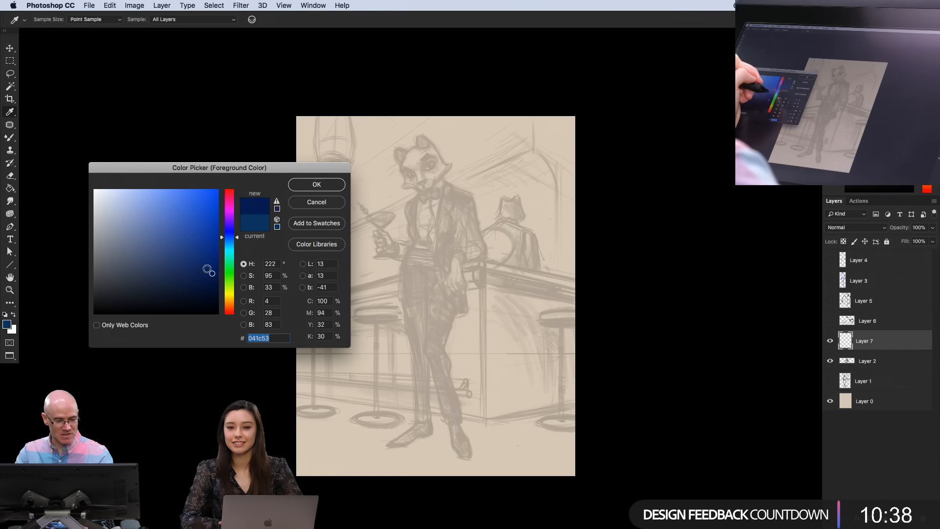
click(207, 277)
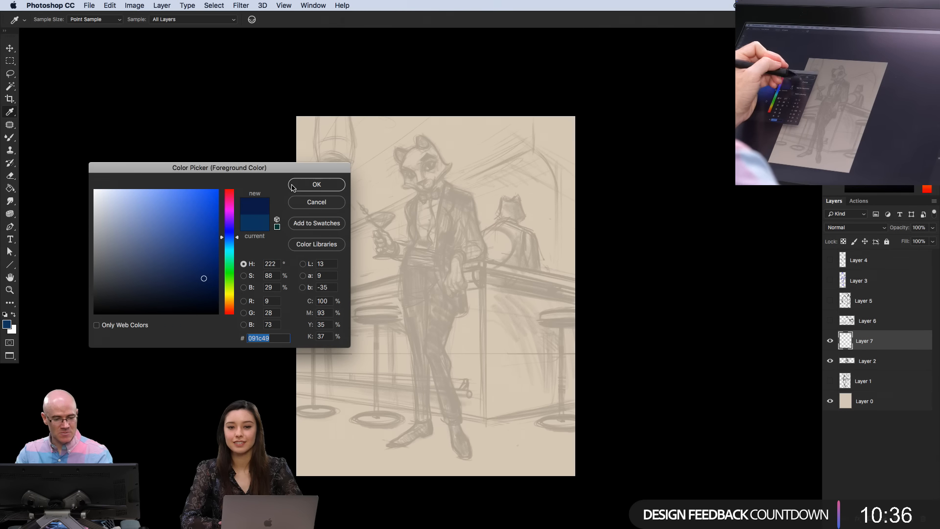
key(Return)
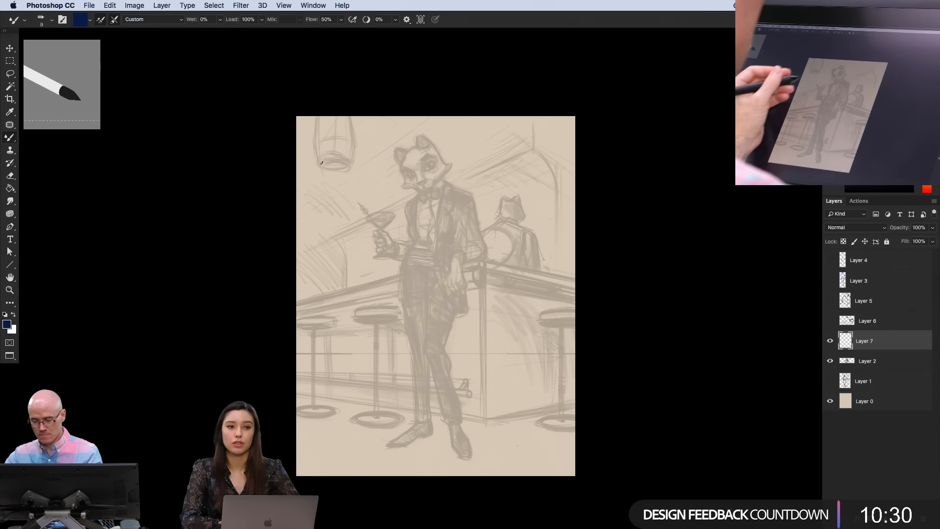
Choose the Kyle's Inkbox - Fountain of Yoots brush from the Inkbox set of the megapack collection
click(813, 46)
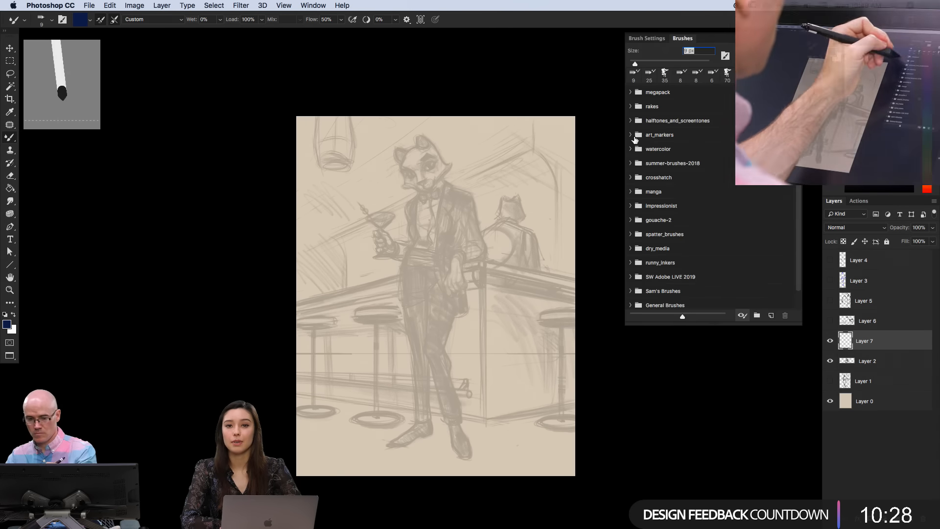
click(631, 93)
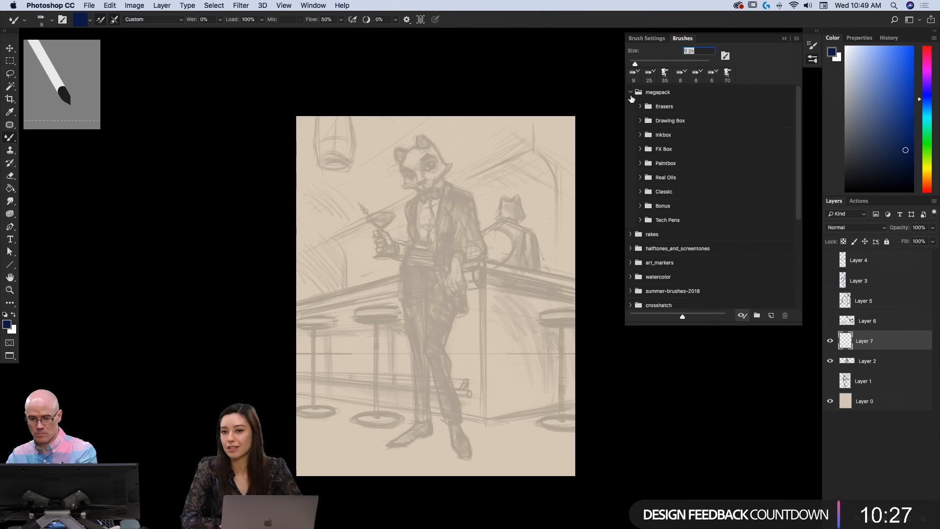
click(640, 135)
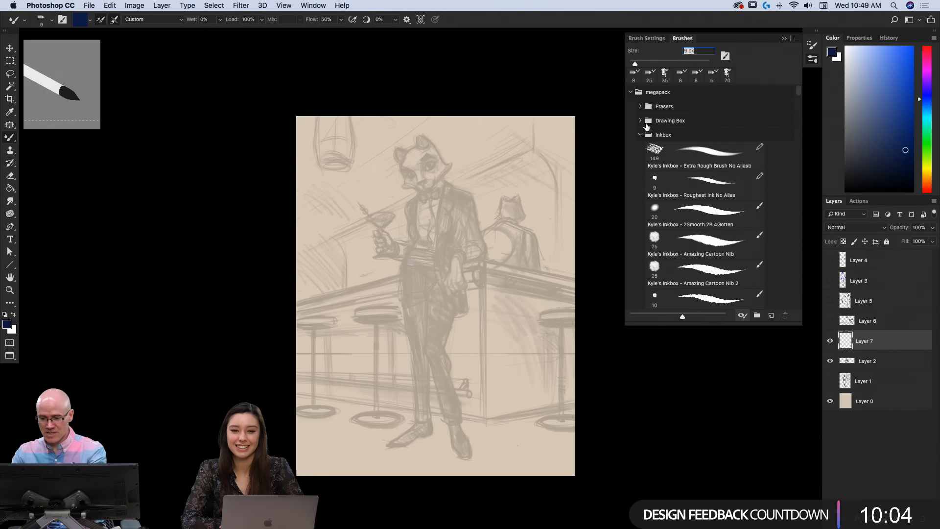
scroll(799, 92, down, 5)
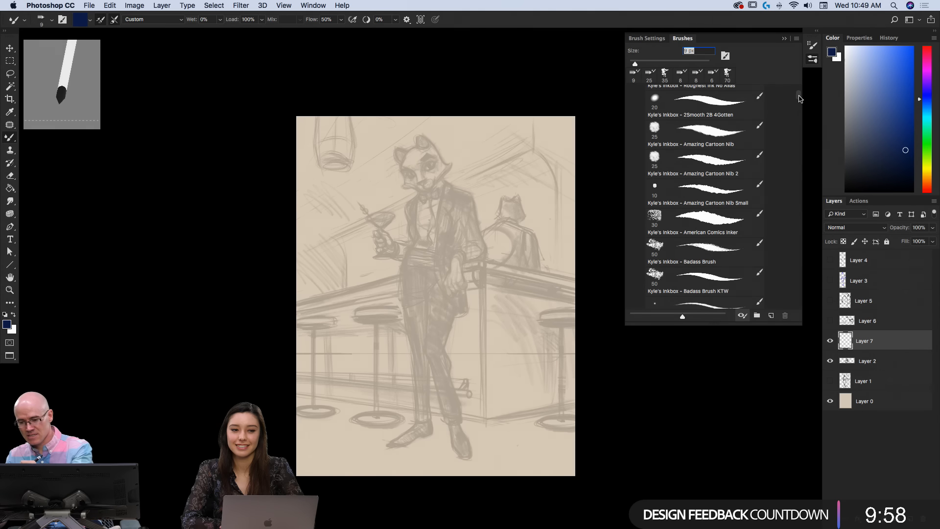
scroll(799, 103, down, 5)
scroll(798, 104, down, 5)
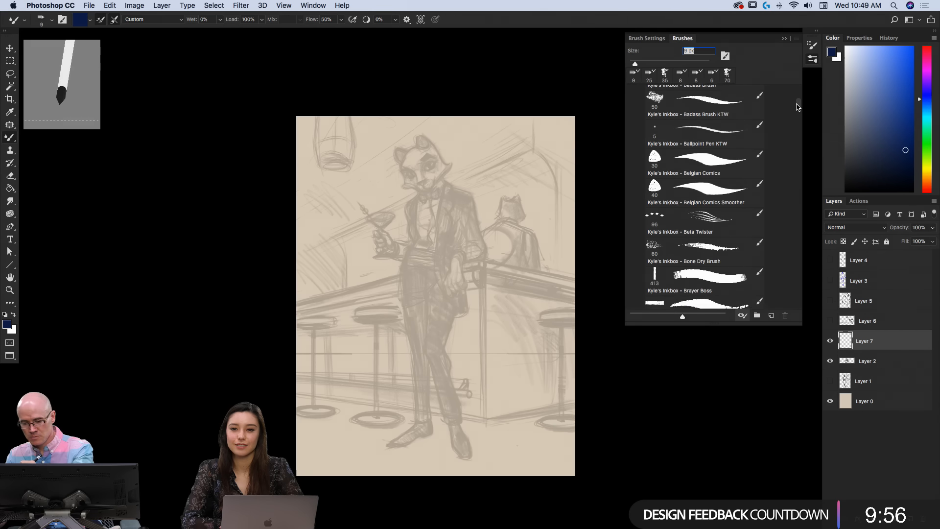
scroll(758, 128, down, 15)
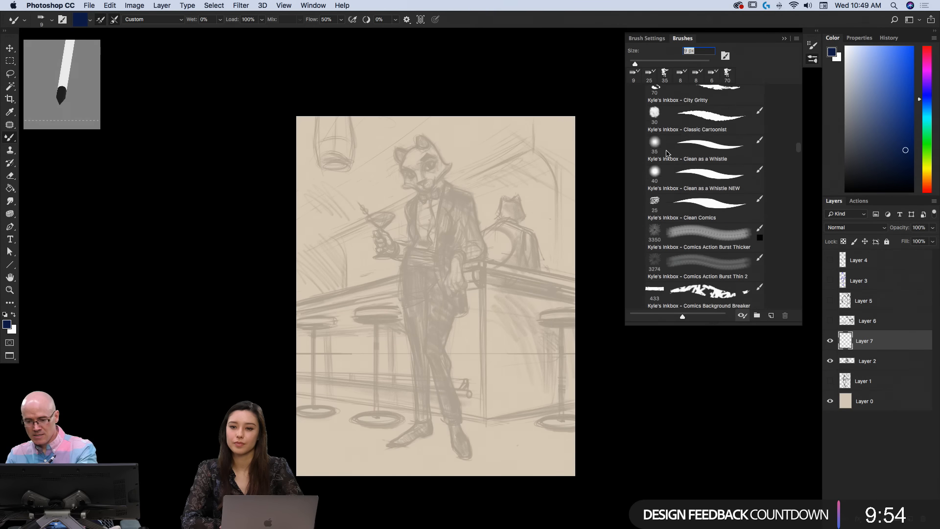
scroll(650, 175, down, 9)
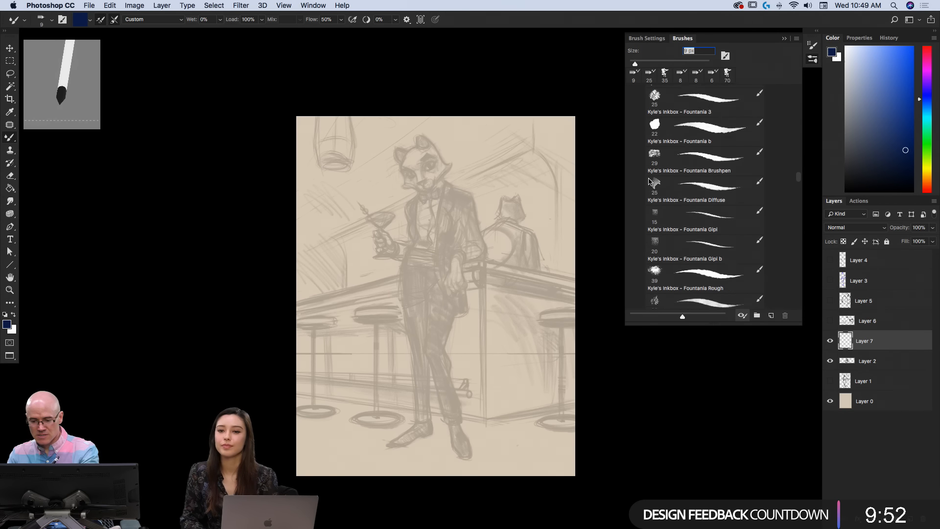
scroll(647, 174, up, 10)
scroll(646, 173, down, 3)
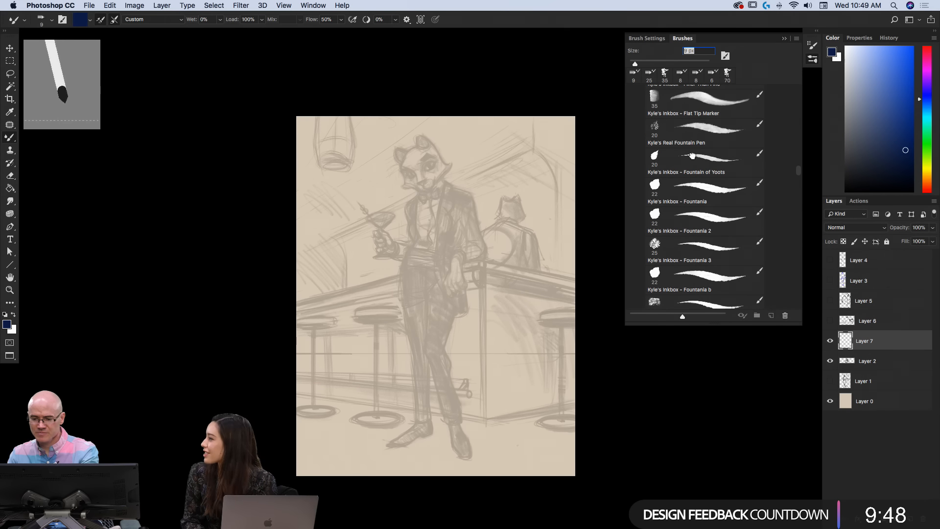
click(647, 172)
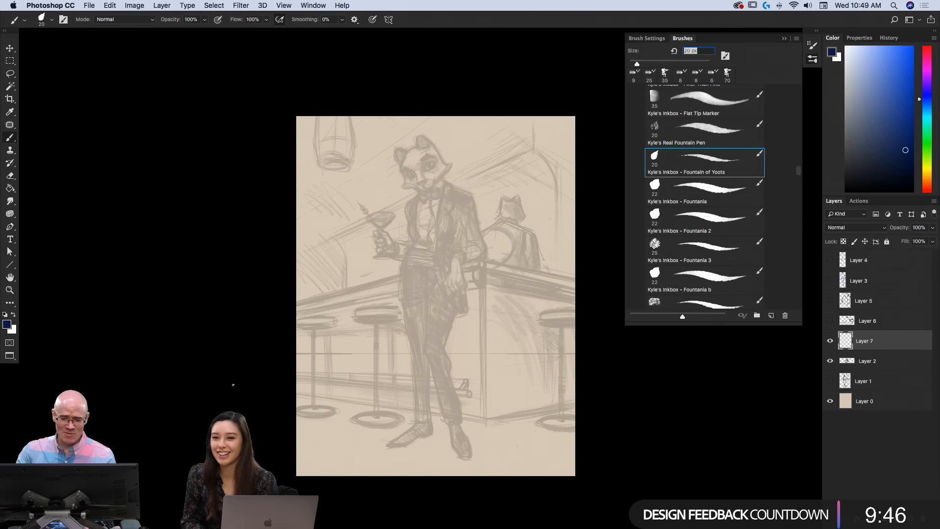
Try the brush with a wavy stroke beside the cat's face and undo it
double_click(10, 292)
drag(300, 231, 359, 397)
drag(352, 330, 394, 393)
key(b)
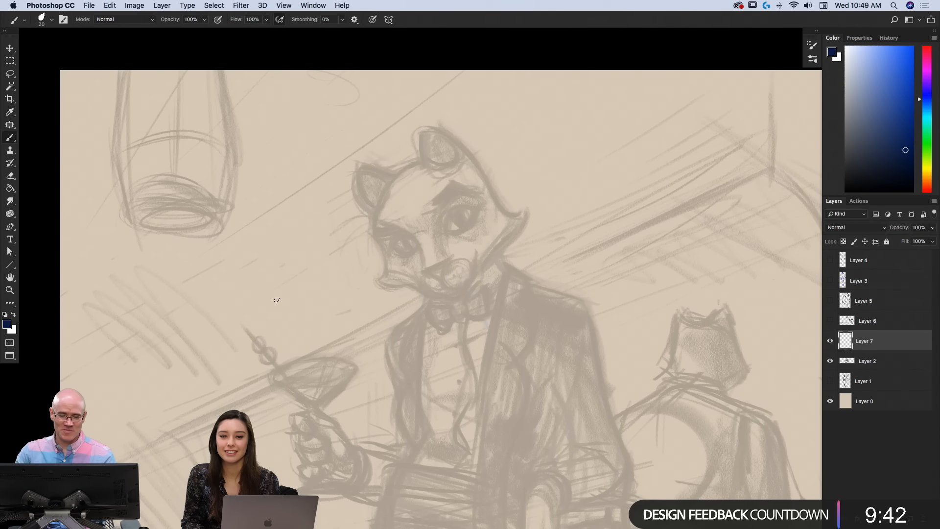
drag(317, 181, 328, 270)
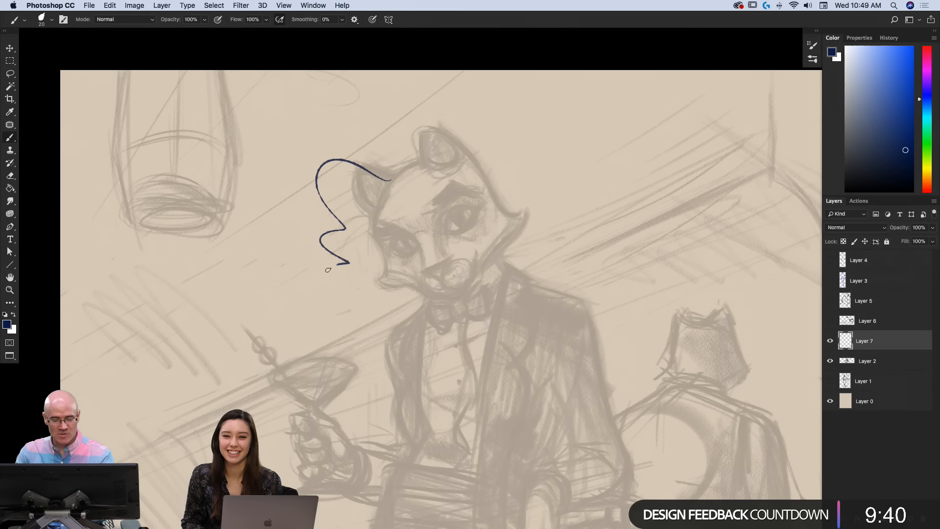
mouse_move(355, 350)
mouse_down()
mouse_move(386, 377)
mouse_move(389, 436)
mouse_up()
key(super+z)
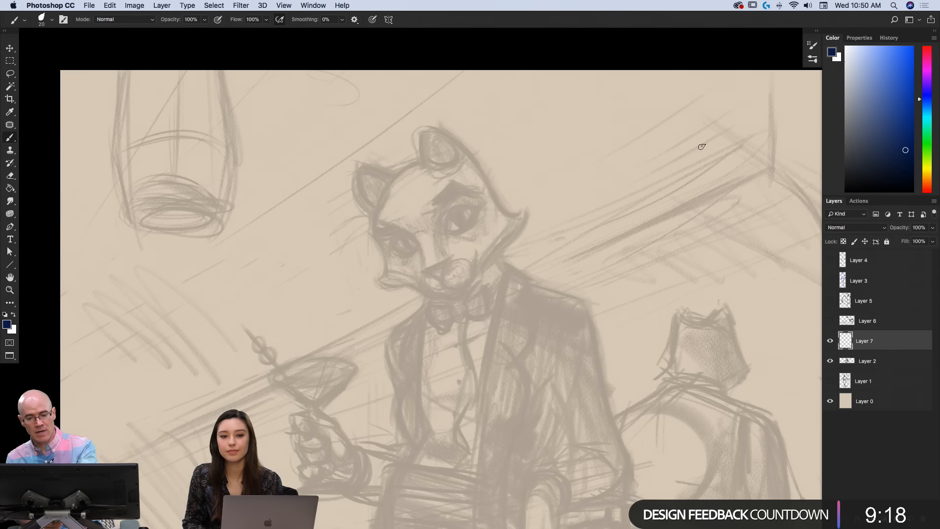
Draw two columns of shrinking loops in the empty area beside the cat's head as unsmoothed test strokes
mouse_move(627, 123)
mouse_down()
mouse_move(656, 165)
mouse_move(661, 213)
mouse_move(610, 182)
mouse_move(659, 211)
mouse_move(631, 224)
mouse_up()
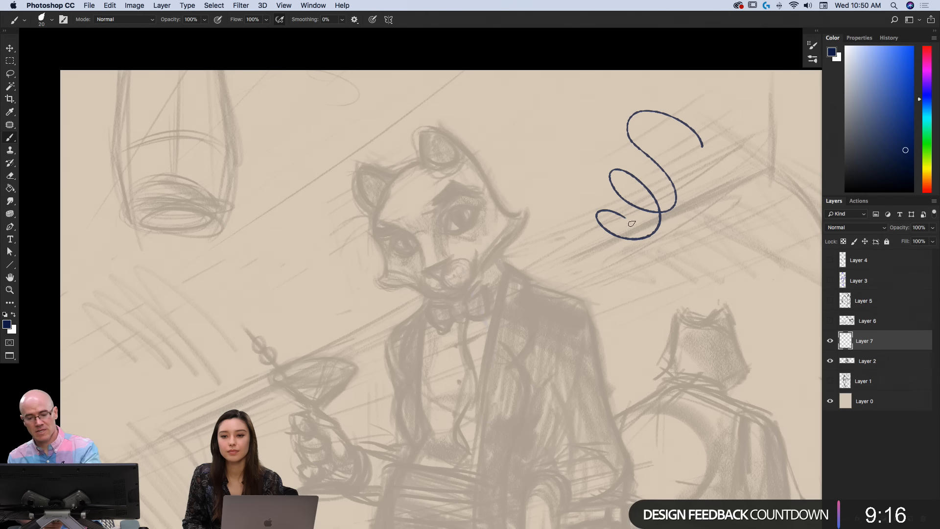
drag(626, 297, 639, 336)
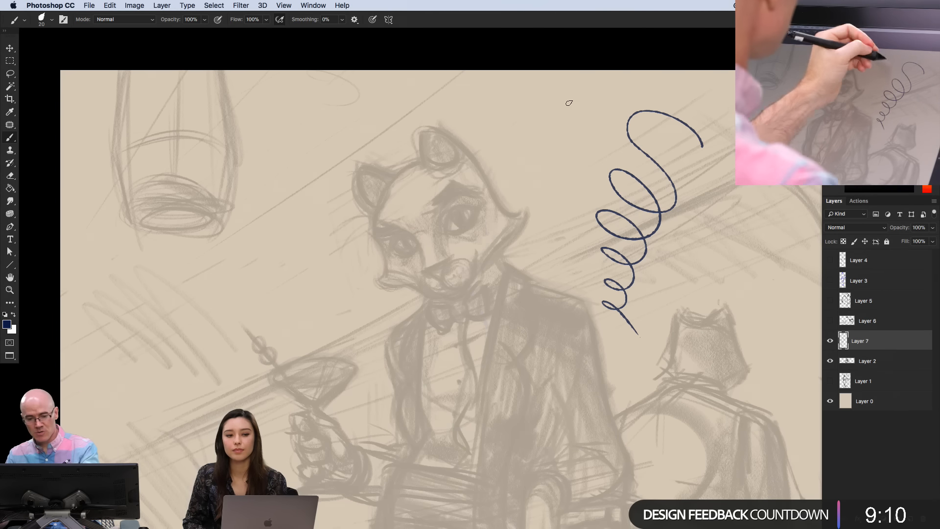
mouse_move(590, 106)
mouse_down()
mouse_move(535, 98)
mouse_move(573, 143)
mouse_move(531, 122)
mouse_move(561, 167)
mouse_move(537, 190)
mouse_move(567, 211)
mouse_move(554, 215)
mouse_move(548, 234)
mouse_move(568, 260)
mouse_up()
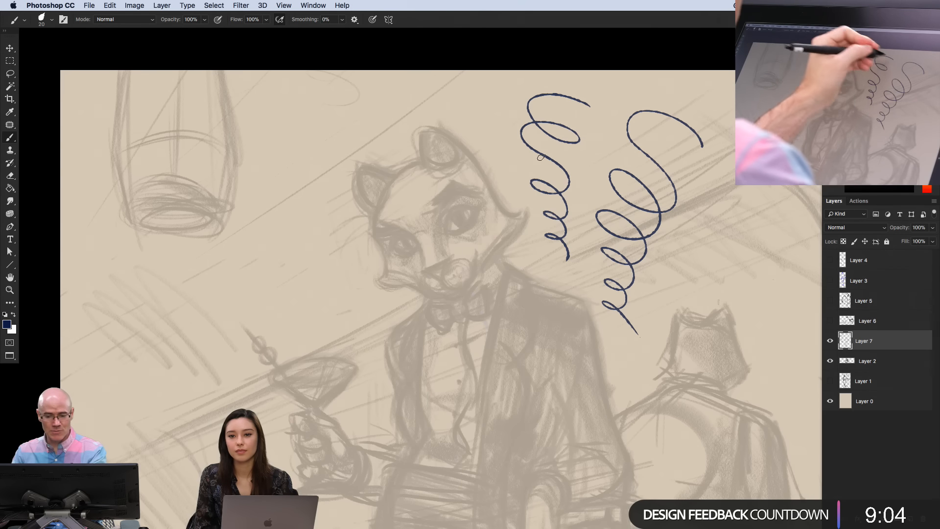
Set the brush smoothing to 21% and test it with a column of loops between the lamp and the cat
click(342, 20)
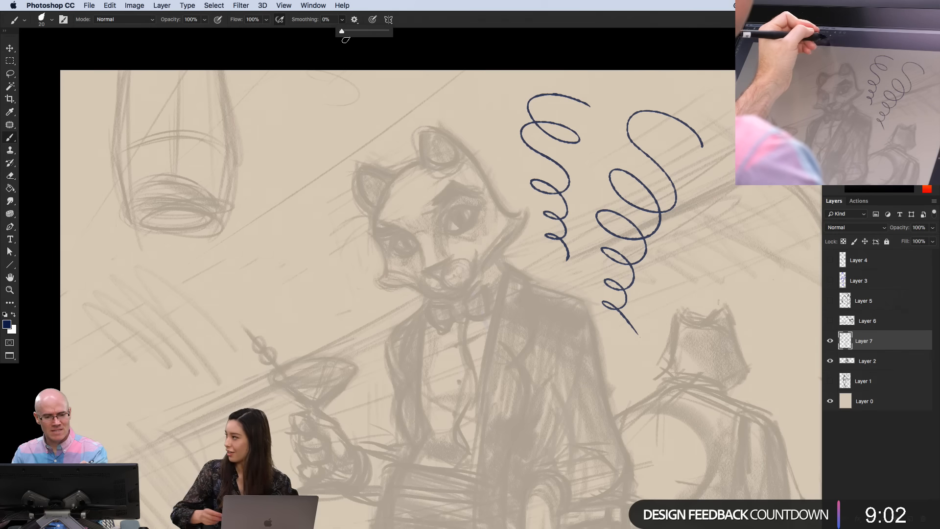
drag(341, 32, 351, 39)
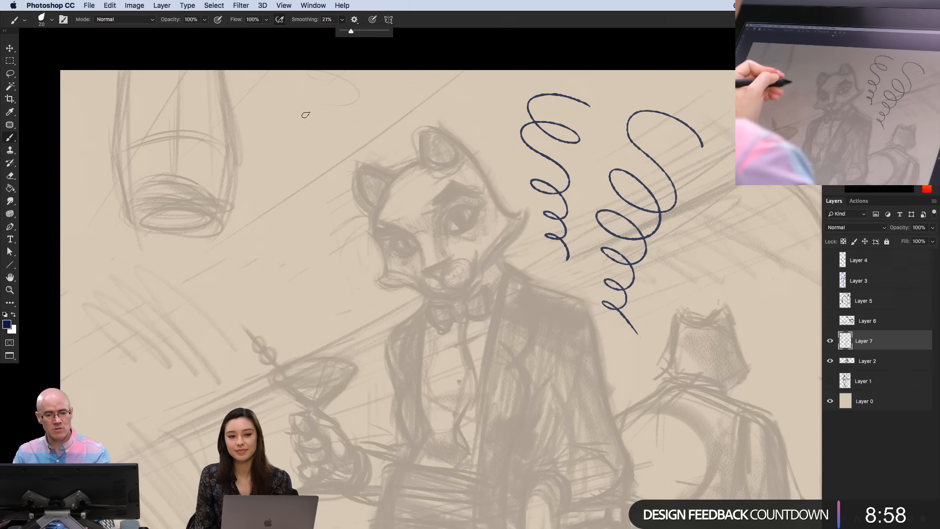
mouse_move(334, 117)
mouse_down()
mouse_move(310, 106)
mouse_move(261, 116)
mouse_move(298, 142)
mouse_move(313, 172)
mouse_move(268, 152)
mouse_move(312, 184)
mouse_move(263, 187)
mouse_move(301, 203)
mouse_move(262, 211)
mouse_move(300, 233)
mouse_move(273, 232)
mouse_up()
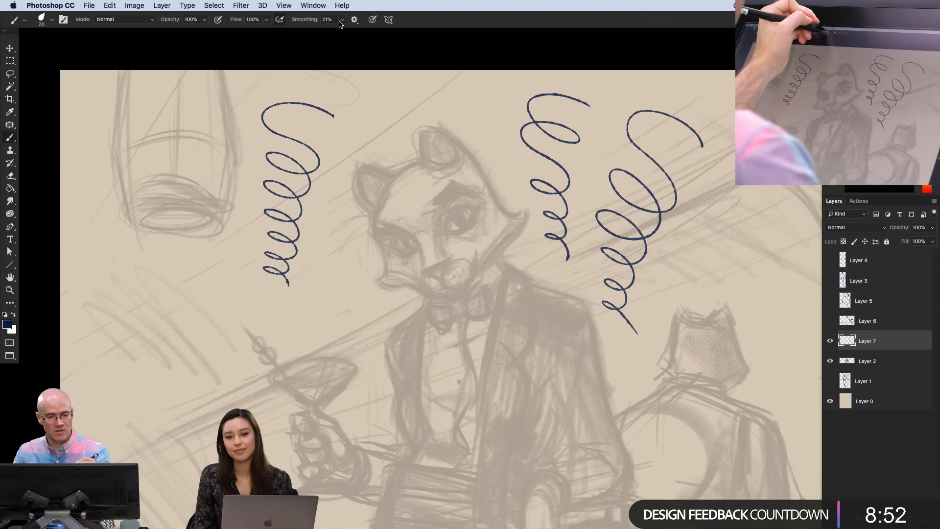
Set the brush smoothing to 60%, trying it with a looping stroke over the hanging lamp, and undo all the looping test strokes
drag(341, 20, 362, 44)
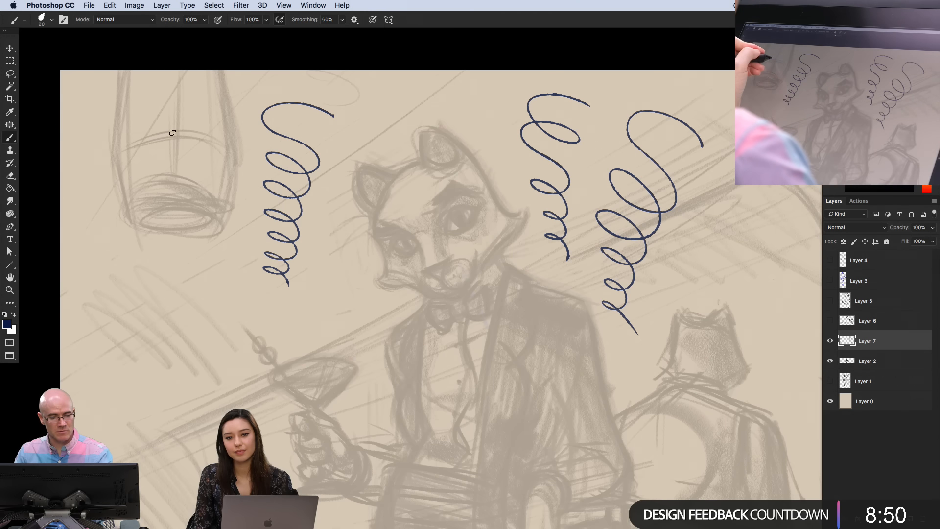
mouse_move(221, 198)
mouse_down()
mouse_move(167, 184)
mouse_move(177, 160)
mouse_up()
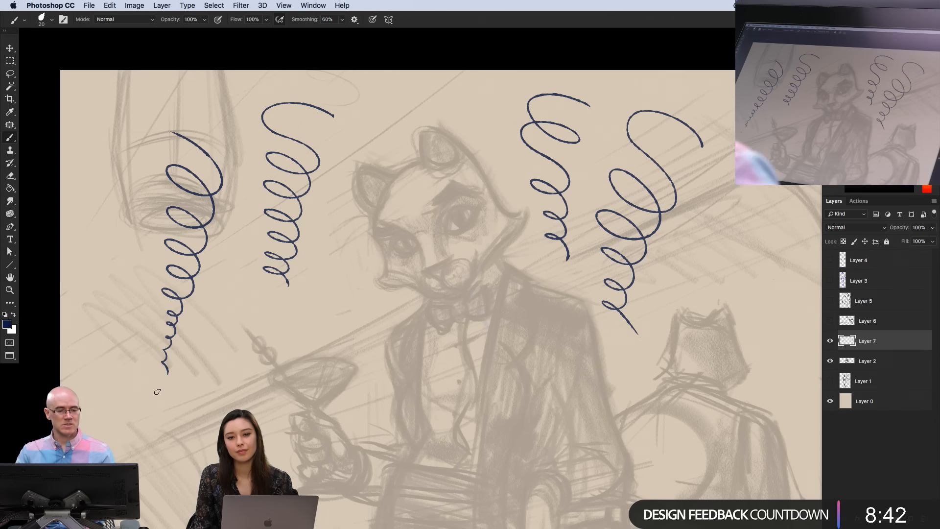
key(super+z)
key(super+z)
key(super+z)
key(super+z)
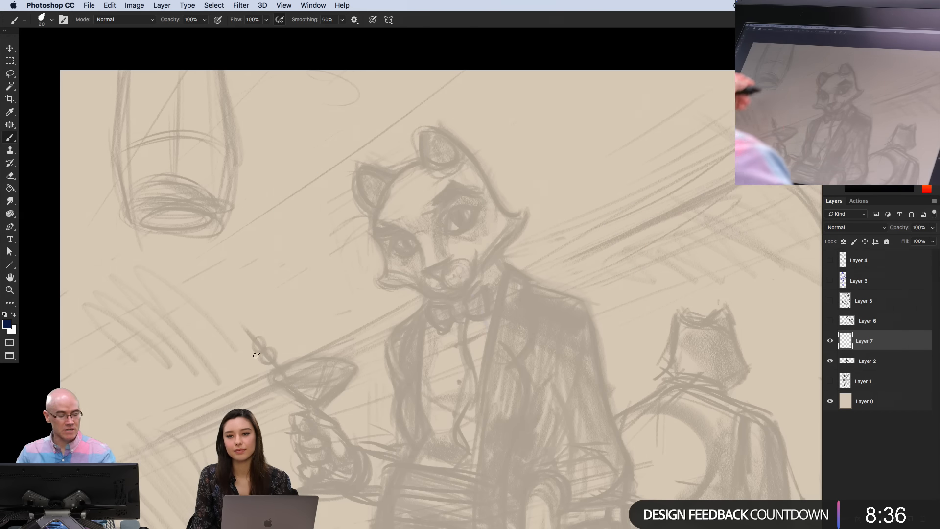
Draw one long curved line from the picture's upper edge down to the bar counter, between the cat and the background figure
alt+super+click(279, 358)
alt+super+click(282, 361)
alt+super+click(282, 365)
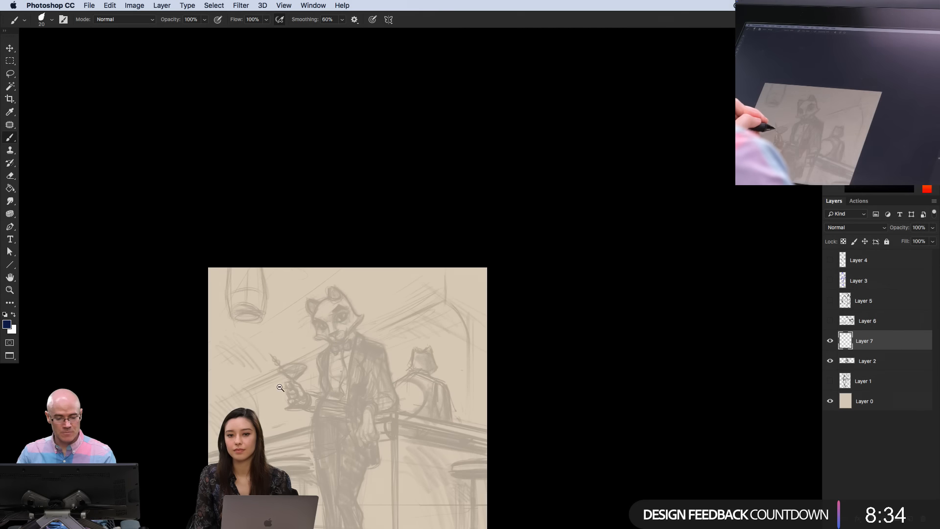
drag(289, 374, 379, 162)
alt+super+click(362, 231)
alt+super+click(361, 232)
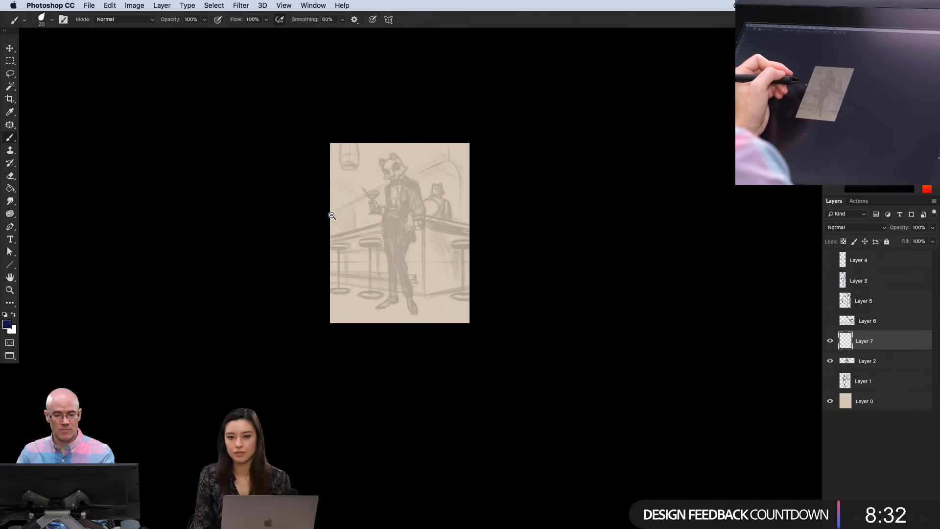
drag(349, 244, 352, 289)
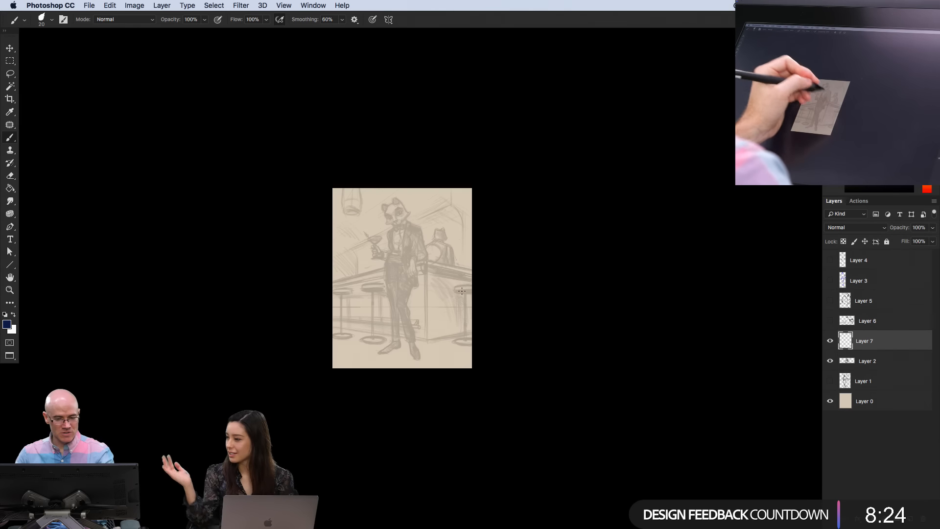
drag(436, 188, 429, 260)
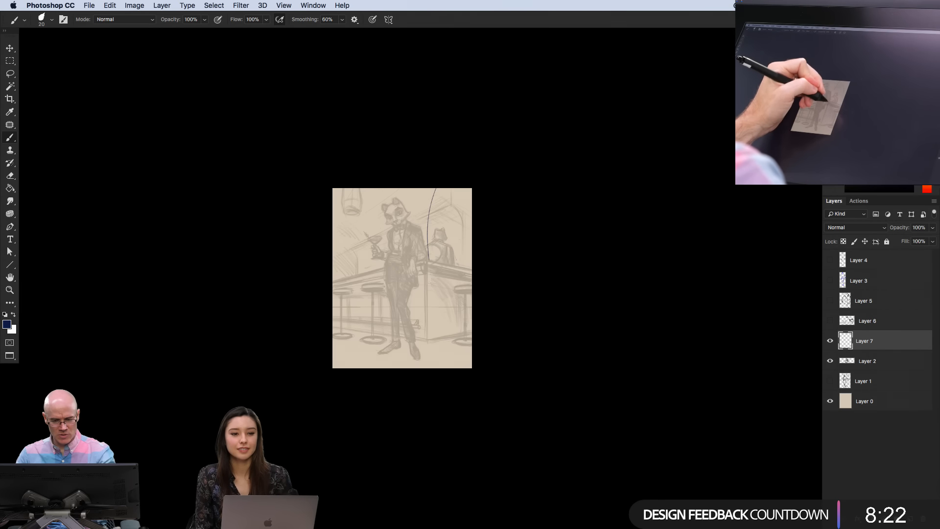
Draw a long S-shaped test stroke down the full height of the sketch at 60% smoothing, and undo it
drag(426, 371, 426, 373)
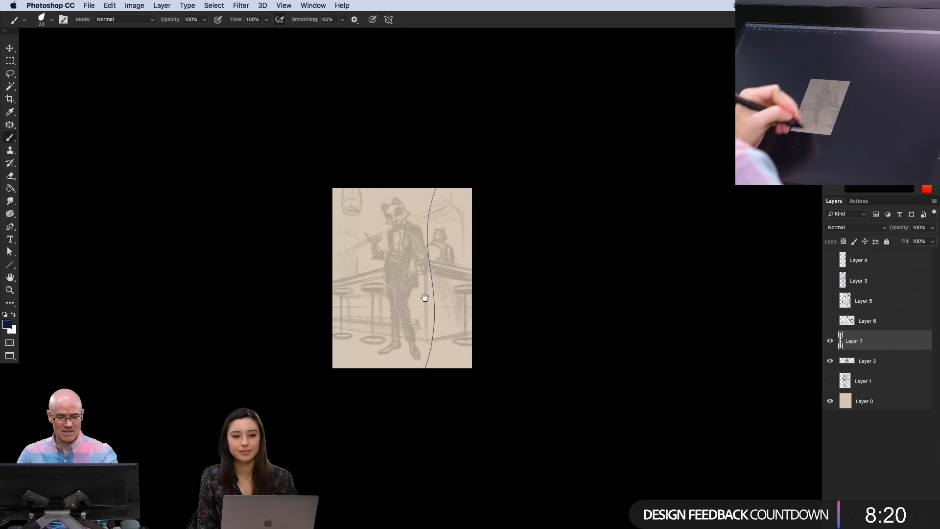
drag(425, 298, 427, 327)
drag(398, 360, 412, 222)
drag(397, 281, 395, 210)
drag(394, 85, 394, 191)
mouse_move(405, 103)
mouse_down()
mouse_move(407, 251)
mouse_move(426, 373)
mouse_move(410, 380)
mouse_up()
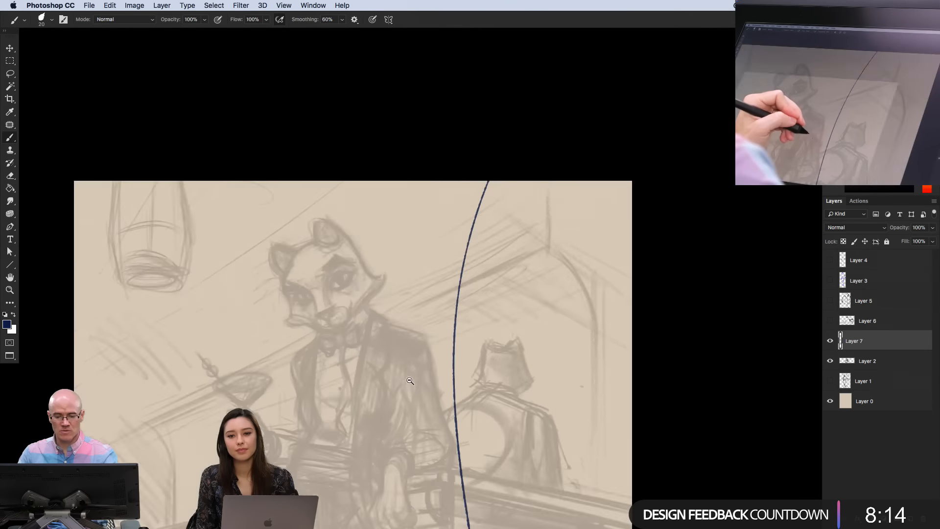
alt+click(409, 380)
alt+click(408, 381)
alt+click(403, 385)
drag(368, 425, 341, 291)
key(super+z)
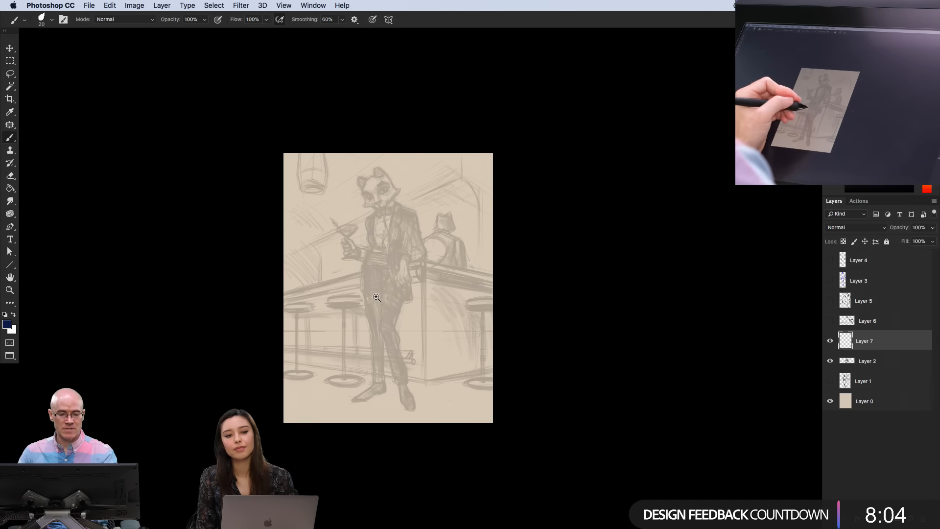
Draw a large looping test stroke over the standing figure at 60% brush smoothing
drag(376, 297, 334, 292)
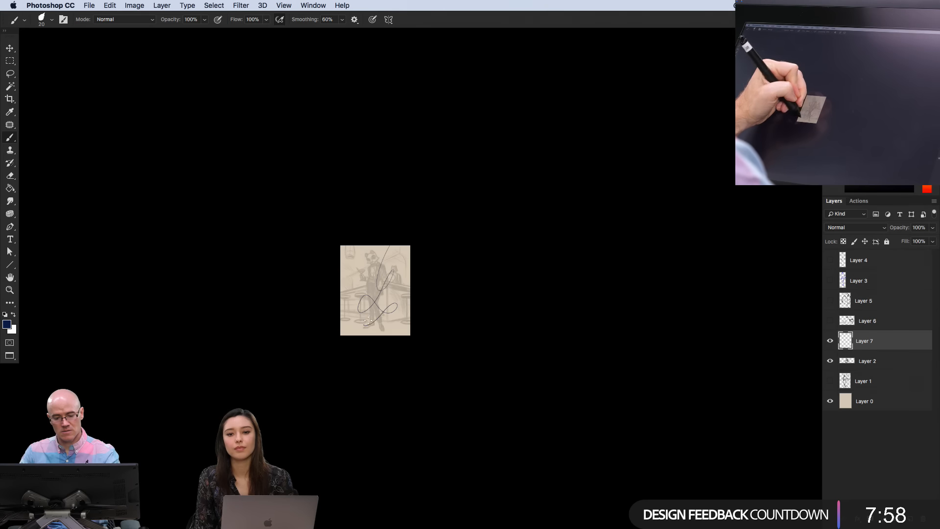
drag(373, 292, 371, 327)
drag(332, 427, 363, 93)
drag(372, 245, 347, 316)
Set the brush smoothing to 4% and draw a comparison looping stroke on the floor beside the figure's shoes
click(342, 21)
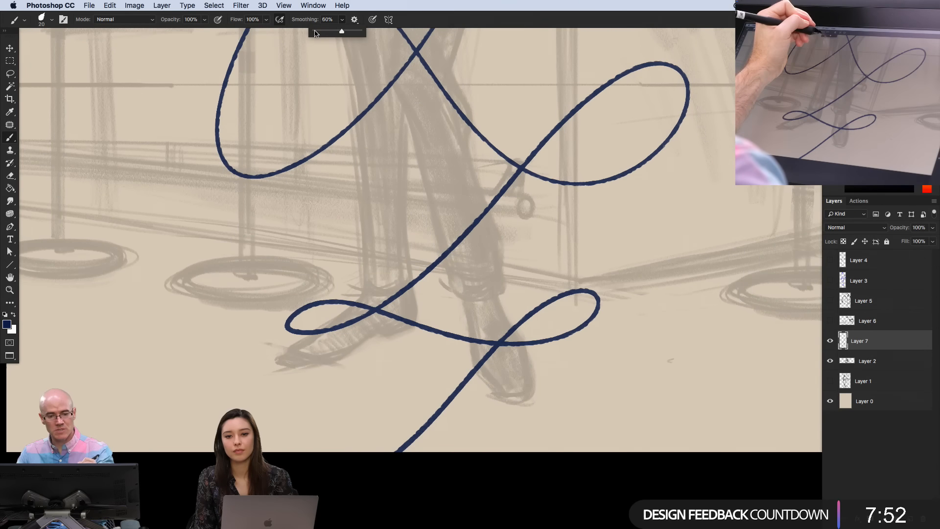
drag(342, 32, 316, 32)
click(373, 384)
alt+super+click(374, 384)
drag(359, 371, 317, 370)
super+click(394, 394)
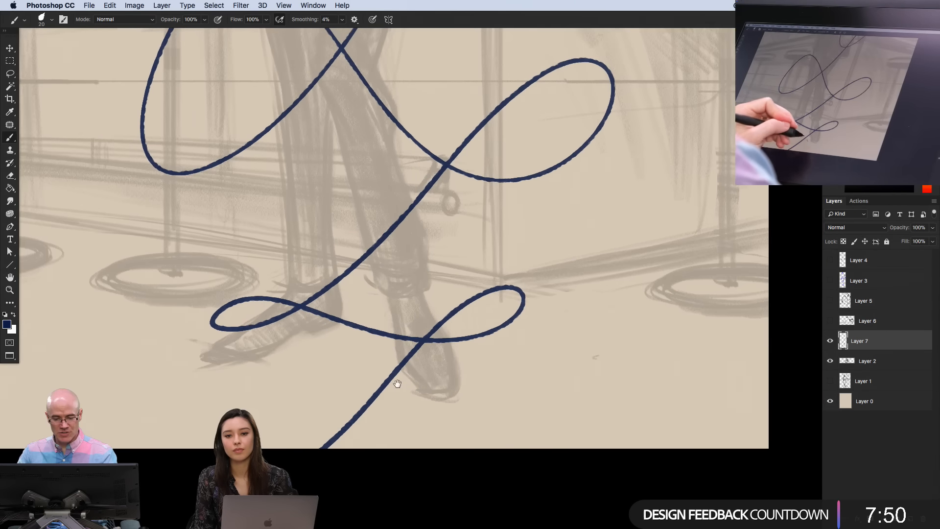
drag(378, 393, 317, 362)
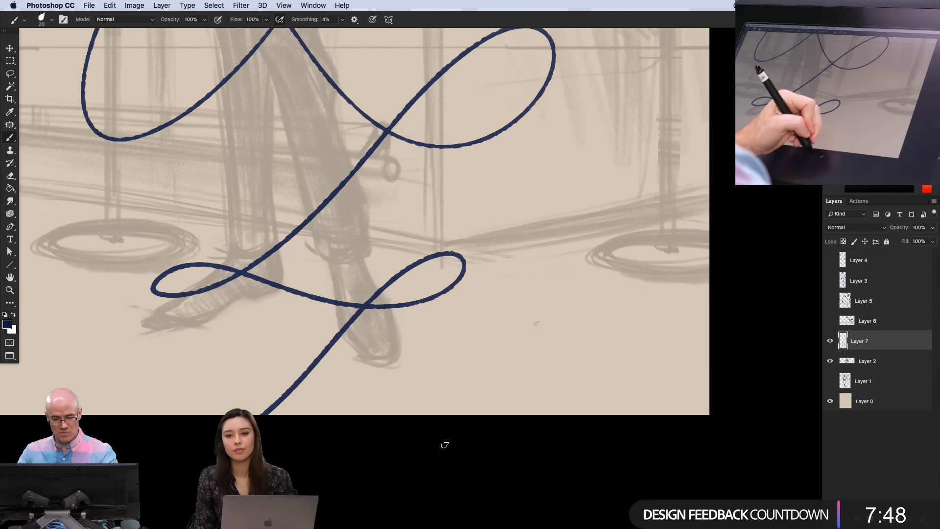
mouse_move(592, 298)
mouse_down()
mouse_move(636, 283)
mouse_move(655, 289)
mouse_move(661, 305)
mouse_move(630, 337)
mouse_move(590, 348)
mouse_up()
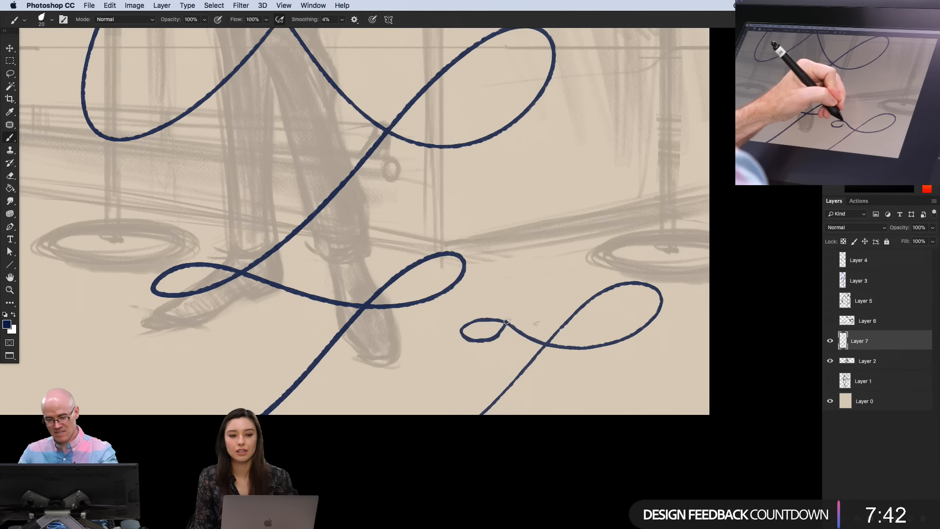
mouse_move(562, 266)
mouse_down()
mouse_move(664, 165)
mouse_move(689, 113)
mouse_up()
Undo the looping test strokes on Layer 7
alt+click(343, 326)
drag(296, 350, 354, 386)
key(alt+super+z)
key(alt+super+z)
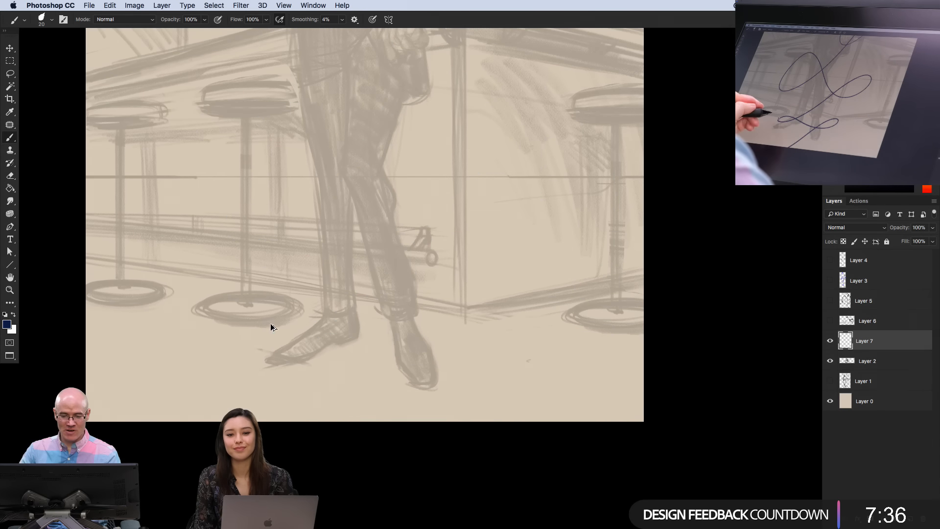
Set the brush smoothing to 9% and ink the raised eyebrow on the cat character's face
drag(350, 302, 373, 345)
alt+click(374, 338)
mouse_move(342, 244)
mouse_down()
mouse_move(346, 280)
mouse_move(374, 333)
mouse_move(387, 436)
mouse_up()
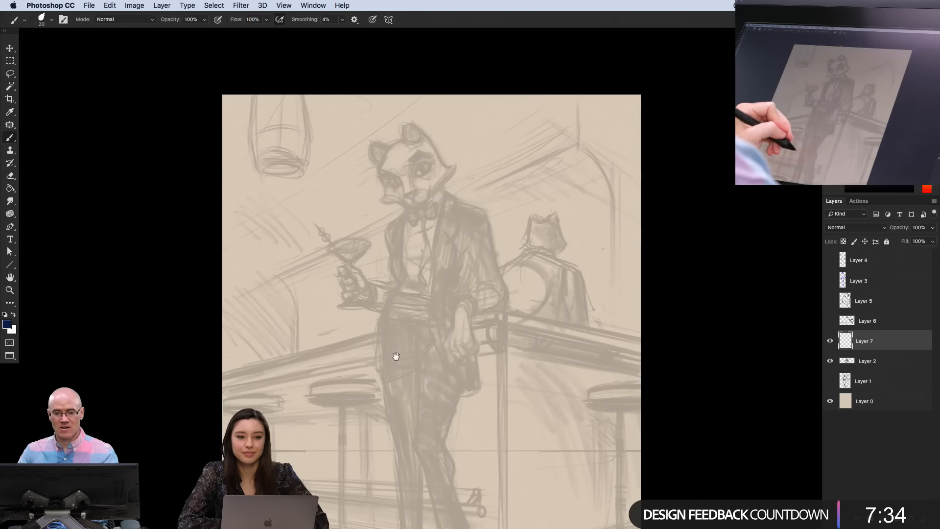
click(327, 19)
text(9)
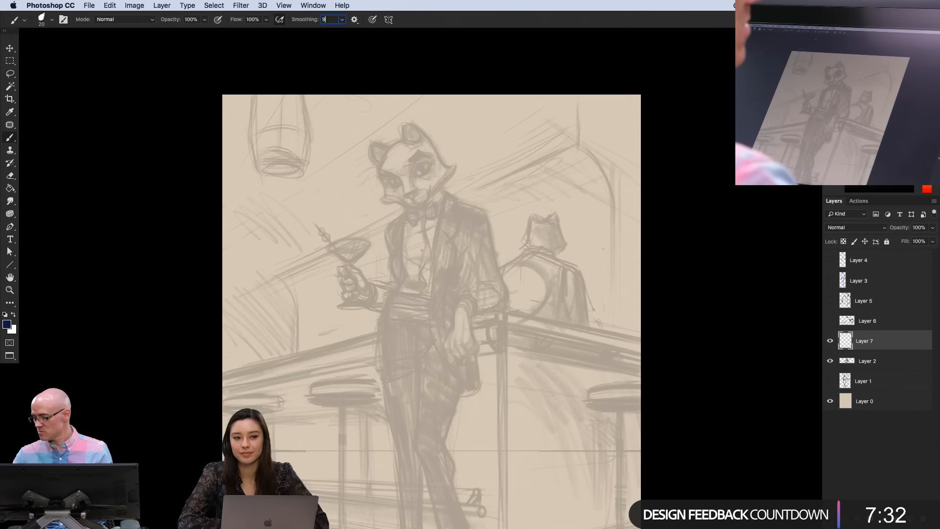
super+click(417, 161)
super+click(410, 171)
super+click(410, 172)
drag(385, 189, 385, 297)
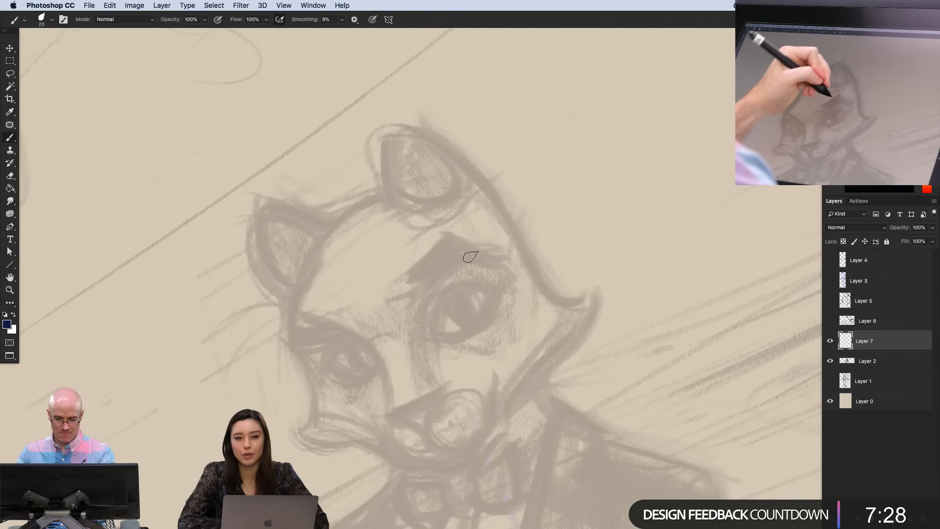
mouse_move(495, 257)
mouse_down()
mouse_move(449, 244)
mouse_move(416, 287)
mouse_up()
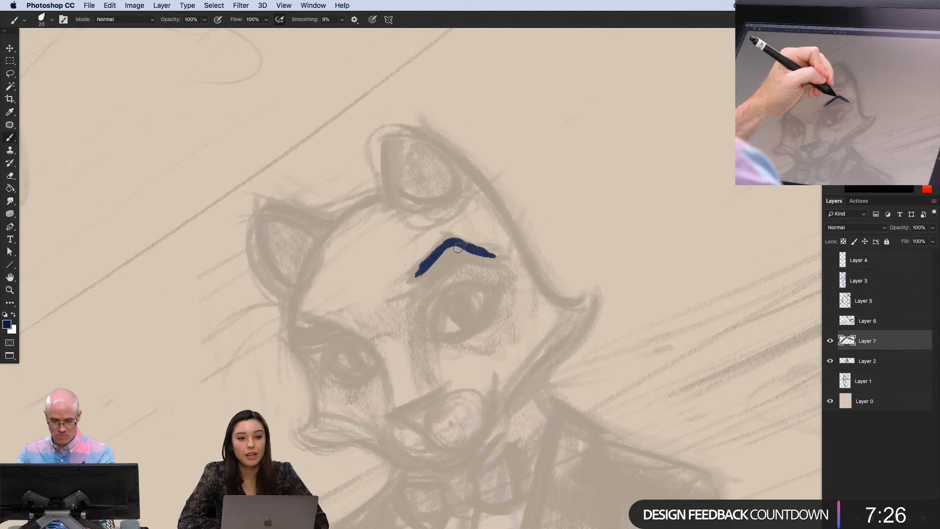
mouse_move(455, 242)
mouse_down()
mouse_move(411, 282)
mouse_move(448, 244)
mouse_move(431, 272)
mouse_up()
Clear the inked eyebrow from Layer 7 and remove the selection
alt+click(385, 380)
alt+click(374, 374)
alt+click(372, 374)
drag(352, 431, 384, 296)
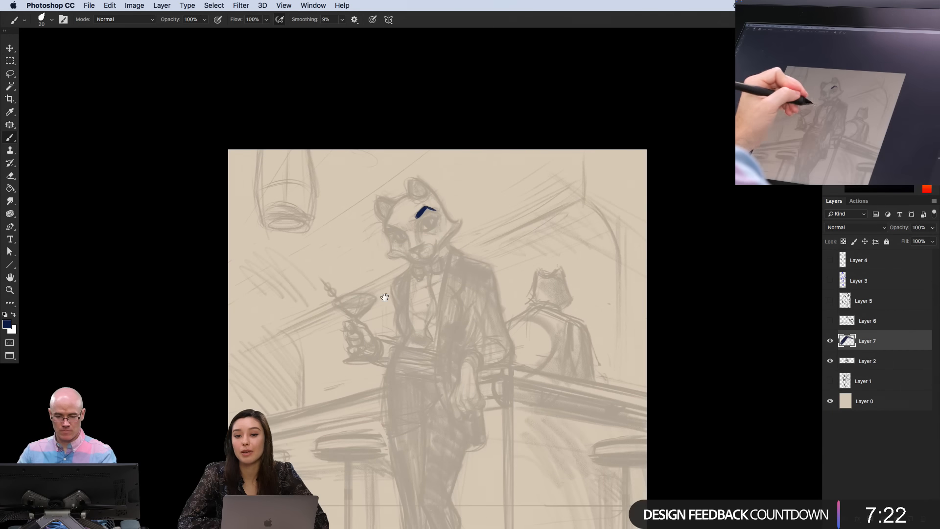
key(super+a)
key(Delete)
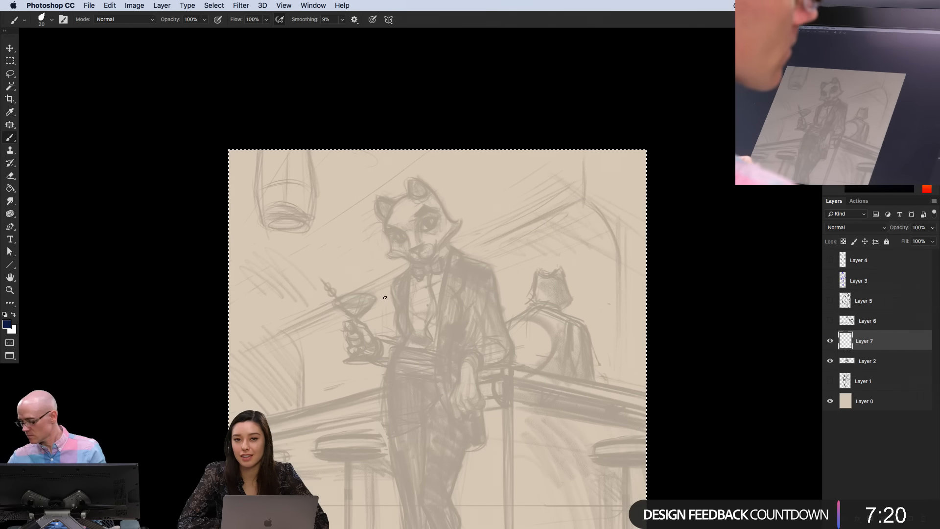
key(super+d)
Choose the brush Kyle's Inkbox - Mr. Natural Brush Smoother, try a scalloped stroke from face to jacket, and undo it
key(F5)
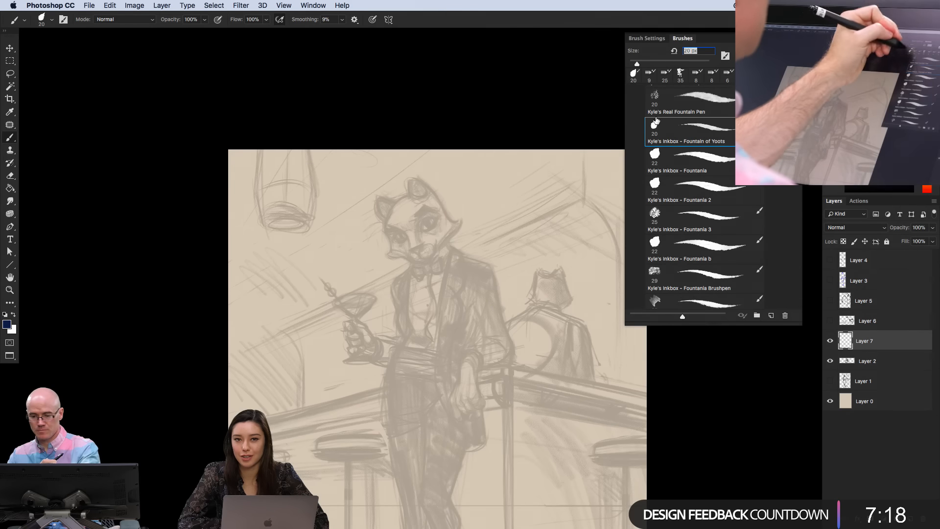
scroll(795, 179, down, 5)
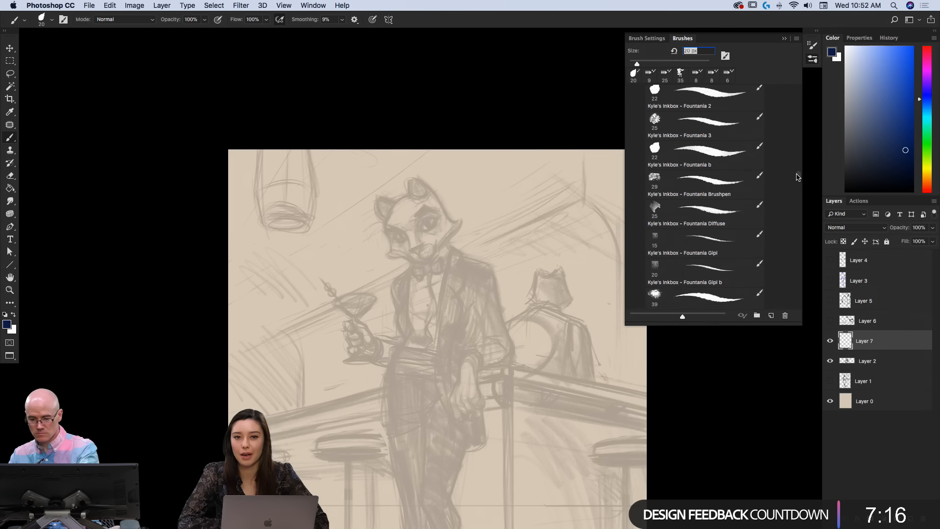
drag(795, 177, 672, 203)
scroll(672, 205, down, 10)
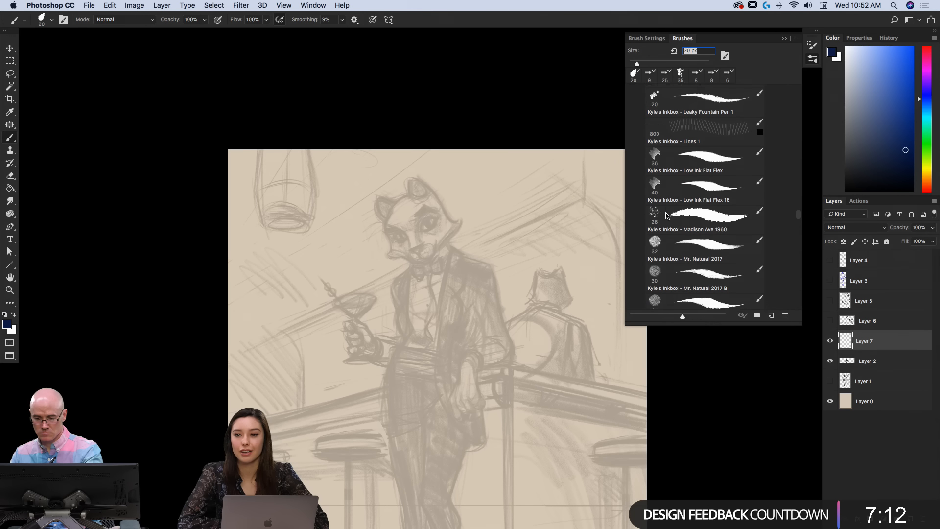
scroll(666, 217, down, 5)
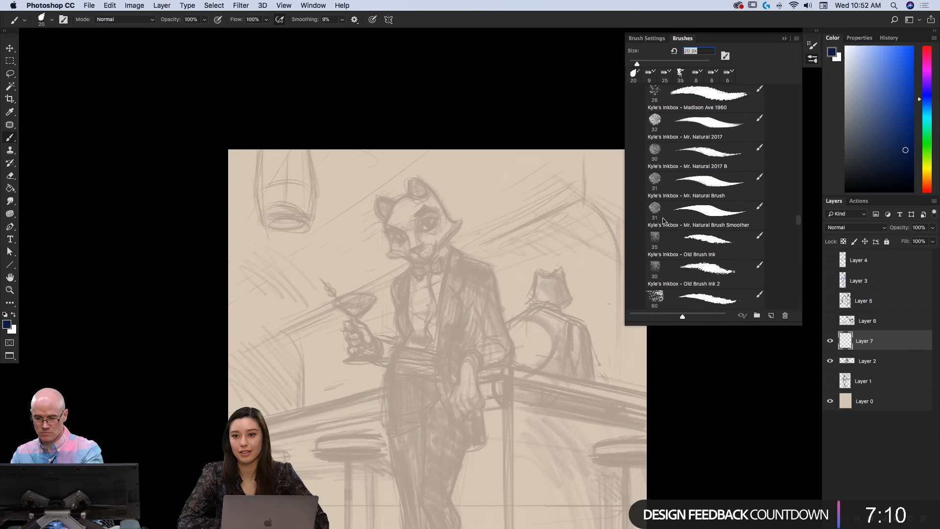
click(699, 217)
scroll(452, 200, up, 5)
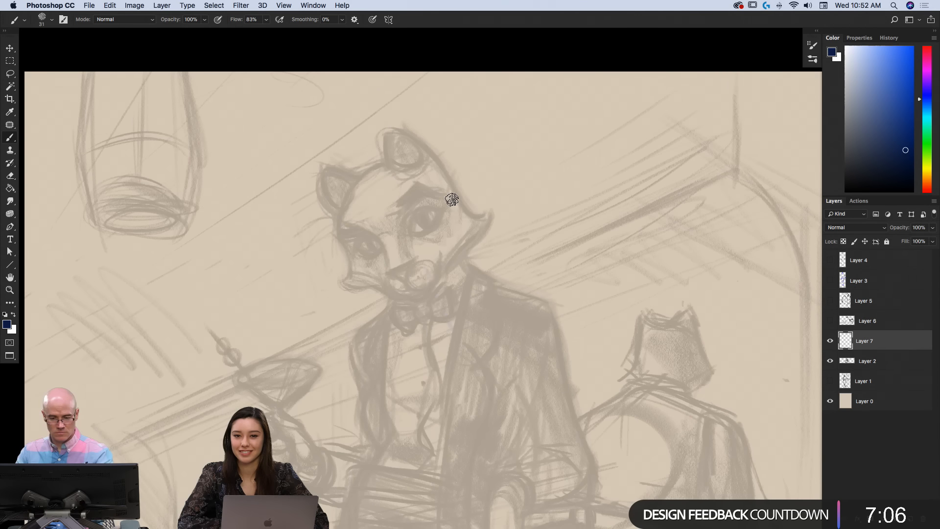
mouse_move(452, 200)
mouse_down()
mouse_move(417, 257)
mouse_move(449, 264)
mouse_move(475, 287)
mouse_move(493, 409)
mouse_up()
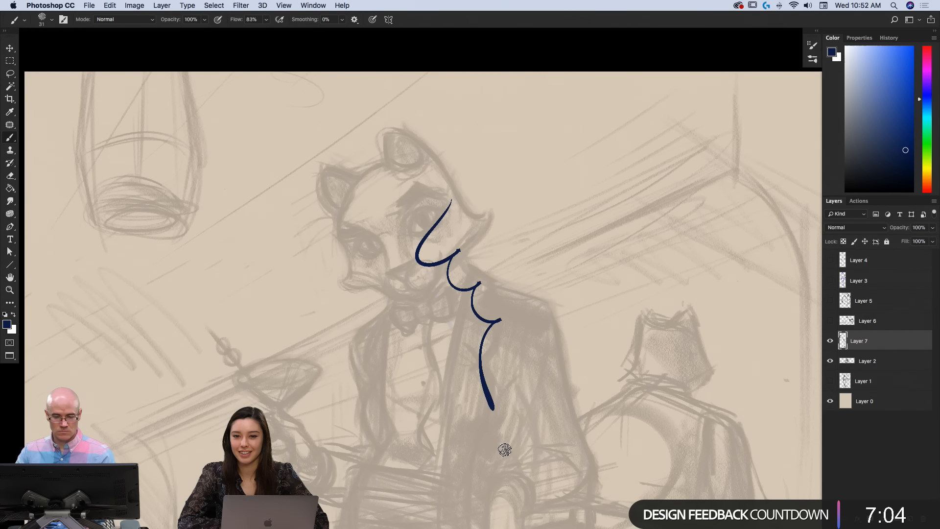
key(super+z)
Switch to the brush Kyle's Inkbox - Mr. Natural 2017, try strokes beside the character, and undo them
click(812, 61)
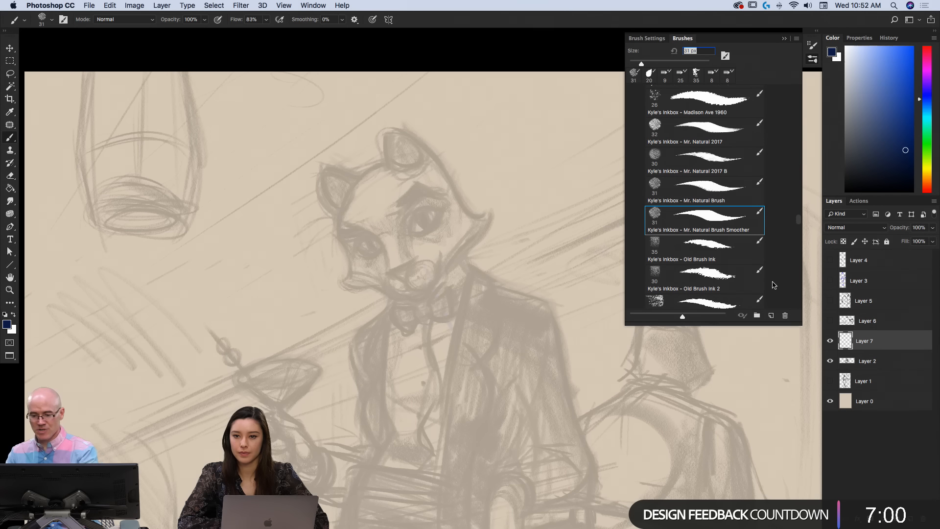
click(705, 128)
drag(561, 130, 511, 200)
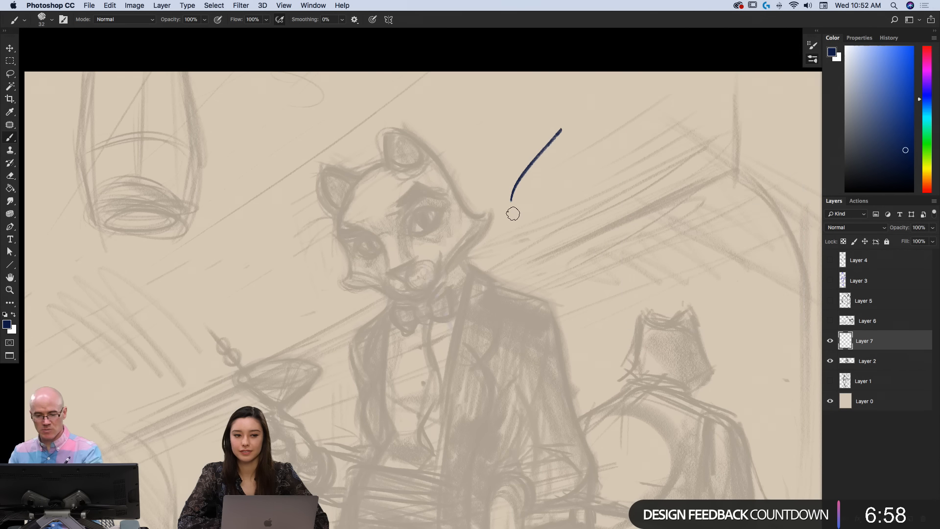
mouse_move(542, 271)
mouse_down()
mouse_move(550, 325)
mouse_move(469, 276)
mouse_move(466, 384)
mouse_move(498, 407)
mouse_up()
alt+click(403, 399)
key(super+z)
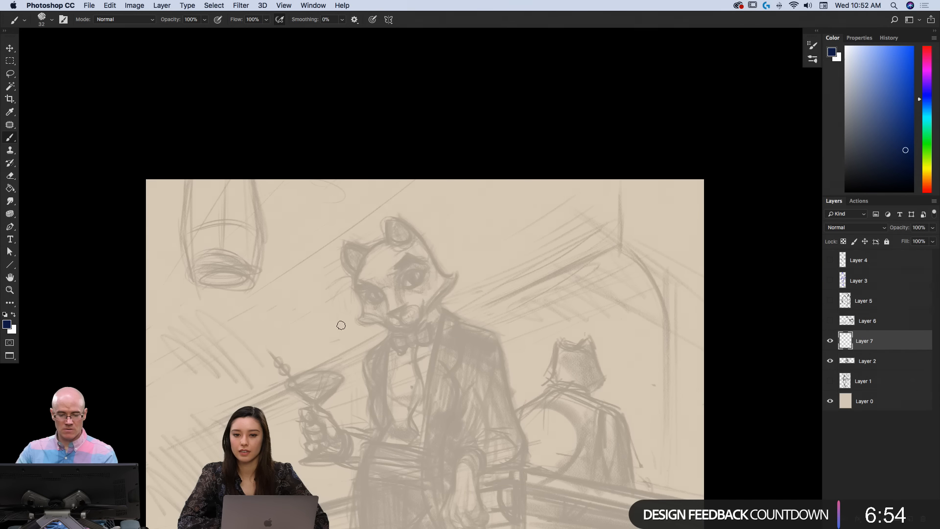
Draw a wavy test stroke past the martini glass, ending in a loop across the character's waist
click(384, 277)
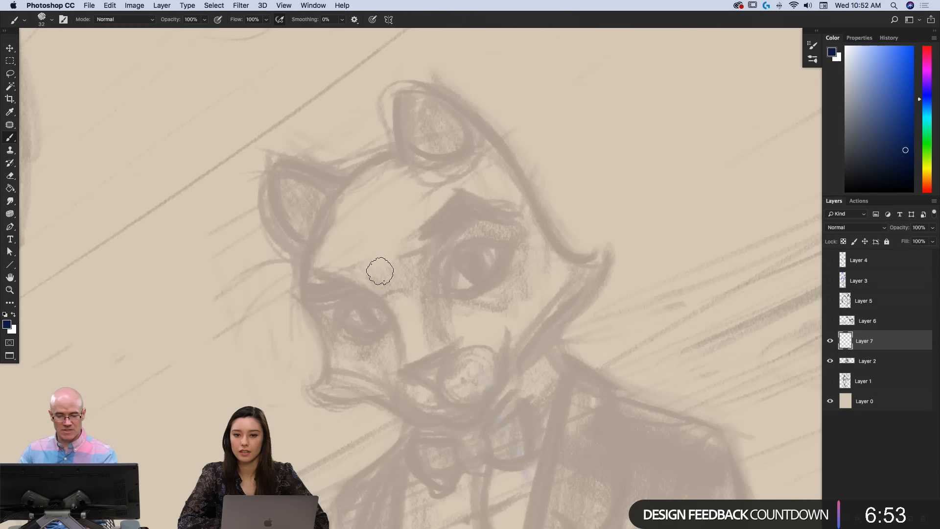
alt+click(406, 284)
drag(372, 238, 381, 372)
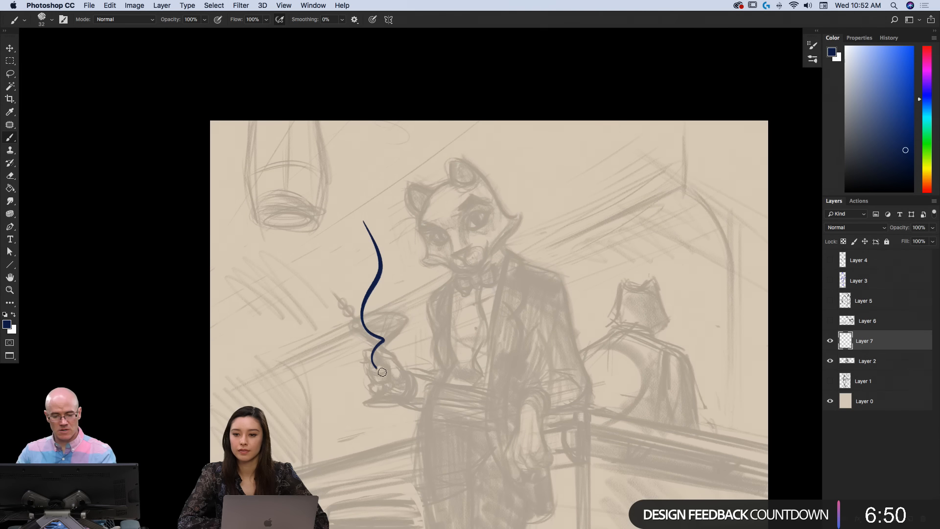
mouse_move(393, 421)
mouse_down()
mouse_move(439, 377)
mouse_move(501, 460)
mouse_up()
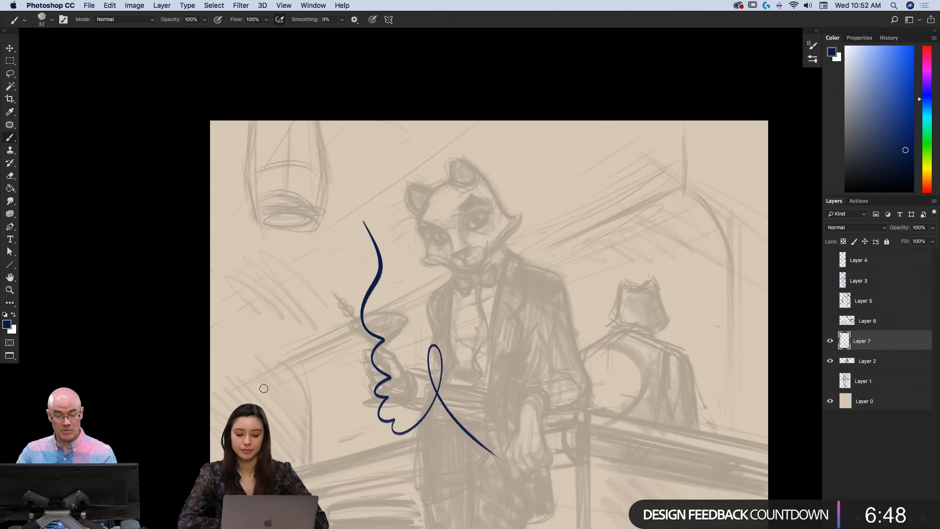
Draw varied-width test strokes beside the hand holding the glass: a wavy line, rows of short hatching and three arches
scroll(325, 375, up, 5)
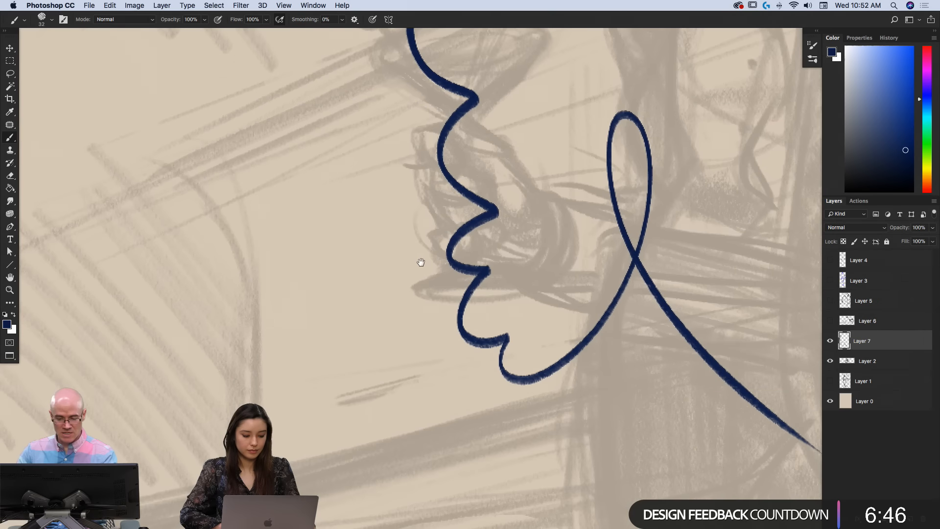
mouse_move(327, 153)
mouse_down()
mouse_move(333, 237)
mouse_move(362, 330)
mouse_move(372, 425)
mouse_up()
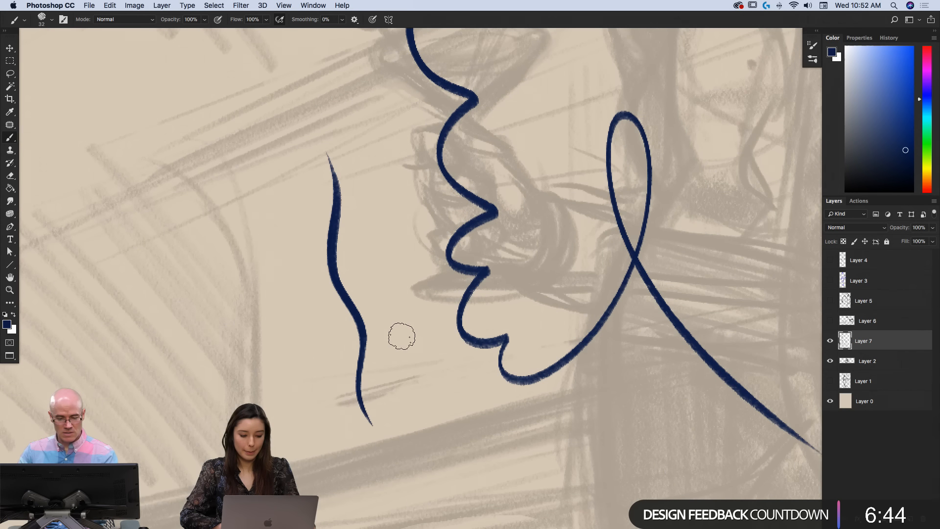
drag(401, 348, 288, 315)
drag(339, 357, 254, 329)
drag(322, 373, 241, 348)
drag(308, 390, 219, 371)
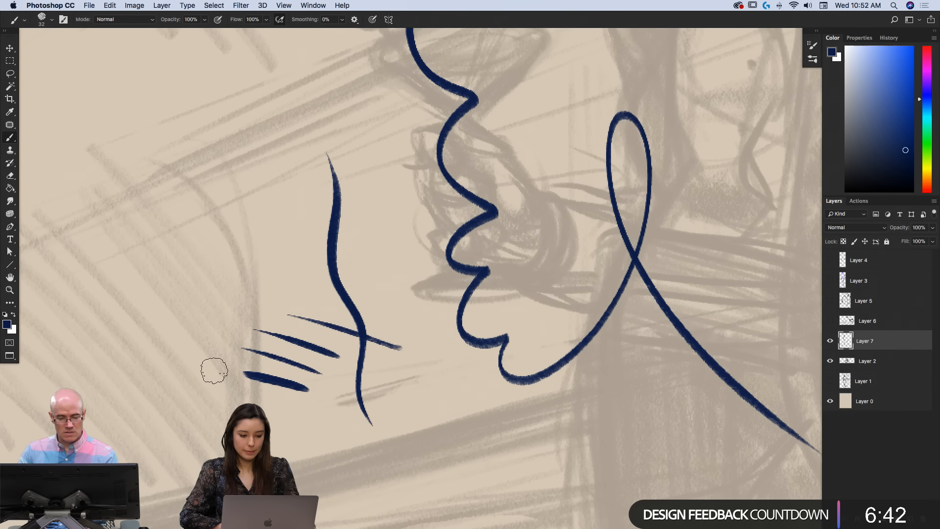
drag(319, 417, 181, 403)
drag(321, 439, 169, 440)
mouse_move(192, 363)
mouse_down()
mouse_move(251, 176)
mouse_move(174, 289)
mouse_move(143, 159)
mouse_move(126, 289)
mouse_up()
drag(150, 338, 116, 386)
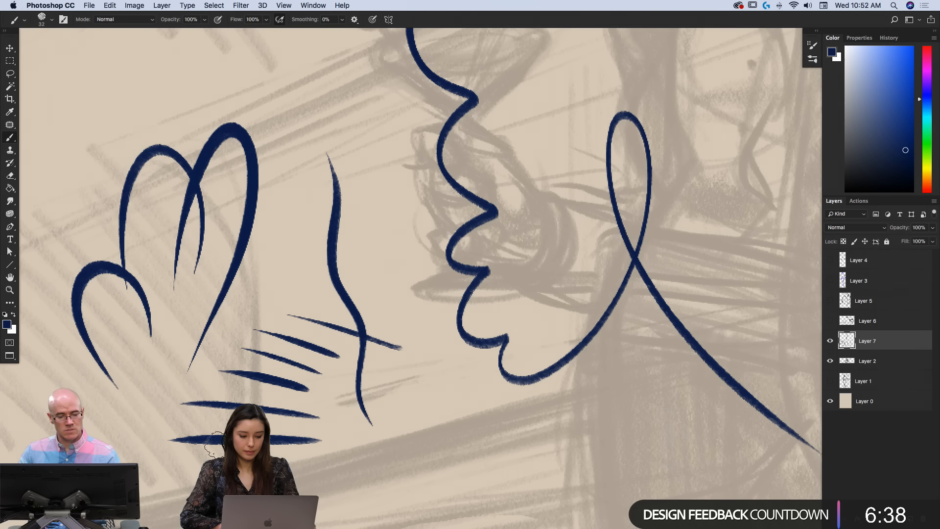
Clear all test strokes from Layer 7 and remove the selection
alt+click(285, 396)
alt+click(286, 397)
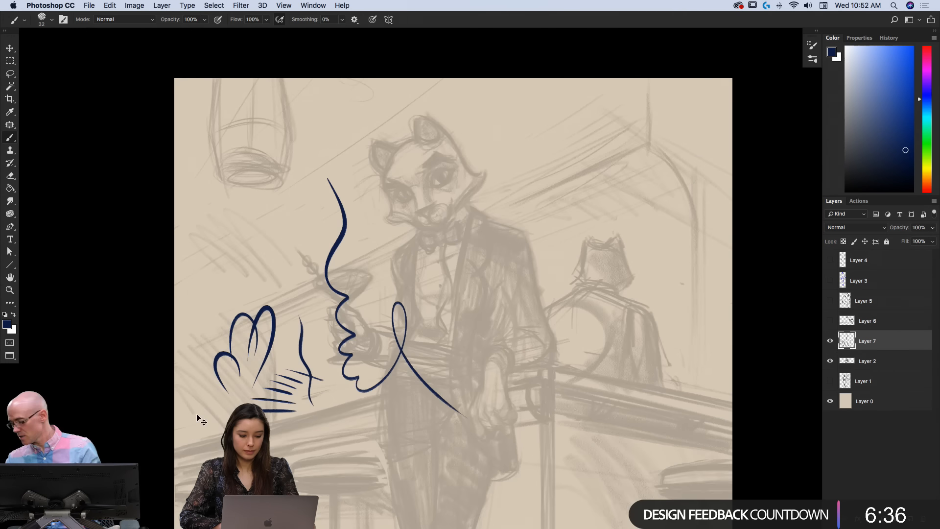
key(super+a)
key(Delete)
key(super+d)
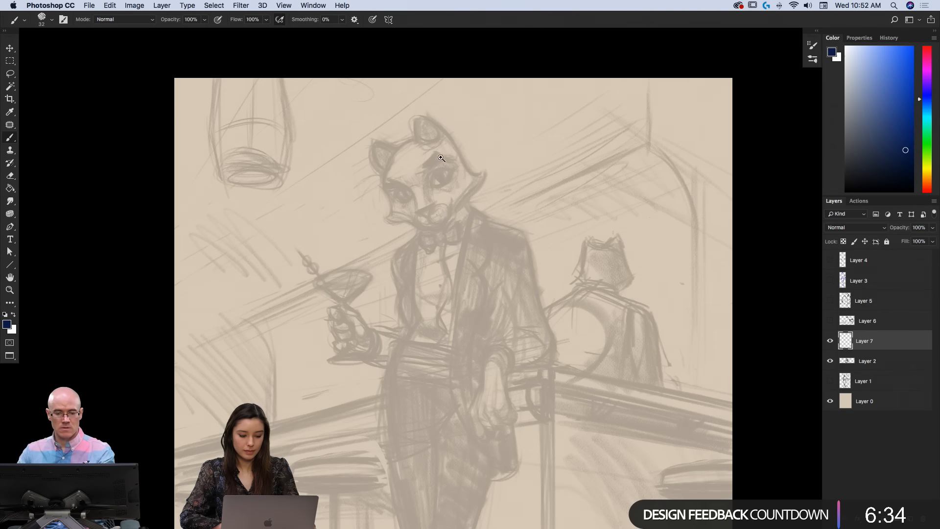
Ink both of the cat's eyes over the sketch, with bold outlines, irises and narrow pupils
click(441, 158)
click(430, 170)
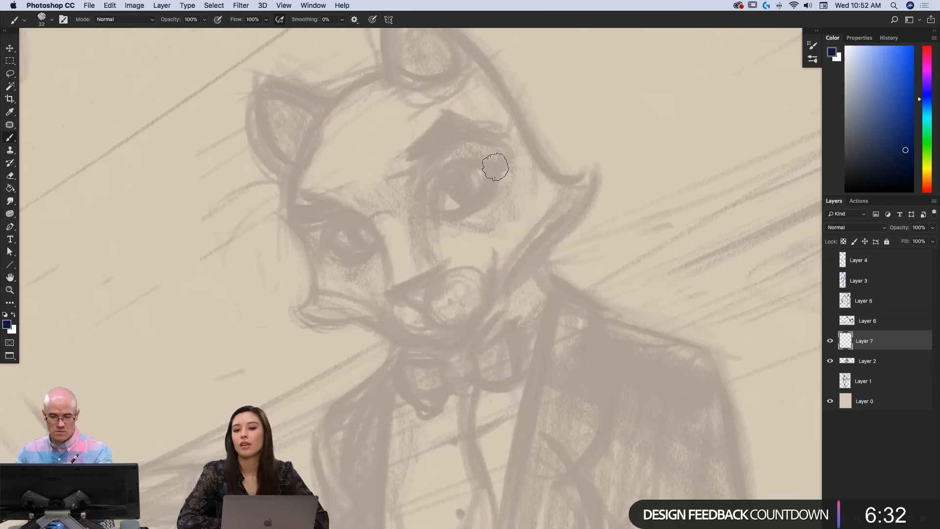
mouse_move(491, 164)
mouse_down()
mouse_move(467, 159)
mouse_move(443, 175)
mouse_move(438, 219)
mouse_move(485, 196)
mouse_move(489, 160)
mouse_move(451, 180)
mouse_move(469, 197)
mouse_move(477, 173)
mouse_move(466, 158)
mouse_move(469, 193)
mouse_up()
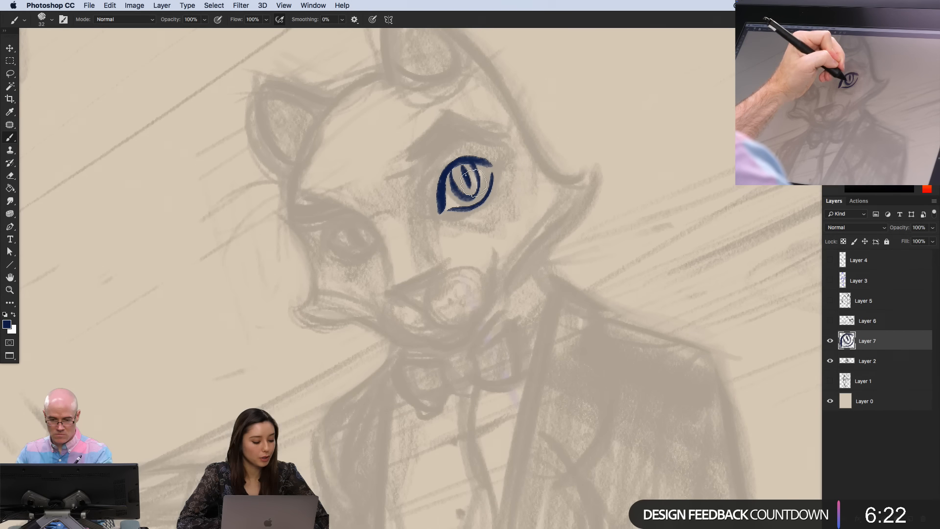
mouse_move(370, 228)
mouse_down()
mouse_move(335, 224)
mouse_move(326, 247)
mouse_move(333, 258)
mouse_up()
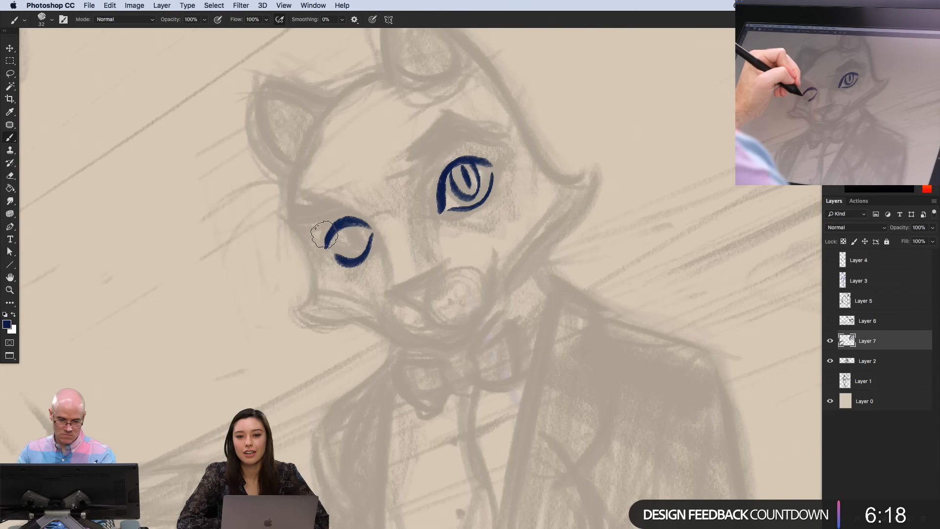
key(super+z)
mouse_move(375, 231)
mouse_down()
mouse_move(351, 258)
mouse_move(337, 250)
mouse_up()
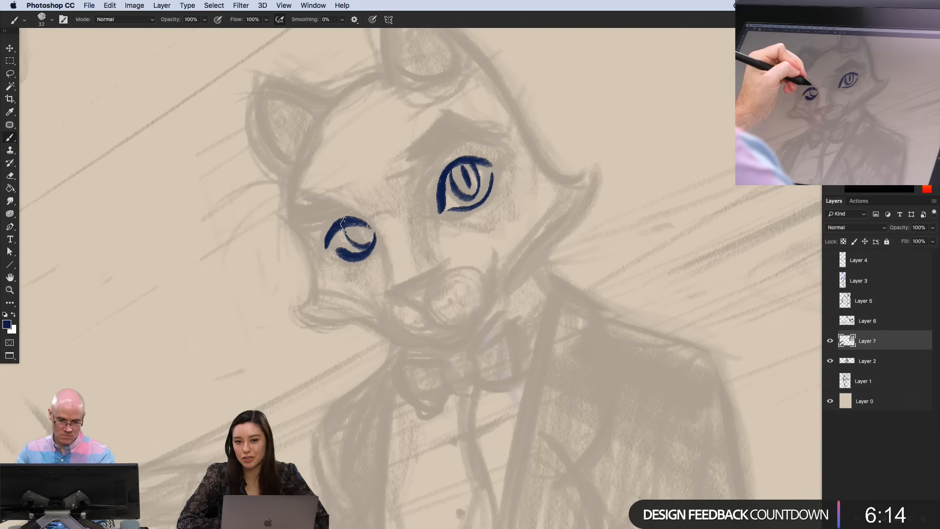
drag(357, 226, 363, 238)
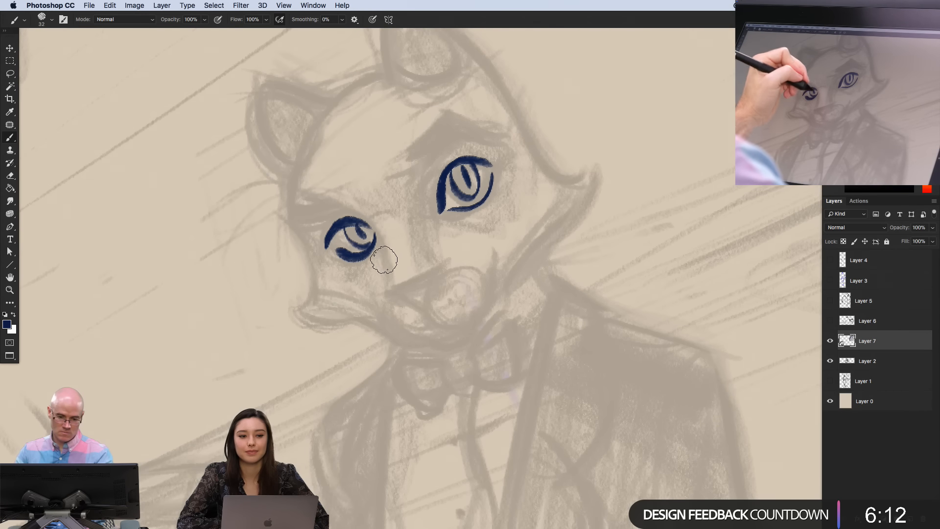
Ink both eyebrows as thick filled shapes, add the line beside the nose, and undo the stroke along the nose bridge
mouse_move(389, 268)
mouse_down()
mouse_move(374, 227)
mouse_move(344, 206)
mouse_move(323, 198)
mouse_move(292, 216)
mouse_up()
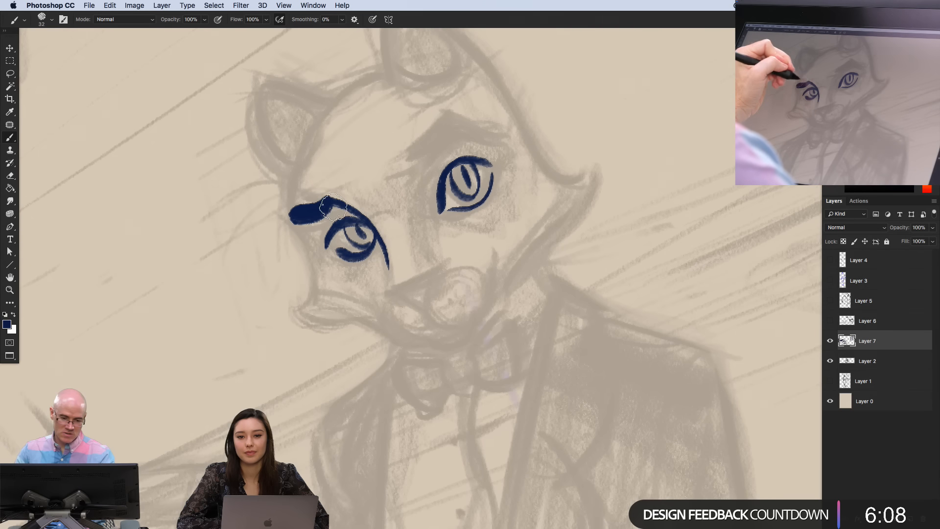
drag(345, 203, 298, 220)
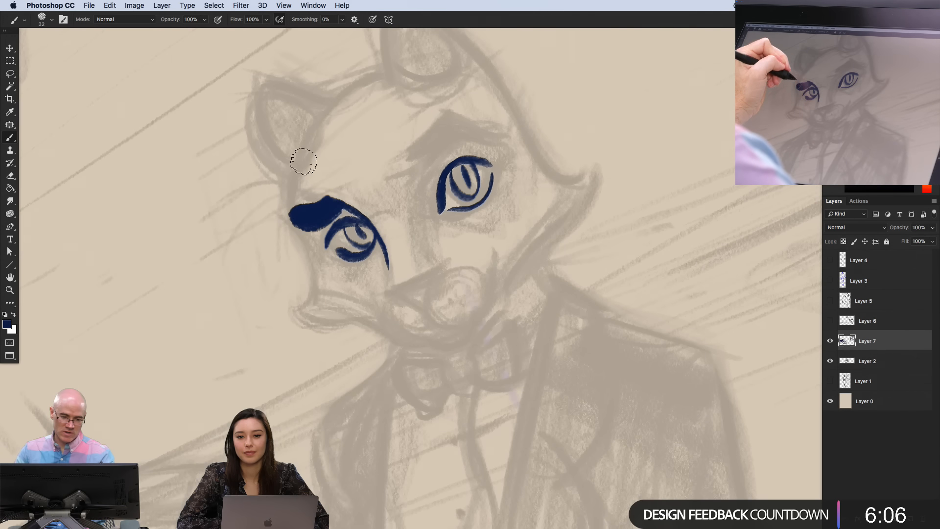
mouse_move(406, 164)
mouse_down()
mouse_move(437, 110)
mouse_move(413, 163)
mouse_move(444, 114)
mouse_move(486, 125)
mouse_move(453, 103)
mouse_up()
key(ctrl+z)
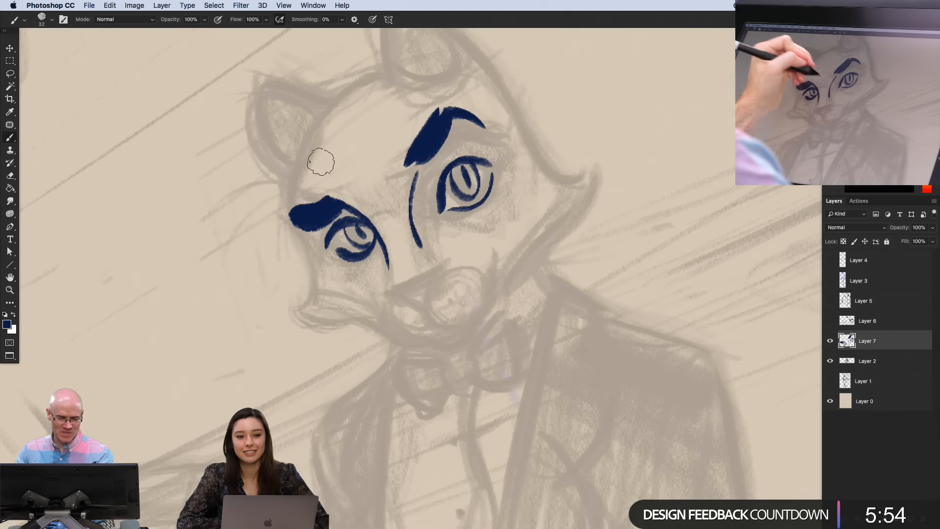
Ink the short crease below the inner eye corner and the cat's nose, undoing the stroke that runs below it
mouse_move(424, 210)
mouse_down()
mouse_move(447, 229)
mouse_move(430, 266)
mouse_move(395, 293)
mouse_up()
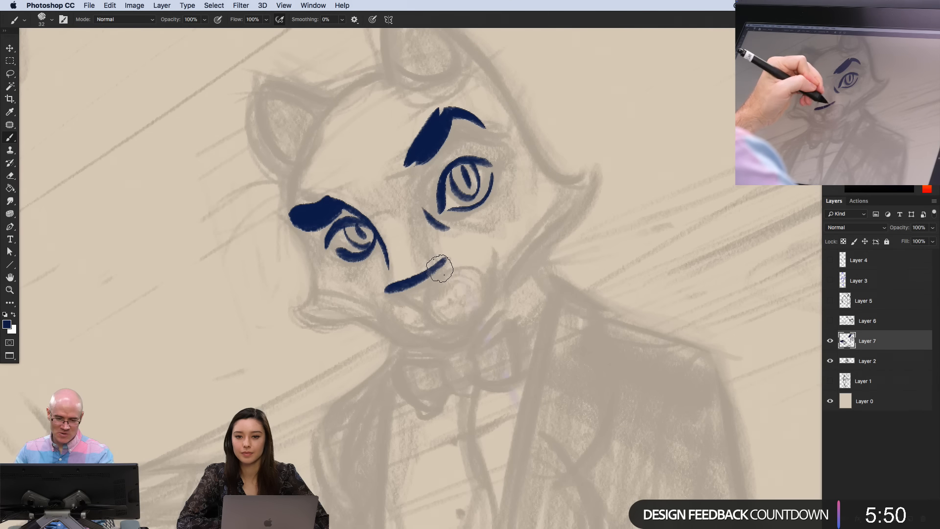
mouse_move(447, 264)
mouse_down()
mouse_move(429, 281)
mouse_move(428, 304)
mouse_up()
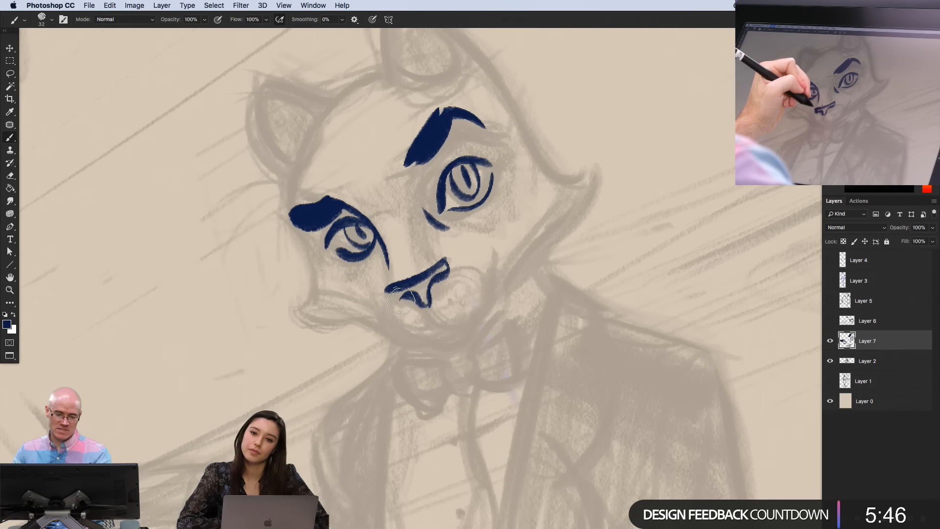
drag(429, 306, 444, 323)
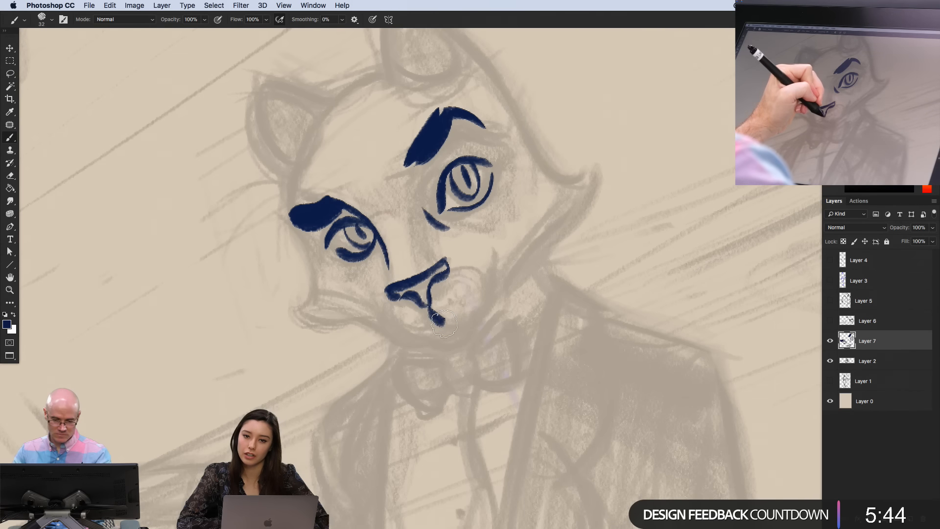
key(ctrl+z)
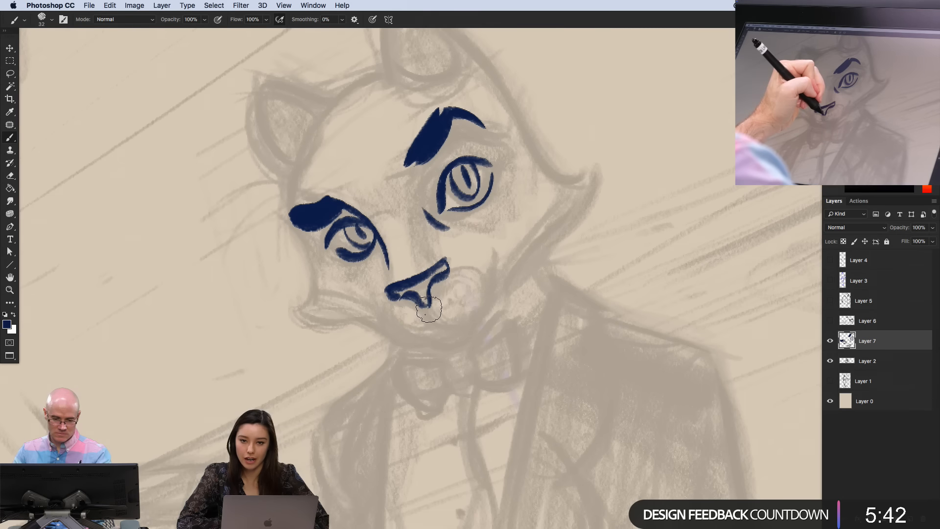
Ink the curved mouth lines on both sides of the muzzle and the chin beneath, redoing unsatisfactory strokes
mouse_move(428, 308)
mouse_down()
mouse_move(470, 327)
mouse_move(493, 277)
mouse_up()
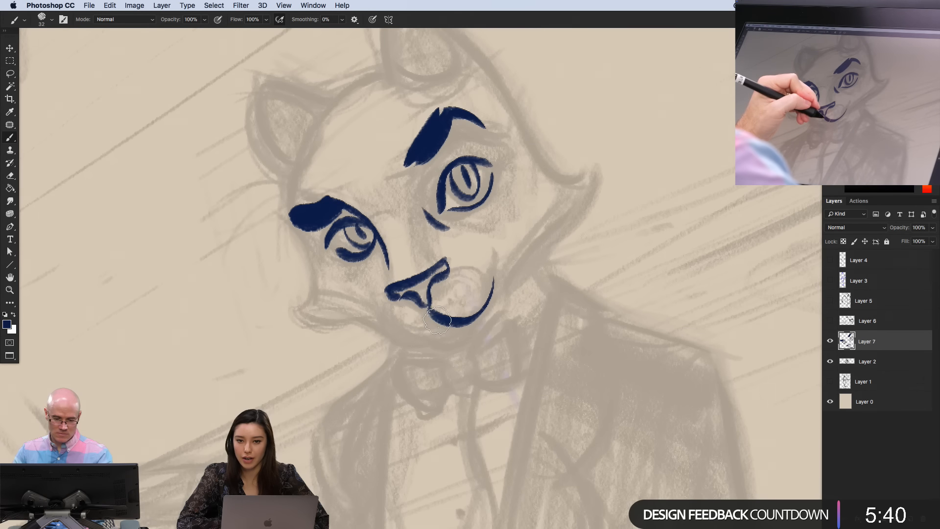
drag(432, 327, 387, 324)
mouse_move(359, 291)
mouse_down()
mouse_move(338, 278)
mouse_move(402, 295)
mouse_up()
key(super+z)
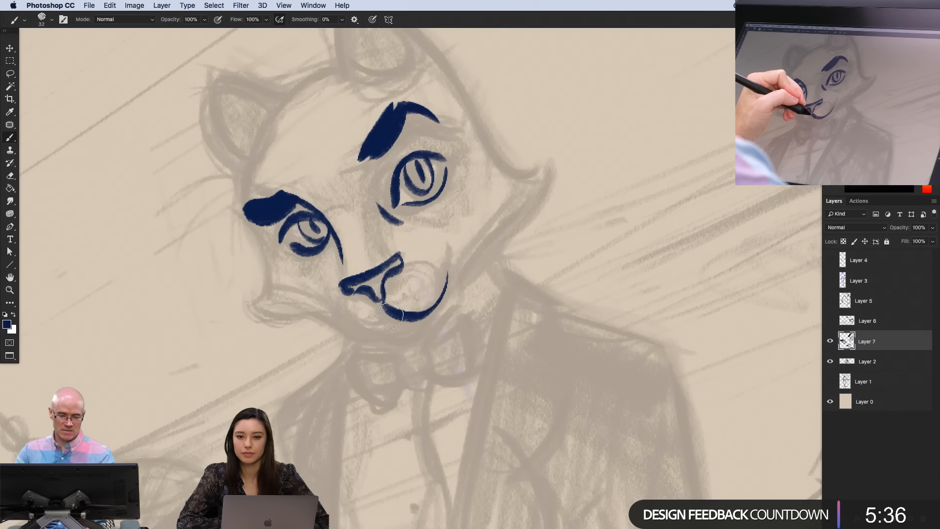
key(super+z)
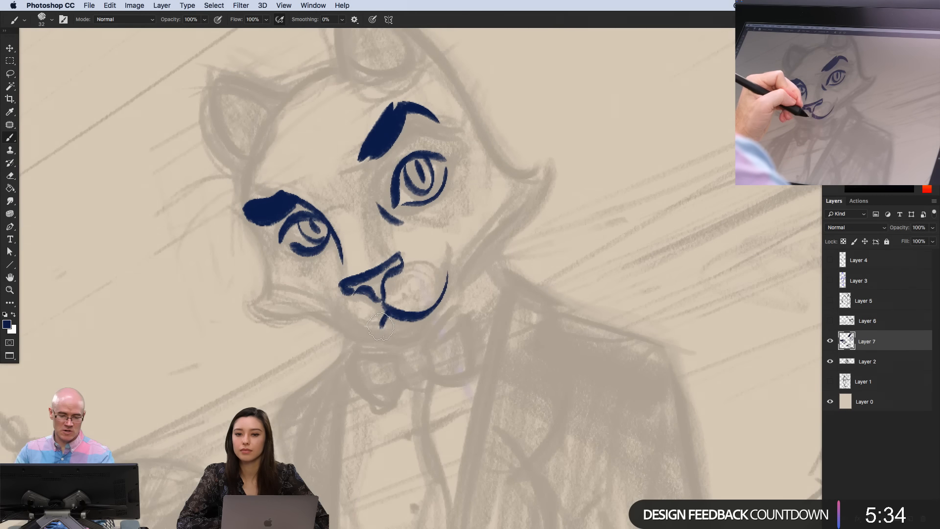
drag(380, 326, 342, 319)
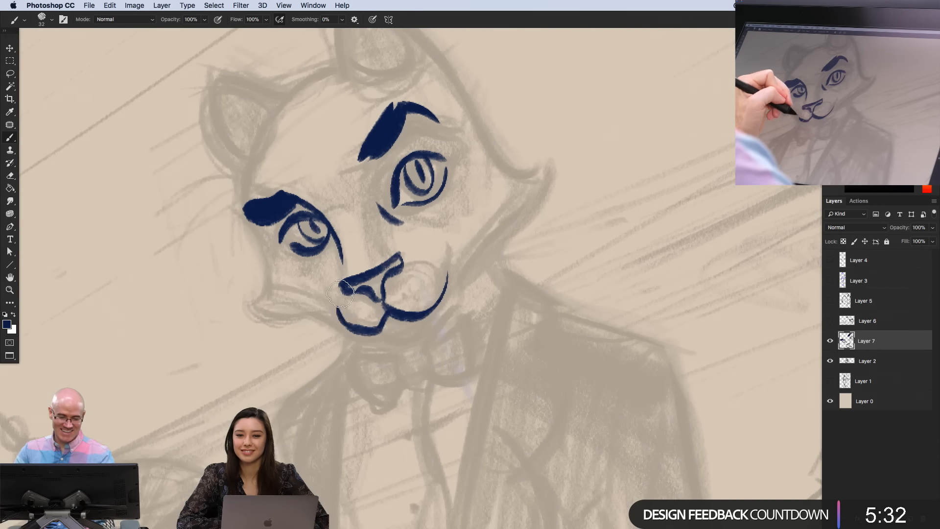
drag(367, 333, 390, 348)
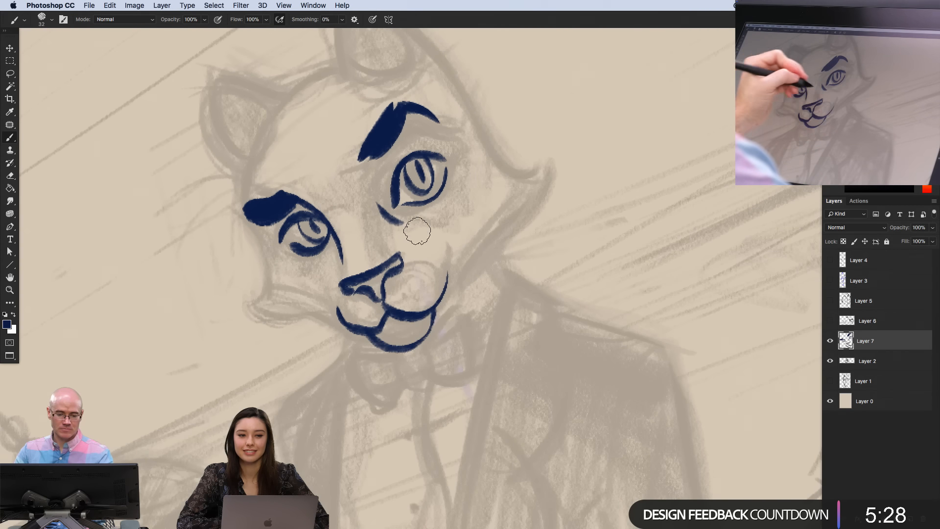
Ink the narrow side of the face from the temple to the jaw, with small fur tufts at the brow and cheek
mouse_move(242, 159)
mouse_down()
mouse_move(237, 202)
mouse_move(218, 210)
mouse_move(243, 223)
mouse_move(273, 291)
mouse_move(256, 305)
mouse_up()
alt+click(281, 313)
key(super+z)
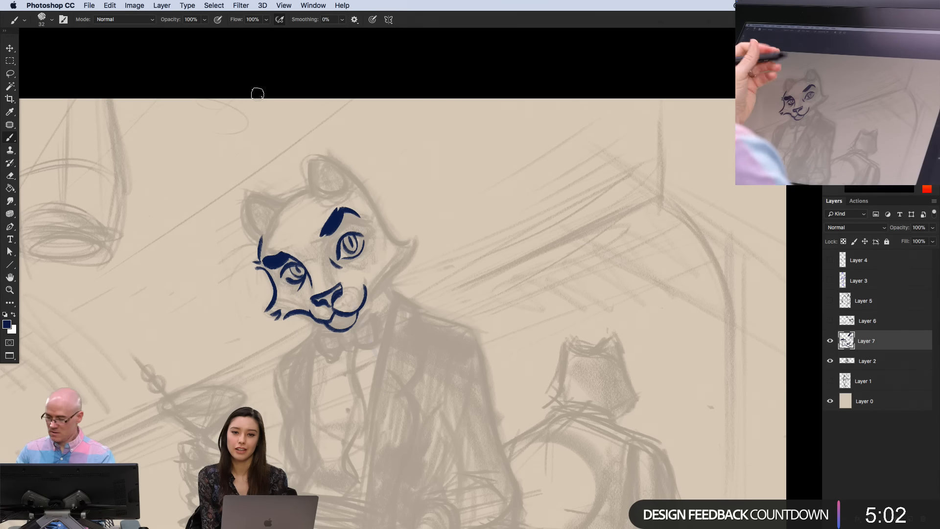
Lasso the higher eyebrow and its eye, nudge them closer to the nose bridge, and remove the selection
key(l)
drag(328, 205, 327, 249)
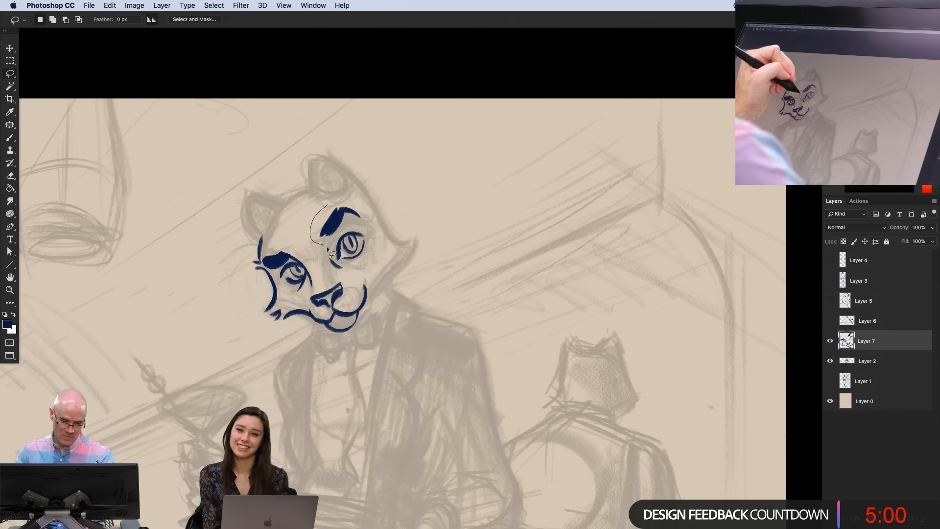
drag(363, 211, 365, 215)
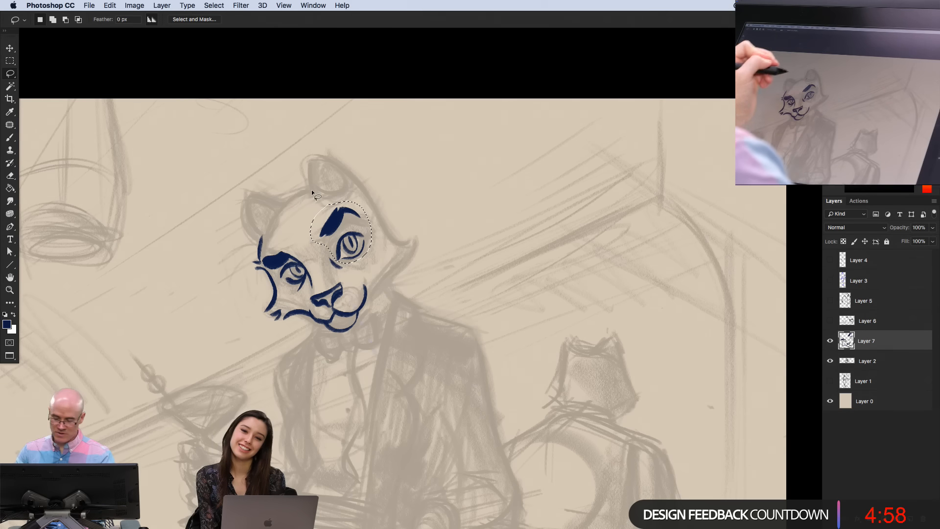
key(v)
key(Left)
key(Left)
key(Left)
key(Left)
key(Left)
key(Left)
key(Left)
key(Left)
key(Left)
key(Left)
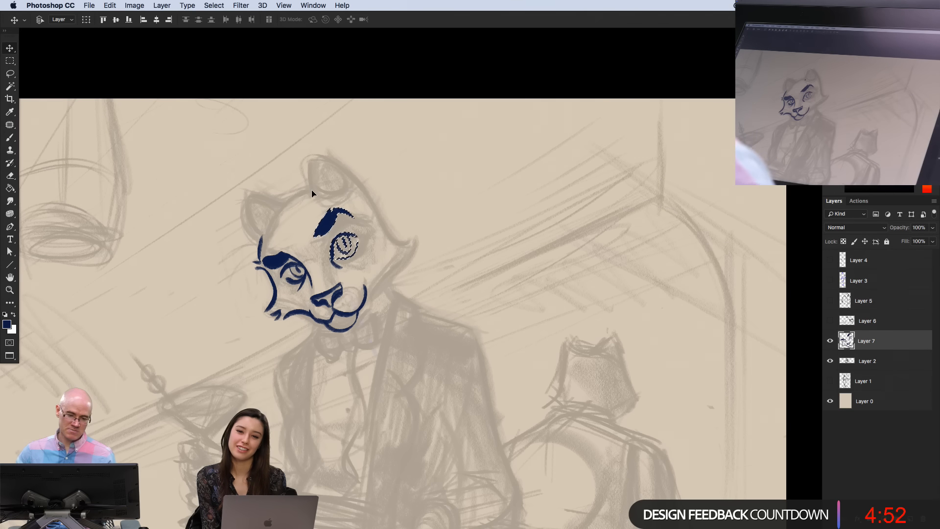
key(ctrl+d)
Refine both eyes with the brush, adding lid strokes at the corners and darkening the pupil of the lower eye
key(b)
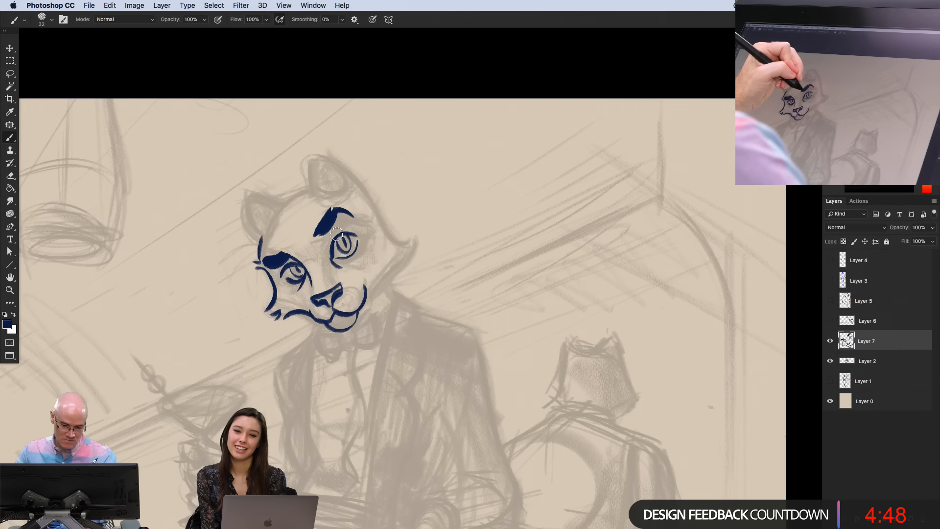
scroll(344, 234, up, 2)
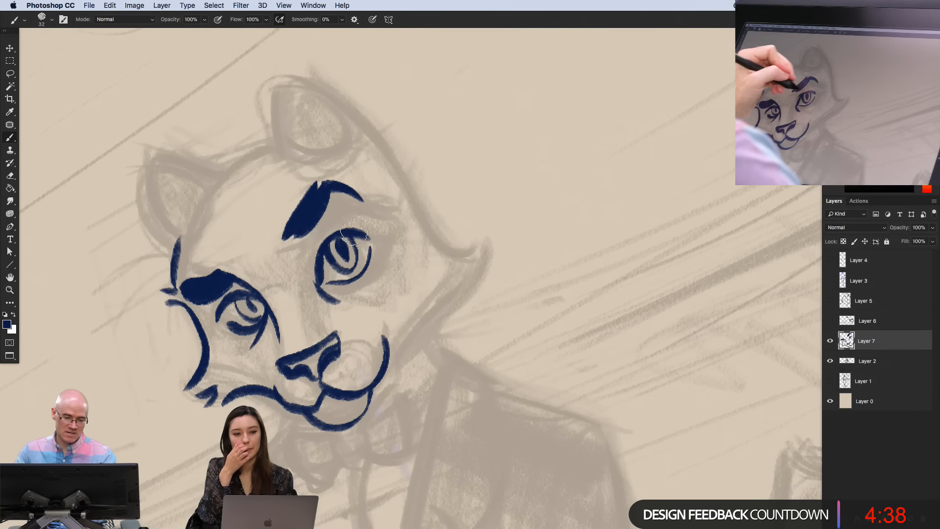
drag(321, 241, 309, 283)
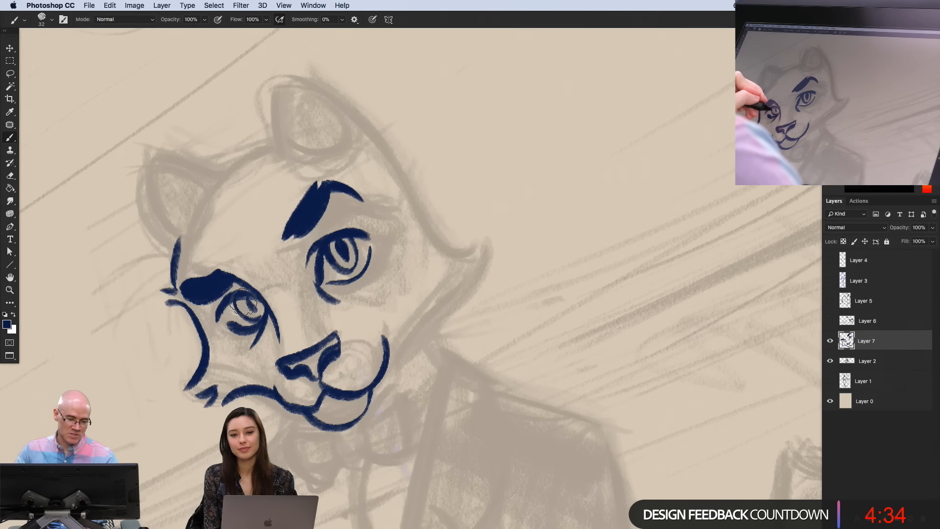
mouse_move(256, 309)
mouse_down()
mouse_move(218, 250)
mouse_move(223, 306)
mouse_move(232, 283)
mouse_up()
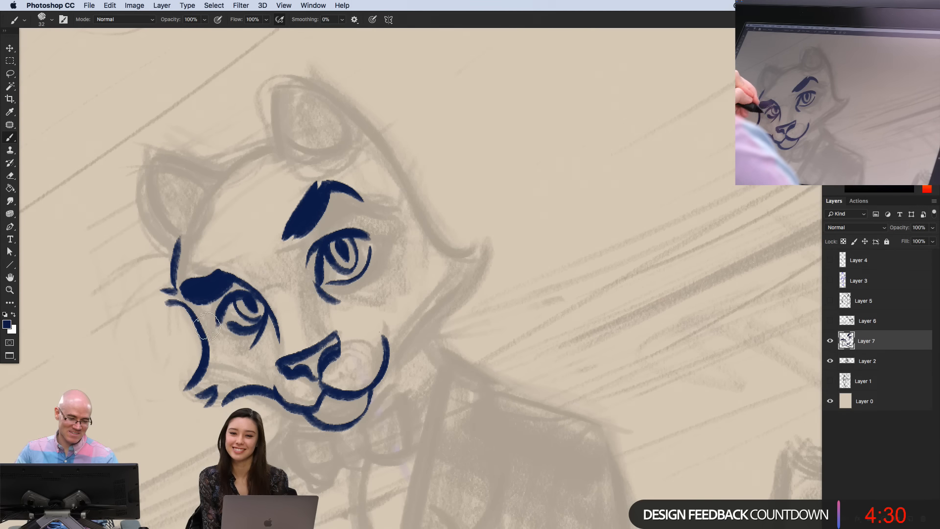
drag(217, 317, 213, 325)
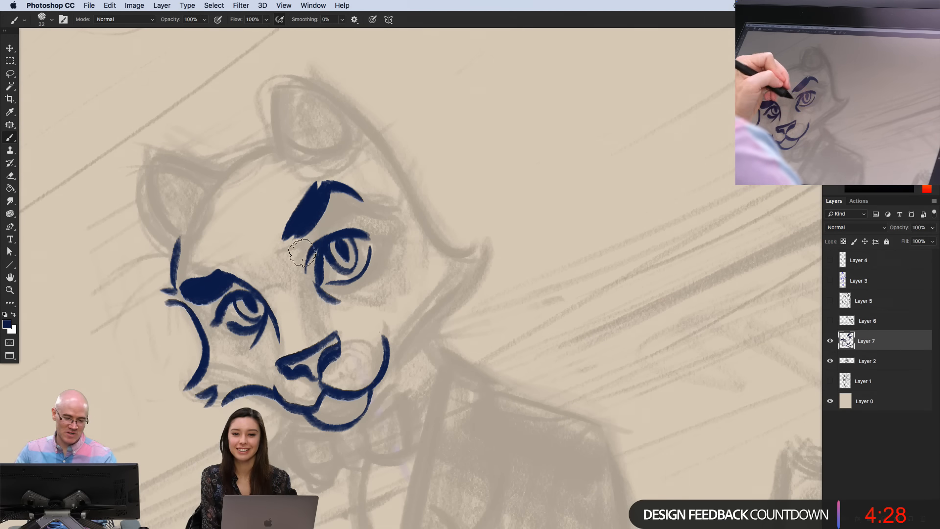
mouse_move(324, 237)
mouse_down()
mouse_move(301, 270)
mouse_move(319, 240)
mouse_up()
scroll(252, 337, down, 3)
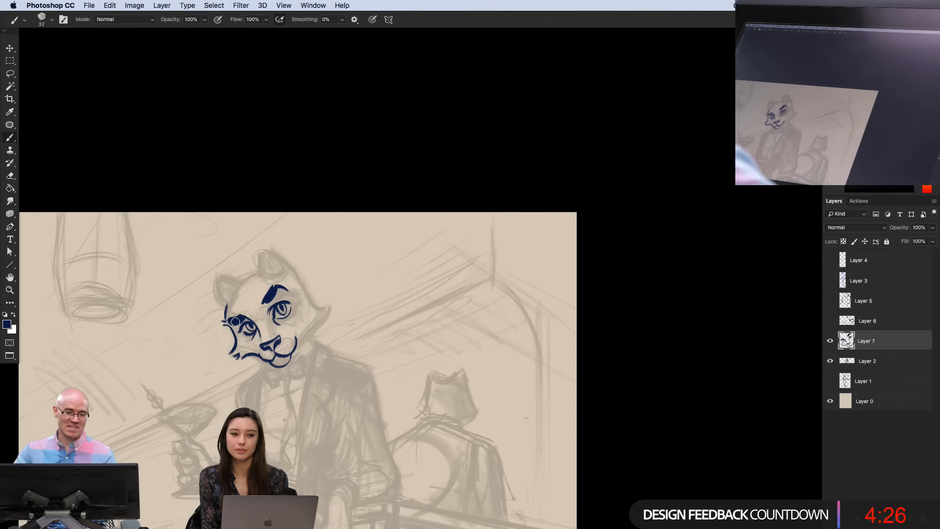
Set the brush mode to Clear and trim the excess ink inside the cat's nose
key(super+t)
super+click(255, 277)
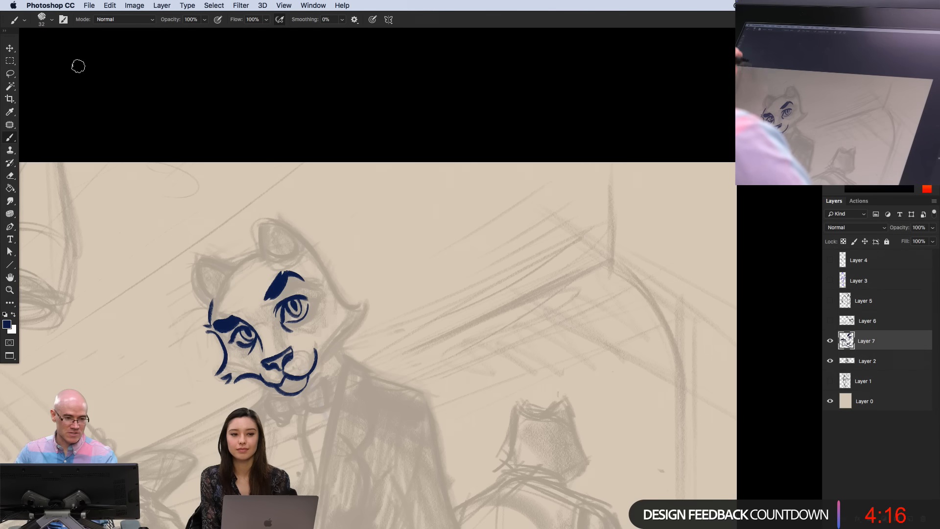
click(125, 19)
click(105, 43)
super+click(244, 351)
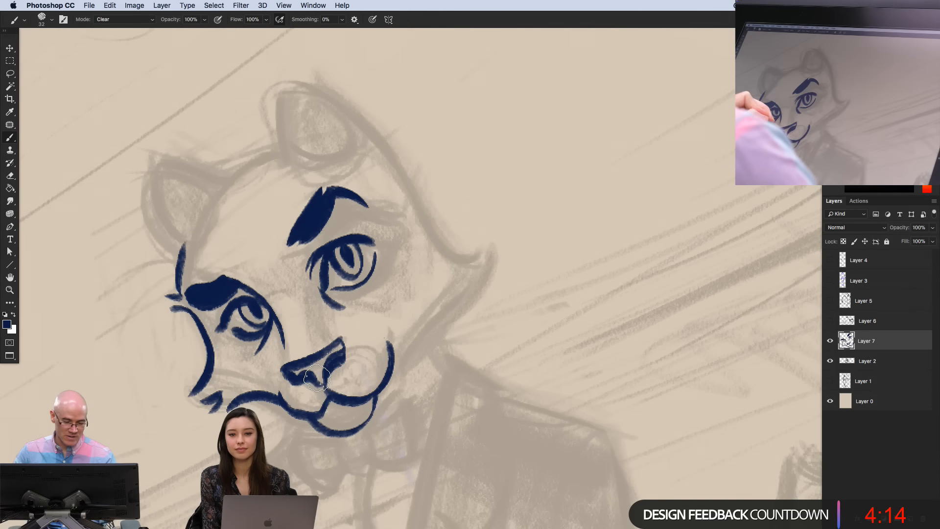
mouse_move(299, 372)
mouse_down()
mouse_move(321, 374)
mouse_move(341, 347)
mouse_move(318, 377)
mouse_move(297, 360)
mouse_move(330, 366)
mouse_move(327, 380)
mouse_up()
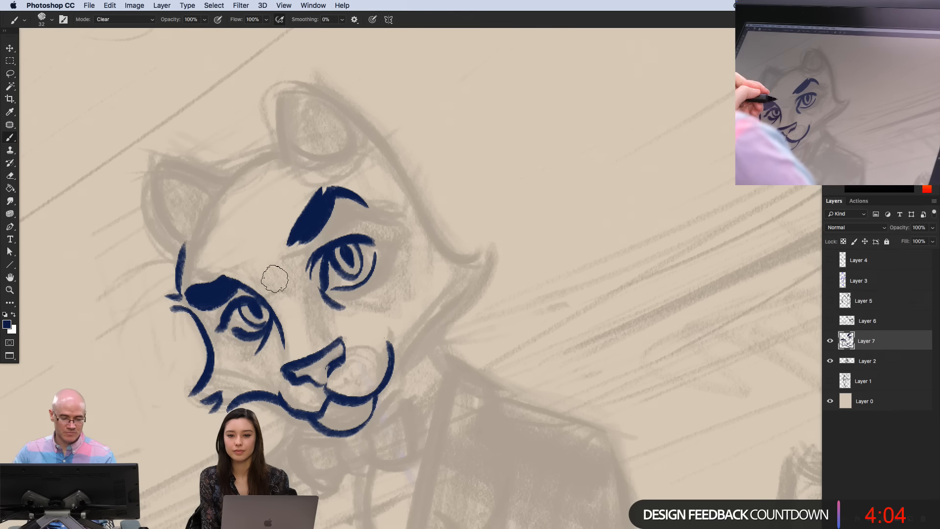
Set the brush mode back to Normal and touch up the lower outline of the nose
click(103, 19)
click(105, 48)
click(103, 19)
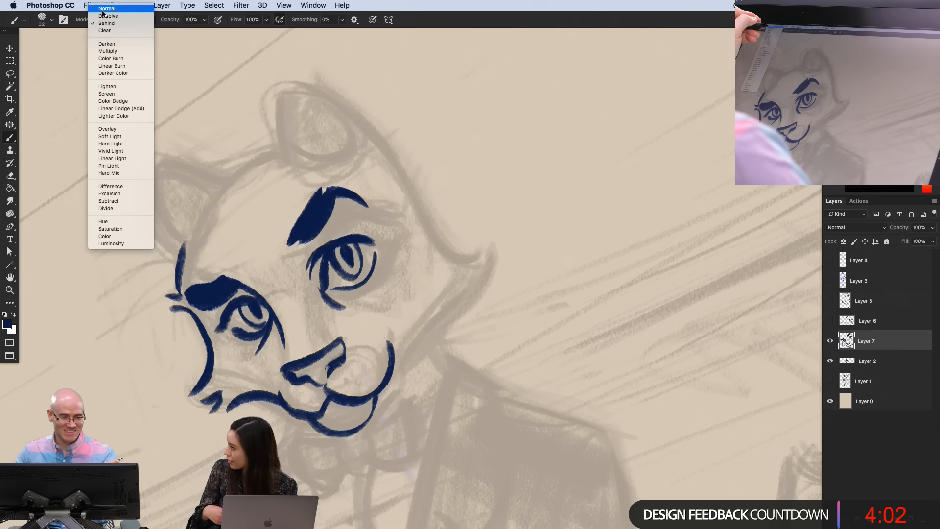
click(106, 5)
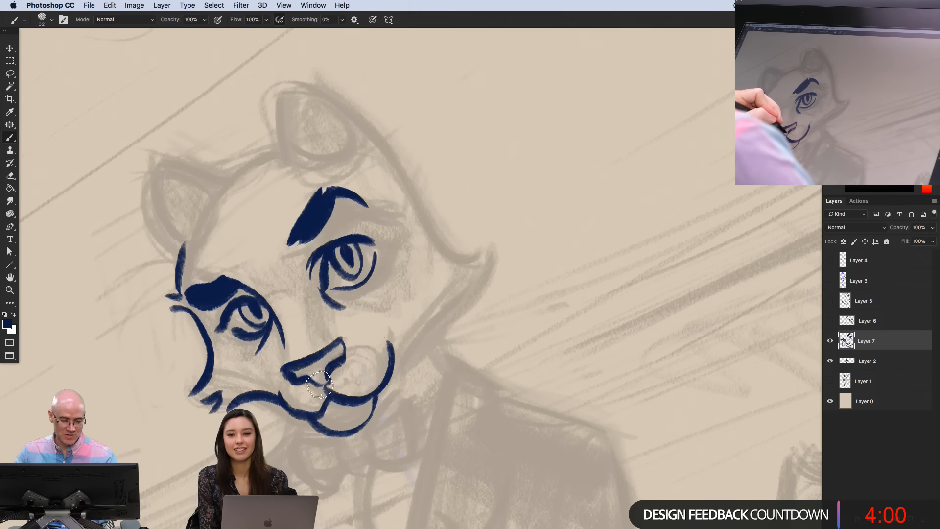
drag(323, 386, 292, 373)
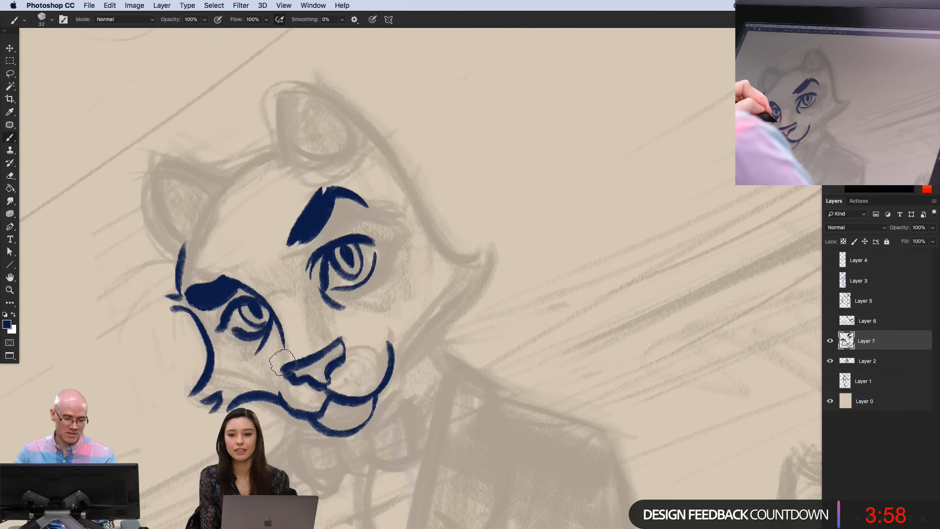
key(super+minus)
key(super+minus)
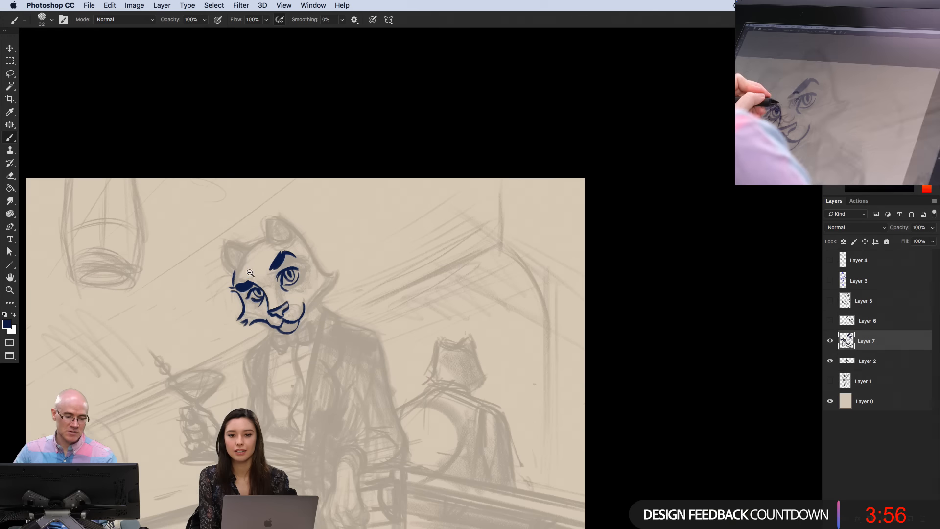
key(super+plus)
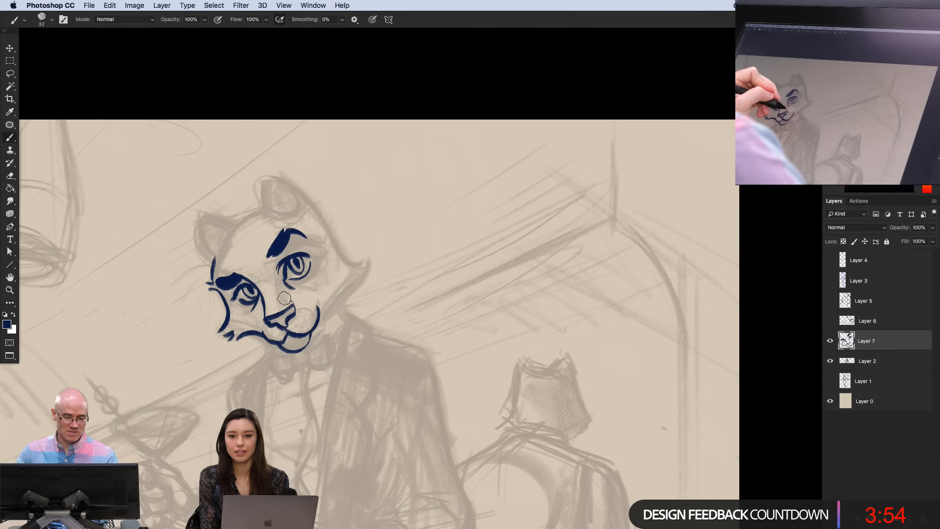
Add short hatch strokes beside the nose bridge and refine the lower lid of the higher eye
drag(286, 293, 293, 289)
drag(285, 296, 293, 293)
drag(287, 299, 294, 296)
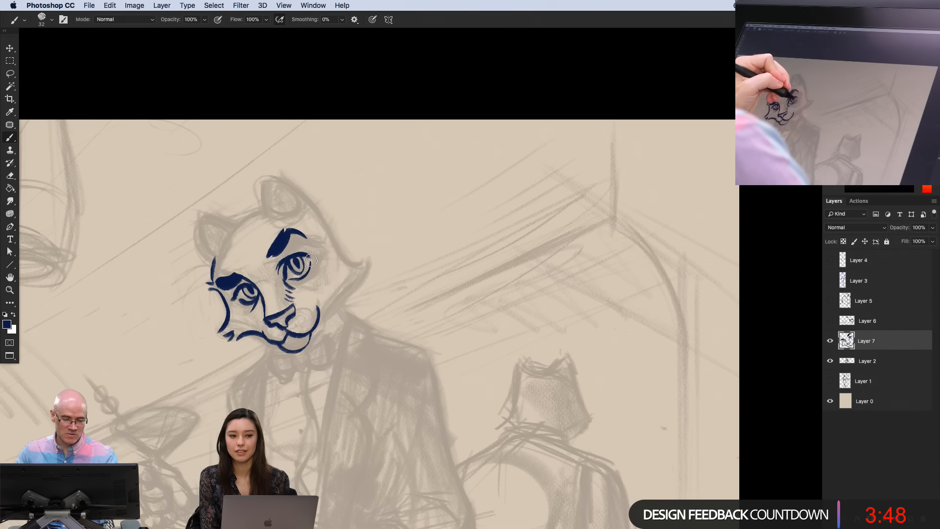
drag(310, 267, 288, 277)
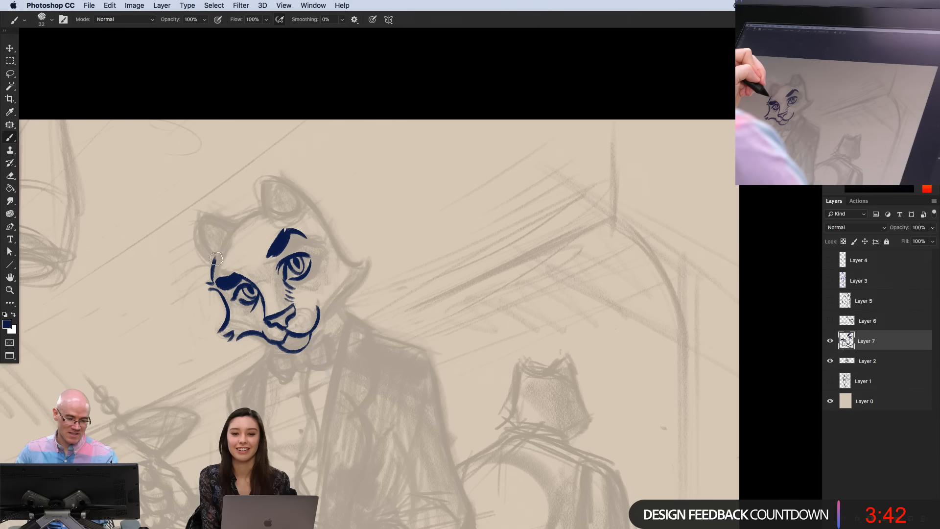
Ink the forehead outline up from the lower brow and the lower ear, redoing misplaced strokes
mouse_move(216, 259)
mouse_down()
mouse_move(244, 218)
mouse_move(231, 213)
mouse_move(241, 224)
mouse_move(224, 237)
mouse_move(210, 223)
mouse_move(216, 262)
mouse_up()
key(super+z)
key(super+z)
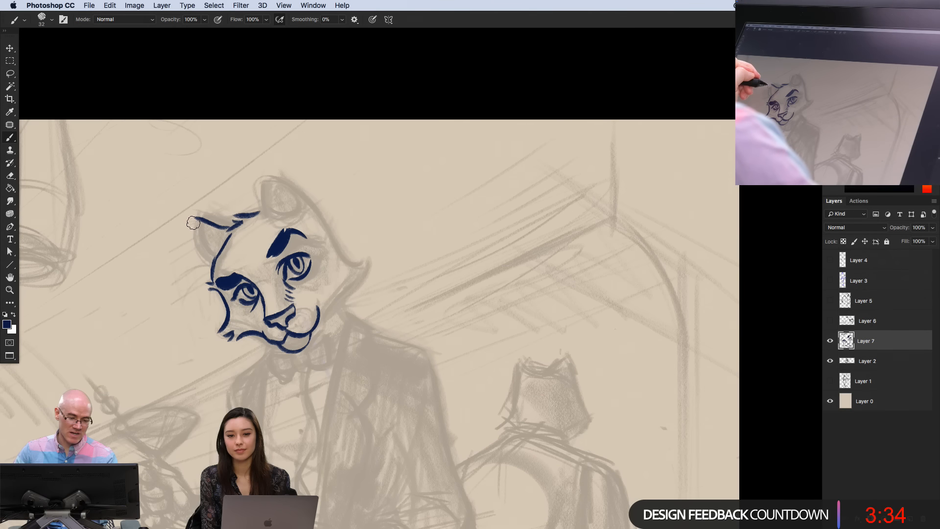
mouse_move(194, 222)
mouse_down()
mouse_move(214, 260)
mouse_move(199, 226)
mouse_up()
key(super+z)
drag(218, 258, 198, 235)
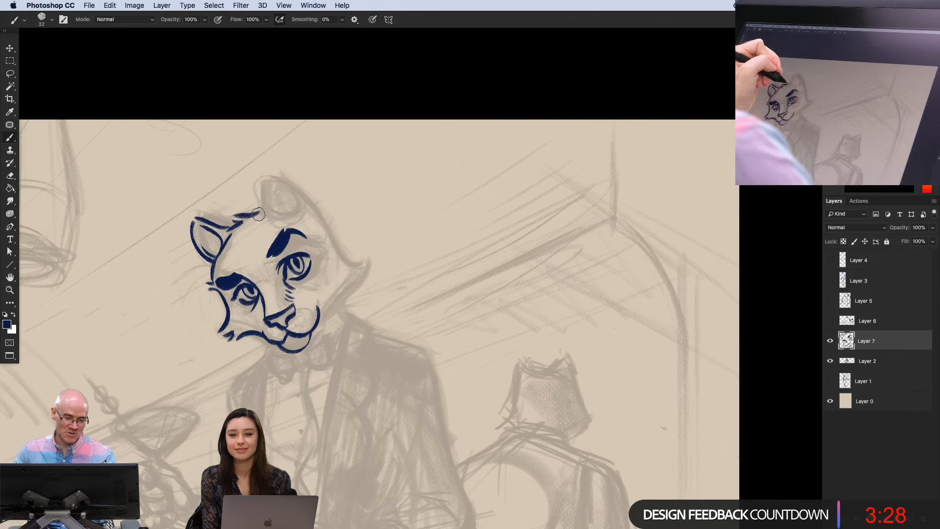
Ink the higher ear and the back of the head down to the pointed cheek fur
drag(263, 215, 256, 182)
key(super+z)
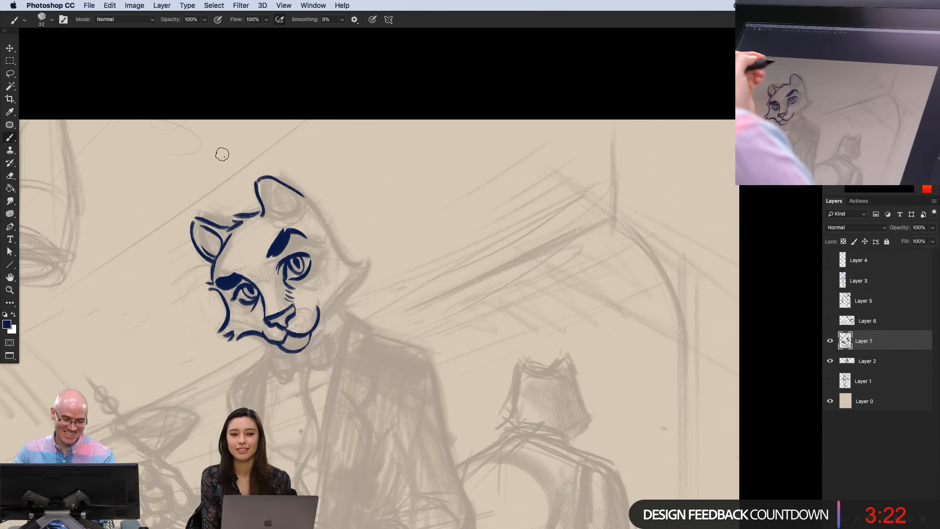
key(super+z)
mouse_move(256, 180)
mouse_down()
mouse_move(308, 206)
mouse_move(341, 247)
mouse_move(362, 256)
mouse_move(364, 271)
mouse_up()
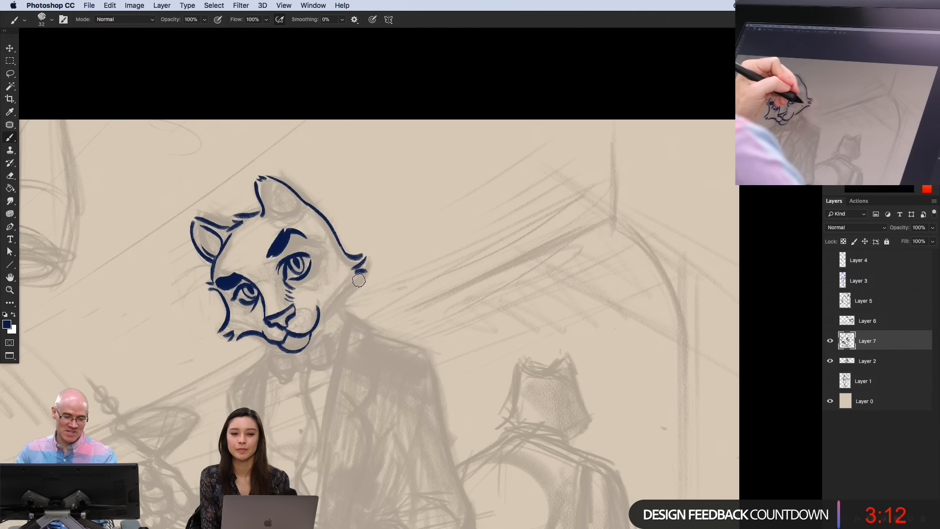
Ink the jawline from the cheek fur to the muzzle, redoing the stroke until it follows the sketch
drag(361, 284, 321, 312)
key(super+z)
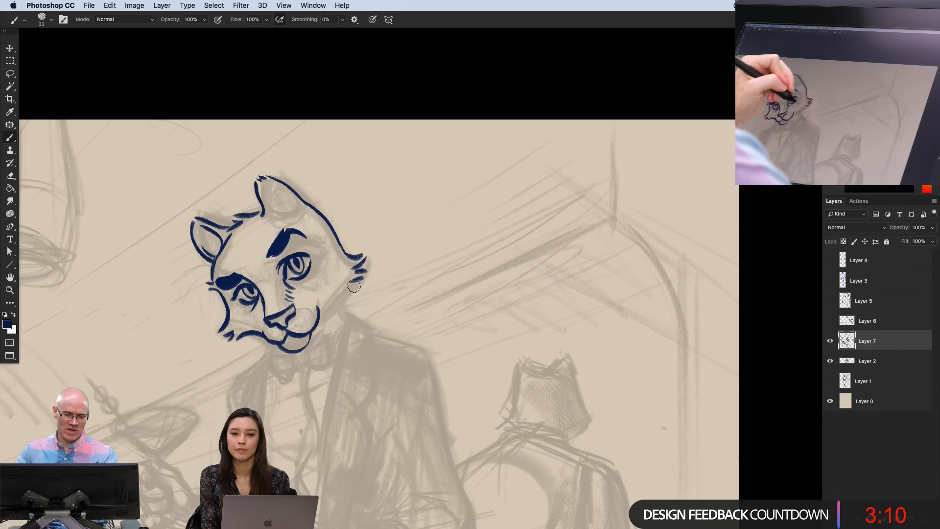
drag(362, 284, 318, 315)
key(super+z)
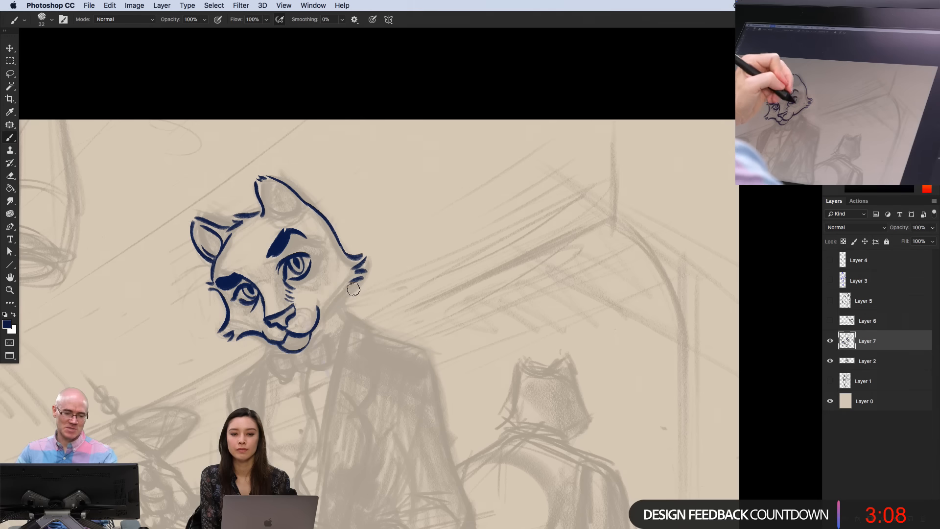
key(super+z)
drag(364, 279, 321, 314)
key(super+z)
drag(356, 287, 321, 313)
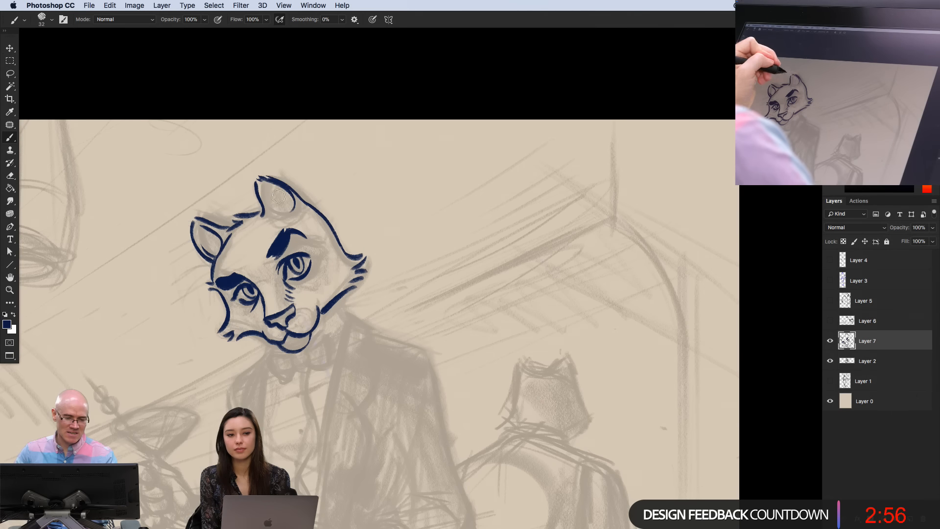
Ink the inside of the higher ear, add a frown crease between the brows, and extend the cheek fur tip
mouse_move(293, 209)
mouse_down()
mouse_move(269, 199)
mouse_move(287, 205)
mouse_move(274, 212)
mouse_move(263, 190)
mouse_up()
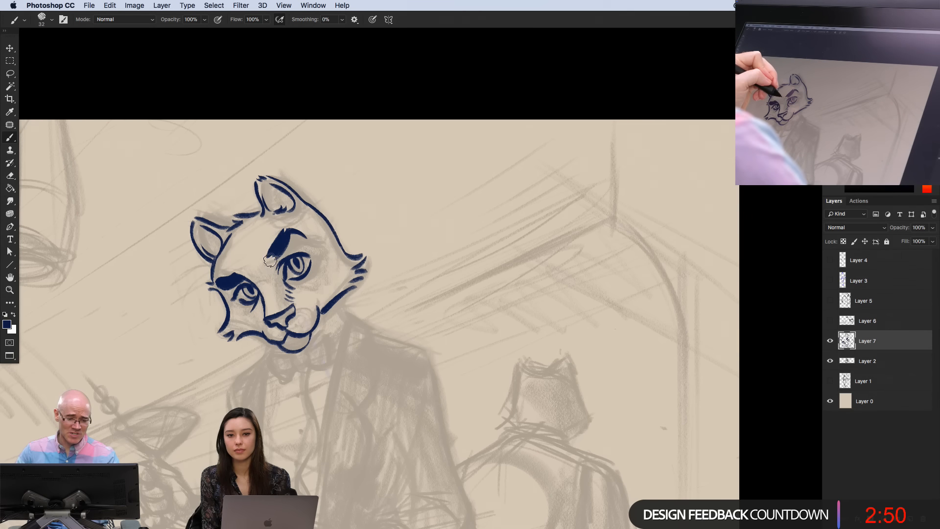
drag(251, 259, 269, 266)
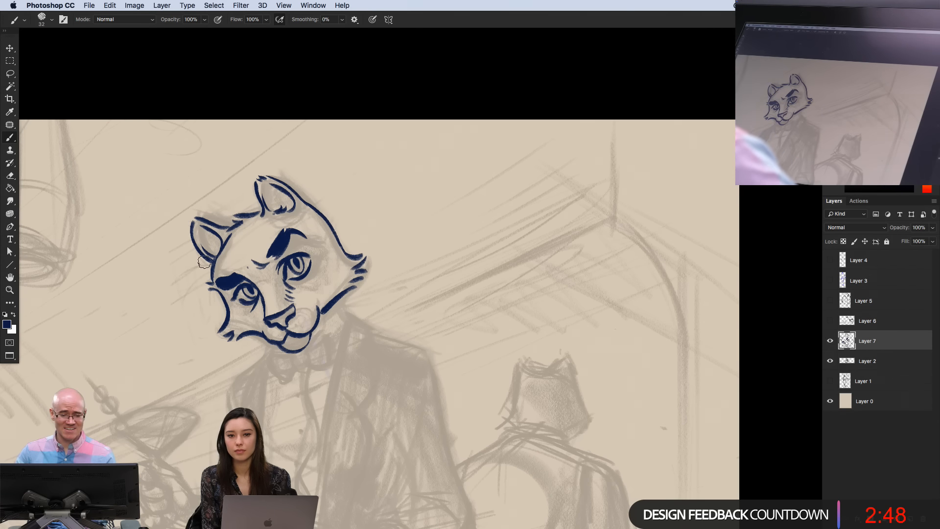
mouse_move(330, 225)
mouse_down()
mouse_move(343, 245)
mouse_move(369, 246)
mouse_up()
key(super+z)
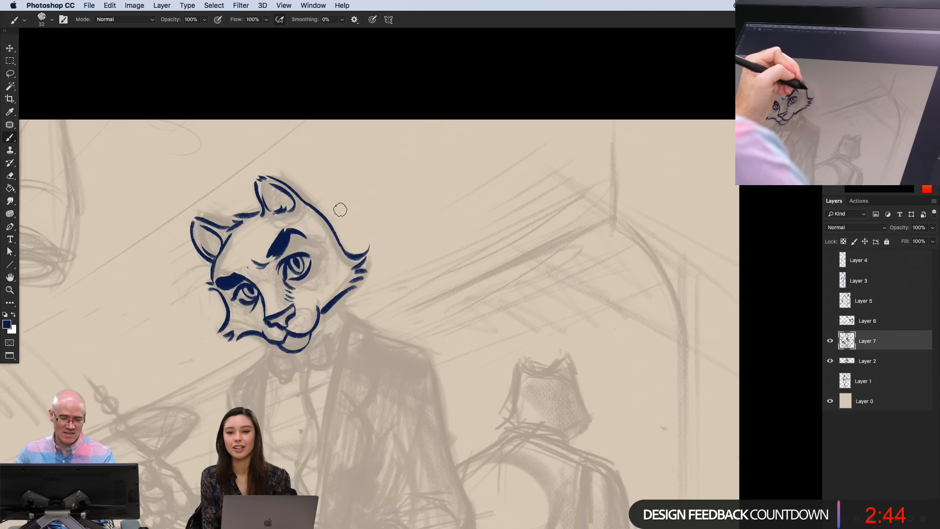
Join the jawline to the muzzle and dot the whisker spots on both sides of the muzzle
drag(275, 337, 268, 280)
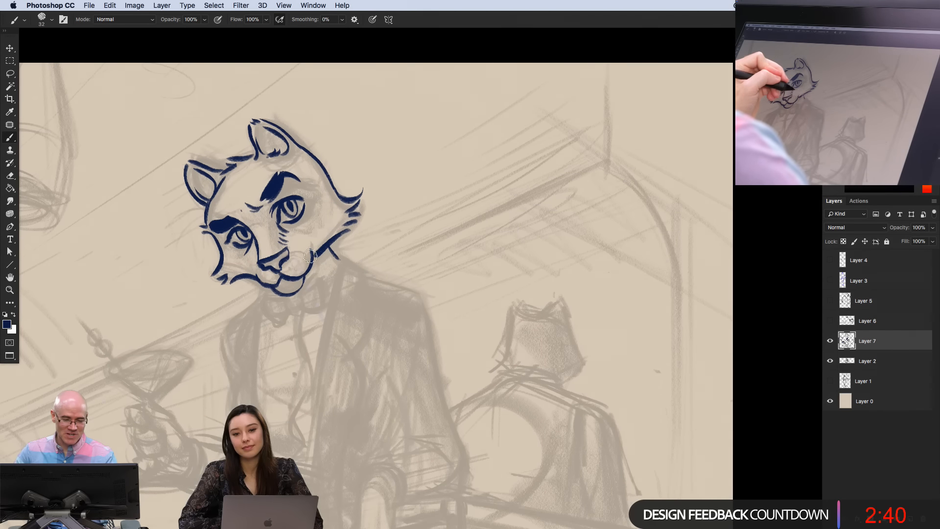
drag(319, 254, 314, 258)
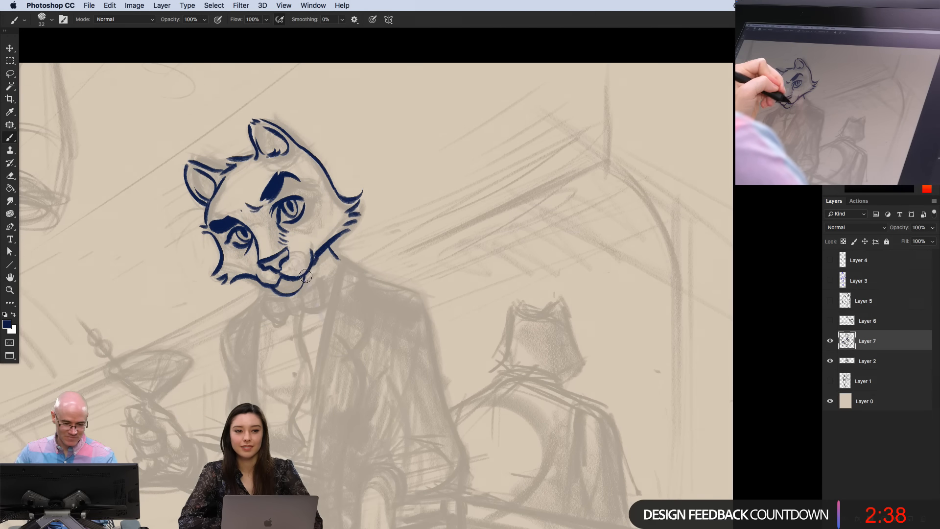
drag(287, 278, 280, 278)
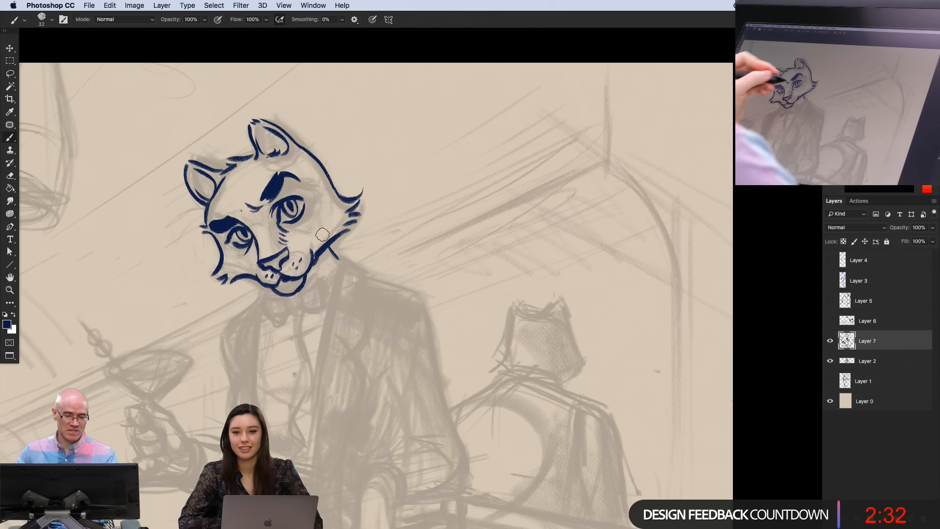
mouse_move(309, 272)
mouse_down()
mouse_move(296, 292)
mouse_move(334, 258)
mouse_move(314, 425)
mouse_up()
alt+click(291, 334)
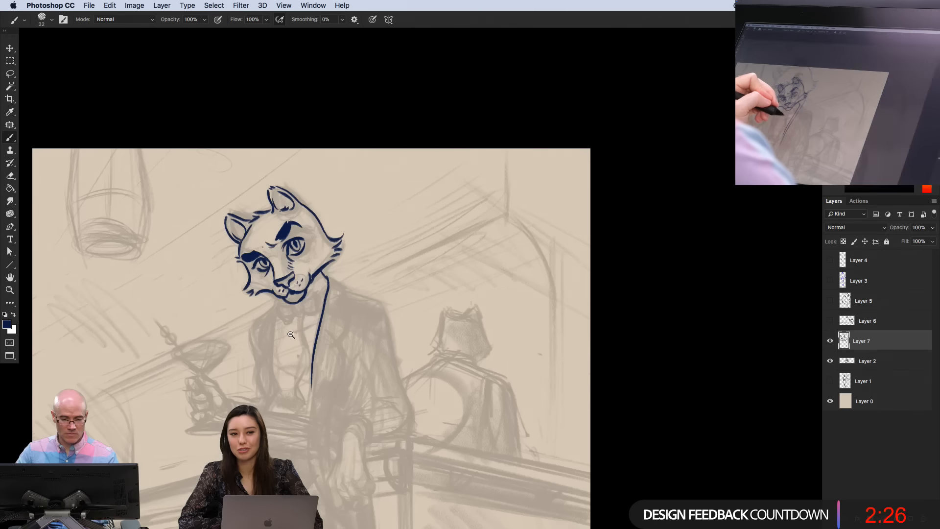
alt+click(291, 334)
drag(294, 330, 350, 256)
key(super+z)
Set the brush smoothing to 20%
click(329, 20)
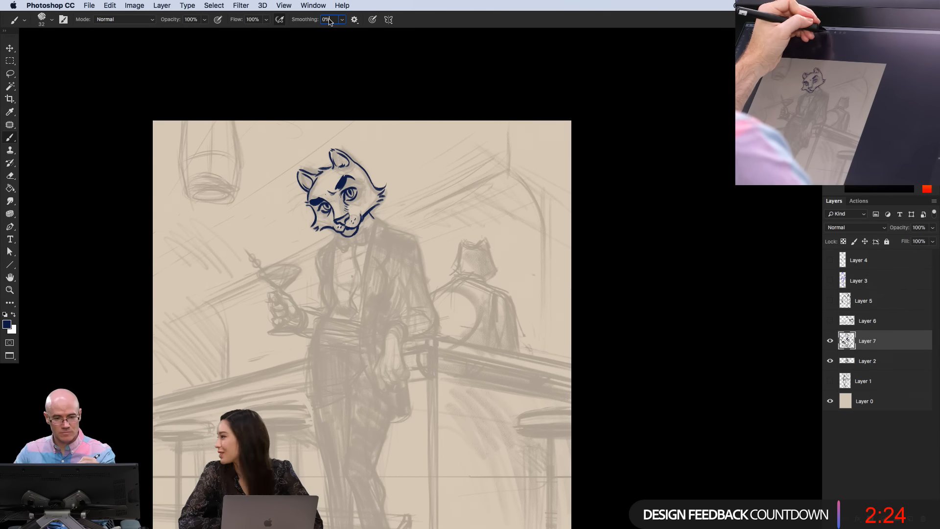
text(2)
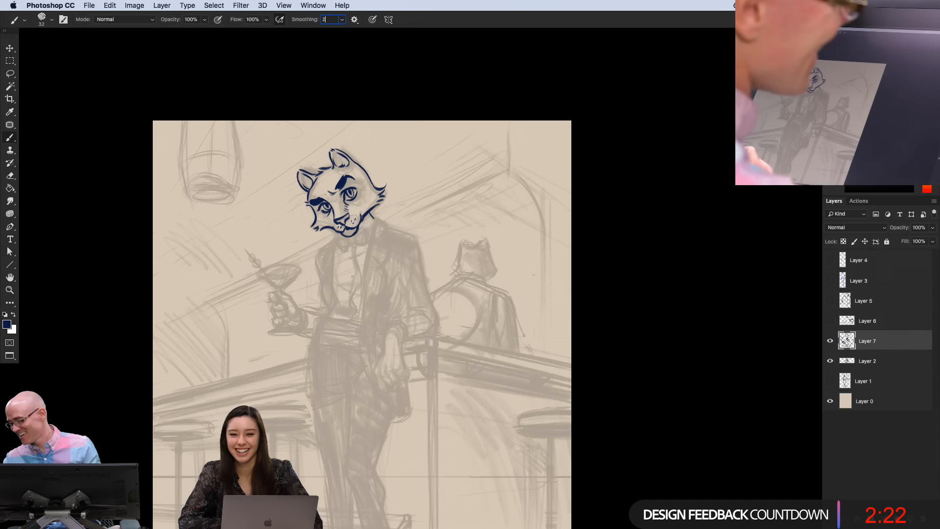
text(0)
key(Return)
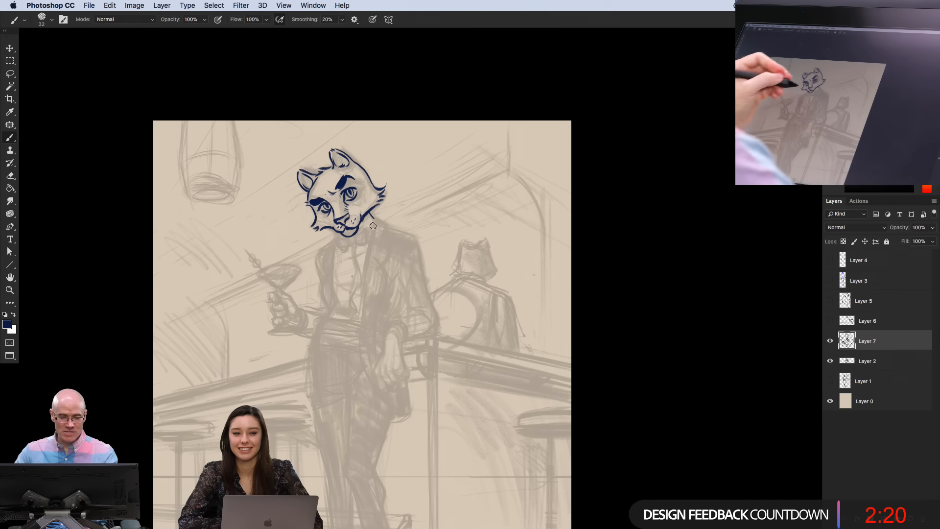
Ink the jacket's long front edge in one curved stroke from the neck down to the hem
drag(374, 217, 367, 259)
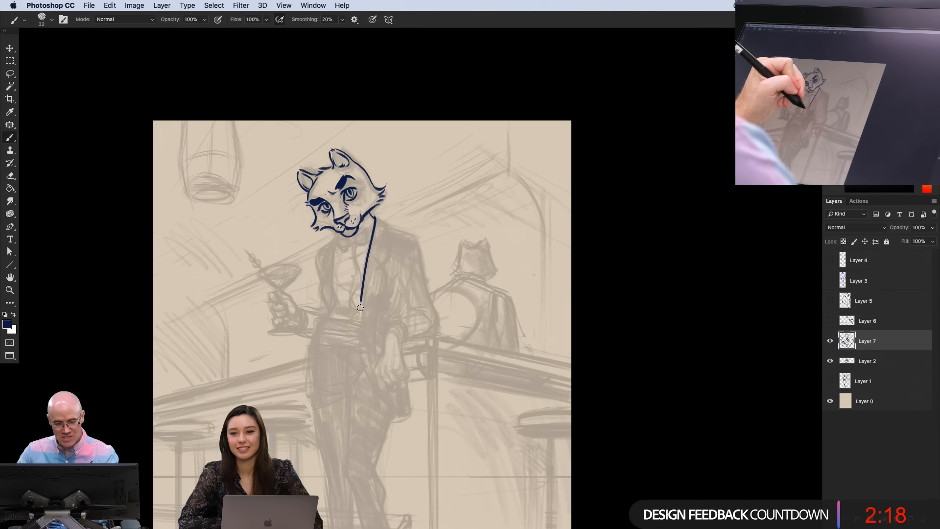
key(ctrl+z)
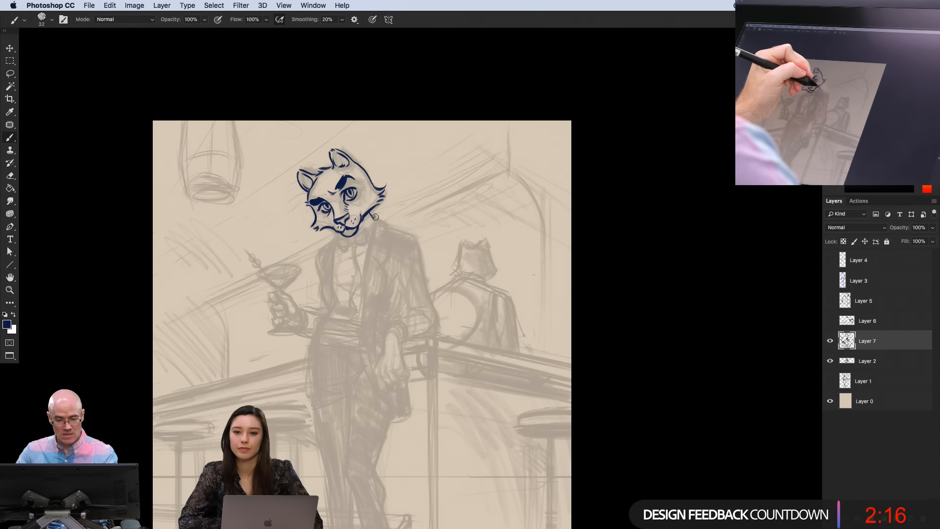
drag(367, 375, 388, 416)
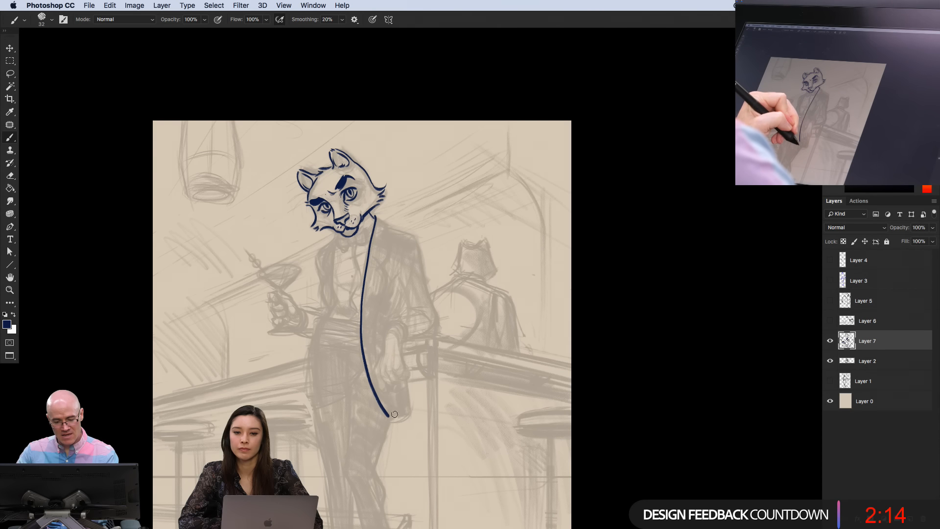
Ink the collar and notched lapel beside the jacket's front edge, redoing the long lower lapel curve
scroll(376, 219, up, 2)
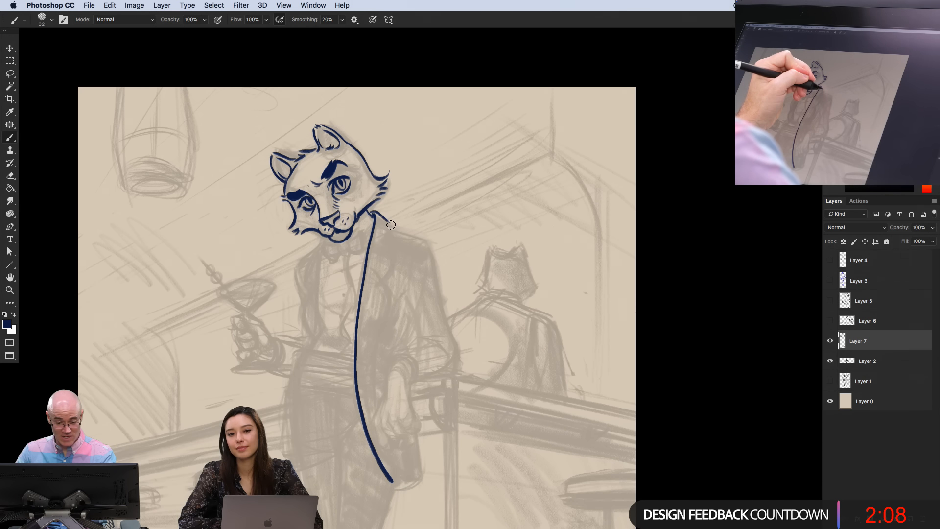
drag(395, 251, 370, 371)
key(super+z)
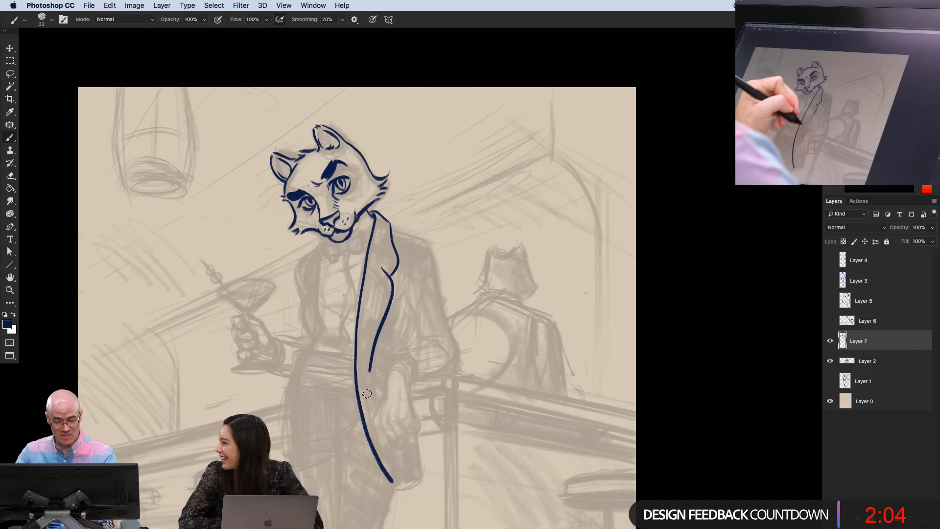
key(super+z)
drag(380, 265, 365, 397)
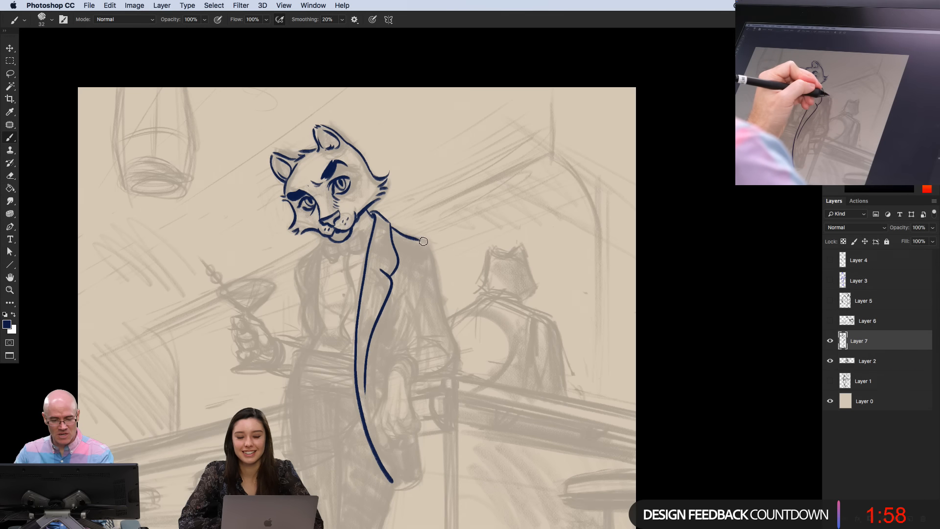
Ink the outer sleeve line from the shoulder to the elbow, redoing it with a rounder shoulder and elbow
mouse_move(423, 241)
mouse_down()
mouse_move(456, 350)
mouse_move(447, 374)
mouse_up()
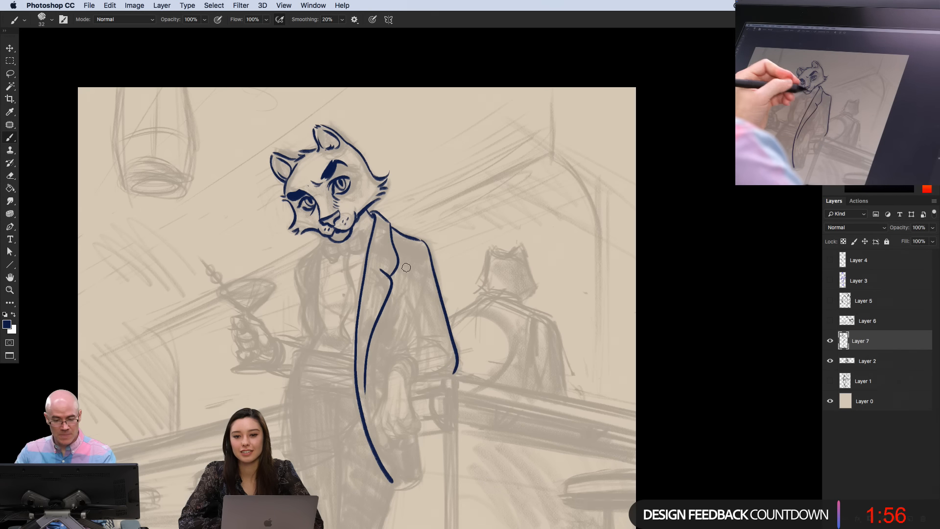
key(ctrl+z)
drag(425, 244, 454, 372)
key(ctrl+z)
mouse_move(429, 250)
mouse_down()
mouse_move(452, 335)
mouse_move(448, 370)
mouse_up()
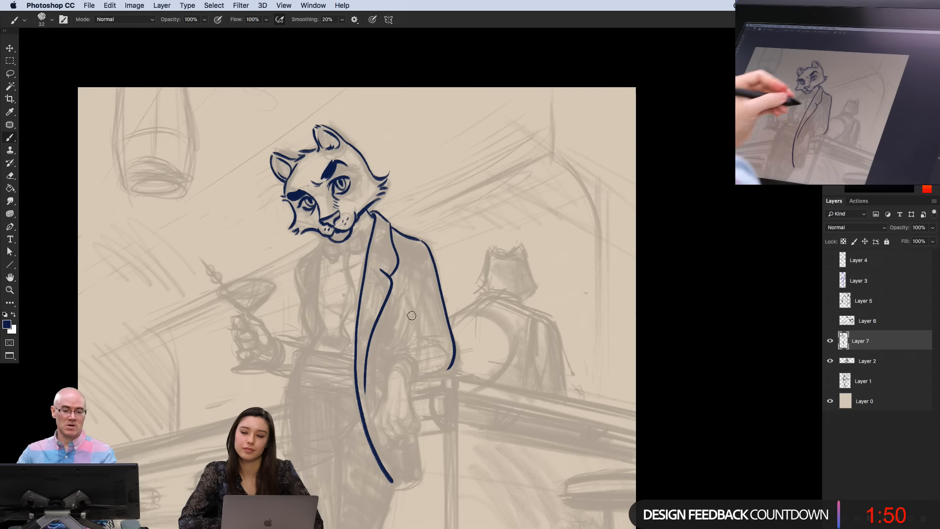
Ink the fabric folds at the elbow, the inner sleeve line, and the crease near the shoulder
mouse_move(443, 350)
mouse_down()
mouse_move(406, 346)
mouse_move(433, 333)
mouse_move(412, 331)
mouse_up()
key(super+z)
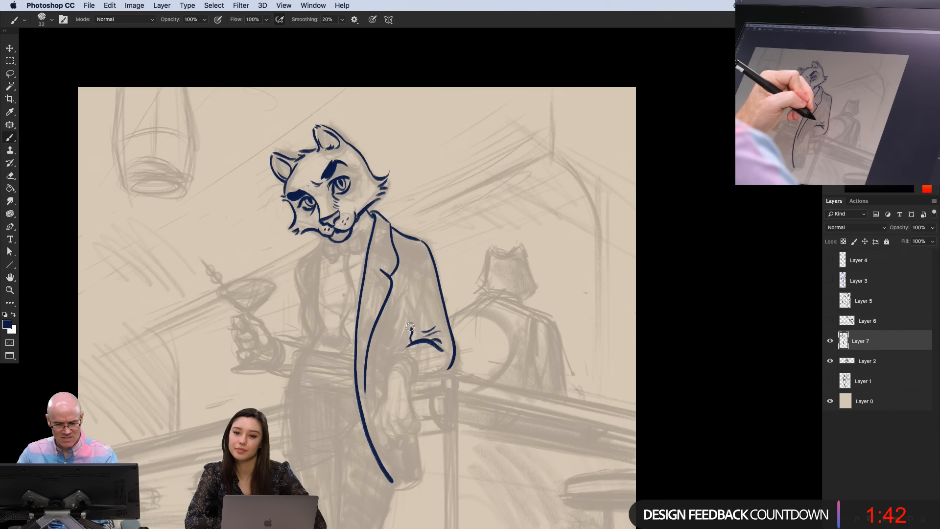
drag(421, 246, 405, 291)
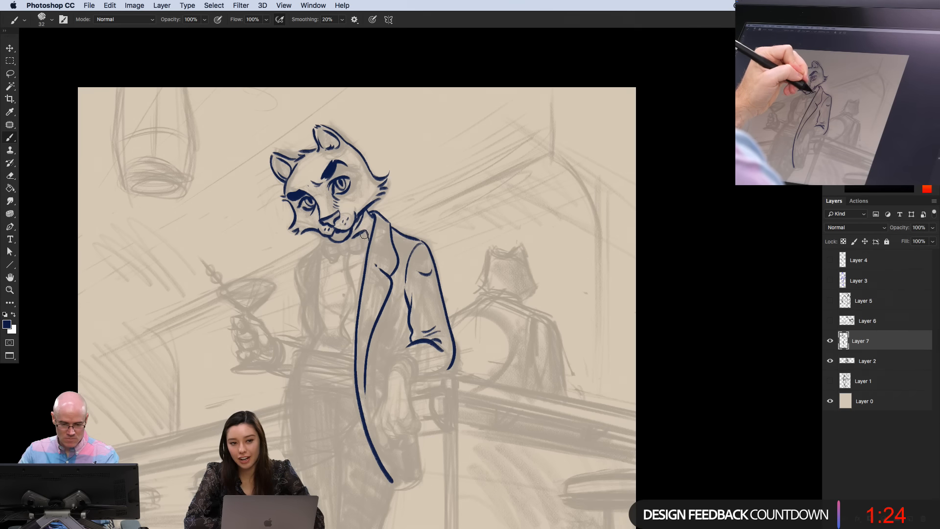
Ink the bow tie and the shirt front below it down to the waist
mouse_move(367, 250)
mouse_down()
mouse_move(319, 253)
mouse_move(337, 252)
mouse_up()
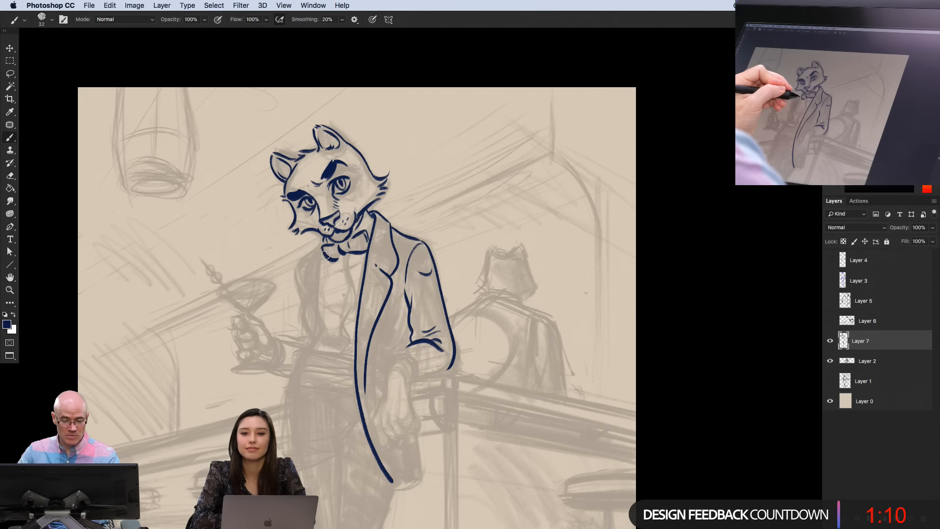
mouse_move(323, 258)
mouse_down()
mouse_move(314, 353)
mouse_move(350, 338)
mouse_up()
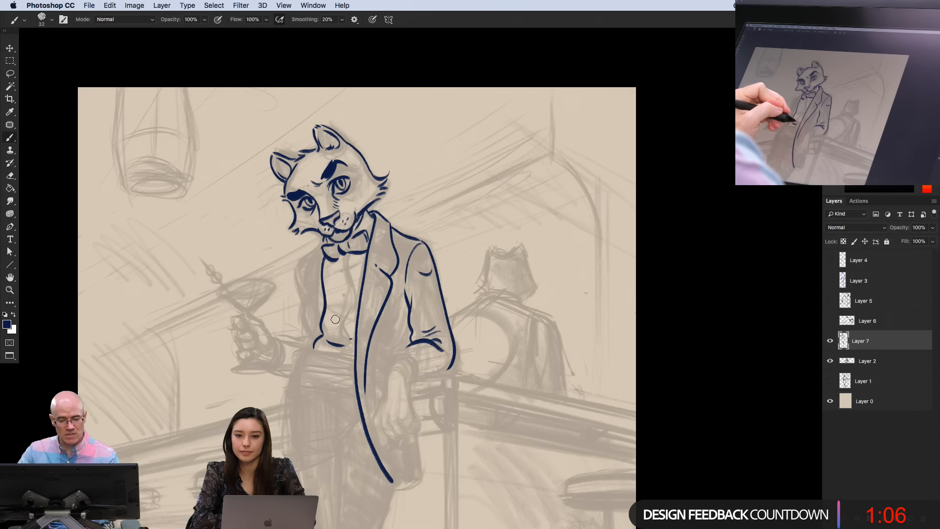
drag(347, 292, 342, 347)
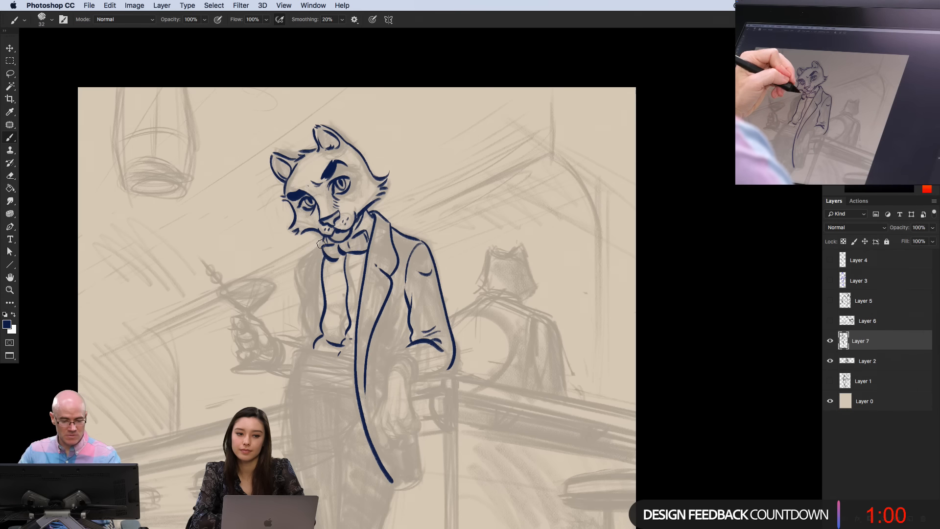
Ink the shoulder, outer edge and lapel on the jacket's glass-hand side, thickening the line beside the shirt
drag(321, 246, 296, 271)
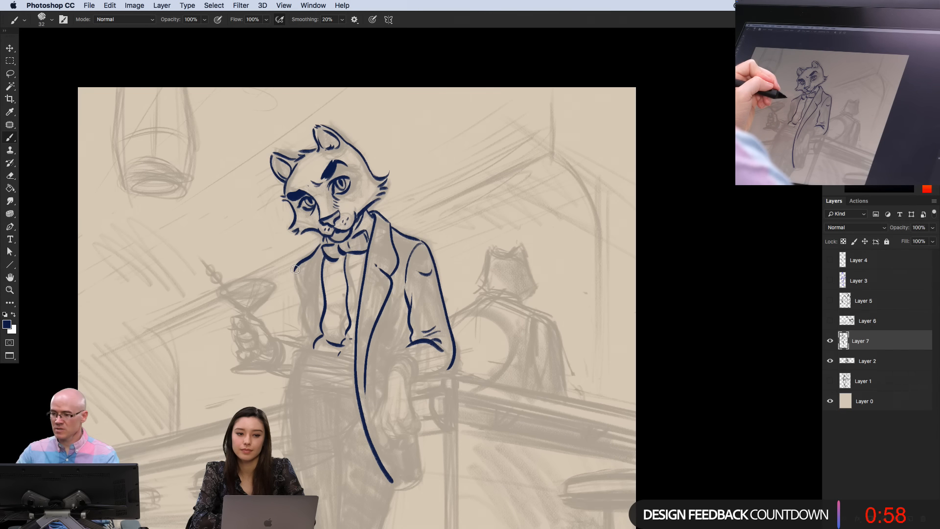
drag(295, 269, 307, 306)
mouse_move(318, 250)
mouse_down()
mouse_move(309, 269)
mouse_move(317, 294)
mouse_move(319, 274)
mouse_move(304, 312)
mouse_move(307, 339)
mouse_up()
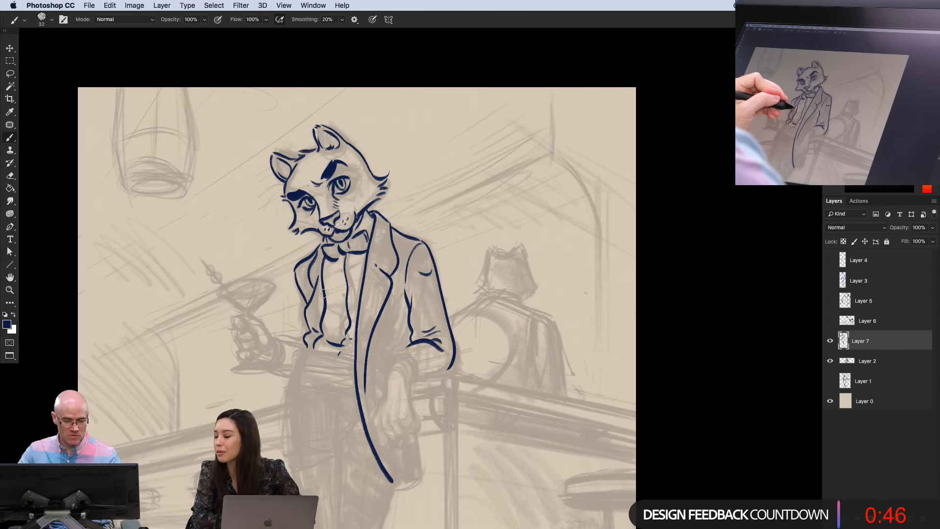
mouse_move(323, 284)
mouse_down()
mouse_move(321, 316)
mouse_move(322, 296)
mouse_up()
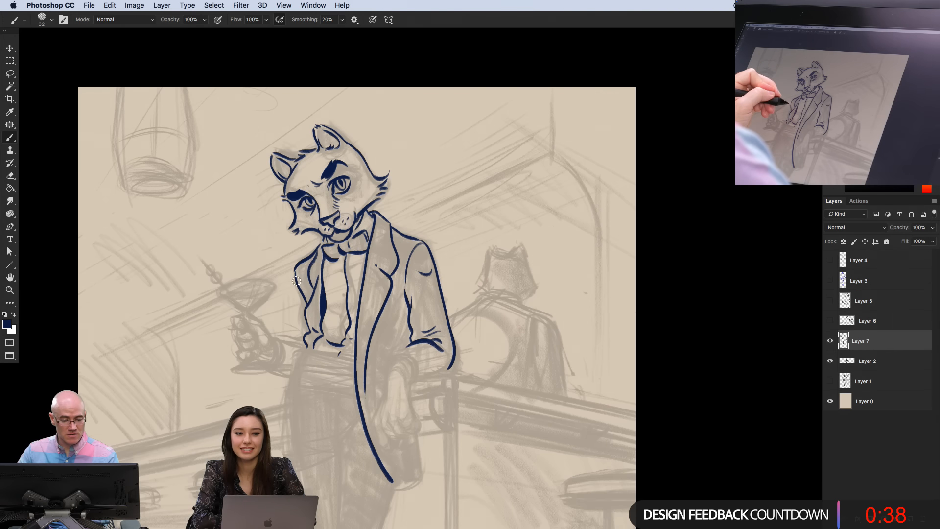
Ink the jacket edge on the glass-hand side and the cummerbund's outline and pleats at the waist, redoing stray strokes
drag(297, 285, 299, 317)
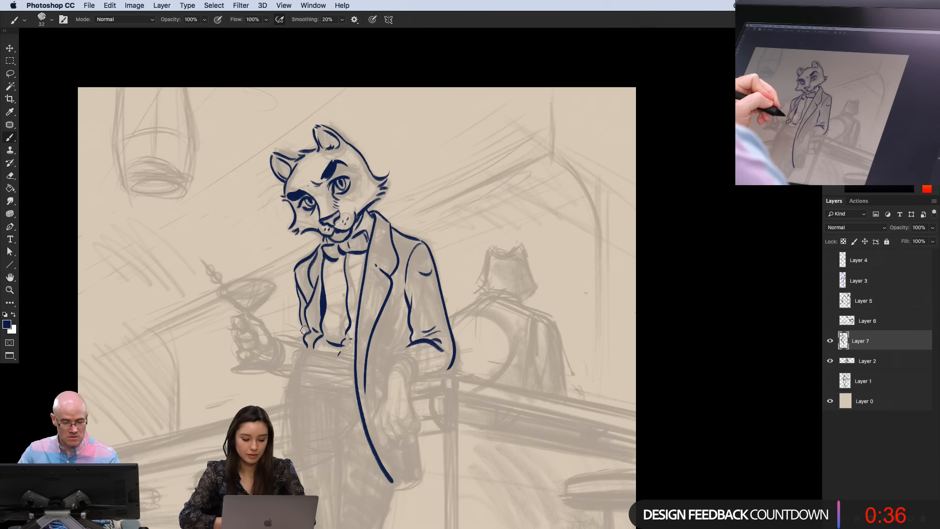
mouse_move(310, 371)
mouse_down()
mouse_move(331, 297)
mouse_move(323, 281)
mouse_move(381, 285)
mouse_move(331, 279)
mouse_up()
key(super+z)
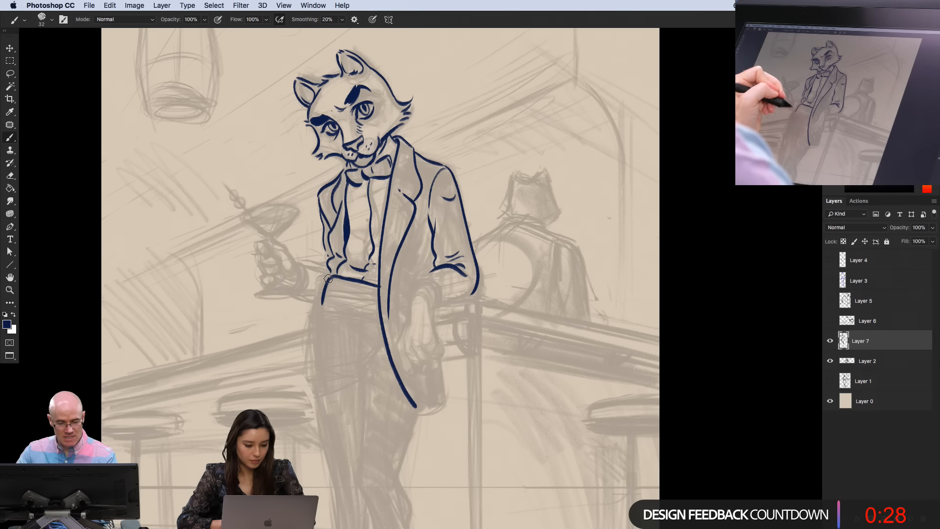
key(super+z)
key(super+z)
mouse_move(379, 285)
mouse_down()
mouse_move(352, 279)
mouse_move(323, 290)
mouse_move(328, 277)
mouse_move(319, 303)
mouse_up()
mouse_move(381, 318)
mouse_down()
mouse_move(332, 310)
mouse_move(339, 292)
mouse_move(329, 289)
mouse_move(341, 285)
mouse_up()
drag(325, 289, 333, 303)
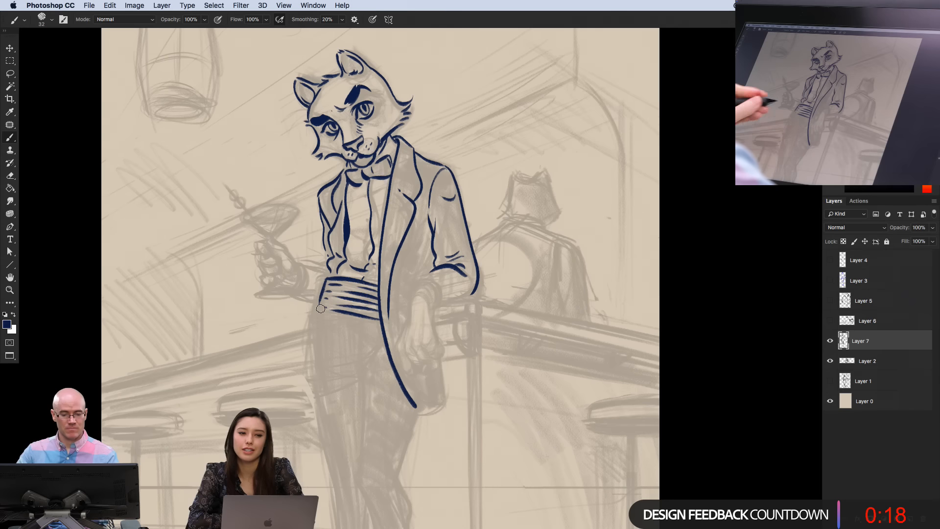
Ink the underside of the bent forearm's sleeve below the elbow and the sleeve opening near the pocketed hand
drag(293, 209, 299, 196)
drag(299, 246, 292, 224)
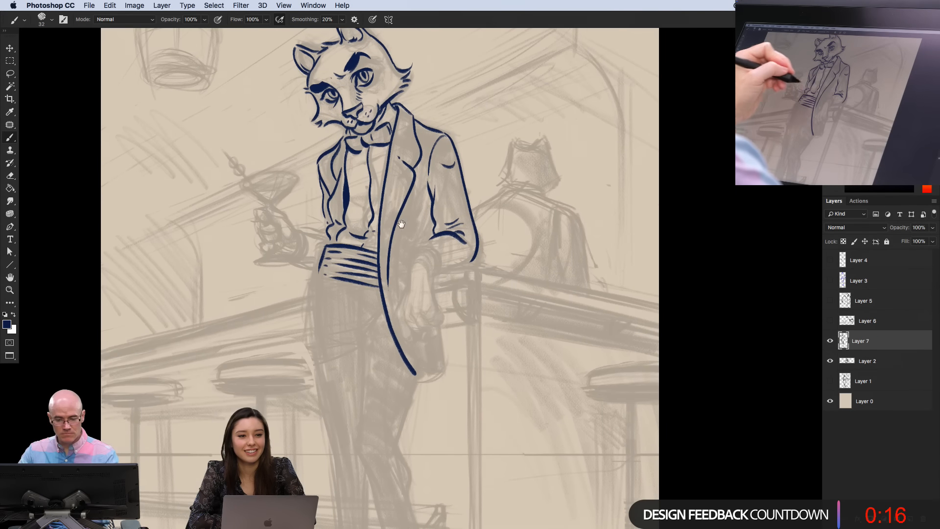
drag(471, 261, 448, 271)
mouse_move(435, 235)
mouse_down()
mouse_move(445, 273)
mouse_move(426, 247)
mouse_up()
key(super+z)
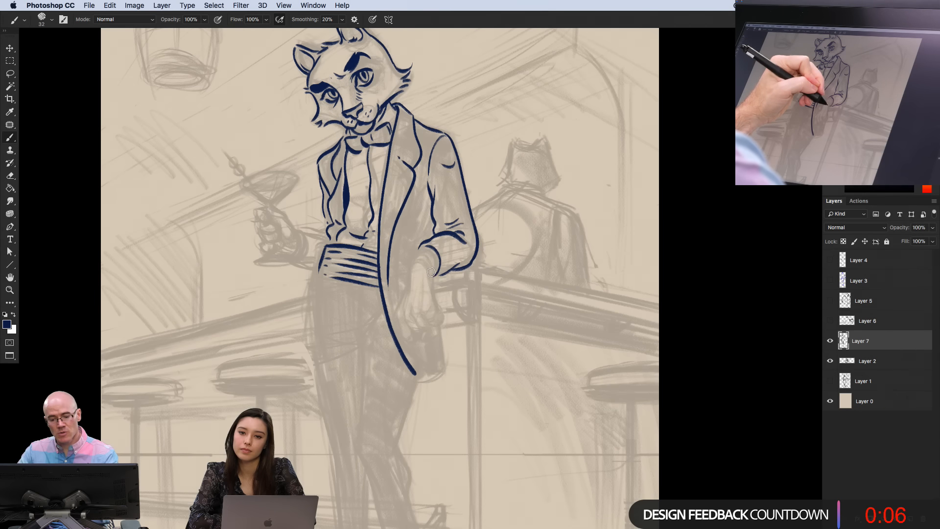
Ink the shirt cuff at the wrist and the contour of the lowered hand beside the jacket edge
drag(431, 275, 414, 256)
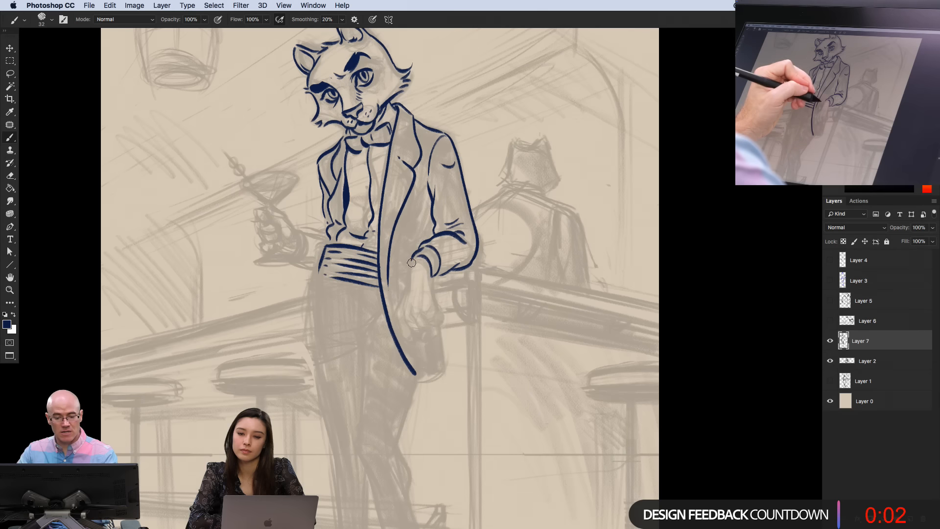
mouse_move(414, 258)
mouse_down()
mouse_move(397, 322)
mouse_move(401, 307)
mouse_move(398, 320)
mouse_move(416, 341)
mouse_up()
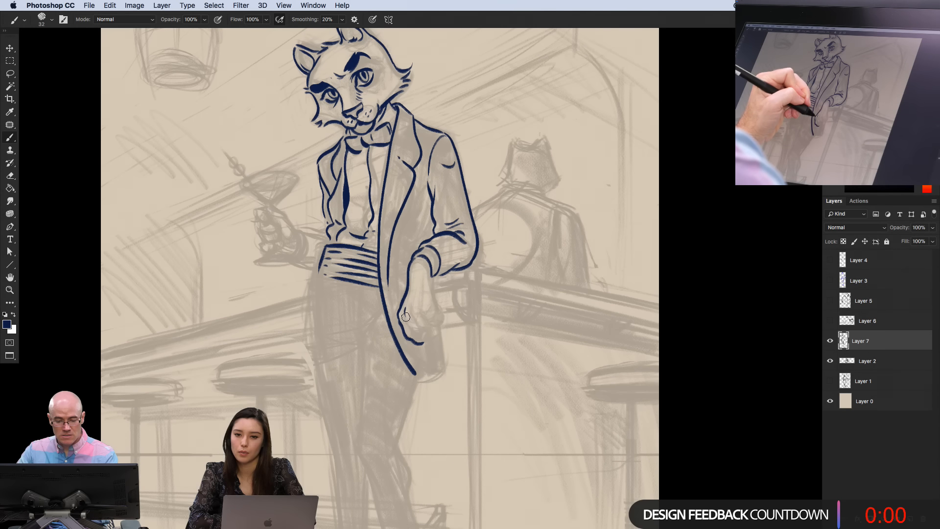
mouse_move(404, 312)
mouse_down()
mouse_move(420, 337)
mouse_move(426, 319)
mouse_move(437, 319)
mouse_move(430, 275)
mouse_up()
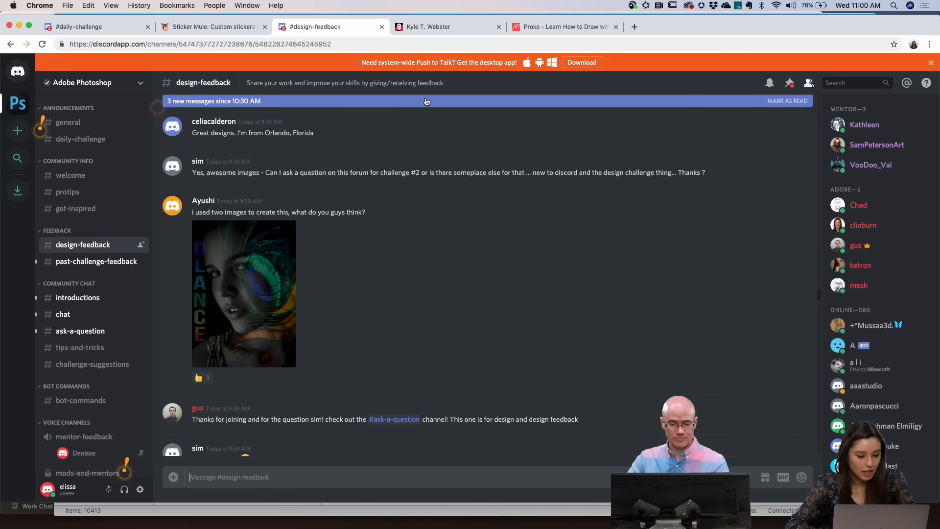
Switch to Discord in Chrome, mark the design-feedback channel as read, and check the current challenge in the daily-challenge channel
click(788, 101)
scroll(603, 150, up, 10)
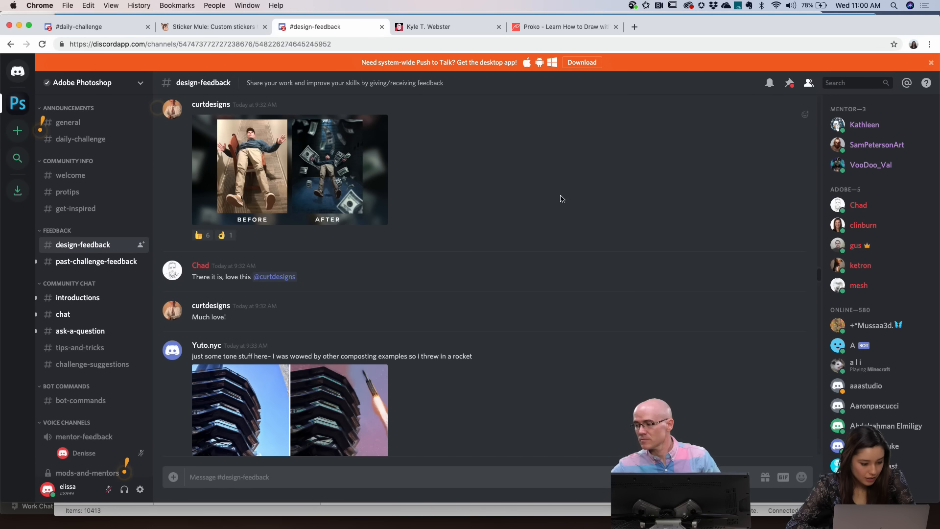
click(103, 142)
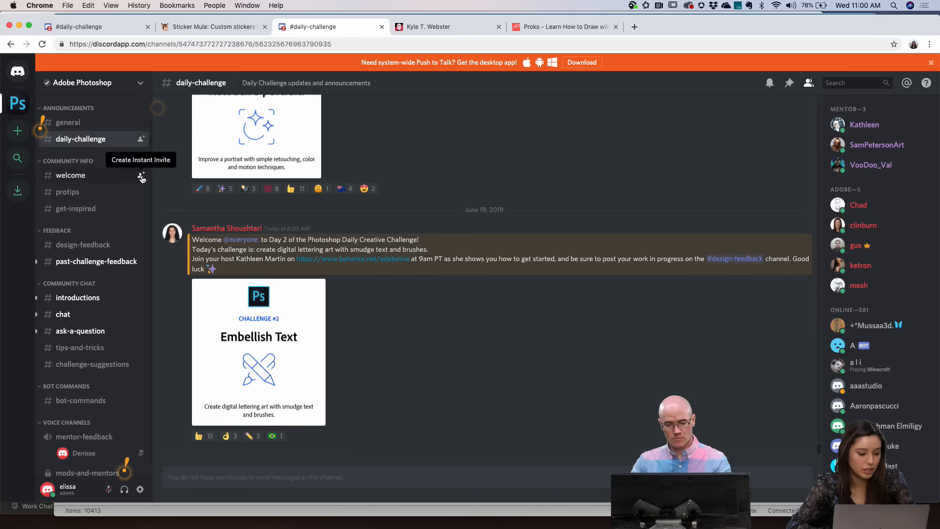
Return to the design-feedback channel and view the GLANCE peacock-feather portrait submission enlarged
click(84, 245)
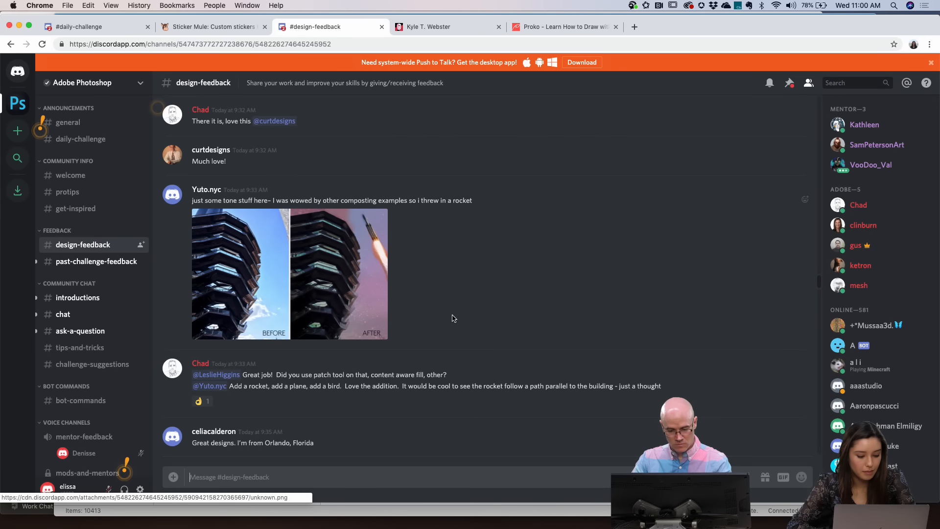
scroll(456, 313, down, 2)
scroll(472, 294, up, 1)
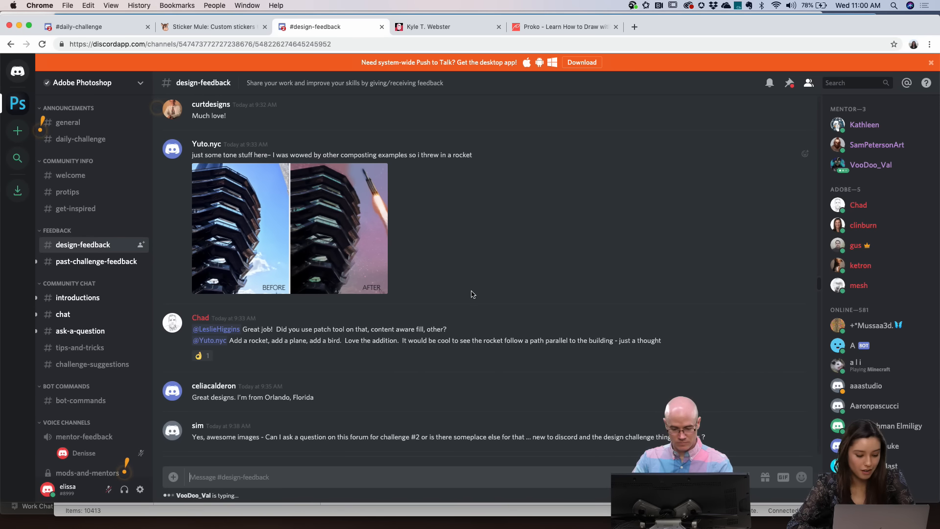
scroll(472, 294, down, 10)
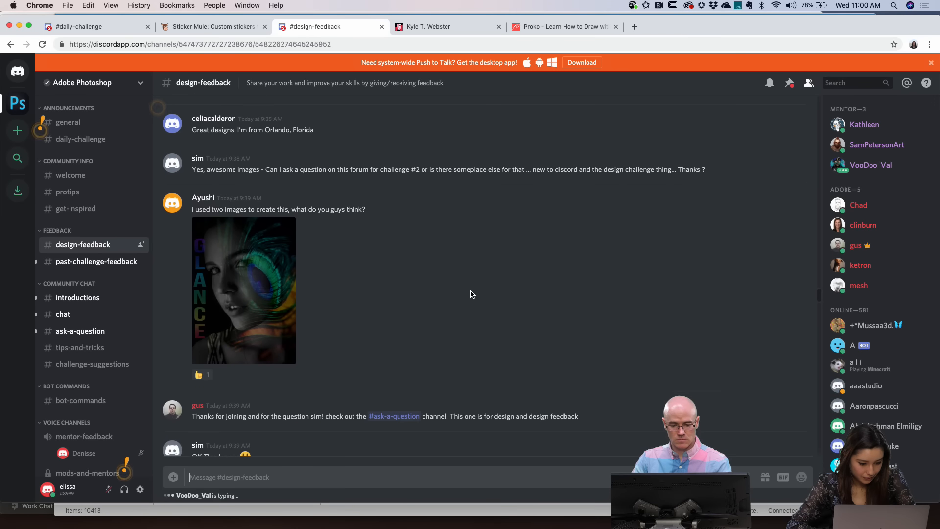
click(251, 301)
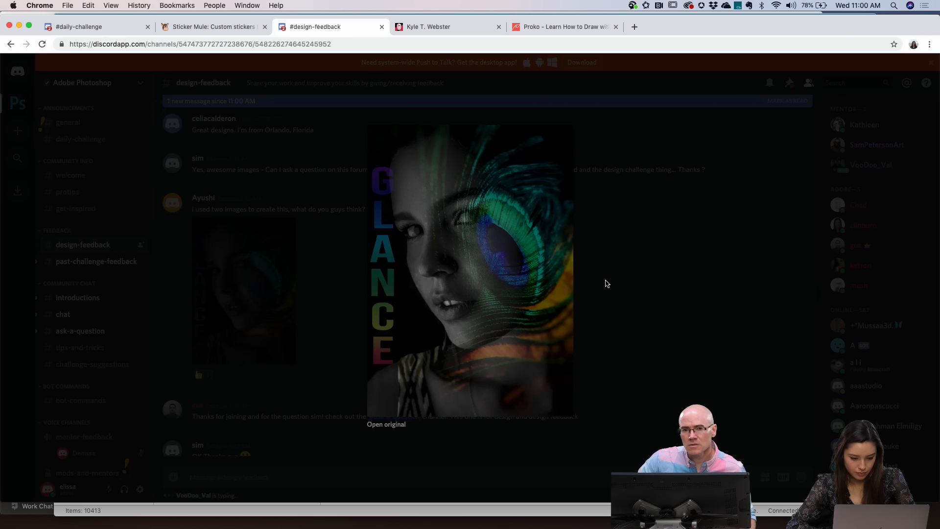
click(605, 282)
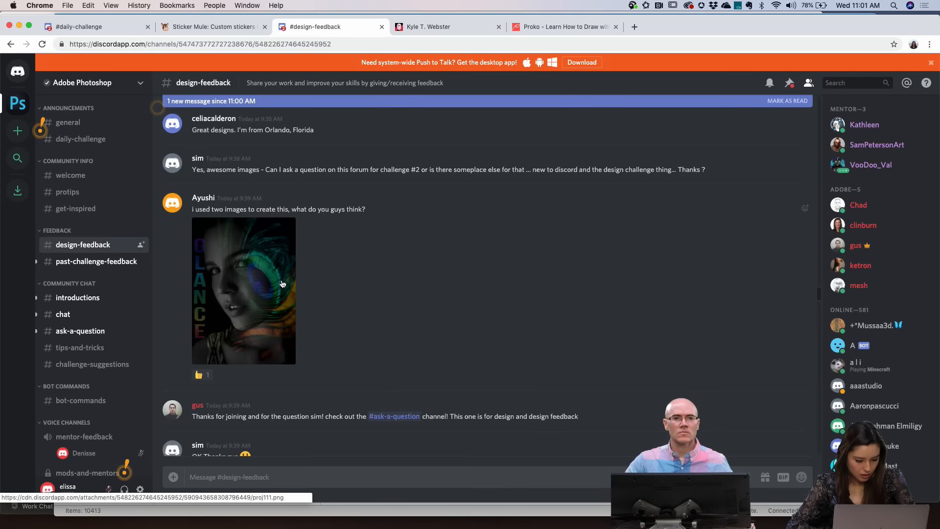
Find the Day 2 DANCE submission further down the design-feedback channel and view it enlarged
scroll(282, 284, up, 1)
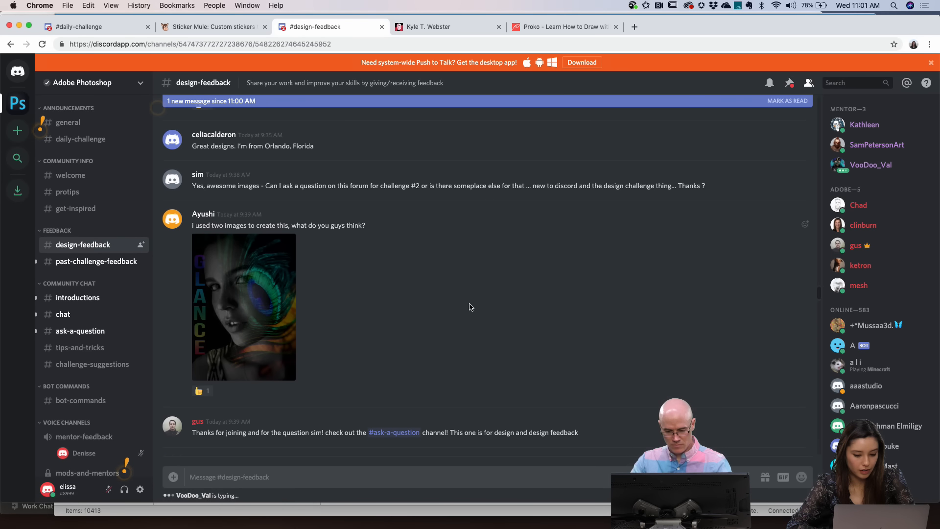
scroll(469, 307, down, 2)
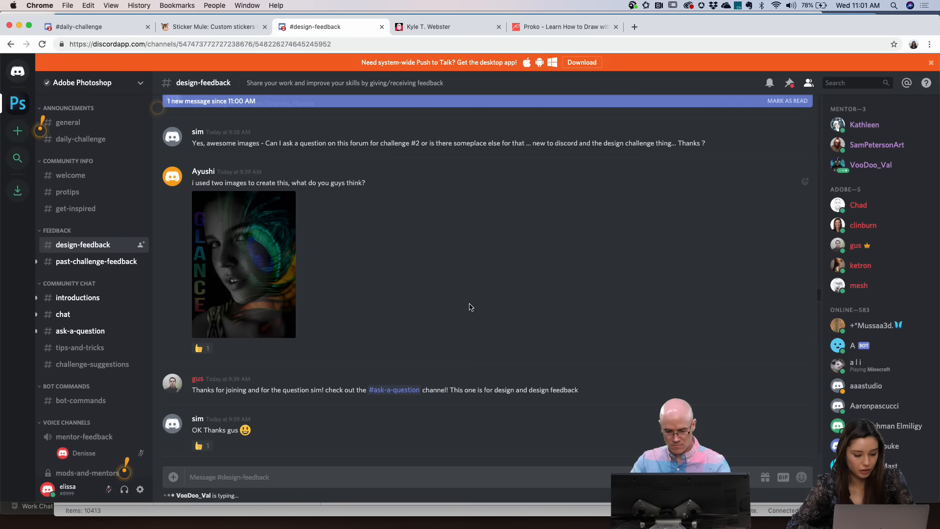
scroll(469, 307, down, 5)
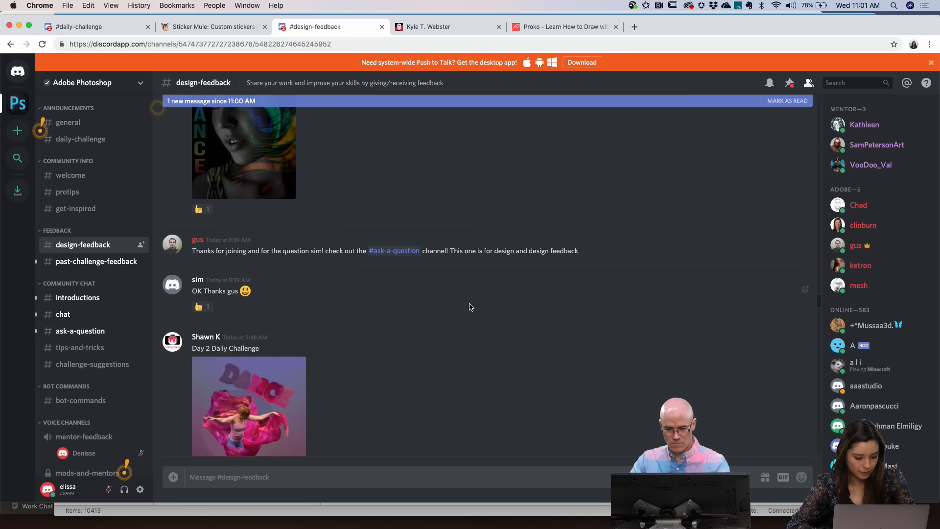
click(273, 357)
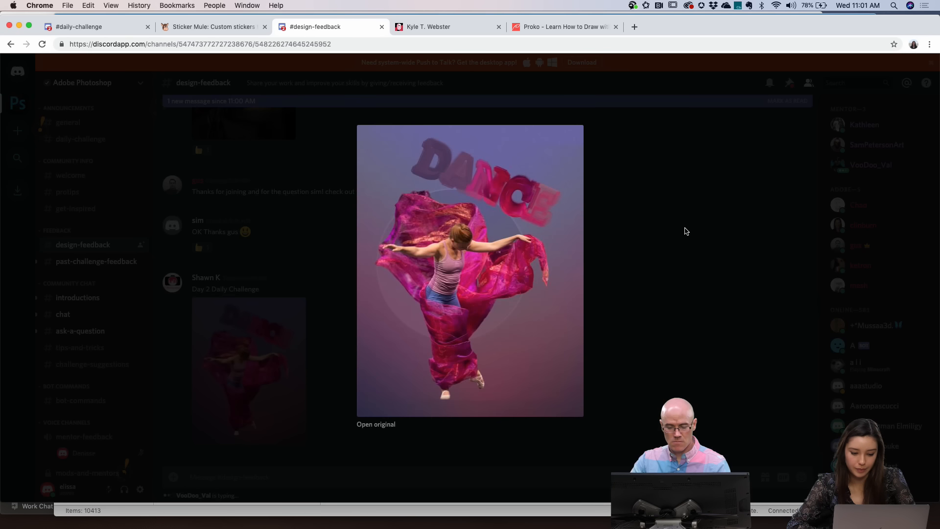
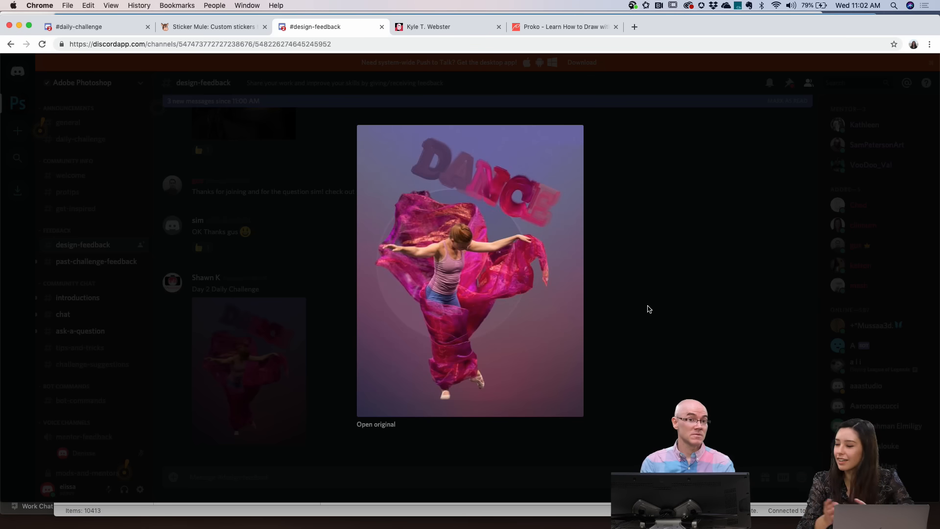
click(680, 273)
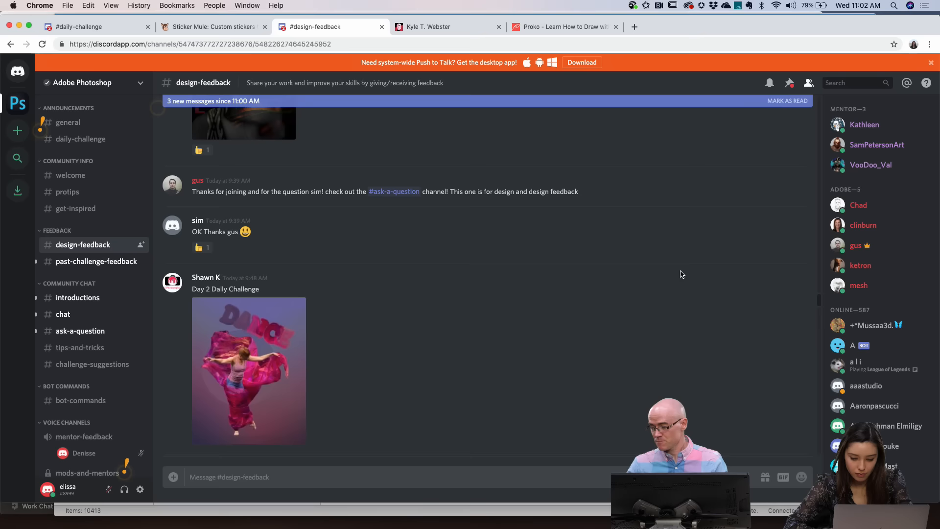
Find the HELLO SUMMER pineapple submission below the DANCE critique, enlarge it, and examine its lettering up close
scroll(534, 414, down, 2)
scroll(534, 414, down, 4)
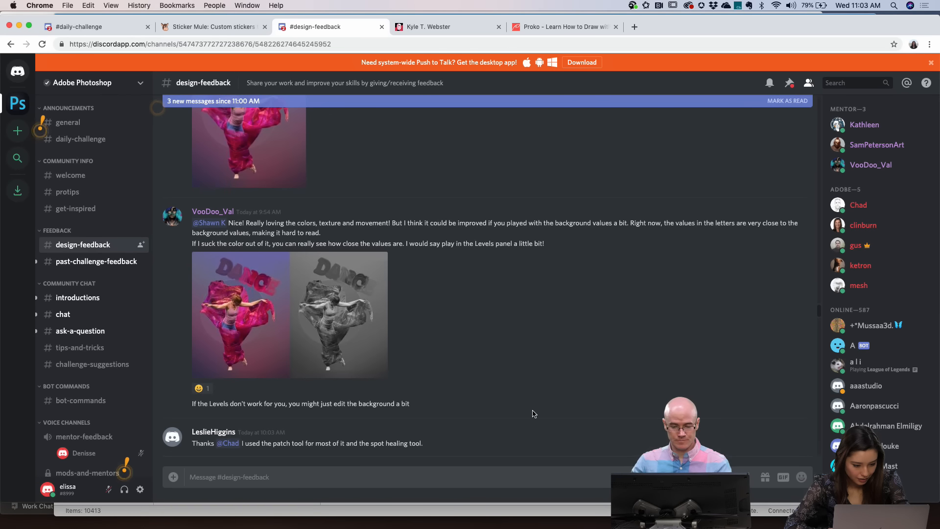
scroll(533, 413, down, 4)
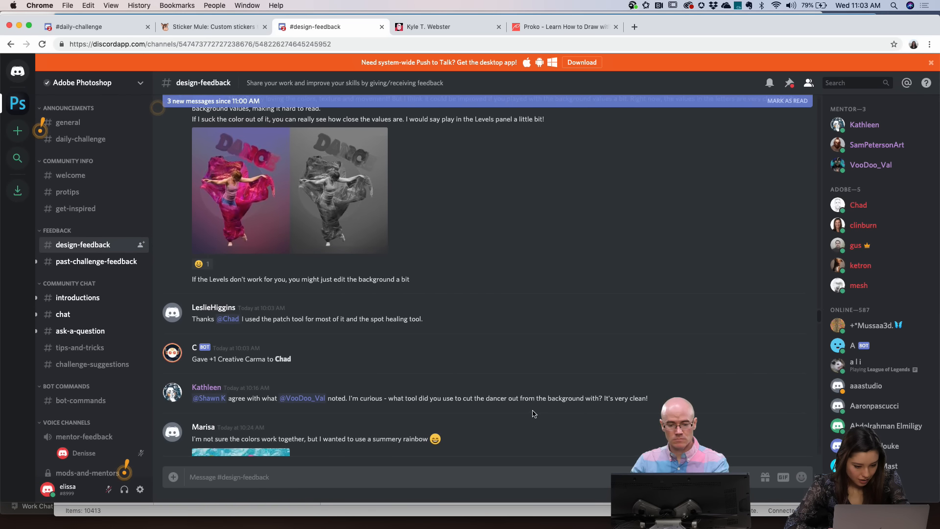
scroll(533, 414, down, 2)
click(235, 316)
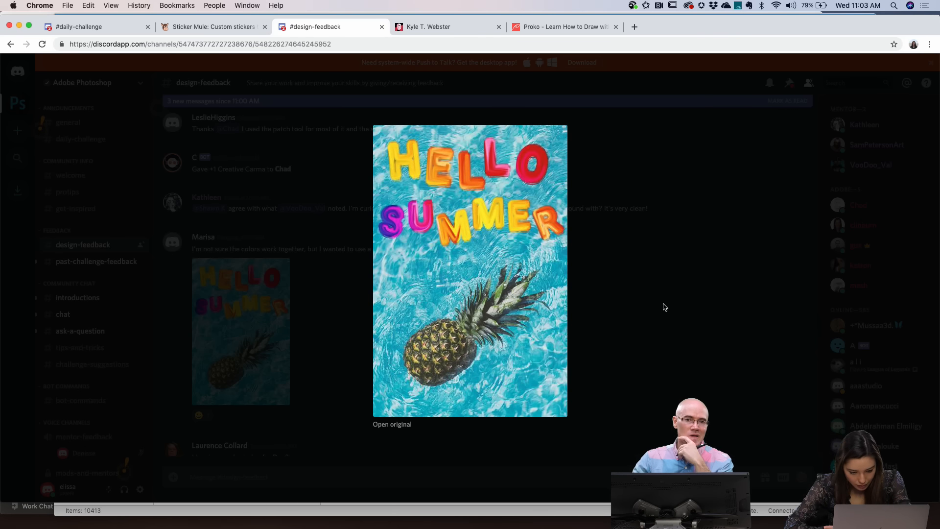
scroll(462, 315, up, 5)
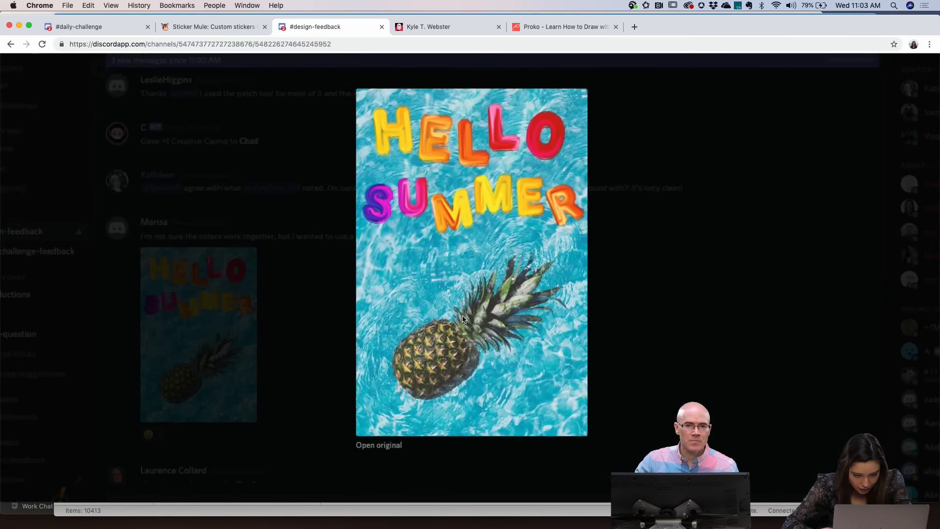
scroll(476, 270, up, 2)
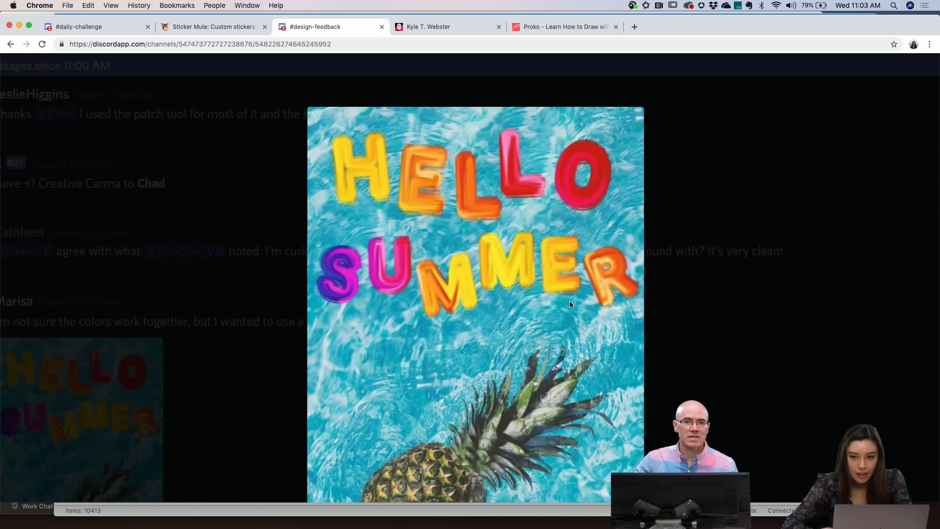
scroll(568, 302, down, 3)
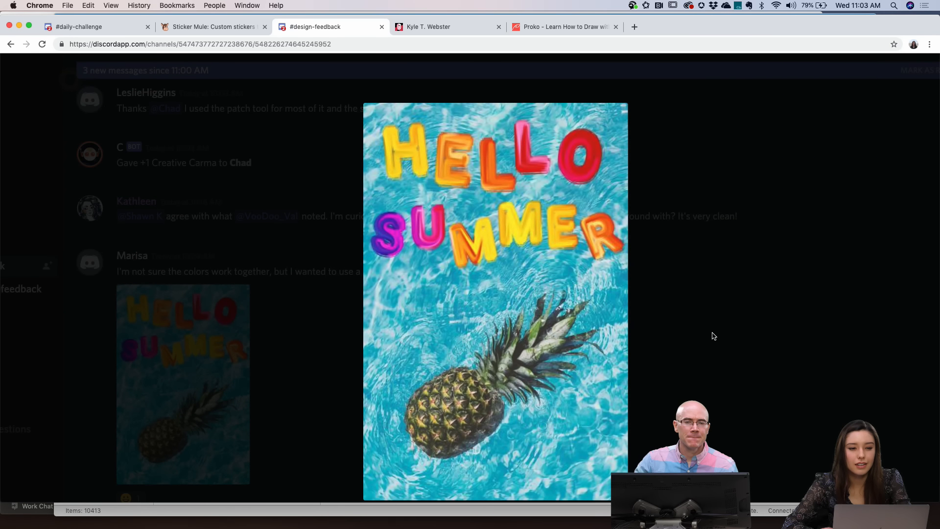
scroll(713, 336, down, 3)
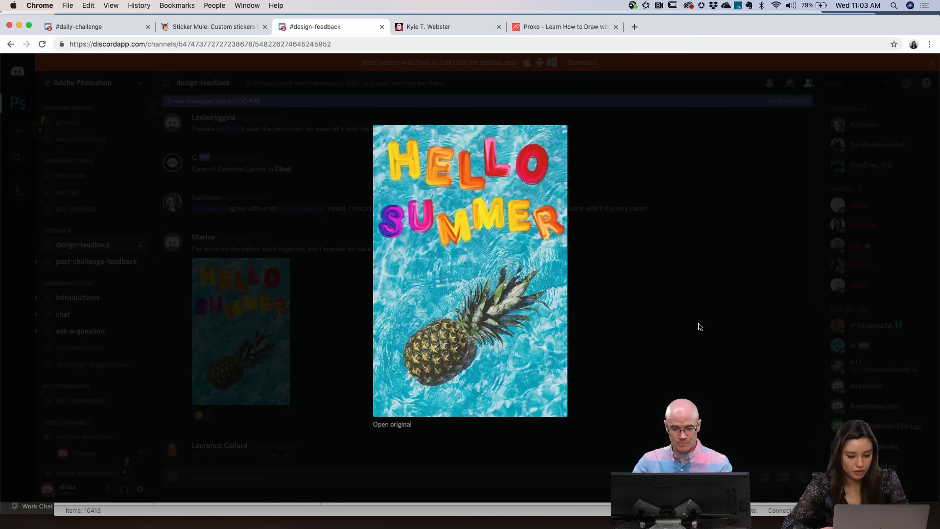
click(700, 326)
Enlarge the NINE DAYS Photoshop Camp sunset submission and examine its title and the trails in the sky up close
scroll(697, 325, down, 5)
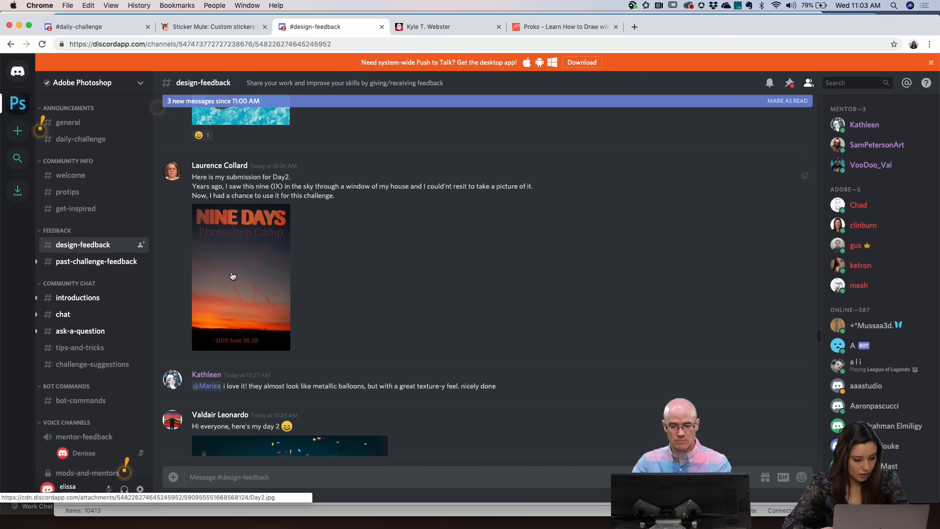
click(233, 276)
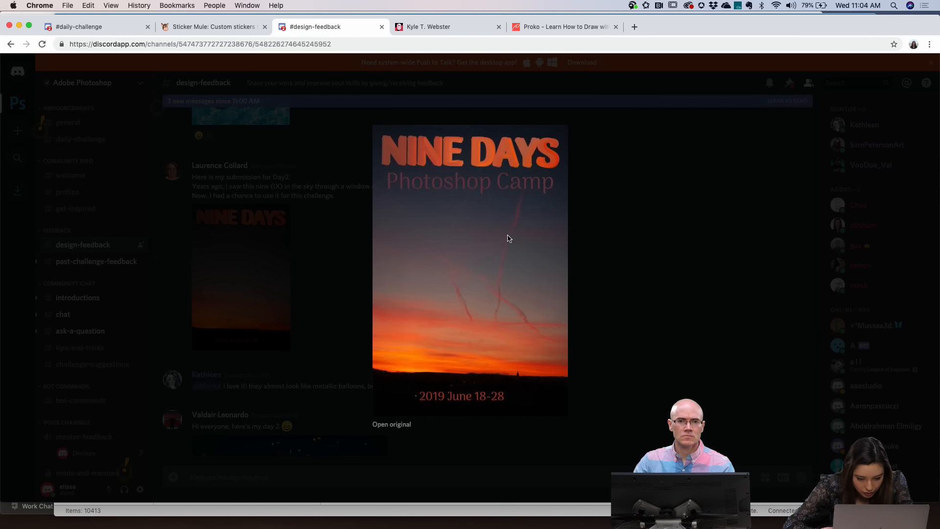
scroll(502, 303, up, 1)
scroll(517, 274, up, 5)
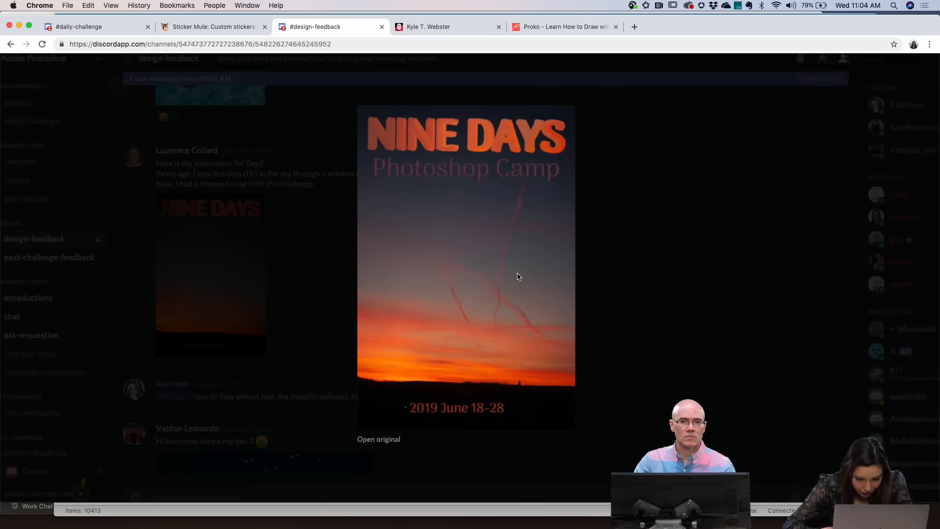
scroll(518, 271, down, 1)
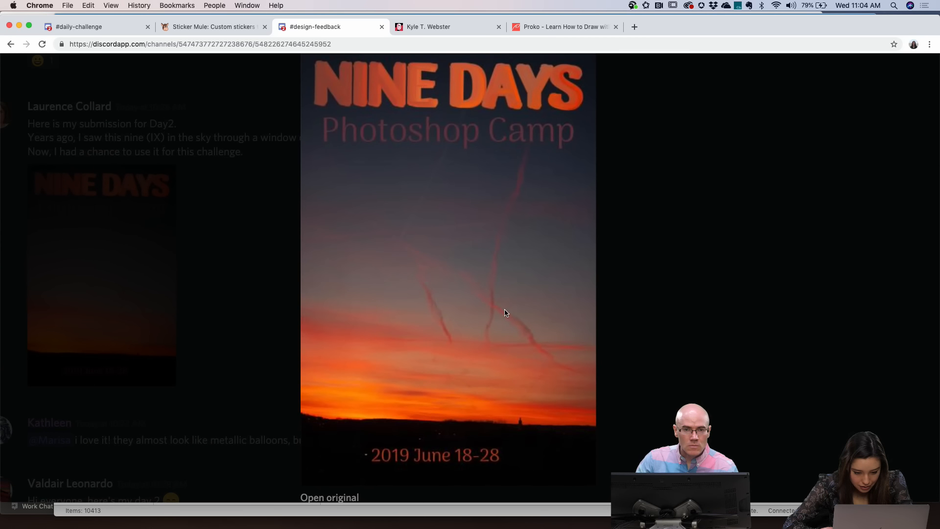
scroll(411, 274, up, 3)
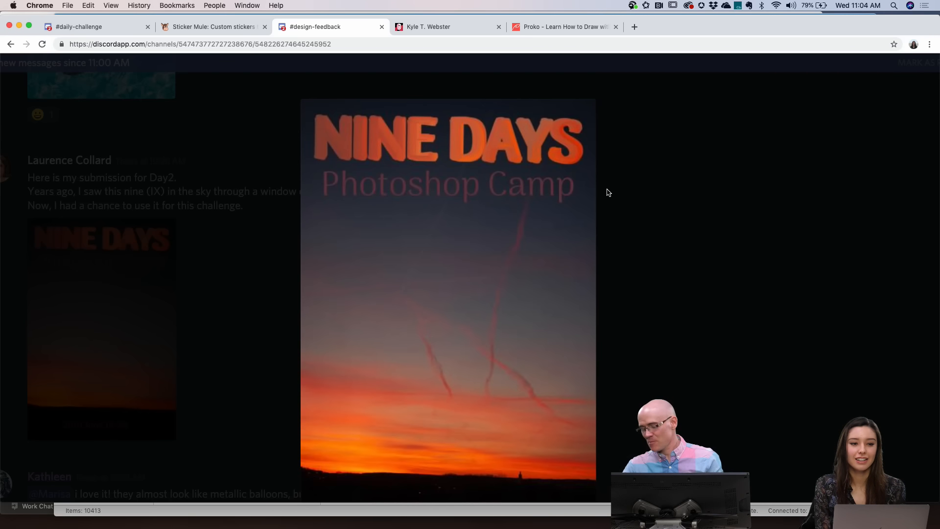
click(643, 196)
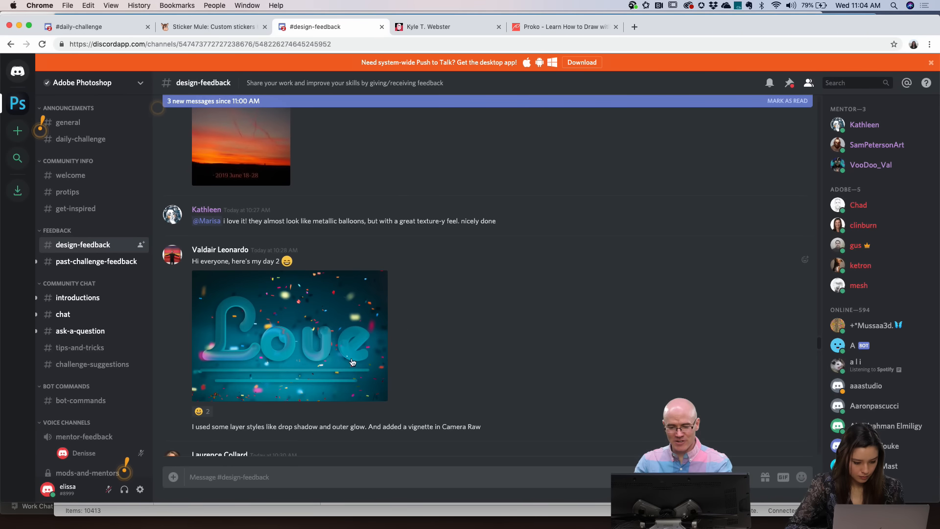
Enlarge the teal confetti Love lettering submission in design-feedback, examine its letters up close, and close the preview
scroll(282, 314, down, 2)
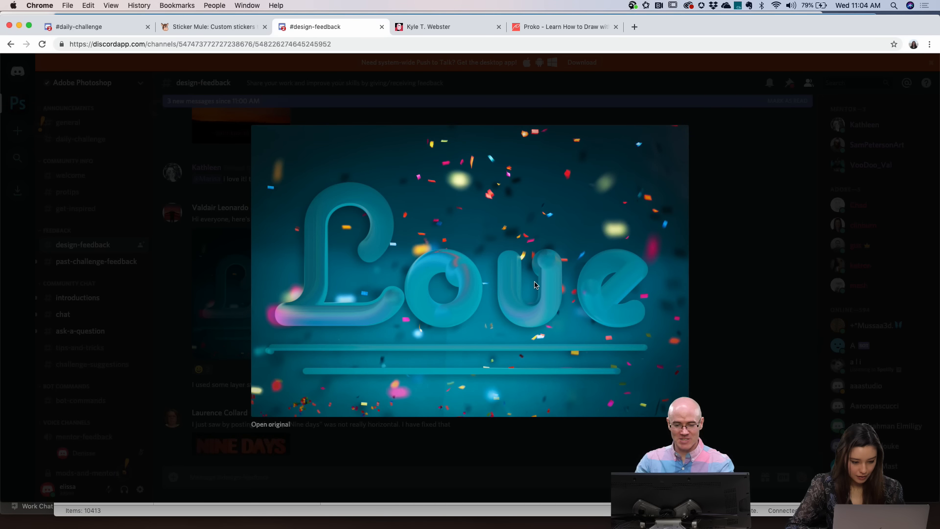
scroll(536, 285, up, 5)
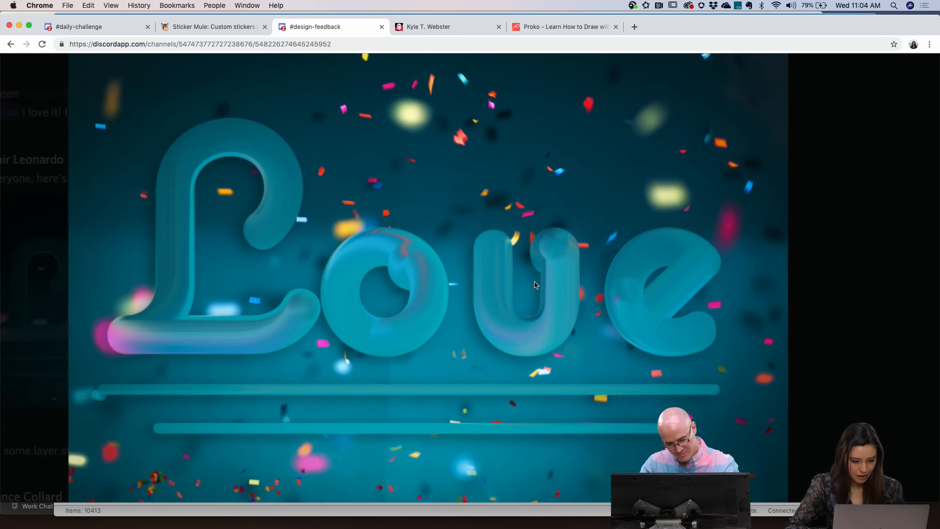
scroll(536, 285, up, 1)
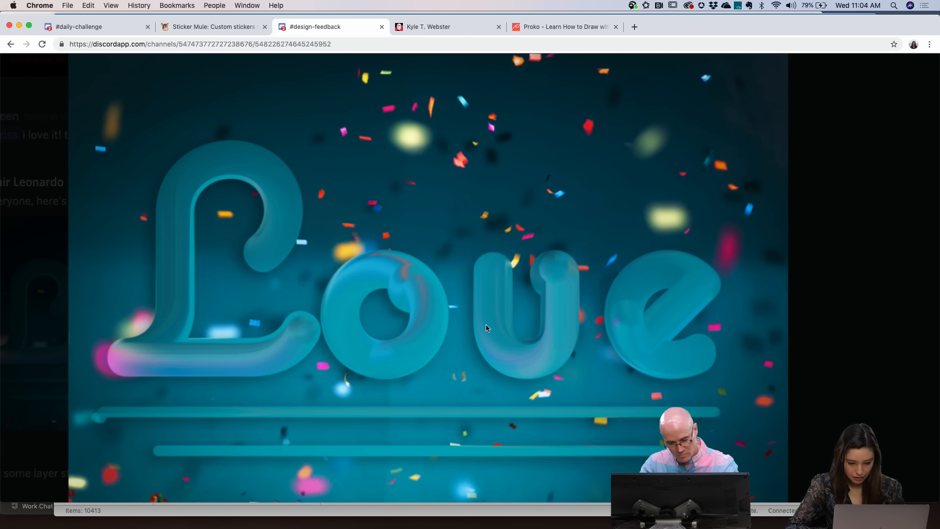
scroll(377, 298, down, 1)
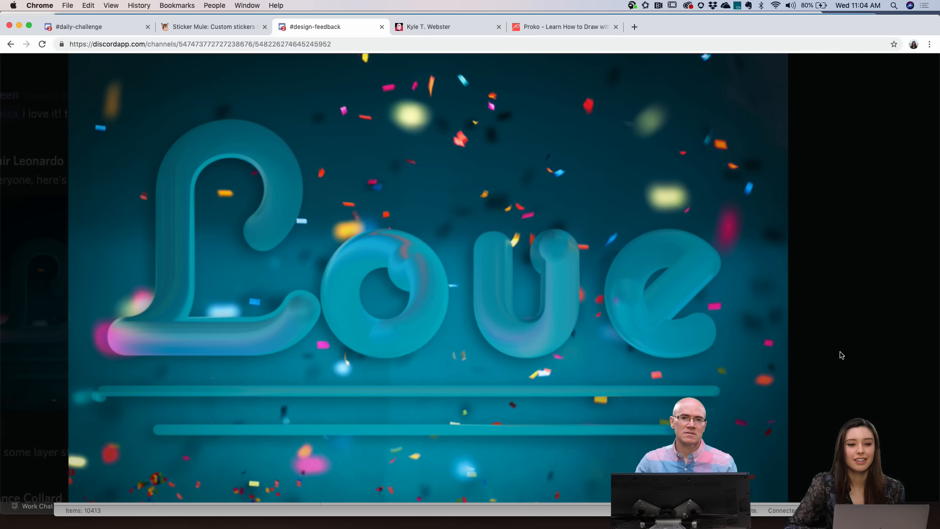
scroll(840, 354, left, 1)
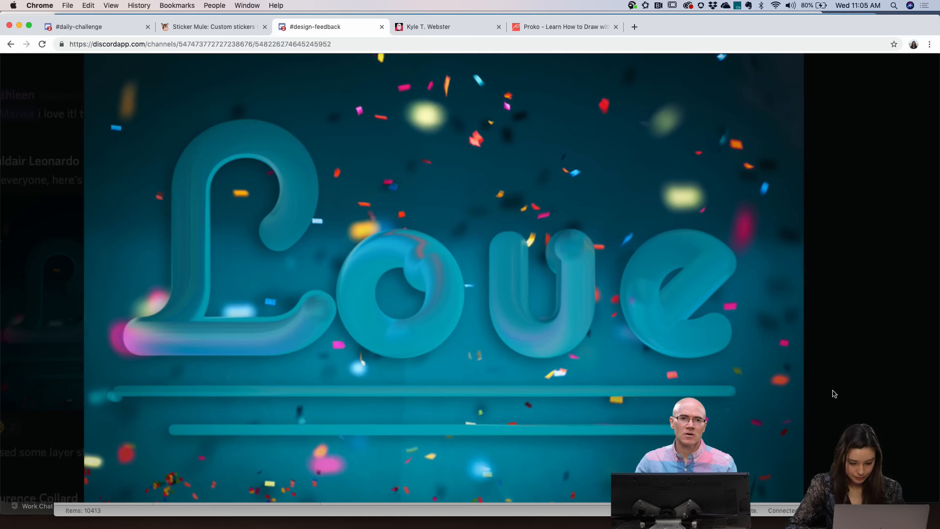
scroll(832, 400, down, 3)
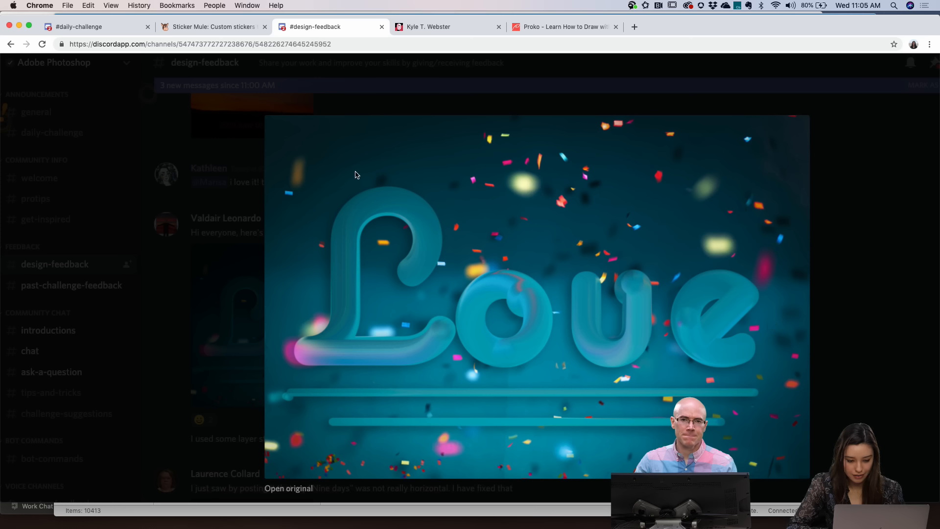
scroll(794, 329, right, 2)
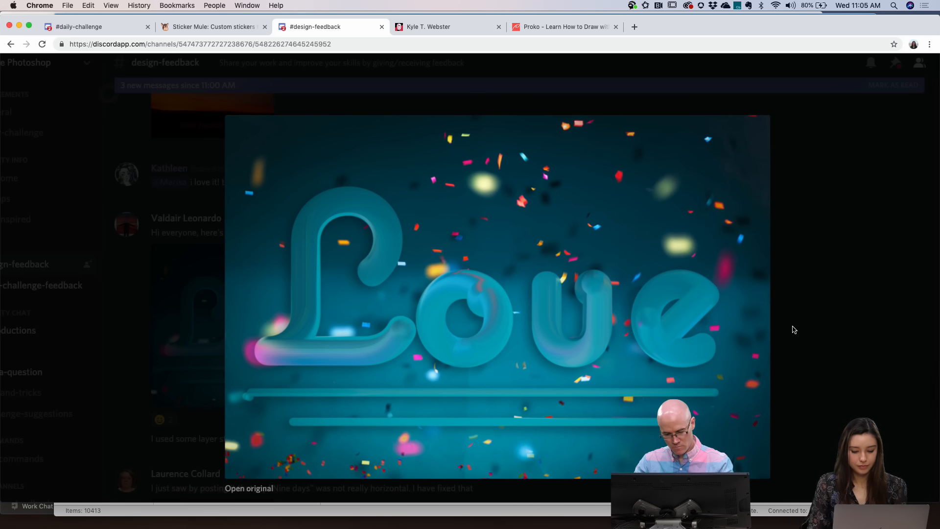
scroll(794, 329, down, 3)
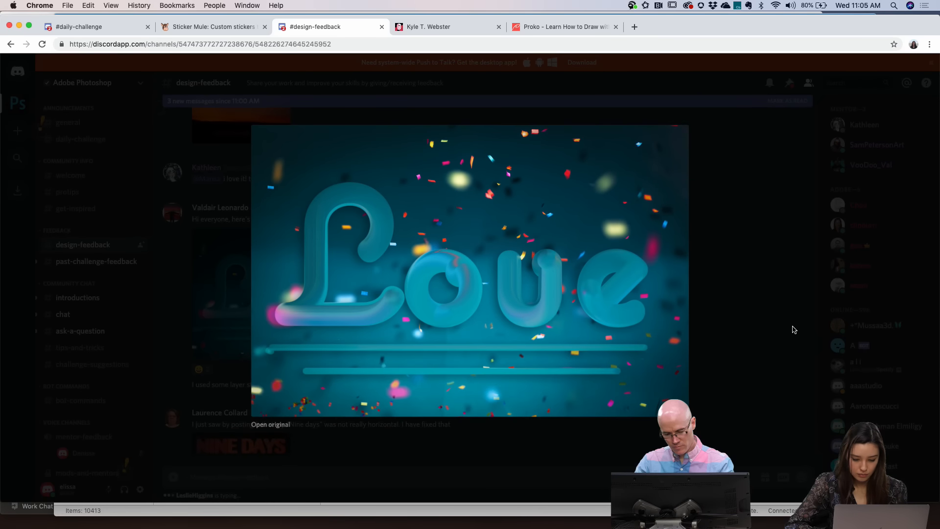
click(766, 304)
Find the PARTY TIME costume-group submission further down the channel, enlarge it, and examine its masked lettering up close
scroll(766, 304, down, 3)
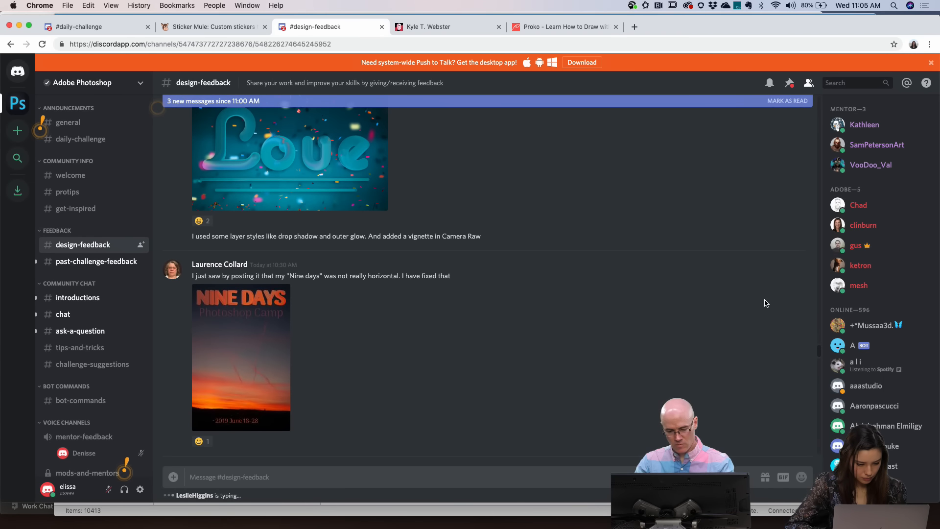
scroll(765, 302, down, 5)
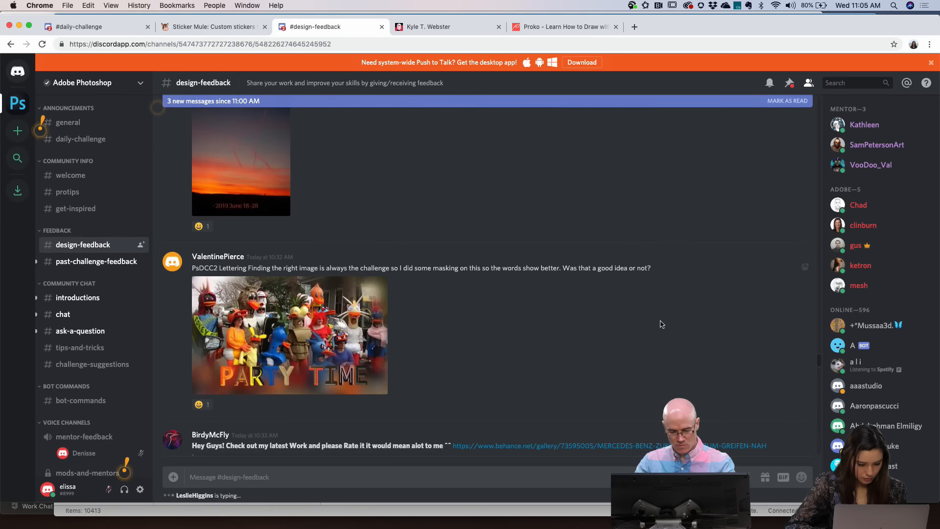
click(290, 335)
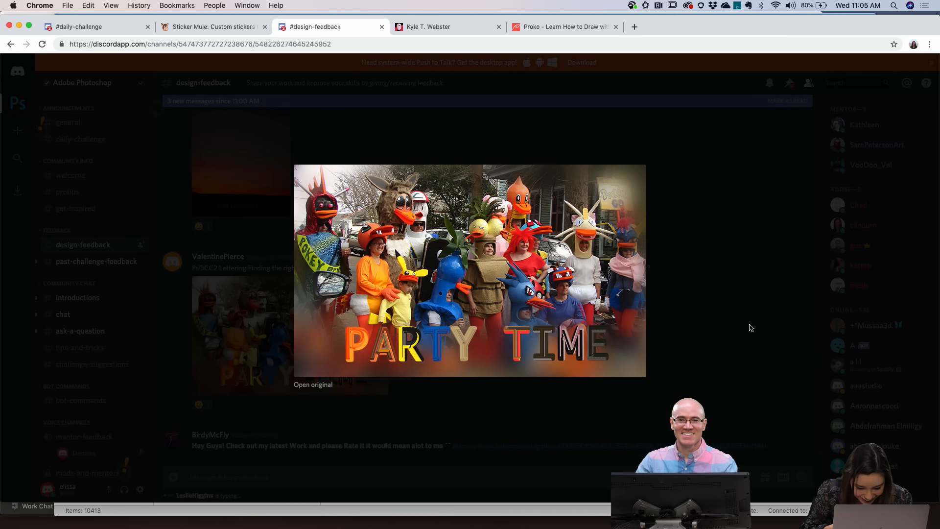
scroll(452, 272, up, 3)
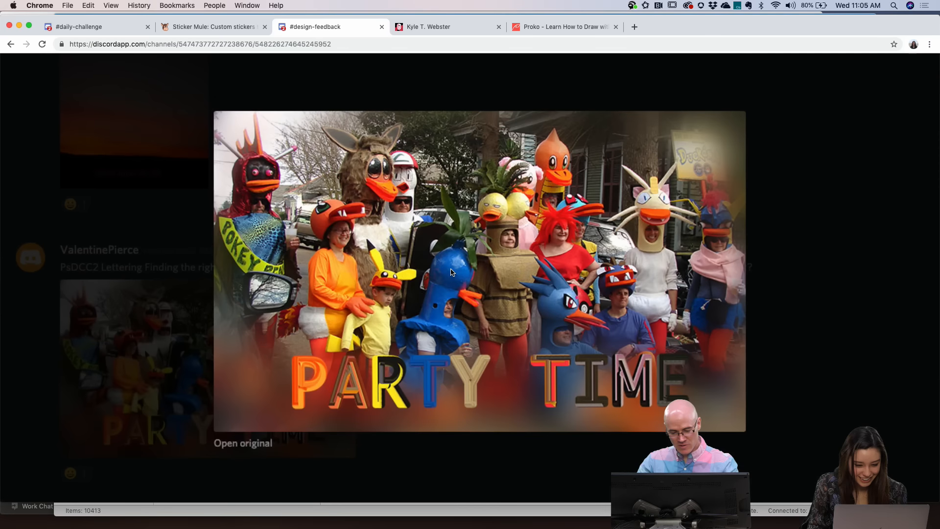
scroll(452, 272, right, 2)
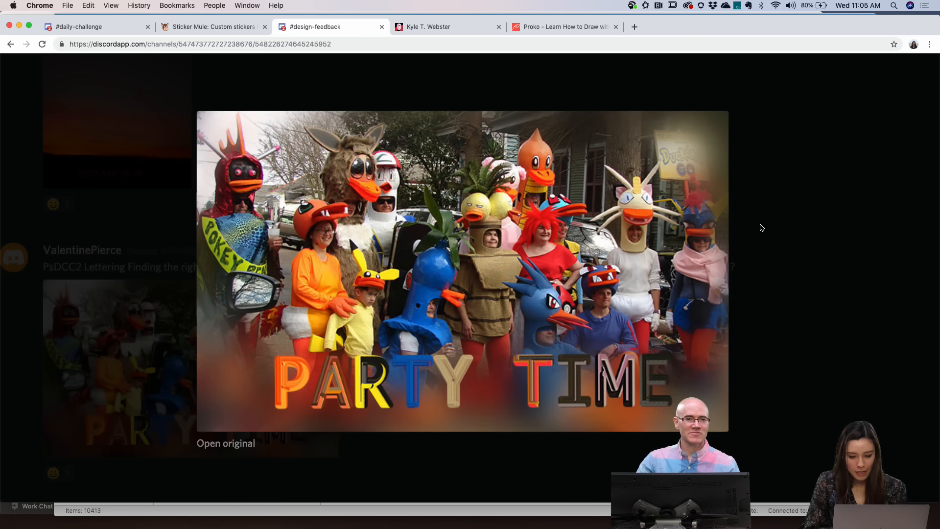
click(761, 227)
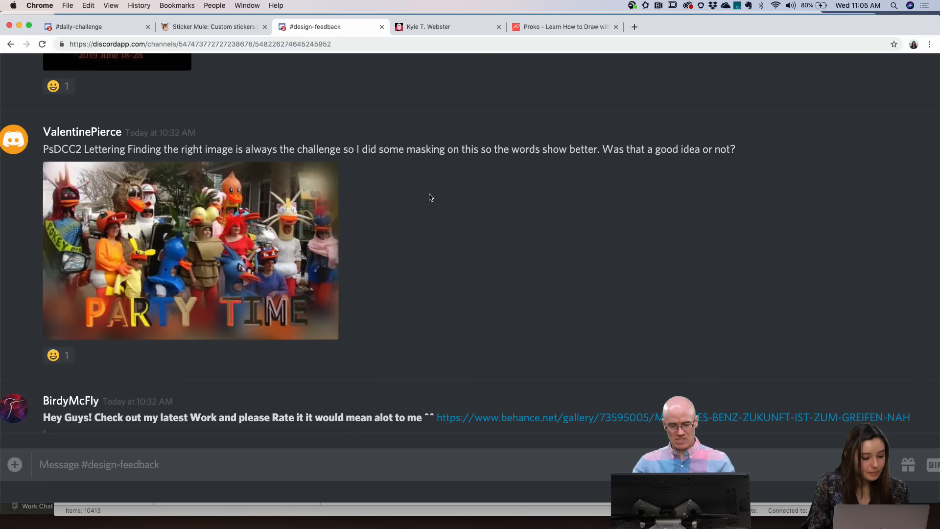
Continue past the Mercedes-Benz Behance post to the BLUE FOR YOU flower submission and view it enlarged
scroll(429, 197, down, 4)
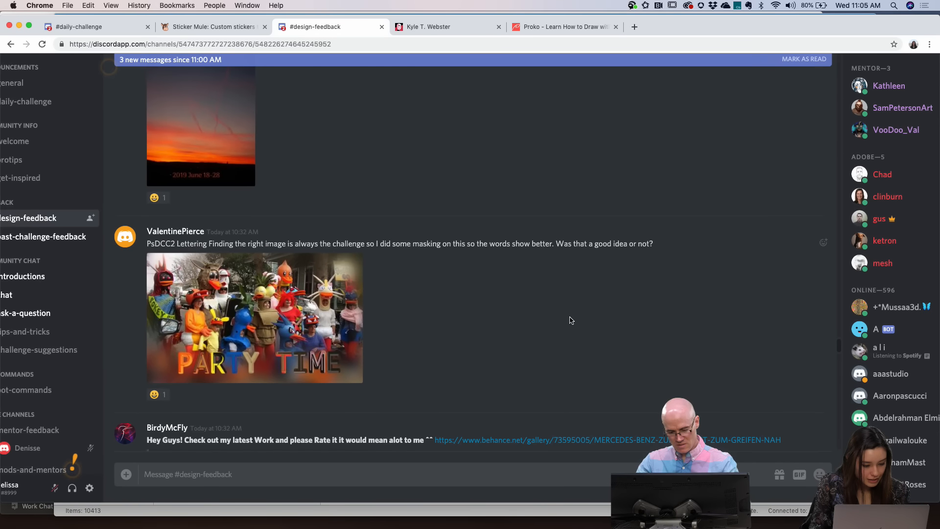
scroll(478, 352, down, 3)
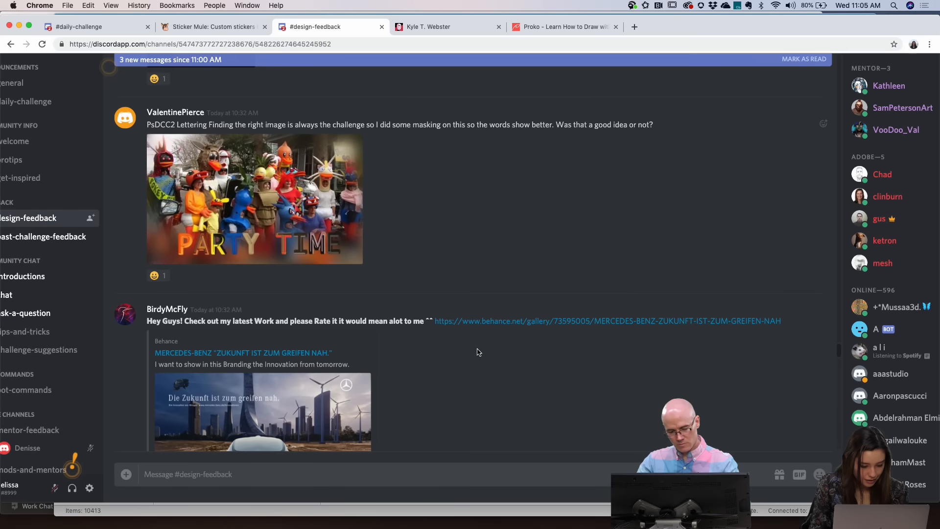
scroll(480, 204, down, 3)
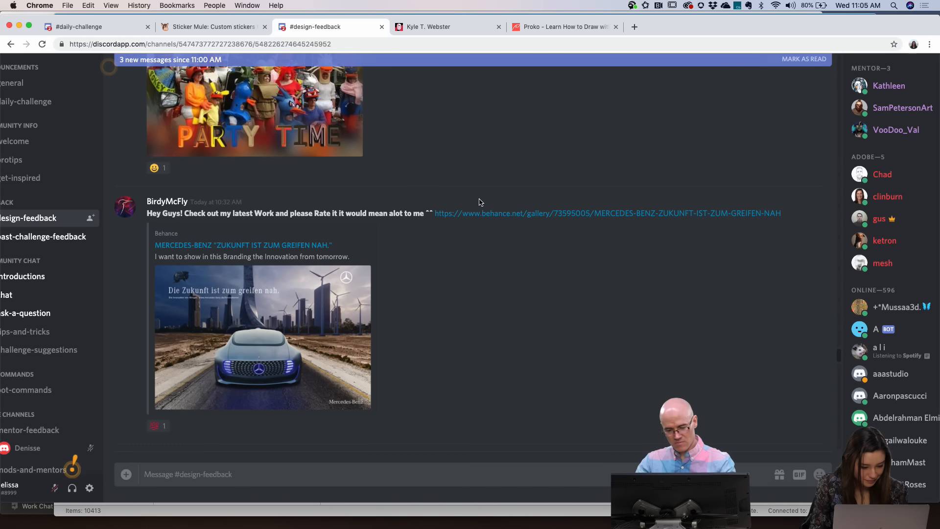
scroll(480, 274, down, 3)
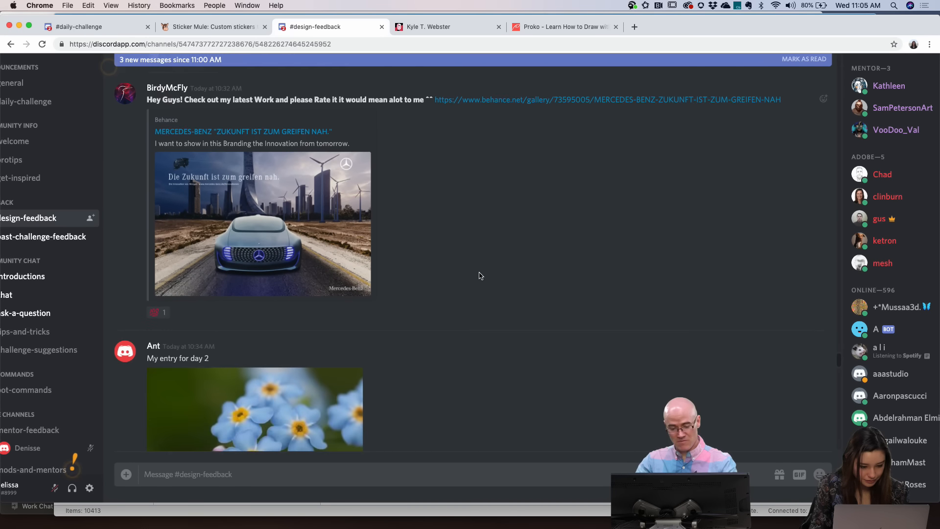
scroll(479, 274, down, 6)
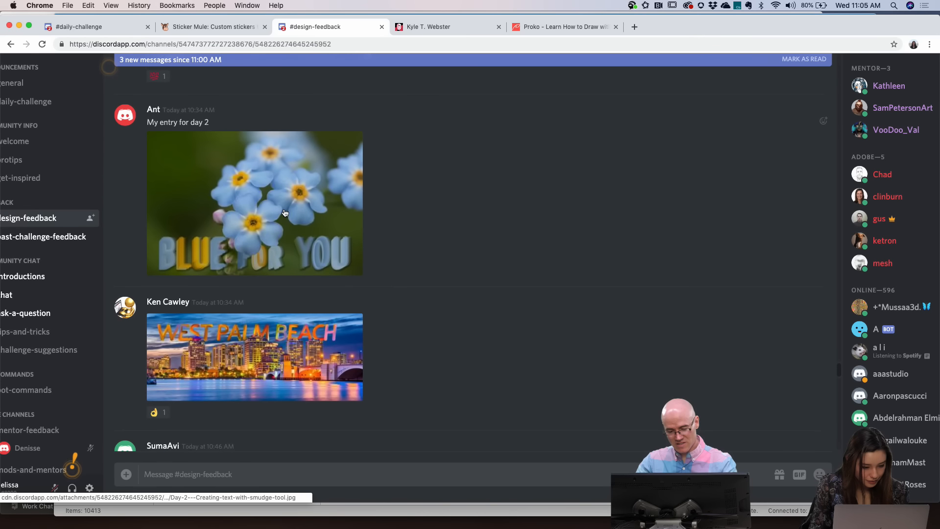
click(285, 213)
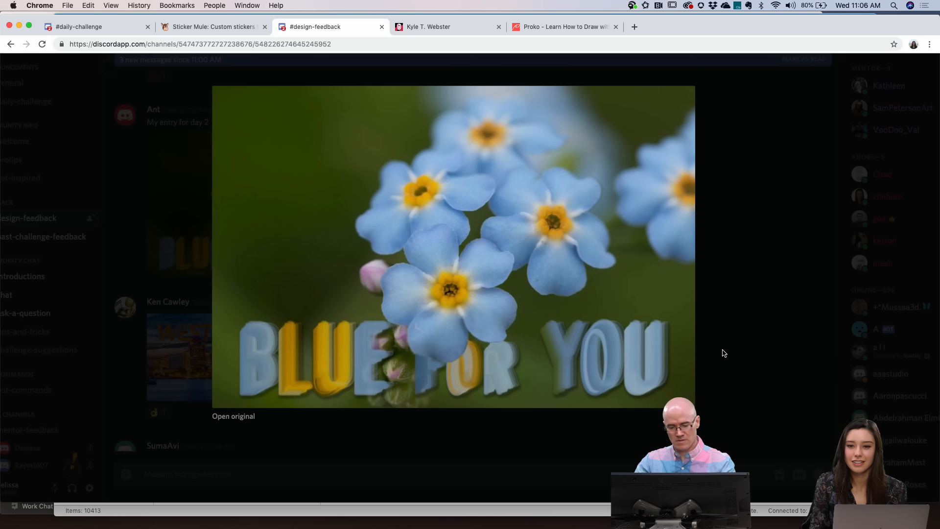
click(724, 353)
View the WEST PALM BEACH skyline submission enlarged and close the preview
scroll(723, 351, down, 4)
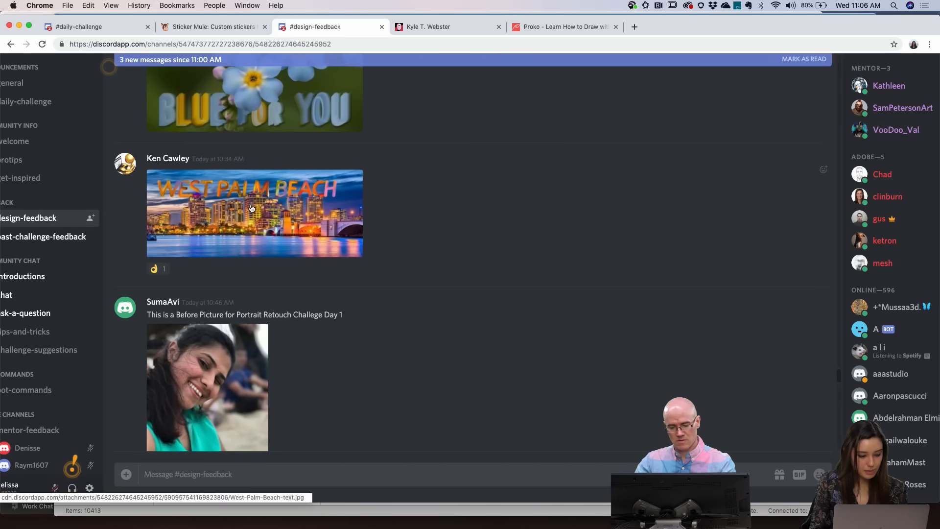
click(232, 205)
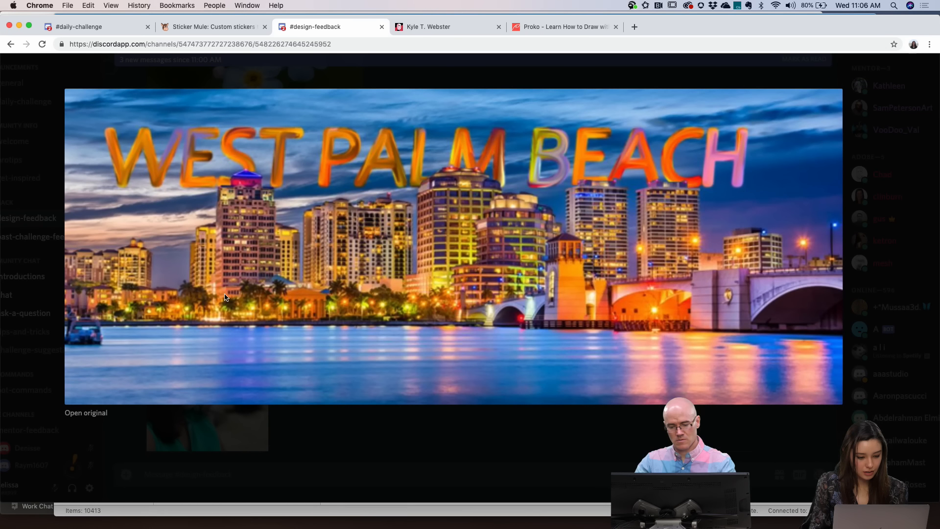
click(387, 460)
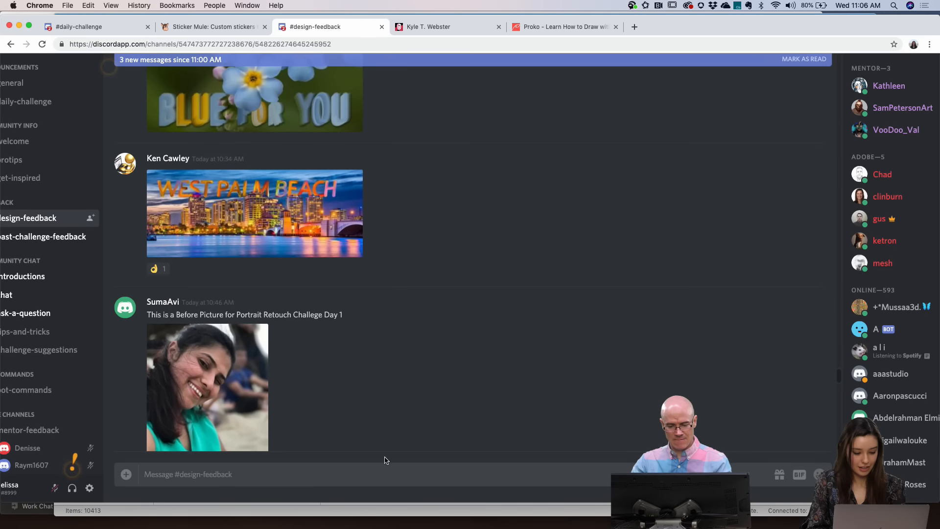
Find the multicolored triangle-pattern "Photoshop daily challenge Day 2" submission, enlarge it, and examine its smudged lettering up close
scroll(374, 408, down, 5)
scroll(374, 407, down, 8)
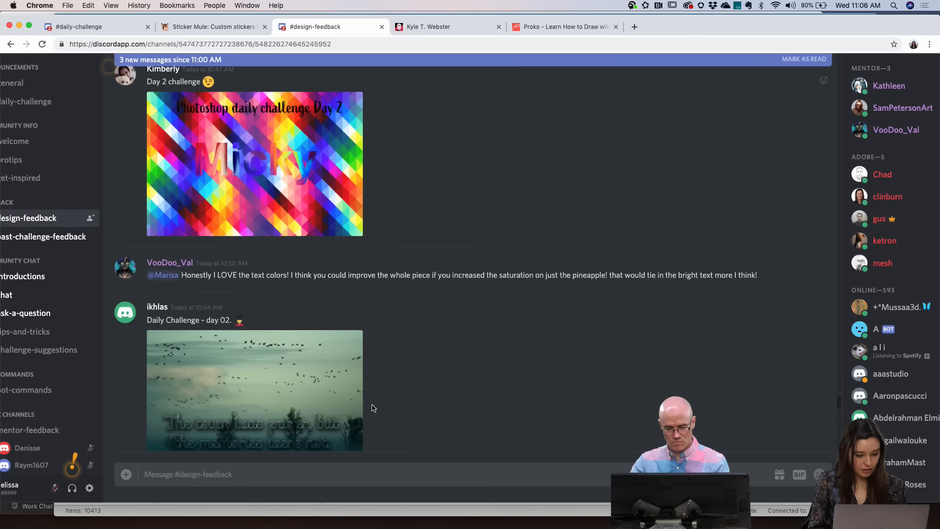
click(262, 144)
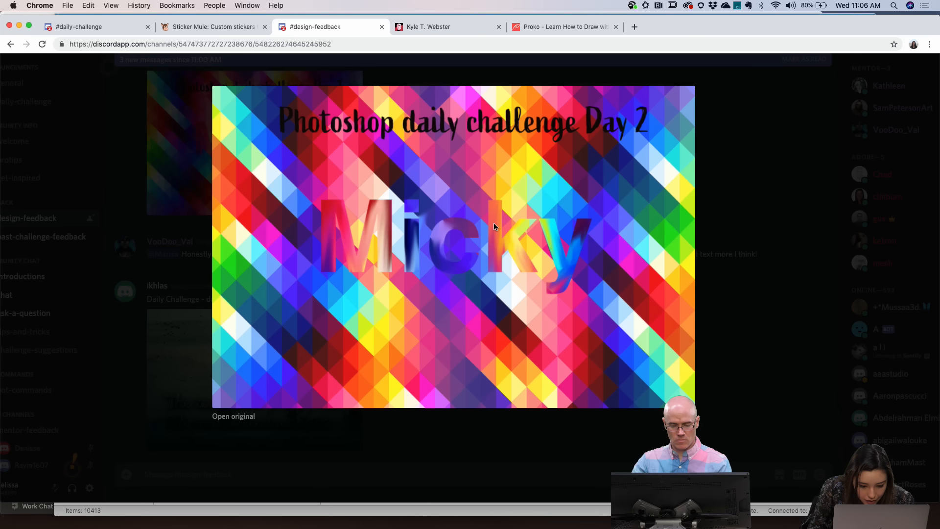
scroll(494, 222, up, 5)
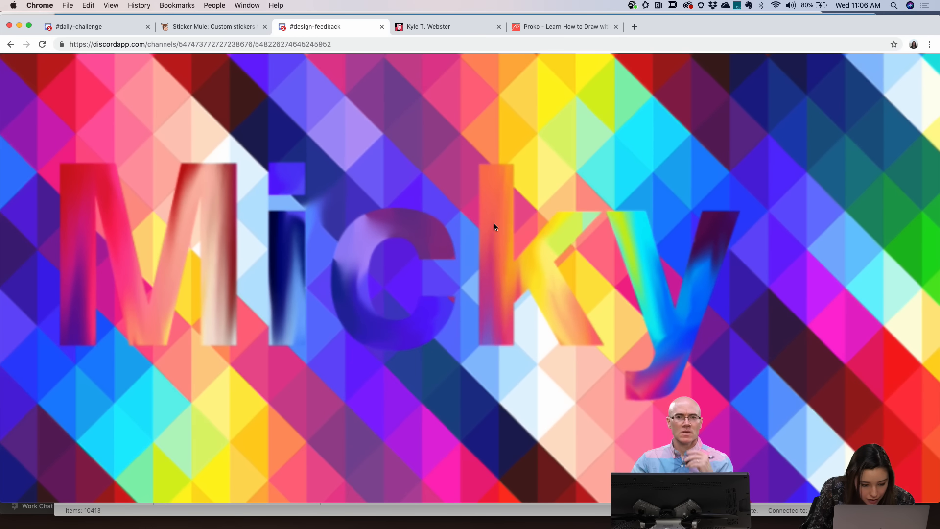
scroll(493, 226, down, 2)
scroll(534, 331, down, 5)
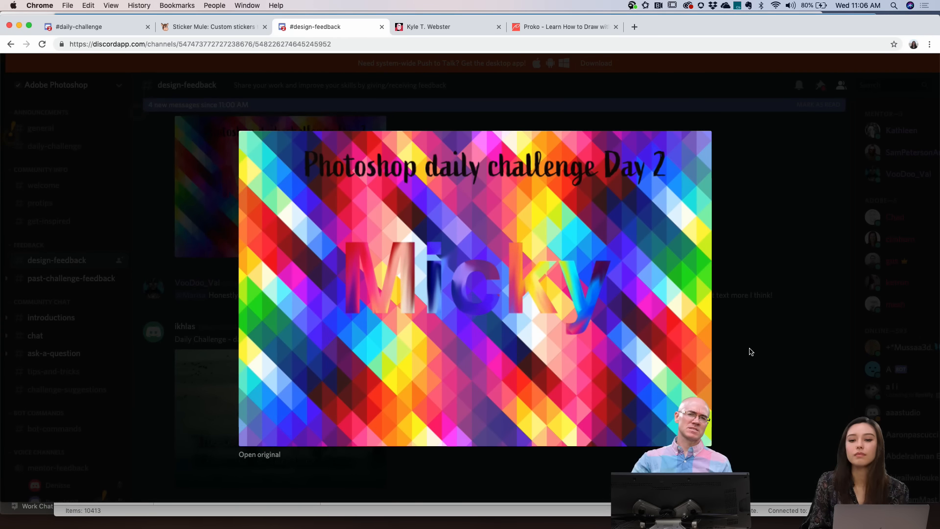
scroll(751, 351, up, 2)
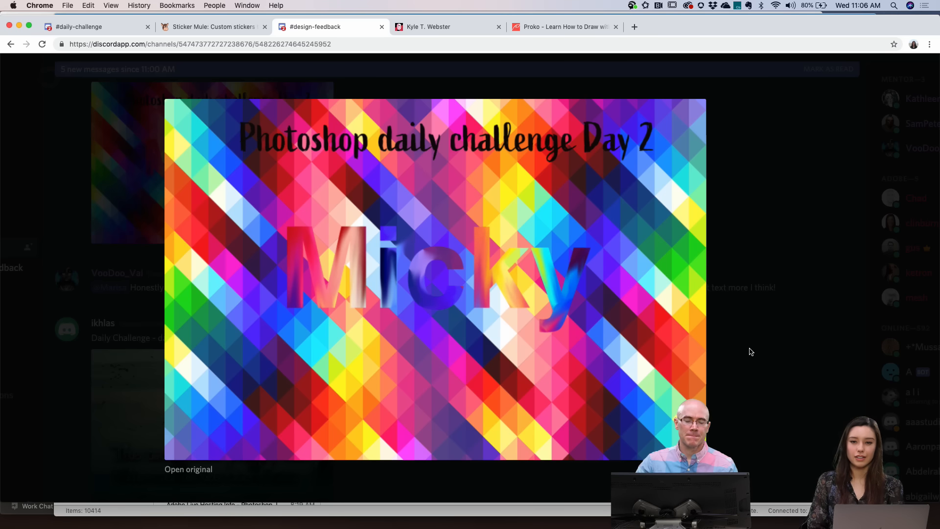
click(751, 351)
Enlarge the misty bird-landscape submission reading "The town was paper, but the memories were not." and examine its script lettering up close
scroll(602, 381, down, 3)
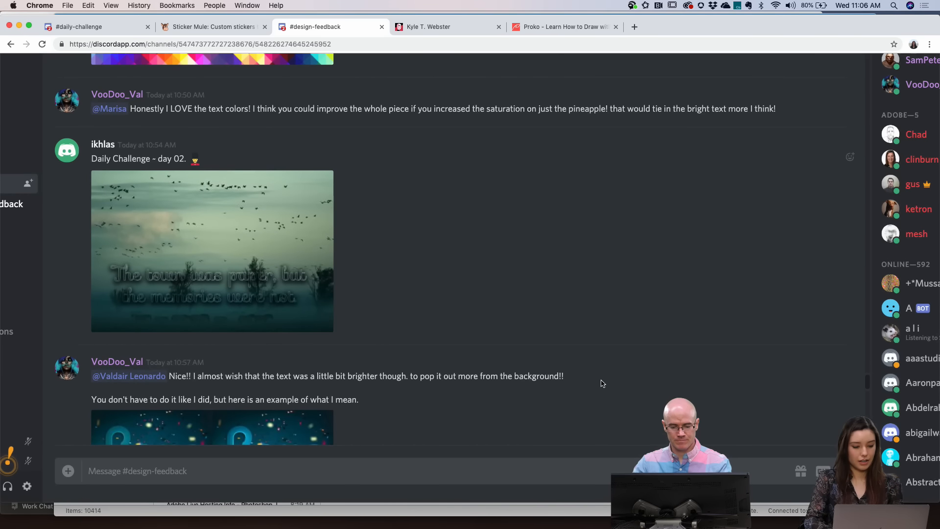
scroll(462, 295, down, 1)
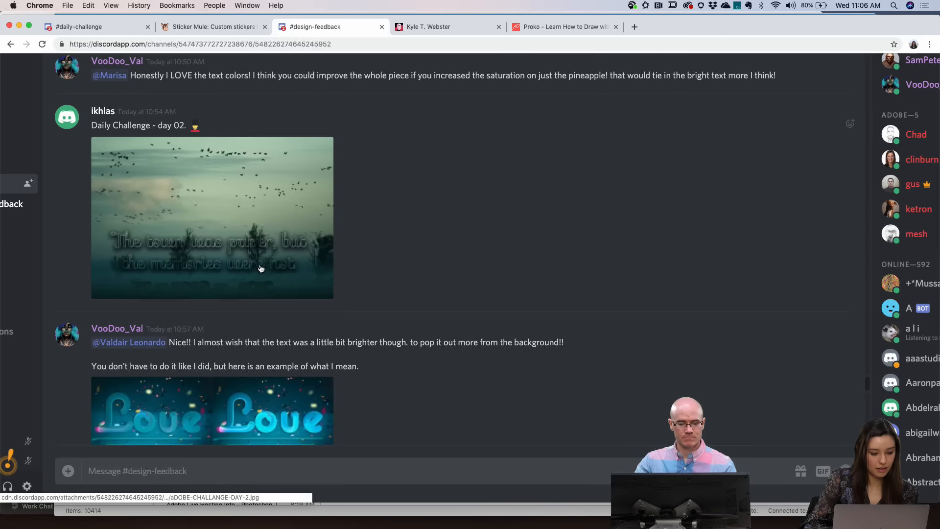
click(214, 236)
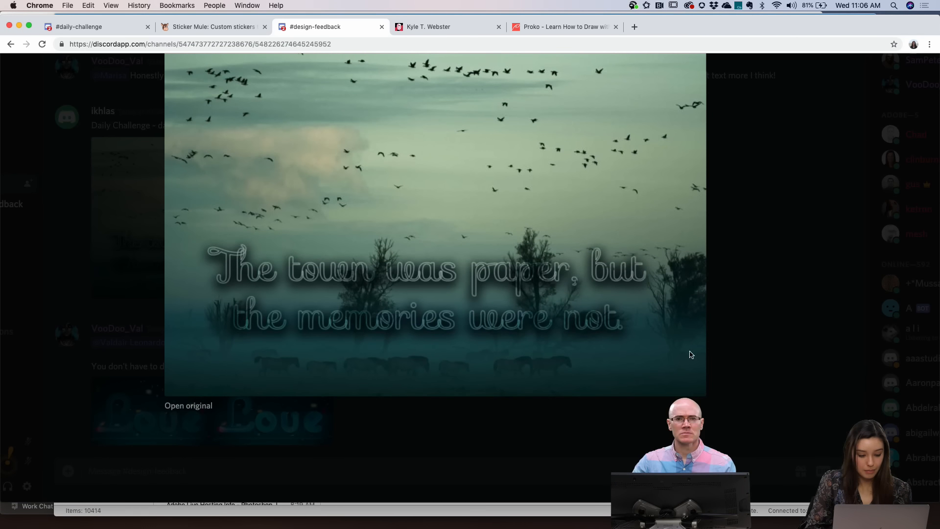
scroll(606, 376, up, 2)
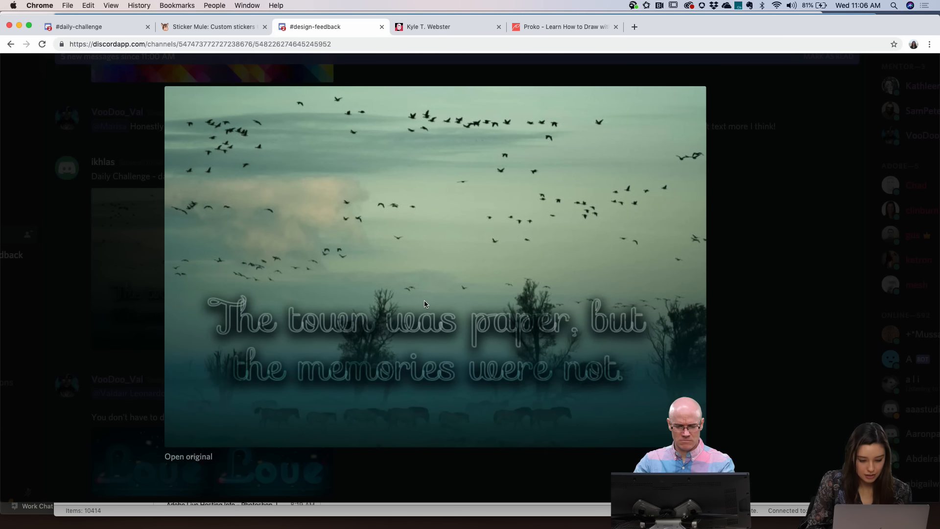
scroll(424, 301, up, 5)
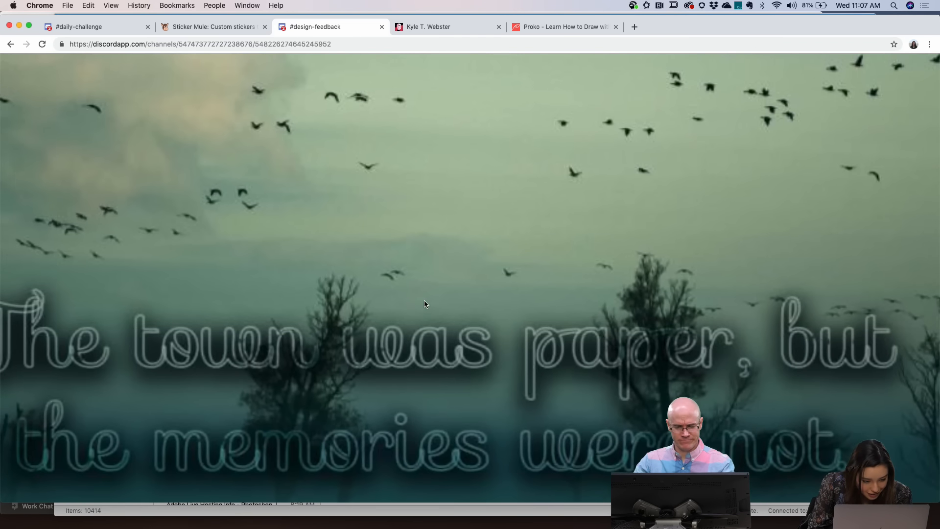
scroll(424, 301, down, 5)
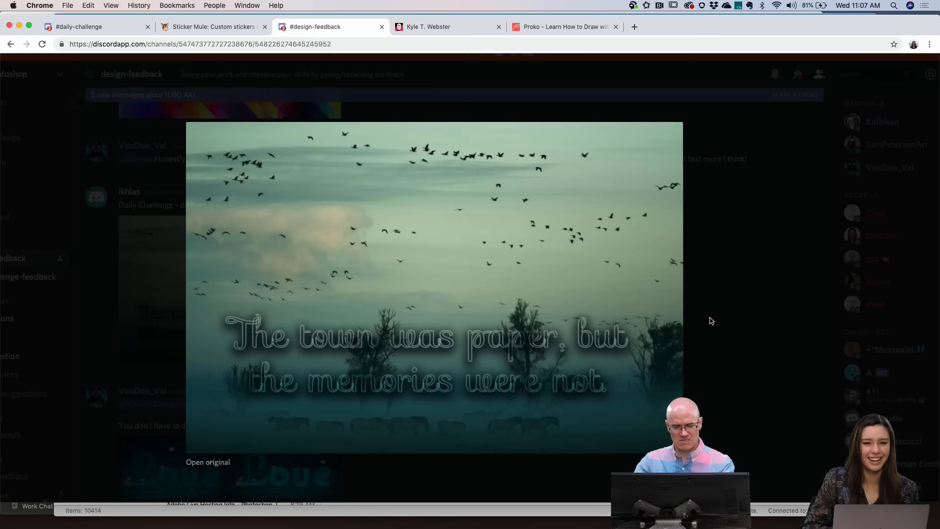
click(711, 320)
scroll(712, 321, down, 3)
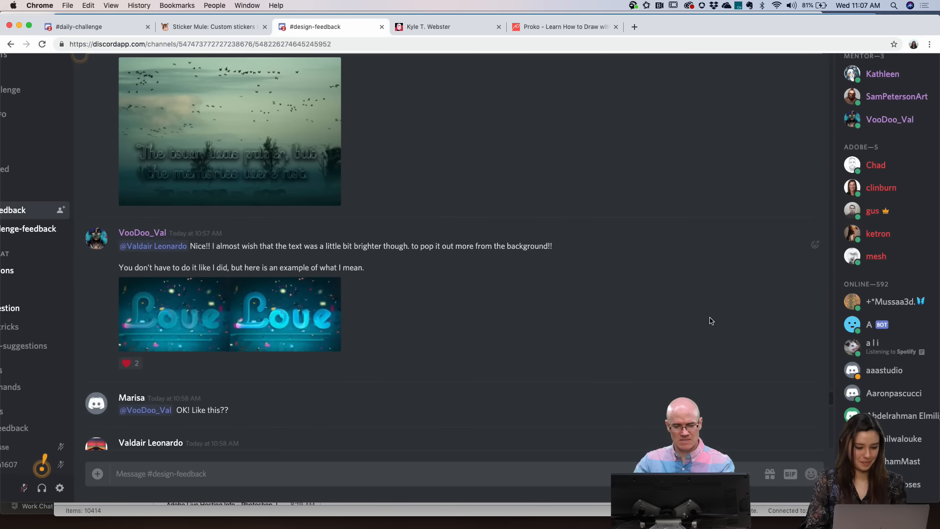
Continue down the channel to the SINGAPORE skyline submission, view it enlarged, and close the preview
scroll(711, 321, down, 10)
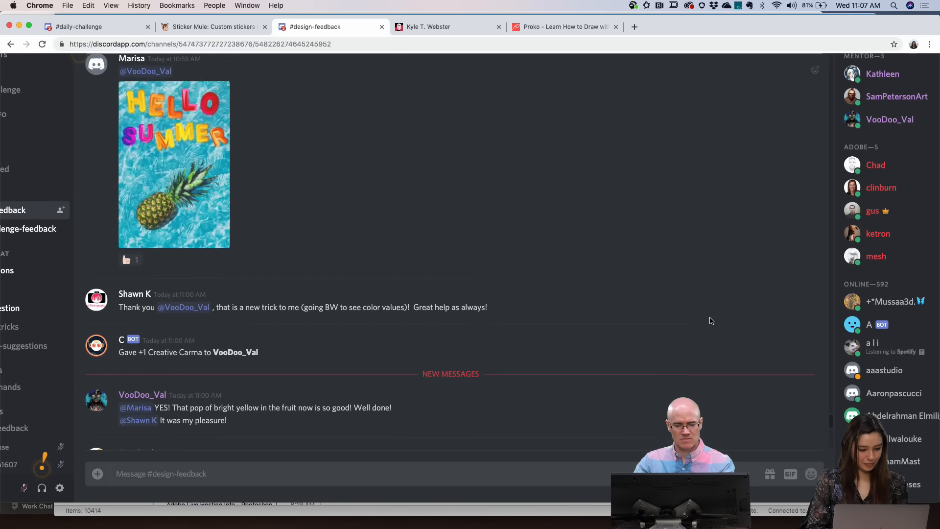
scroll(711, 321, down, 10)
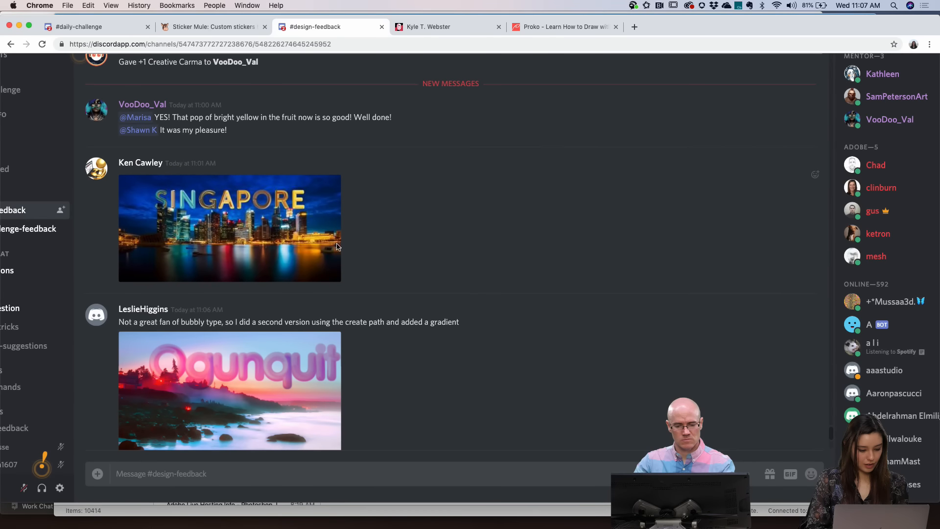
scroll(362, 269, down, 5)
scroll(390, 290, up, 3)
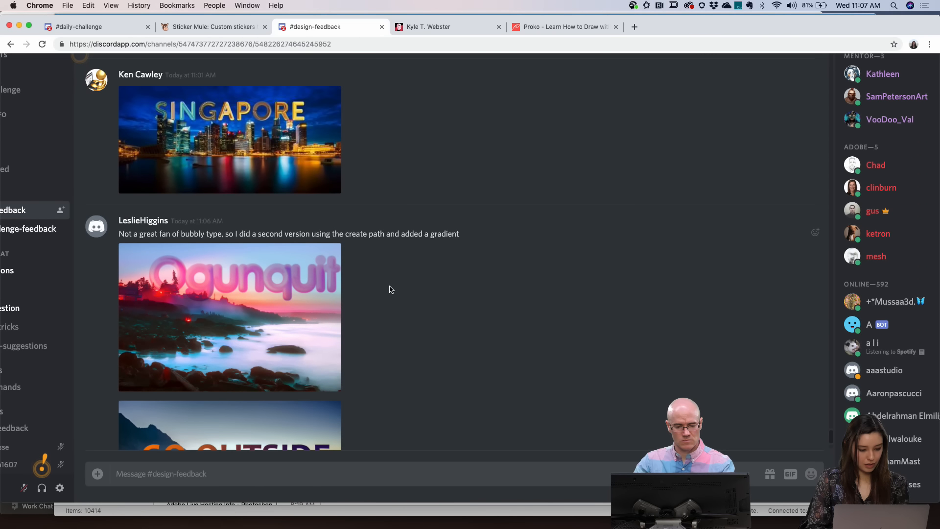
click(230, 140)
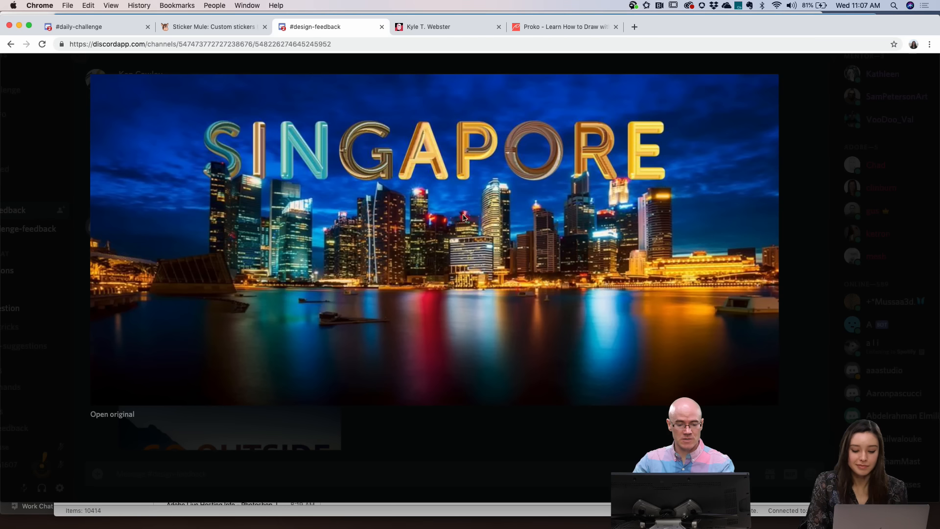
click(813, 139)
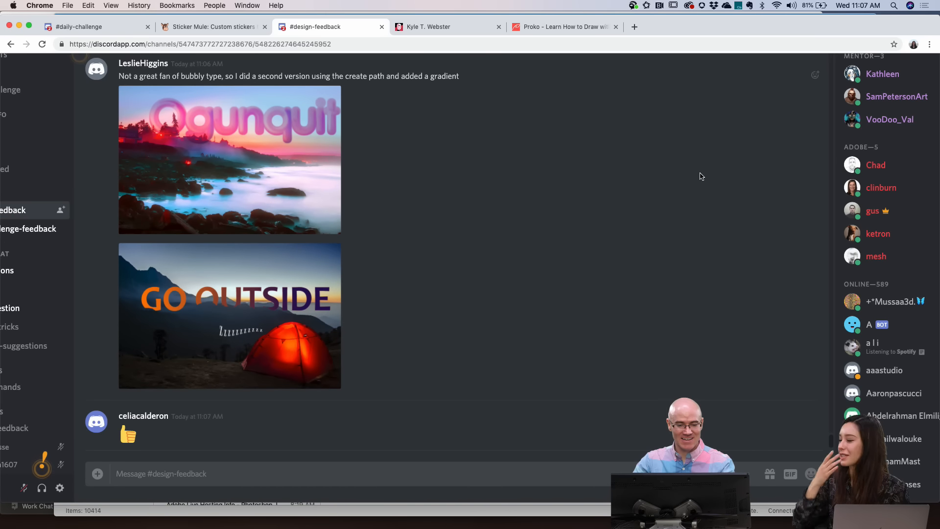
View the Ogunquit coastline and GO OUTSIDE tent submissions enlarged one after the other, closing each preview
scroll(700, 176, up, 1)
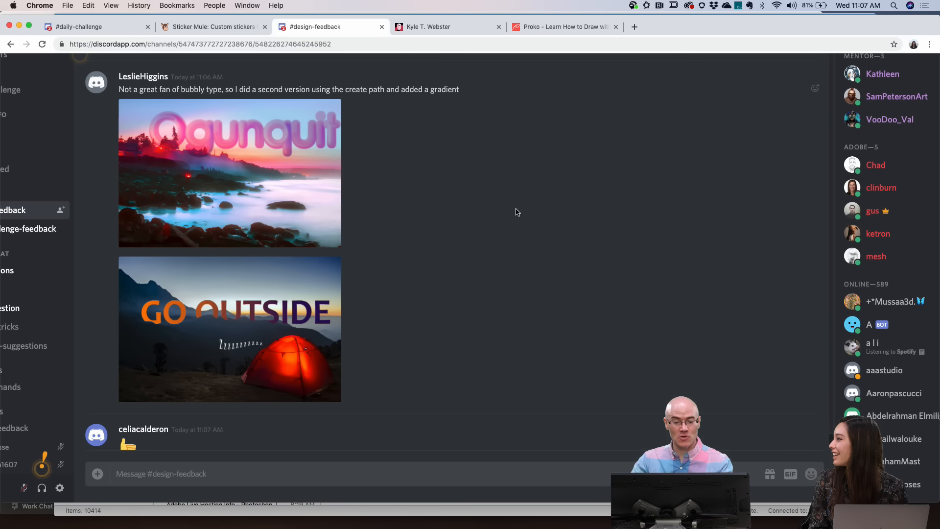
scroll(517, 212, up, 1)
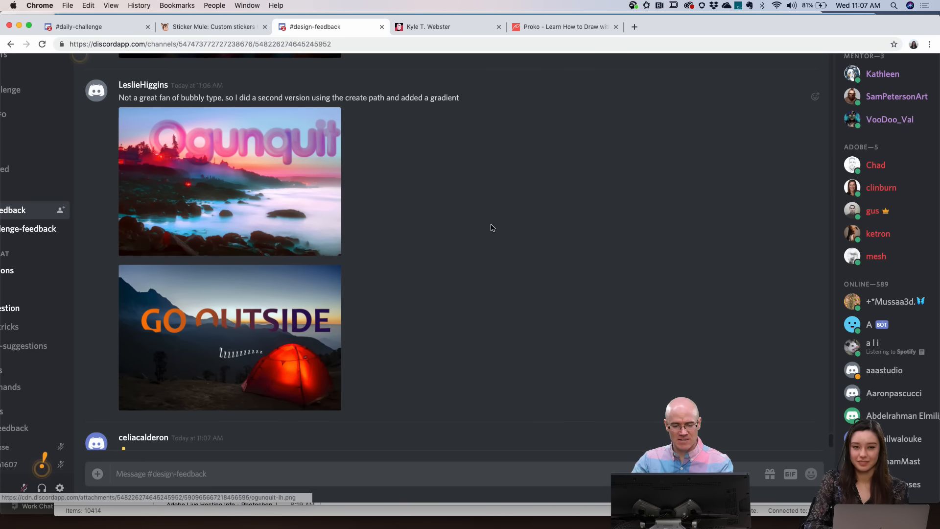
click(244, 203)
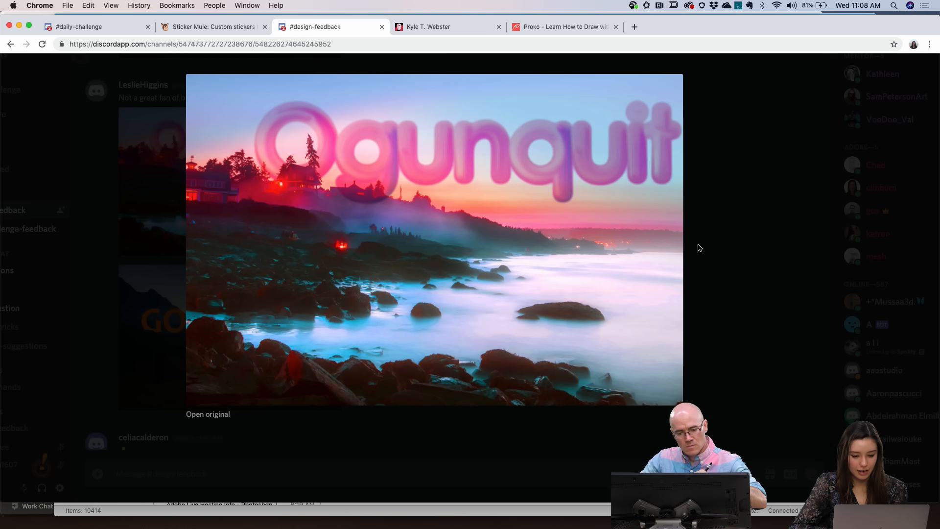
click(714, 227)
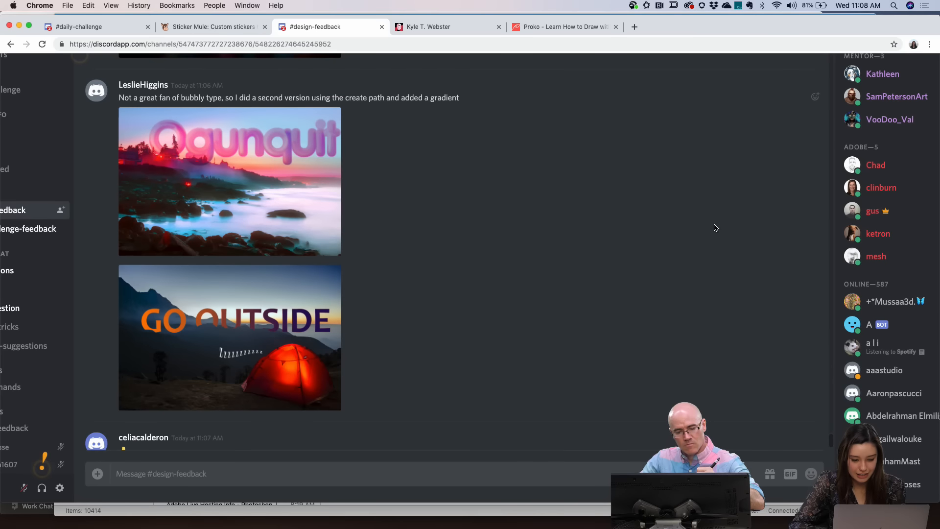
click(267, 279)
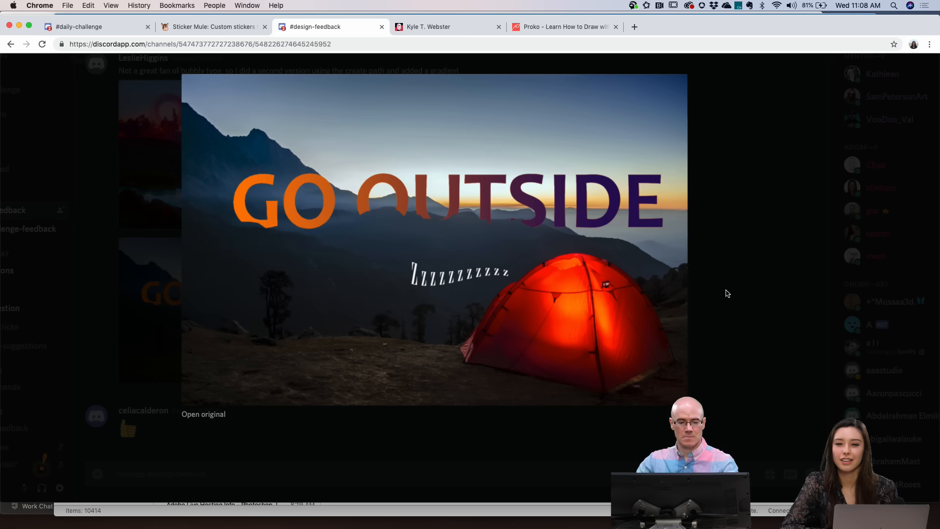
click(727, 293)
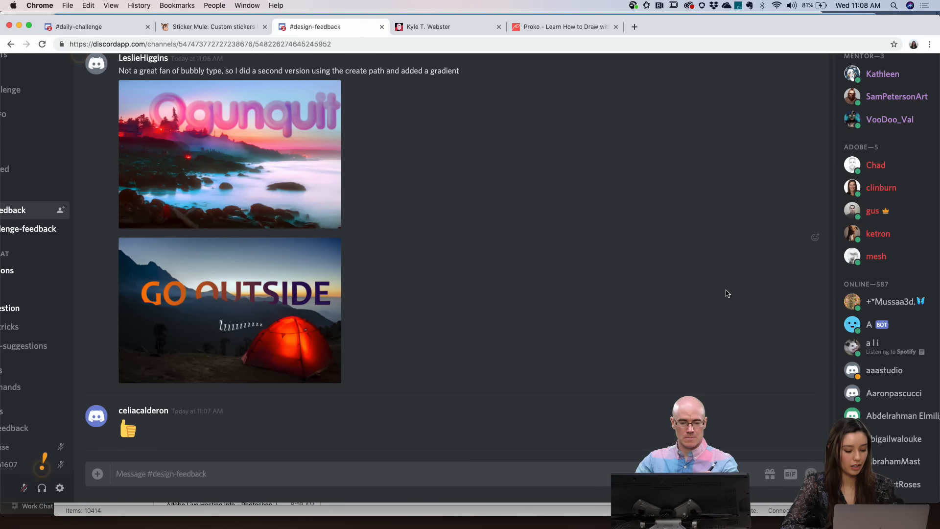
Look back over the earlier submissions in the channel, past the BLUE FOR YOU and Mercedes-Benz posts
scroll(727, 293, up, 10)
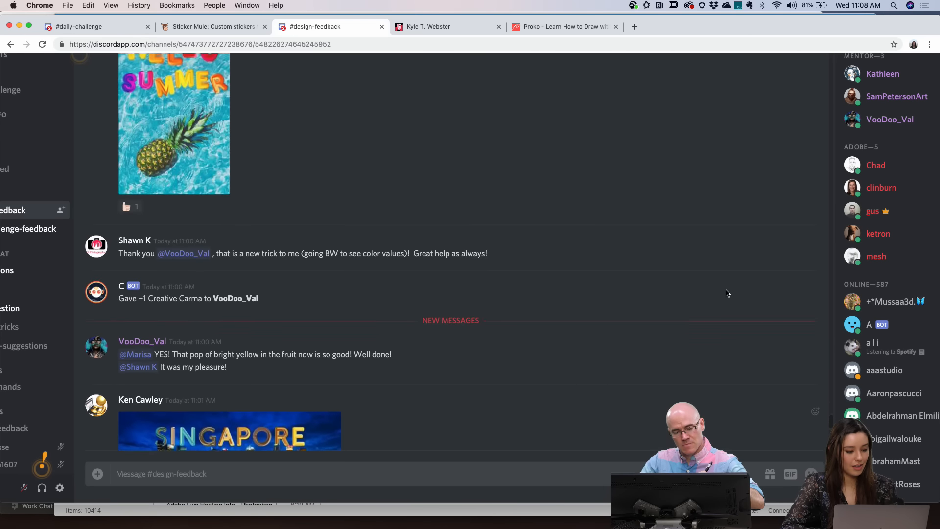
scroll(727, 293, up, 15)
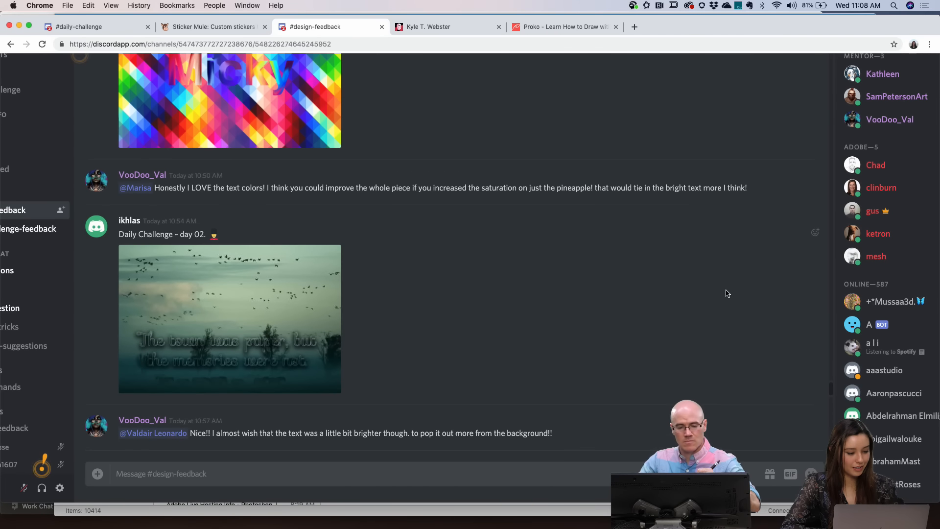
scroll(727, 294, up, 15)
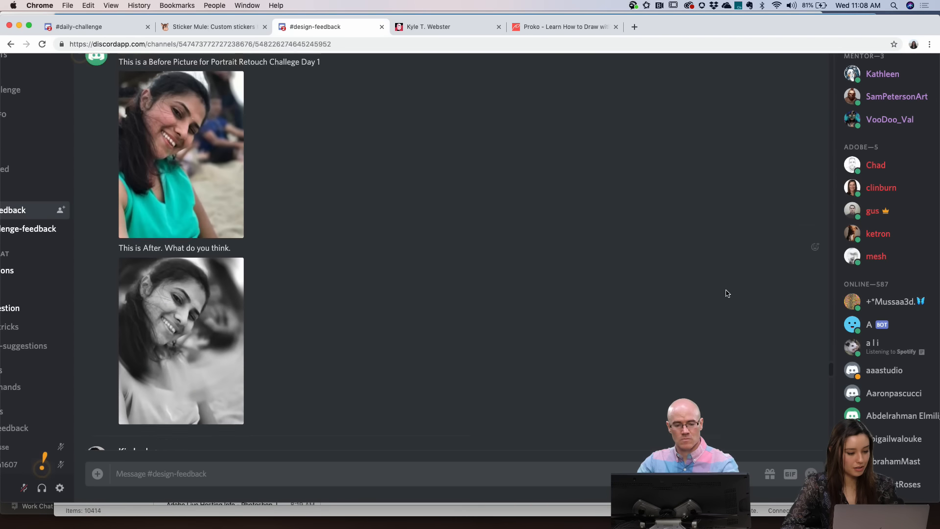
scroll(728, 293, up, 15)
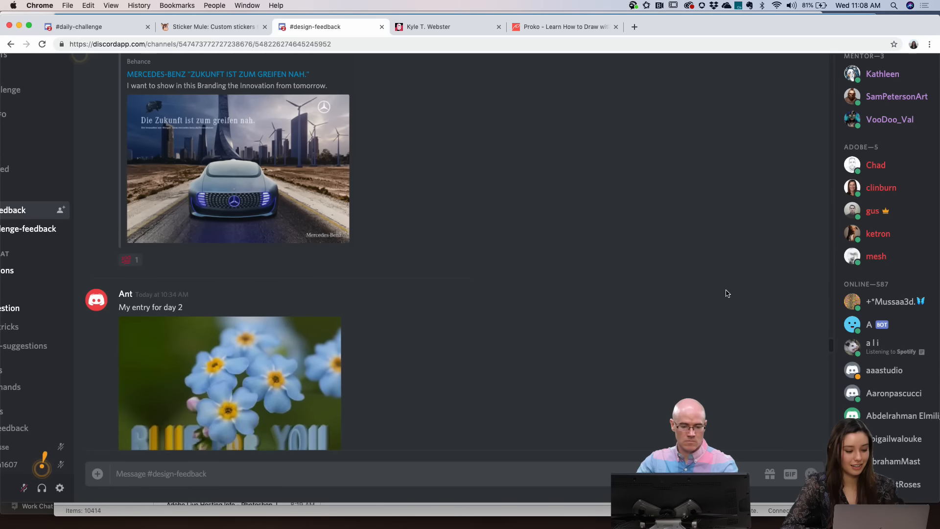
scroll(727, 294, up, 15)
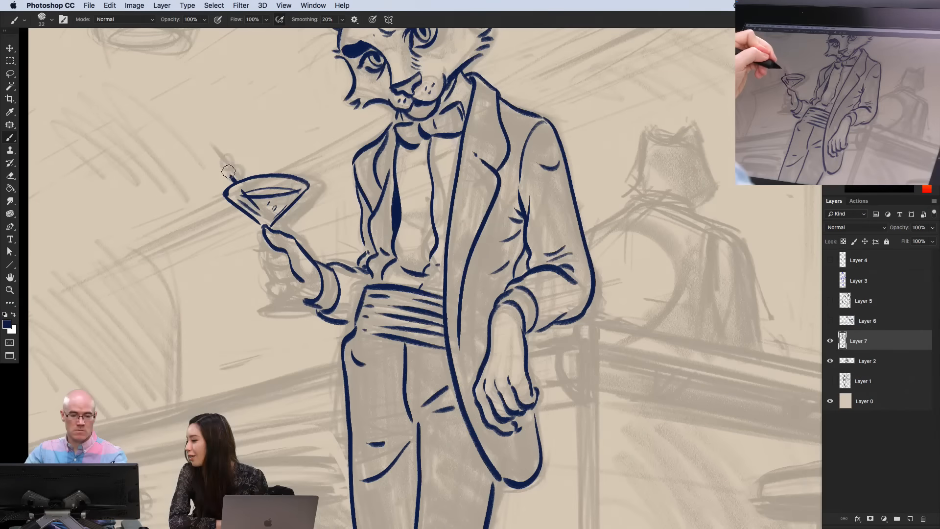
In Photoshop, hide the Layer 2 sketch to check the whole figure's inked lines alone, show it again, and reactivate Layer 7
alt+click(224, 246)
alt+click(224, 246)
alt+click(225, 245)
drag(203, 304, 264, 257)
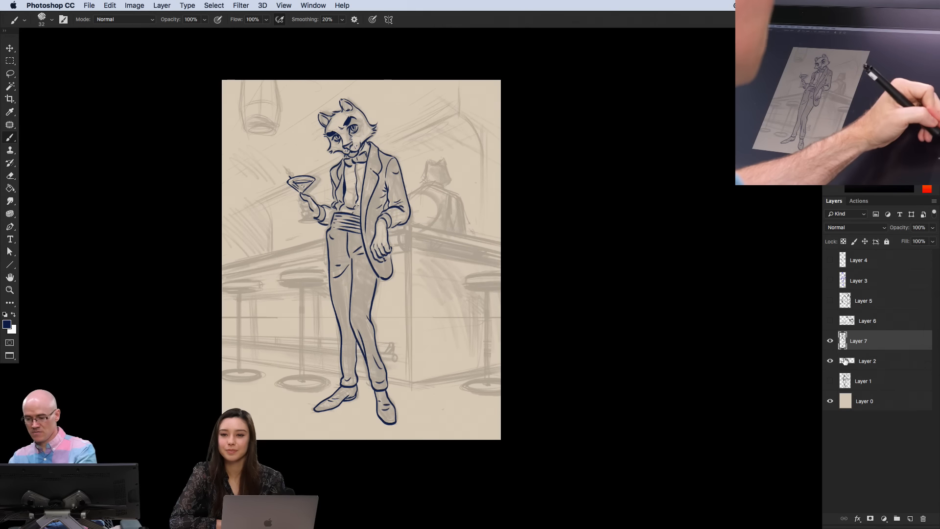
click(844, 361)
click(829, 361)
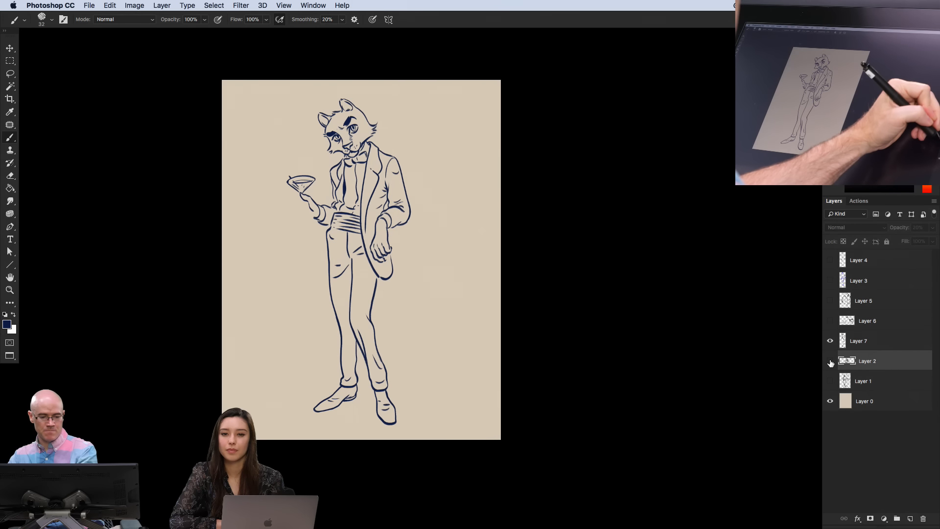
click(830, 361)
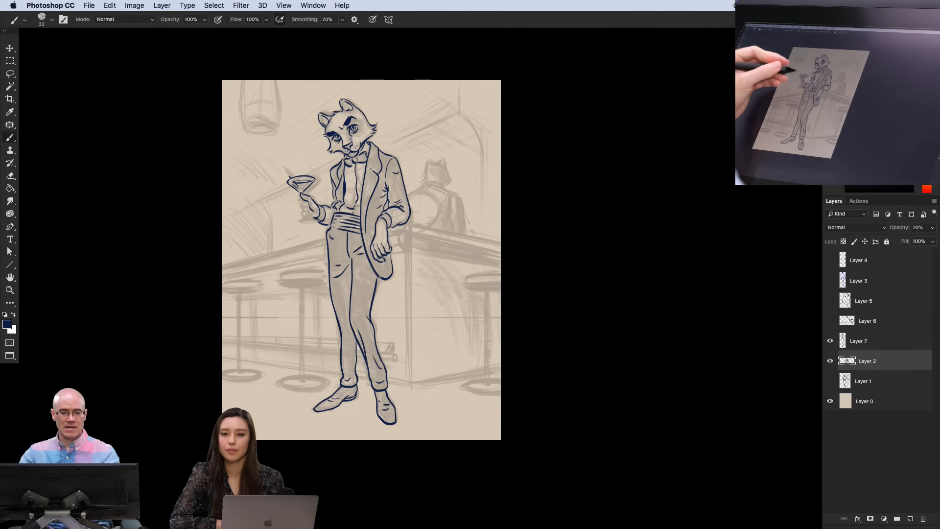
scroll(327, 226, up, 2)
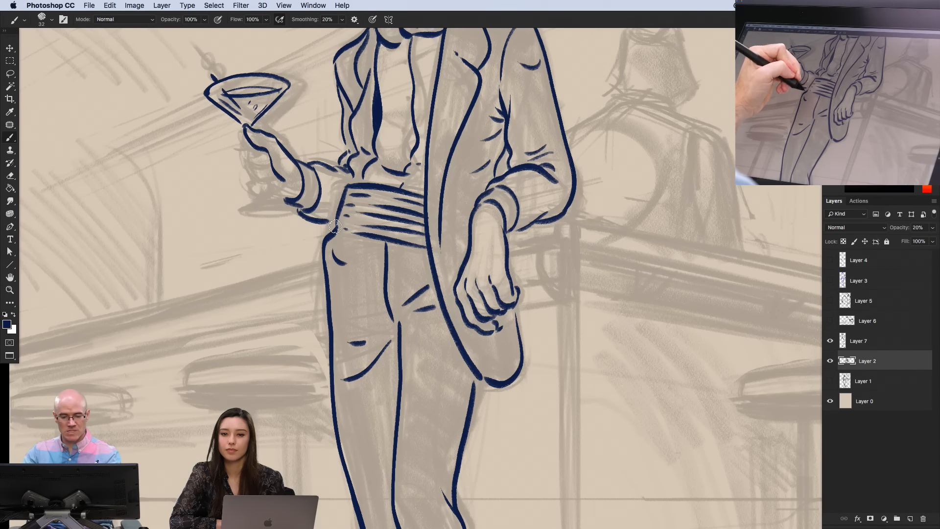
key(alt+bracketright)
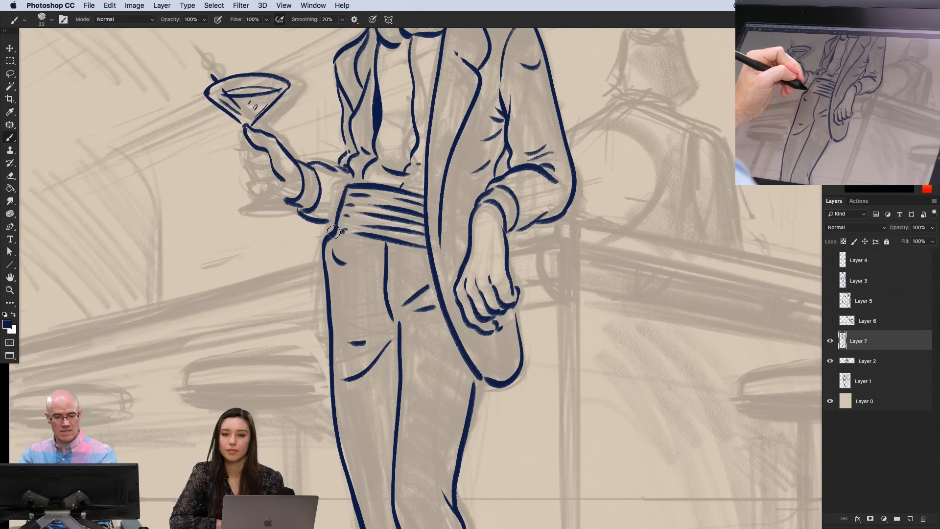
Try a few short, separate curved brush strokes in the empty area beside the figure, and undo them
alt+click(252, 342)
alt+click(251, 343)
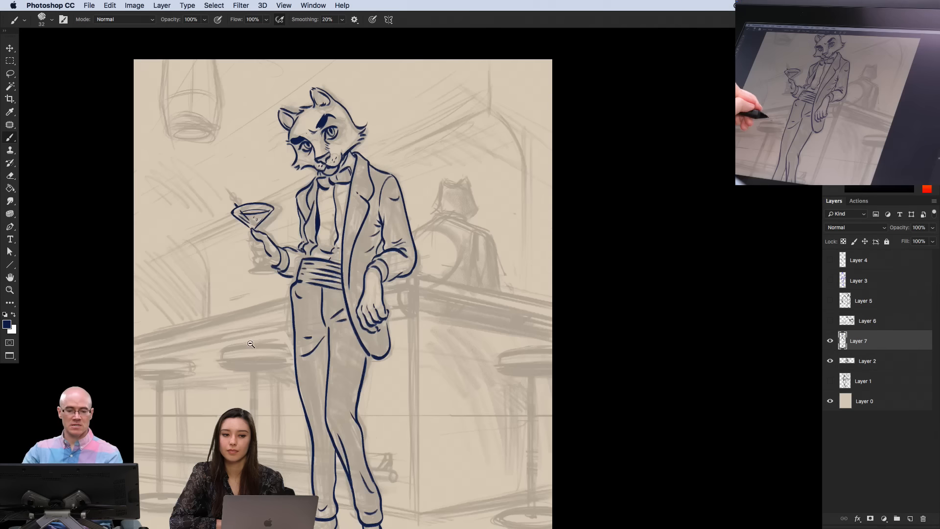
alt+click(251, 344)
super+click(253, 347)
super+click(254, 347)
drag(260, 302, 263, 351)
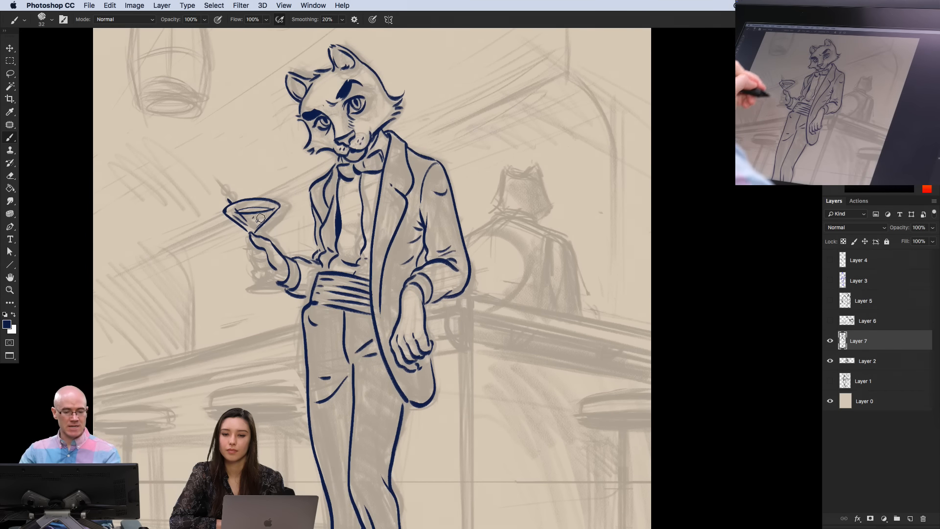
mouse_move(200, 249)
mouse_down()
mouse_move(204, 340)
mouse_move(189, 360)
mouse_up()
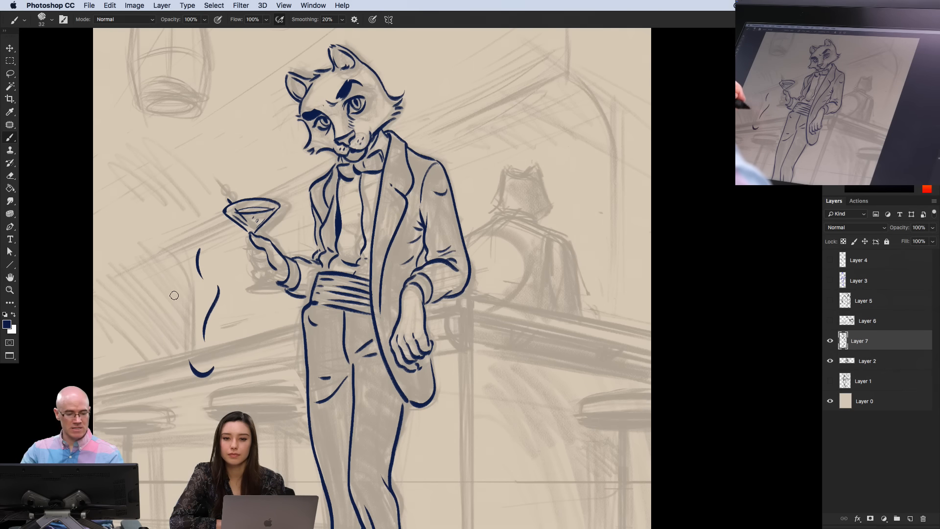
key(super+z)
key(super+z)
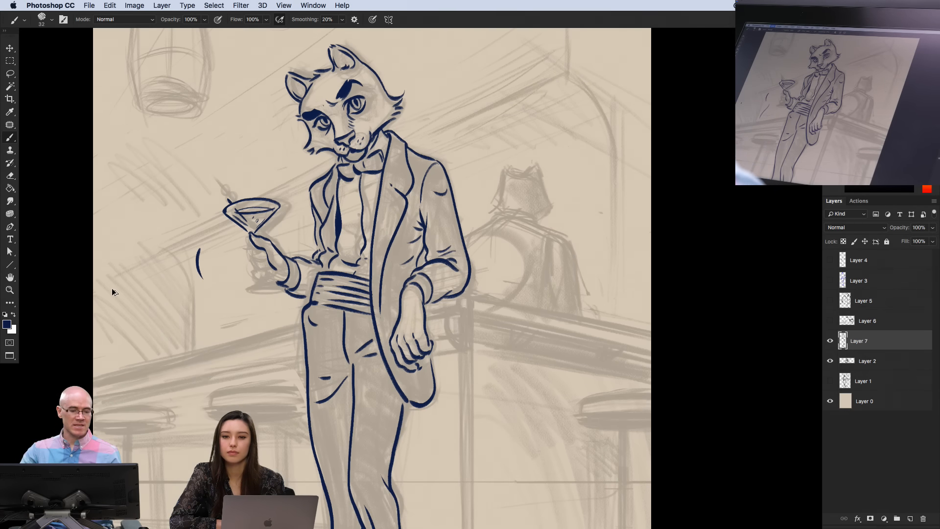
key(super+z)
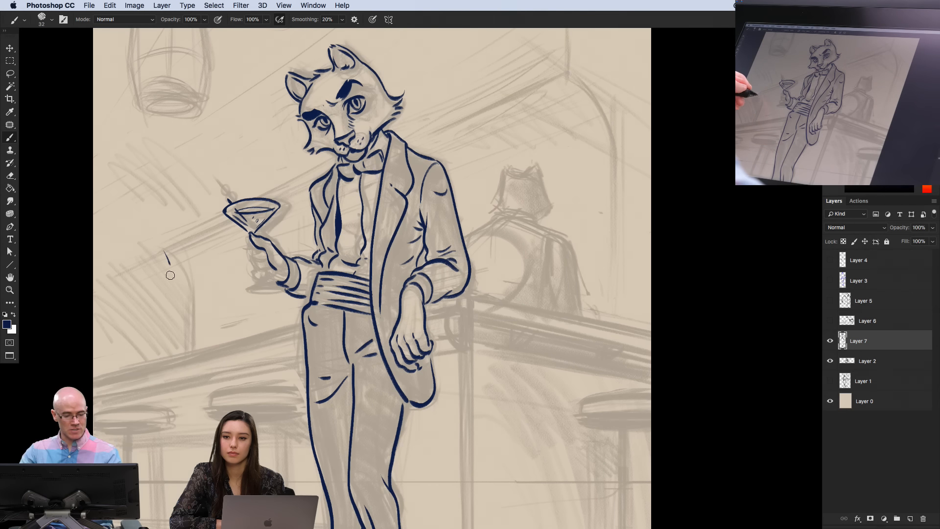
Try one long, continuous wavy brush stroke beside the figure, and undo it
drag(170, 275, 178, 360)
drag(210, 431, 214, 443)
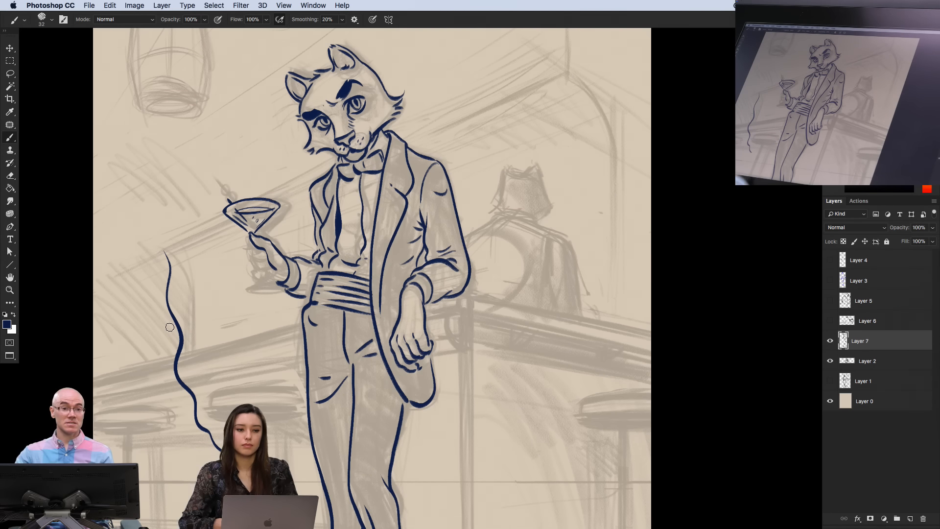
key(super+z)
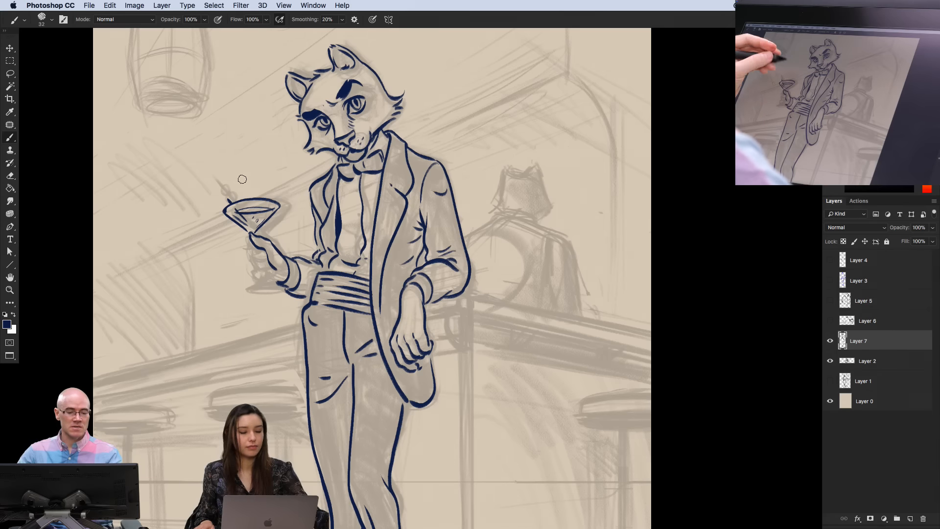
Ink the martini garnish as two round olives on a pick rising from the glass's rim
mouse_move(221, 200)
mouse_down()
mouse_move(264, 197)
mouse_move(221, 185)
mouse_move(240, 207)
mouse_up()
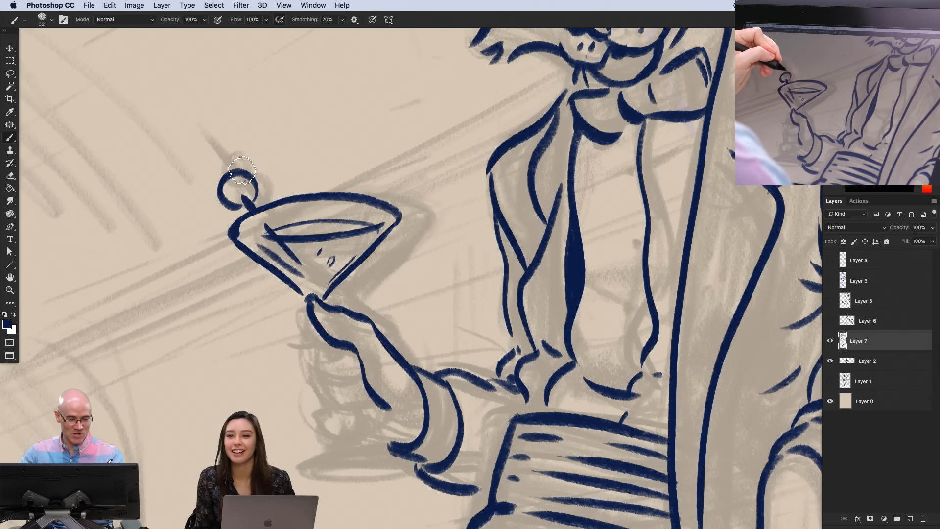
mouse_move(237, 169)
mouse_down()
mouse_move(205, 167)
mouse_move(217, 149)
mouse_move(222, 182)
mouse_up()
key(super+z)
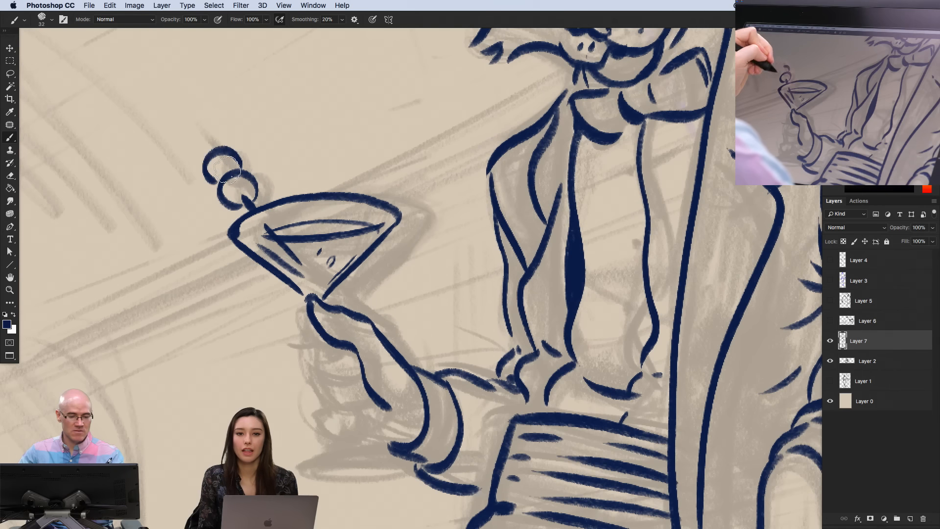
drag(211, 149, 202, 134)
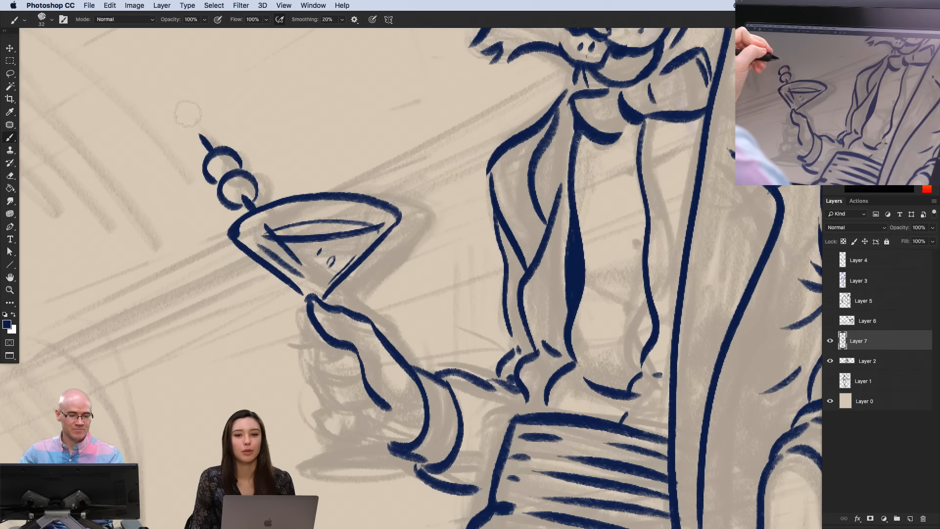
Ink the thumb tip and curled fingers of the hand holding the martini glass, following the sketch
alt+click(195, 277)
alt+click(196, 277)
alt+click(196, 277)
alt+click(196, 277)
drag(193, 339, 221, 306)
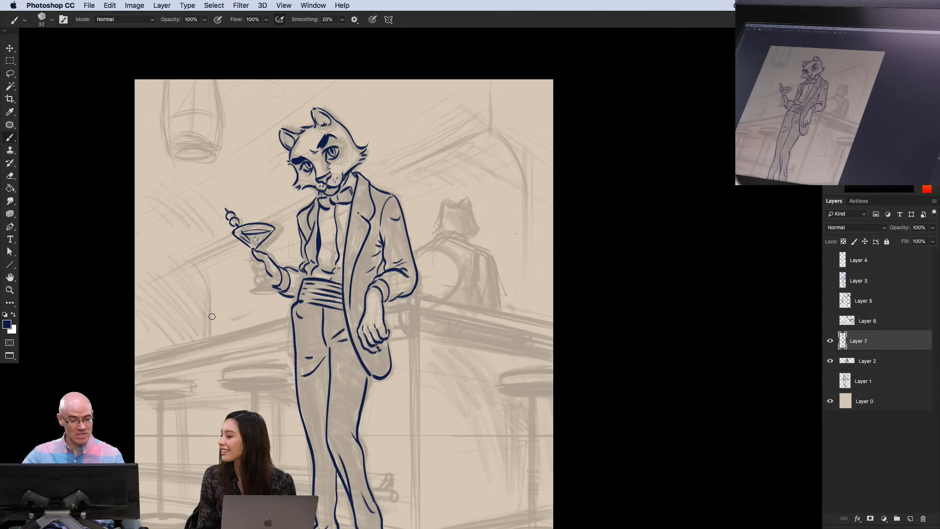
click(252, 259)
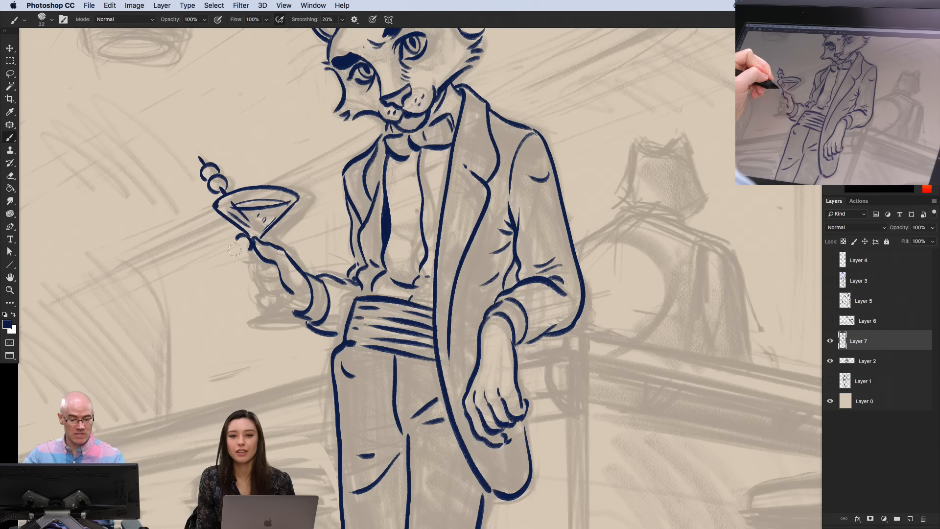
mouse_move(239, 251)
mouse_down()
mouse_move(251, 268)
mouse_move(271, 261)
mouse_move(243, 243)
mouse_move(241, 275)
mouse_move(251, 282)
mouse_move(277, 279)
mouse_up()
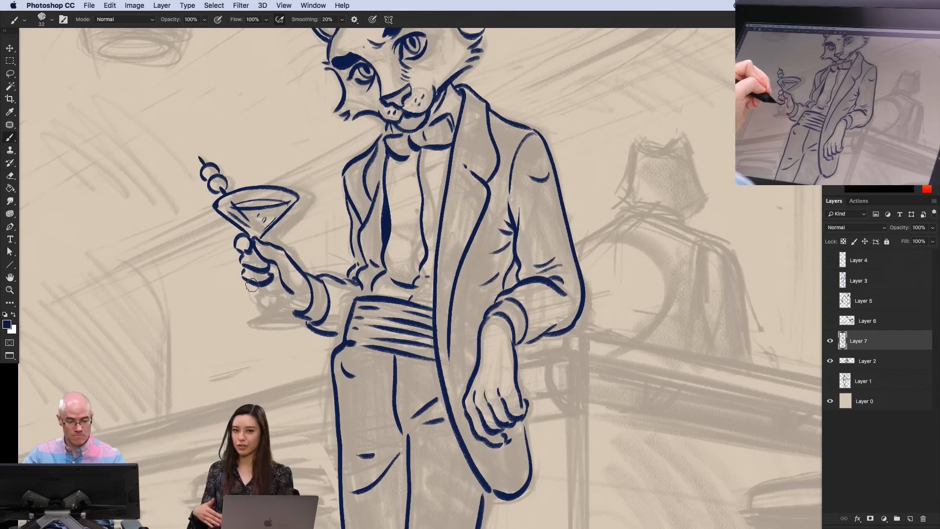
drag(248, 294, 269, 290)
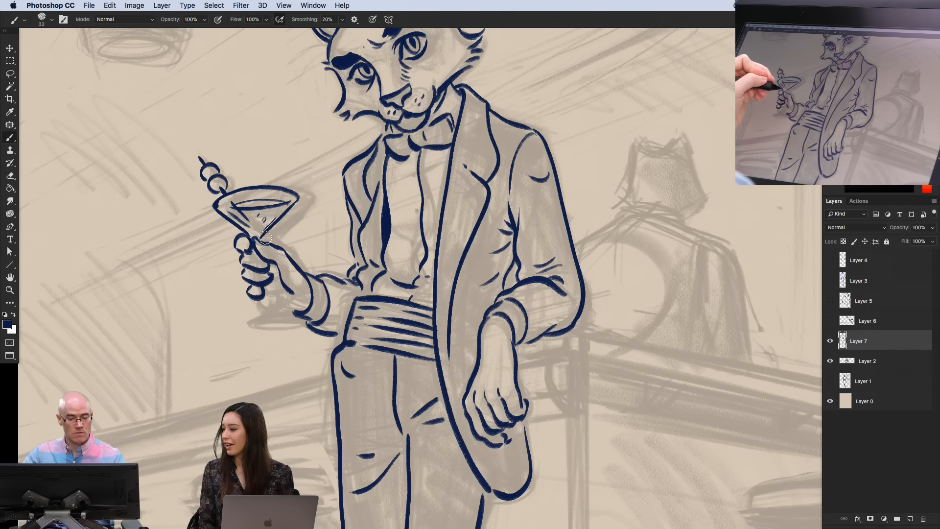
Ink the stem and oval foot of the martini glass below the holding hand, undoing the stray strokes
key(super+z)
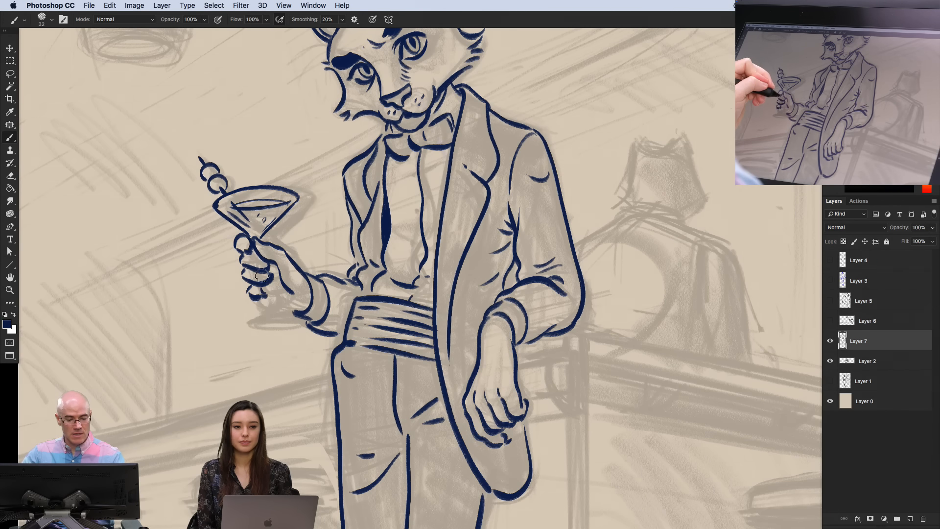
drag(299, 313, 283, 309)
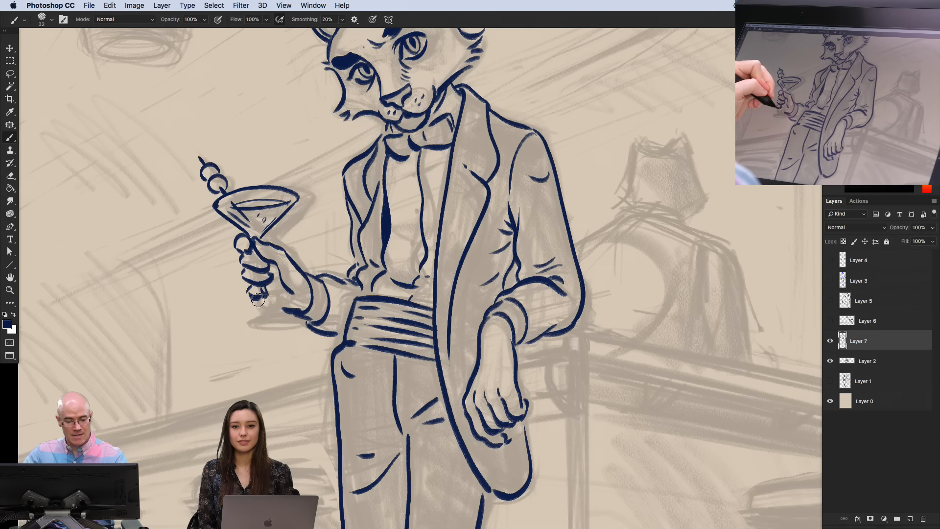
mouse_move(258, 301)
mouse_down()
mouse_move(230, 320)
mouse_move(258, 307)
mouse_move(238, 320)
mouse_move(287, 319)
mouse_move(240, 323)
mouse_move(276, 314)
mouse_move(267, 301)
mouse_up()
key(super+z)
key(super+z)
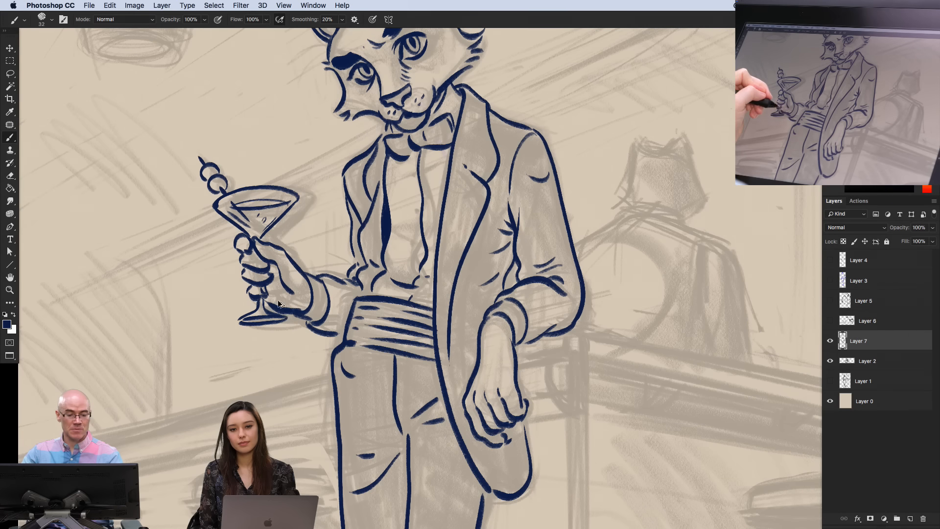
Examine the inked figure as a whole and up close around the glass and jacket
drag(223, 286, 188, 304)
drag(209, 338, 256, 336)
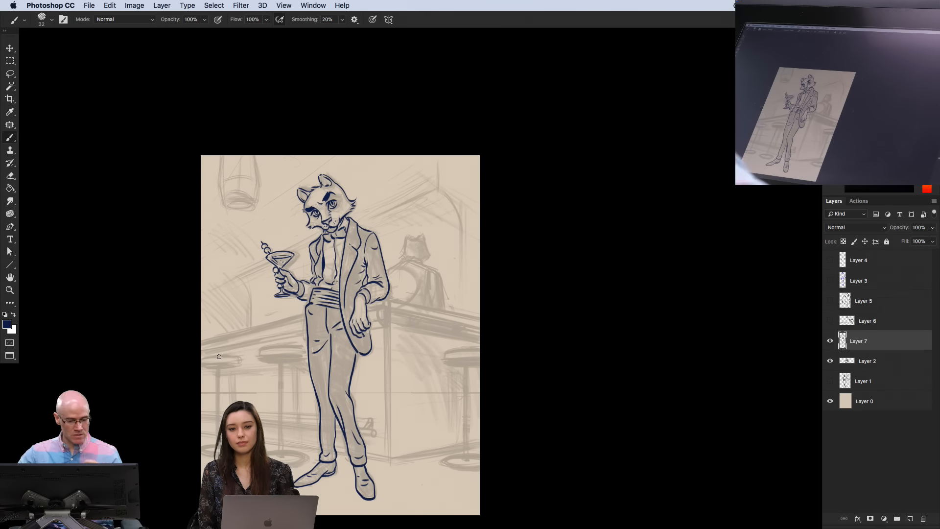
super+click(302, 295)
super+click(302, 296)
super+click(302, 295)
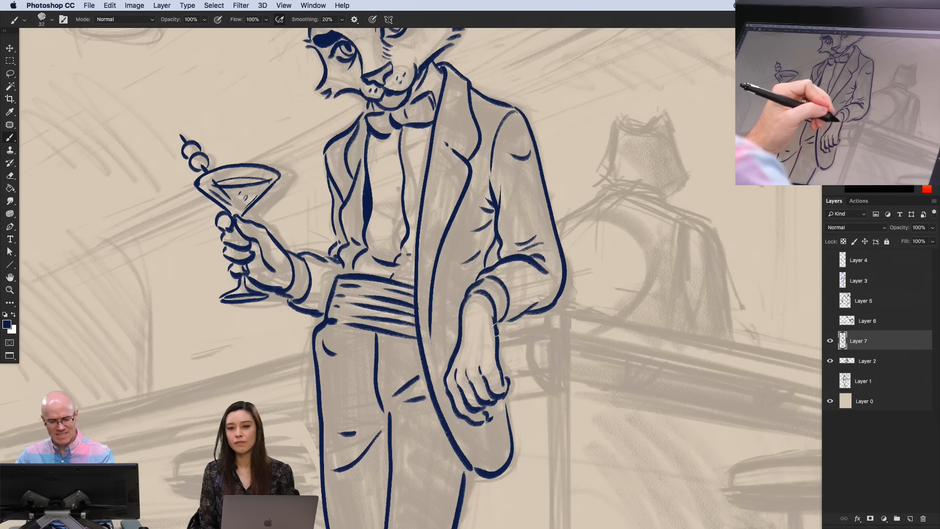
alt+click(237, 338)
alt+click(236, 338)
drag(235, 349, 281, 294)
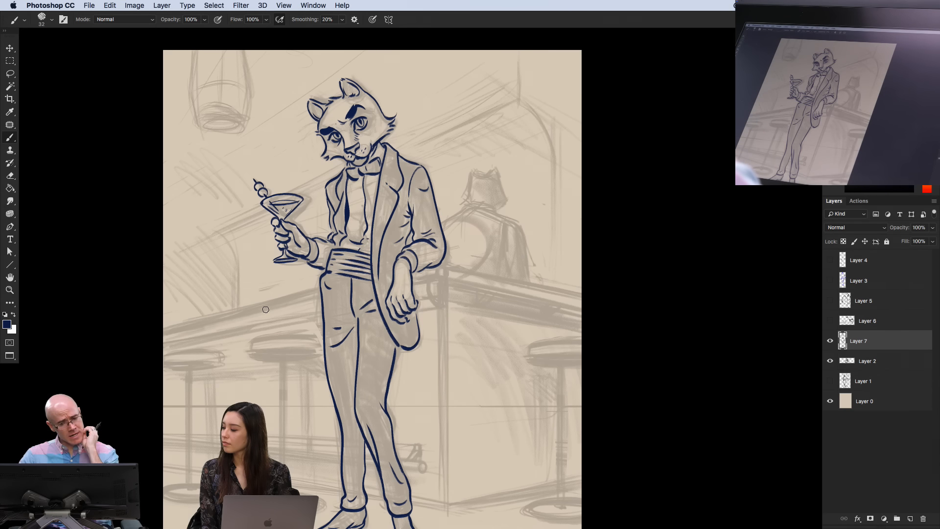
Ink the missing contour of the bow tie just below the cat's chin
super+click(322, 241)
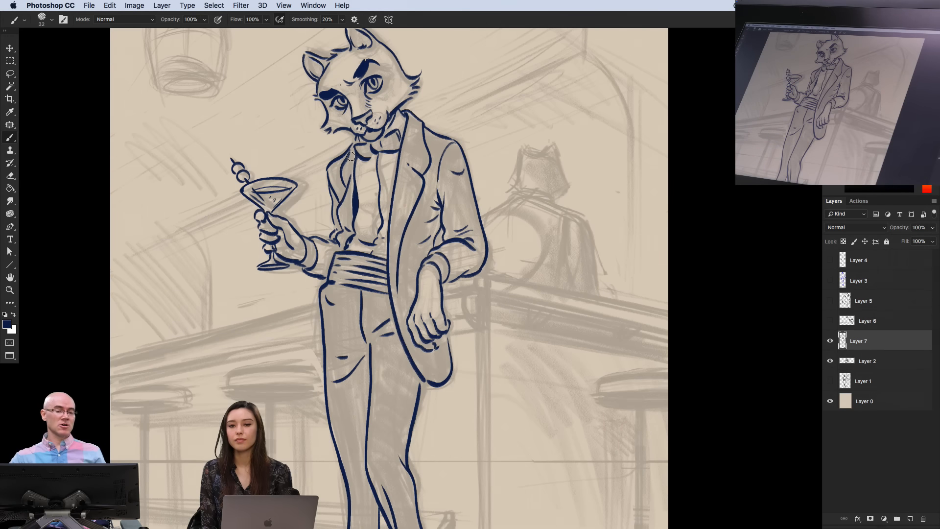
super+click(365, 178)
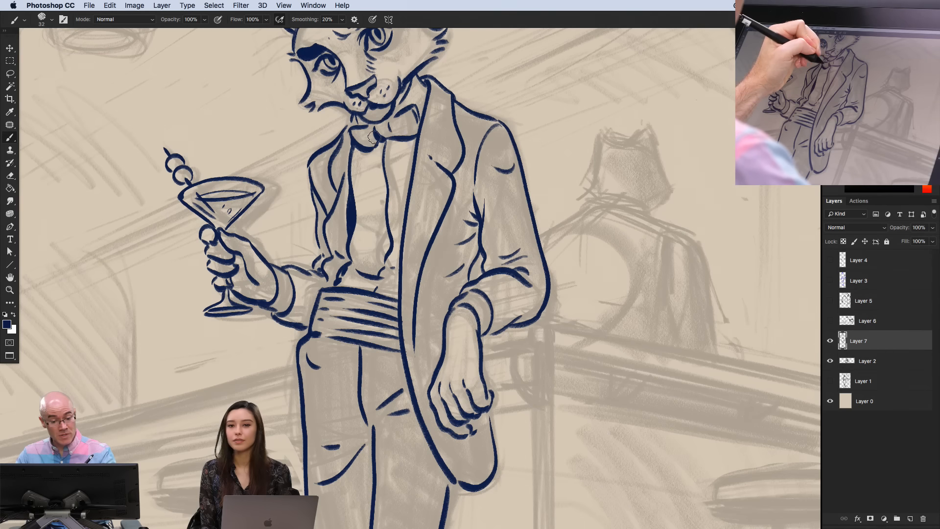
mouse_move(391, 130)
mouse_down()
mouse_move(393, 93)
mouse_move(377, 120)
mouse_up()
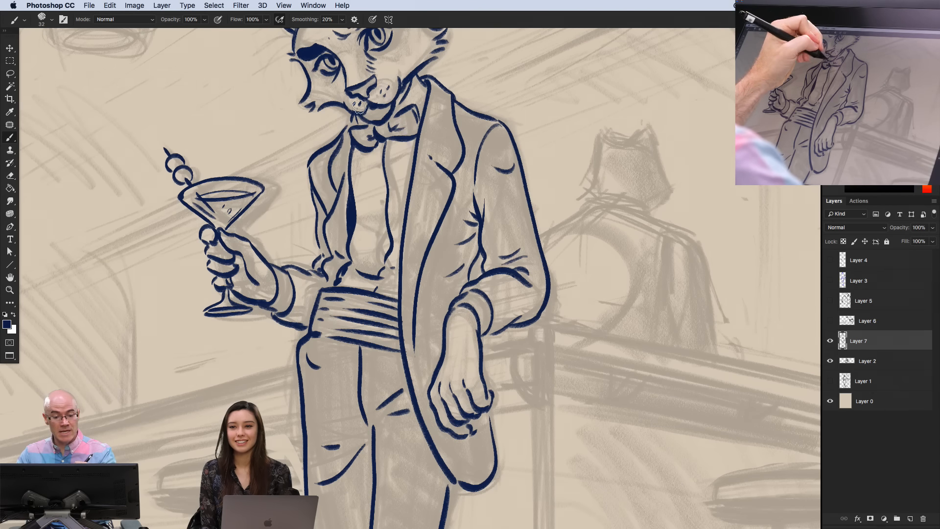
drag(272, 307, 226, 312)
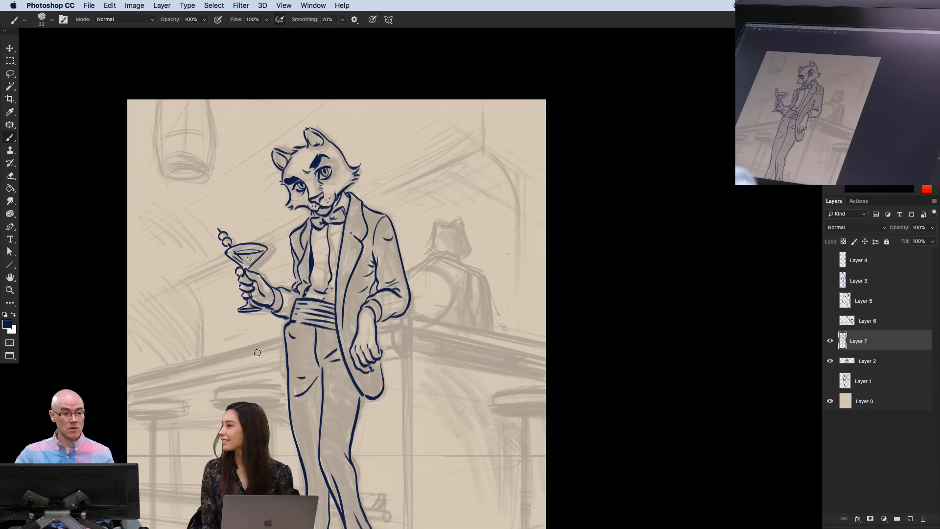
Reduce the brush size to 6 px, try a short stroke beside the figure, and undo it
click(330, 211)
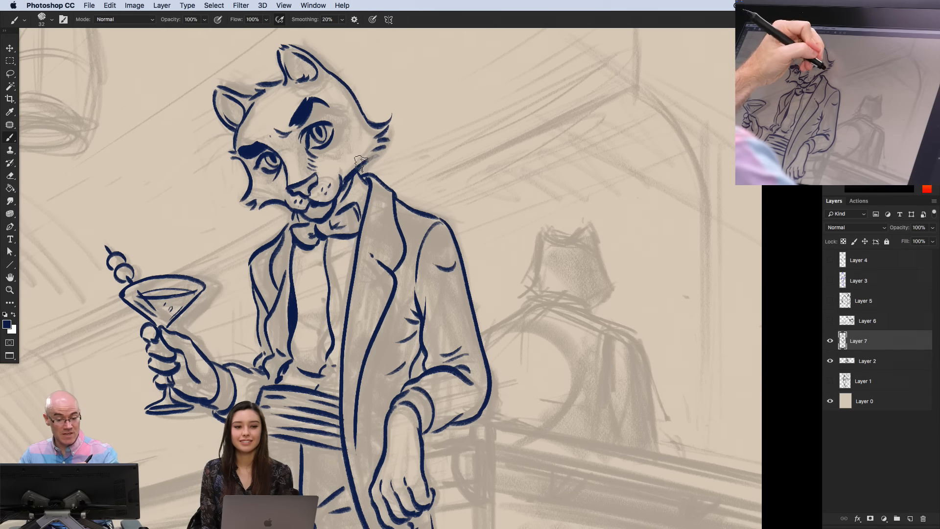
key(bracketleft)
key(bracketleft)
key(bracketleft)
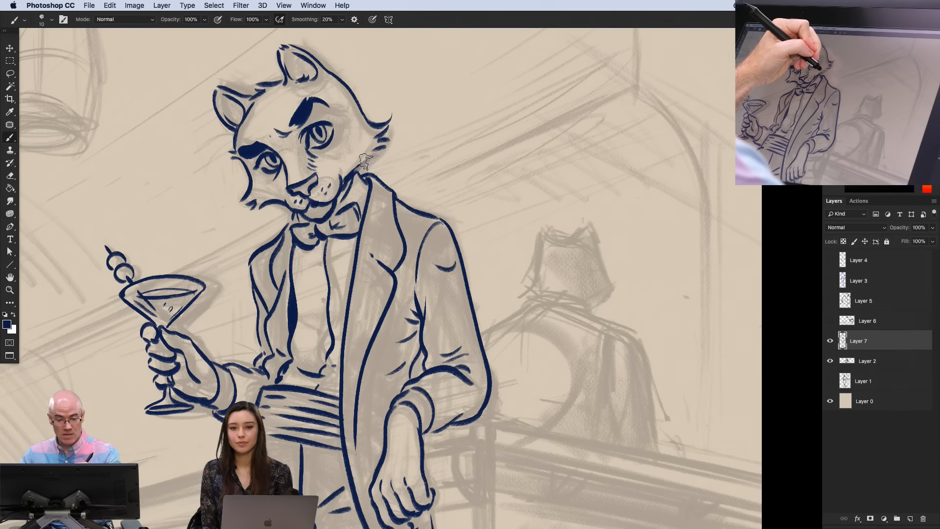
key(bracketleft)
key(bracketleft)
key(bracketleft)
key(bracketleft)
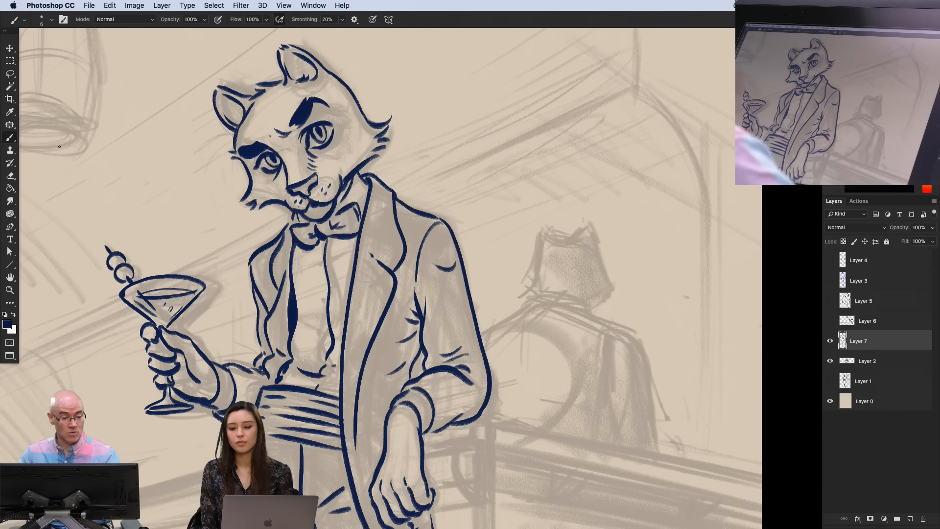
drag(128, 204, 131, 209)
key(super+z)
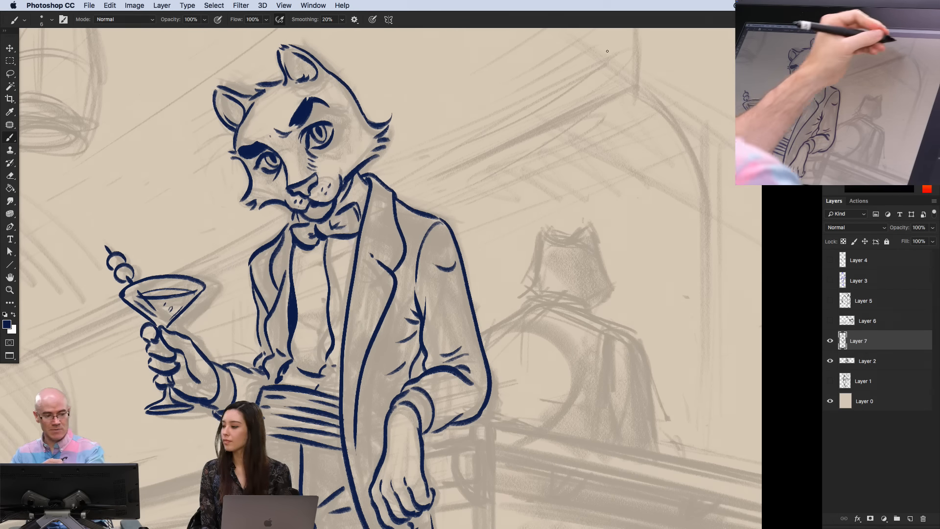
Choose the Kyle's Inkbox - Mr. Natural 2017 brush, try one long stroke beside the figure, and undo it
click(812, 48)
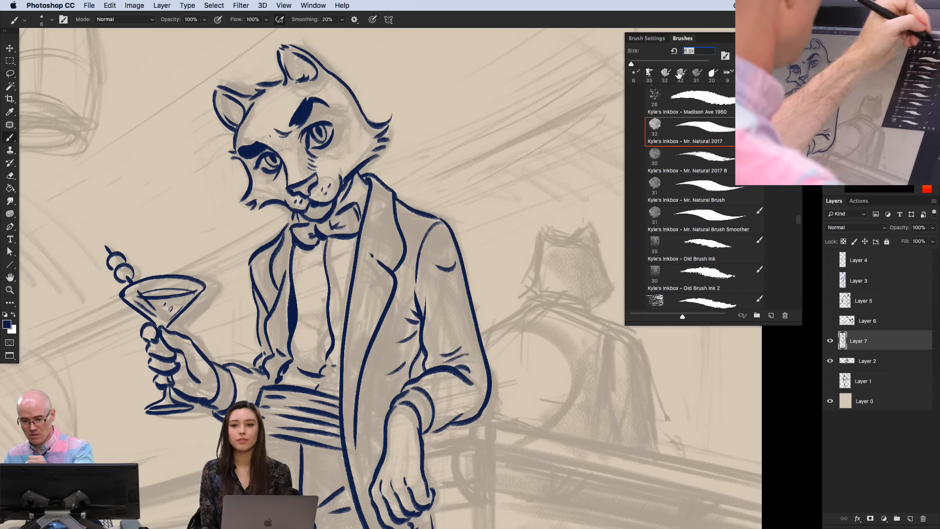
click(698, 130)
click(480, 139)
mouse_move(487, 116)
mouse_down()
mouse_move(542, 308)
mouse_move(568, 348)
mouse_up()
key(super+z)
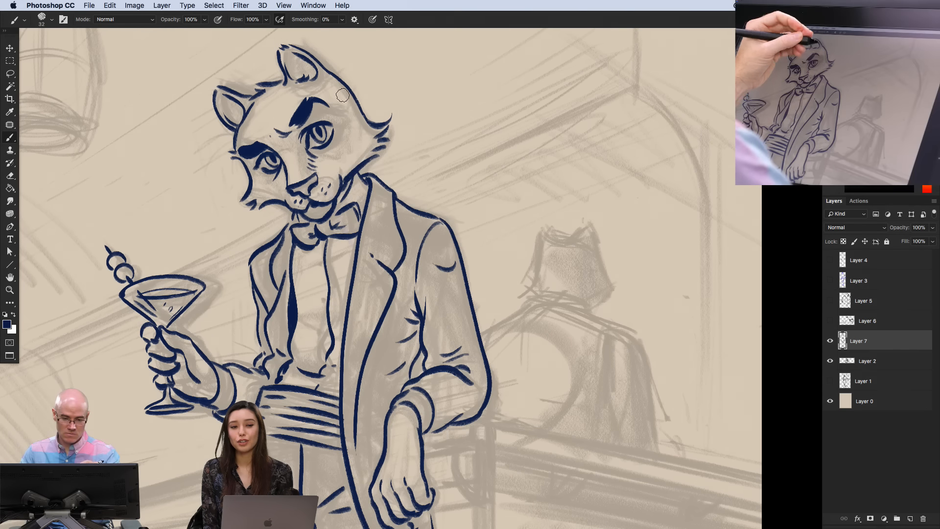
Set the brush mode to Clear and erase the jaw line between the cat's muzzle and the jacket collar
click(124, 19)
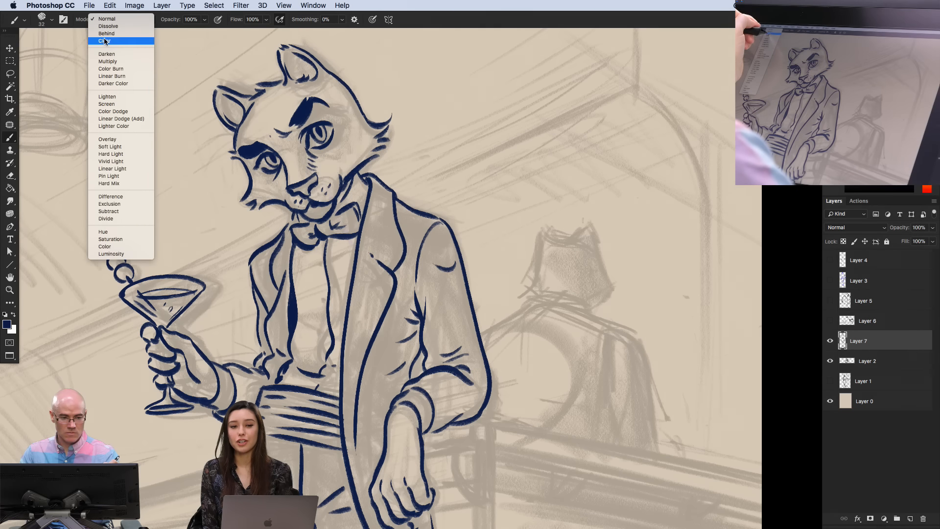
click(113, 41)
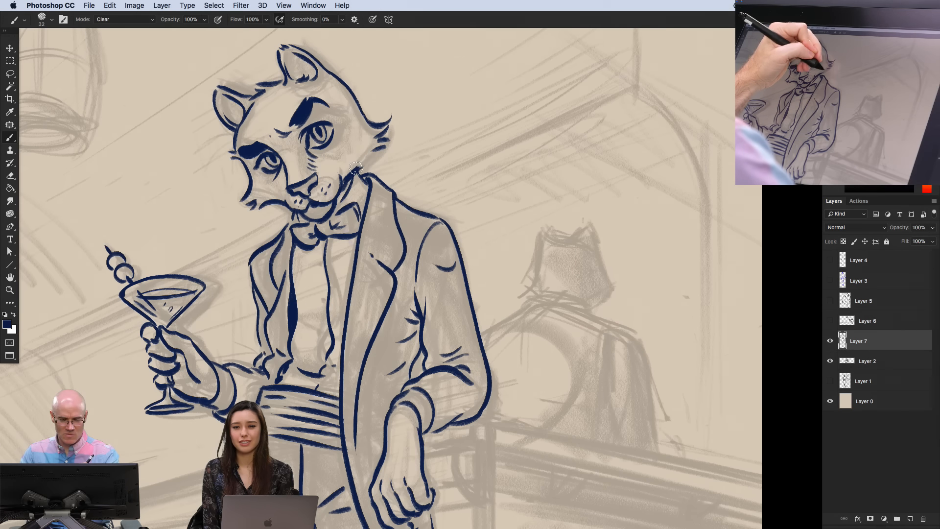
drag(362, 167, 347, 181)
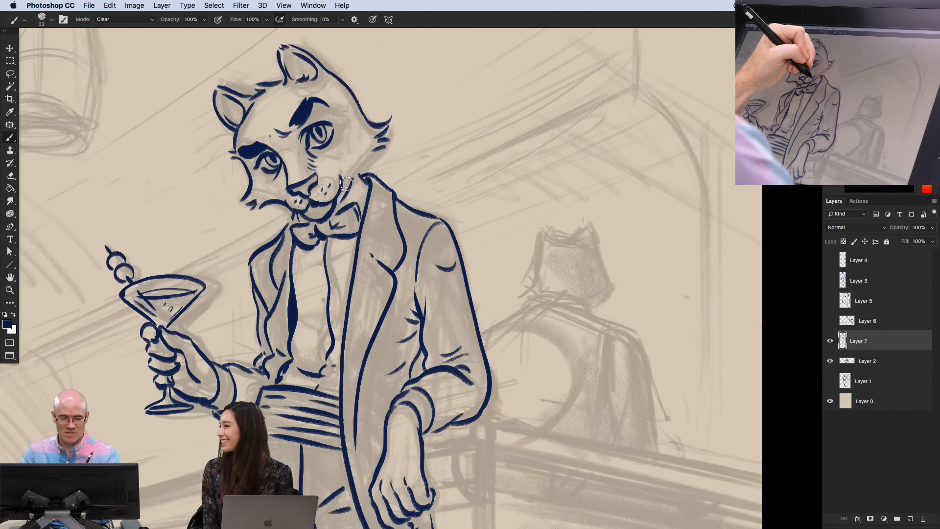
Set the brush mode back to Normal and redraw the jaw line from the muzzle towards the cheek fur
click(125, 20)
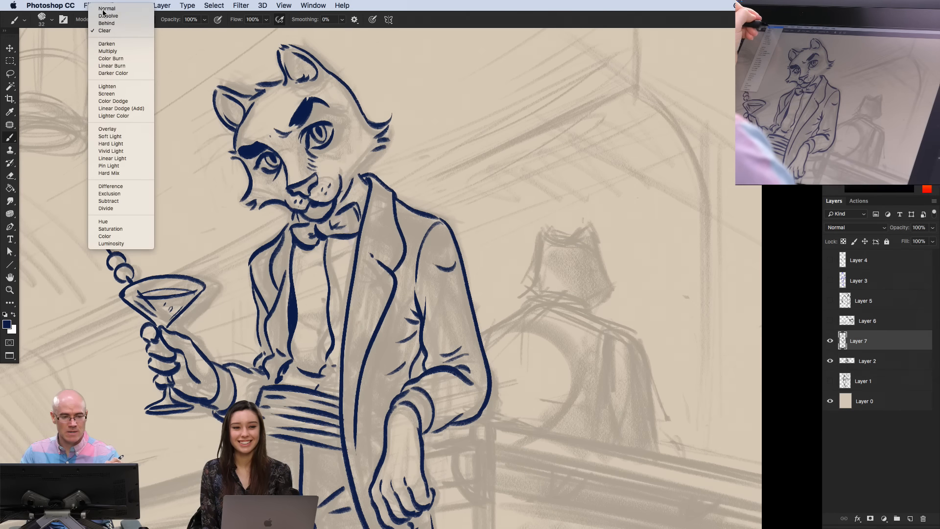
click(113, 8)
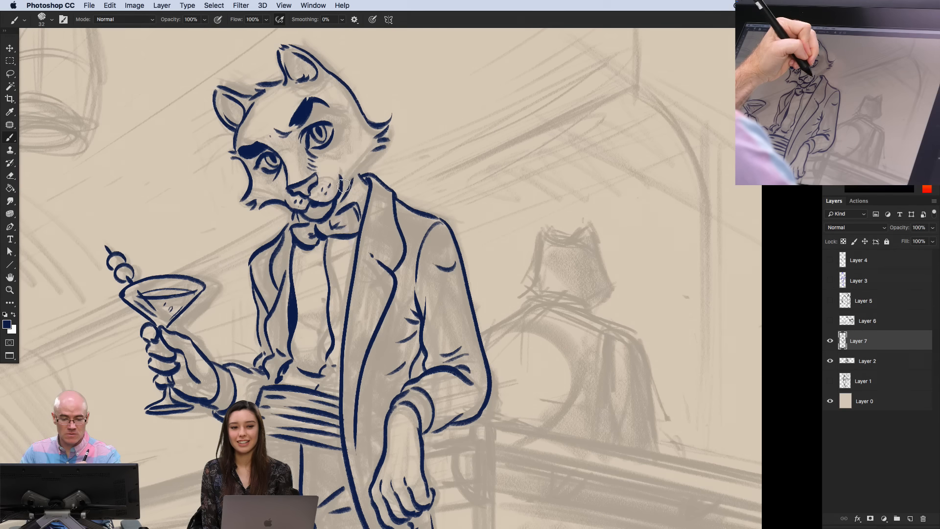
drag(343, 186, 387, 143)
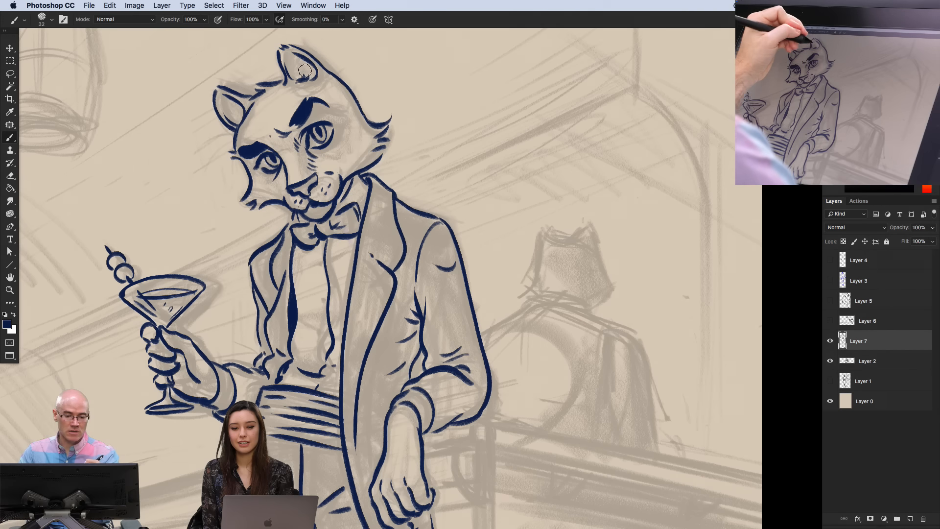
Try inking the bar counter's top edge as a straight line from the cat's hip to the canvas's left edge, and undo each attempt
alt+click(238, 202)
alt+click(245, 224)
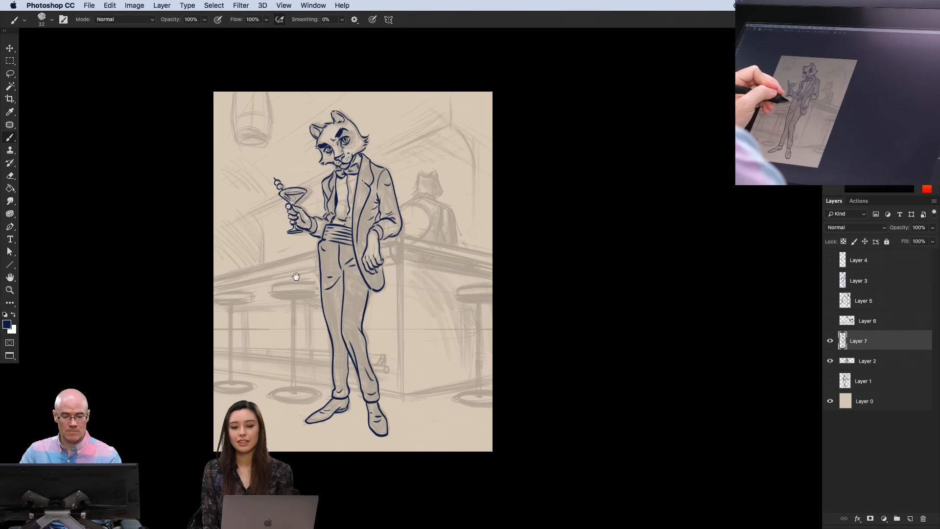
drag(257, 346, 274, 335)
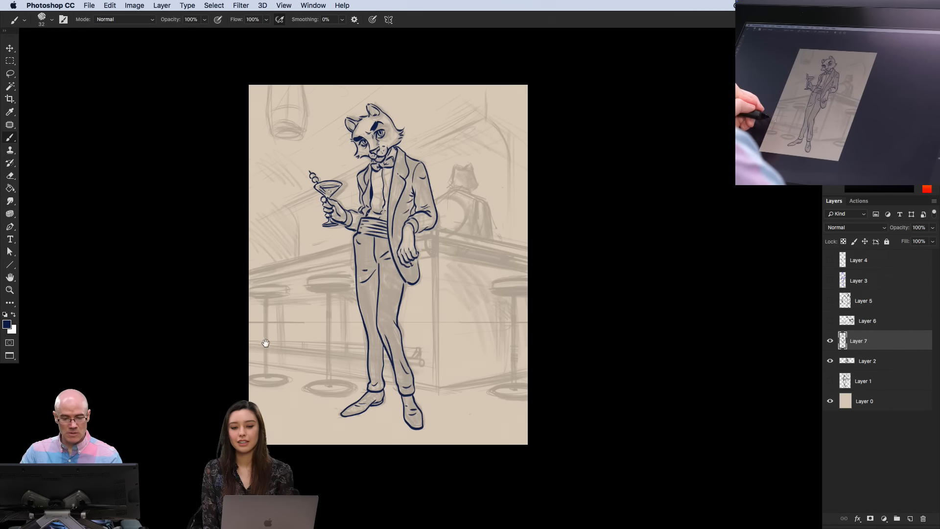
click(309, 286)
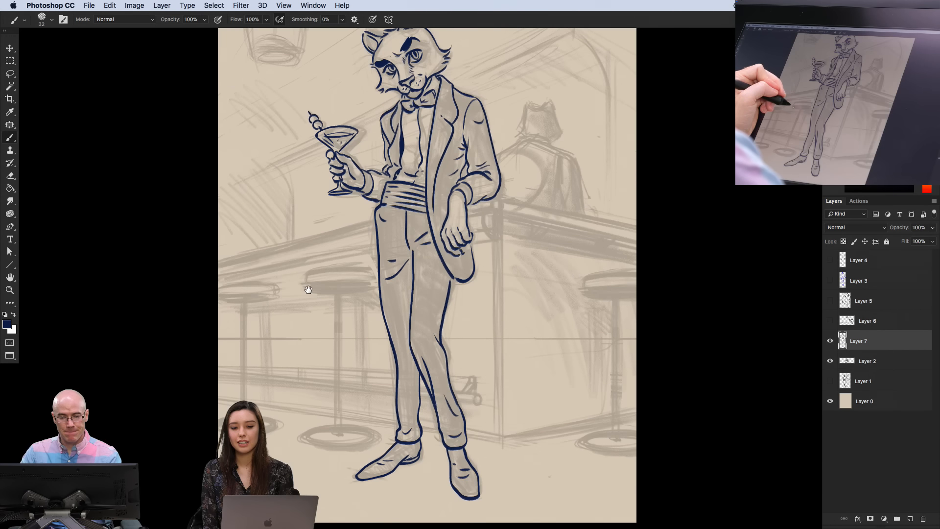
drag(309, 288, 313, 315)
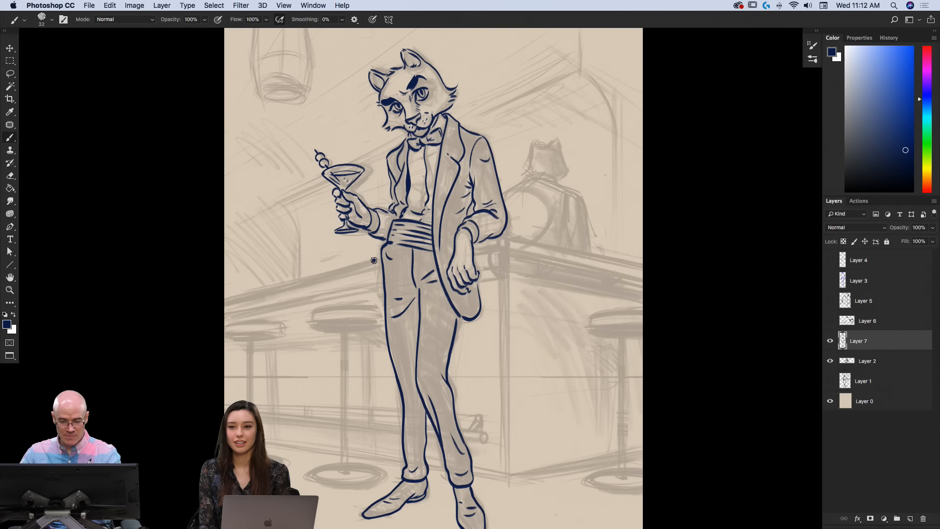
shift+click(217, 300)
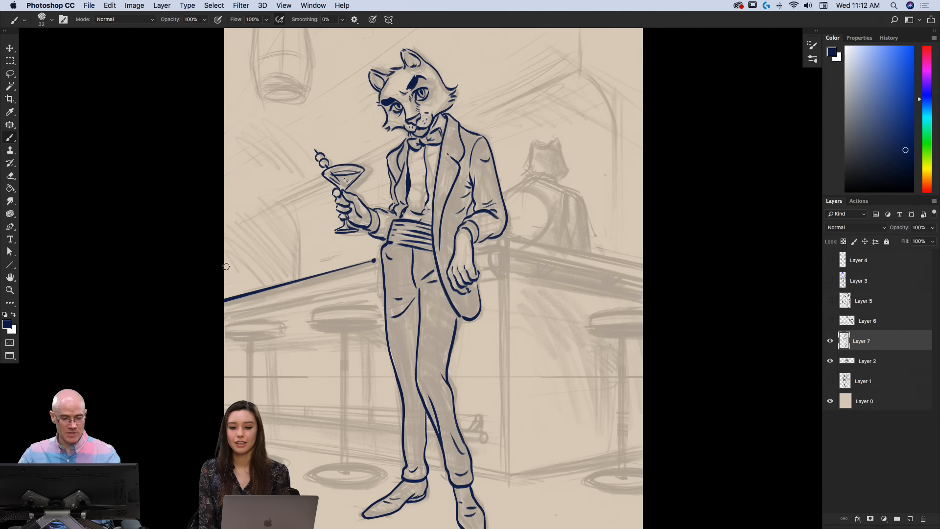
key(super+z)
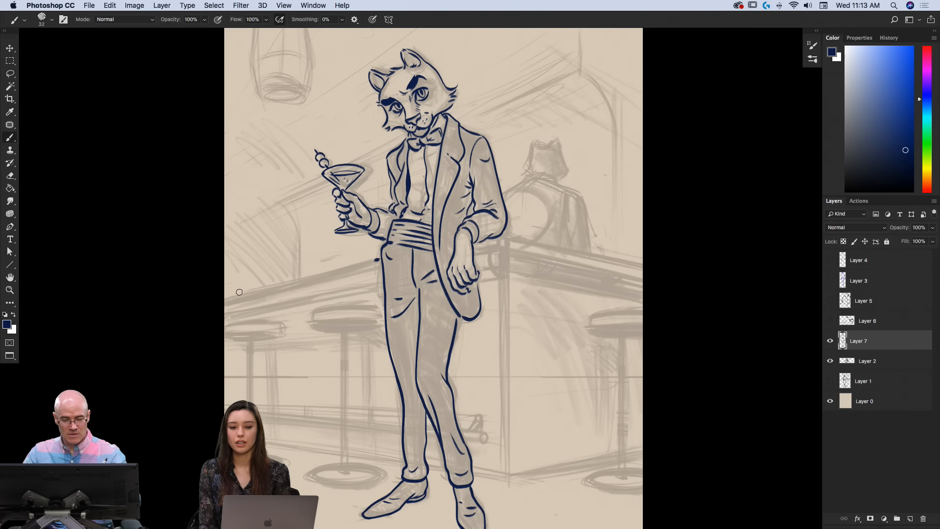
shift+click(219, 302)
key(super+z)
key(super+z)
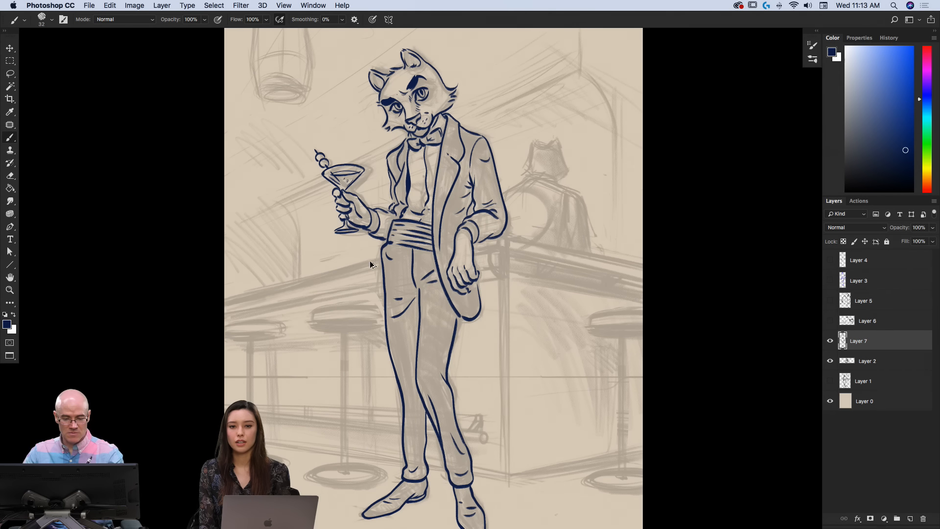
shift+click(219, 302)
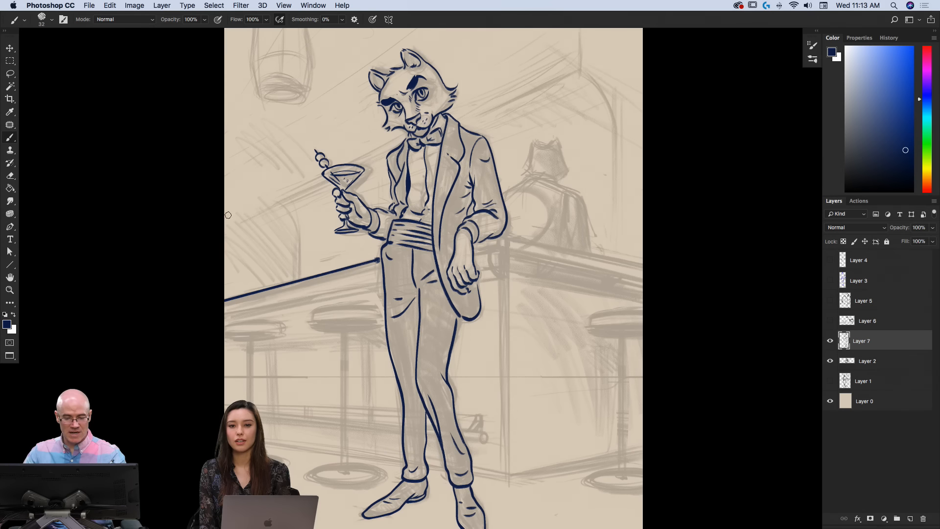
key(super+z)
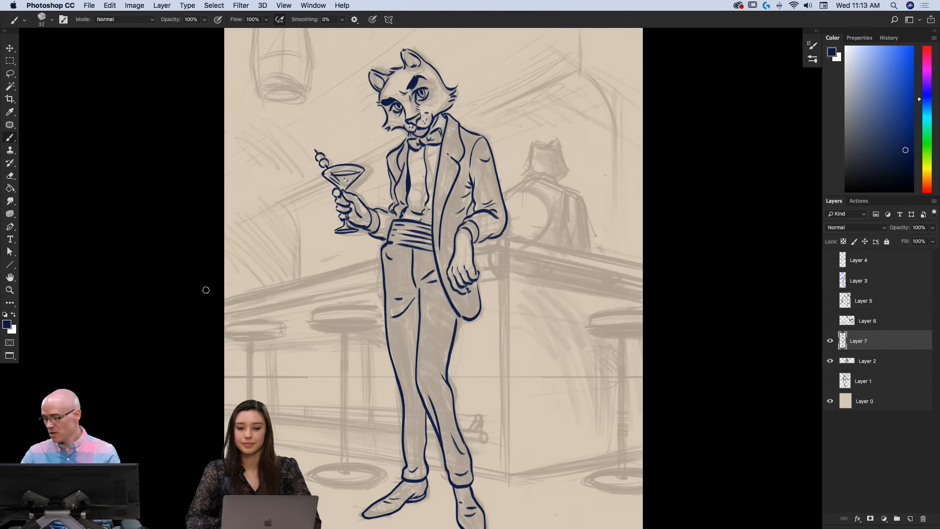
Rotate the canvas view to 103° and ink the bar counter's top edge as one straight stroke from the hip to the canvas edge
key(r)
drag(182, 330, 457, 211)
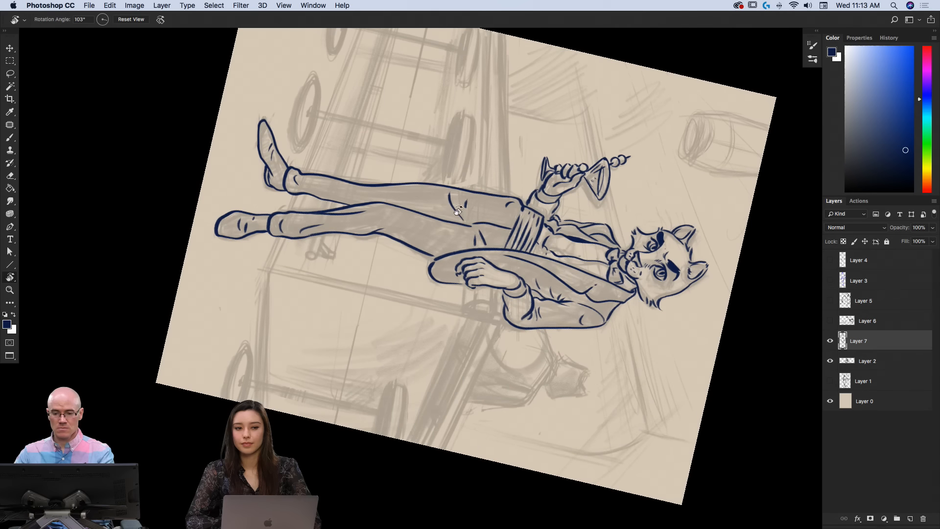
key(b)
mouse_move(359, 242)
mouse_down()
mouse_move(318, 379)
mouse_move(304, 367)
mouse_up()
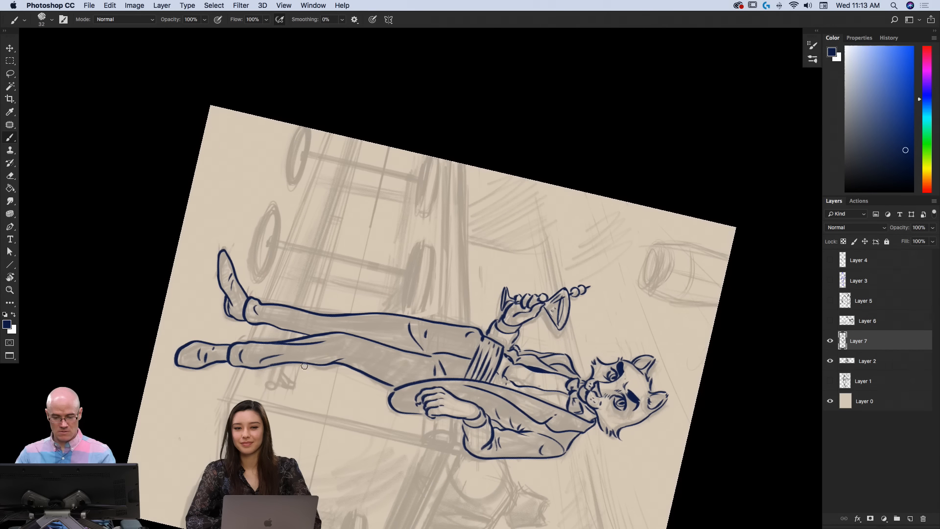
drag(469, 322, 460, 30)
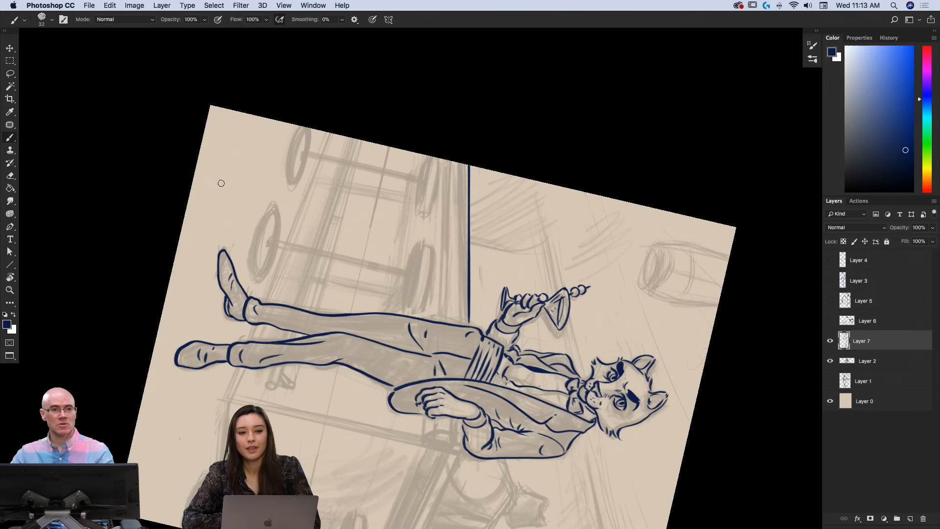
Return the canvas rotation to 0° and zoom out to show the whole illustration
key(r)
drag(193, 132, 418, 445)
key(super+minus)
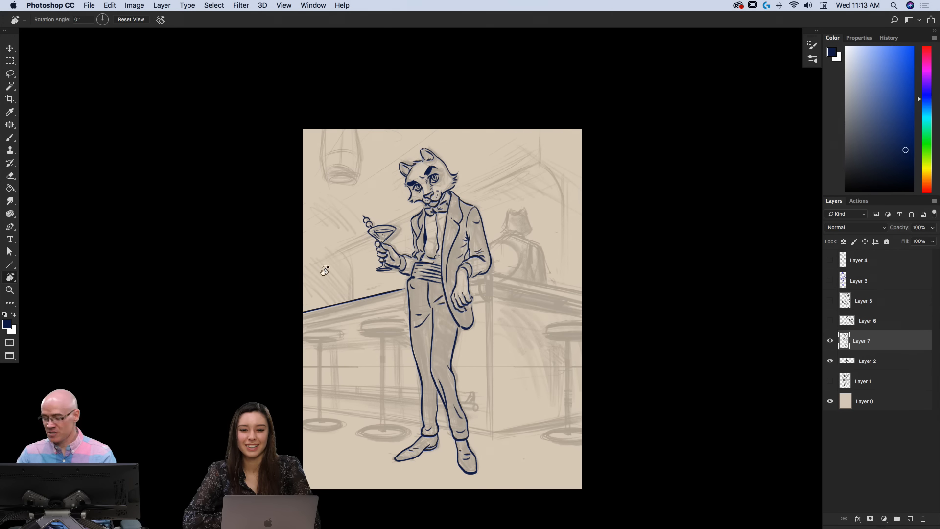
Rotate the canvas view to 101° and ink the short continuation of the counter's top edge just past the cat's resting elbow
super+click(477, 265)
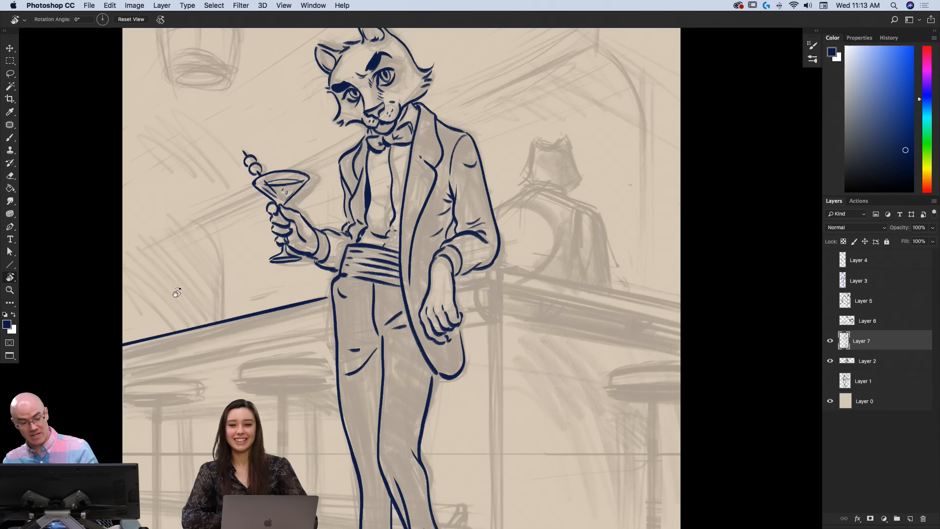
drag(101, 363, 466, 197)
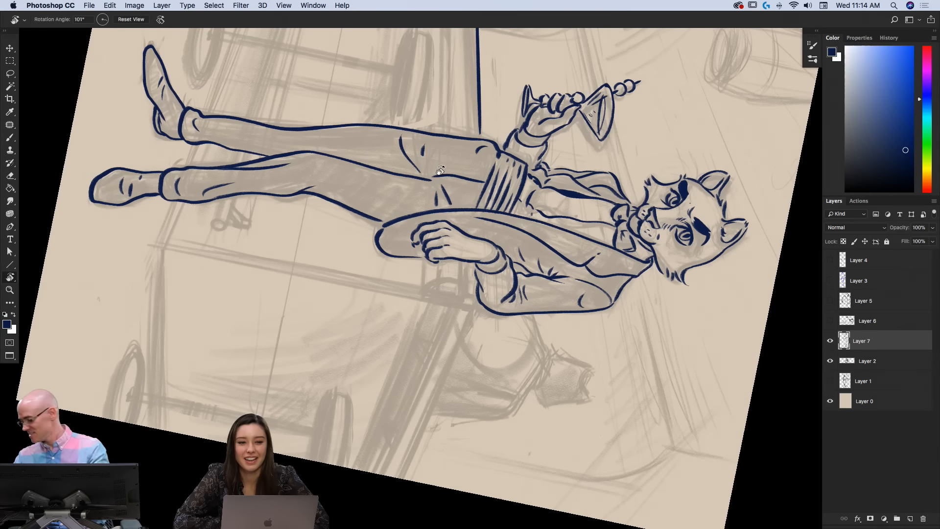
key(b)
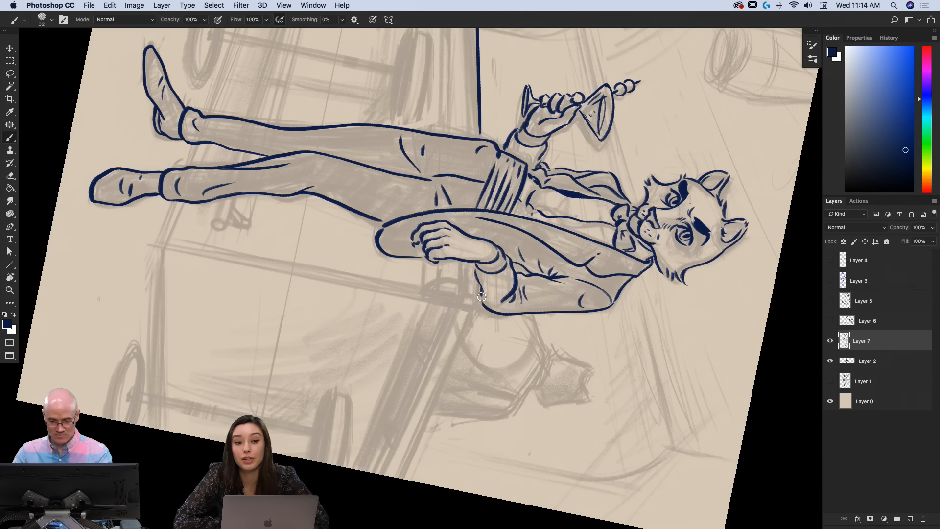
drag(482, 307, 481, 324)
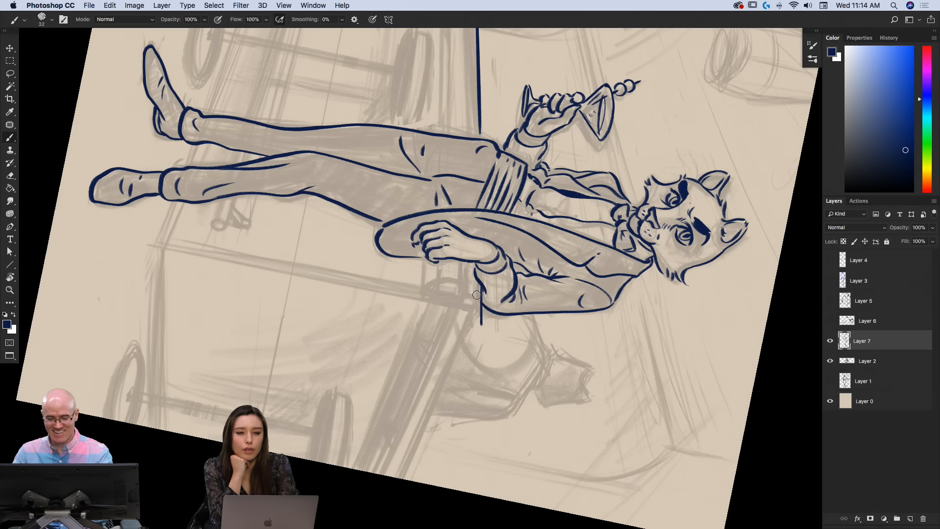
Return the canvas rotation to 0° and ink the rounded corner at the end of the counter edge beside the elbow
alt+click(402, 304)
key(r)
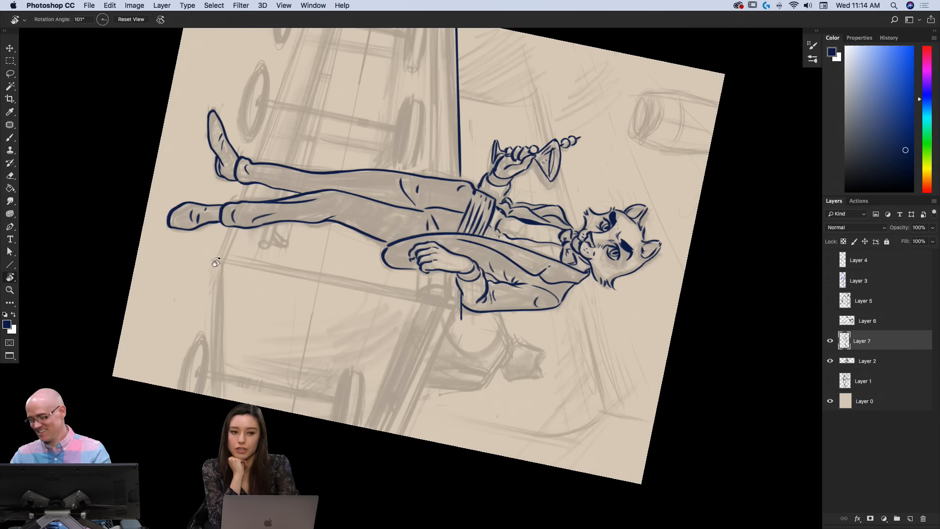
mouse_move(240, 240)
mouse_down()
mouse_move(539, 416)
mouse_move(494, 427)
mouse_up()
key(b)
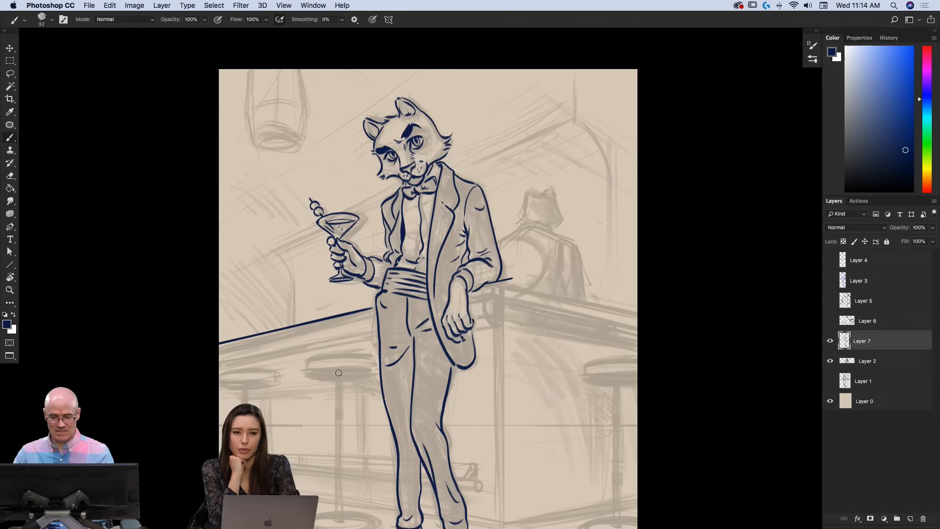
mouse_move(338, 365)
mouse_down()
mouse_move(333, 267)
mouse_move(341, 273)
mouse_up()
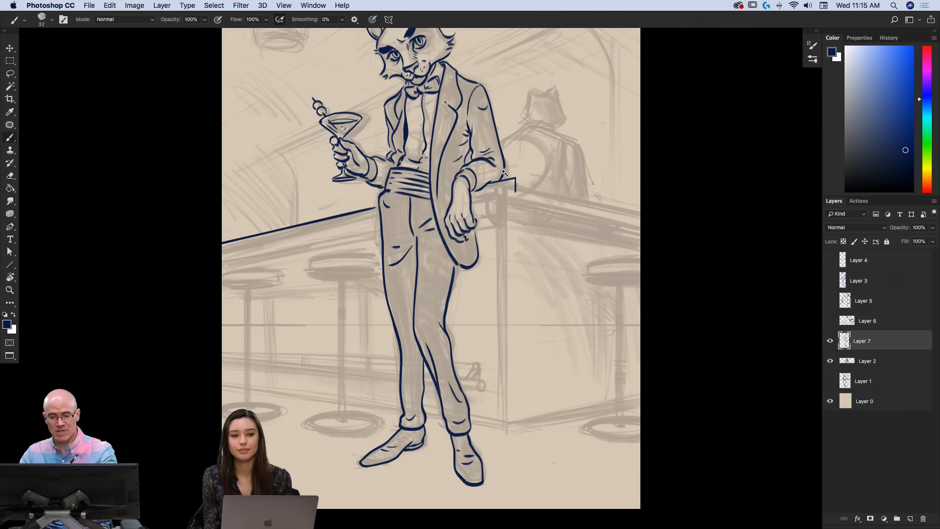
click(504, 171)
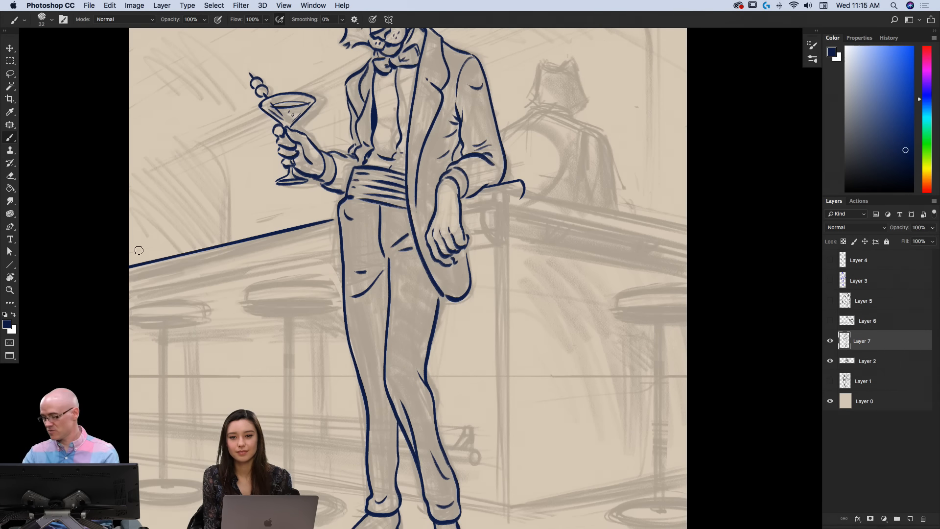
Rotate the canvas about 101° and ink the counter top's lower edge, from the canvas edge to the hip and from the sleeve to the rounded corner
key(r)
mouse_move(120, 322)
mouse_down()
mouse_move(162, 229)
mouse_move(430, 216)
mouse_move(480, 227)
mouse_move(462, 268)
mouse_move(409, 333)
mouse_move(413, 363)
mouse_up()
alt+click(414, 331)
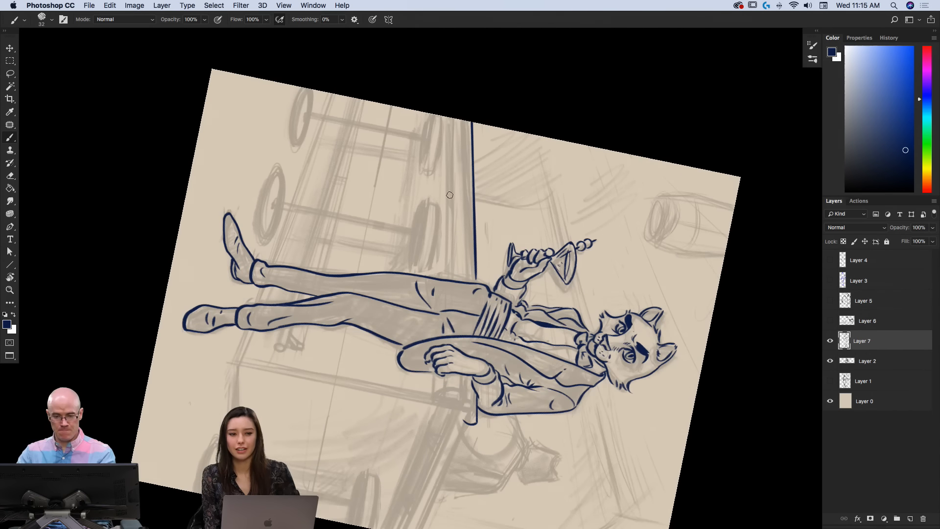
drag(467, 114, 463, 279)
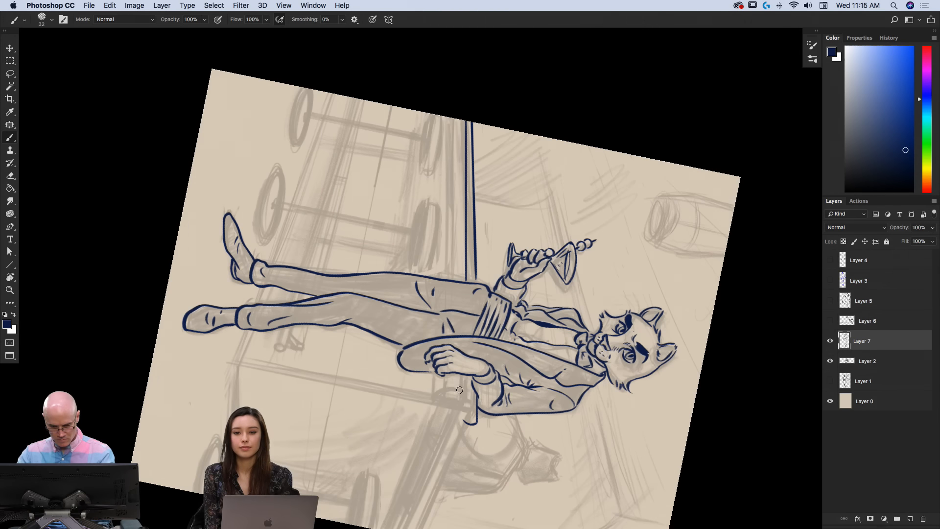
drag(463, 376, 464, 417)
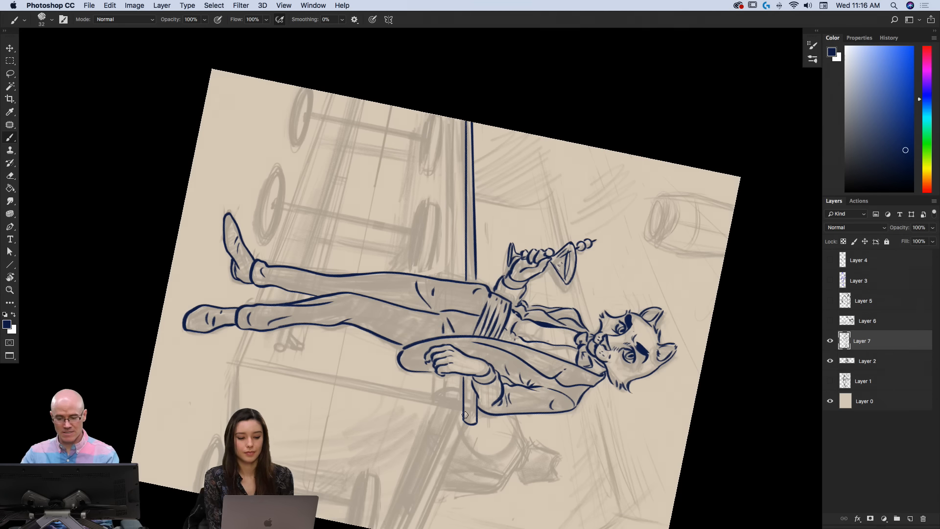
scroll(458, 377, up, 2)
drag(462, 365, 462, 426)
key(super+z)
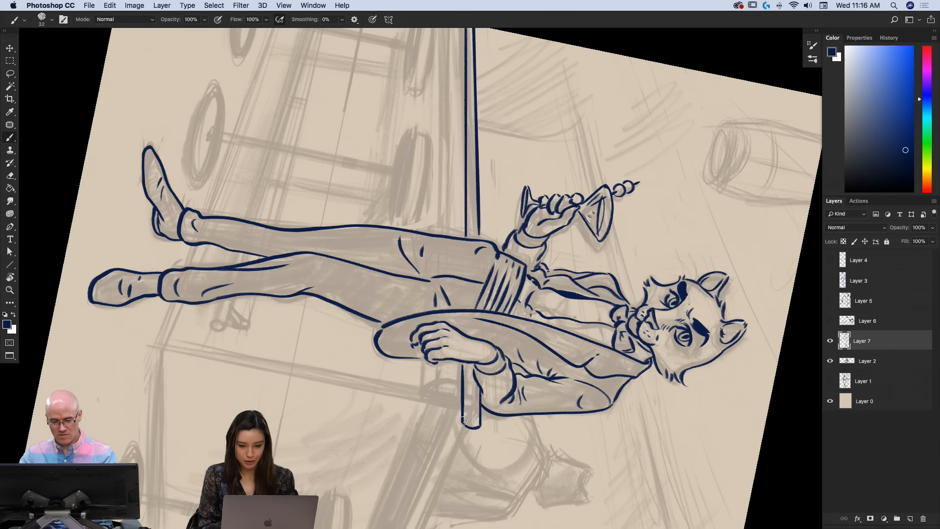
Return the canvas rotation to 0° and zoom in to review the inked counter edge around the cat's hip and arm
alt+click(404, 364)
alt+click(395, 360)
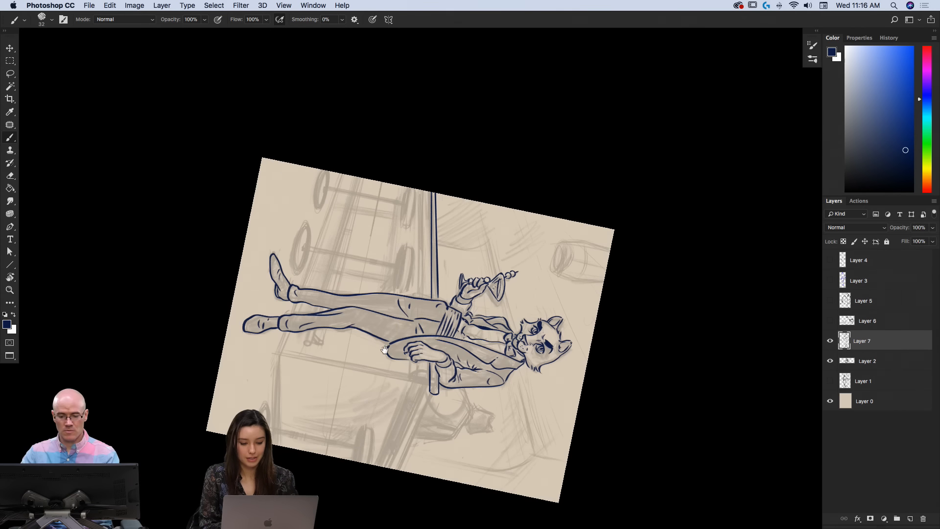
key(r)
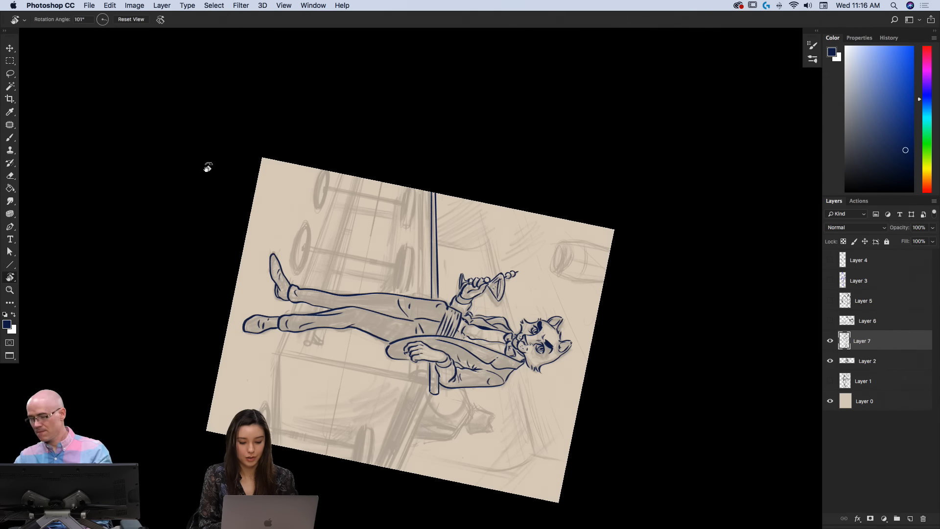
mouse_move(206, 165)
mouse_down()
mouse_move(294, 343)
mouse_move(364, 369)
mouse_move(232, 309)
mouse_up()
super+click(431, 328)
super+click(469, 234)
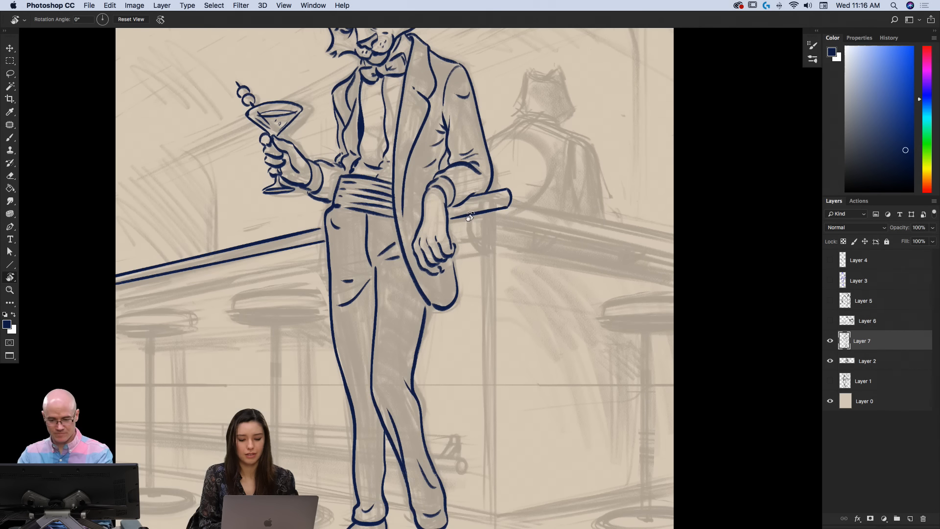
key(b)
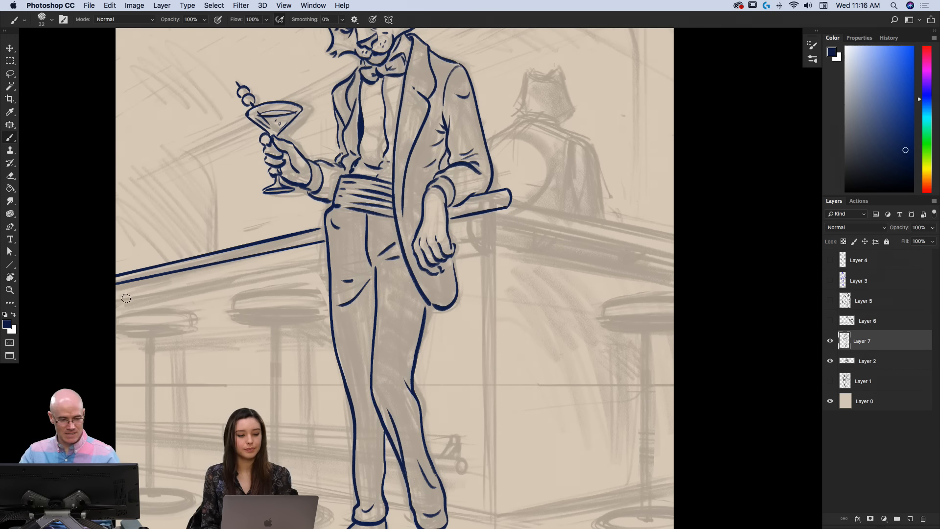
Rotate the canvas sideways again and ink a third parallel line under the counter top on both sides of the cat, redoing the first attempt
key(r)
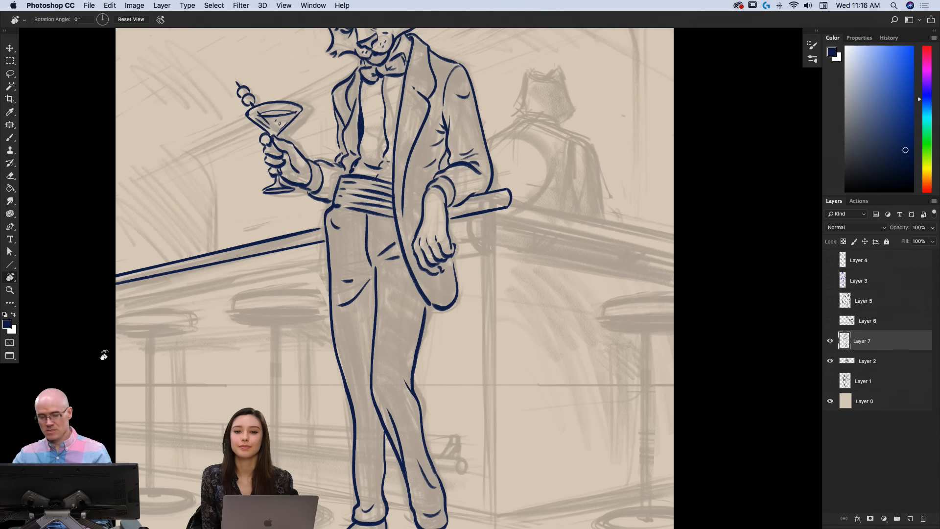
mouse_move(101, 356)
mouse_down()
mouse_move(289, 136)
mouse_move(466, 201)
mouse_move(411, 308)
mouse_up()
key(b)
alt+click(464, 218)
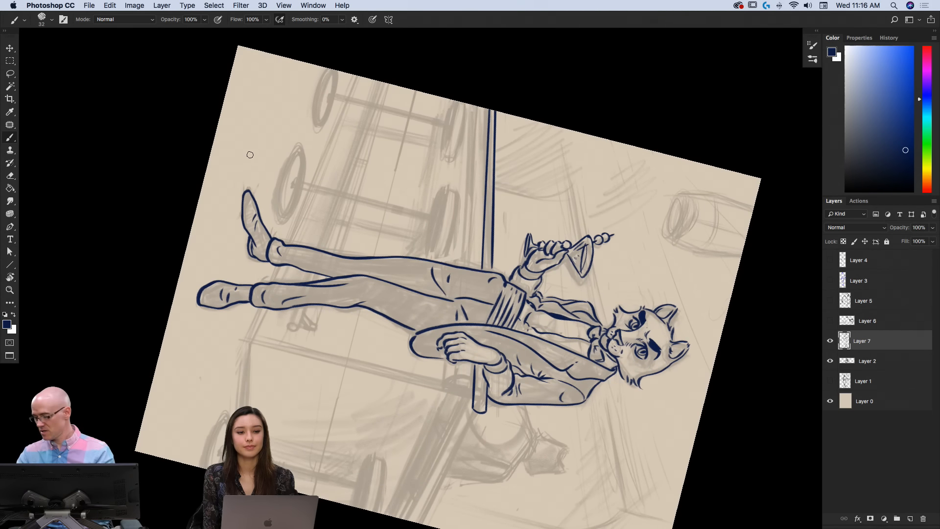
key(r)
drag(200, 163, 192, 179)
key(b)
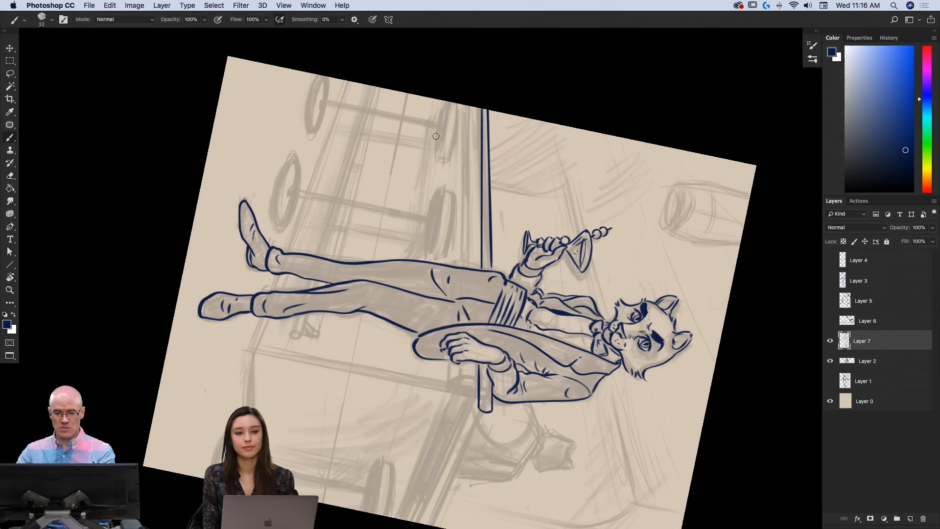
drag(480, 109, 476, 260)
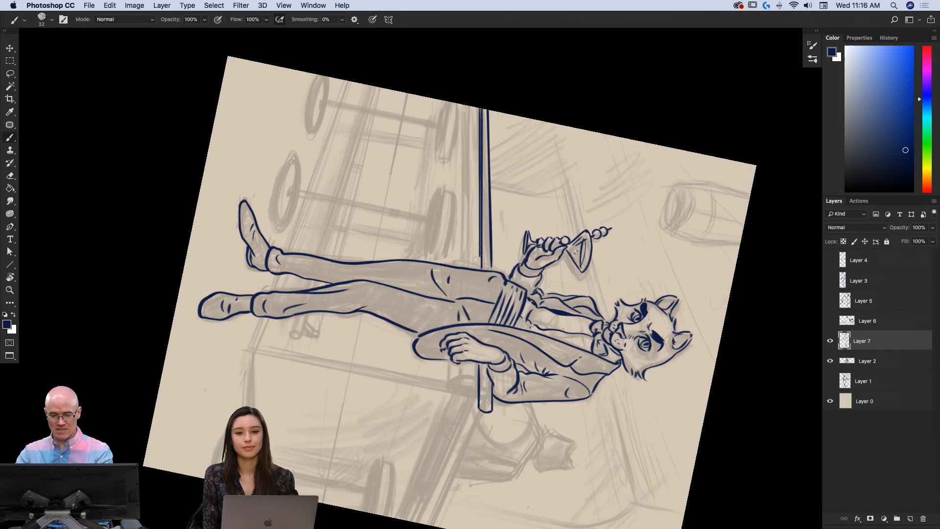
key(super+z)
drag(478, 105, 472, 255)
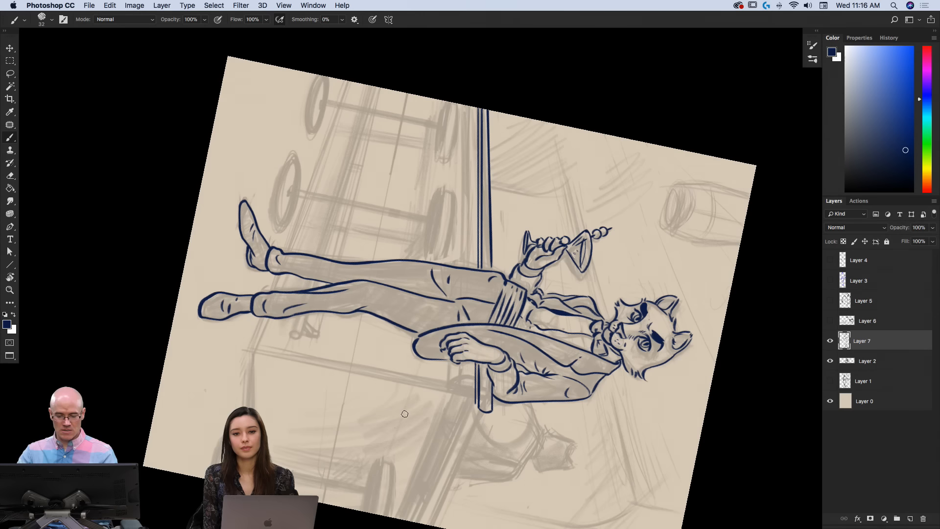
Rotate the canvas view to 82° and try inking the counter's top edge beyond the rounded corner, then undo the stroke
drag(432, 413, 438, 334)
key(r)
drag(144, 240, 144, 319)
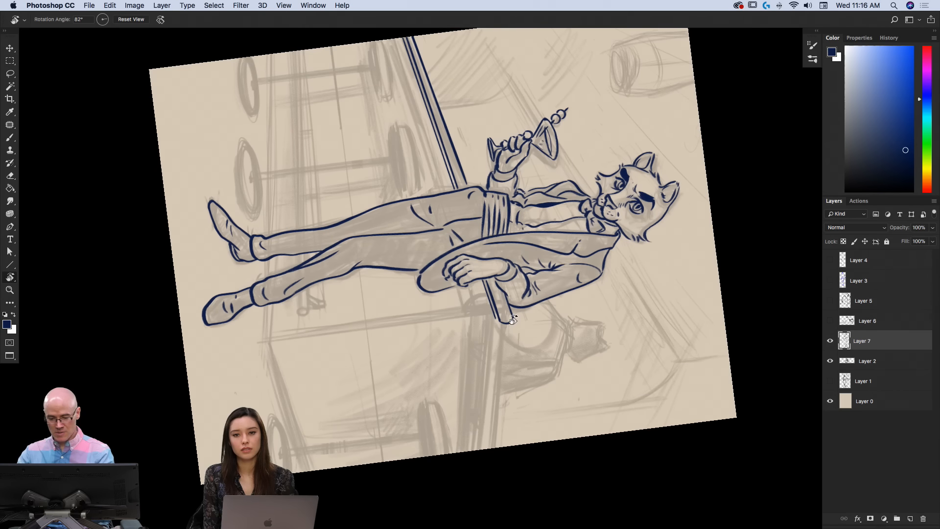
key(b)
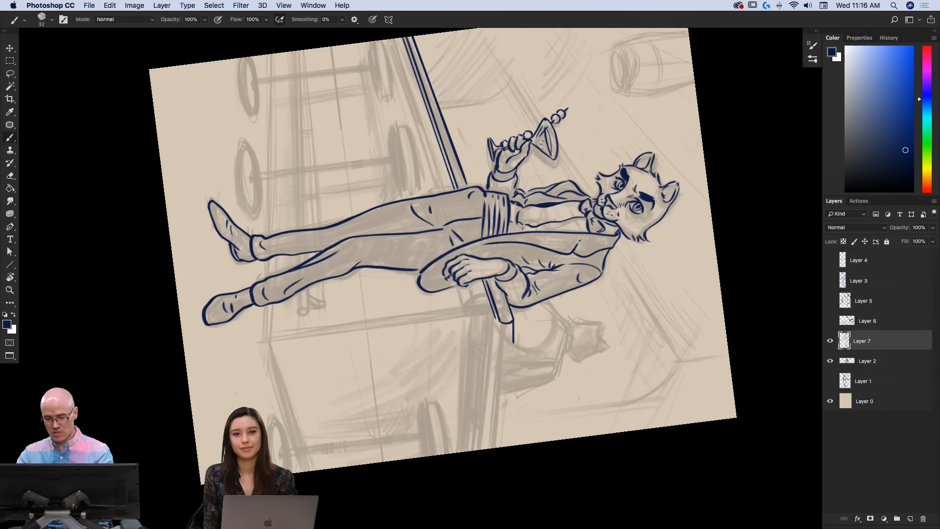
drag(508, 348, 510, 434)
key(cmd+z)
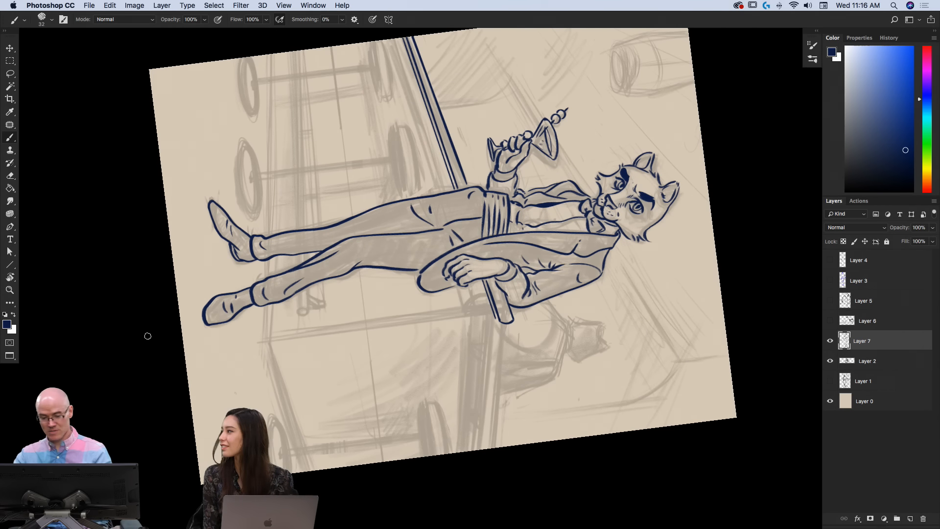
Rotate the canvas view to 76° and ink the counter's top edge as one straight line from the rounded corner to the canvas edge
key(r)
drag(145, 331, 157, 372)
key(b)
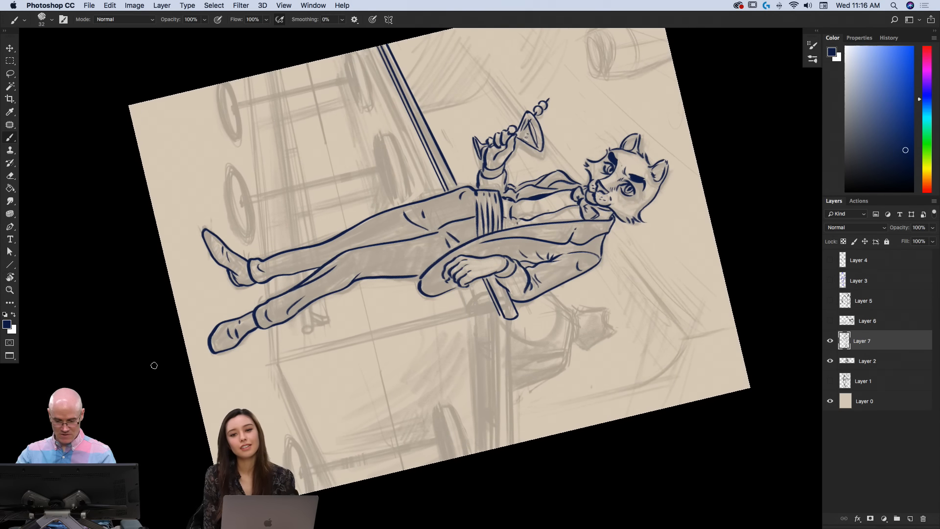
key(r)
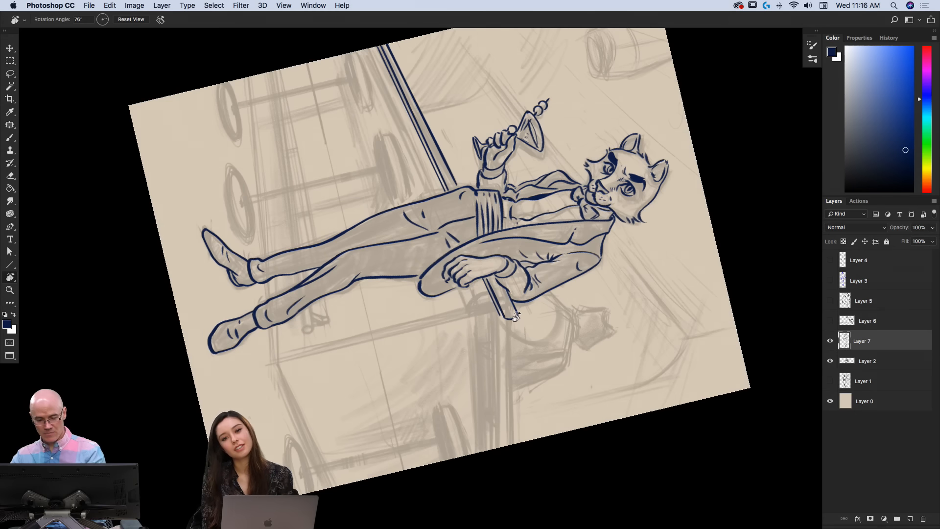
key(b)
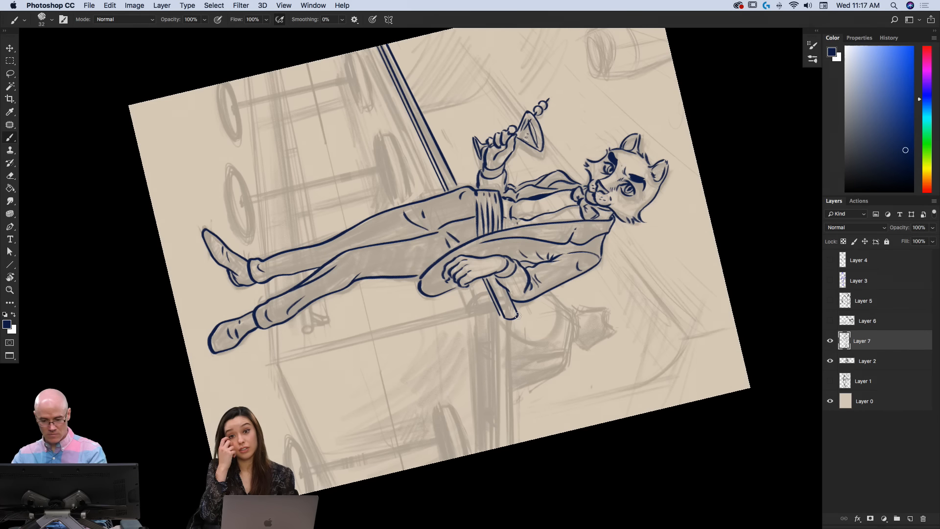
drag(517, 316, 517, 443)
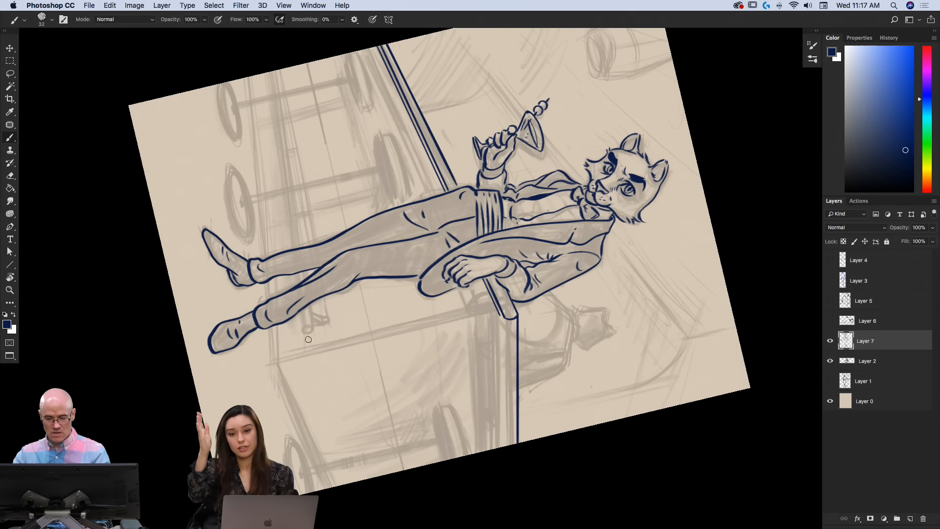
Try inking the lower edge of the counter section beyond the rounded corner as a second straight line, and undo the attempts
key(r)
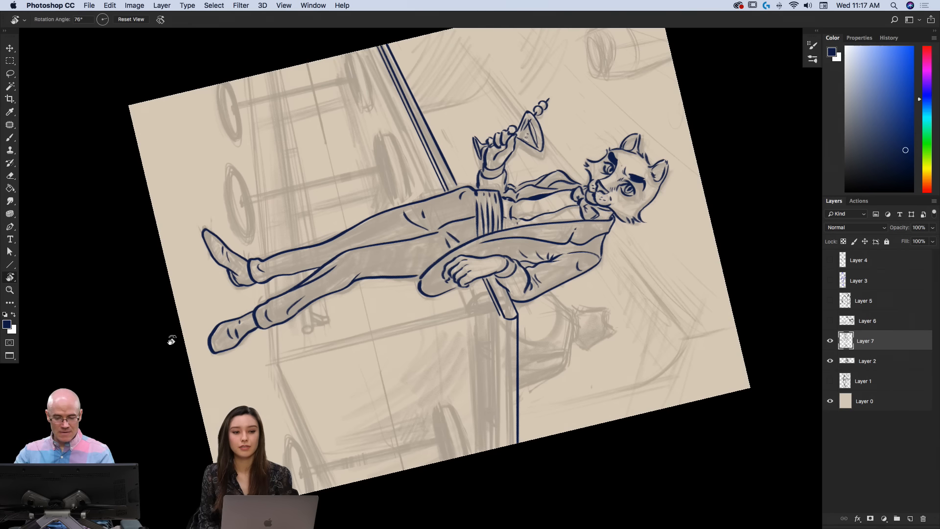
drag(172, 340, 170, 321)
key(b)
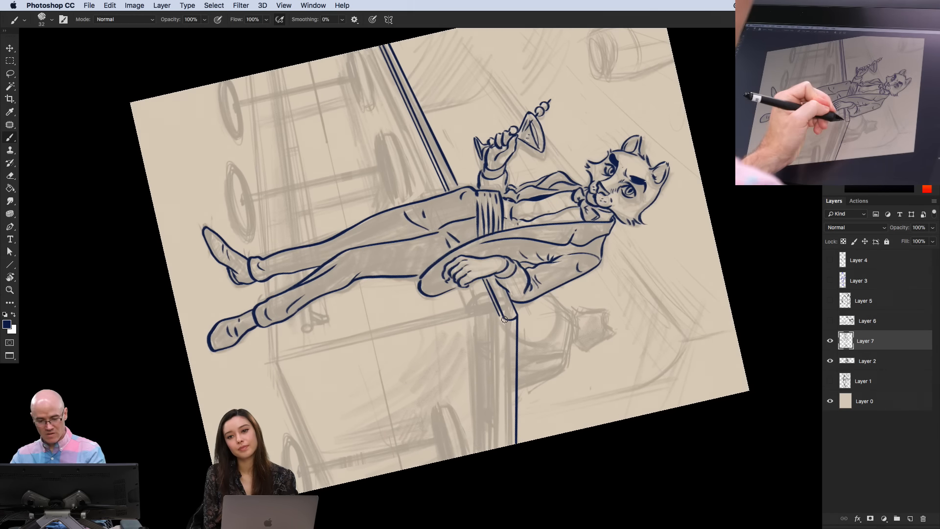
drag(504, 318, 509, 485)
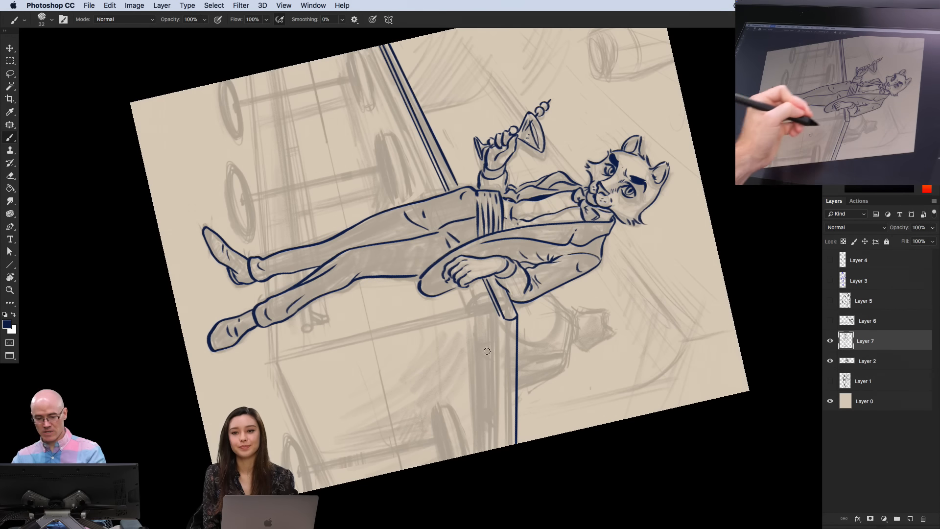
drag(489, 332, 489, 426)
key(super+z)
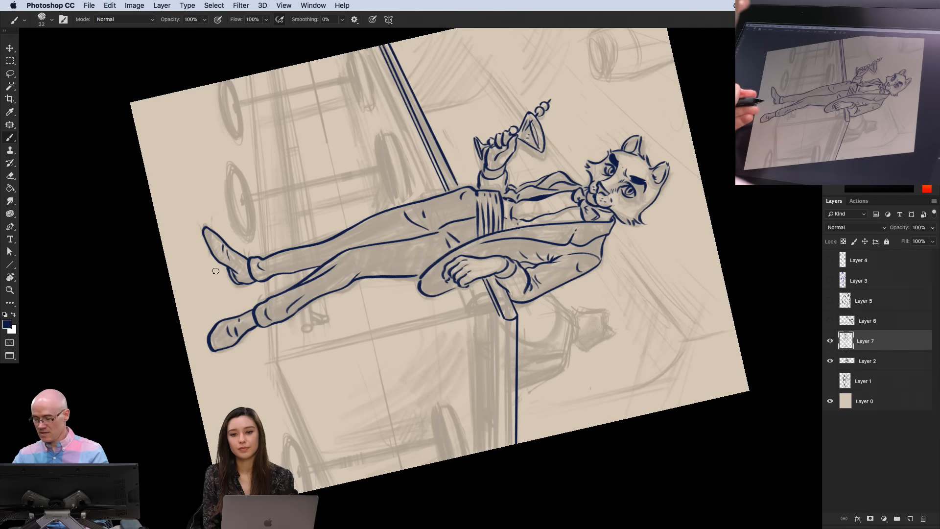
Draw the lower edge of the counter section beyond the rounded corner with the Line tool at 7 px weight, running off the canvas edge
drag(211, 372, 197, 363)
key(r)
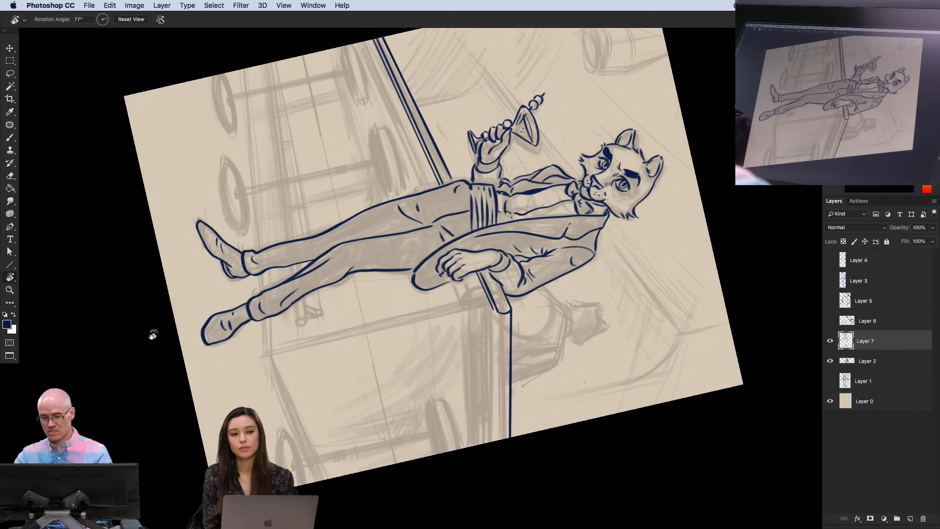
drag(153, 332, 141, 322)
key(b)
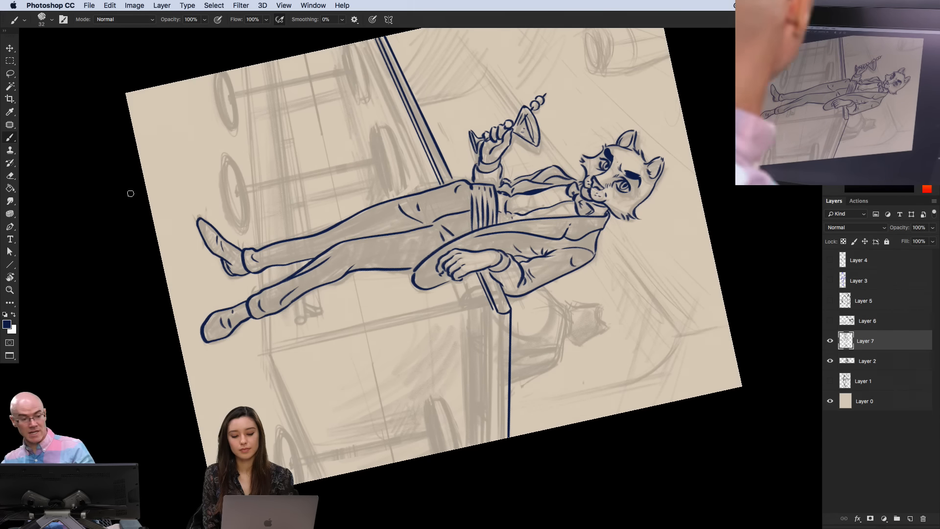
click(10, 264)
right_click(12, 269)
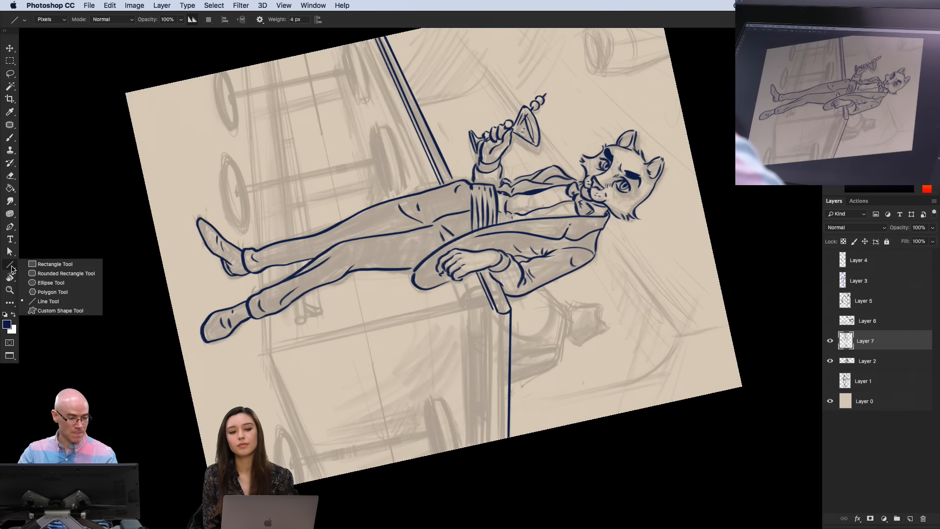
click(39, 303)
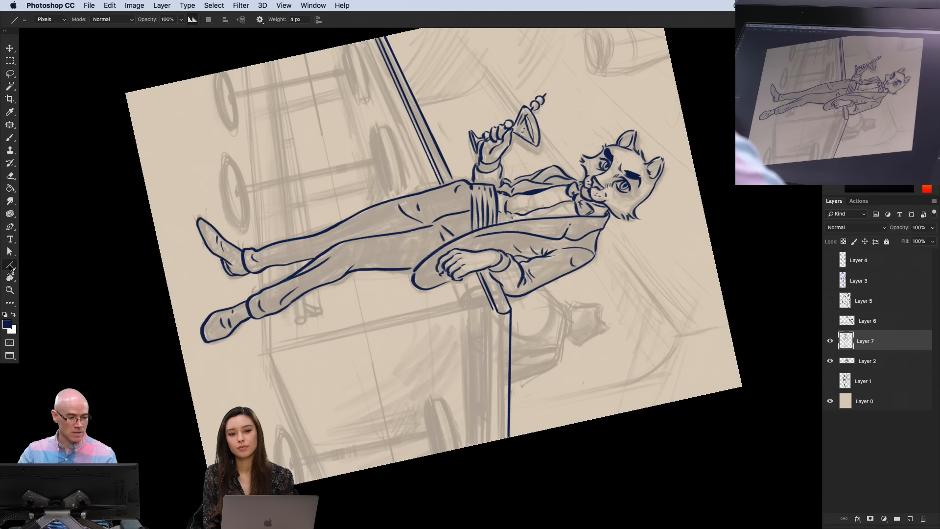
click(299, 19)
text(7)
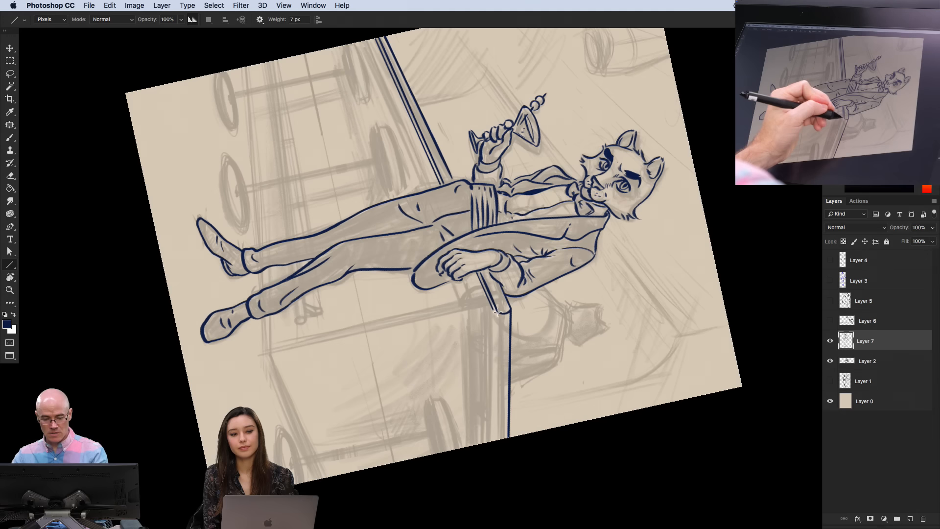
drag(496, 312, 500, 481)
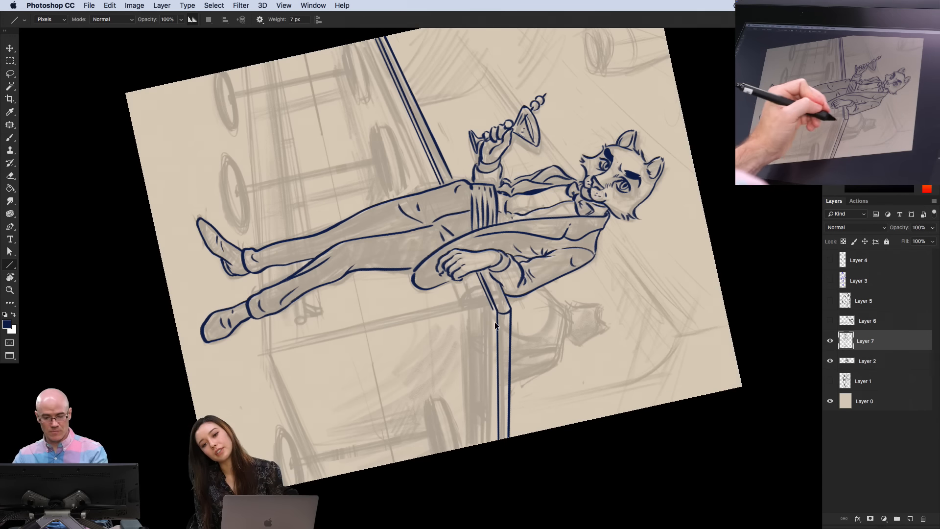
drag(497, 312, 499, 465)
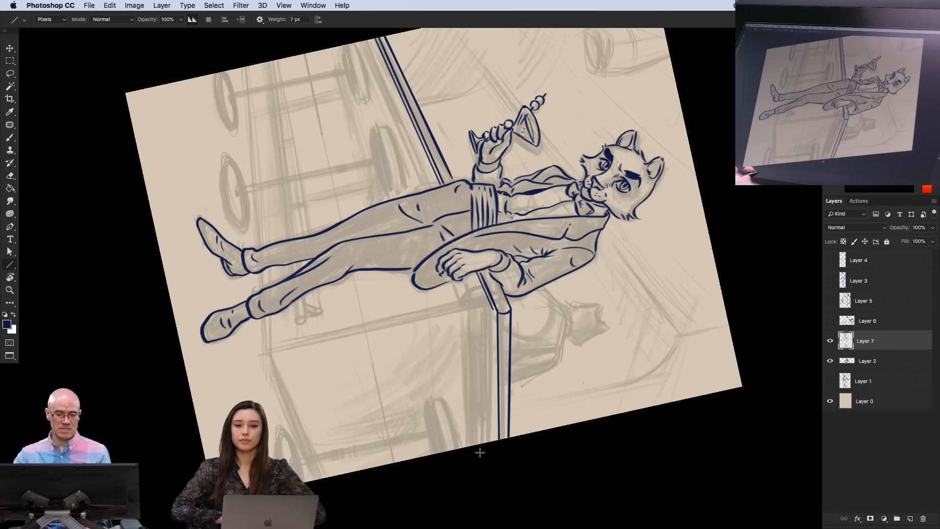
Rotate the canvas view to 79° and try brushing a third line just under the counter section's lower edge beyond the rounded corner
key(b)
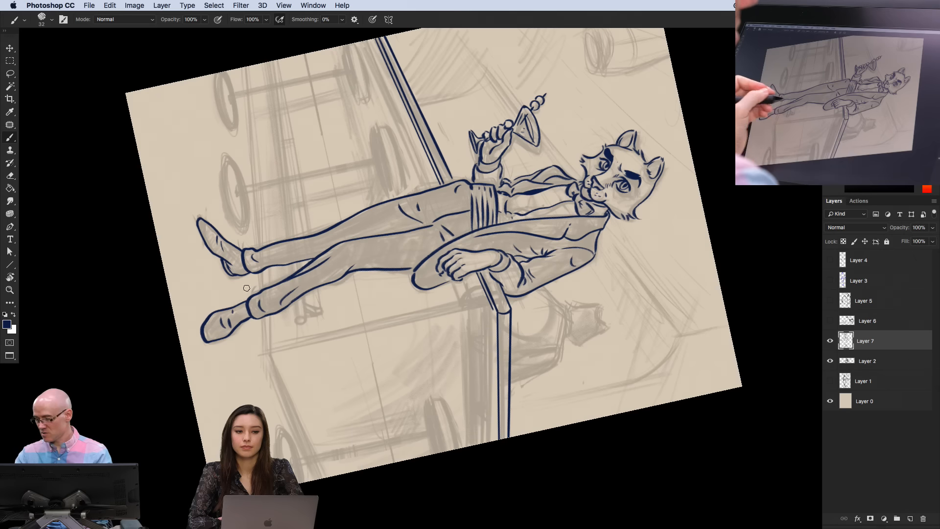
key(r)
drag(170, 335, 161, 309)
key(b)
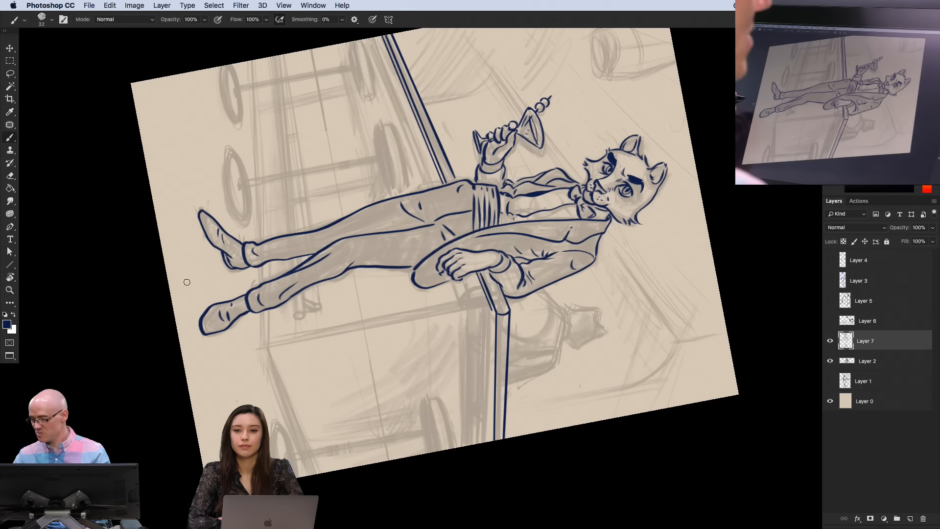
drag(493, 315, 495, 396)
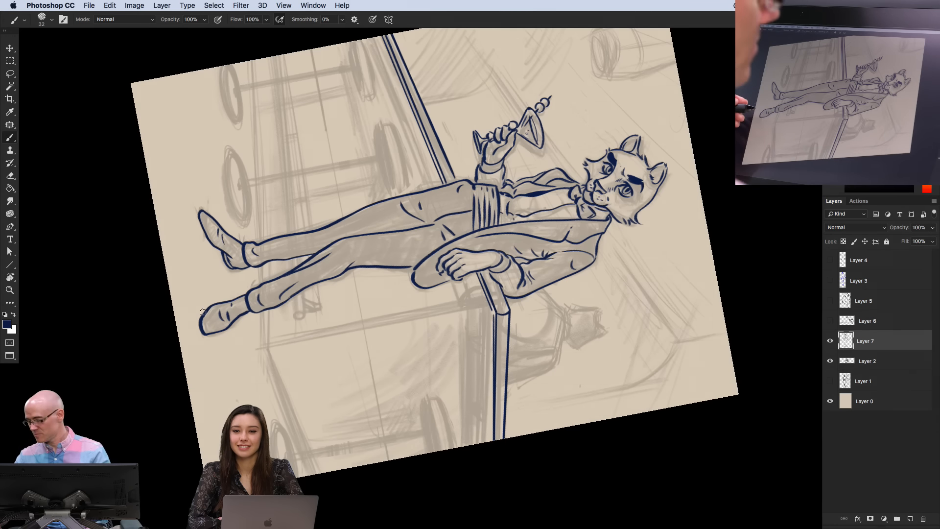
Adjust the canvas rotation slightly and ink the third parallel line under the counter top from the rounded corner to the canvas edge
key(r)
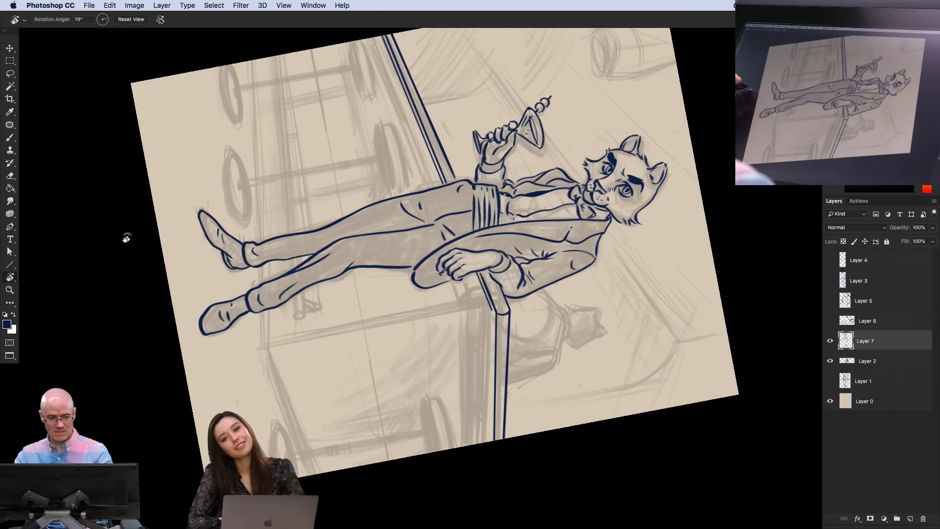
drag(123, 237, 120, 237)
key(b)
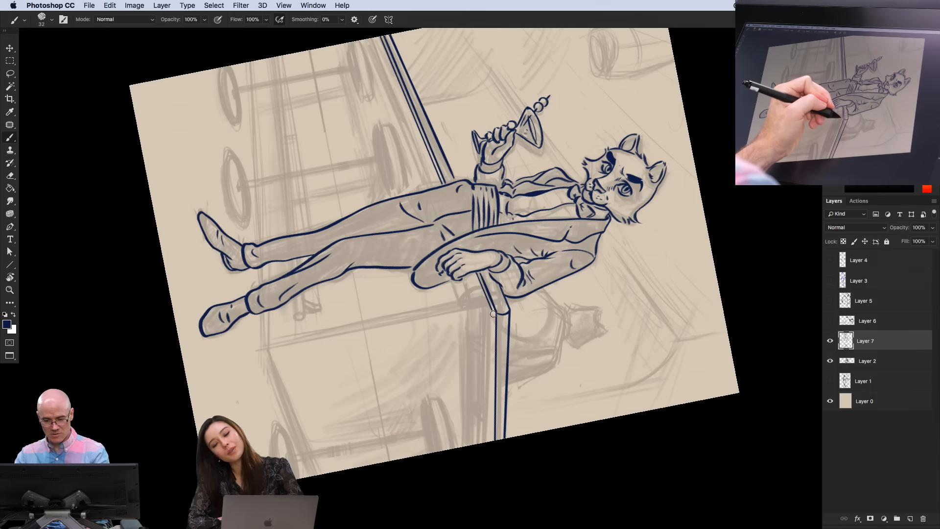
drag(494, 313, 494, 440)
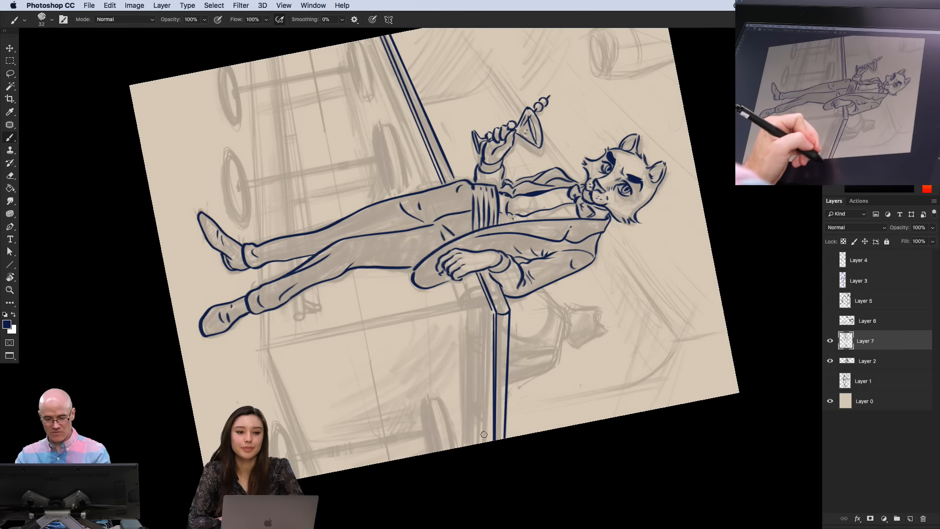
Turn the canvas view upright and try inking the vertical corner edge of the bar below the counter's rounded corner
alt+click(417, 349)
drag(258, 391, 383, 478)
key(b)
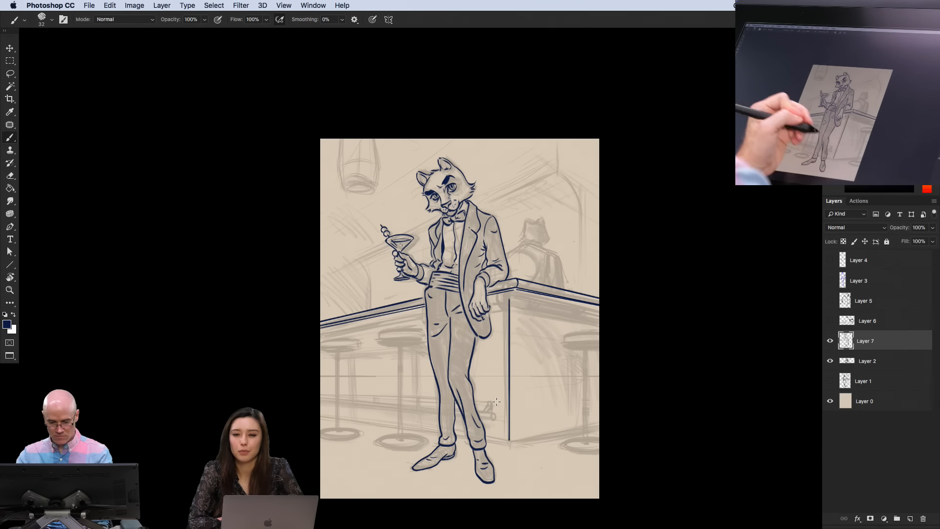
scroll(513, 420, up, 2)
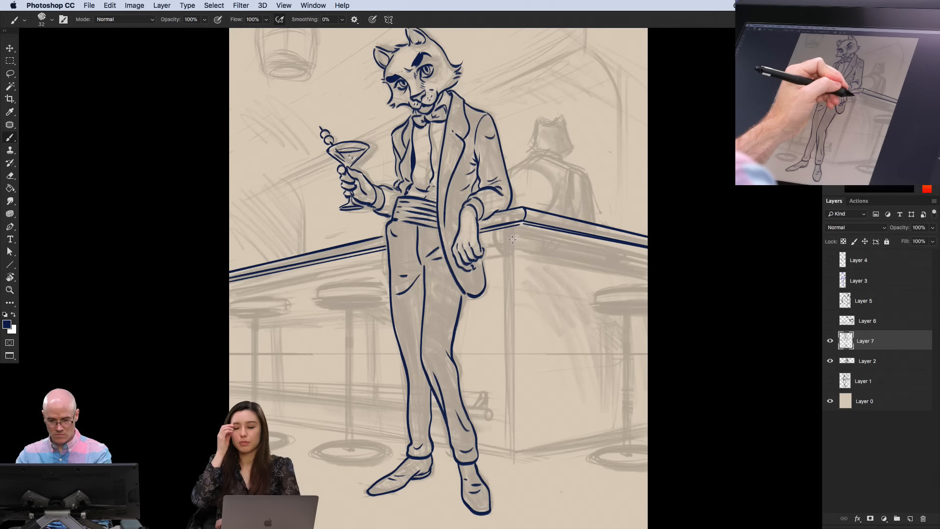